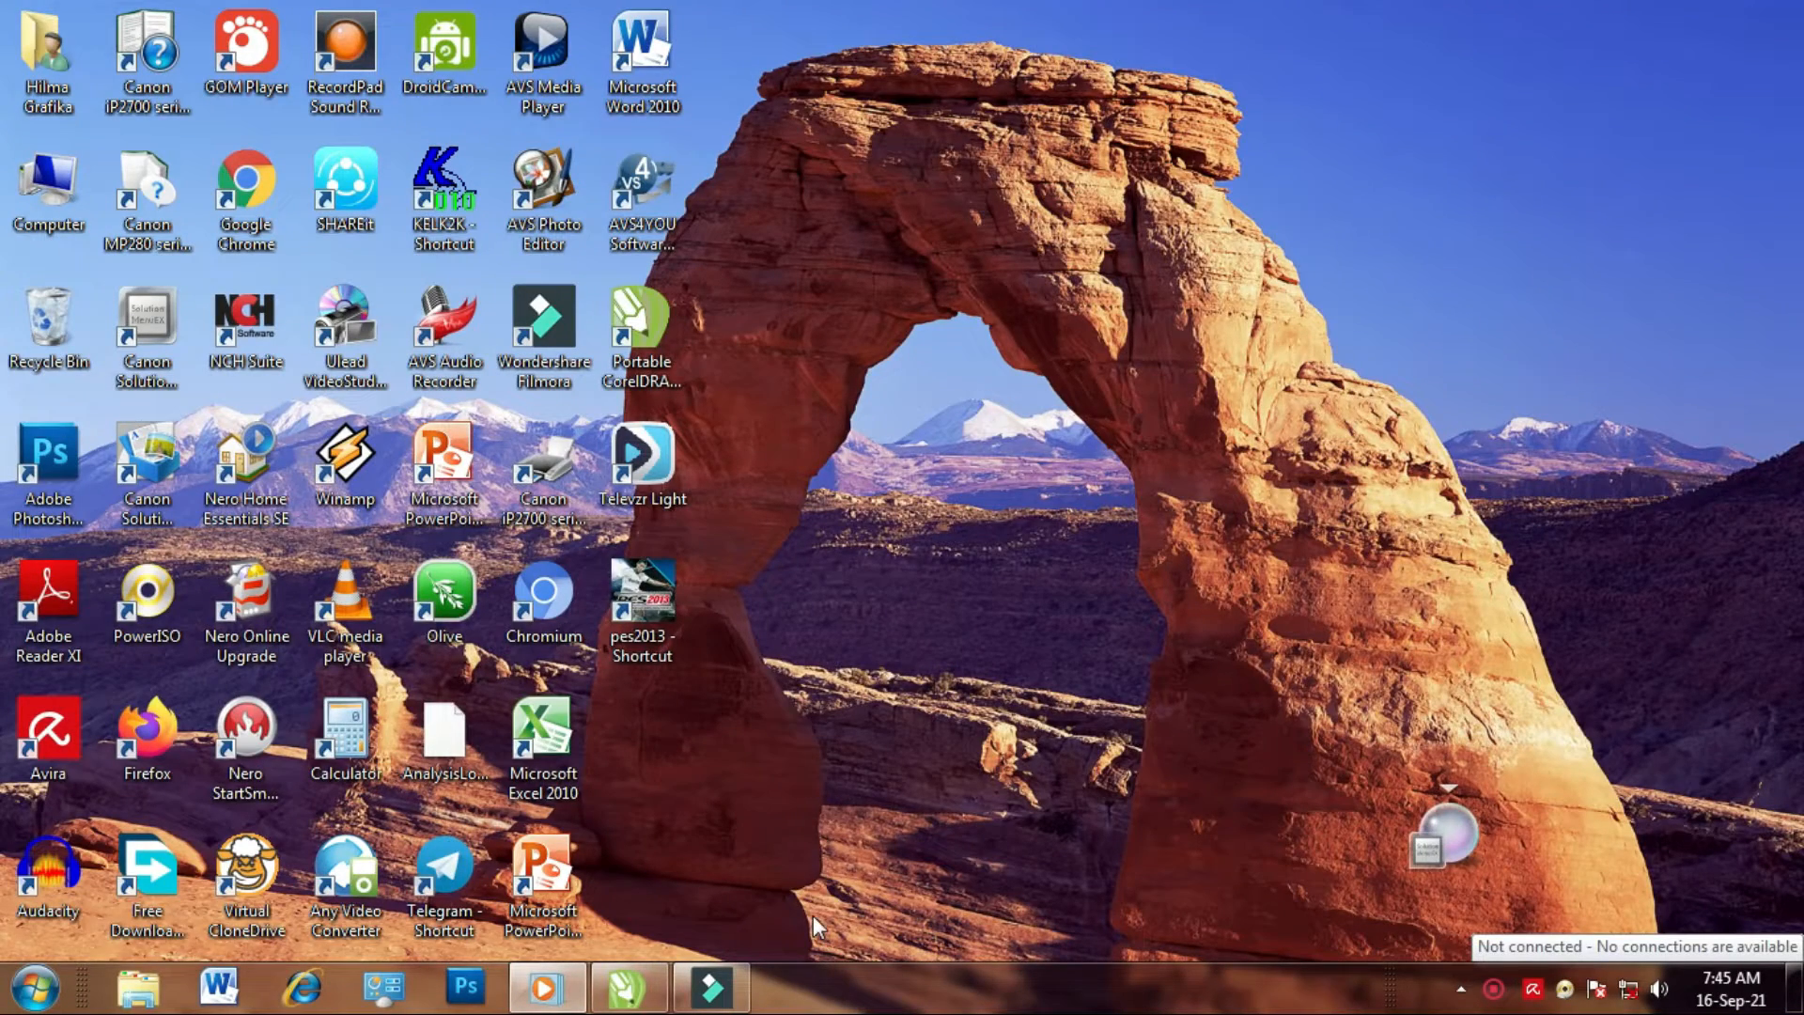
Restore the CorelDRAW X5 window showing SAMPUL YASIN A3 PLUS.cdr with blank page 2
{"action": "left_click", "coordinate": [629, 998]}
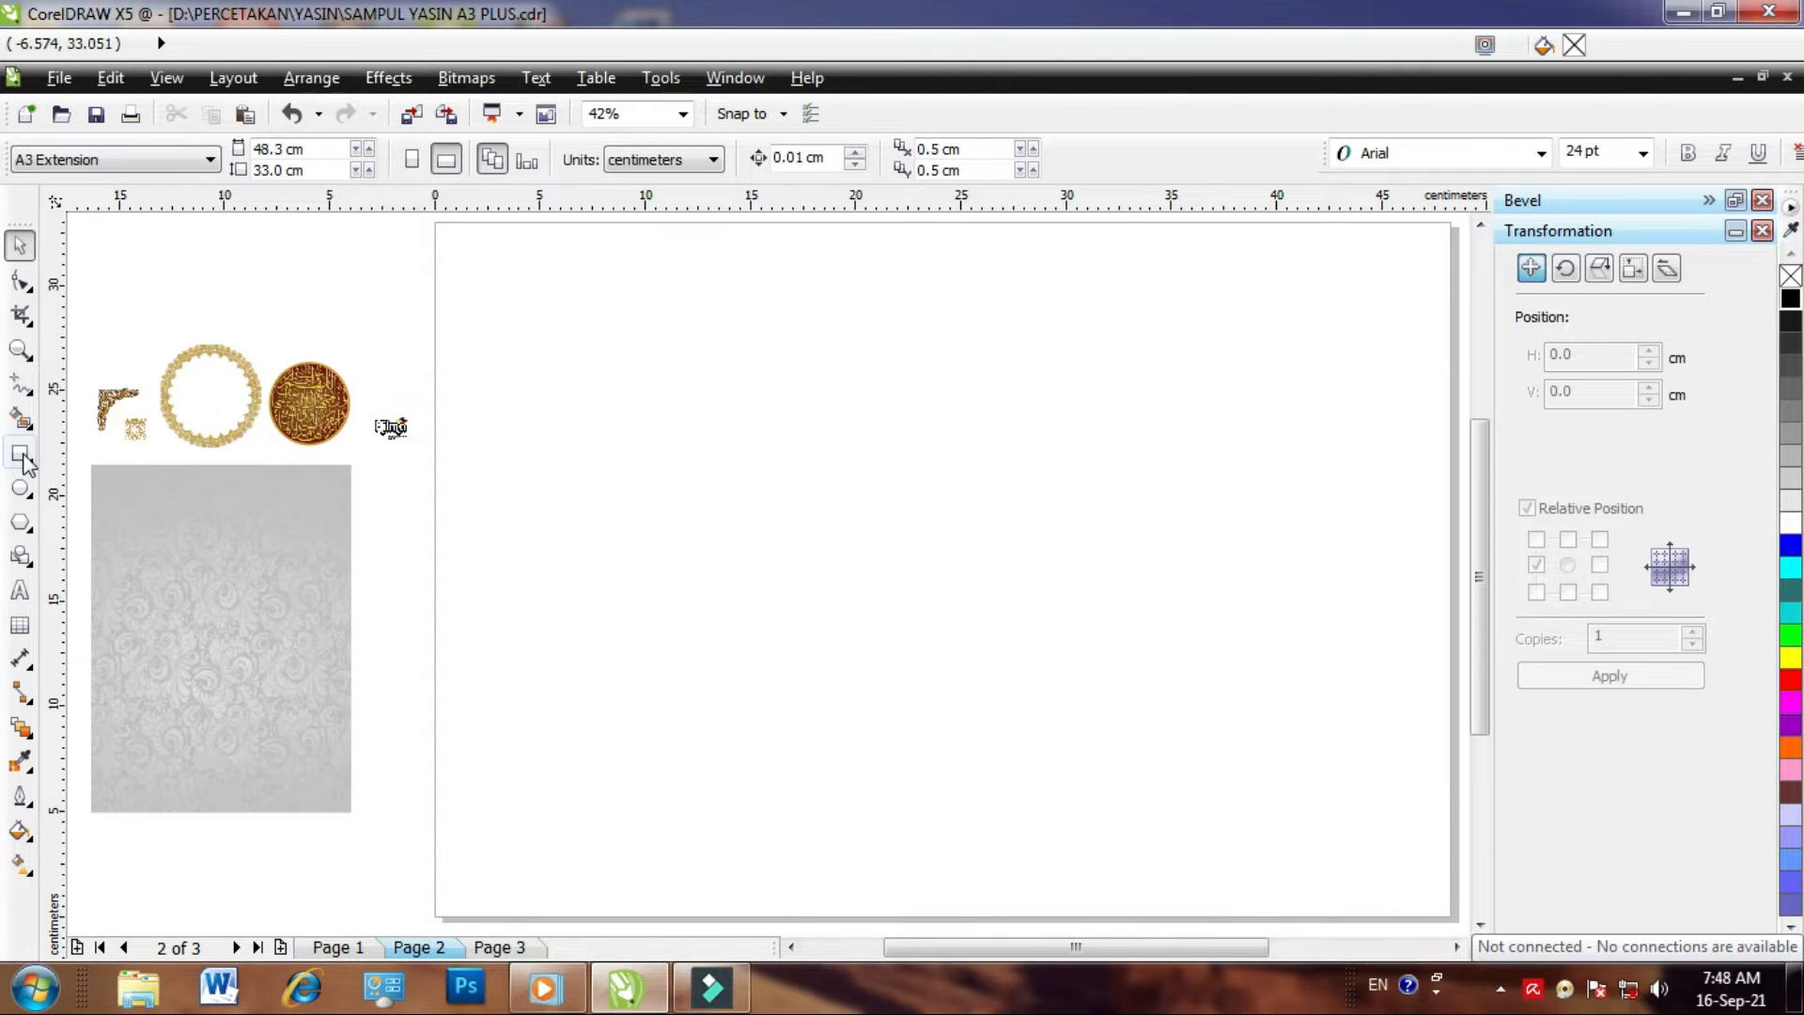
Draw a rectangle in the middle of page 2 and size it to 24 × 16 cm
{"action": "left_click", "coordinate": [19, 453]}
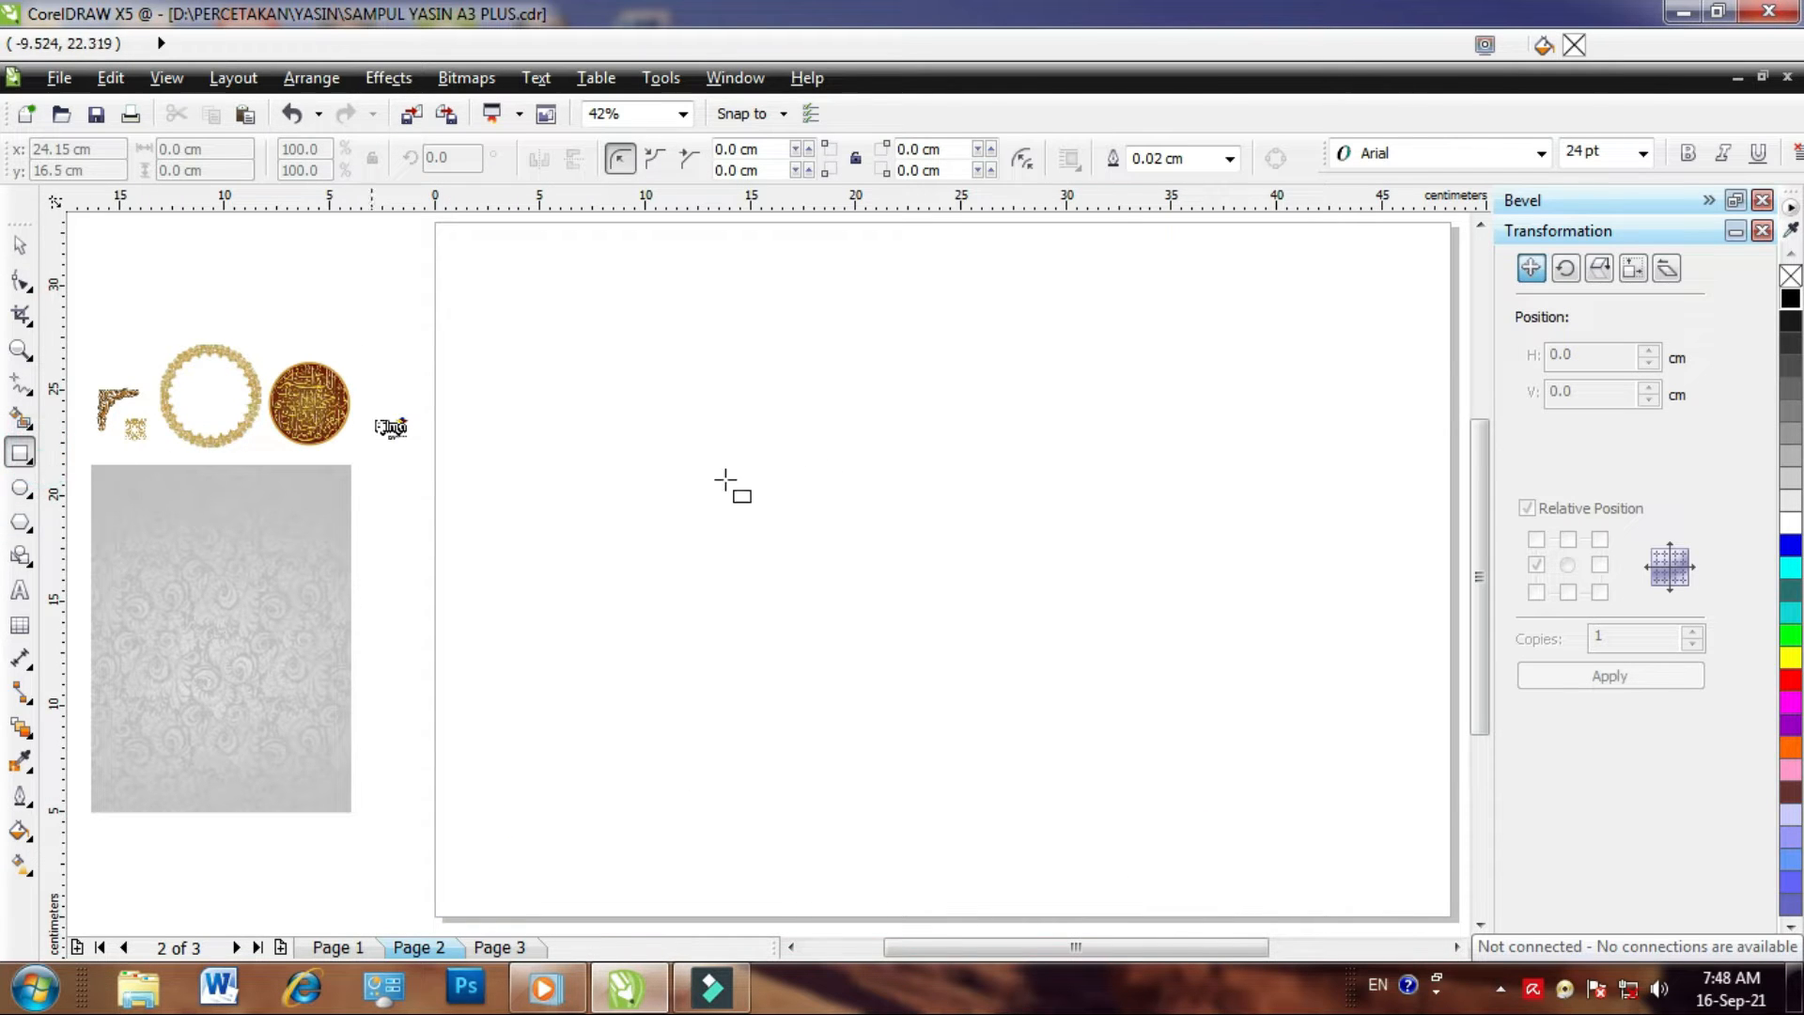
{"action": "left_click_drag", "start_coordinate": [654, 412], "coordinate": [1224, 783]}
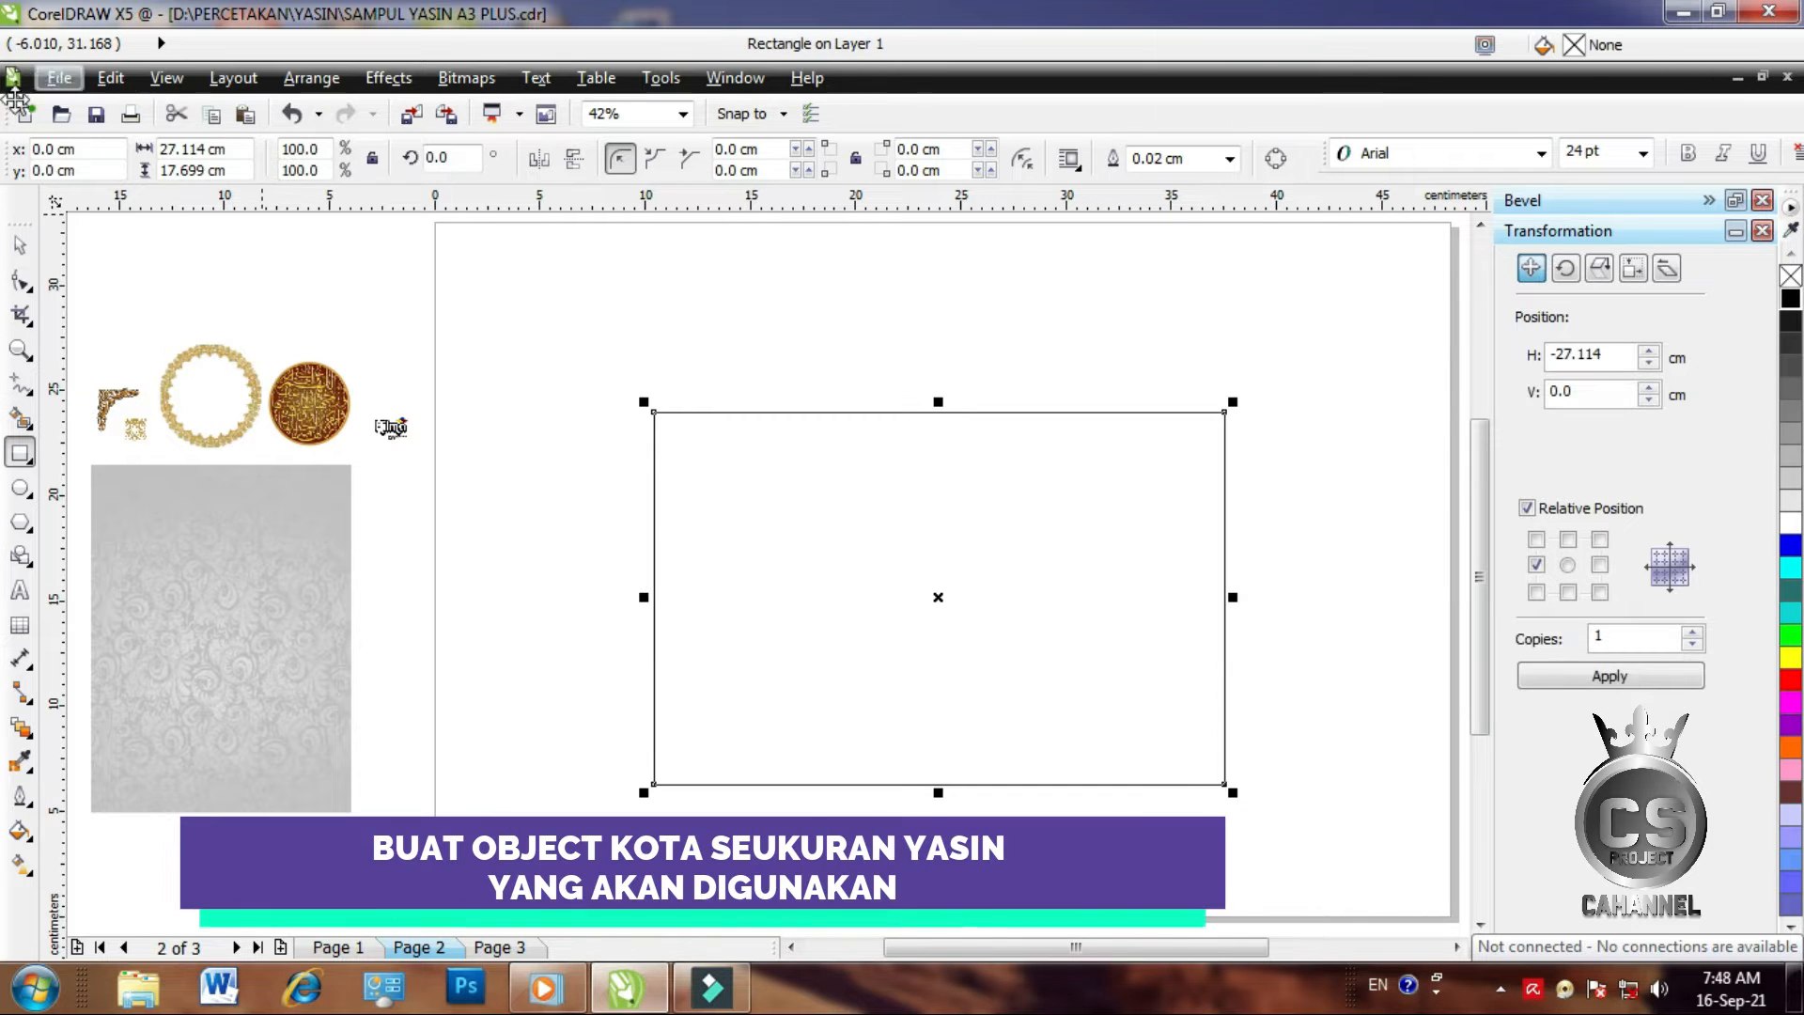
{"action": "left_click", "coordinate": [20, 244]}
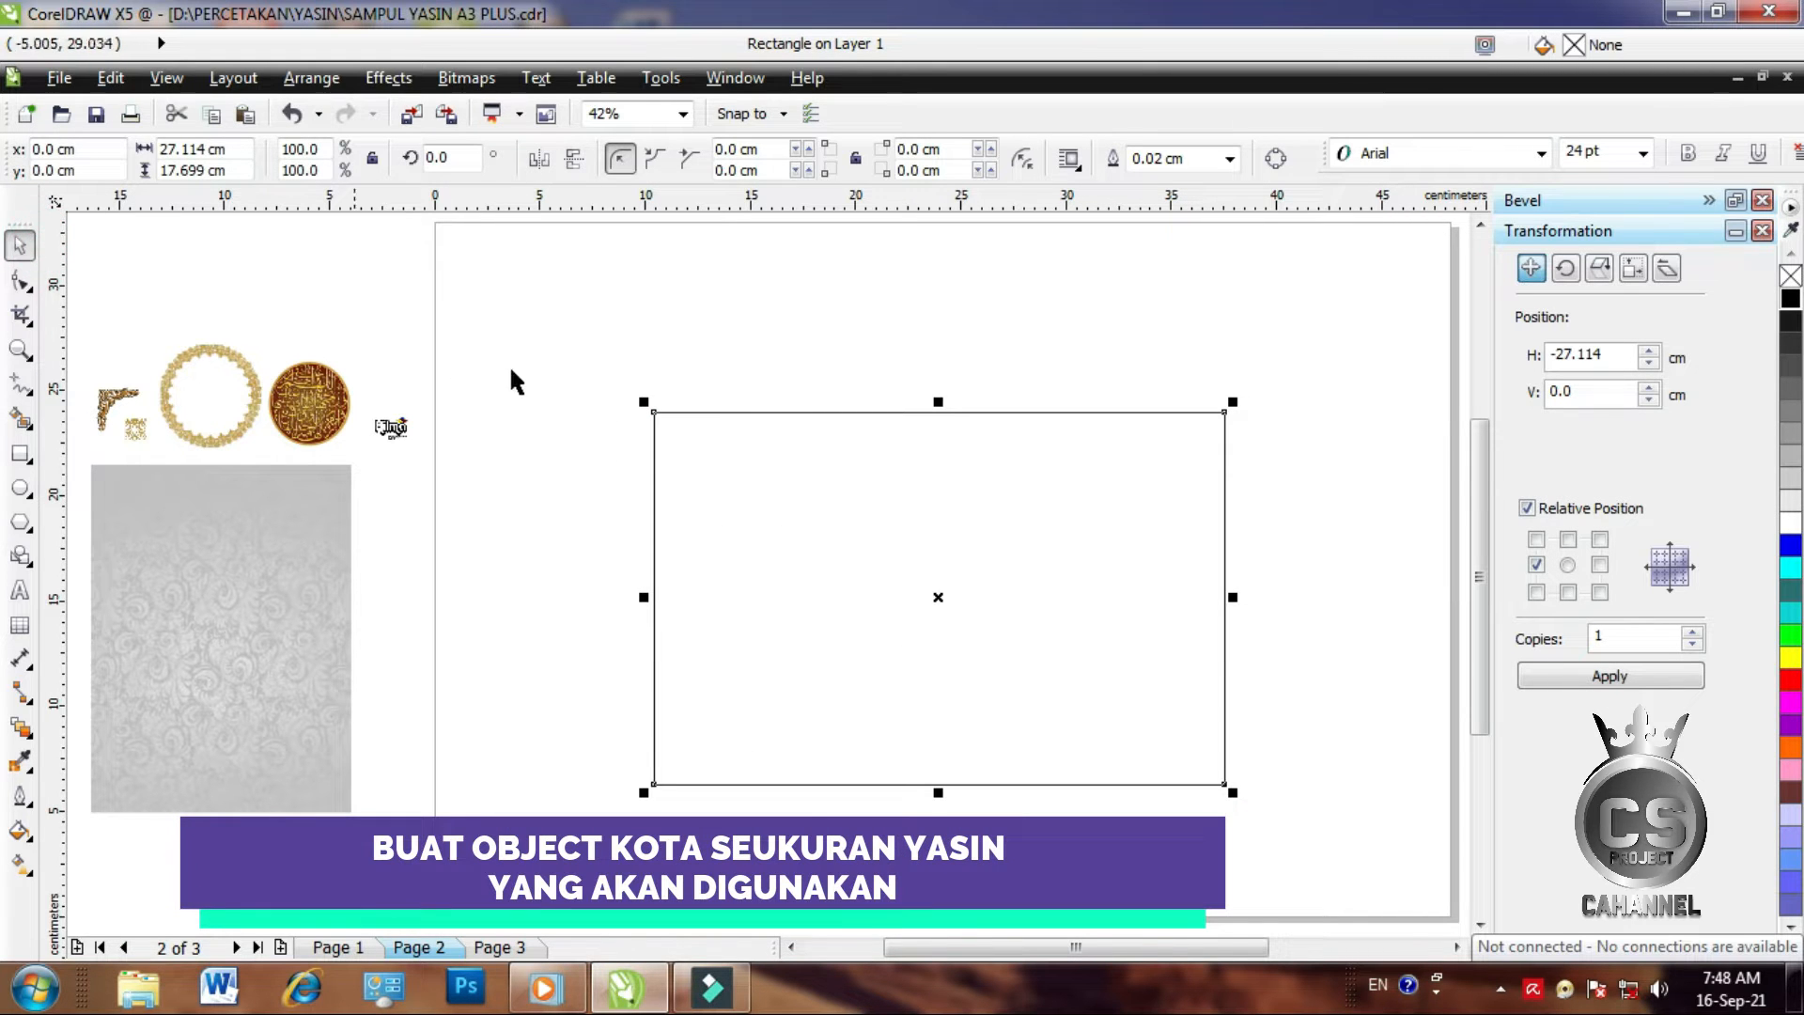
{"action": "left_click", "coordinate": [798, 447]}
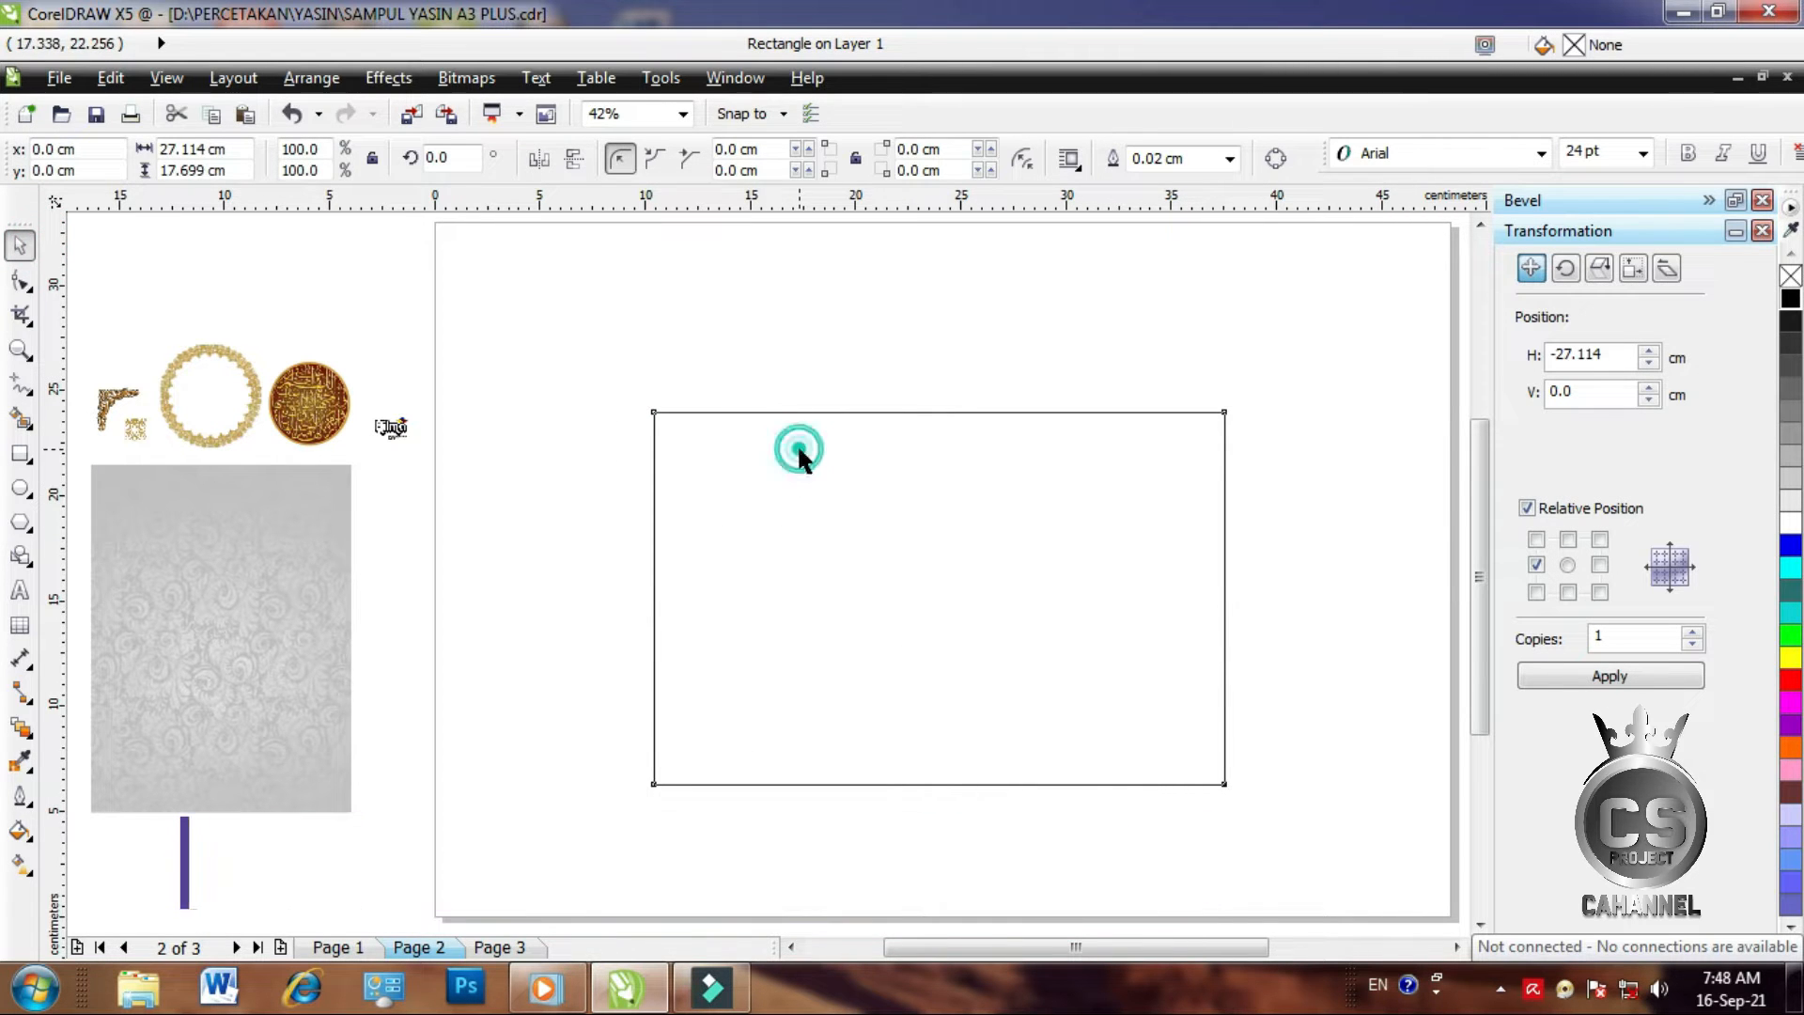
{"action": "left_click", "coordinate": [241, 155]}
{"action": "type", "text": "24"}
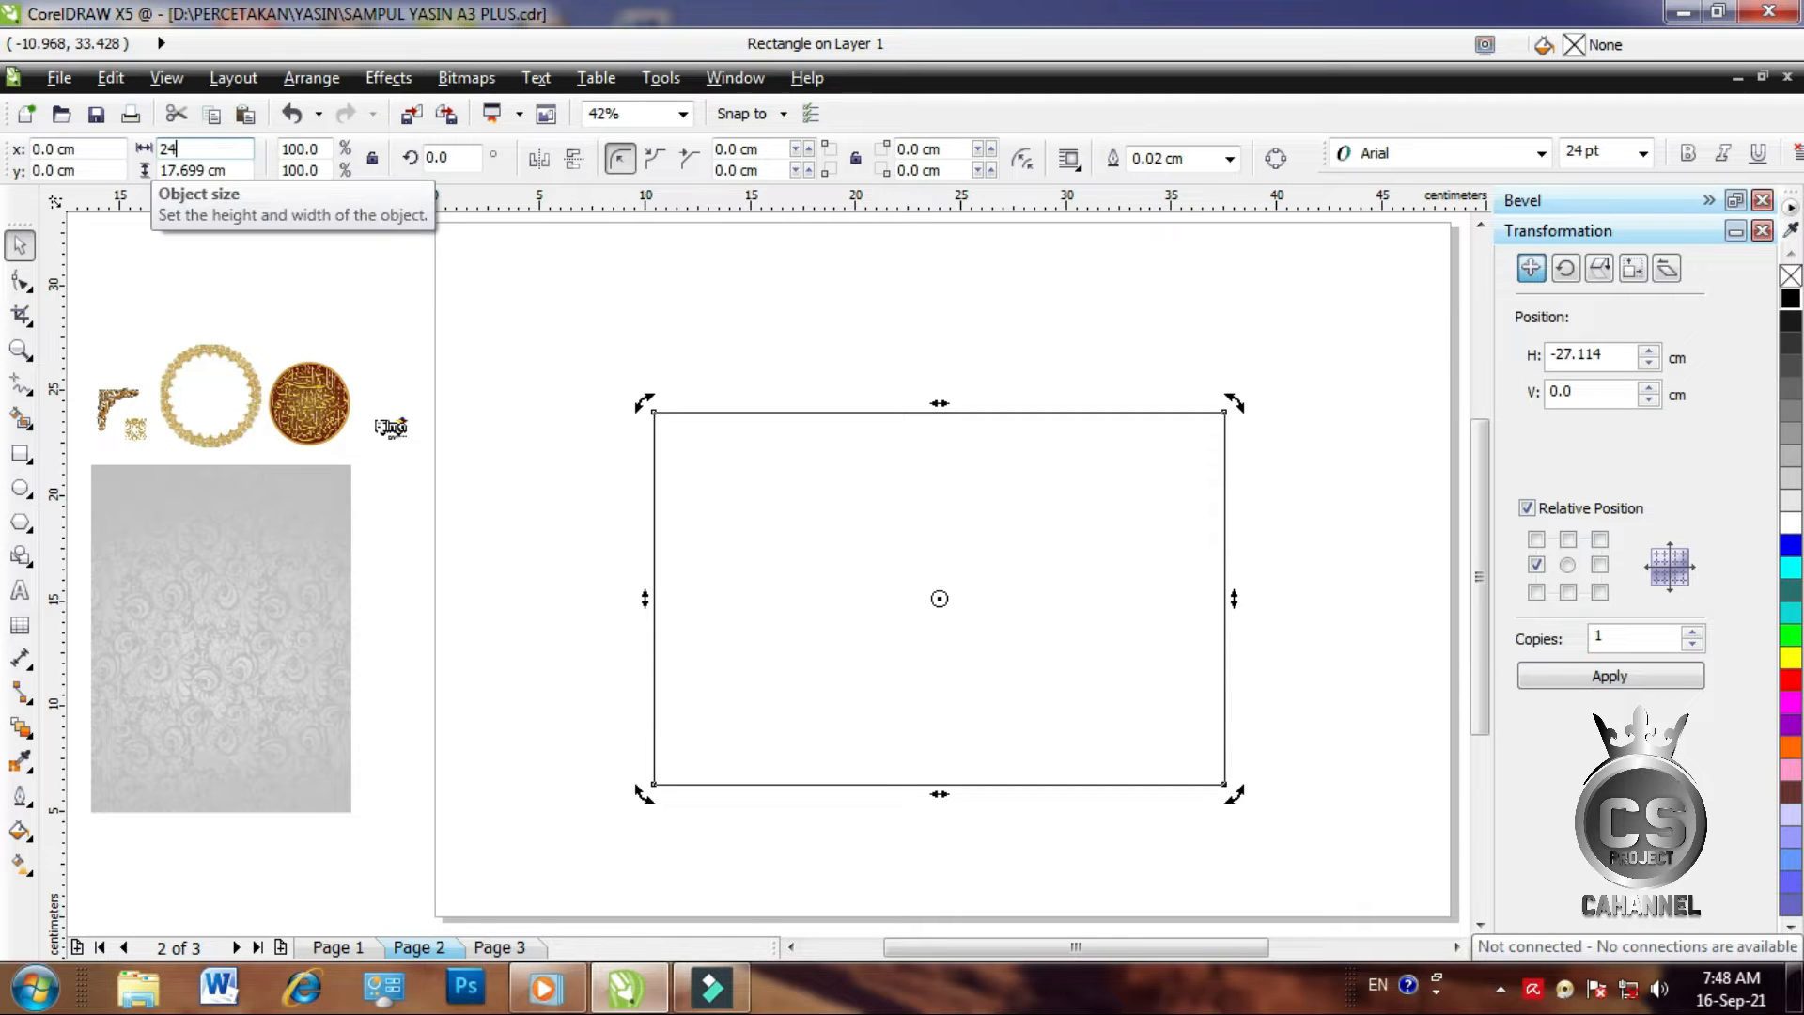
{"action": "left_click", "coordinate": [234, 169]}
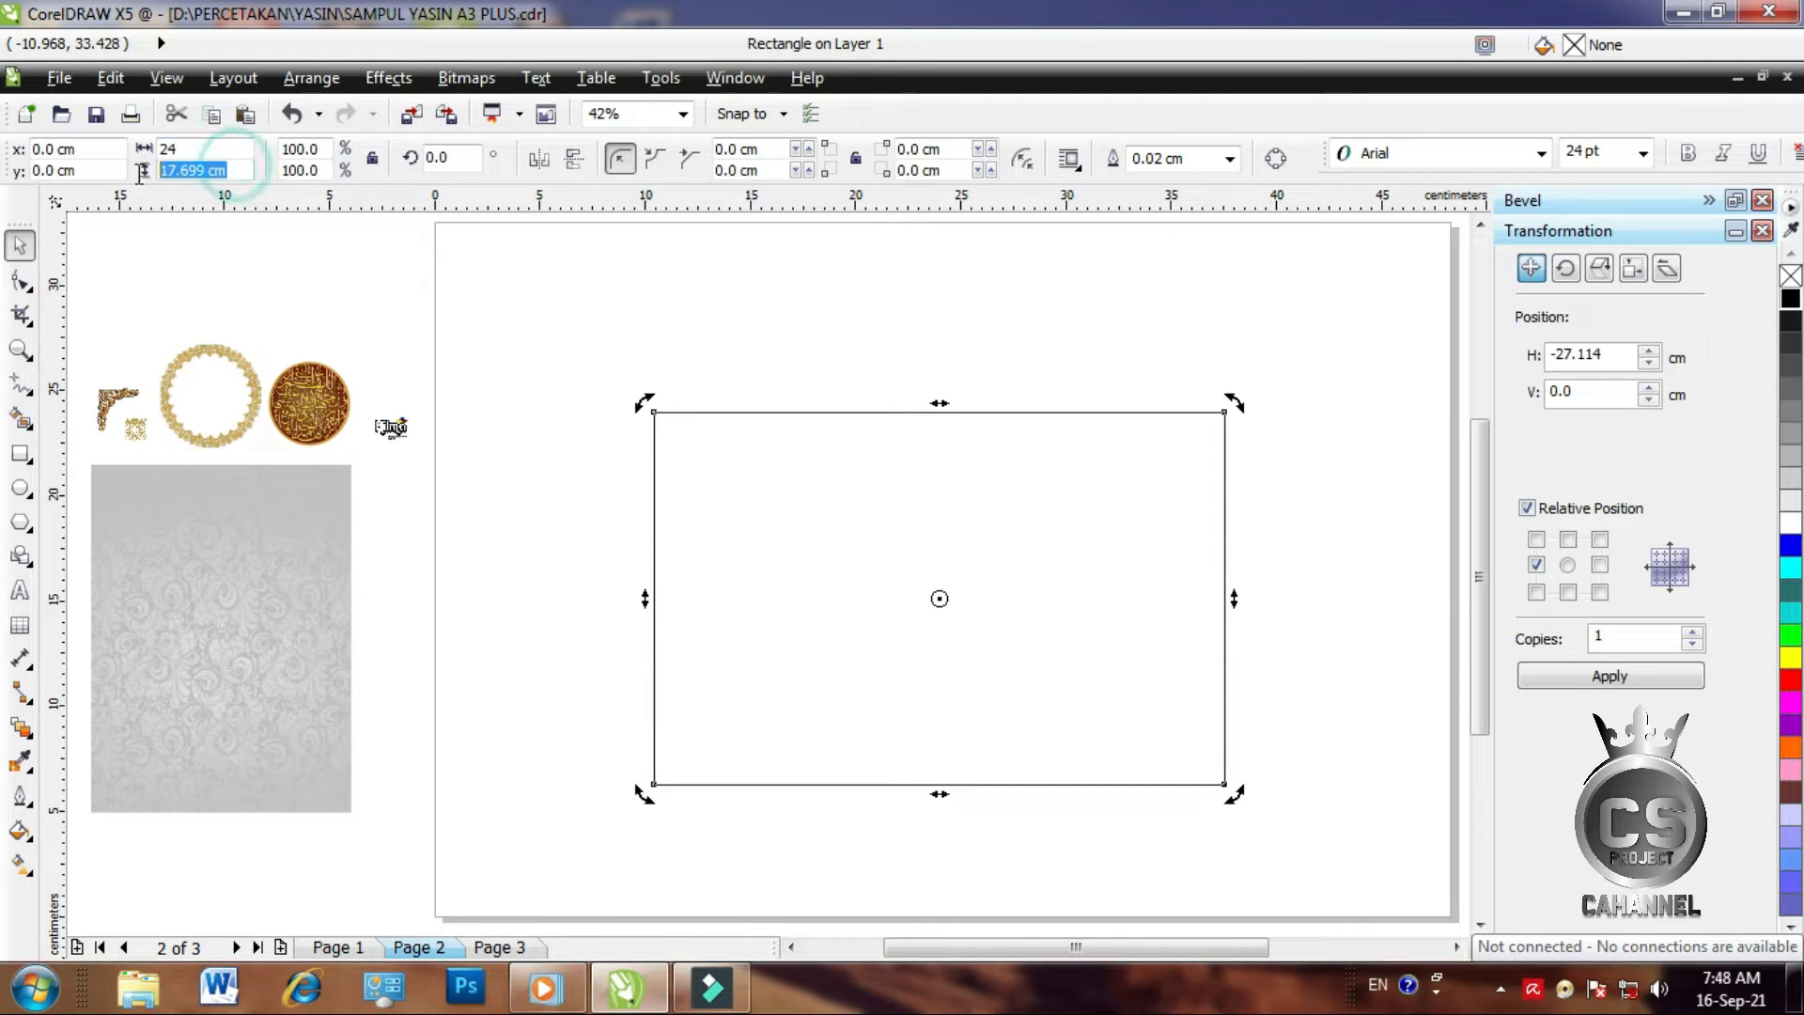
{"action": "type", "text": "16"}
{"action": "key", "text": "Return"}
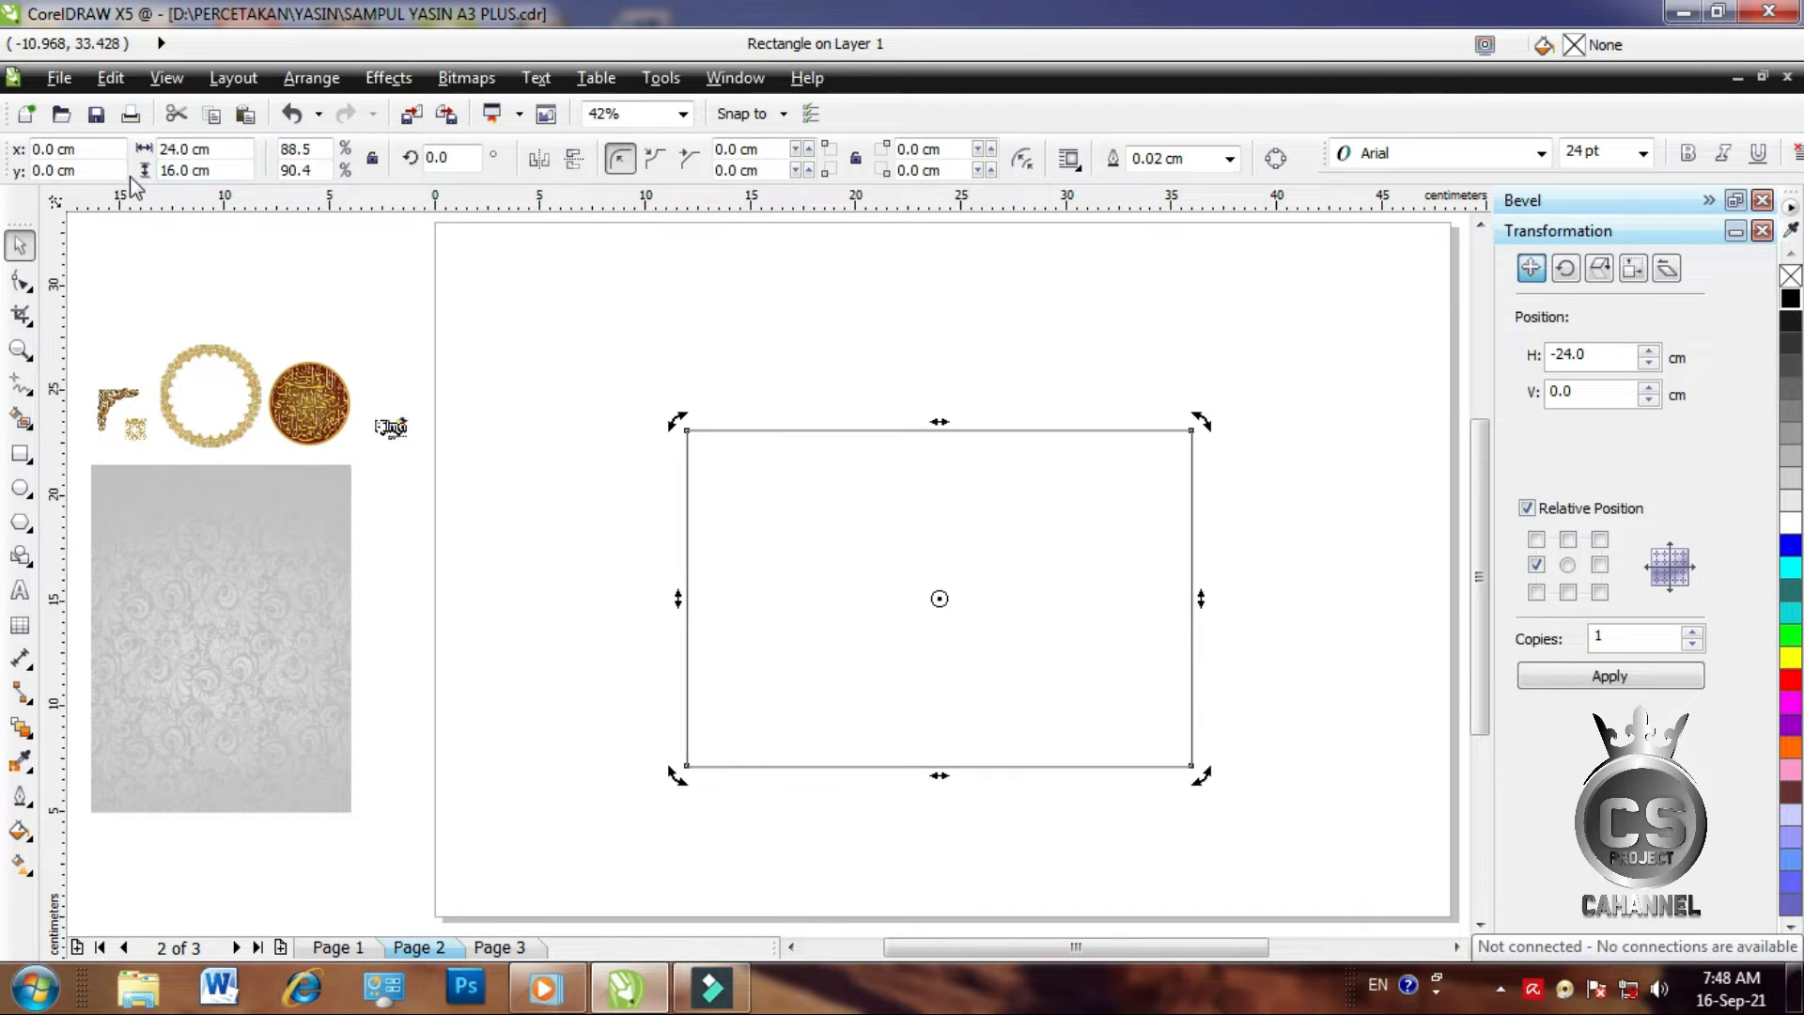
{"action": "left_click", "coordinate": [589, 381]}
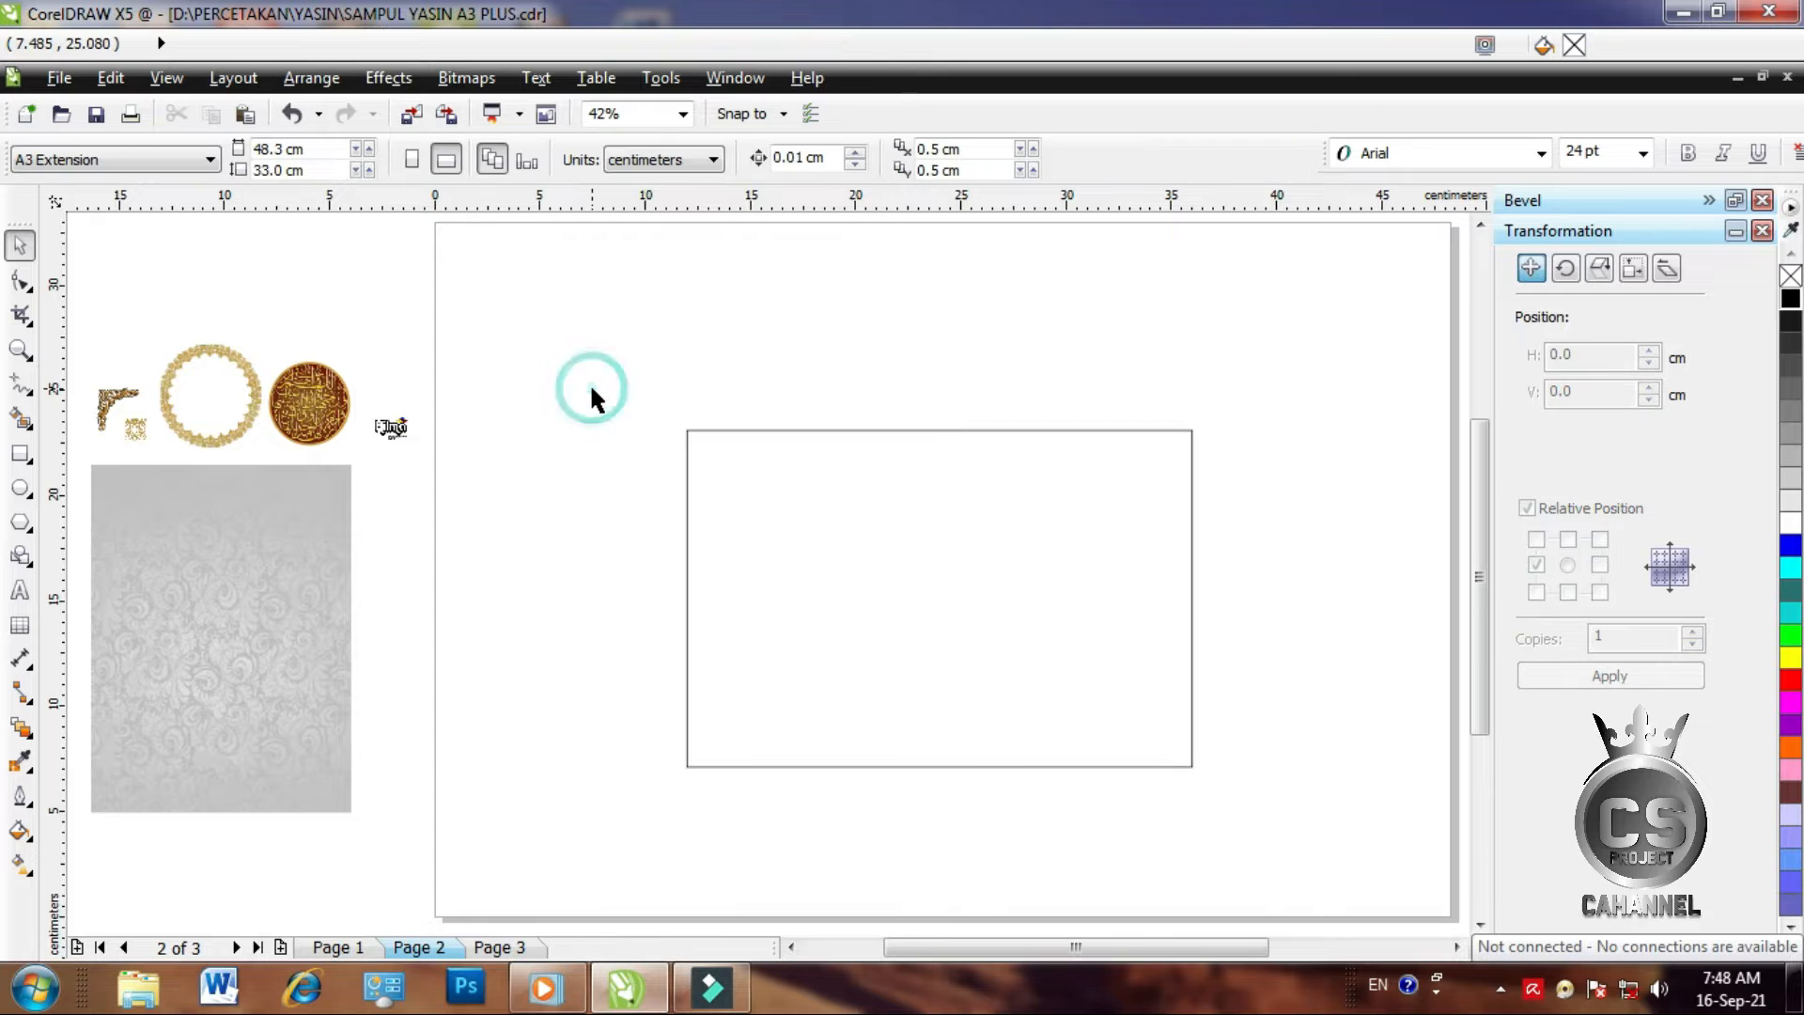
{"action": "left_click", "coordinate": [817, 526]}
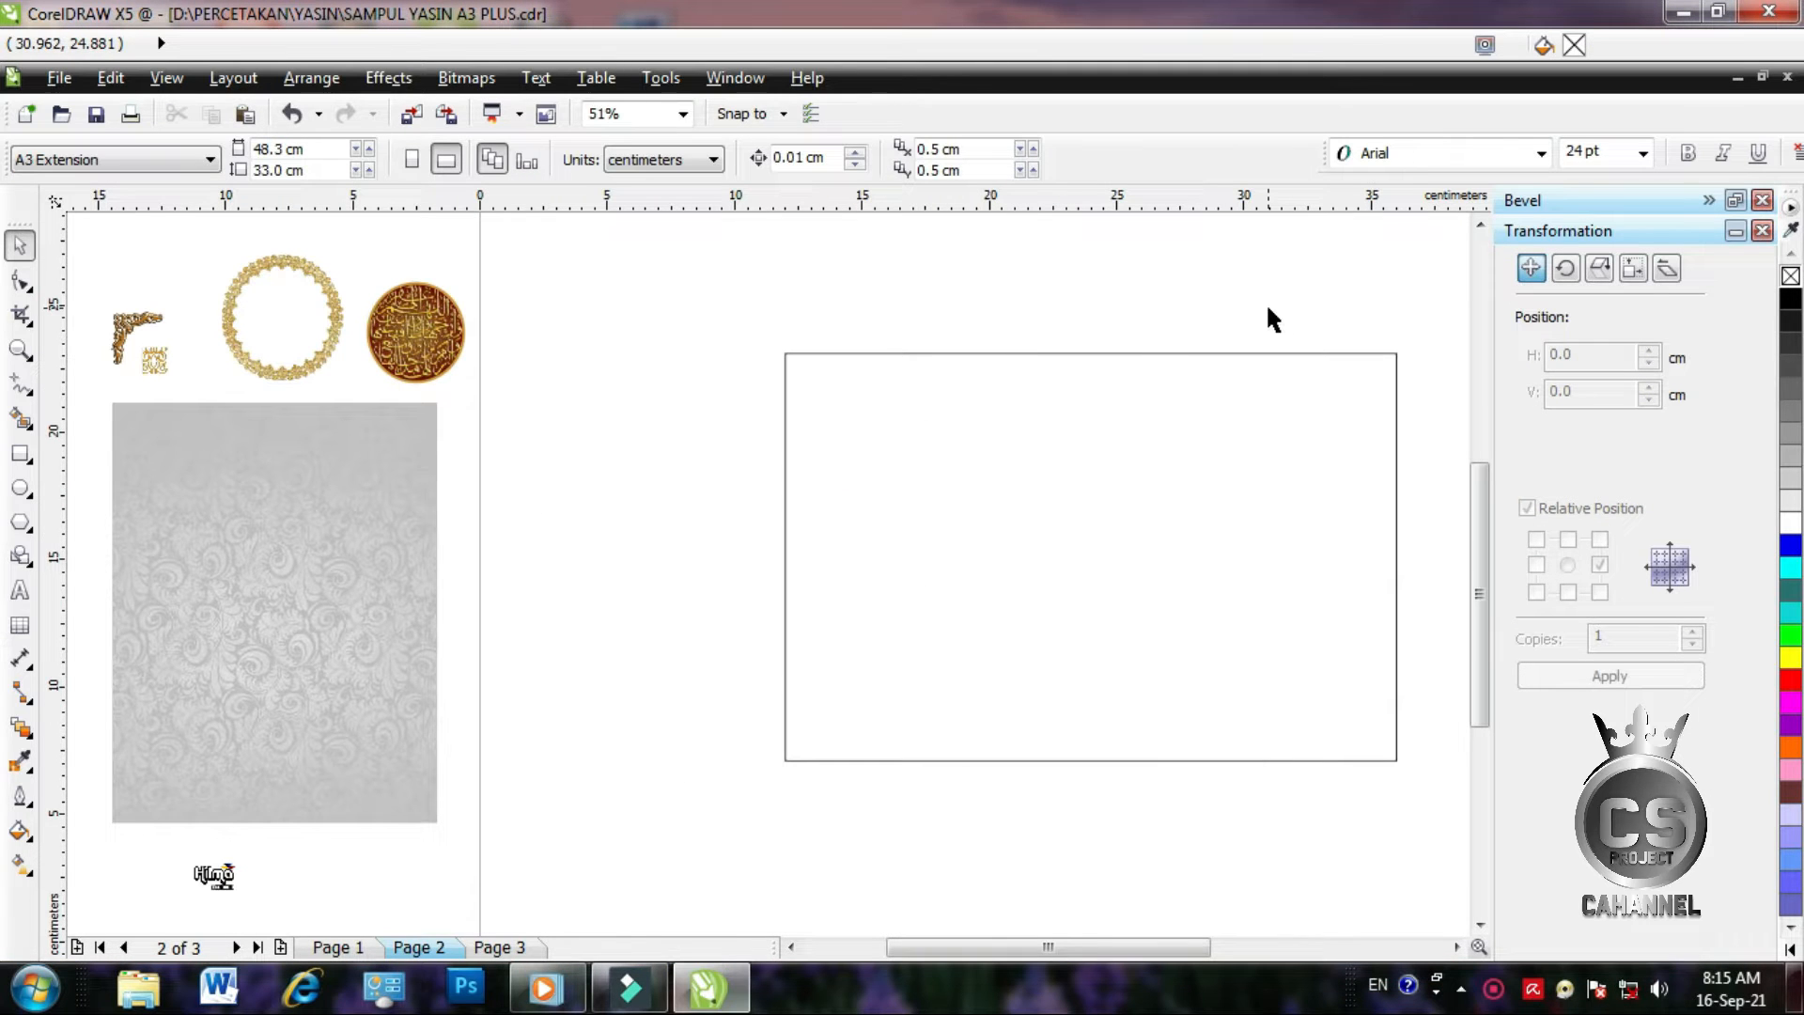
{"action": "left_click", "coordinate": [21, 350]}
{"action": "left_click_drag", "start_coordinate": [130, 262], "coordinate": [485, 440]}
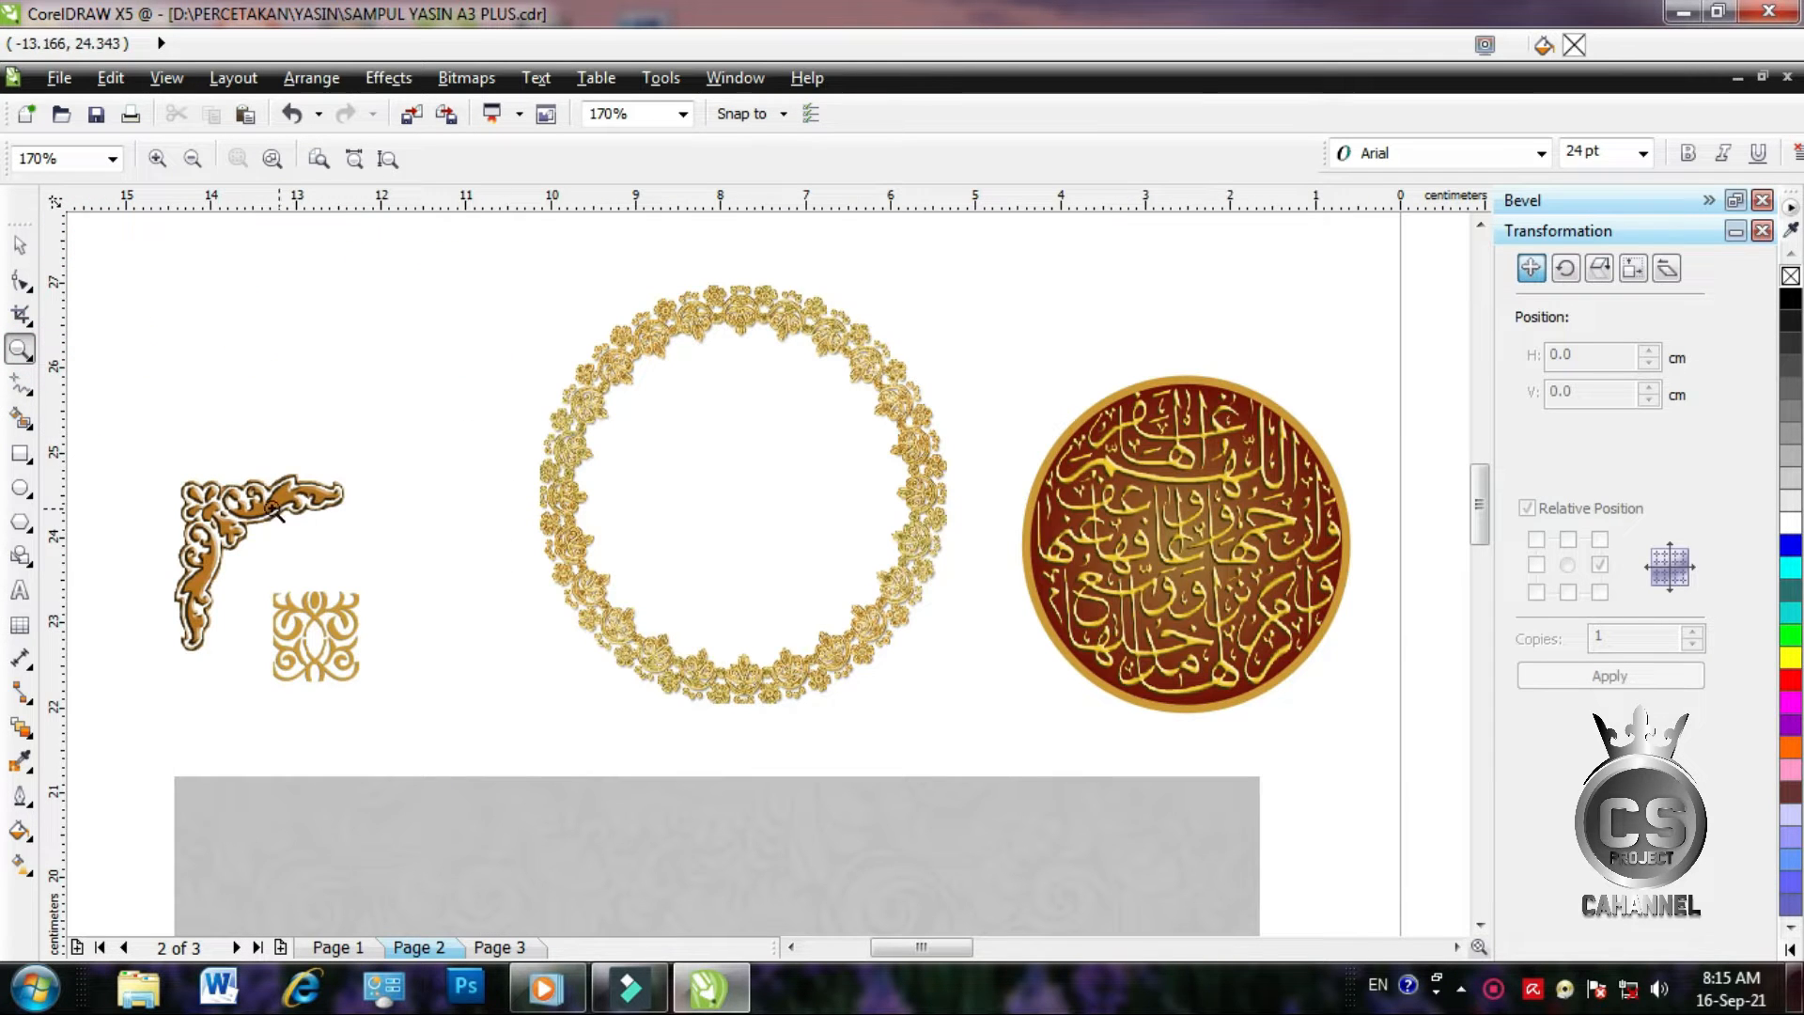
{"action": "left_click", "coordinate": [17, 246]}
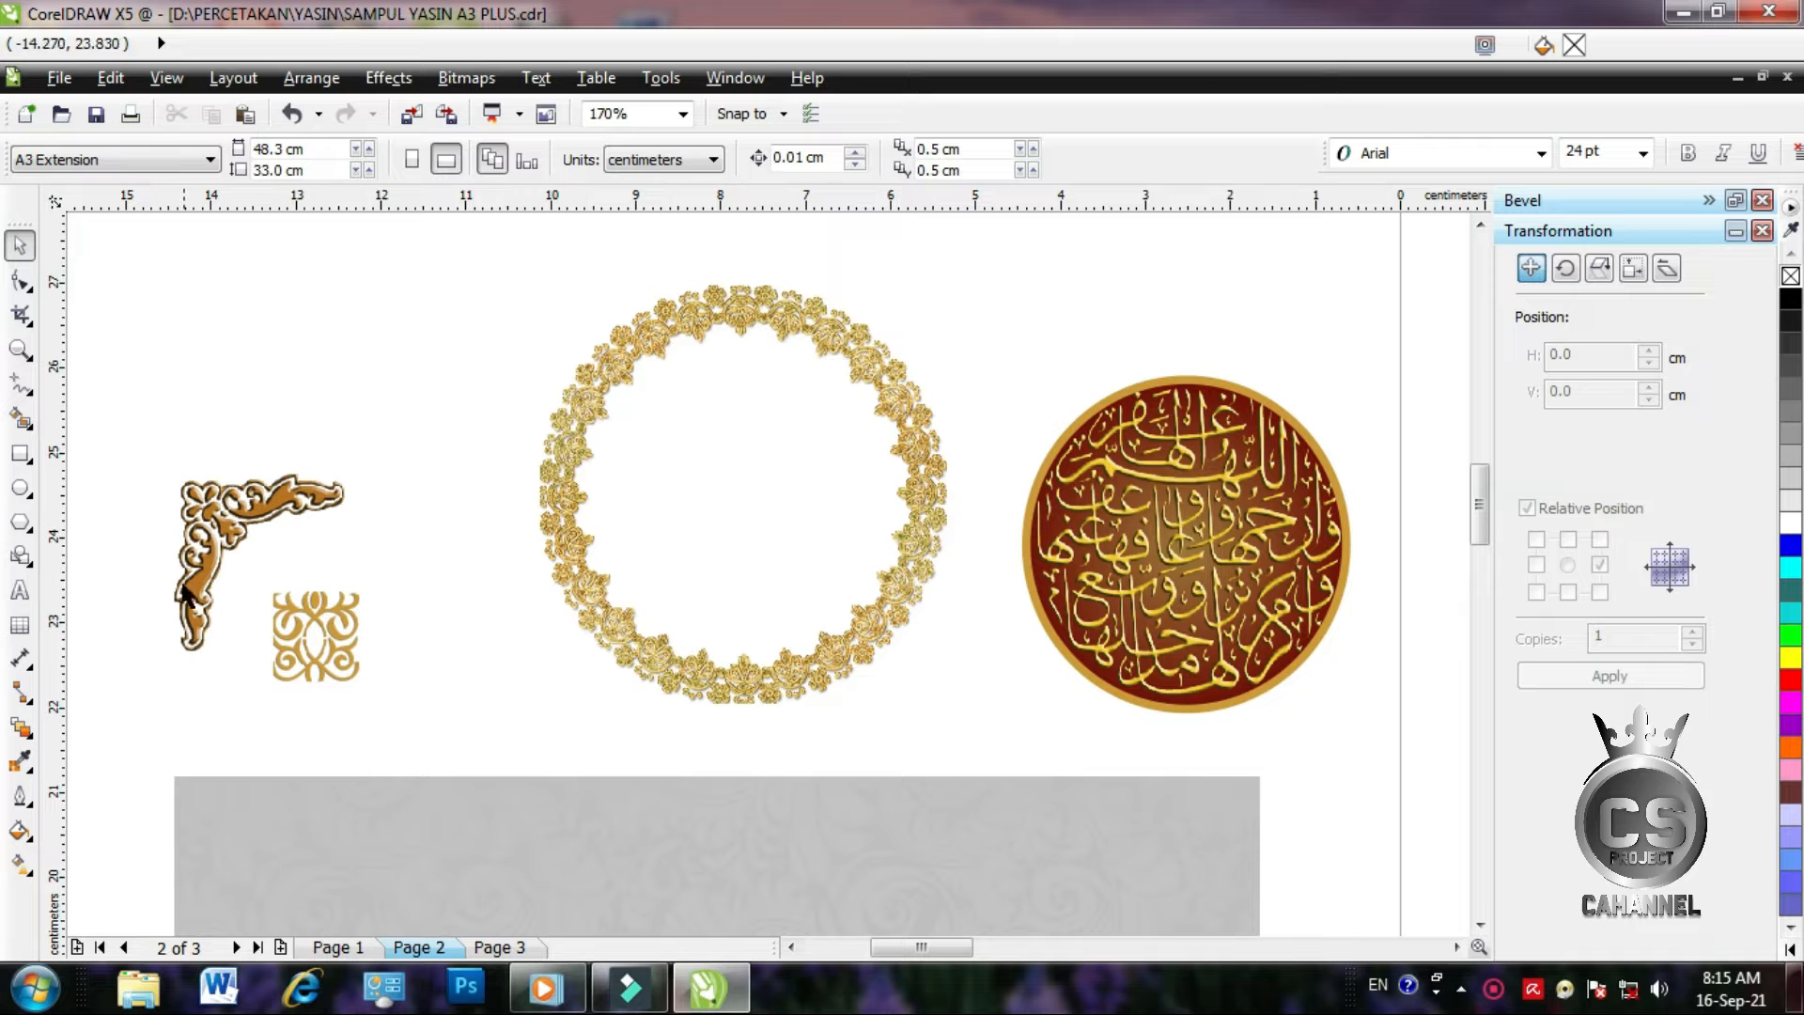
{"action": "scroll", "coordinate": [291, 635], "scroll_direction": "up", "scroll_amount": 3}
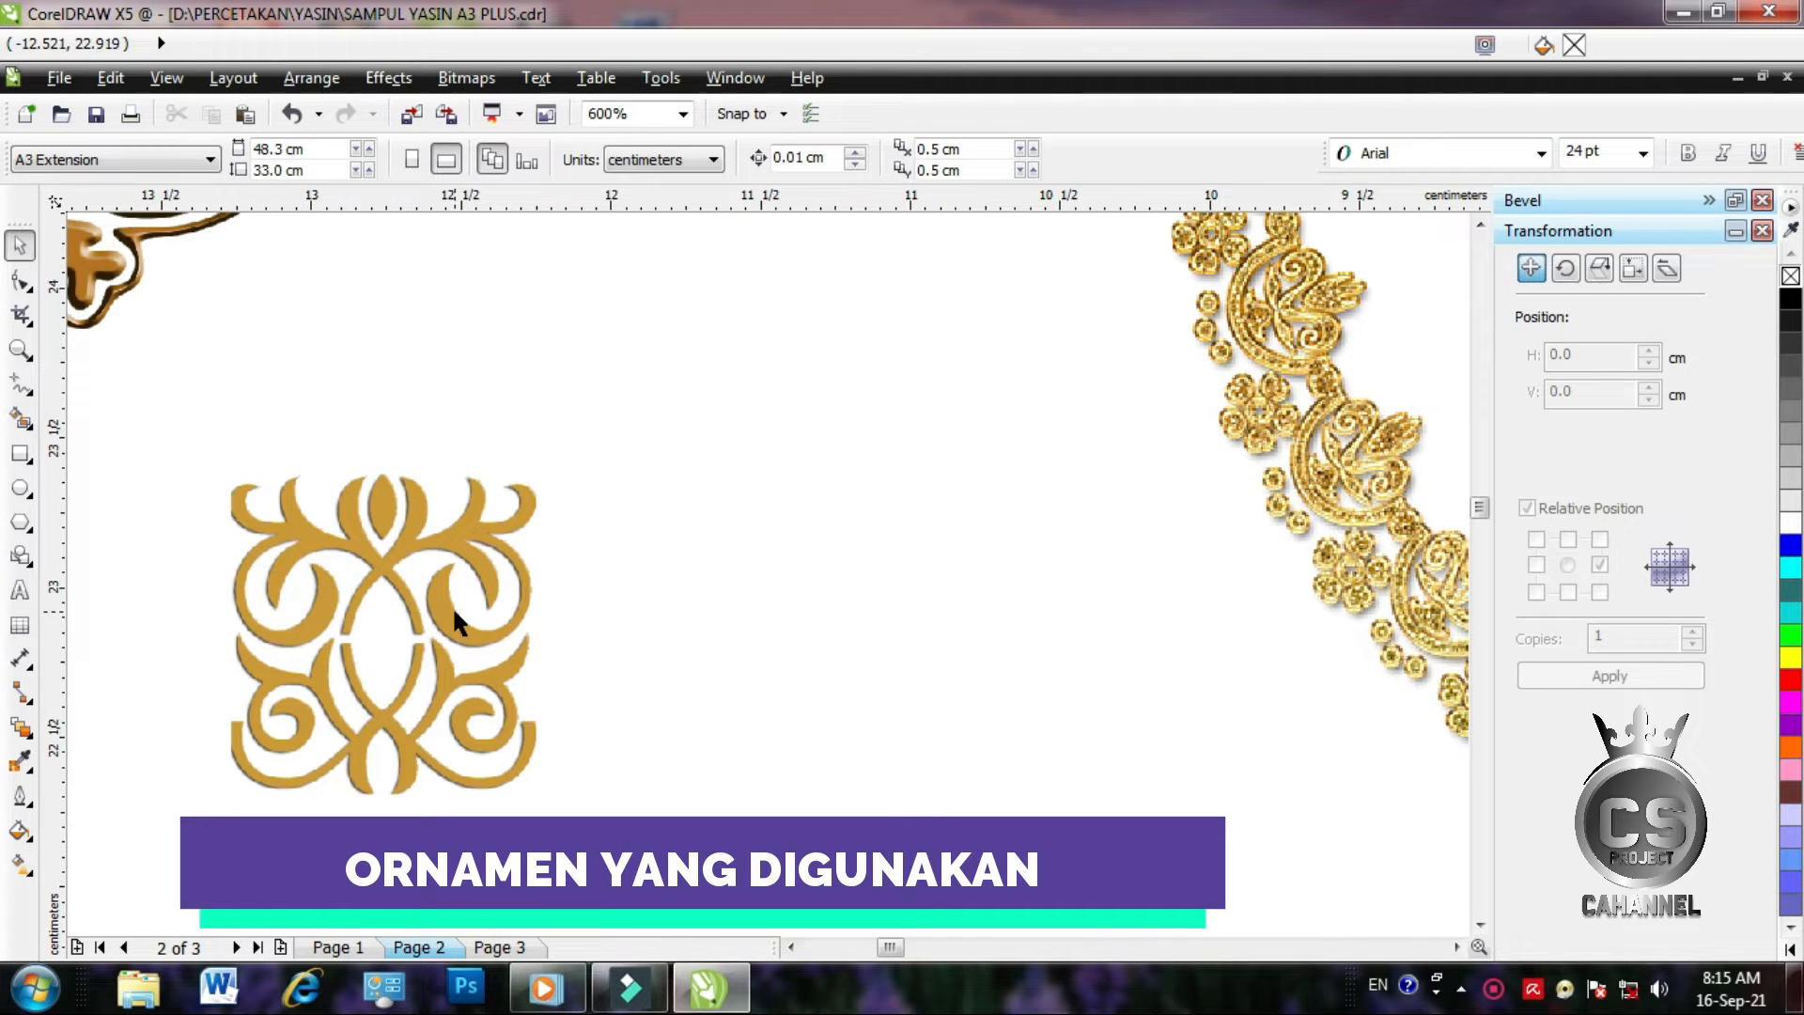
{"action": "scroll", "coordinate": [404, 622], "scroll_direction": "down", "scroll_amount": 2}
{"action": "scroll", "coordinate": [164, 433], "scroll_direction": "up", "scroll_amount": 2}
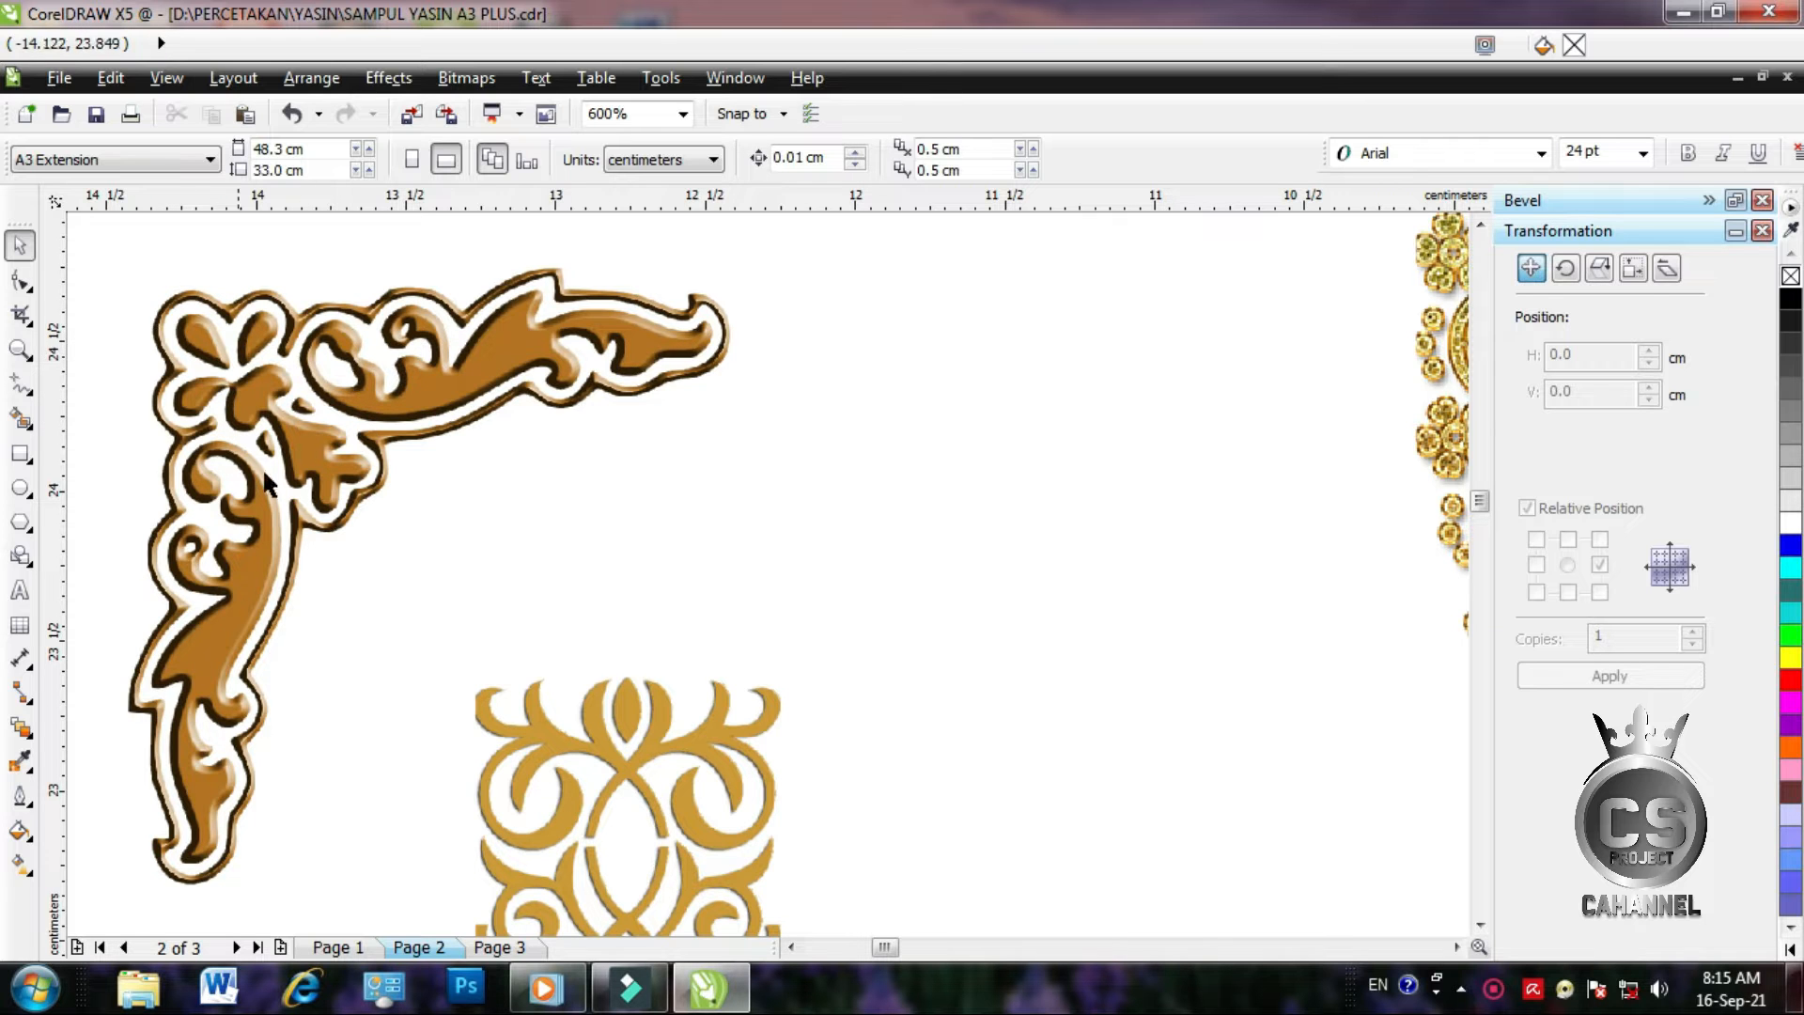
{"action": "scroll", "coordinate": [376, 493], "scroll_direction": "down", "scroll_amount": 3}
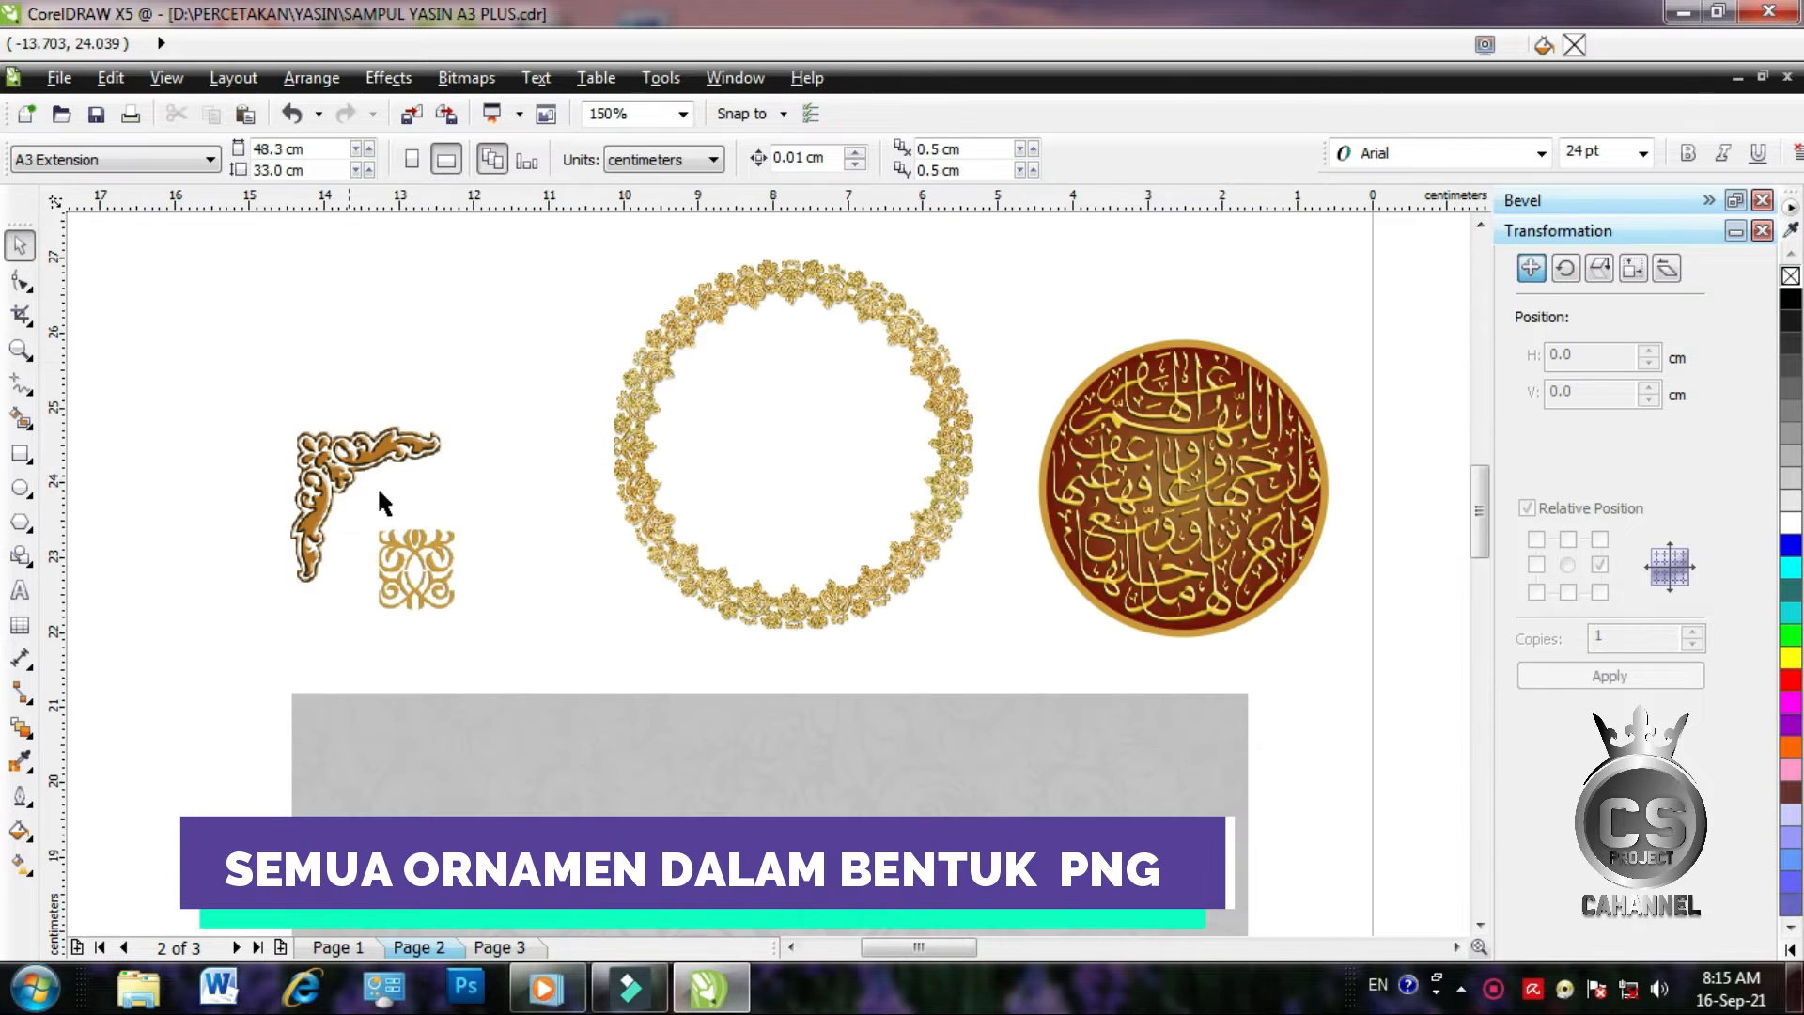
{"action": "scroll", "coordinate": [918, 326], "scroll_direction": "up", "scroll_amount": 1}
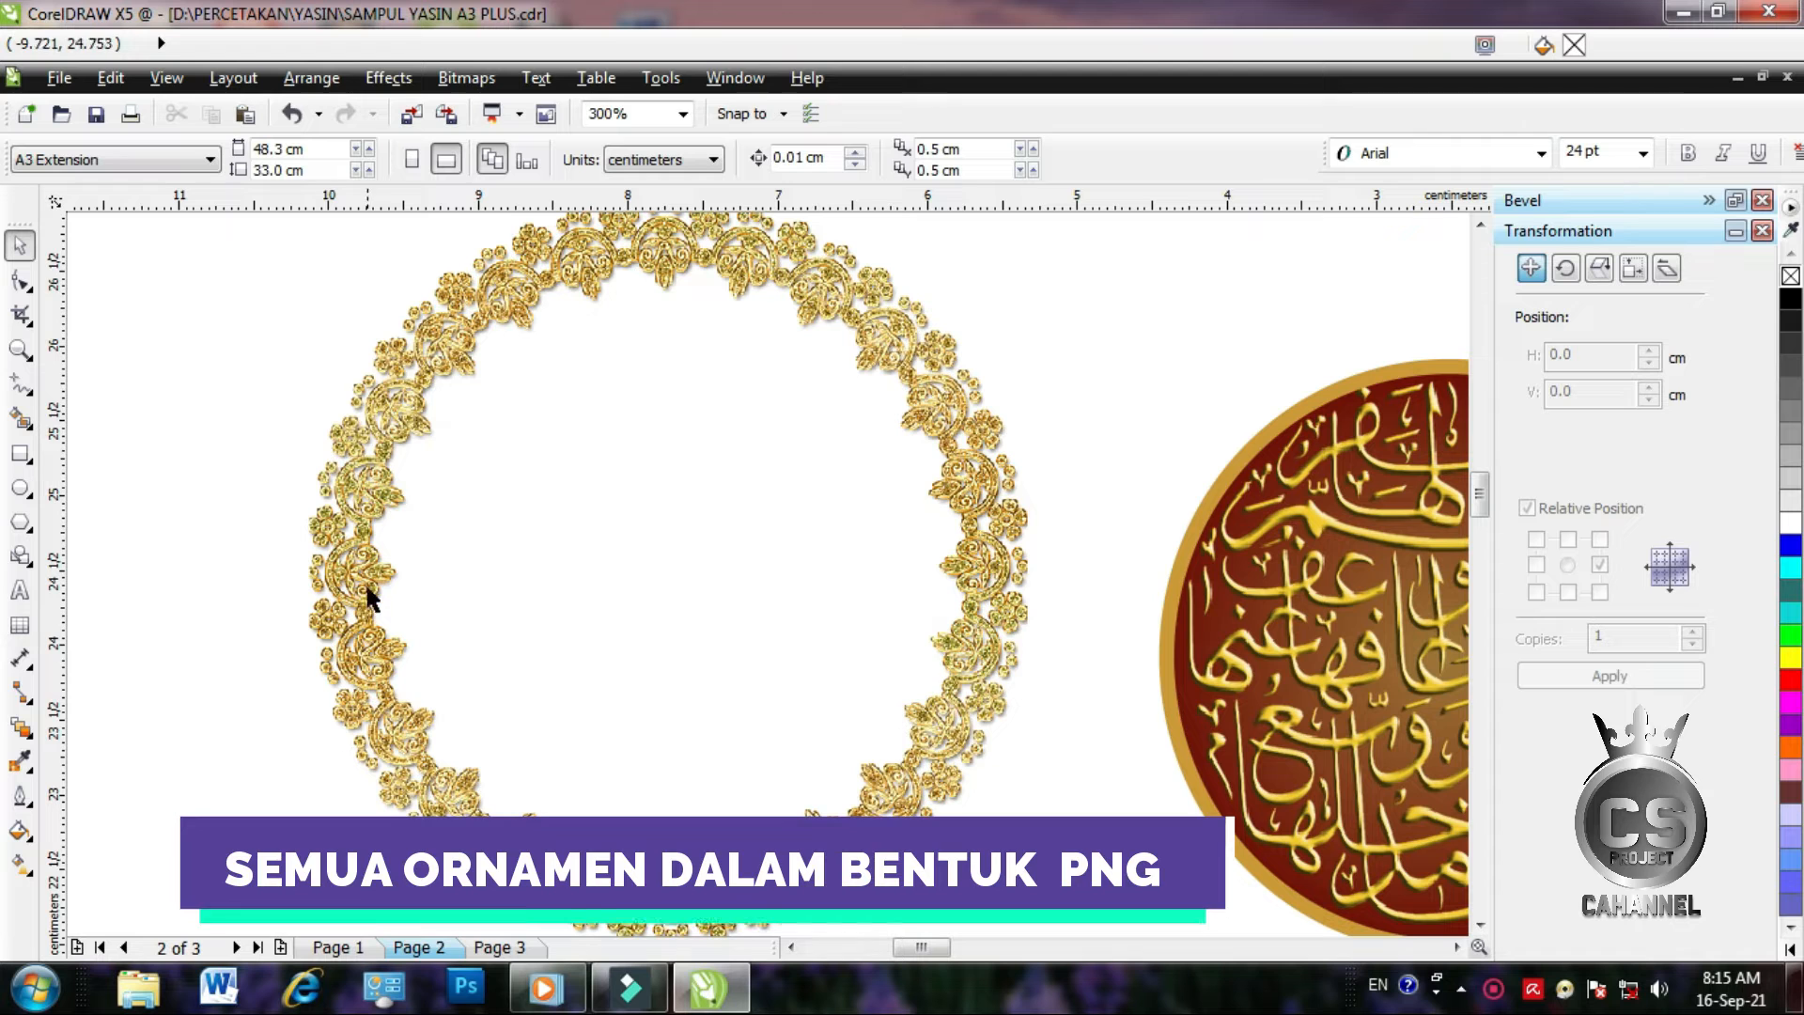
{"action": "scroll", "coordinate": [561, 659], "scroll_direction": "down", "scroll_amount": 1}
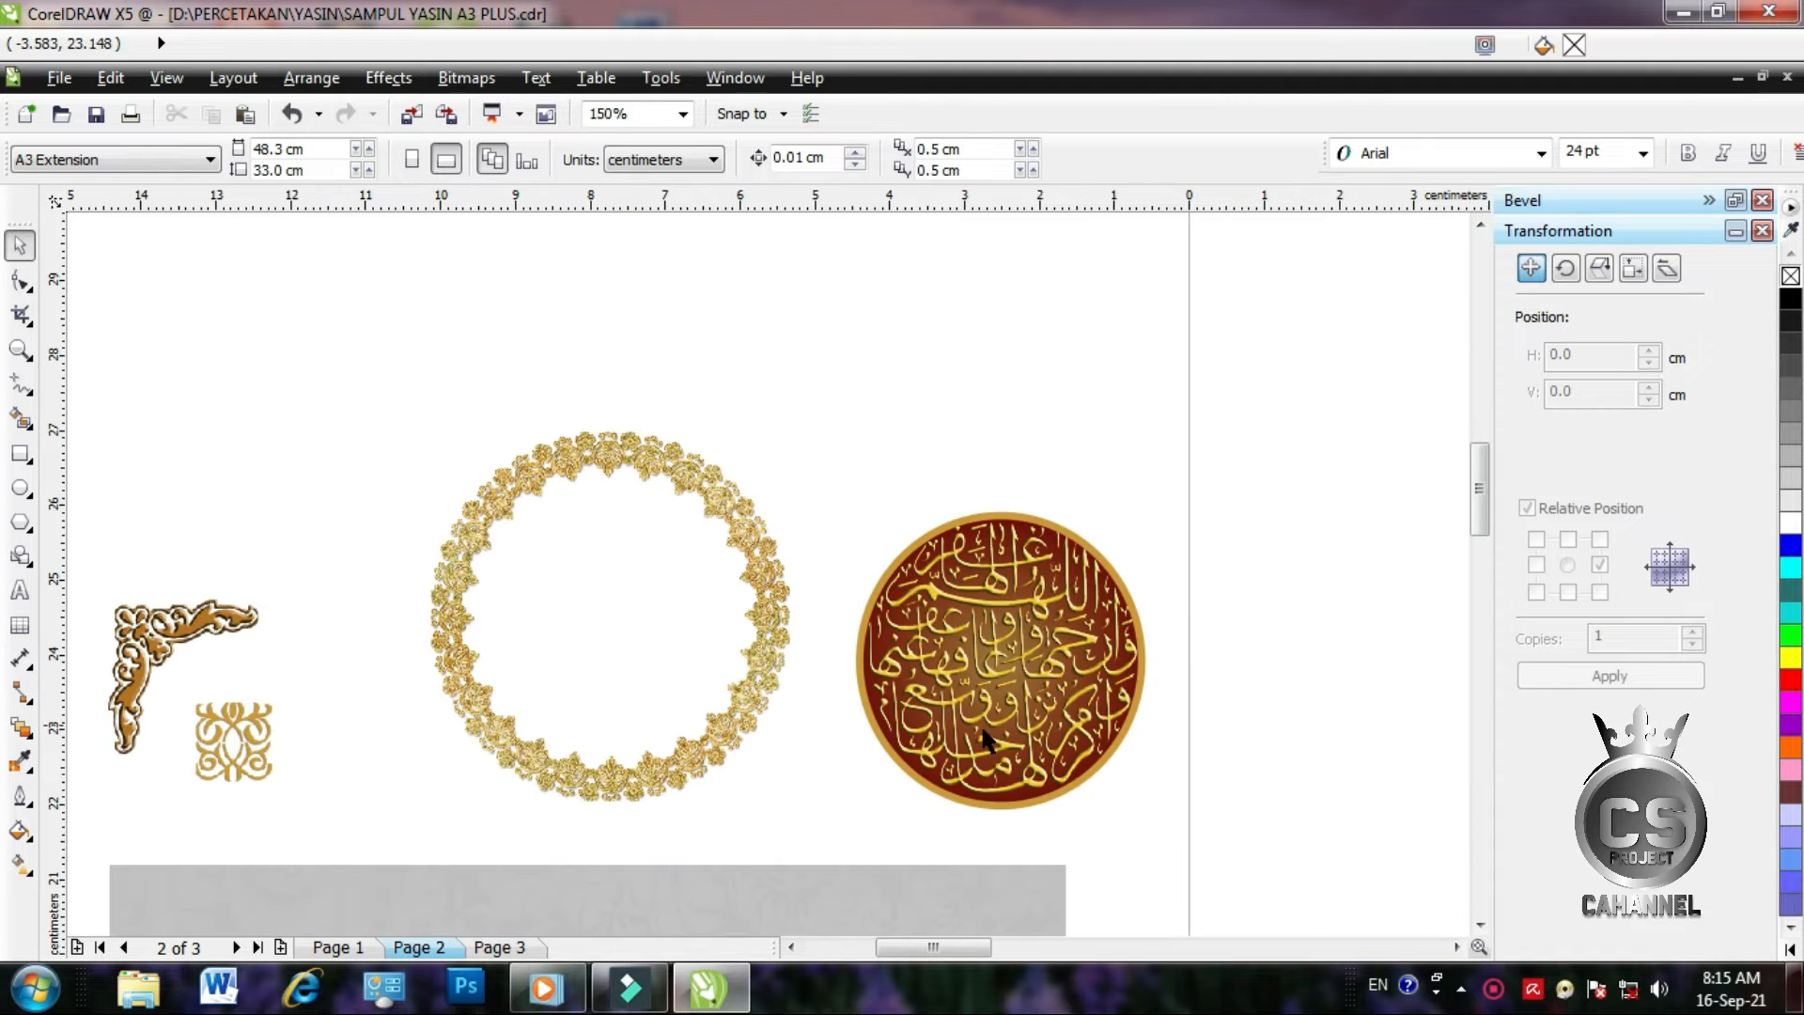
{"action": "scroll", "coordinate": [1080, 761], "scroll_direction": "up", "scroll_amount": 1}
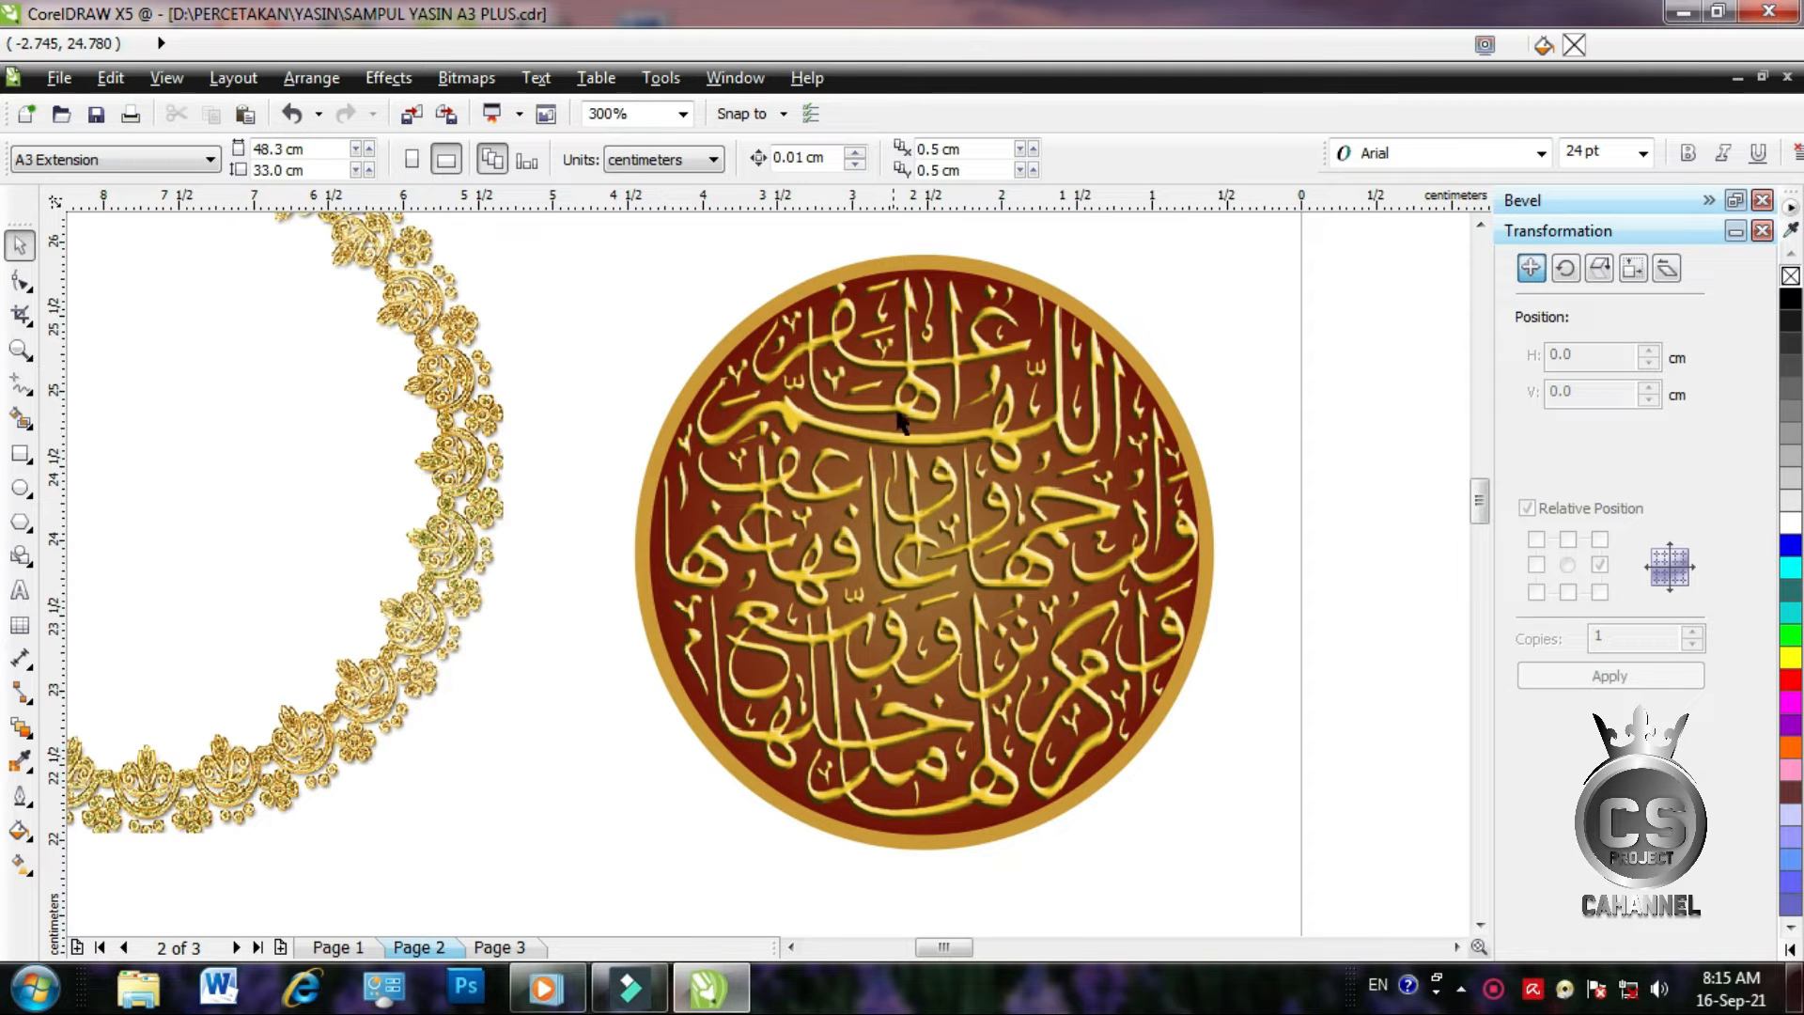
{"action": "scroll", "coordinate": [909, 393], "scroll_direction": "down", "scroll_amount": 3}
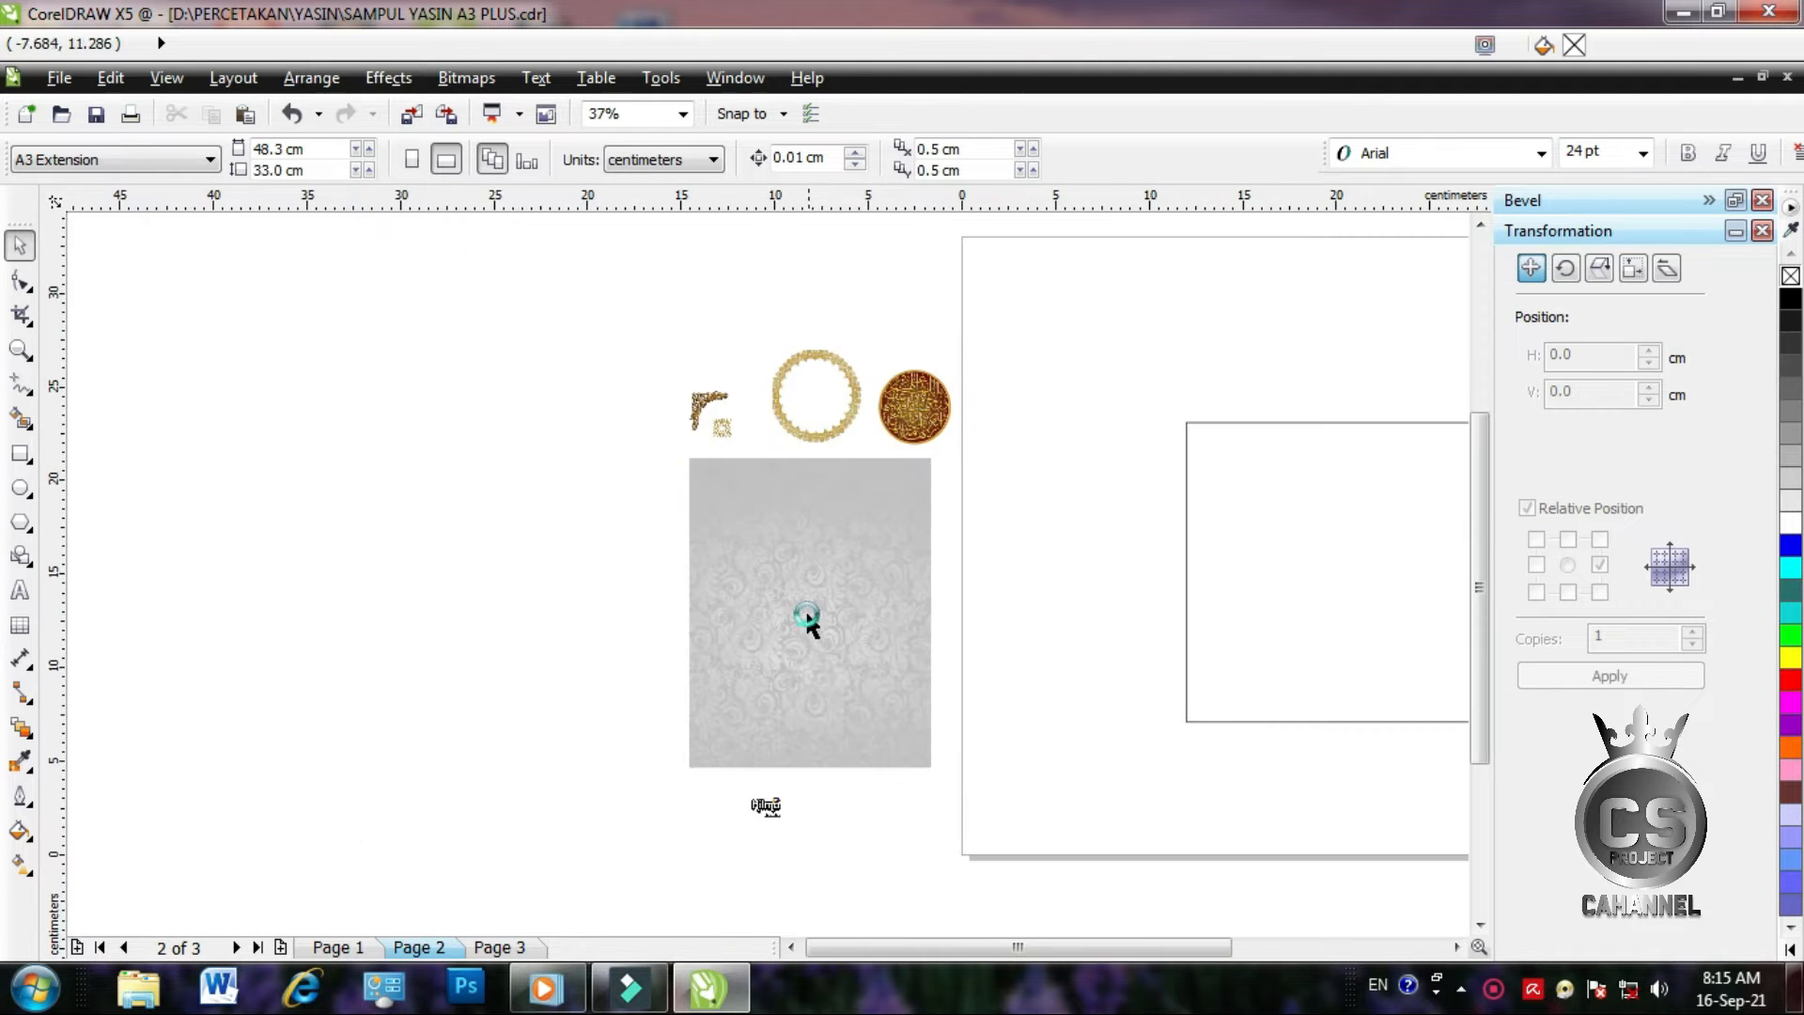
{"action": "scroll", "coordinate": [806, 612], "scroll_direction": "up", "scroll_amount": 3}
{"action": "scroll", "coordinate": [804, 602], "scroll_direction": "down", "scroll_amount": 3}
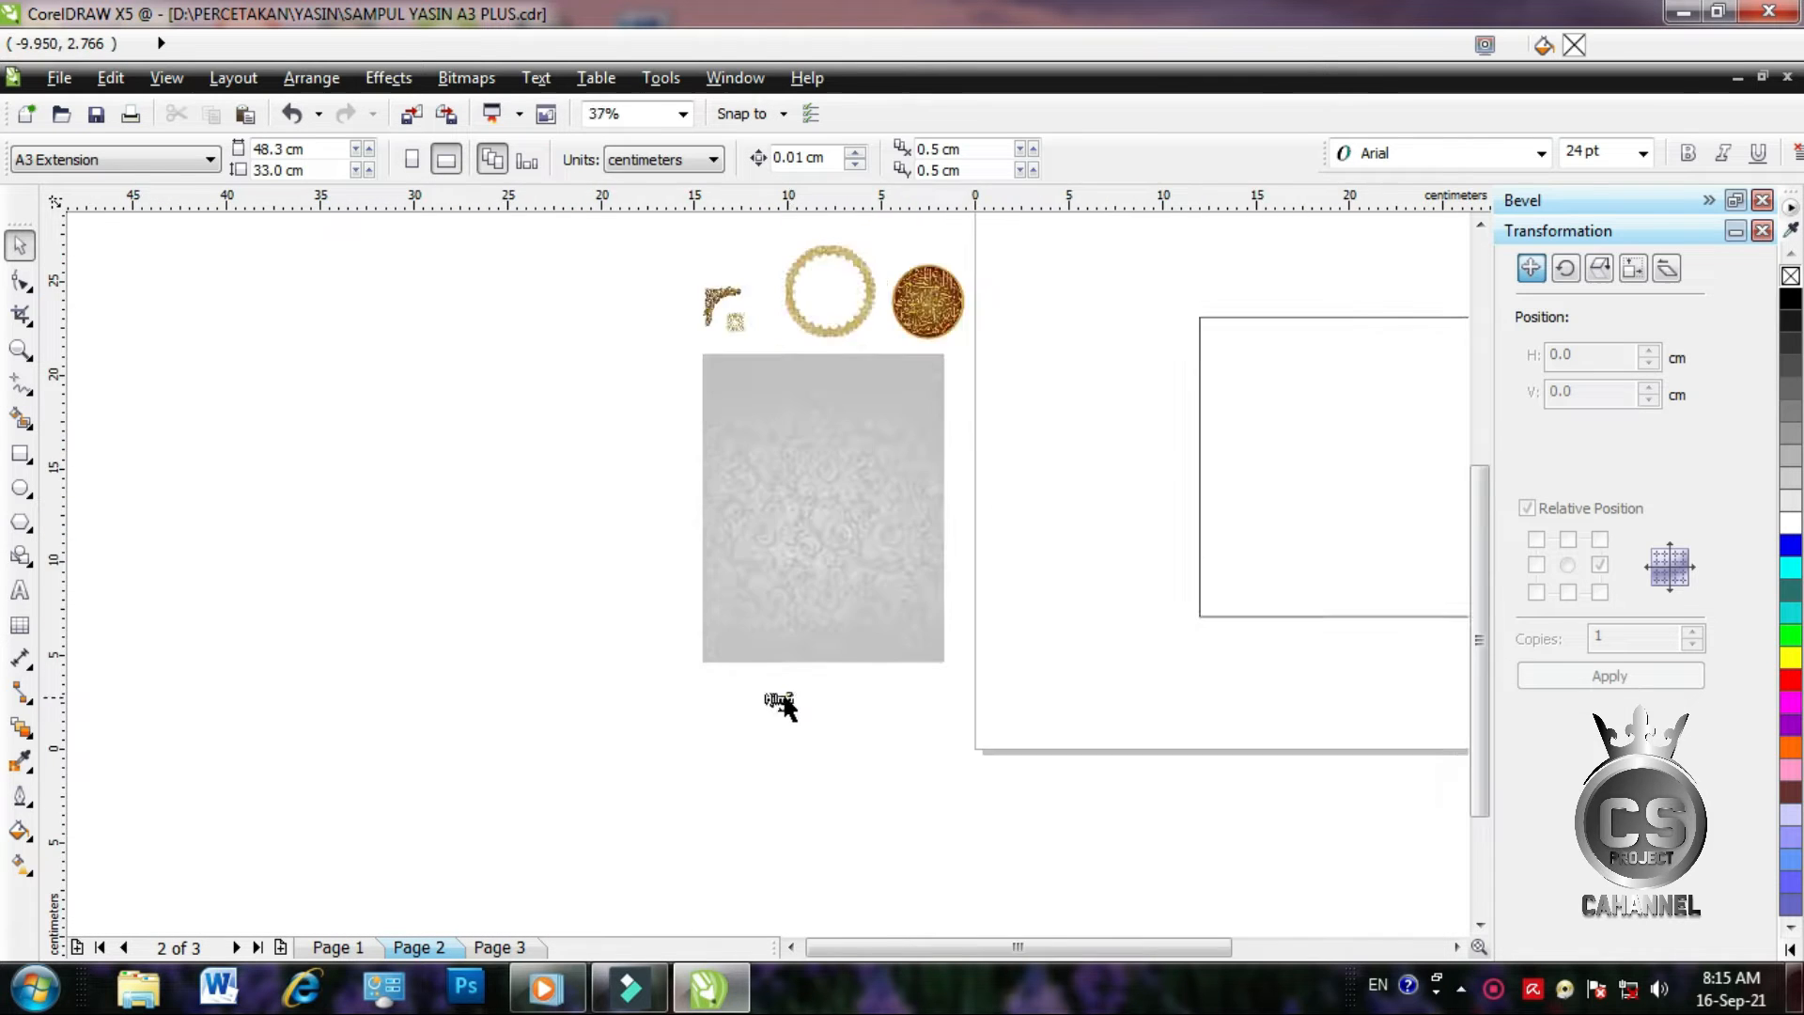
{"action": "scroll", "coordinate": [780, 703], "scroll_direction": "up", "scroll_amount": 4}
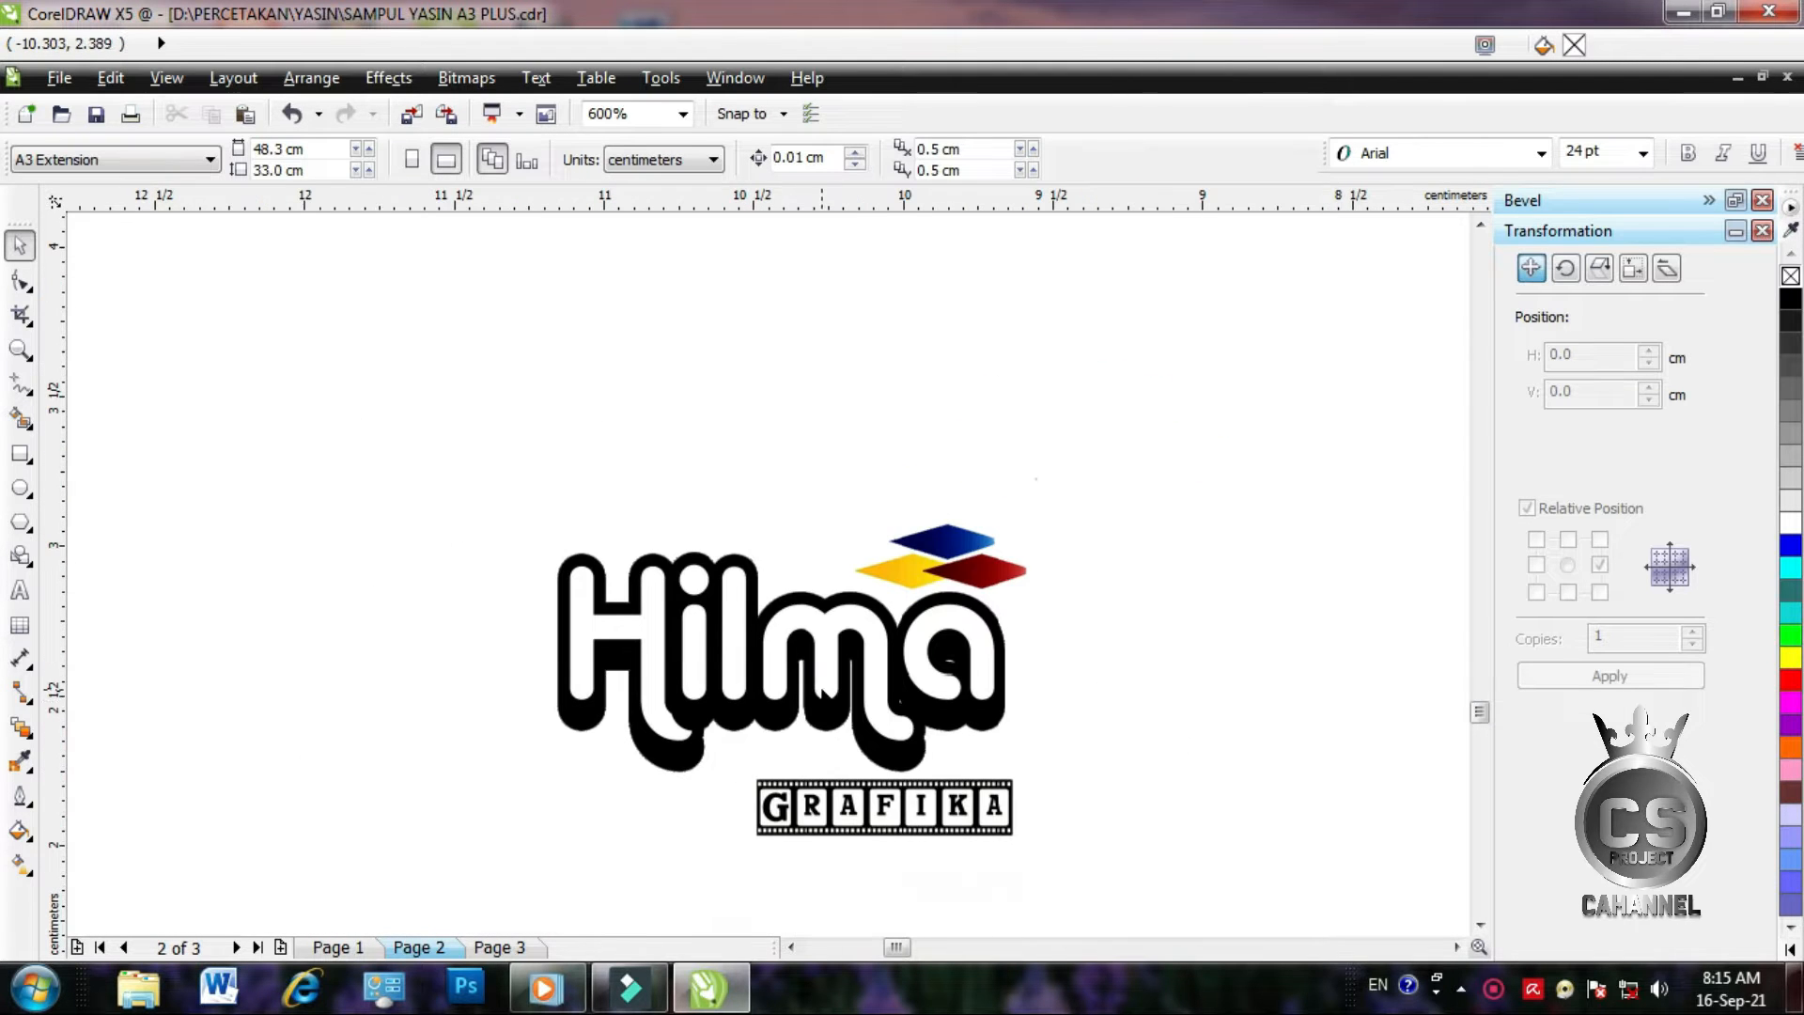
{"action": "left_click", "coordinate": [803, 703]}
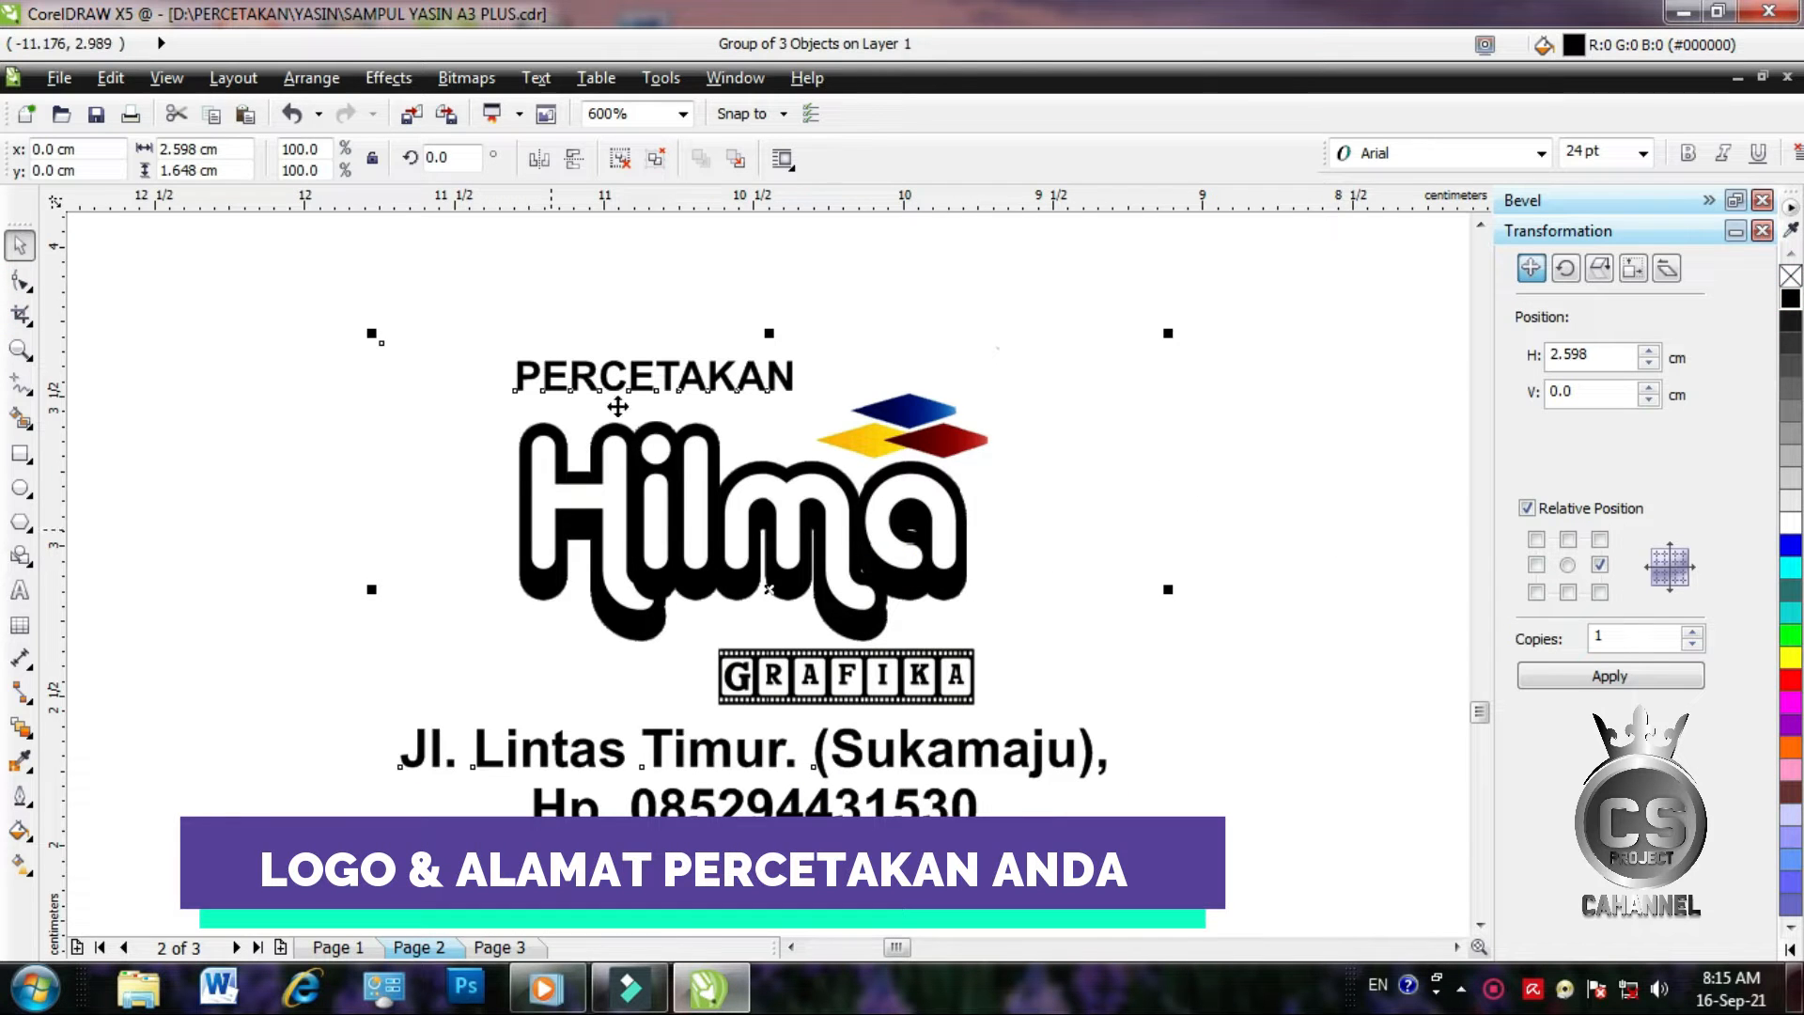
{"action": "scroll", "coordinate": [769, 589], "scroll_direction": "down", "scroll_amount": 4}
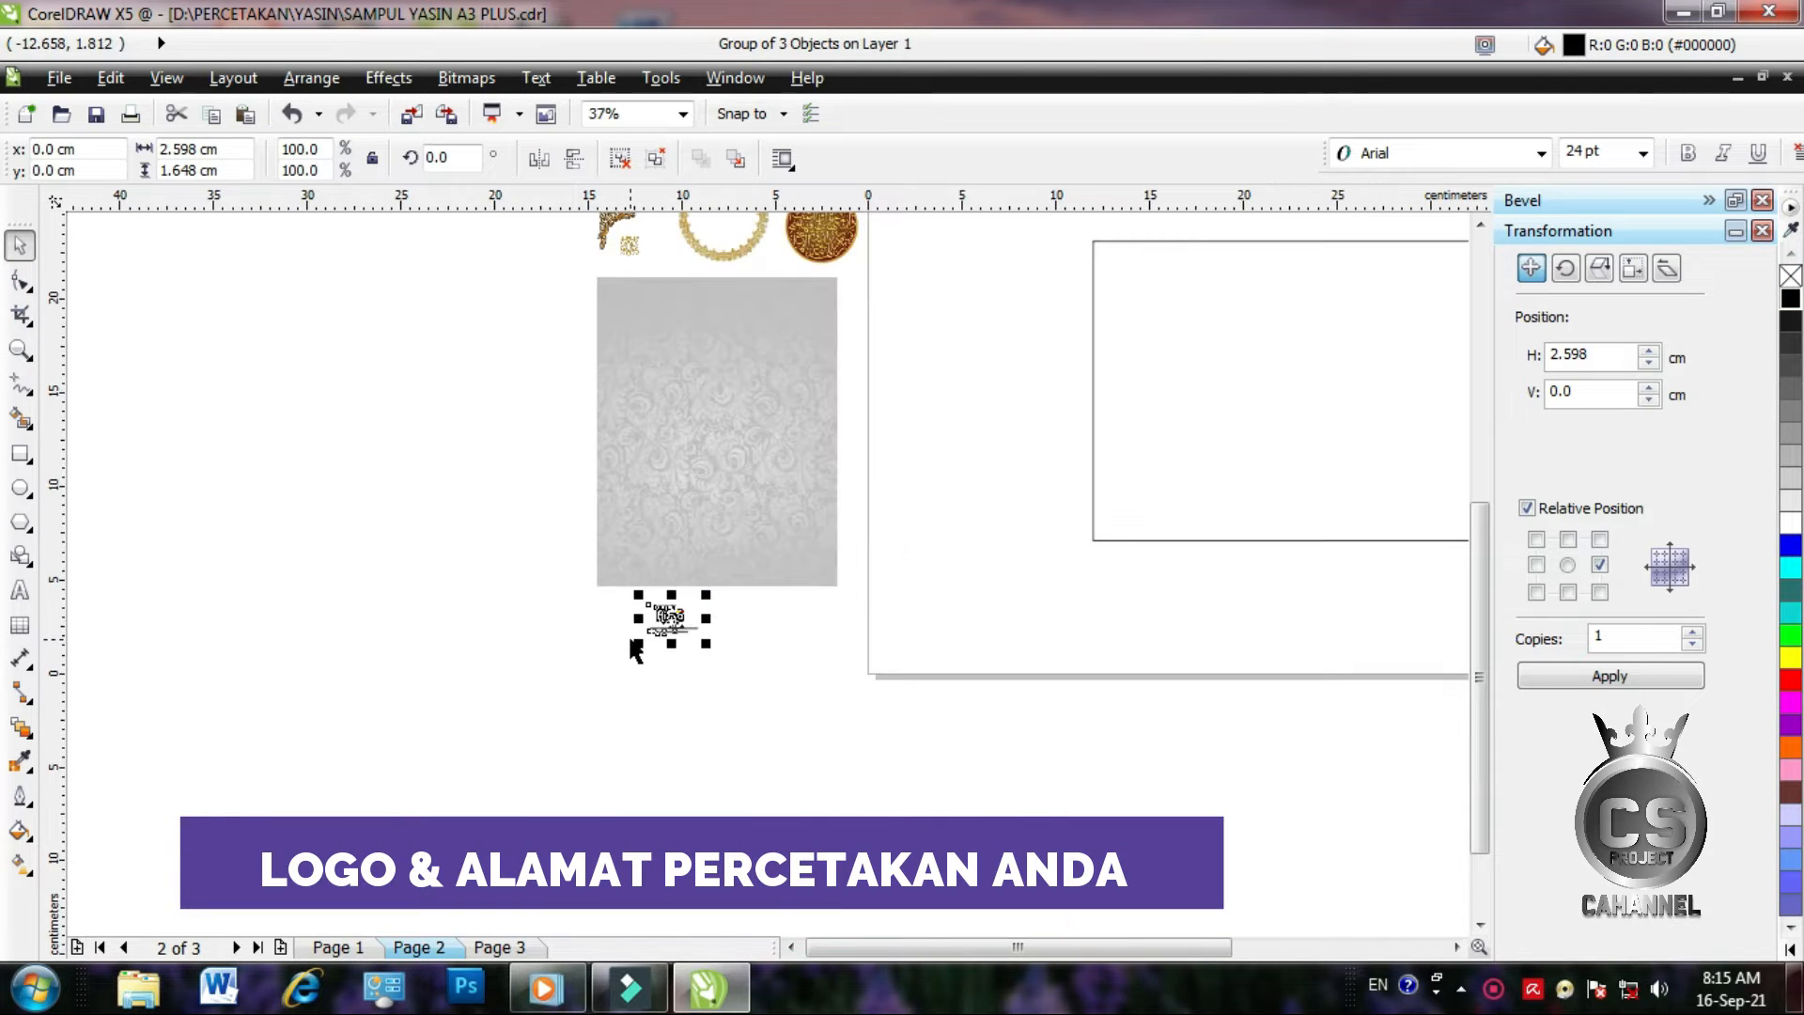
{"action": "scroll", "coordinate": [945, 321], "scroll_direction": "up", "scroll_amount": 2}
{"action": "scroll", "coordinate": [926, 347], "scroll_direction": "down", "scroll_amount": 1}
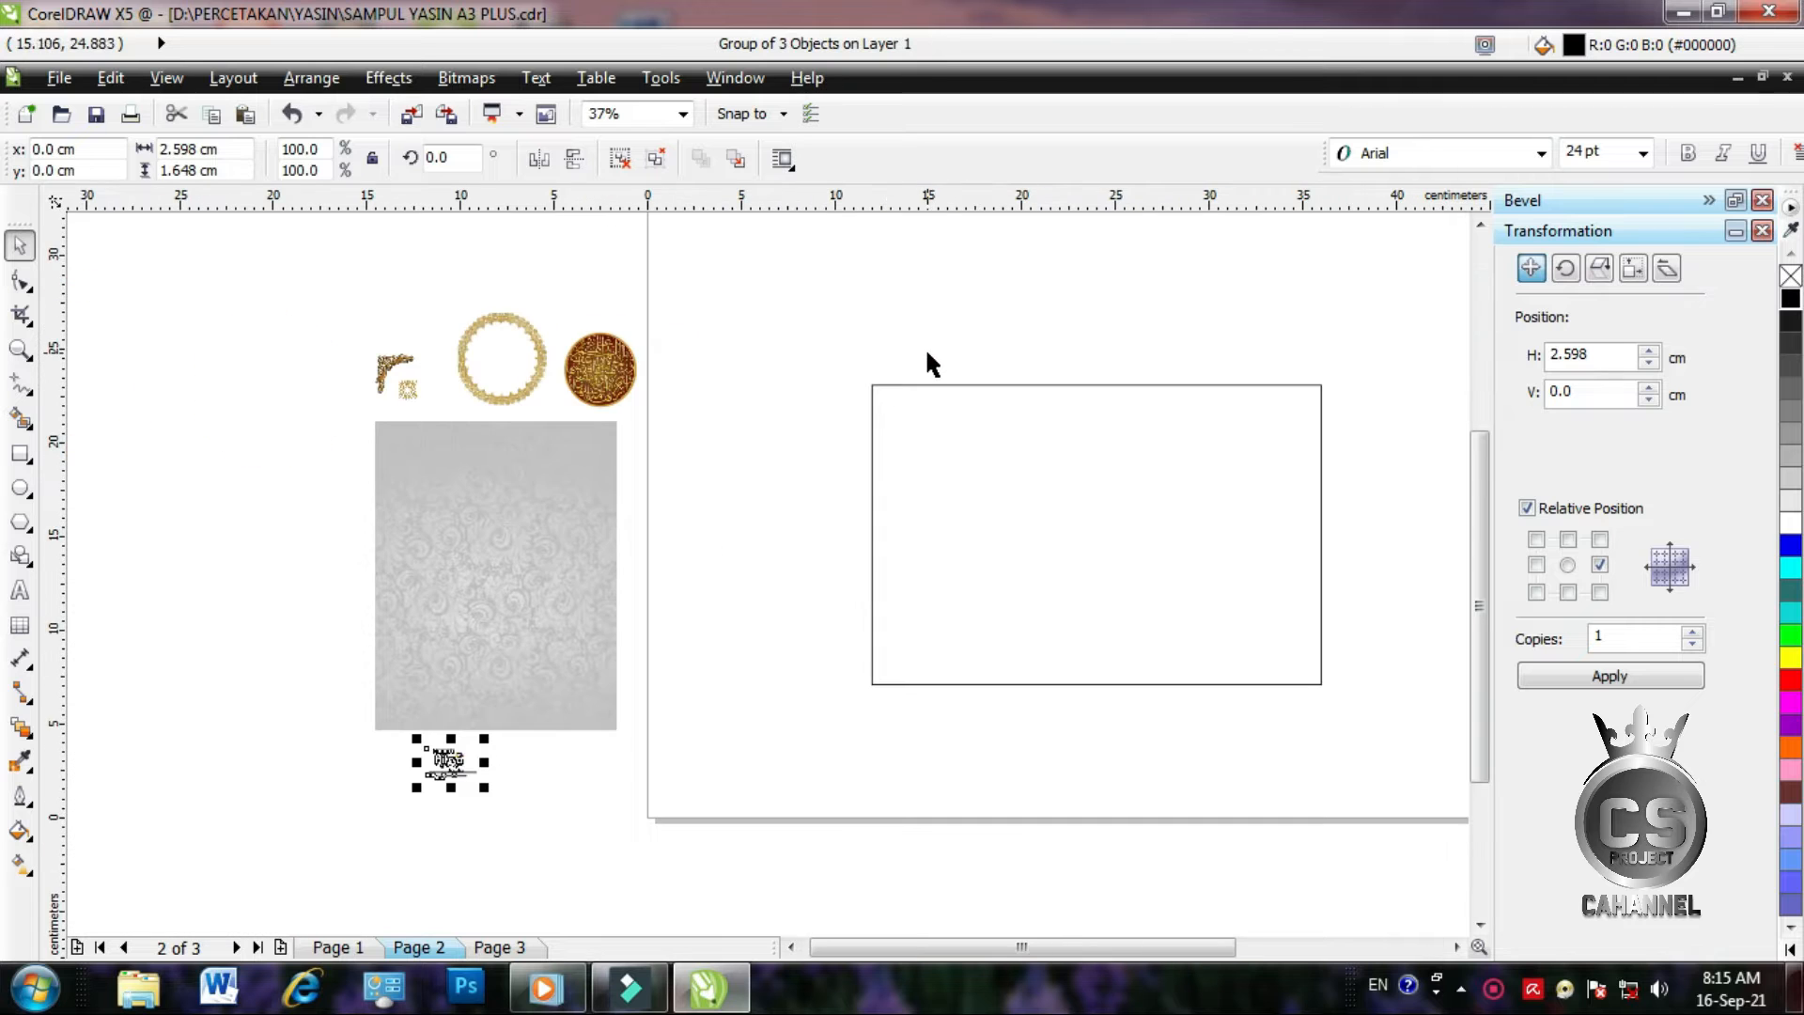
{"action": "left_click", "coordinate": [20, 349]}
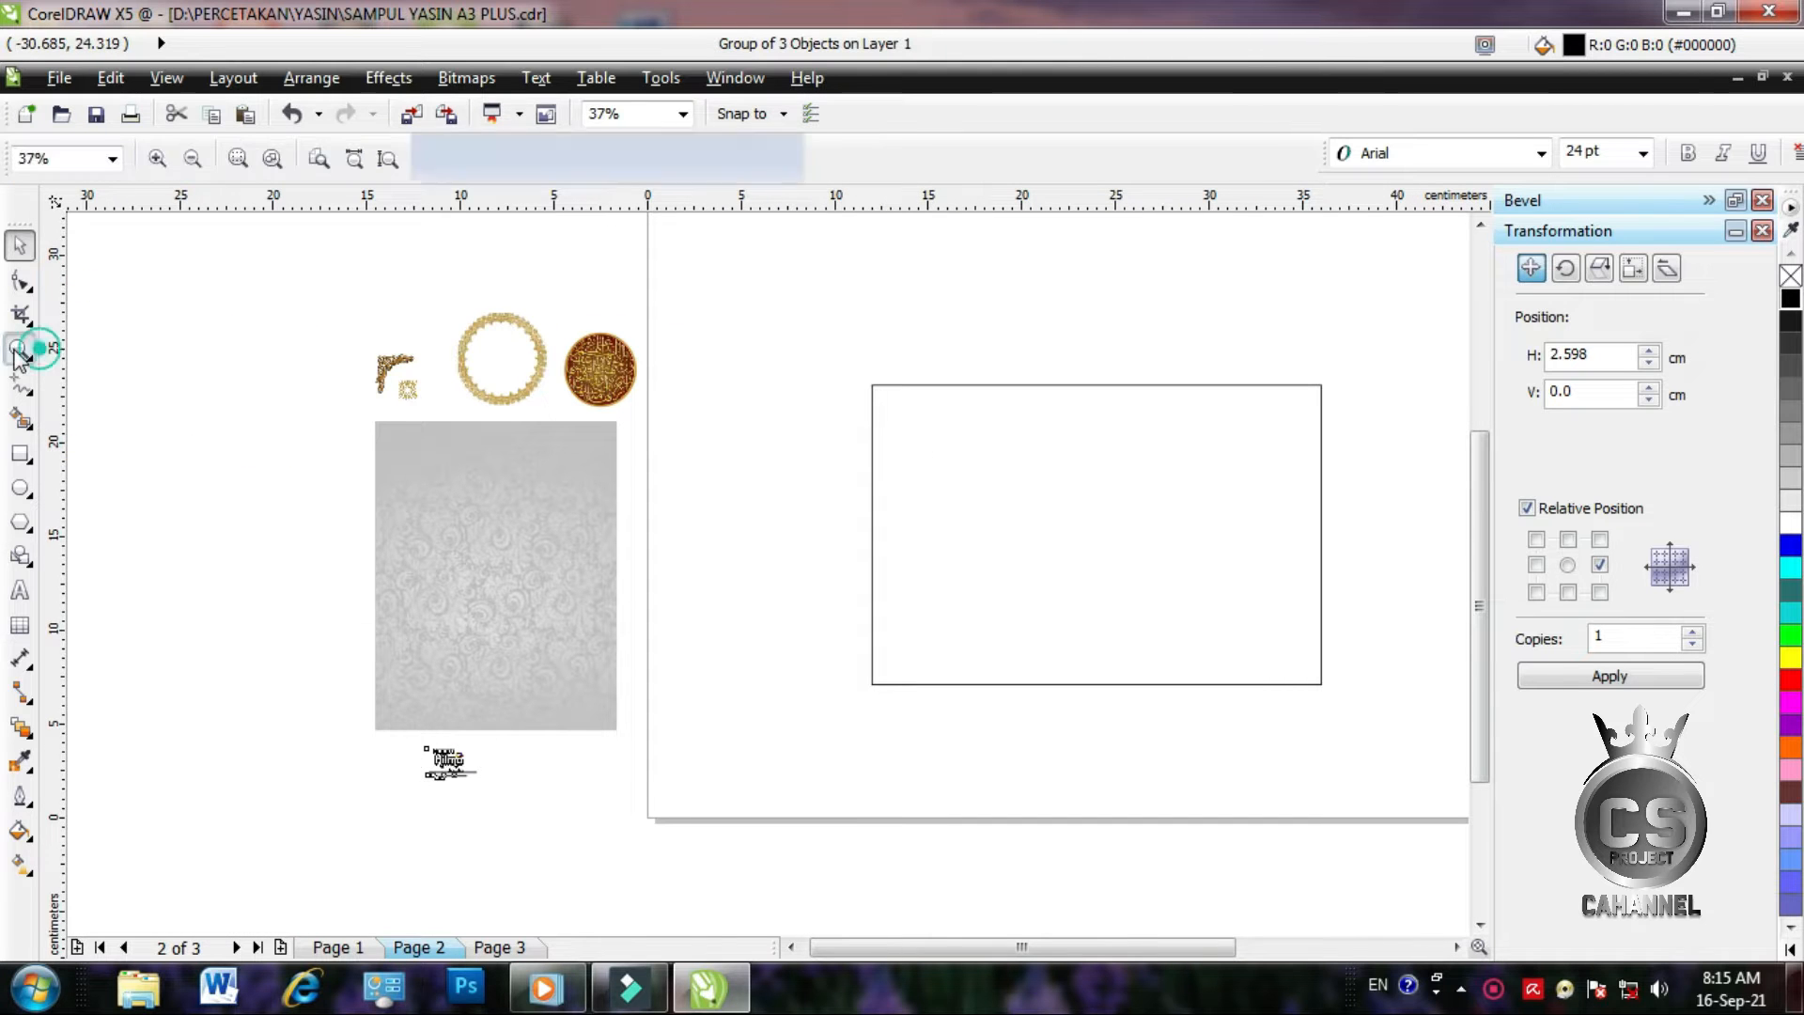
{"action": "left_click_drag", "start_coordinate": [350, 303], "coordinate": [1349, 795]}
PowerClip the grey swirl wallpaper inside the empty 24 × 16 cm rectangle
{"action": "left_click", "coordinate": [20, 248]}
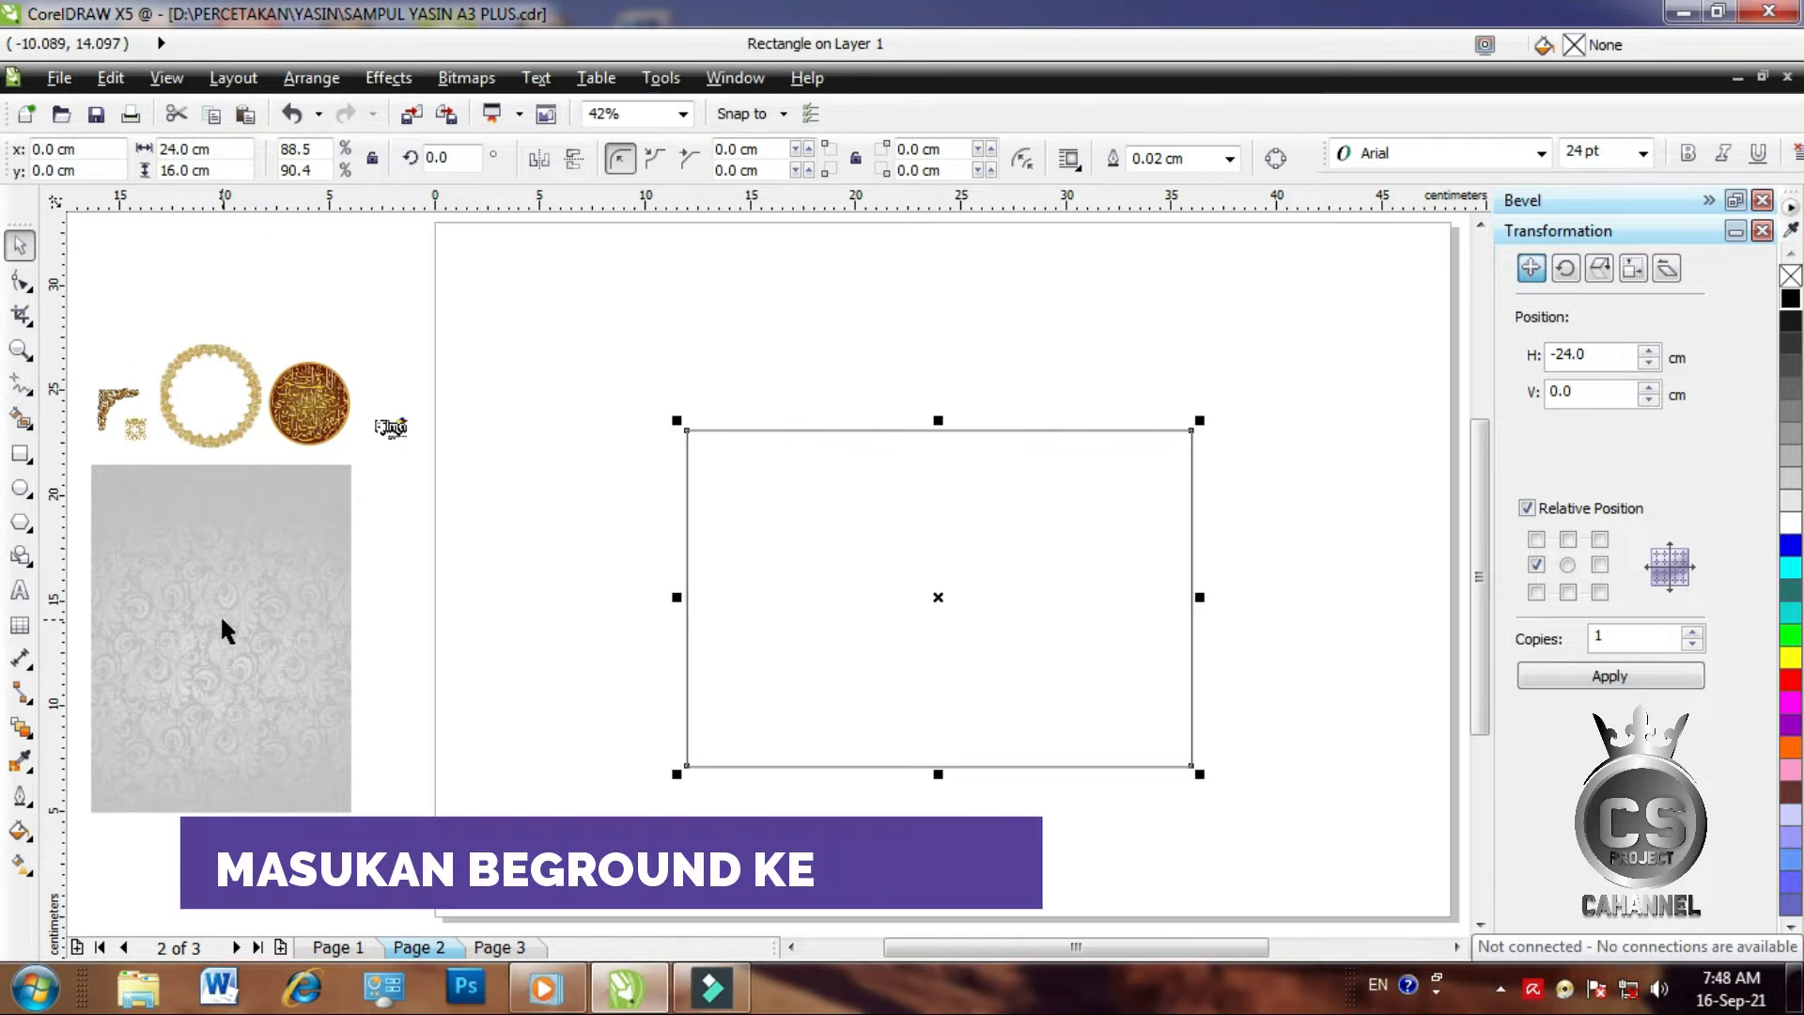
{"action": "left_click", "coordinate": [230, 618]}
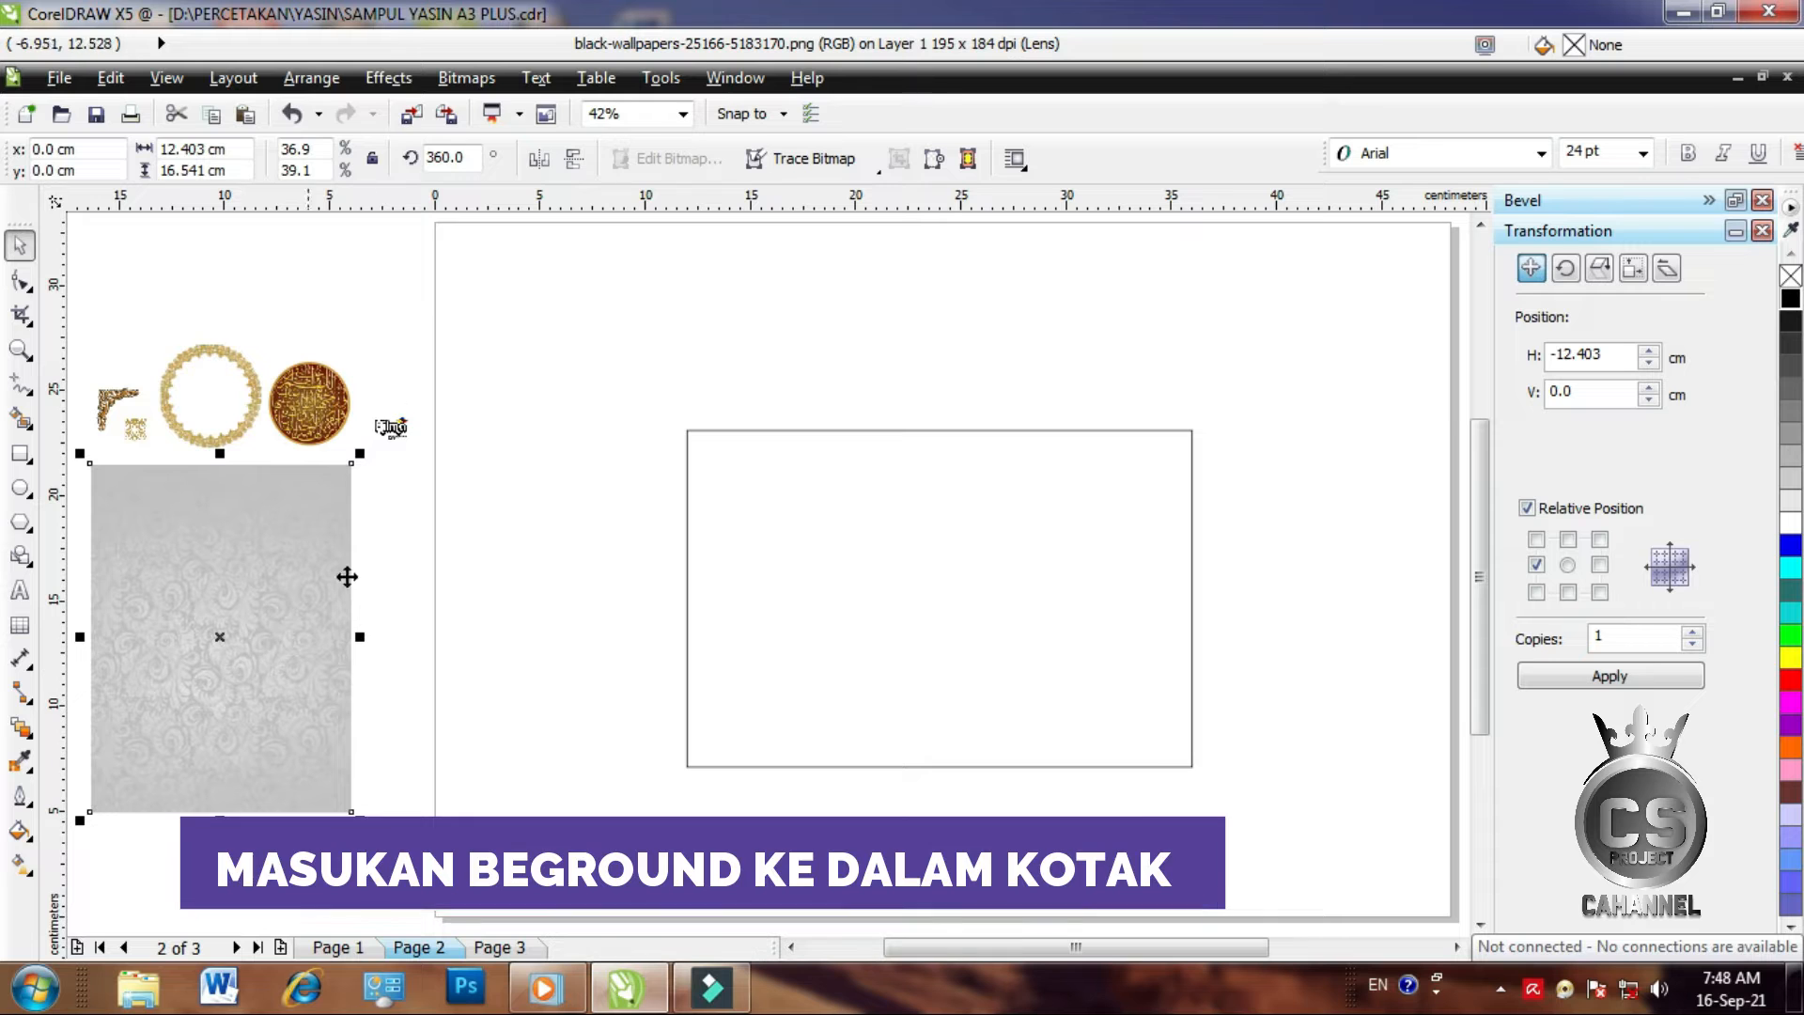
{"action": "left_click", "coordinate": [405, 81]}
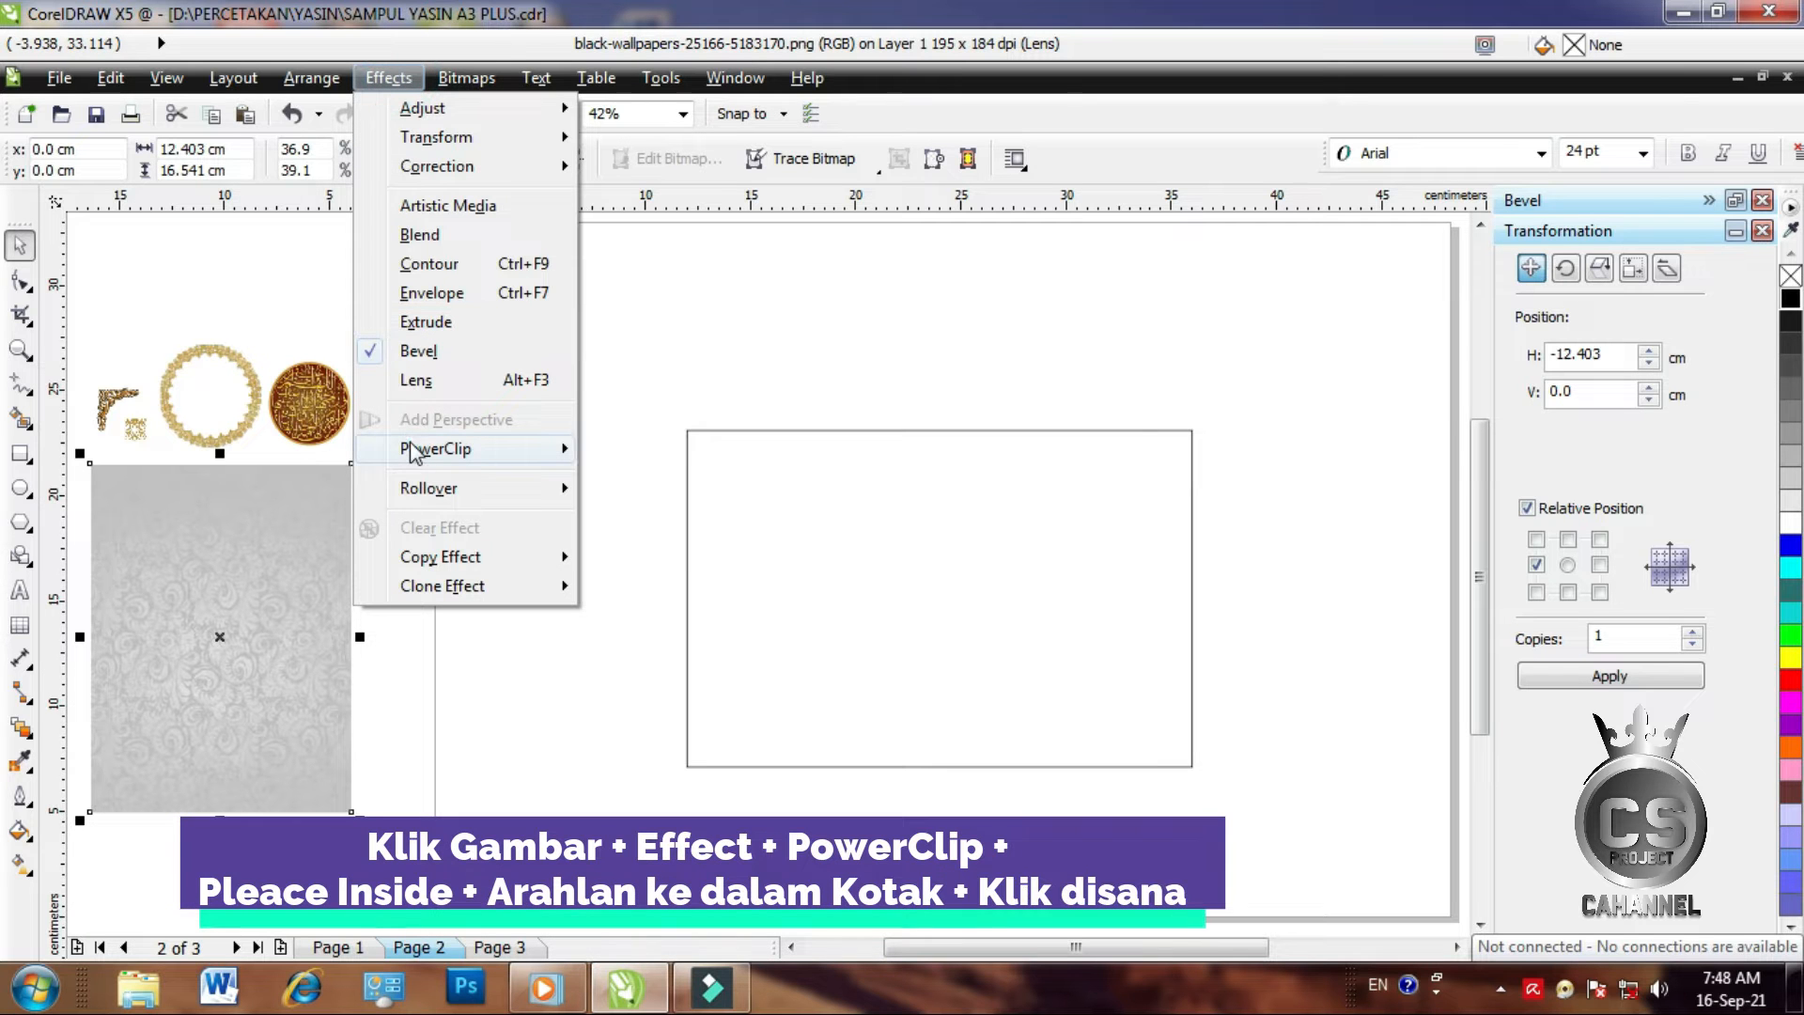
{"action": "left_click", "coordinate": [412, 450]}
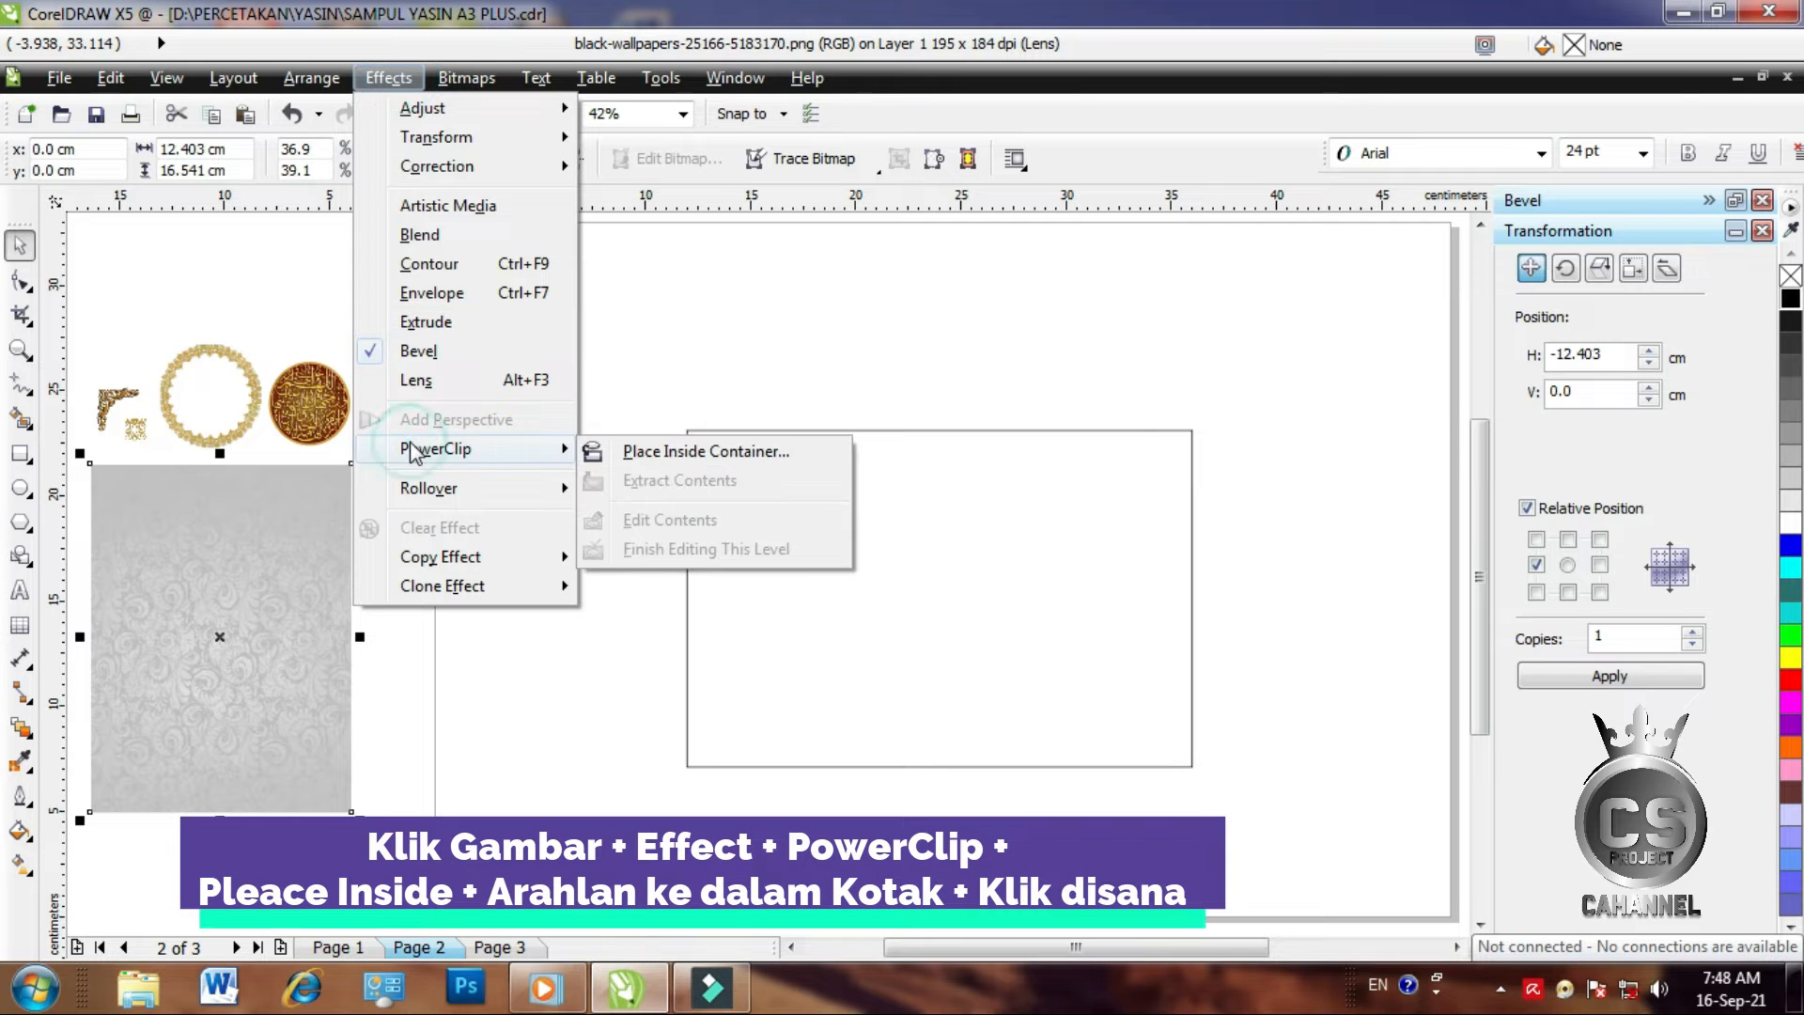
{"action": "left_click", "coordinate": [700, 452]}
{"action": "left_click", "coordinate": [749, 515]}
{"action": "right_click", "coordinate": [779, 495]}
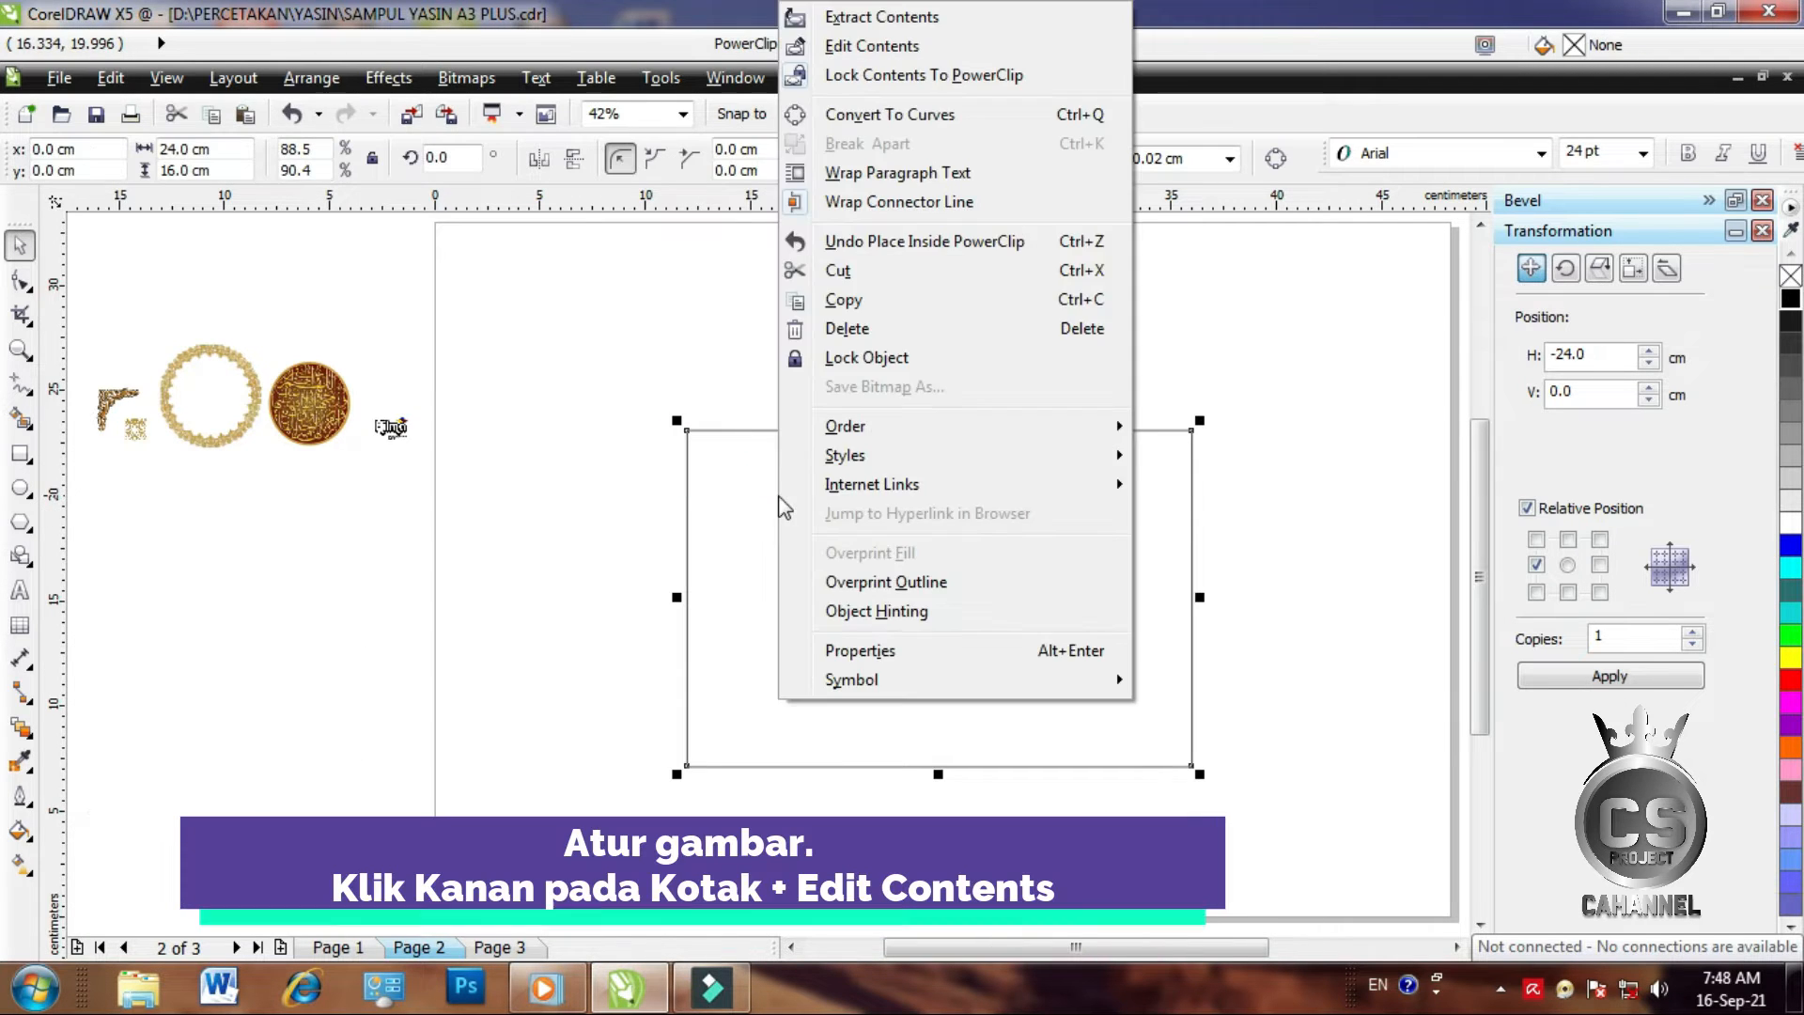
{"action": "left_click", "coordinate": [822, 48]}
Widen the wallpaper to 12.934 cm, duplicate it to the right, and close the seam
{"action": "left_click_drag", "start_coordinate": [229, 630], "coordinate": [808, 596]}
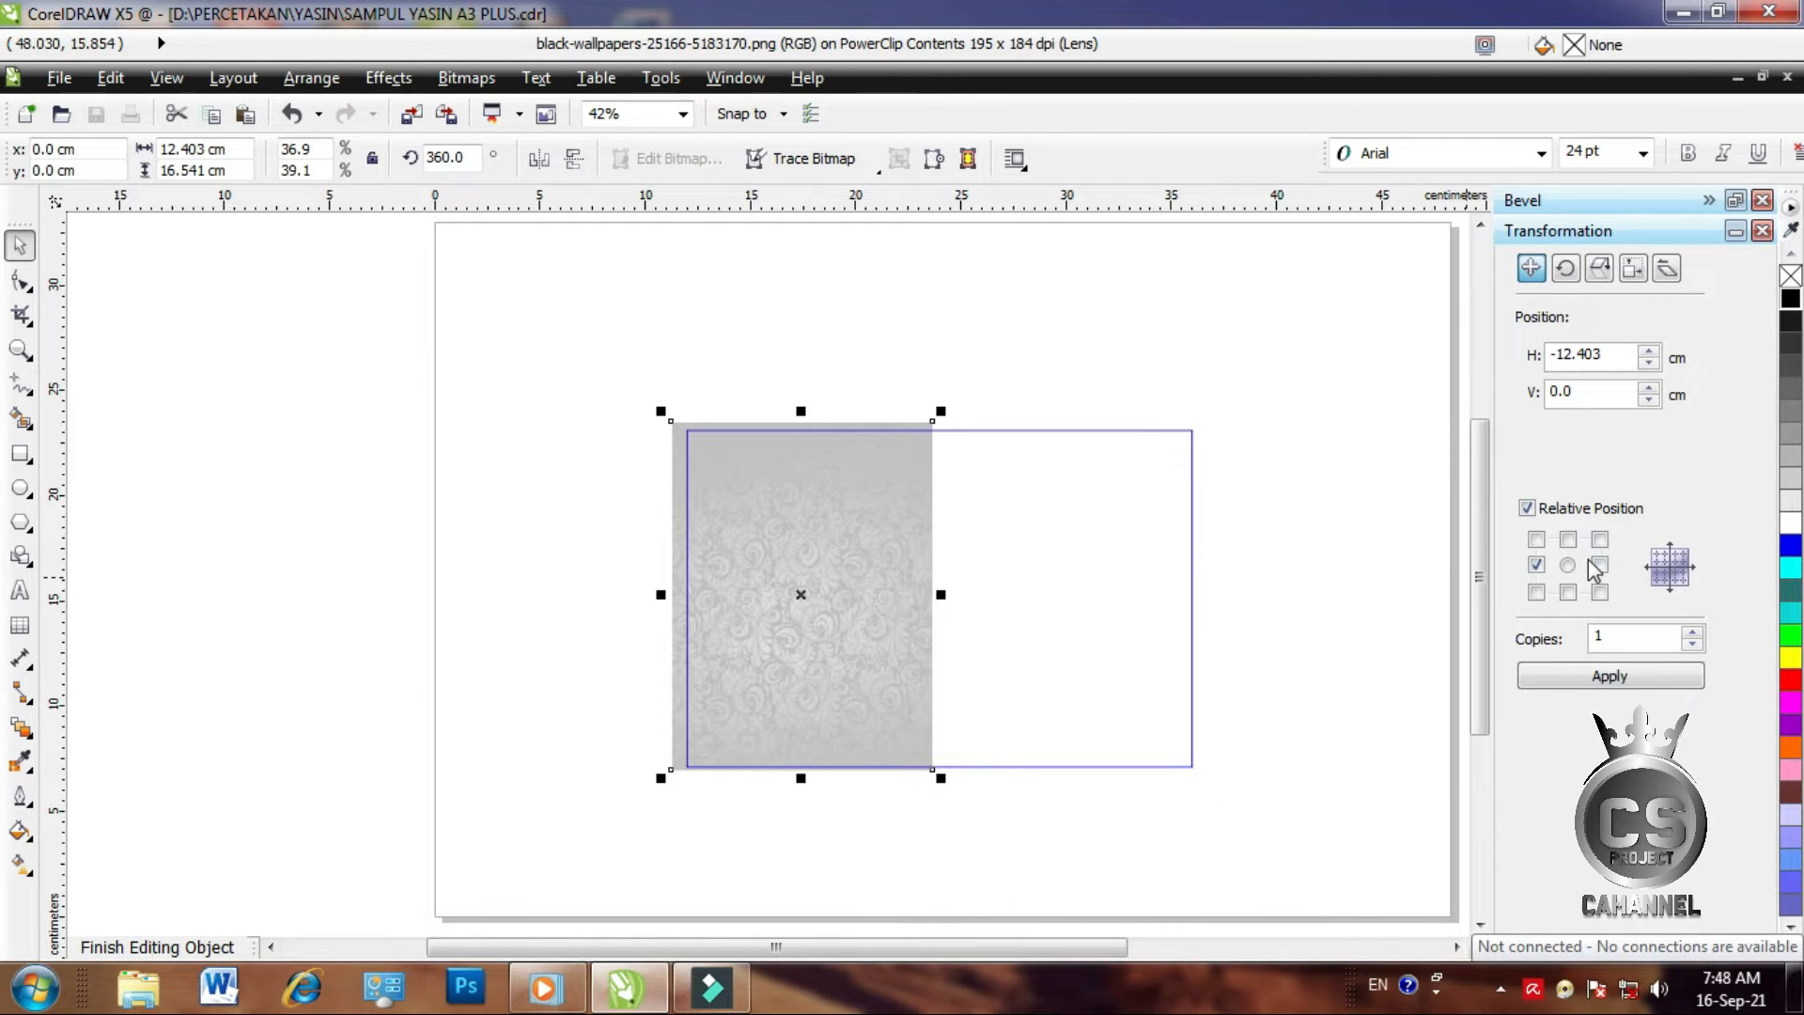
{"action": "left_click_drag", "start_coordinate": [941, 594], "coordinate": [952, 594]}
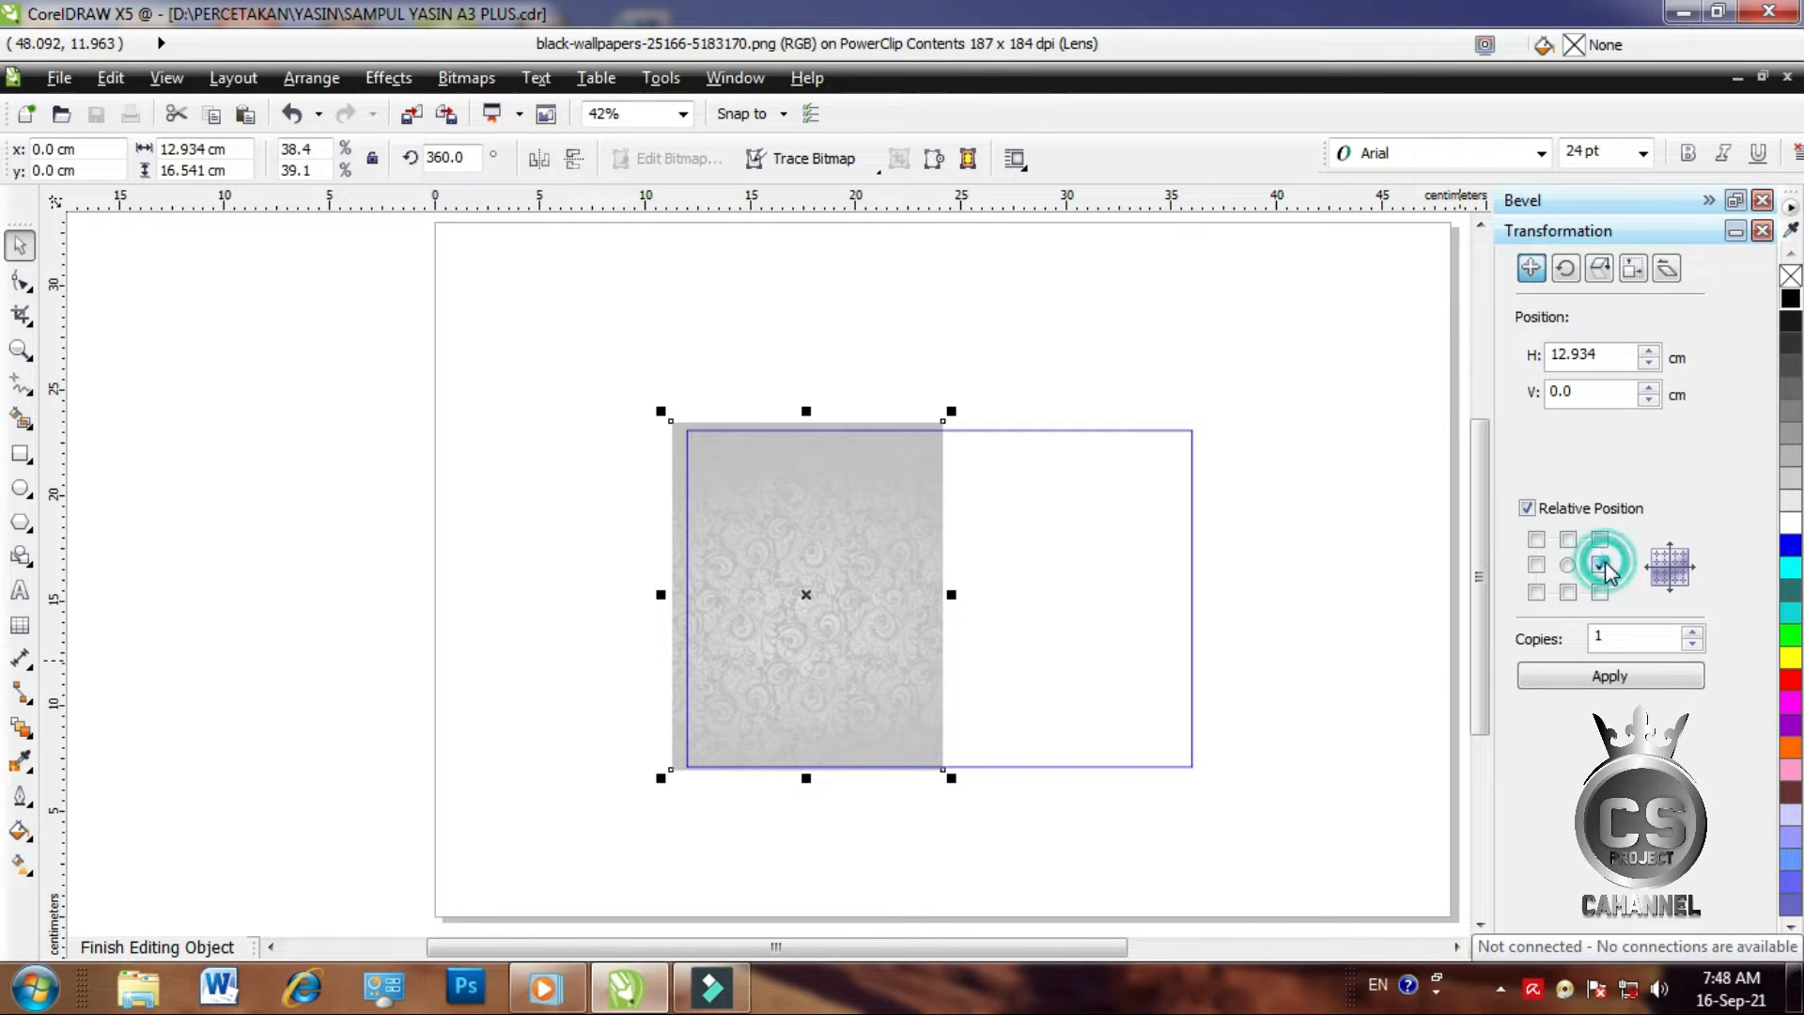
{"action": "left_click", "coordinate": [1607, 677]}
{"action": "left_click", "coordinate": [1301, 643]}
{"action": "left_click", "coordinate": [971, 670]}
{"action": "left_click", "coordinate": [970, 672]}
{"action": "key", "text": "Left"}
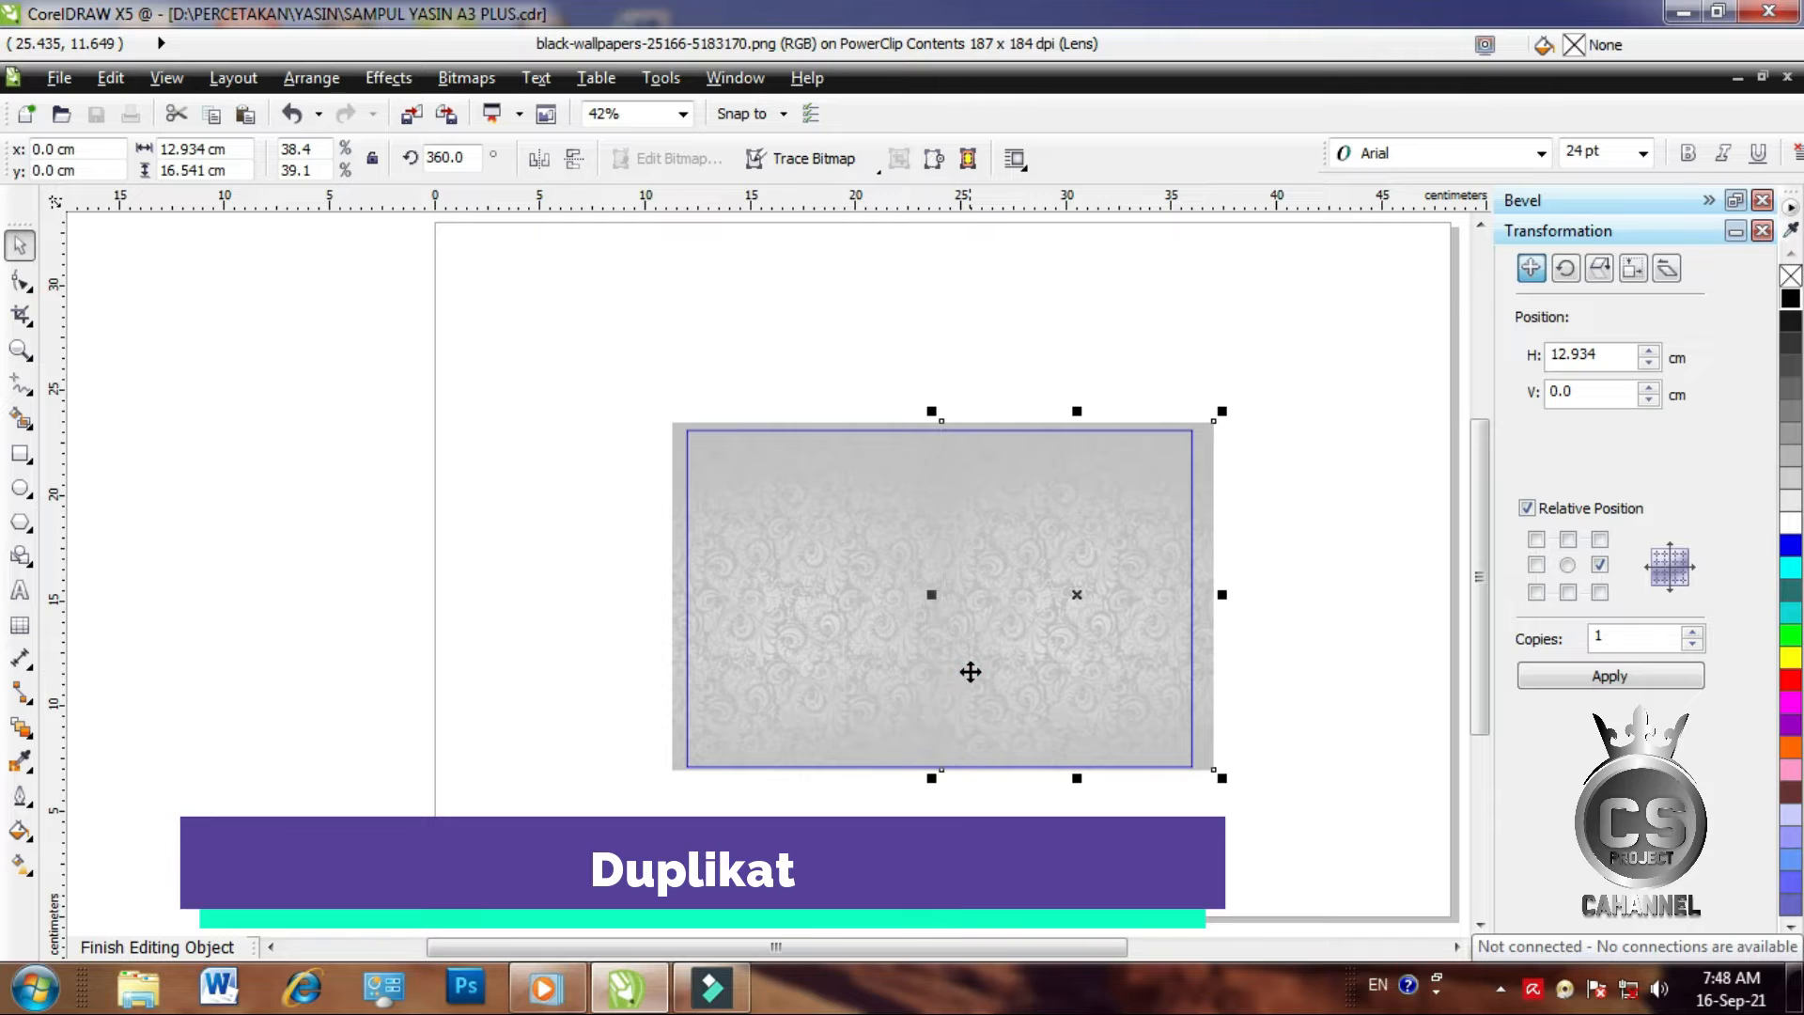
{"action": "key", "text": "Left"}
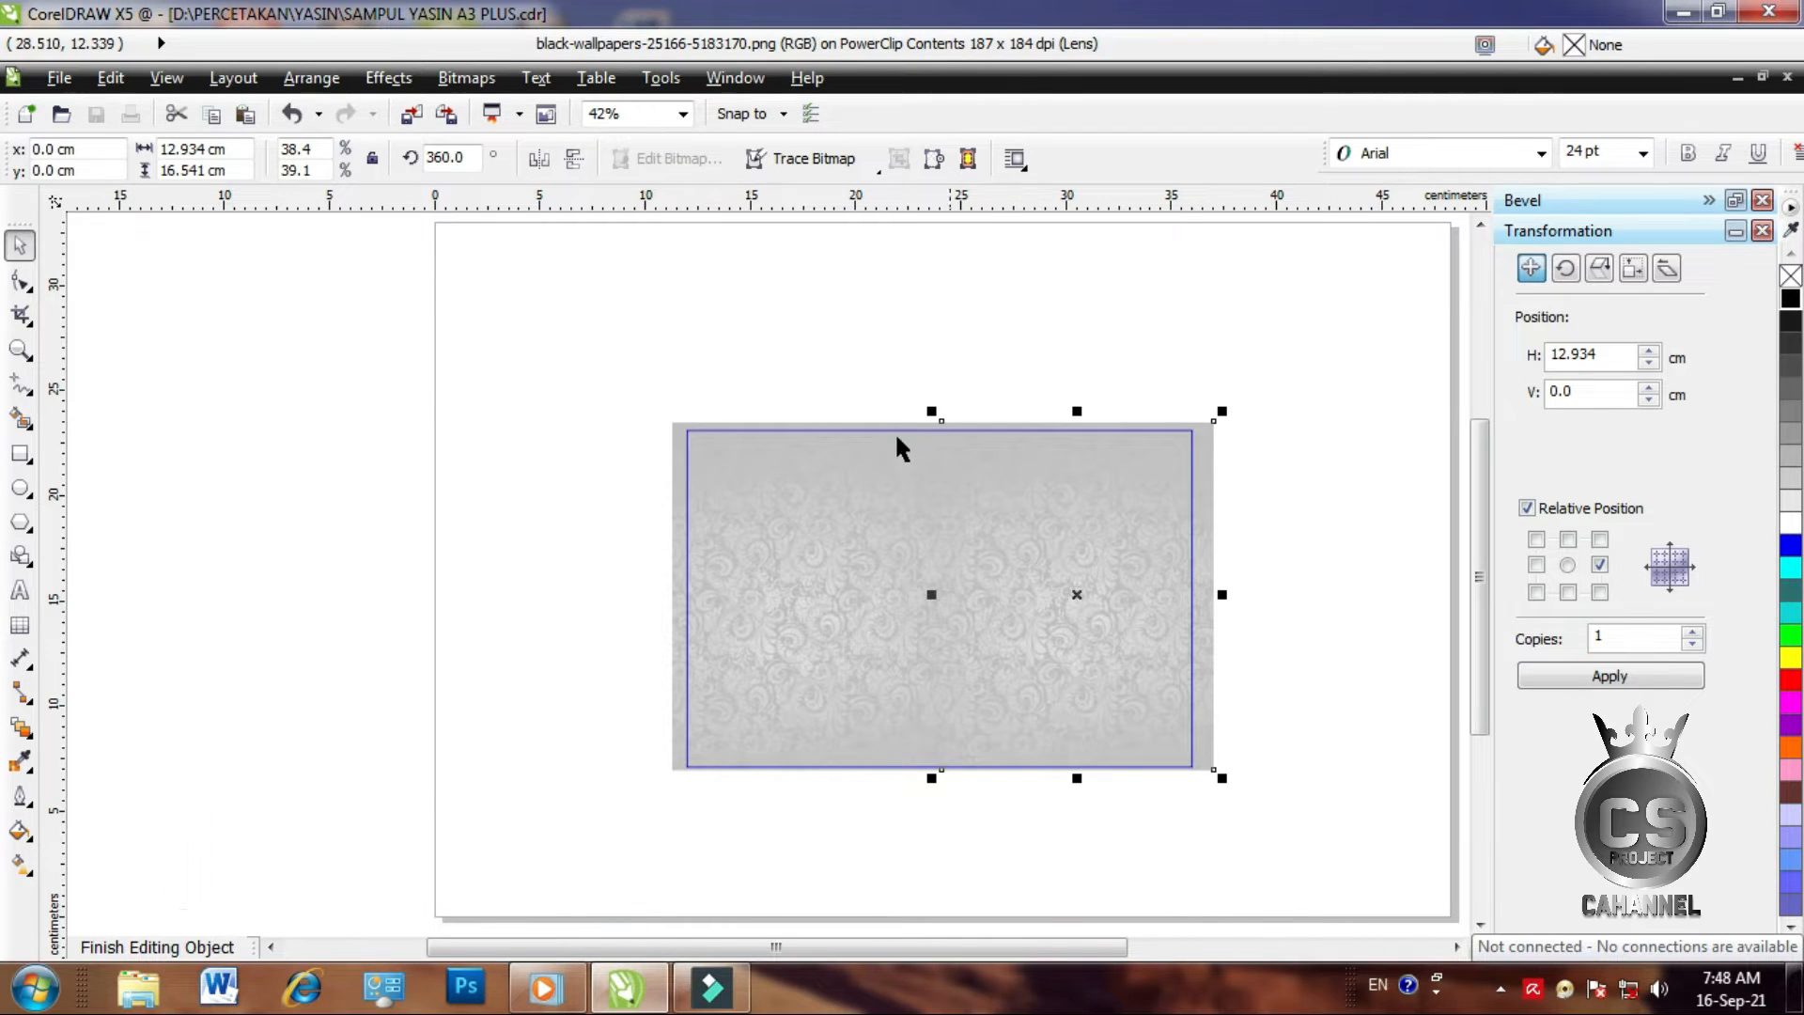
{"action": "right_click", "coordinate": [798, 449]}
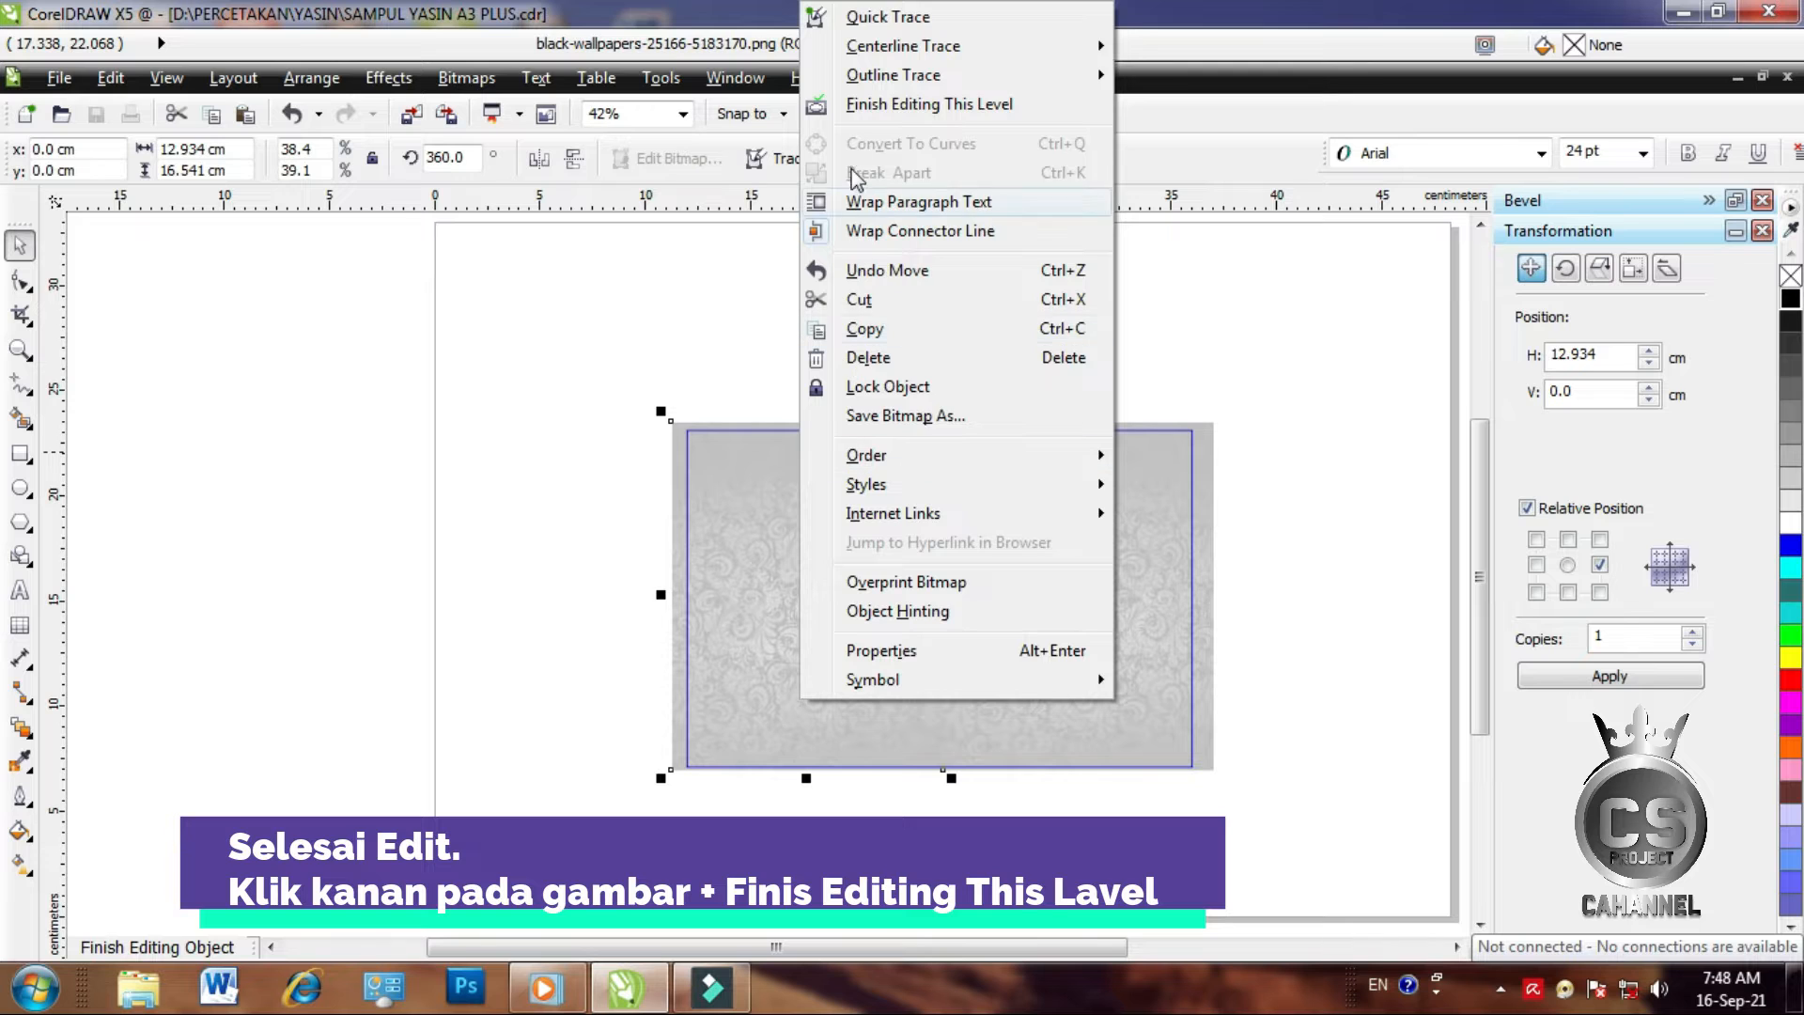
{"action": "left_click", "coordinate": [874, 105]}
{"action": "left_click", "coordinate": [565, 456]}
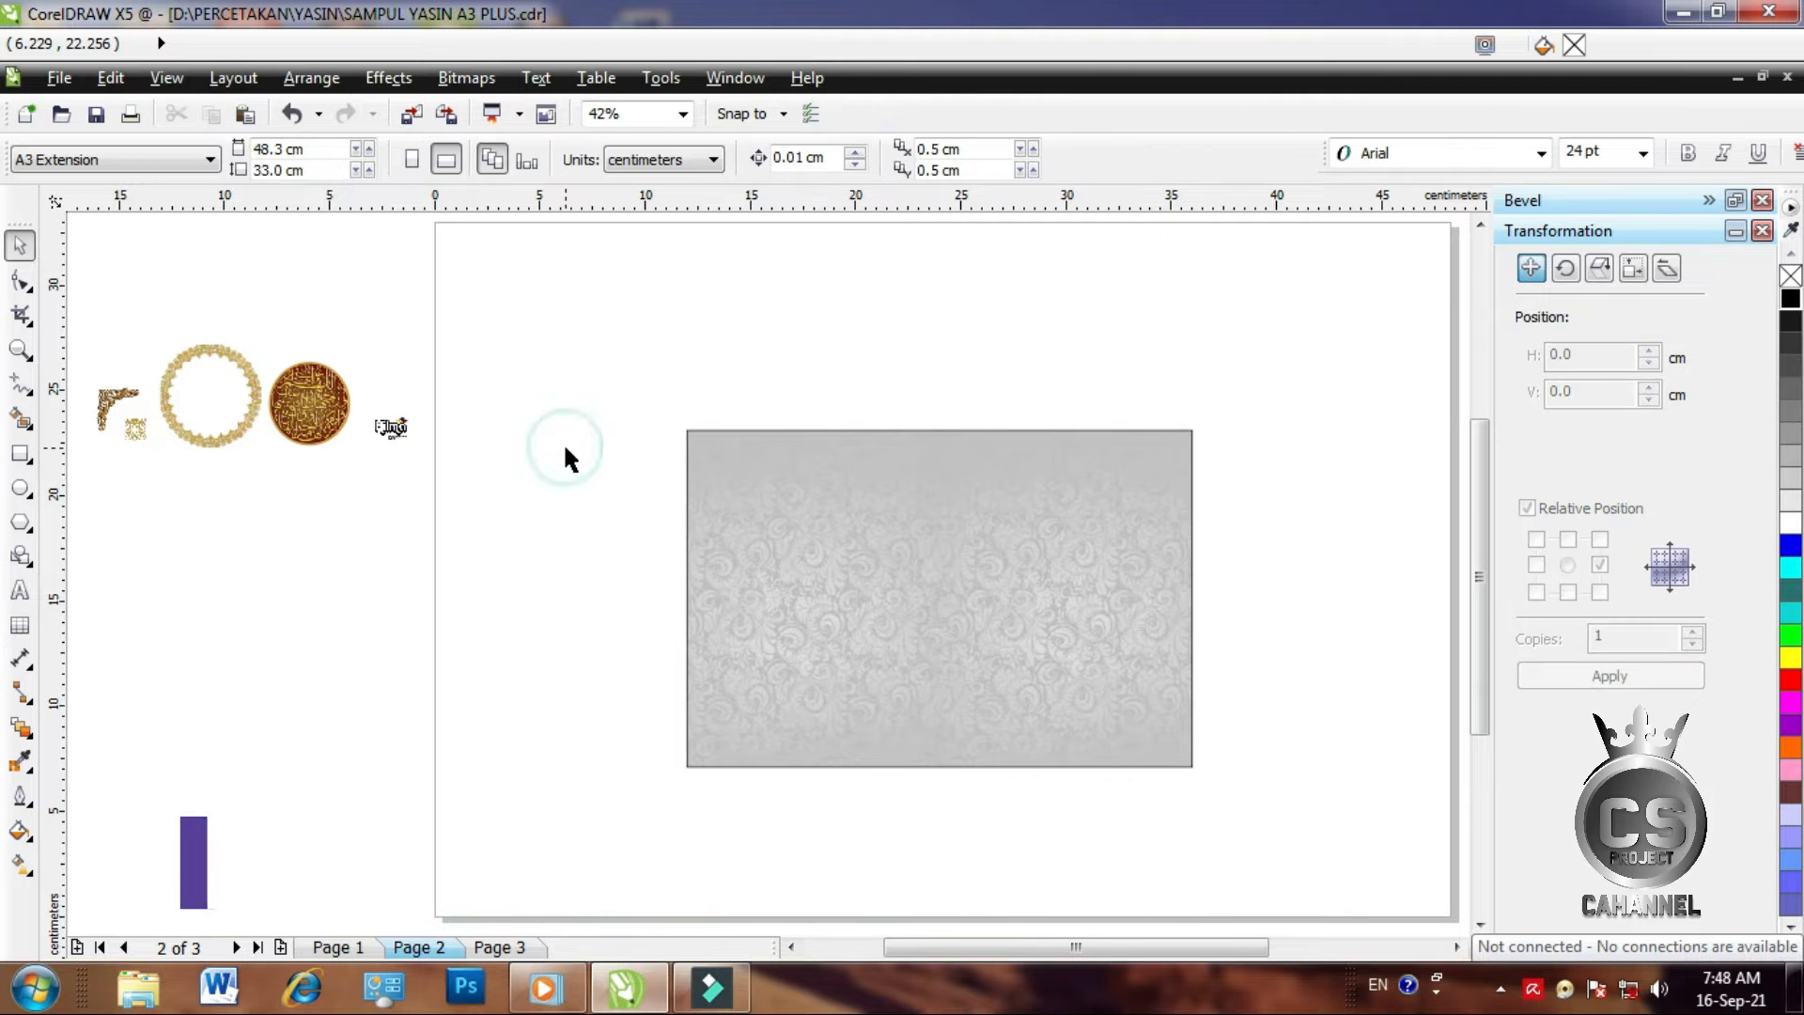
Place the small gold ornament at the grey cover's top-left corner
{"action": "left_click", "coordinate": [134, 430]}
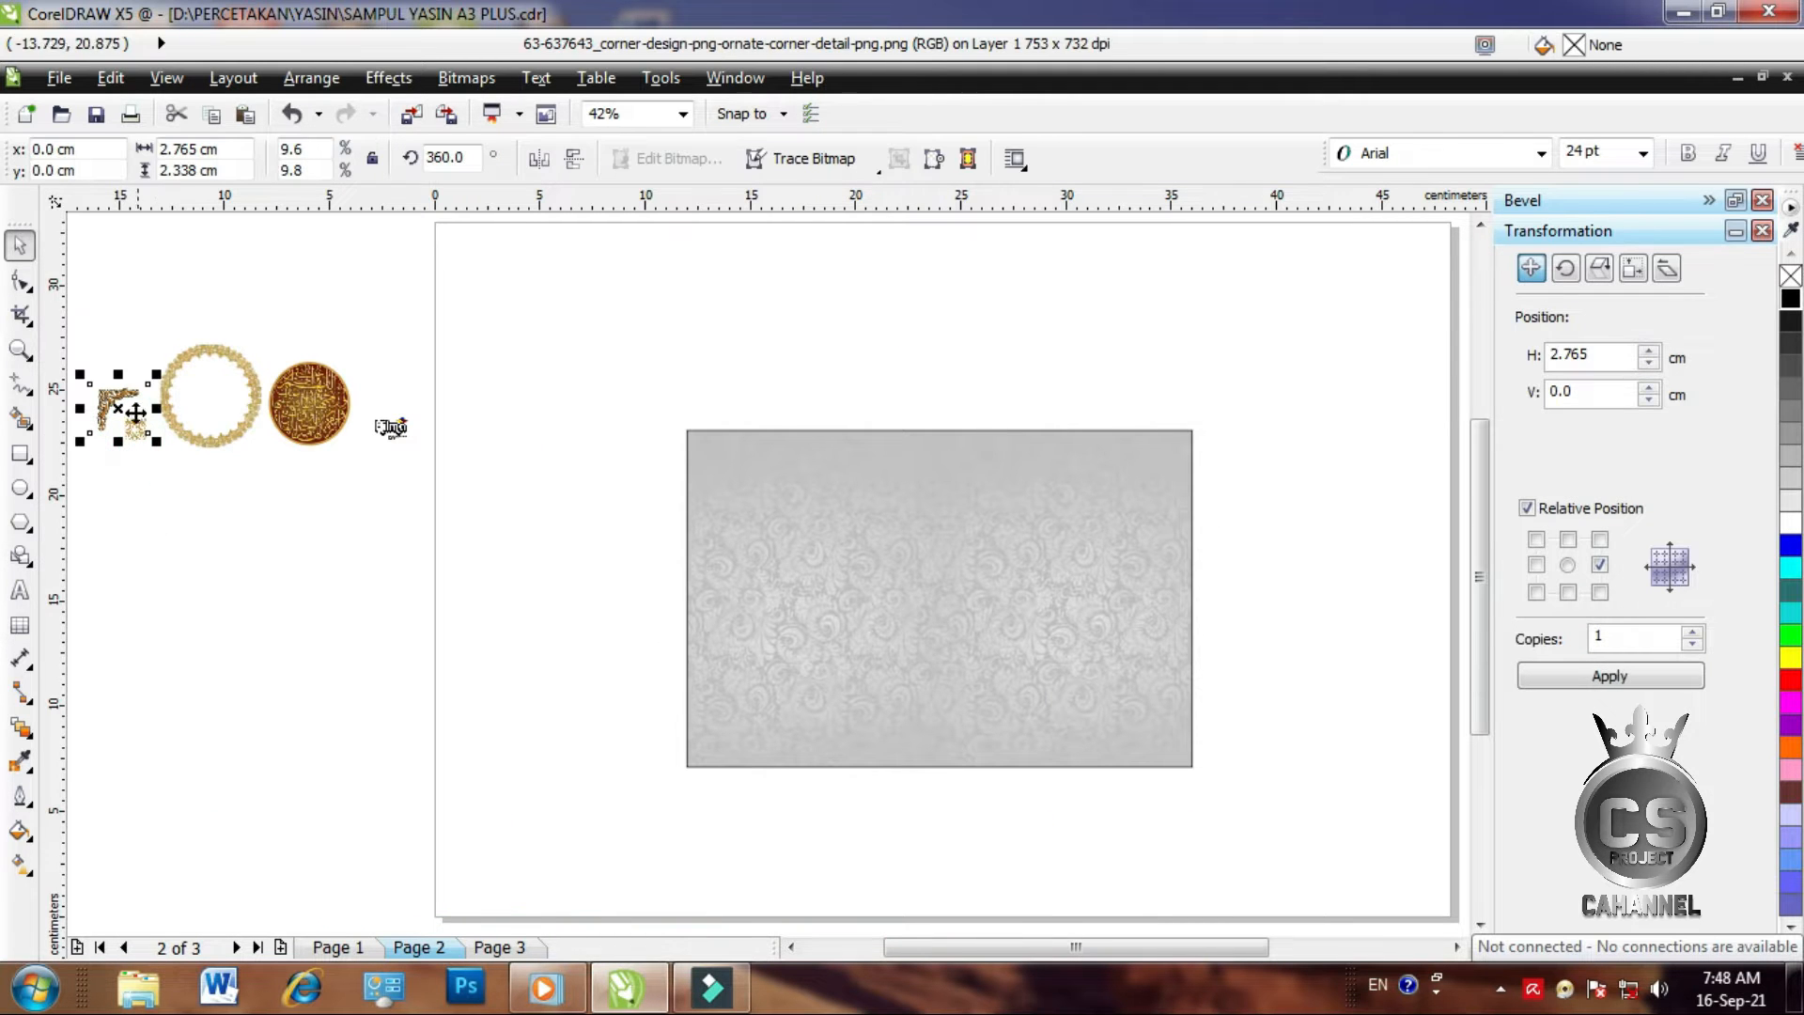
{"action": "left_click", "coordinate": [160, 491]}
{"action": "left_click_drag", "start_coordinate": [149, 432], "coordinate": [693, 474]}
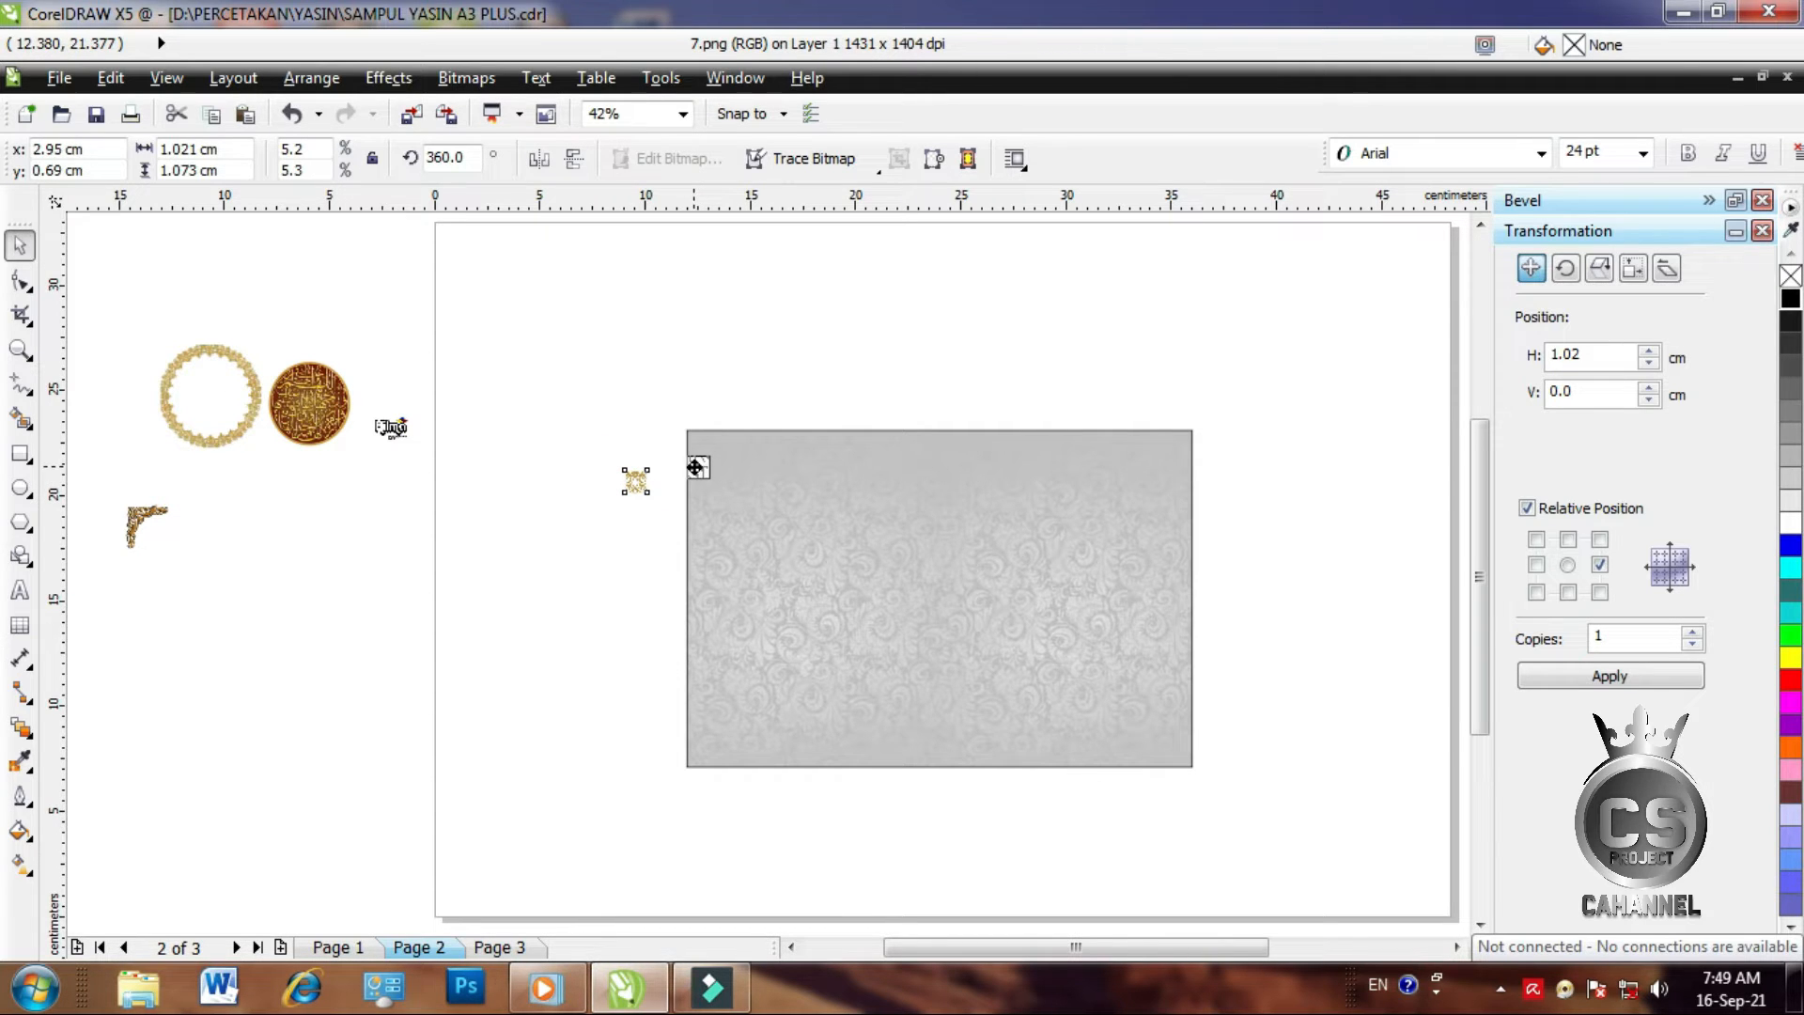
{"action": "left_click_drag", "start_coordinate": [695, 467], "coordinate": [696, 466]}
{"action": "left_click", "coordinate": [863, 363]}
{"action": "left_click", "coordinate": [17, 350]}
{"action": "left_click_drag", "start_coordinate": [679, 420], "coordinate": [1203, 775]}
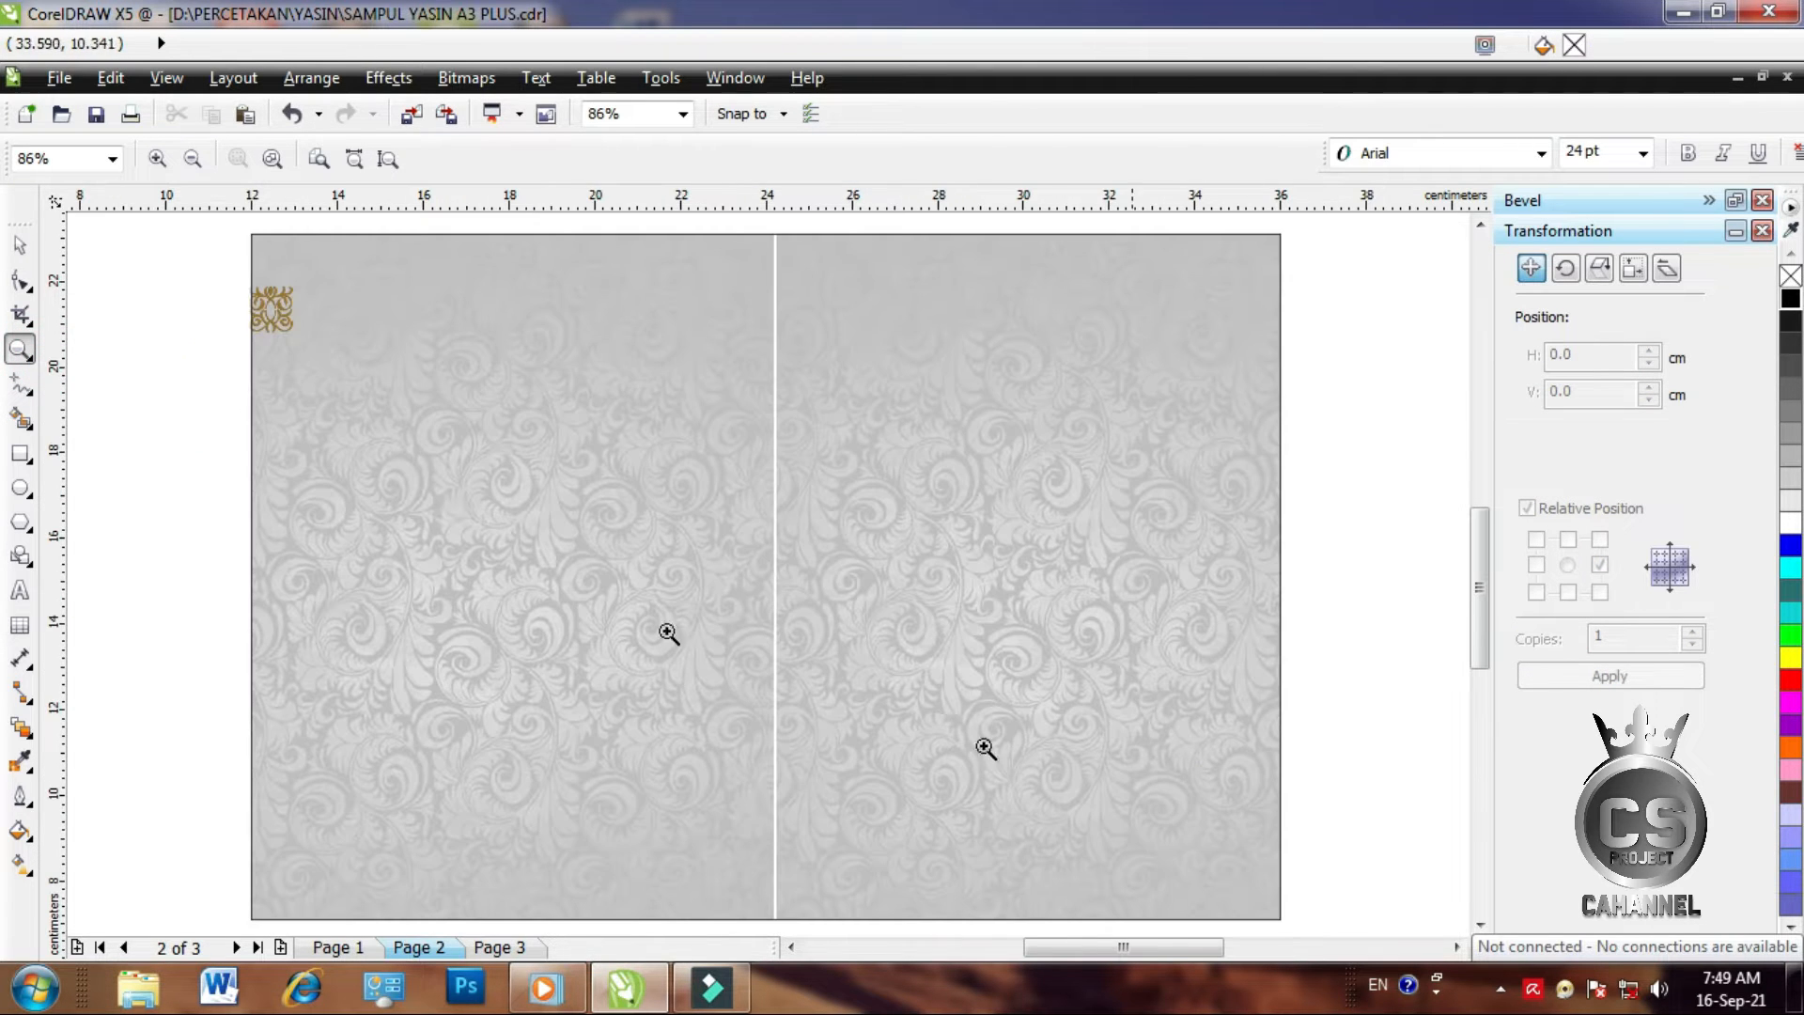
{"action": "key", "text": "space"}
{"action": "left_click", "coordinate": [764, 390]}
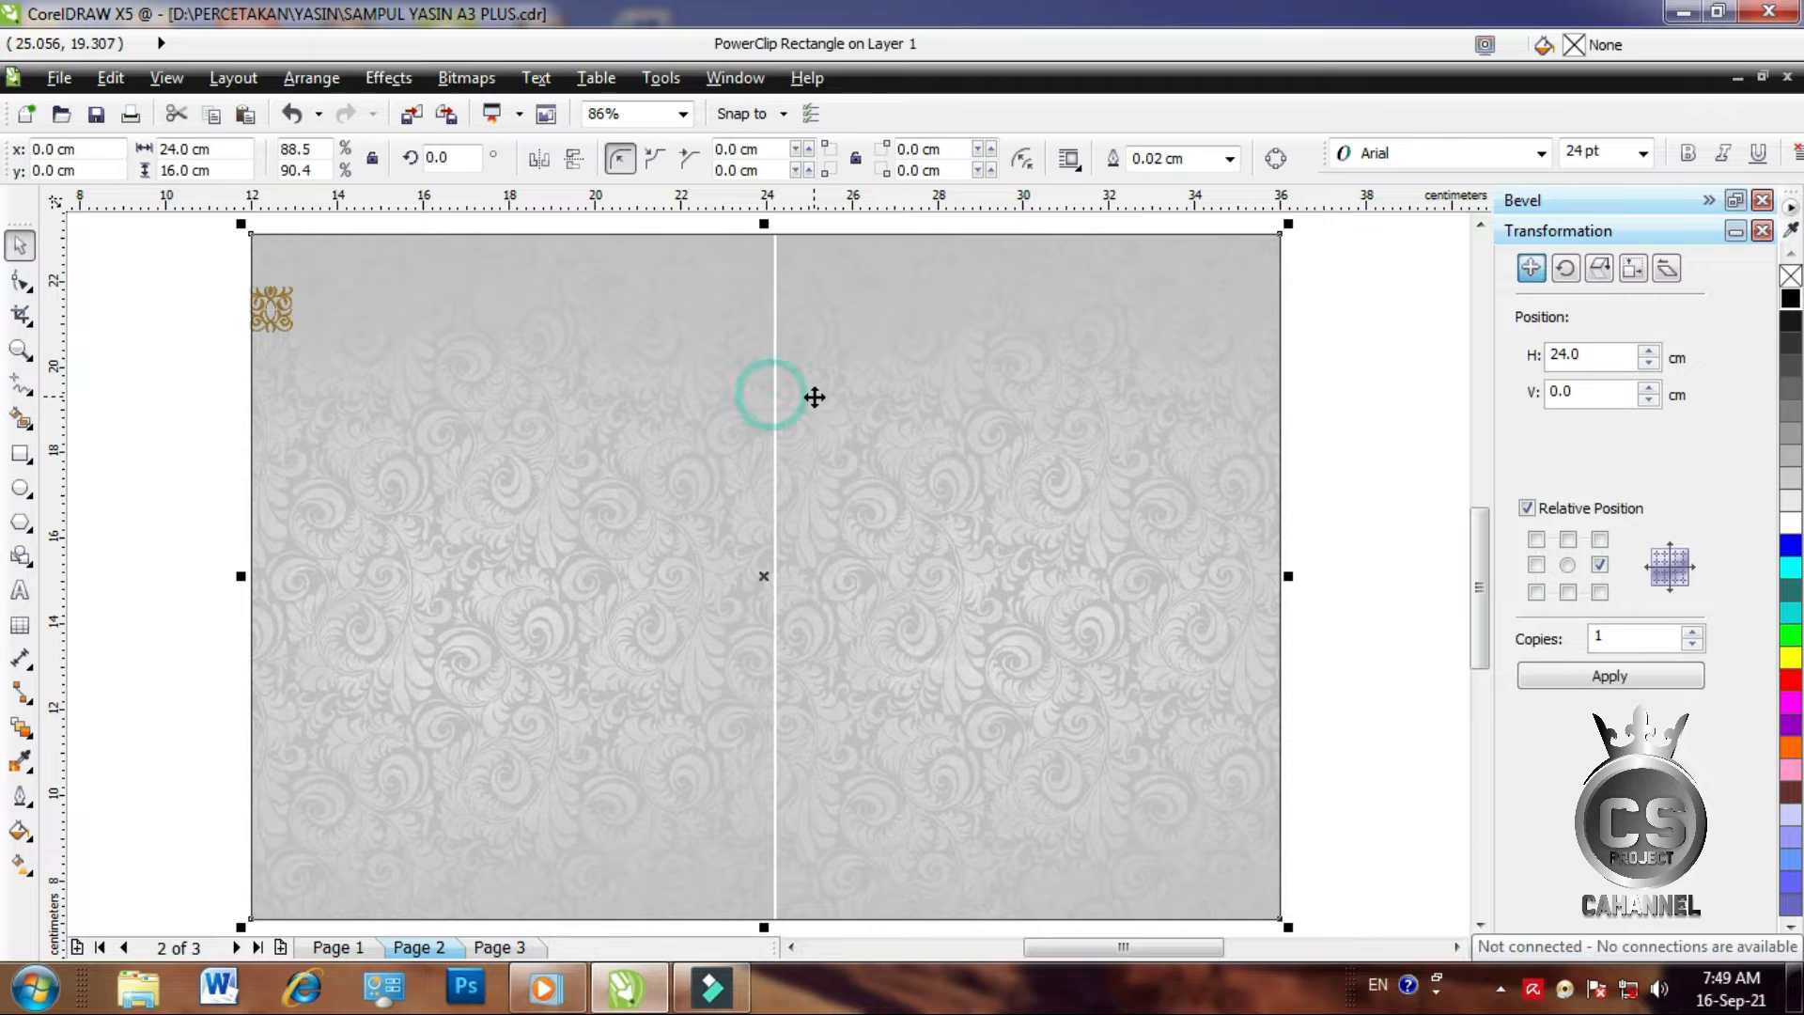
{"action": "left_click", "coordinate": [165, 310]}
{"action": "left_click", "coordinate": [274, 315]}
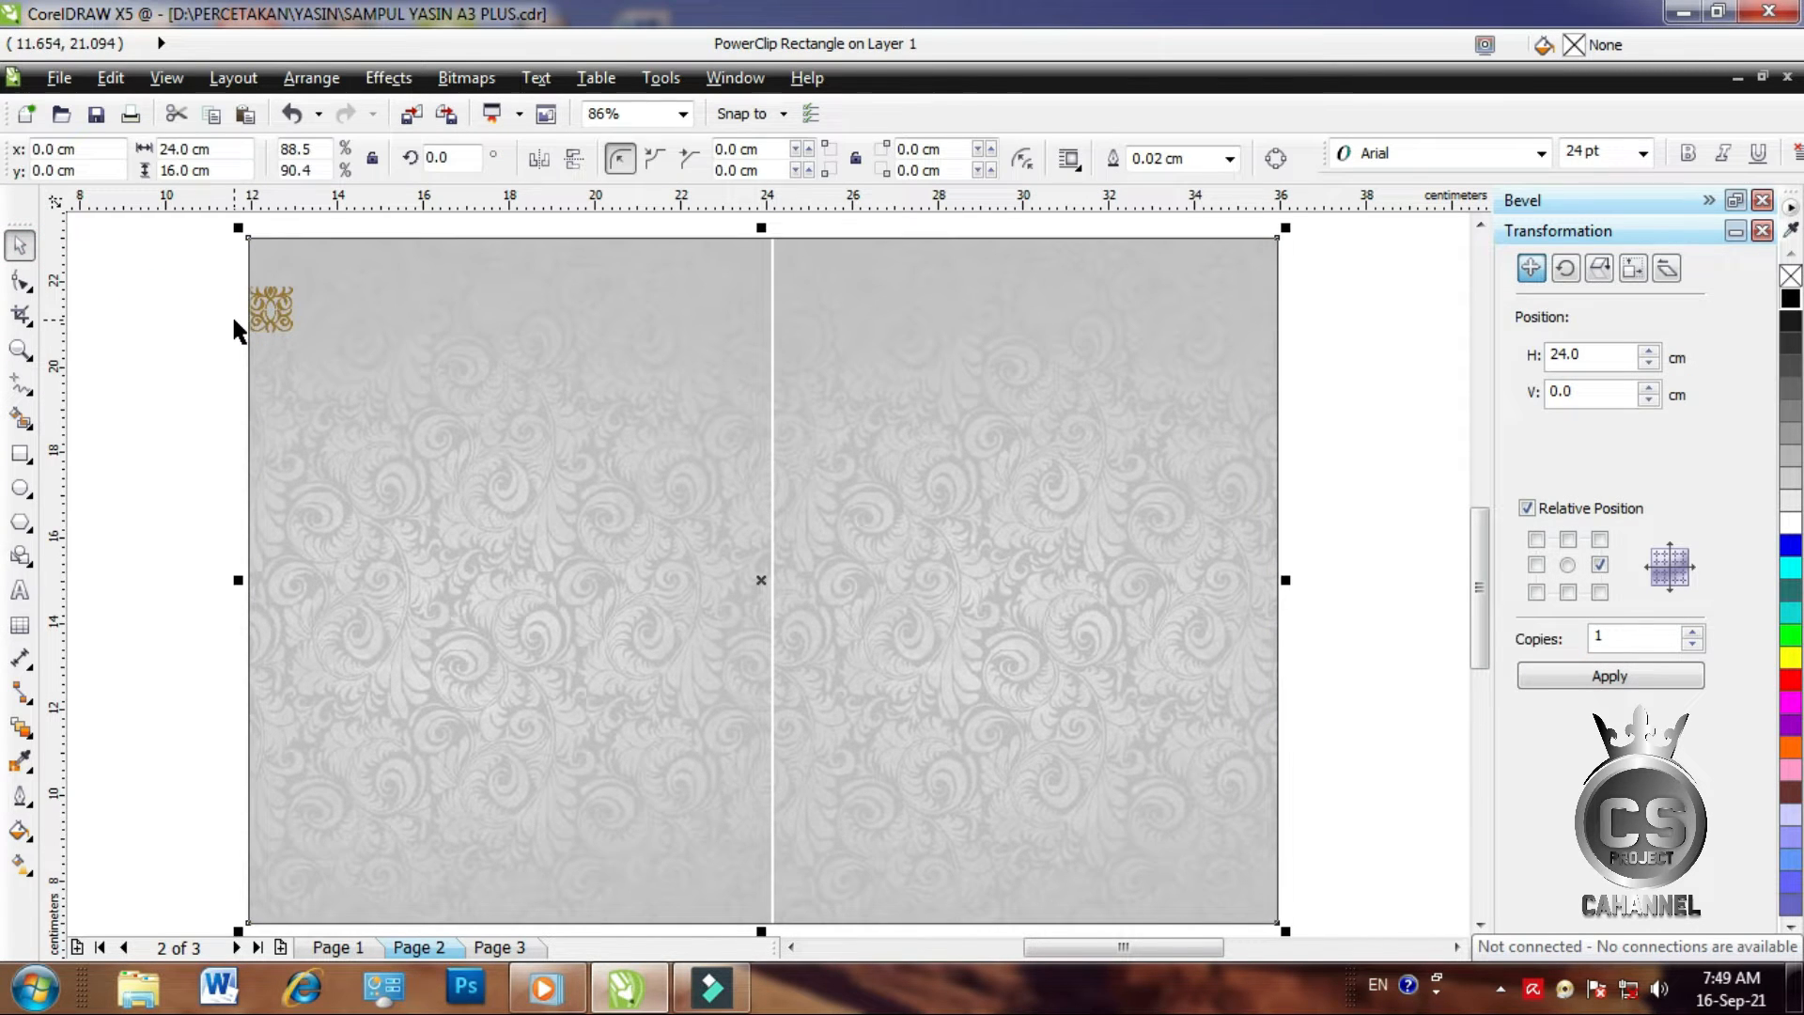
{"action": "left_click_drag", "start_coordinate": [214, 269], "coordinate": [350, 376]}
{"action": "left_click_drag", "start_coordinate": [270, 311], "coordinate": [263, 311]}
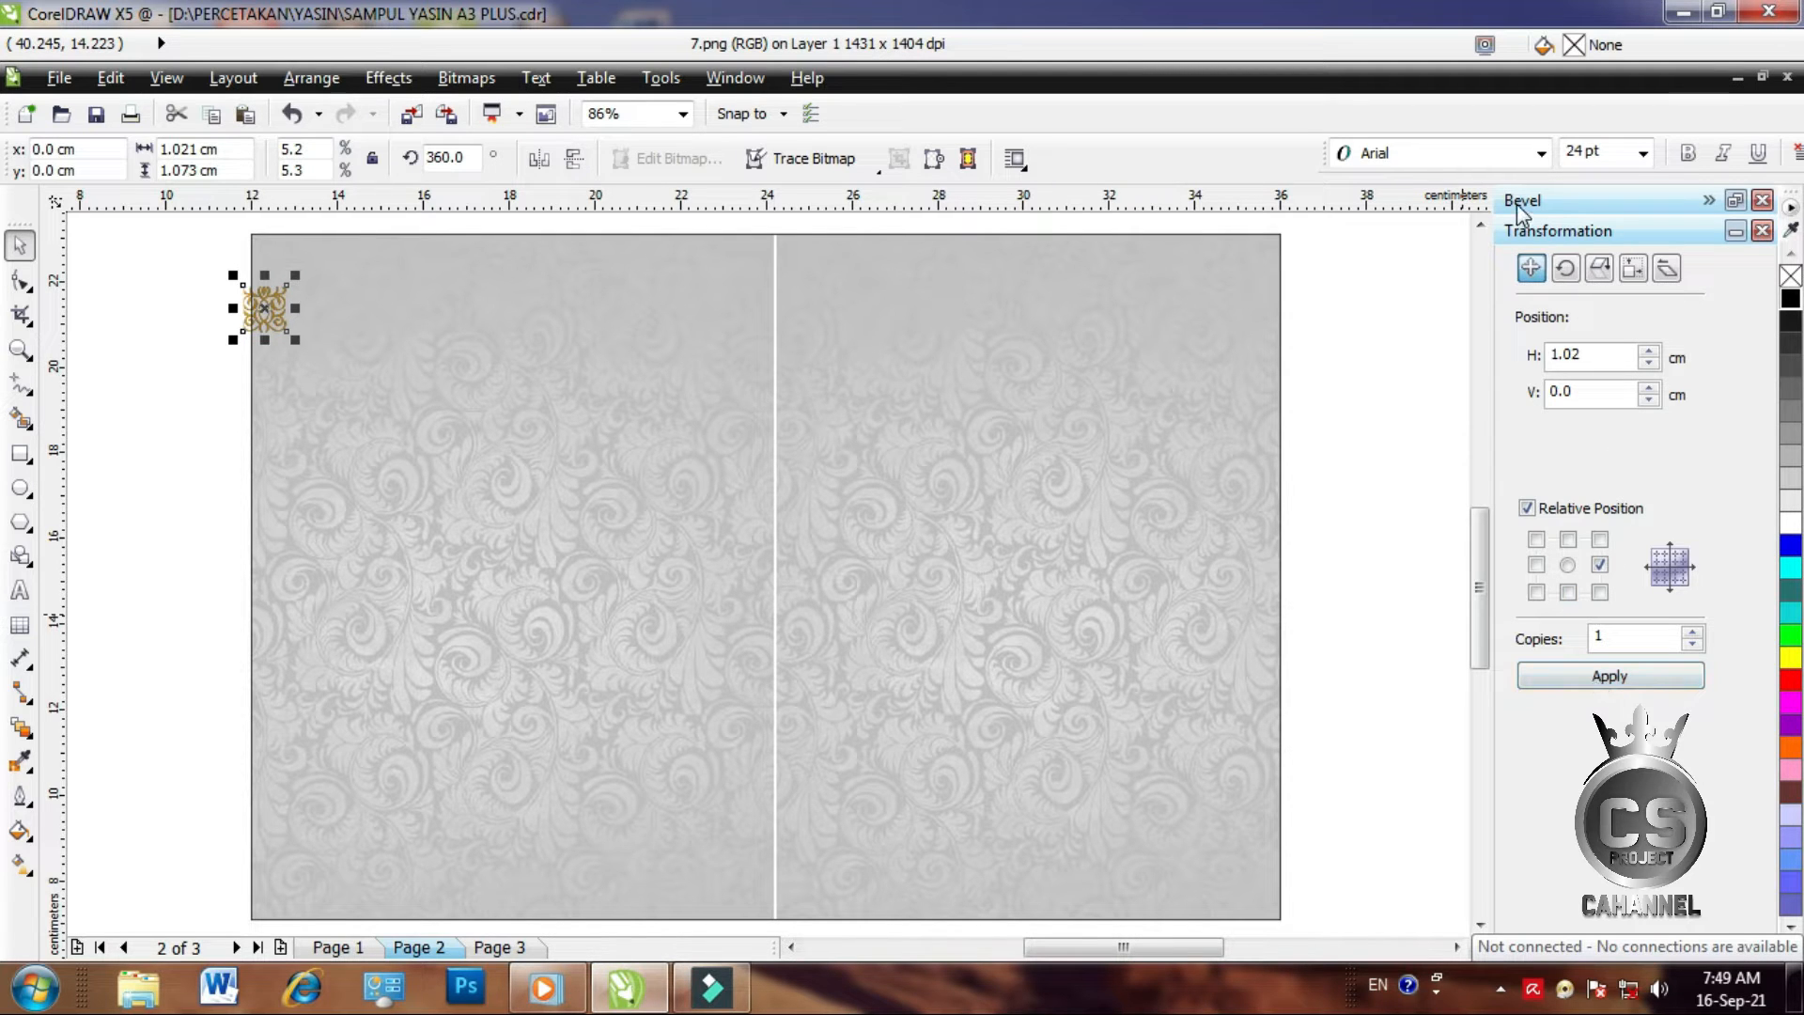
Duplicate the ornament repeatedly to the right to form a row across the top
{"action": "left_click", "coordinate": [1531, 232]}
{"action": "left_click", "coordinate": [1526, 267]}
{"action": "left_click", "coordinate": [1609, 677]}
{"action": "left_click", "coordinate": [1608, 677]}
{"action": "left_click", "coordinate": [1608, 677]}
{"action": "left_click", "coordinate": [1609, 676]}
{"action": "left_click", "coordinate": [1608, 676]}
{"action": "left_click", "coordinate": [1609, 677]}
{"action": "left_click", "coordinate": [1609, 676]}
{"action": "left_click", "coordinate": [1608, 677]}
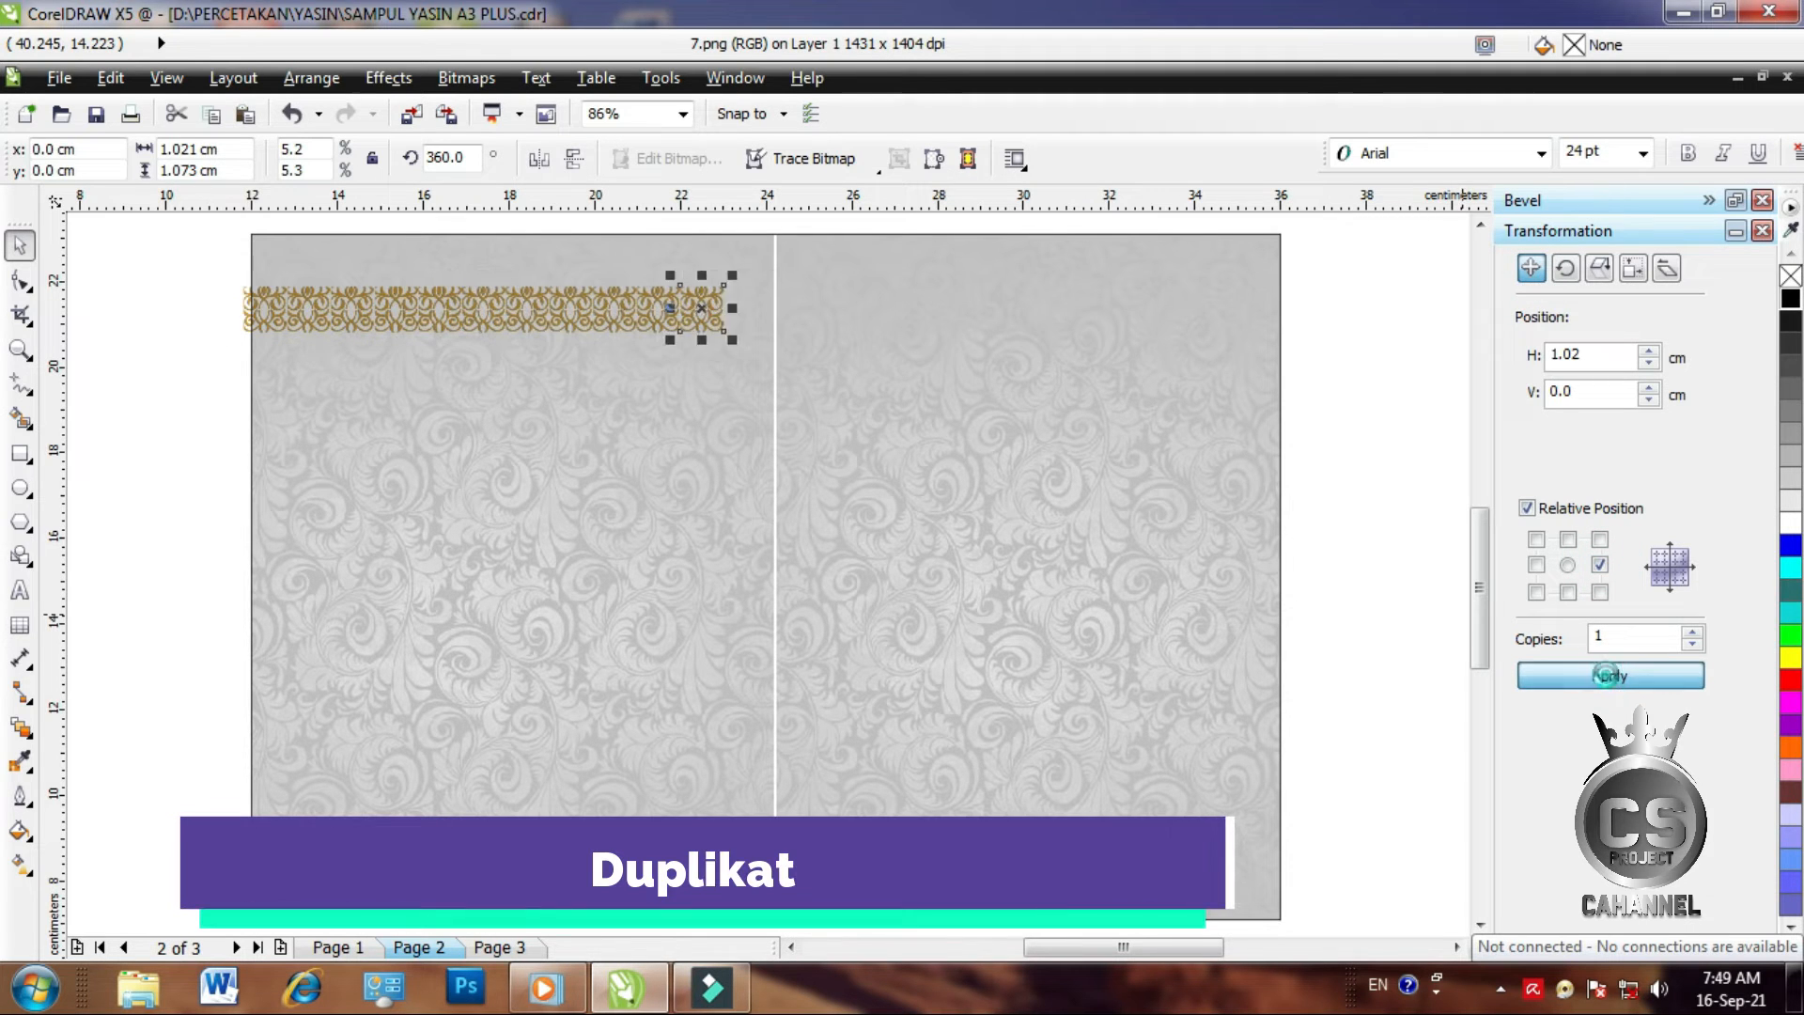
{"action": "left_click", "coordinate": [1608, 677]}
{"action": "left_click", "coordinate": [1608, 677]}
{"action": "left_click", "coordinate": [1608, 676]}
{"action": "left_click", "coordinate": [1609, 677]}
{"action": "left_click", "coordinate": [1608, 676]}
{"action": "left_click", "coordinate": [1609, 676]}
{"action": "left_click", "coordinate": [1608, 676]}
{"action": "left_click", "coordinate": [1609, 676]}
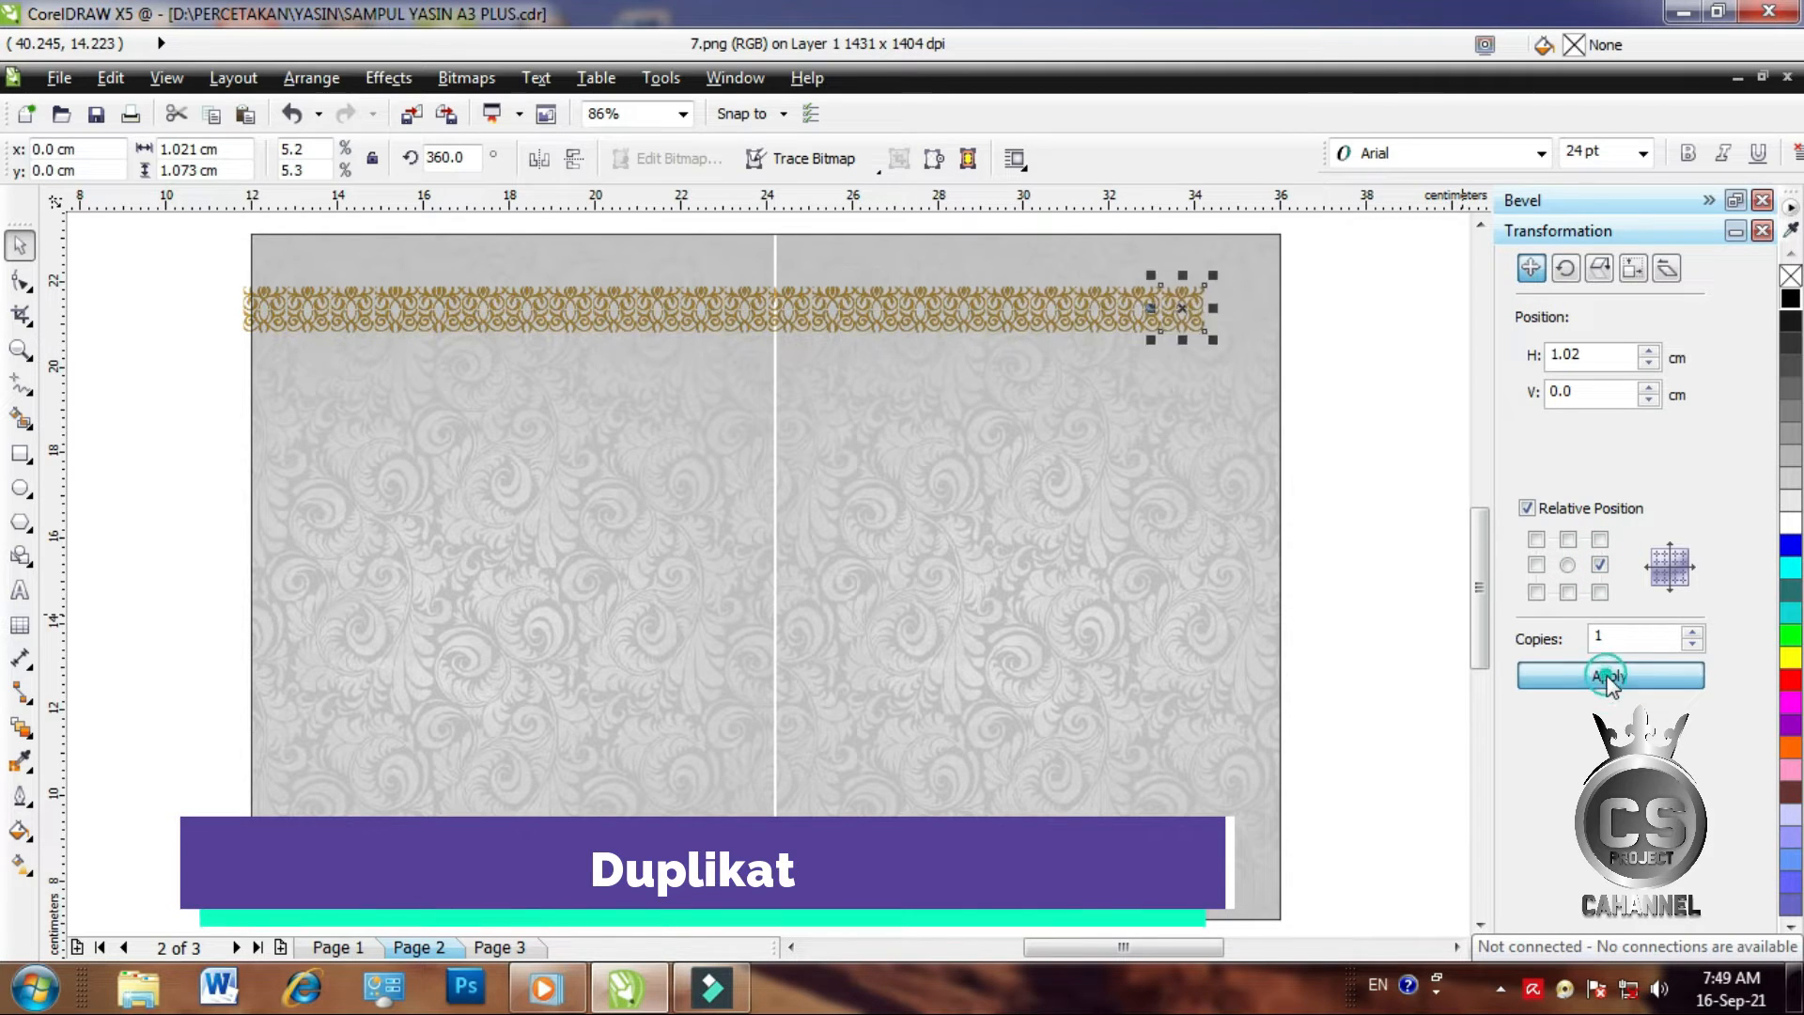
{"action": "left_click", "coordinate": [1608, 677]}
{"action": "left_click", "coordinate": [1608, 677]}
Group the 24-ornament row, copy it to the page bottom, and centre-align both rows
{"action": "left_click_drag", "start_coordinate": [194, 273], "coordinate": [1341, 354]}
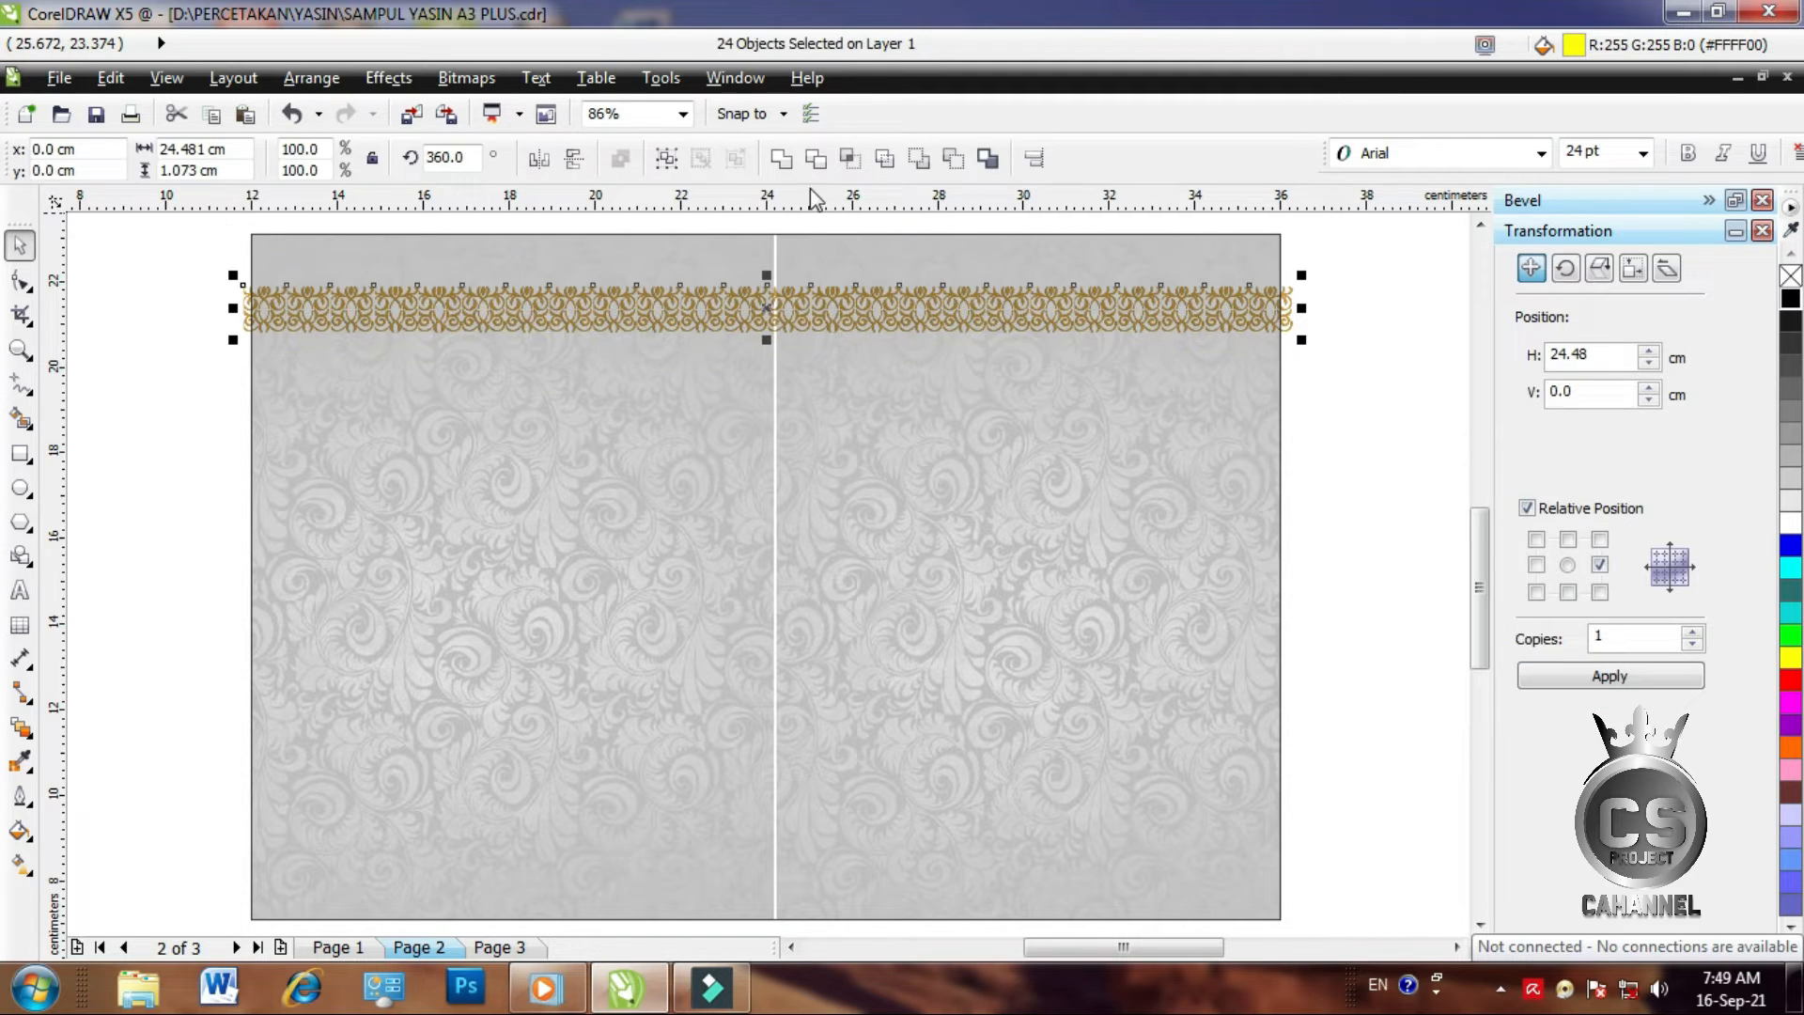
{"action": "left_click", "coordinate": [680, 159]}
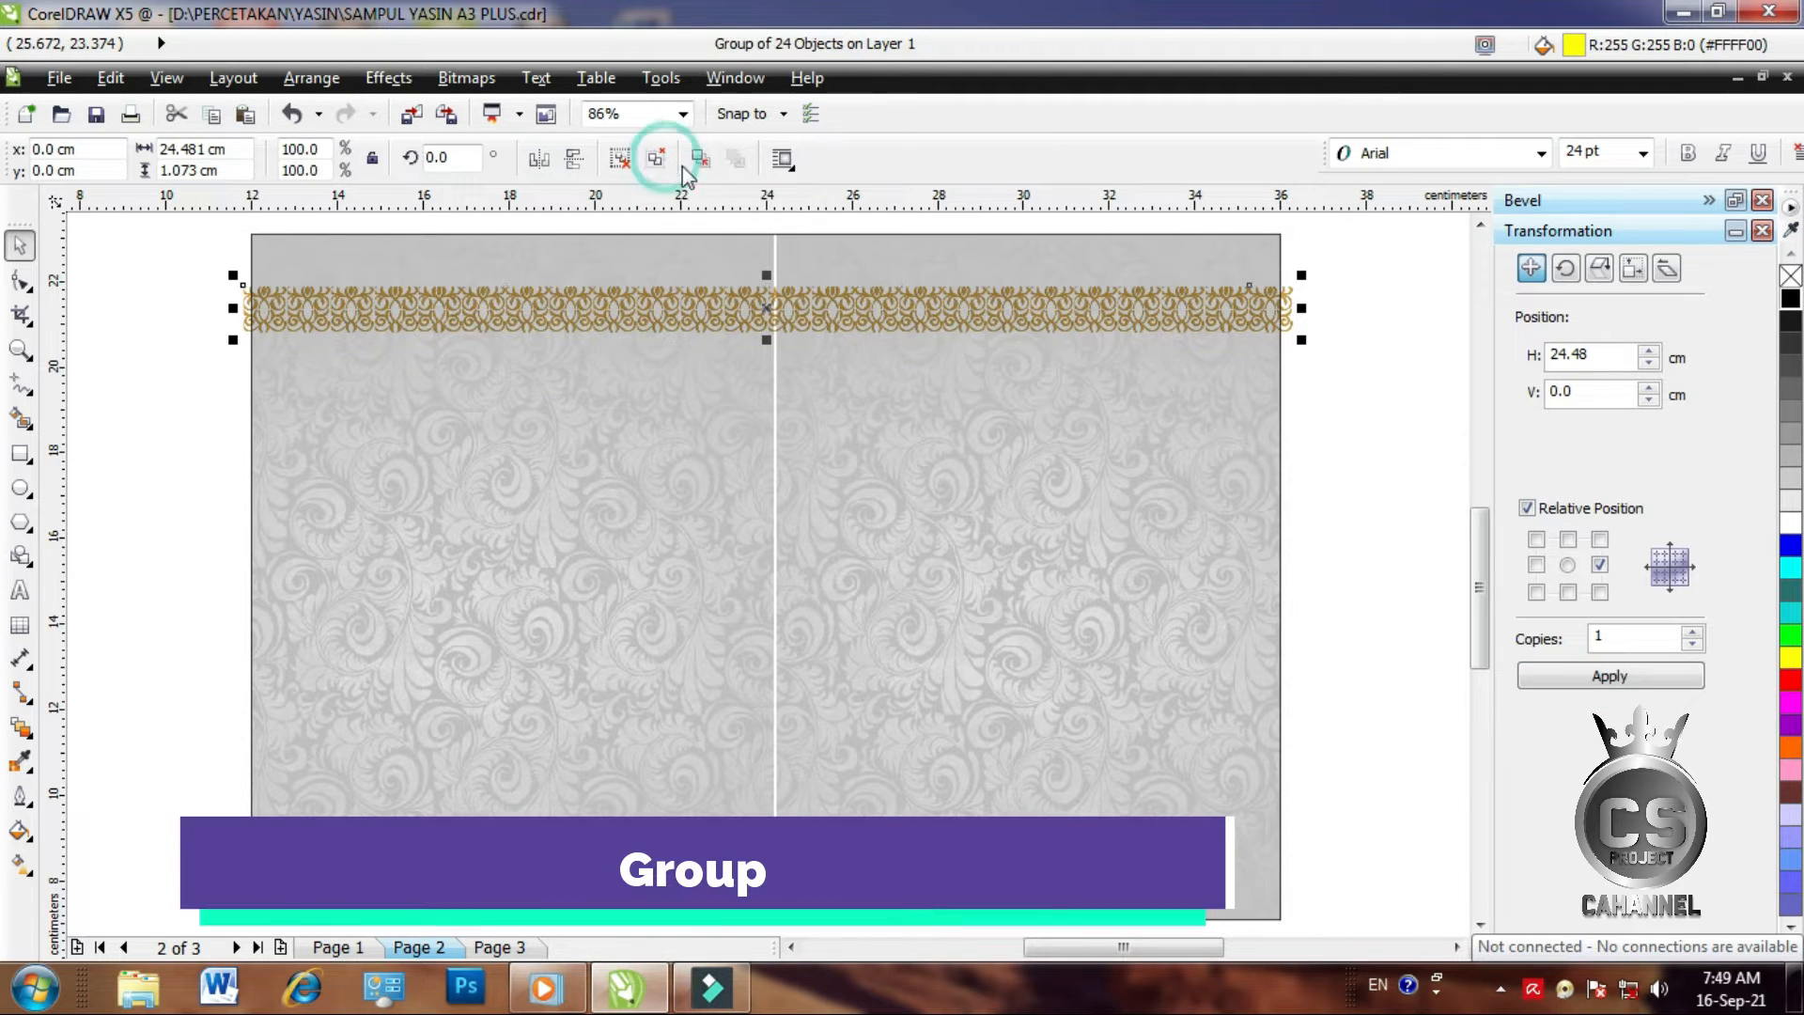
{"action": "left_click", "coordinate": [825, 310]}
{"action": "left_click", "coordinate": [1350, 342]}
{"action": "left_click", "coordinate": [1291, 318]}
{"action": "left_click_drag", "start_coordinate": [1289, 315], "coordinate": [1275, 856]}
{"action": "left_click", "coordinate": [1329, 725]}
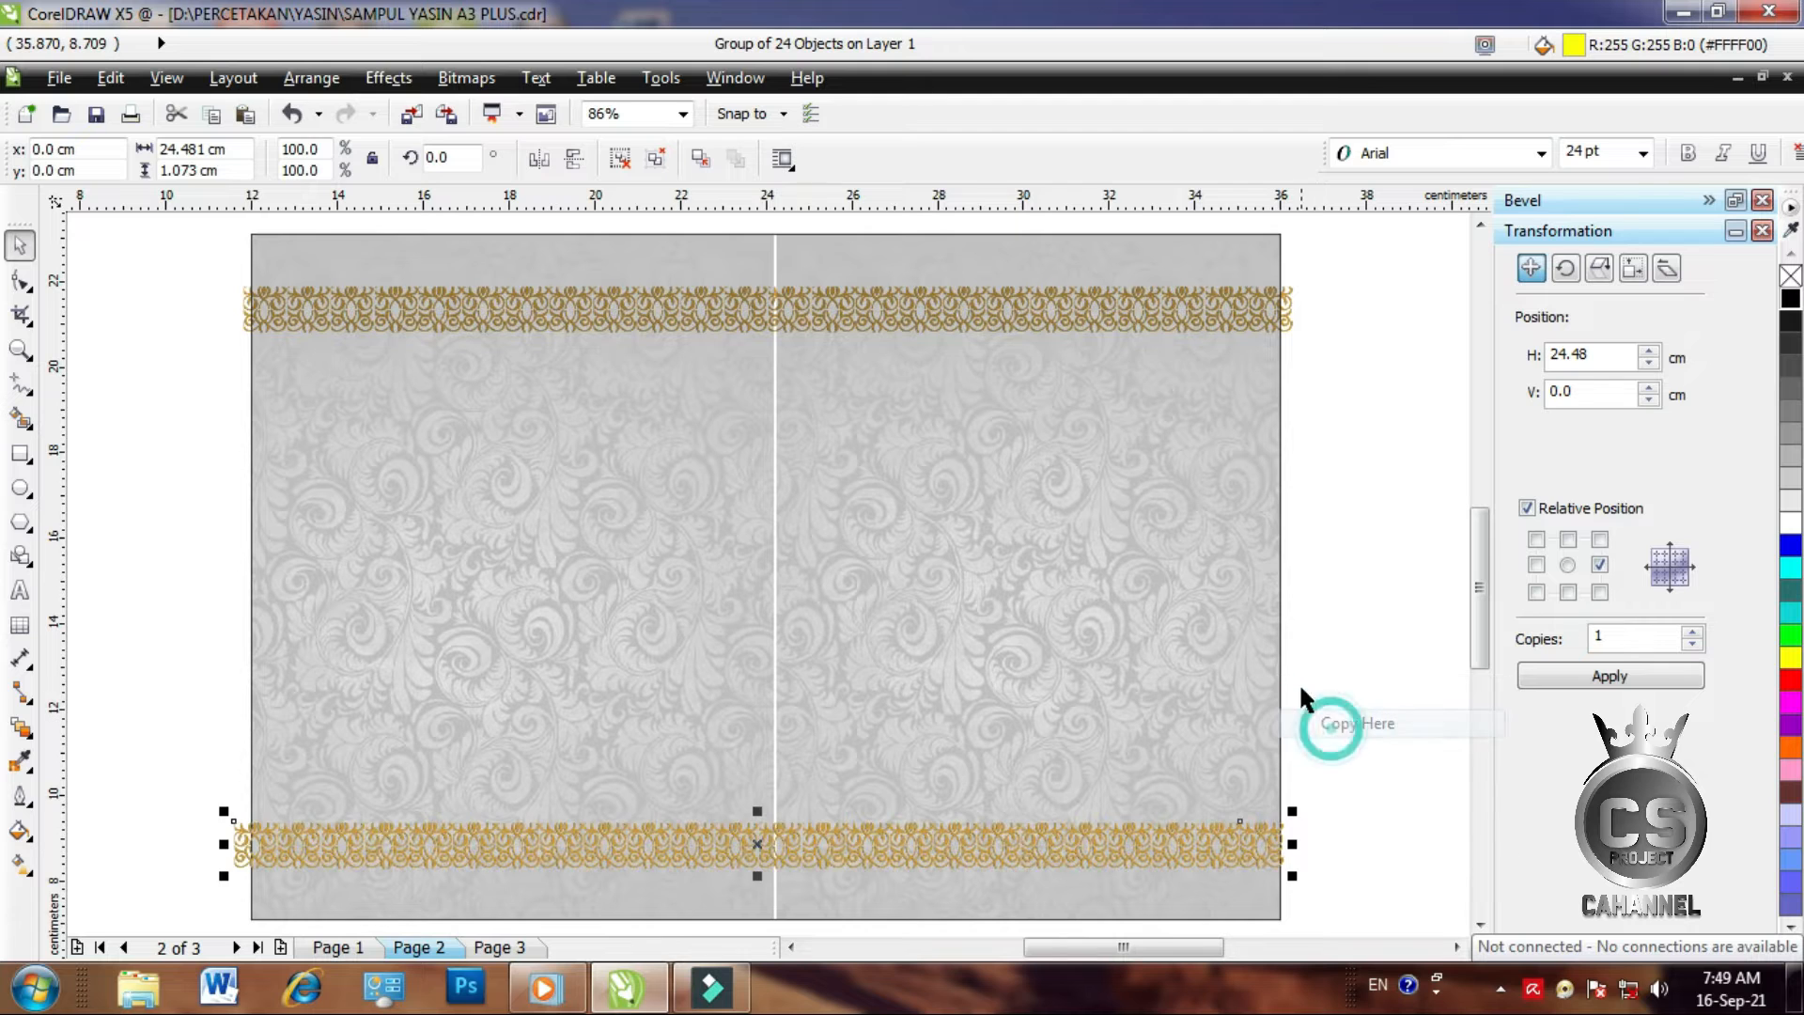
{"action": "left_click", "coordinate": [1361, 592]}
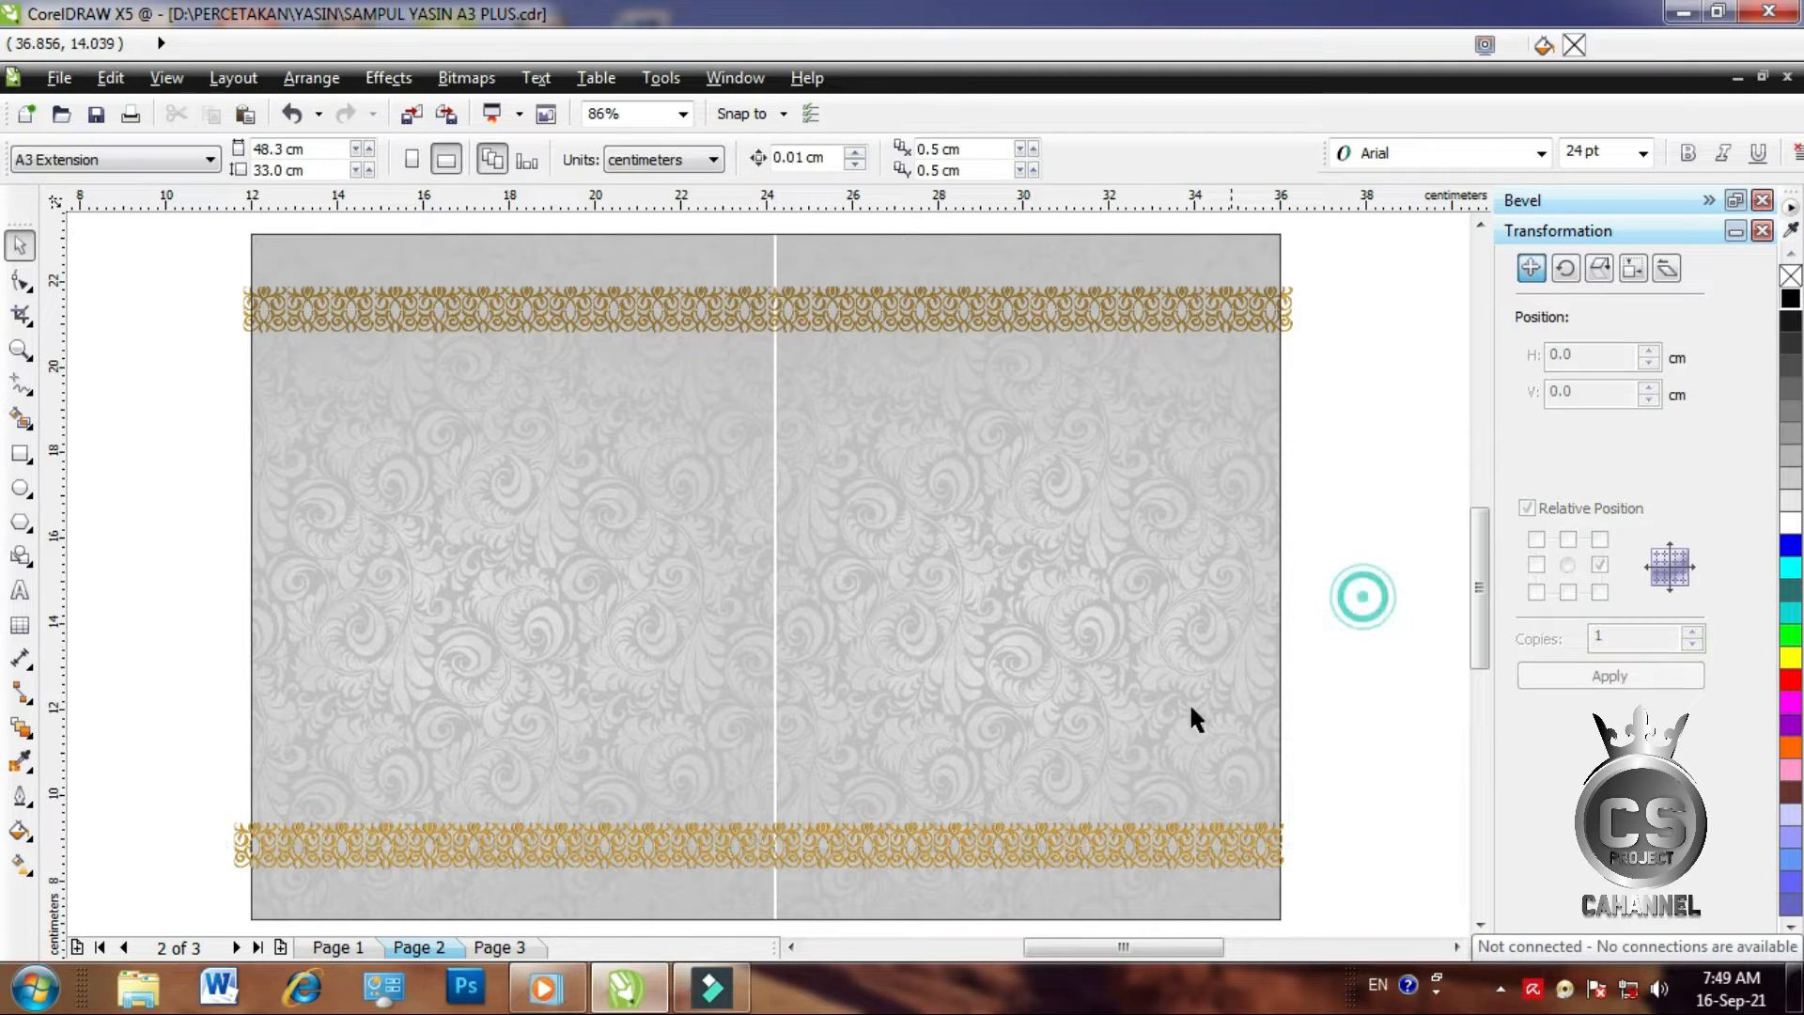
{"action": "left_click", "coordinate": [1069, 836]}
{"action": "left_click", "coordinate": [1018, 317], "text": "shift"}
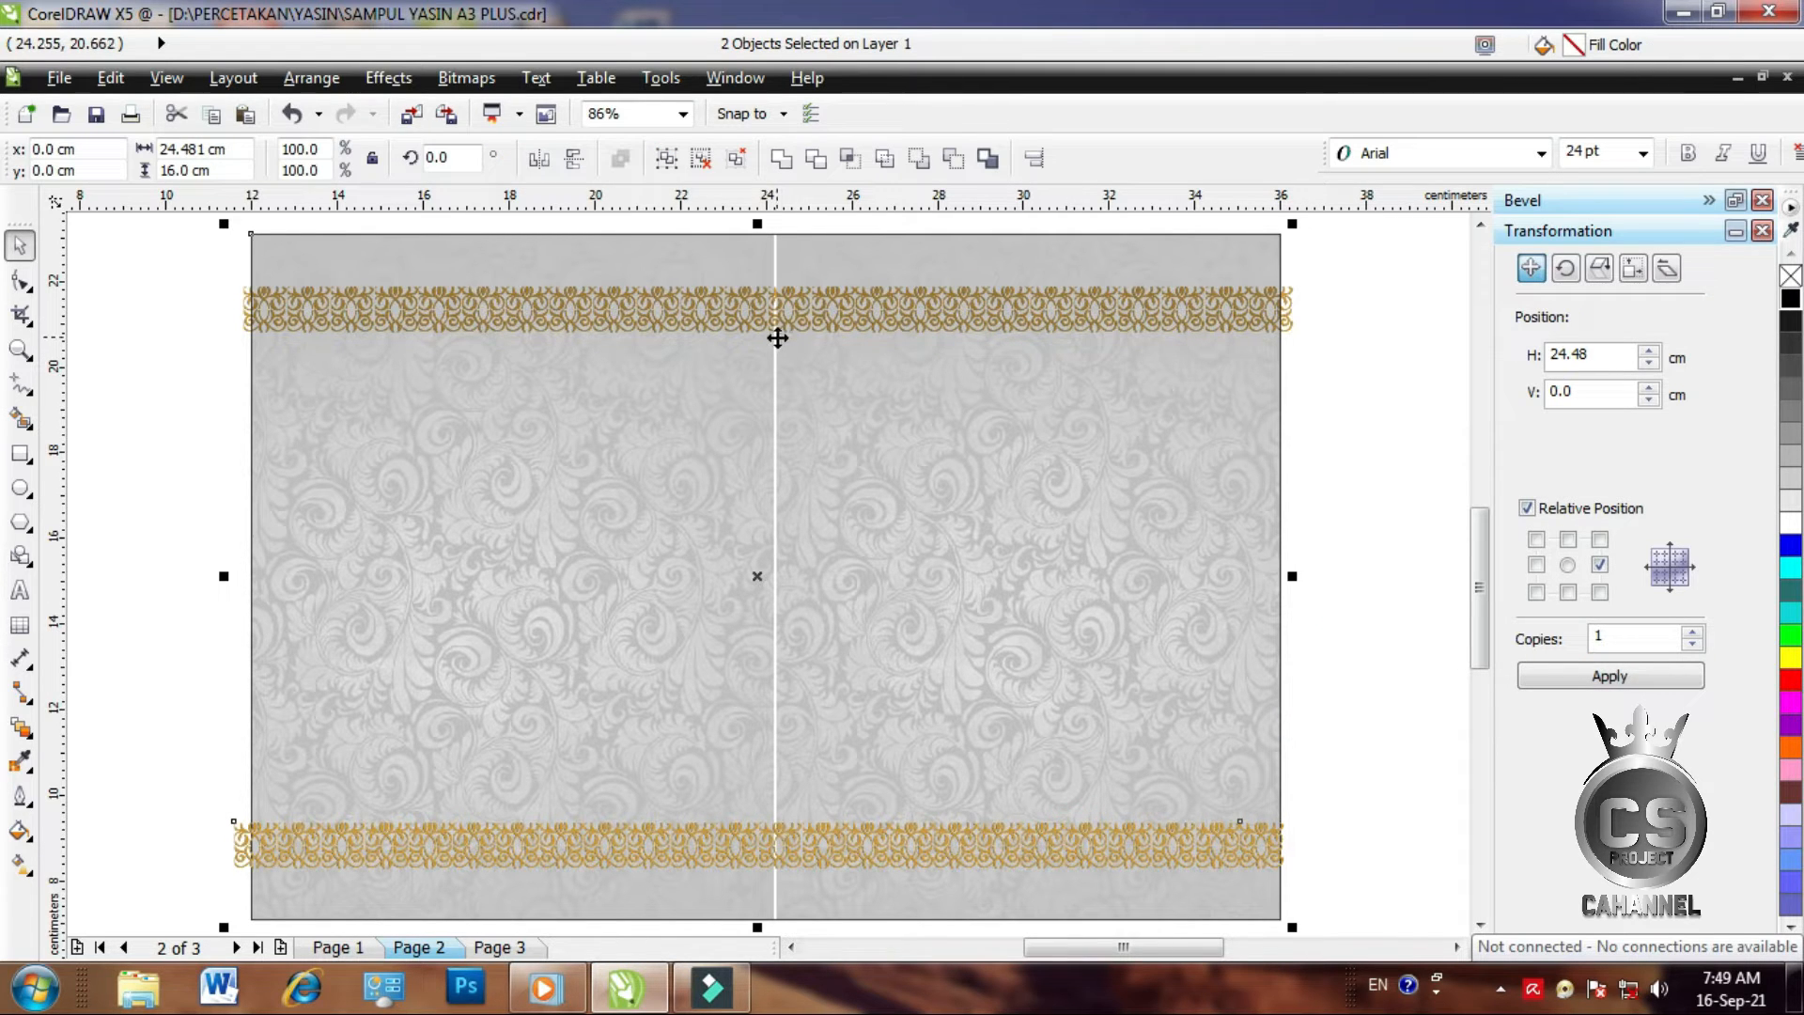
{"action": "key", "text": "c"}
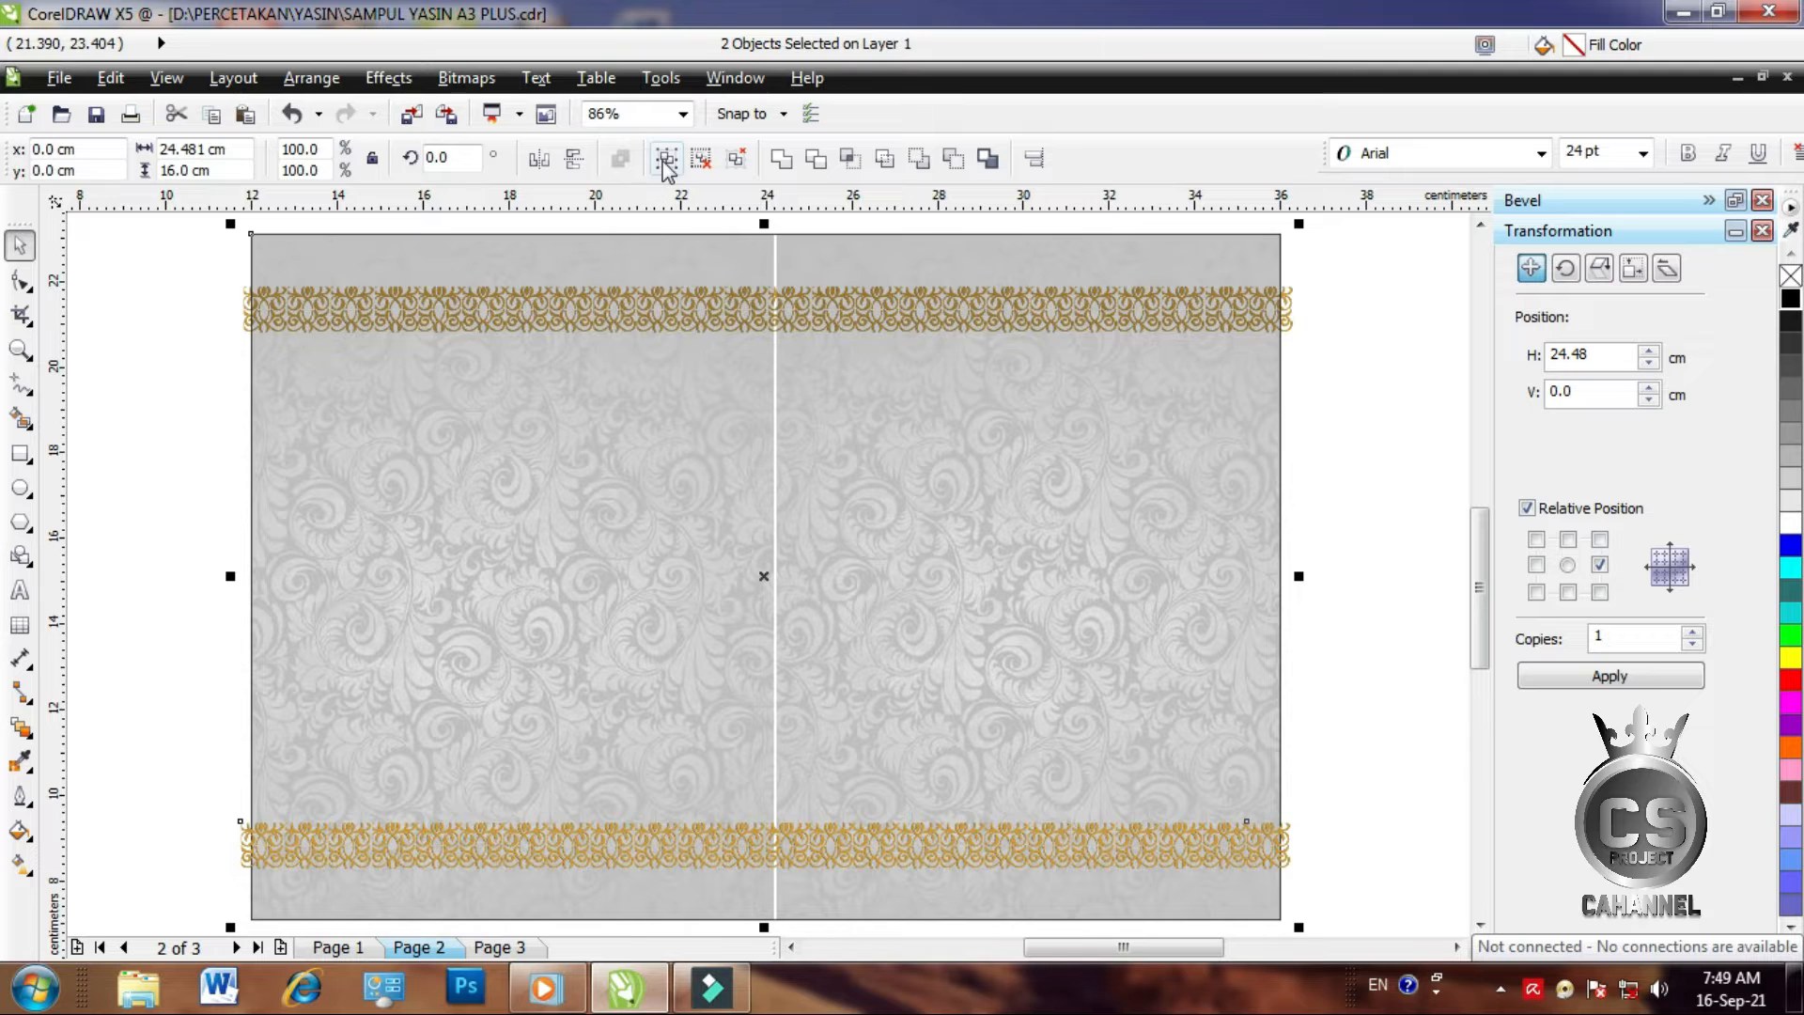
{"action": "left_click", "coordinate": [388, 78]}
Clip both ornament rows inside the cover rectangle
{"action": "mouse_move", "coordinate": [437, 449]}
{"action": "left_click", "coordinate": [615, 451]}
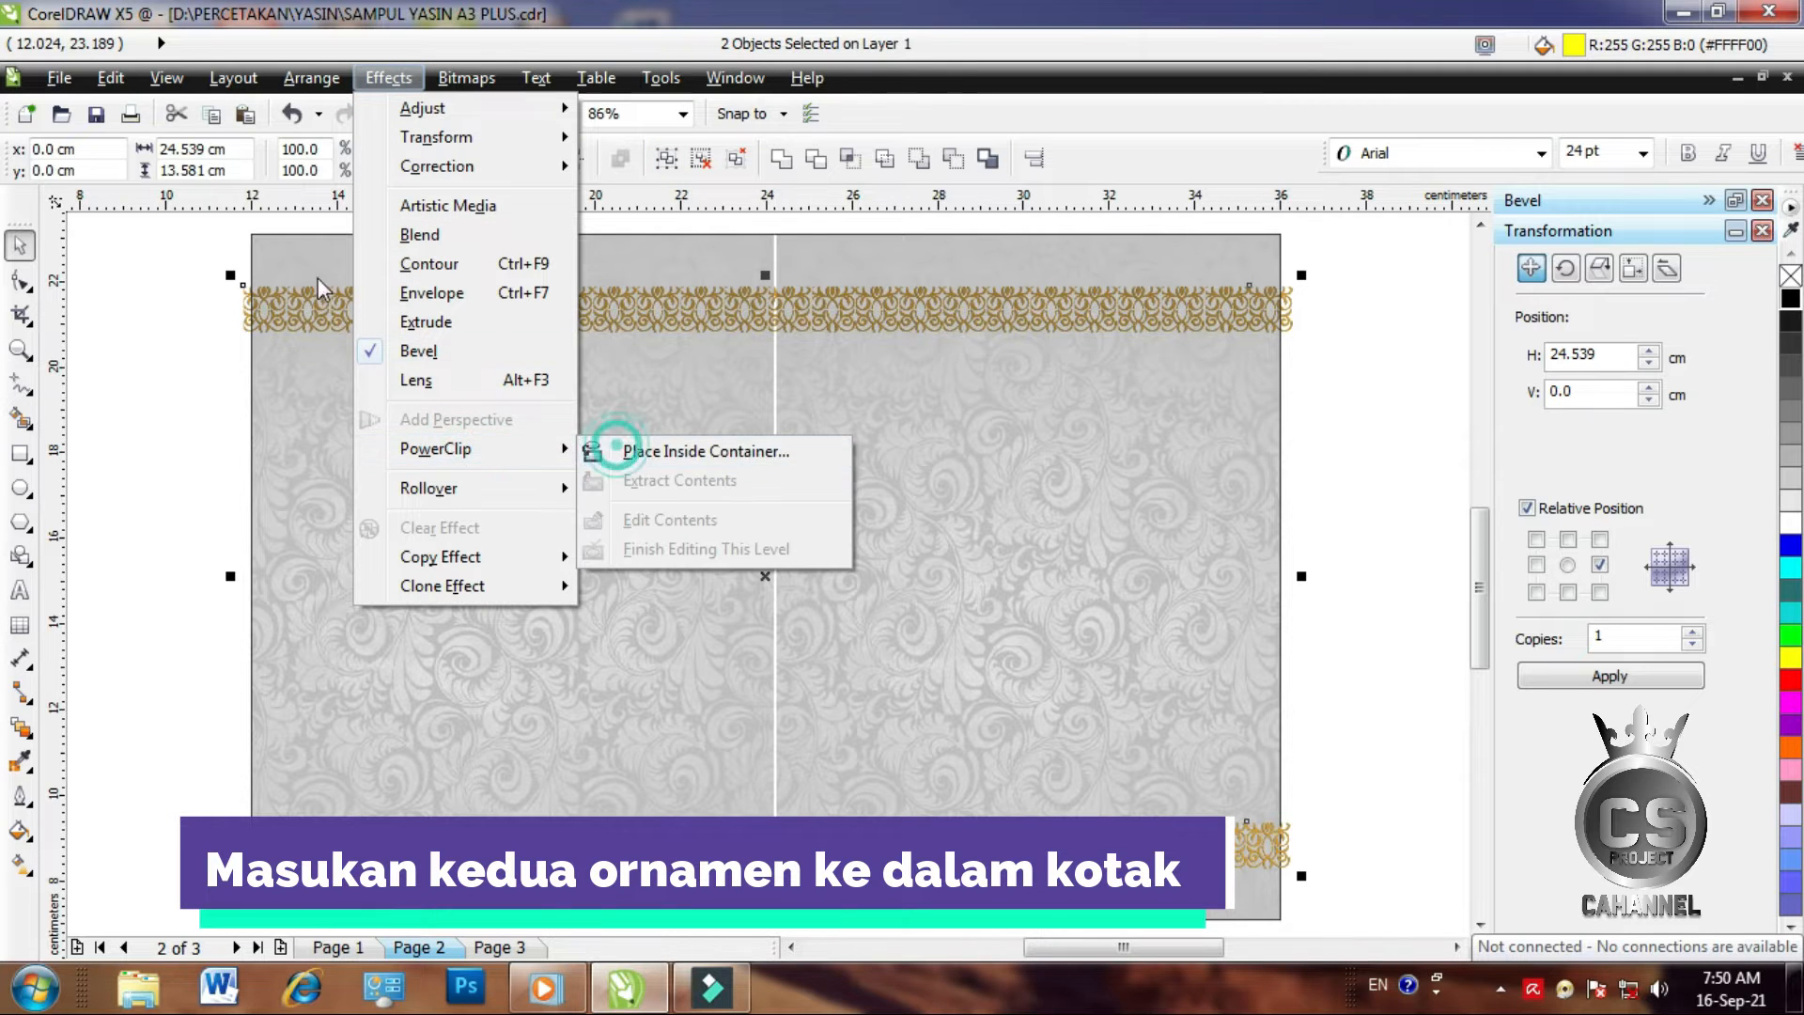
{"action": "mouse_move", "coordinate": [564, 451]}
{"action": "left_click", "coordinate": [656, 449]}
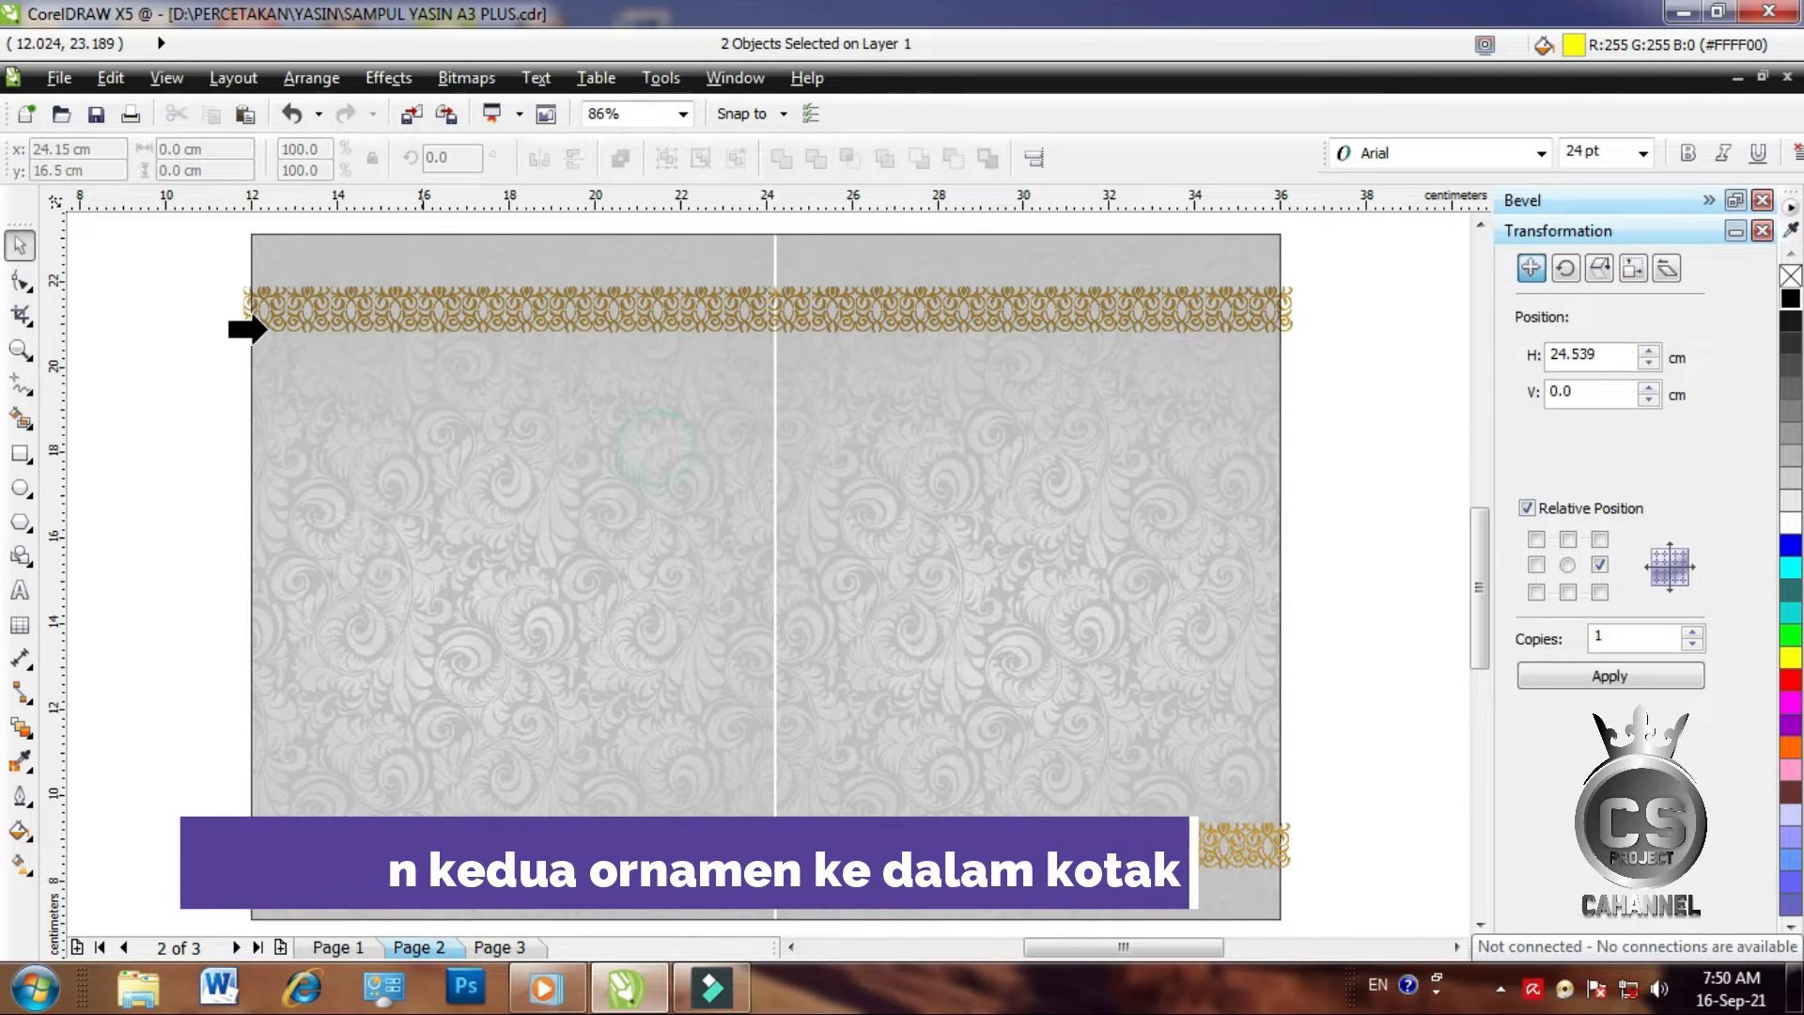
{"action": "left_click", "coordinate": [258, 243]}
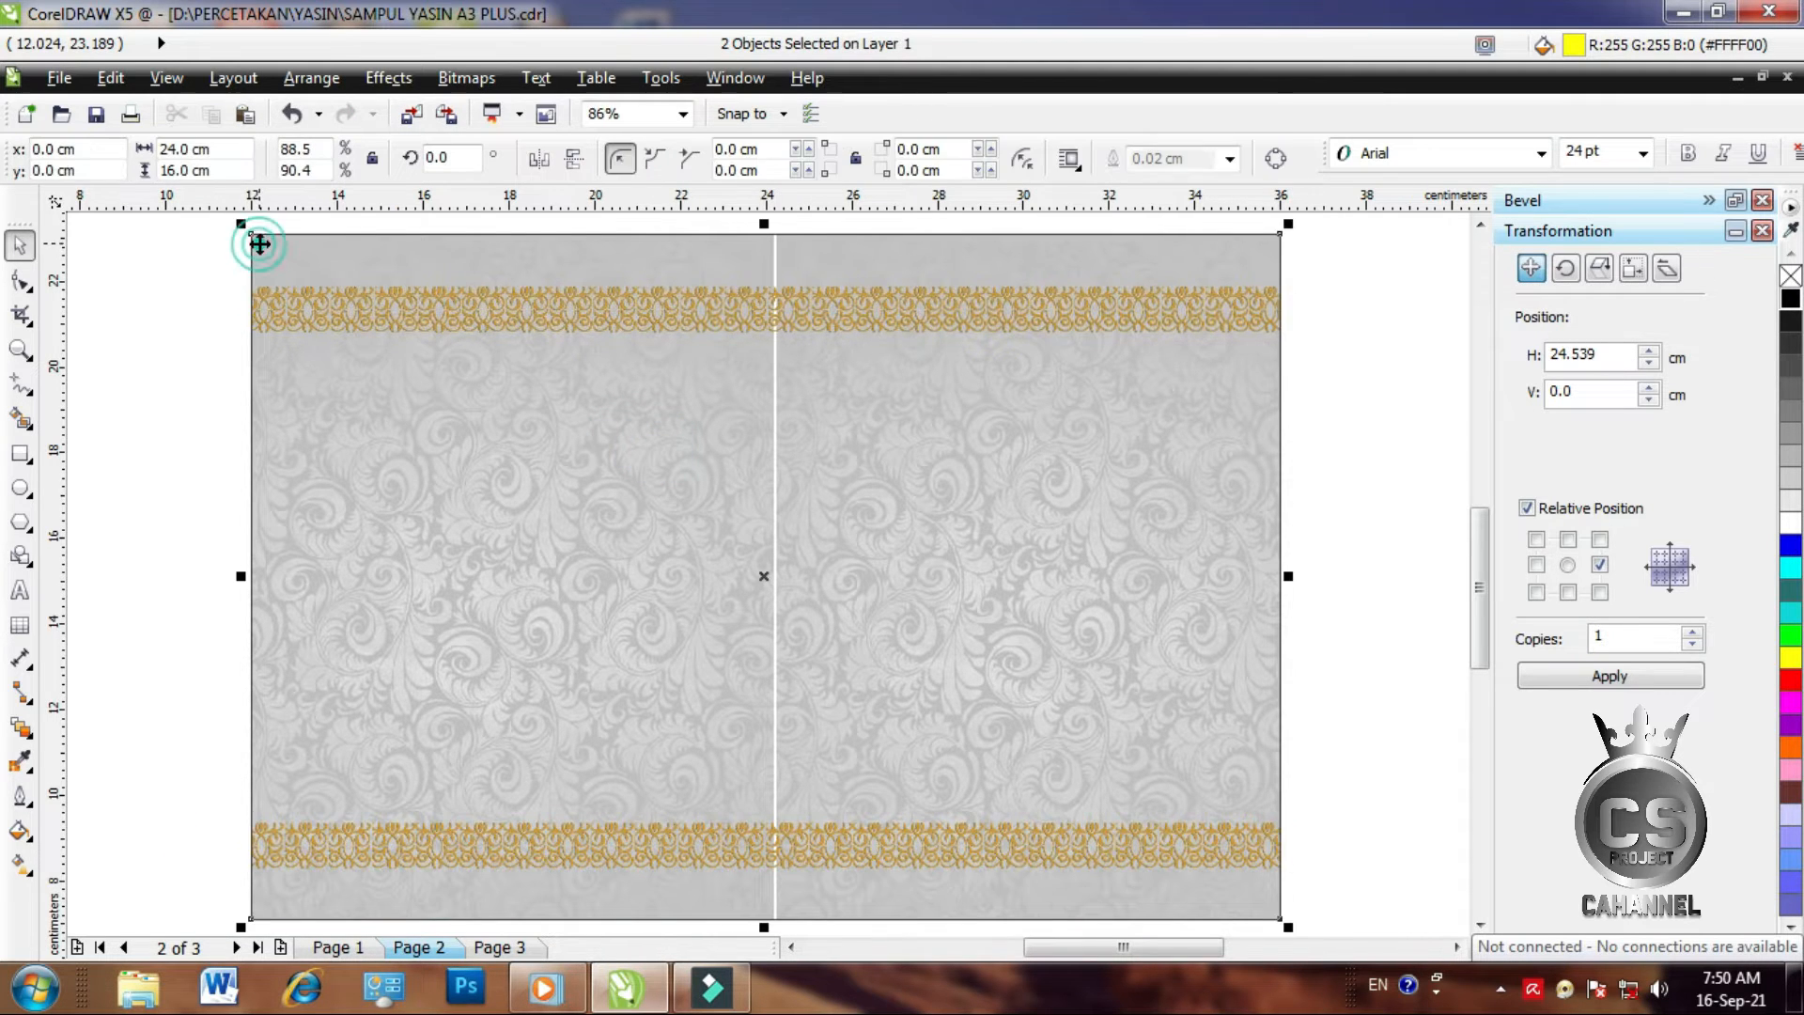
Fill the cover rectangle orange and drag a linear fill gradient upward across it
{"action": "left_click", "coordinate": [131, 325]}
{"action": "scroll", "coordinate": [658, 389], "scroll_direction": "down", "scroll_amount": 2}
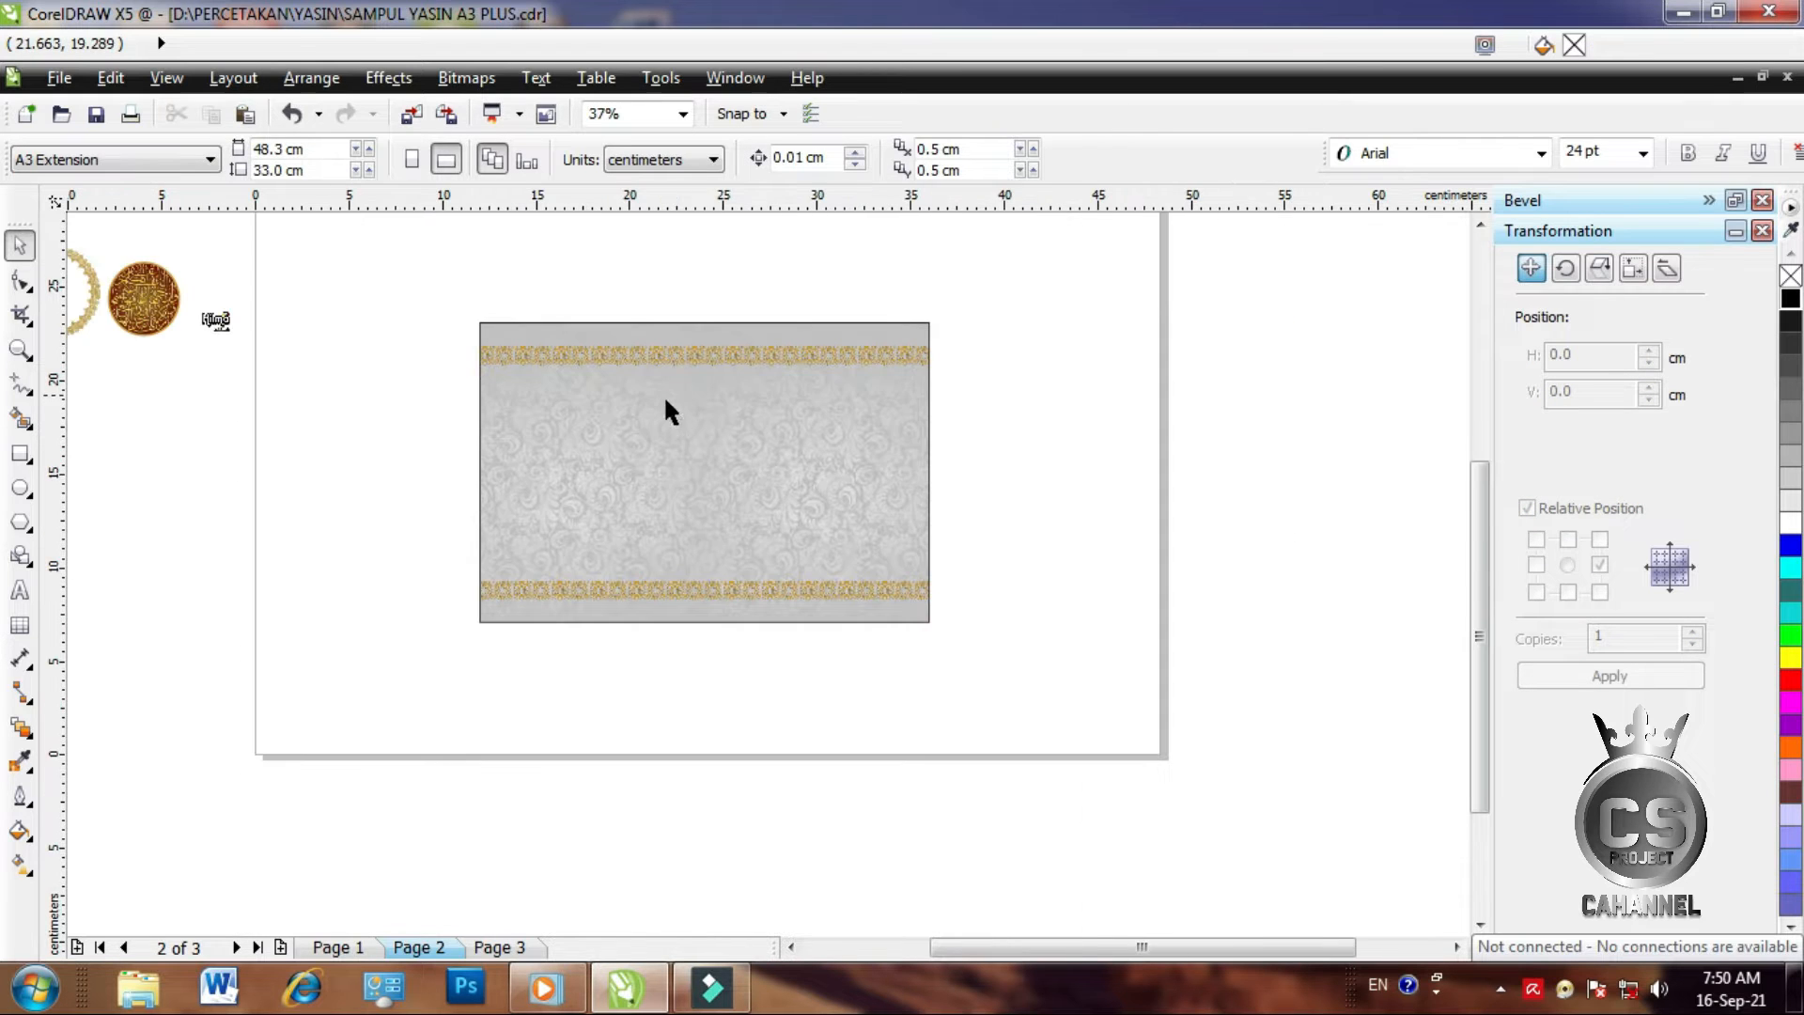
{"action": "left_click_drag", "start_coordinate": [579, 453], "coordinate": [779, 503]}
{"action": "left_click", "coordinate": [775, 505]}
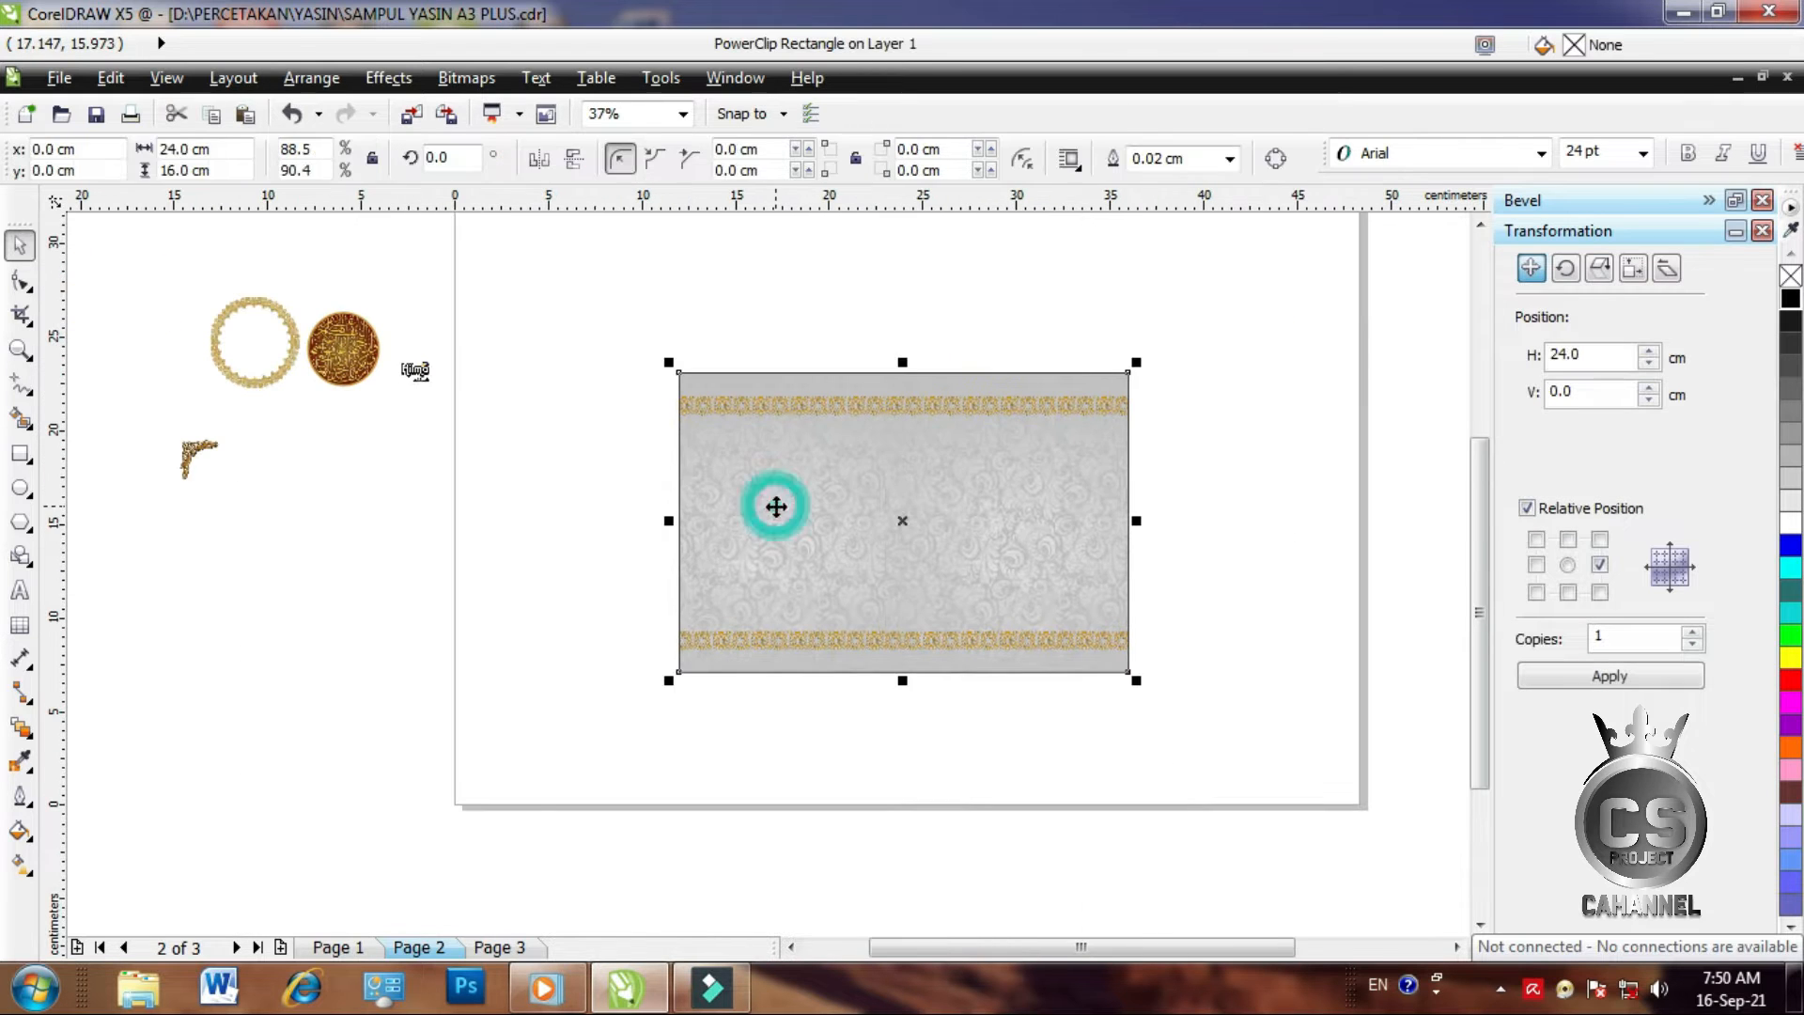
{"action": "left_click", "coordinate": [1791, 749]}
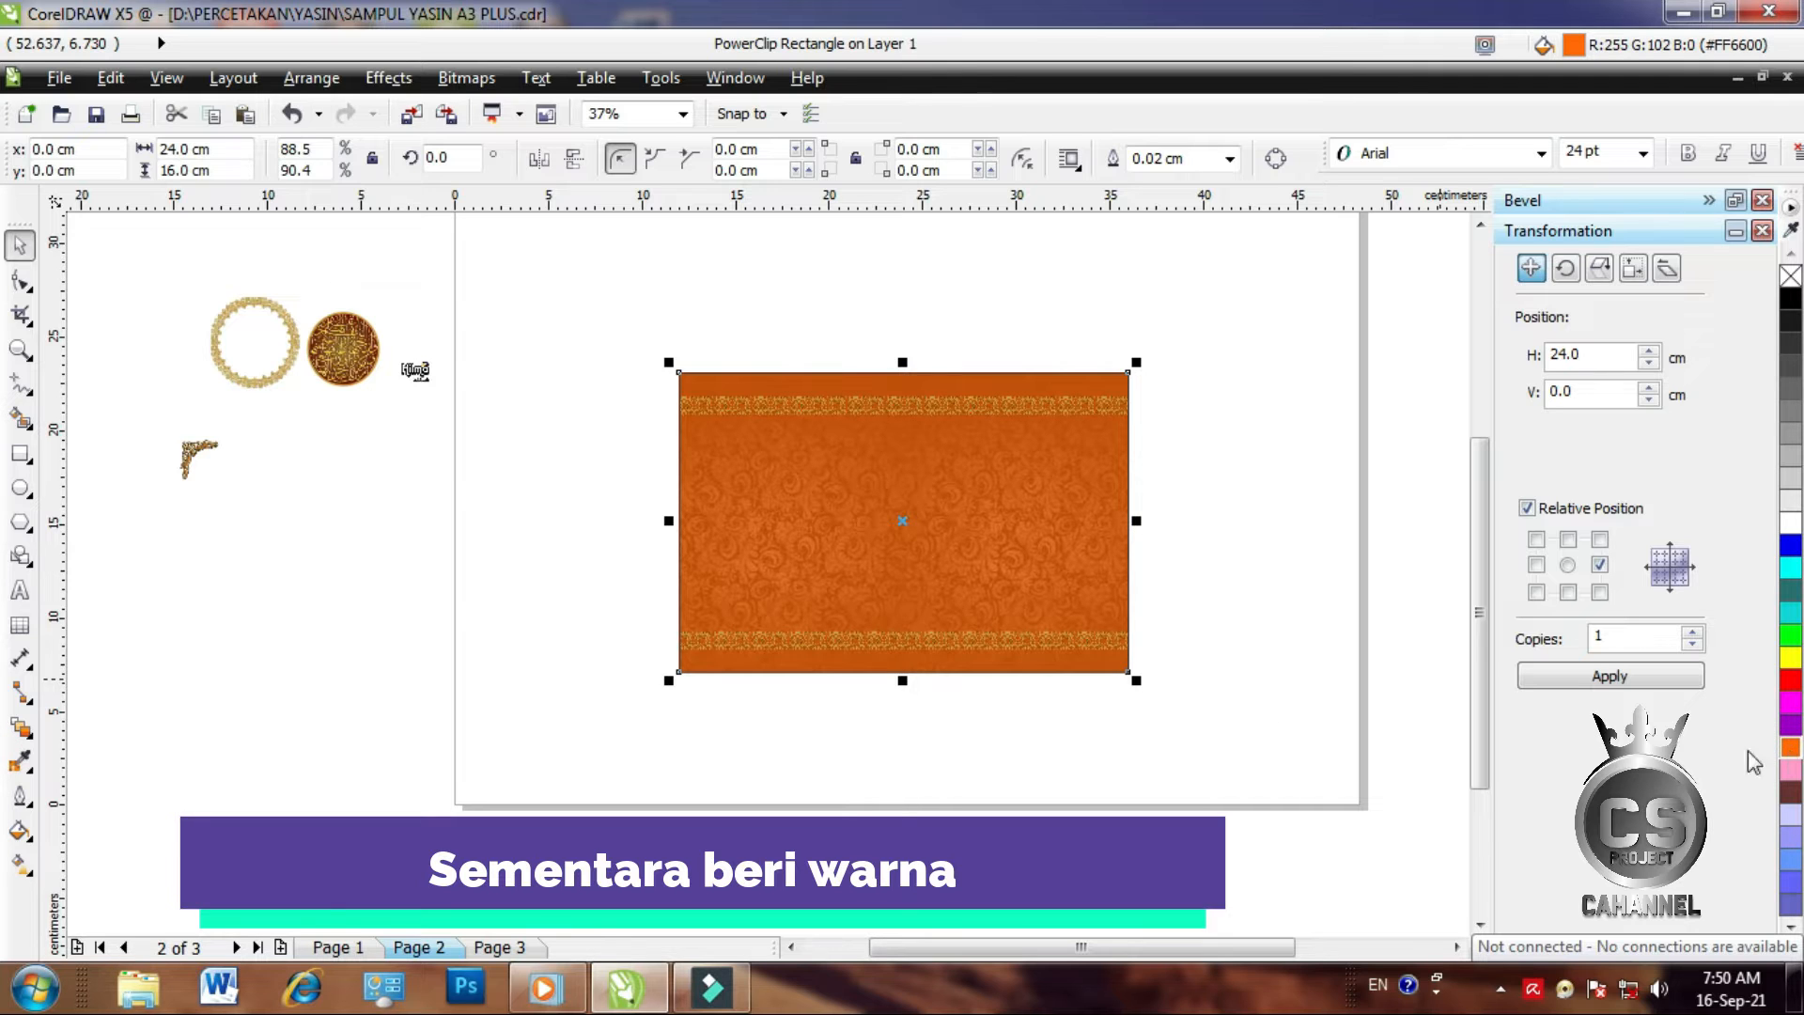
{"action": "left_click", "coordinate": [20, 863]}
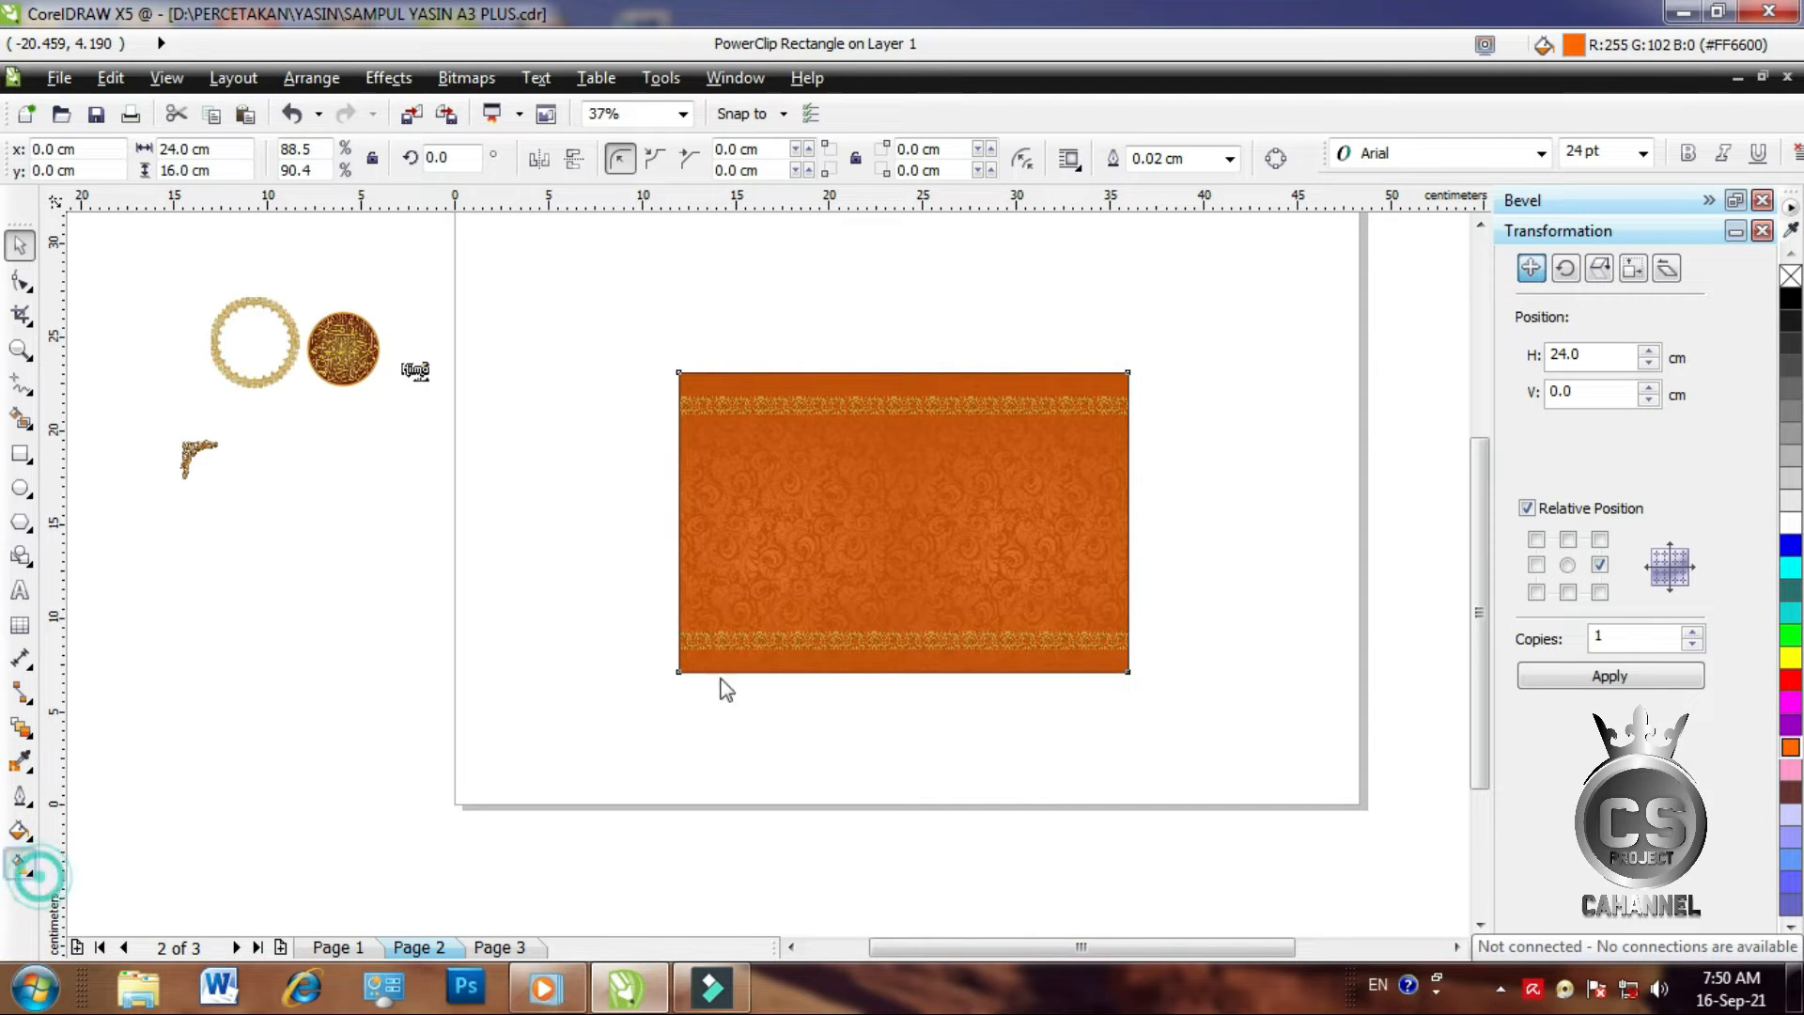
{"action": "left_click_drag", "start_coordinate": [897, 667], "coordinate": [898, 410]}
Set the gradient's top colour to orange and its bottom colour to near-black
{"action": "left_click", "coordinate": [897, 410]}
{"action": "left_click", "coordinate": [1790, 747]}
{"action": "left_click", "coordinate": [897, 665]}
{"action": "left_click", "coordinate": [1790, 323]}
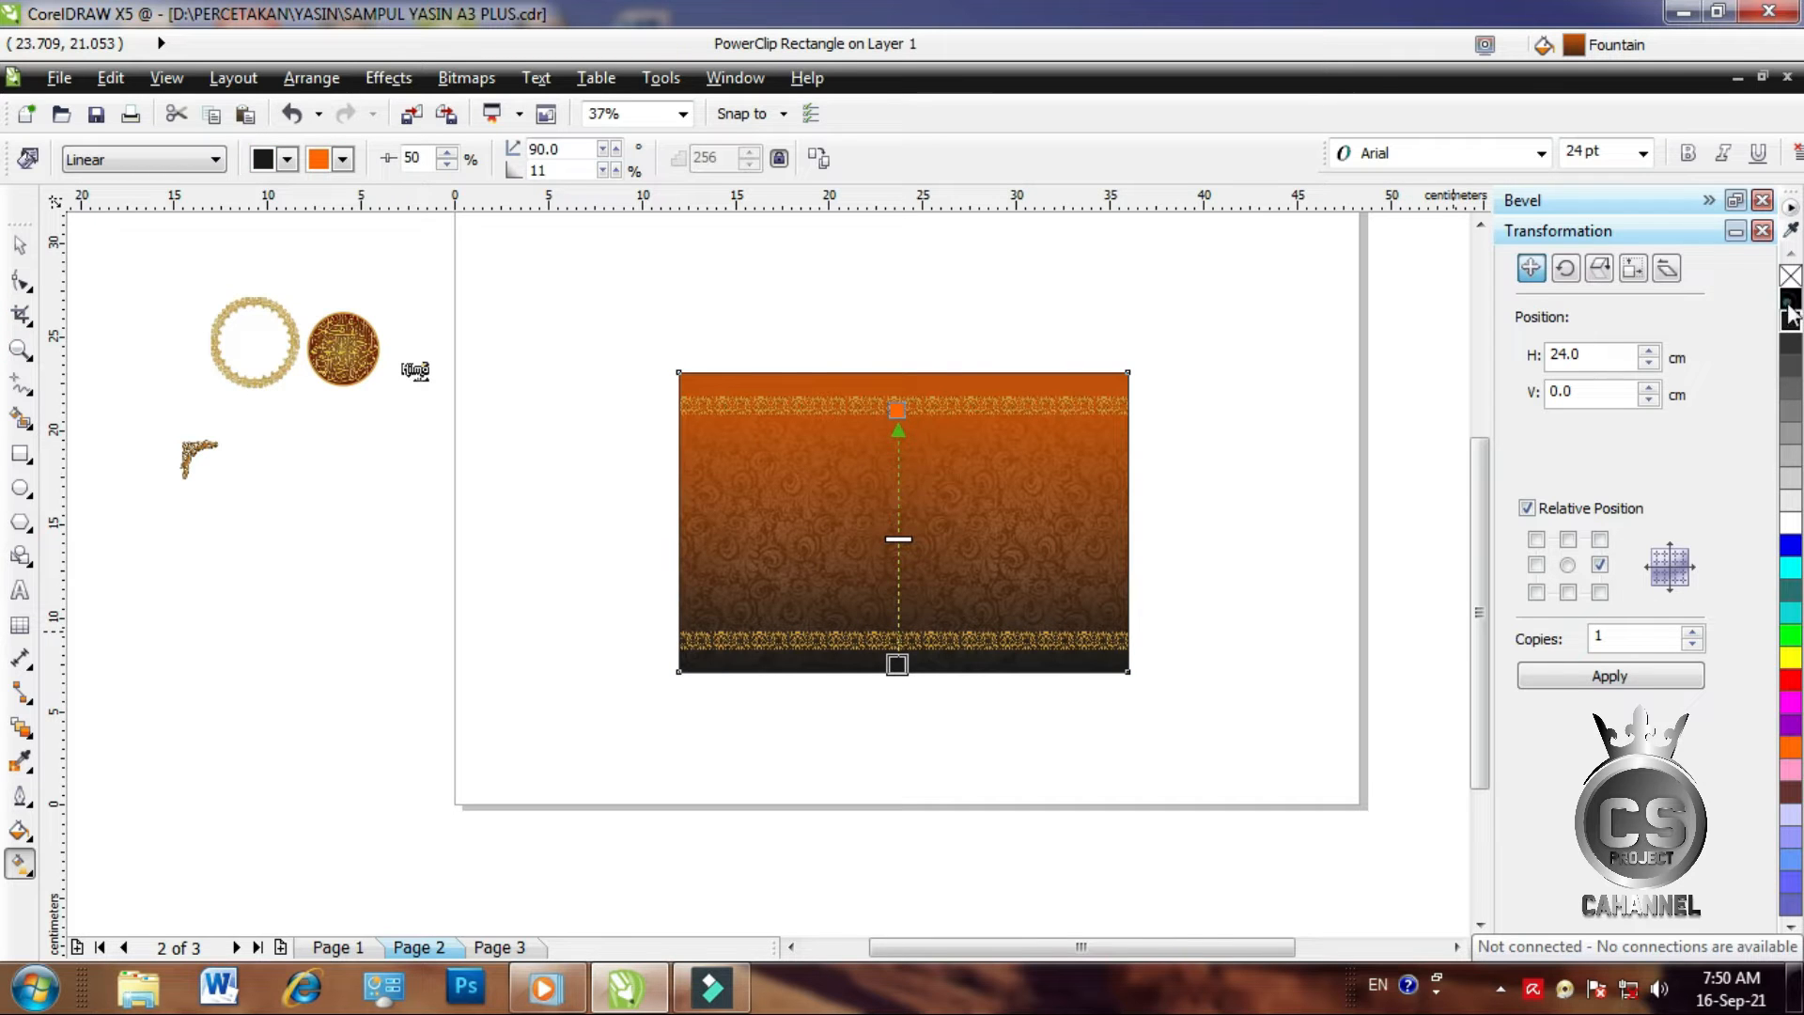
{"action": "left_click", "coordinate": [19, 245]}
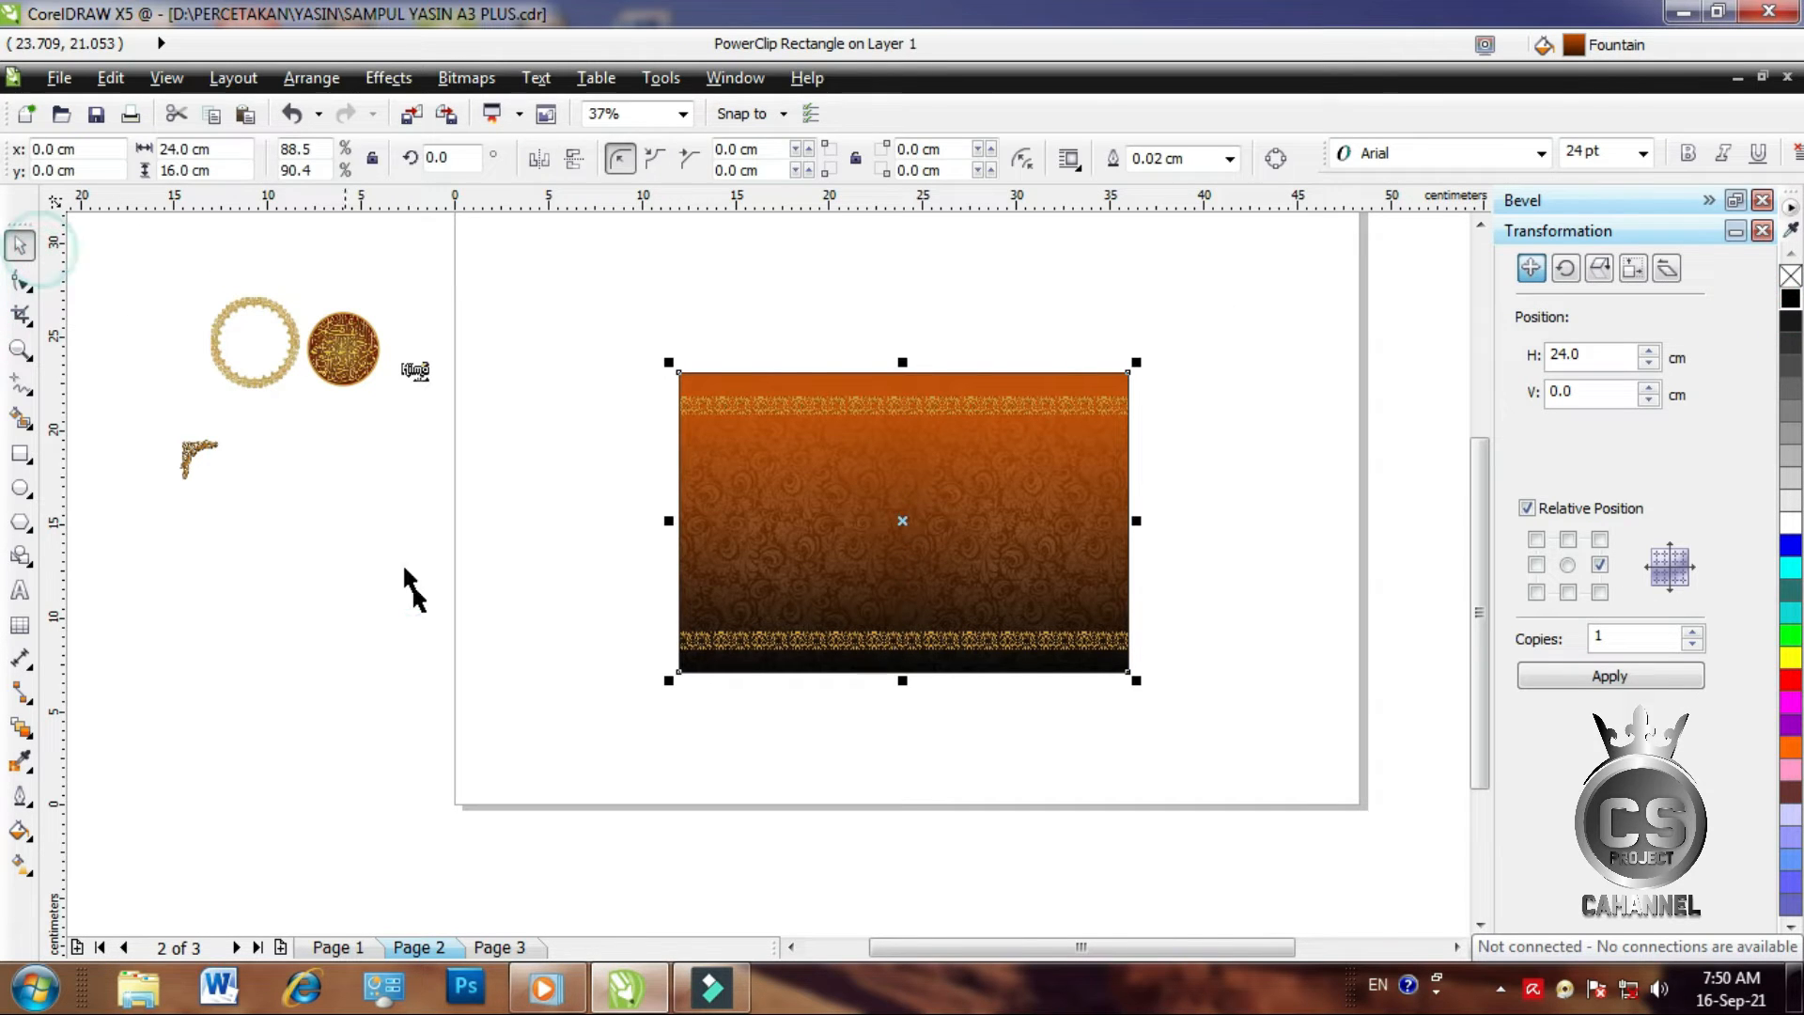
{"action": "left_click", "coordinate": [407, 586]}
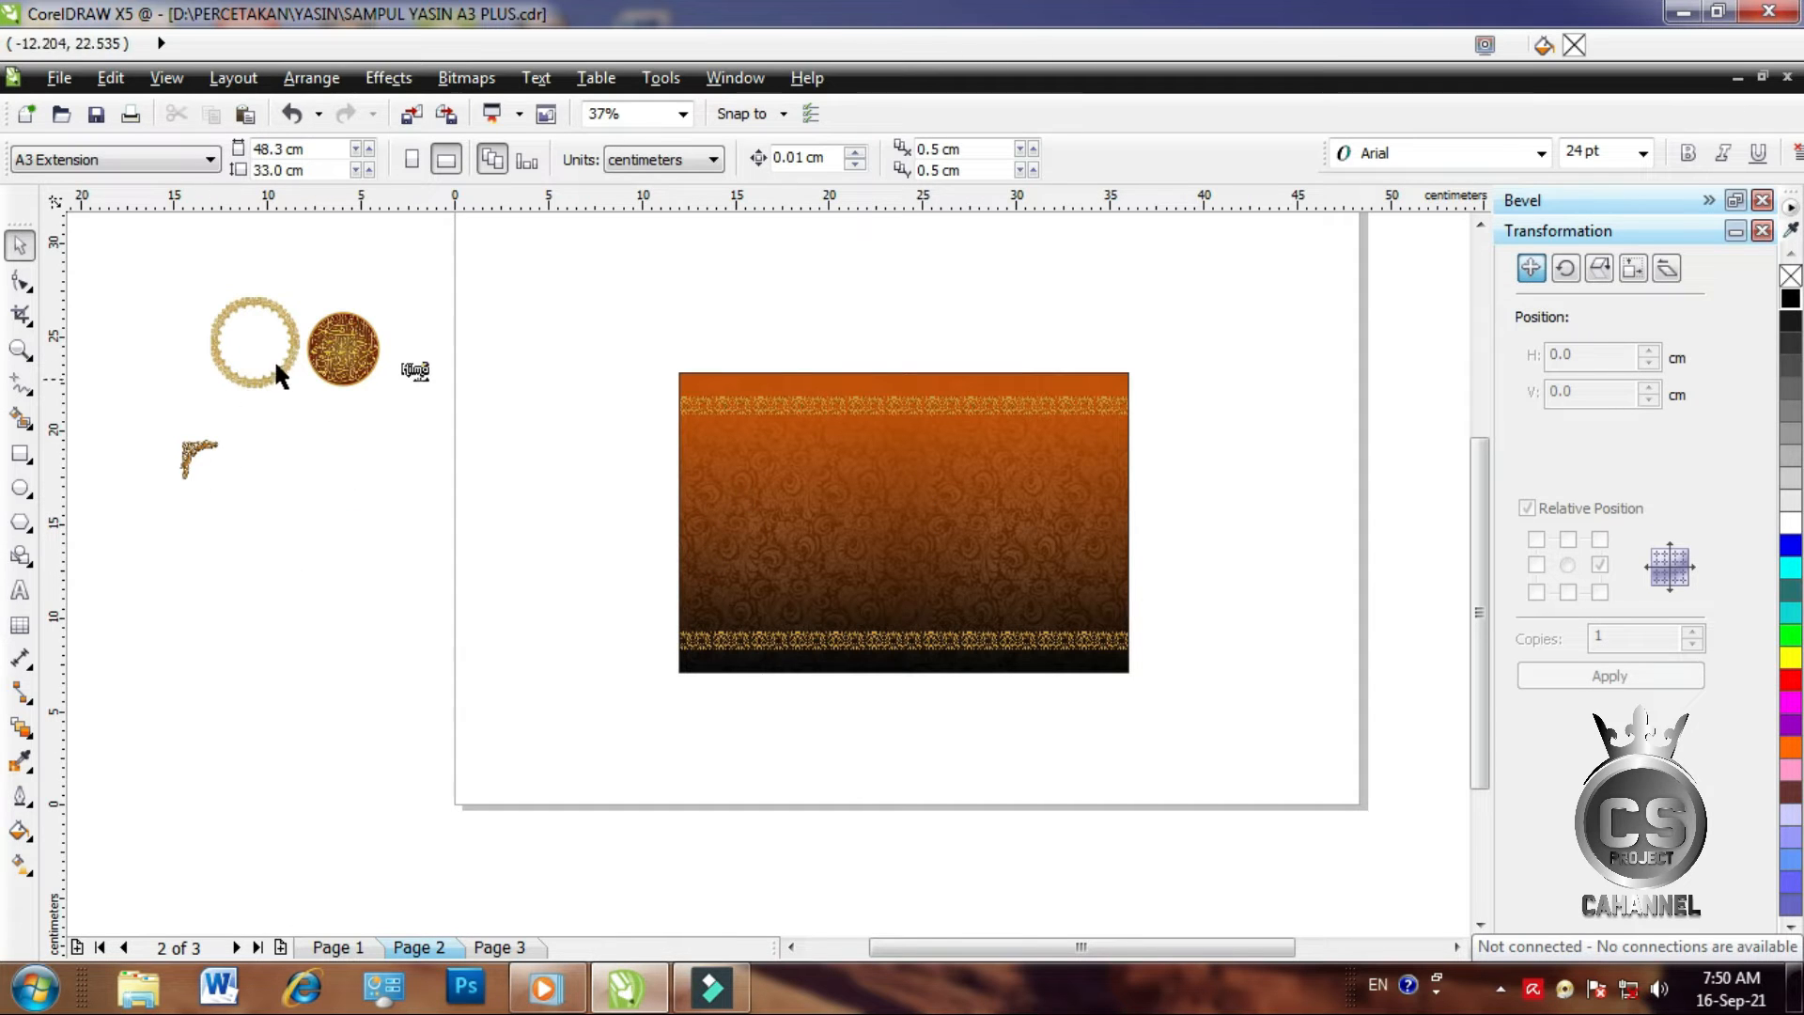
{"action": "left_click", "coordinate": [19, 453]}
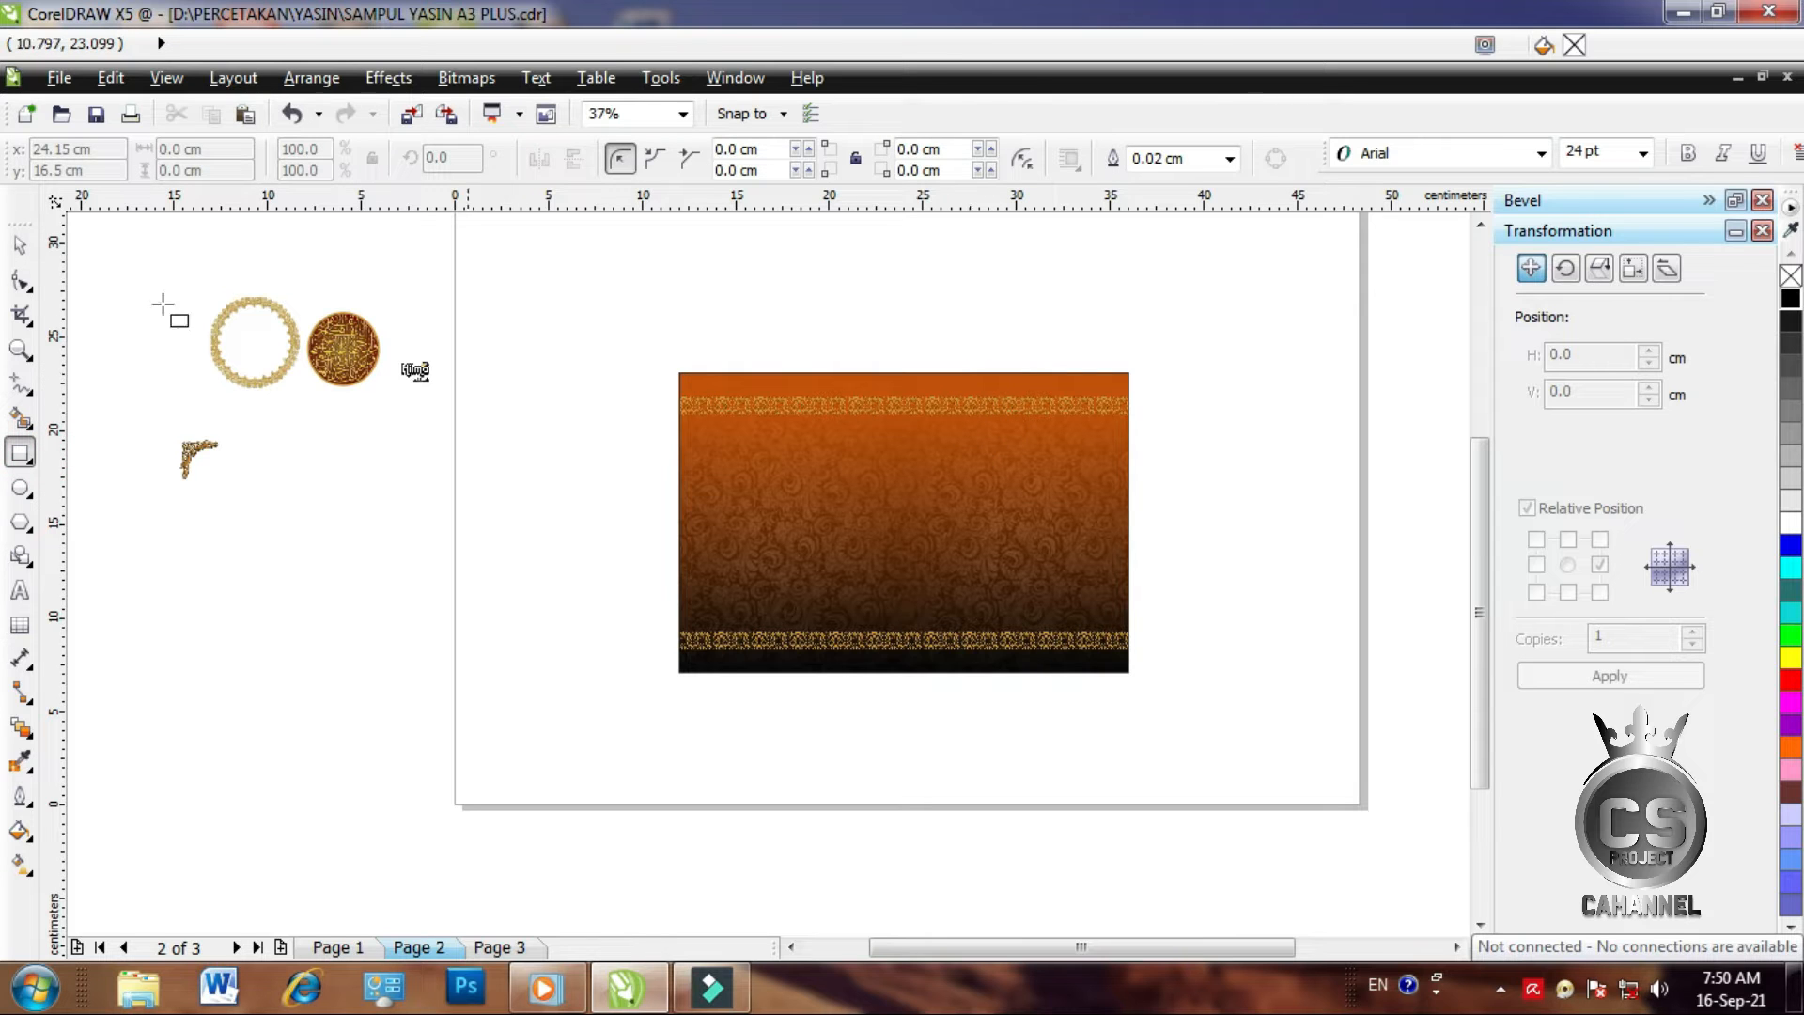
Draw a tall rectangle and move it off the page onto blank space
{"action": "left_click", "coordinate": [19, 350]}
{"action": "left_click_drag", "start_coordinate": [664, 363], "coordinate": [1142, 681]}
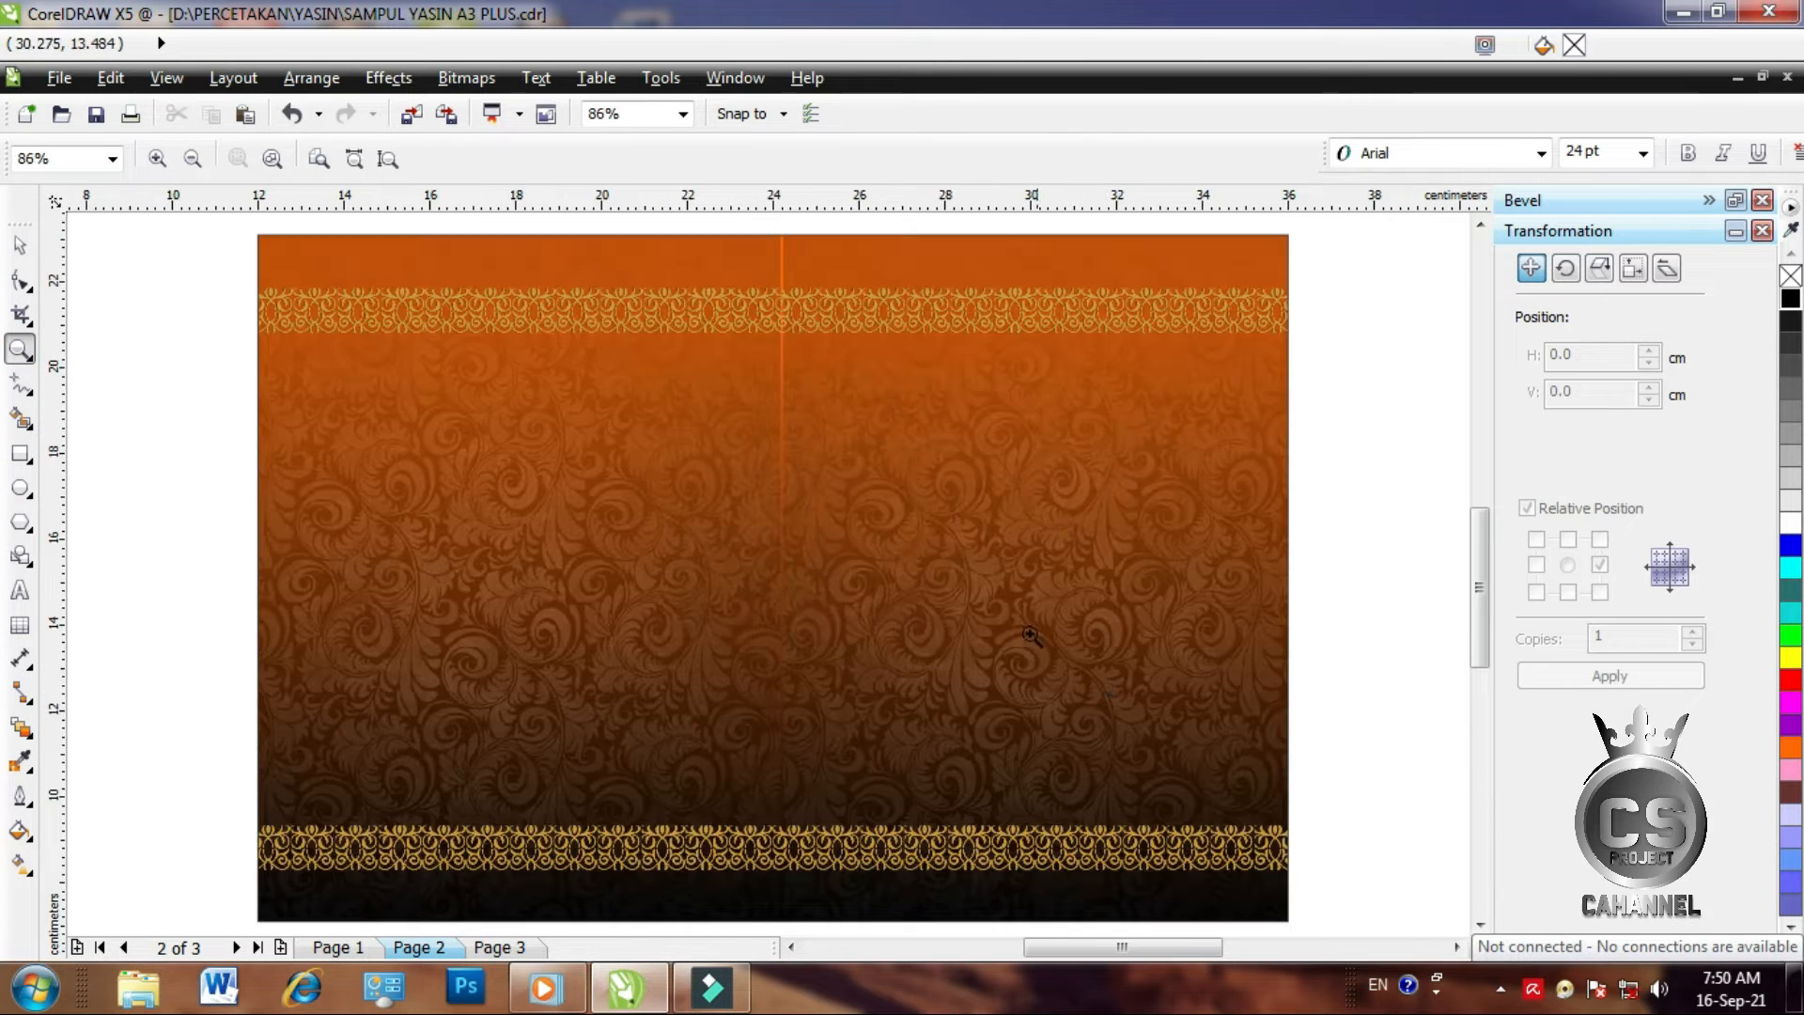
{"action": "left_click", "coordinate": [20, 453]}
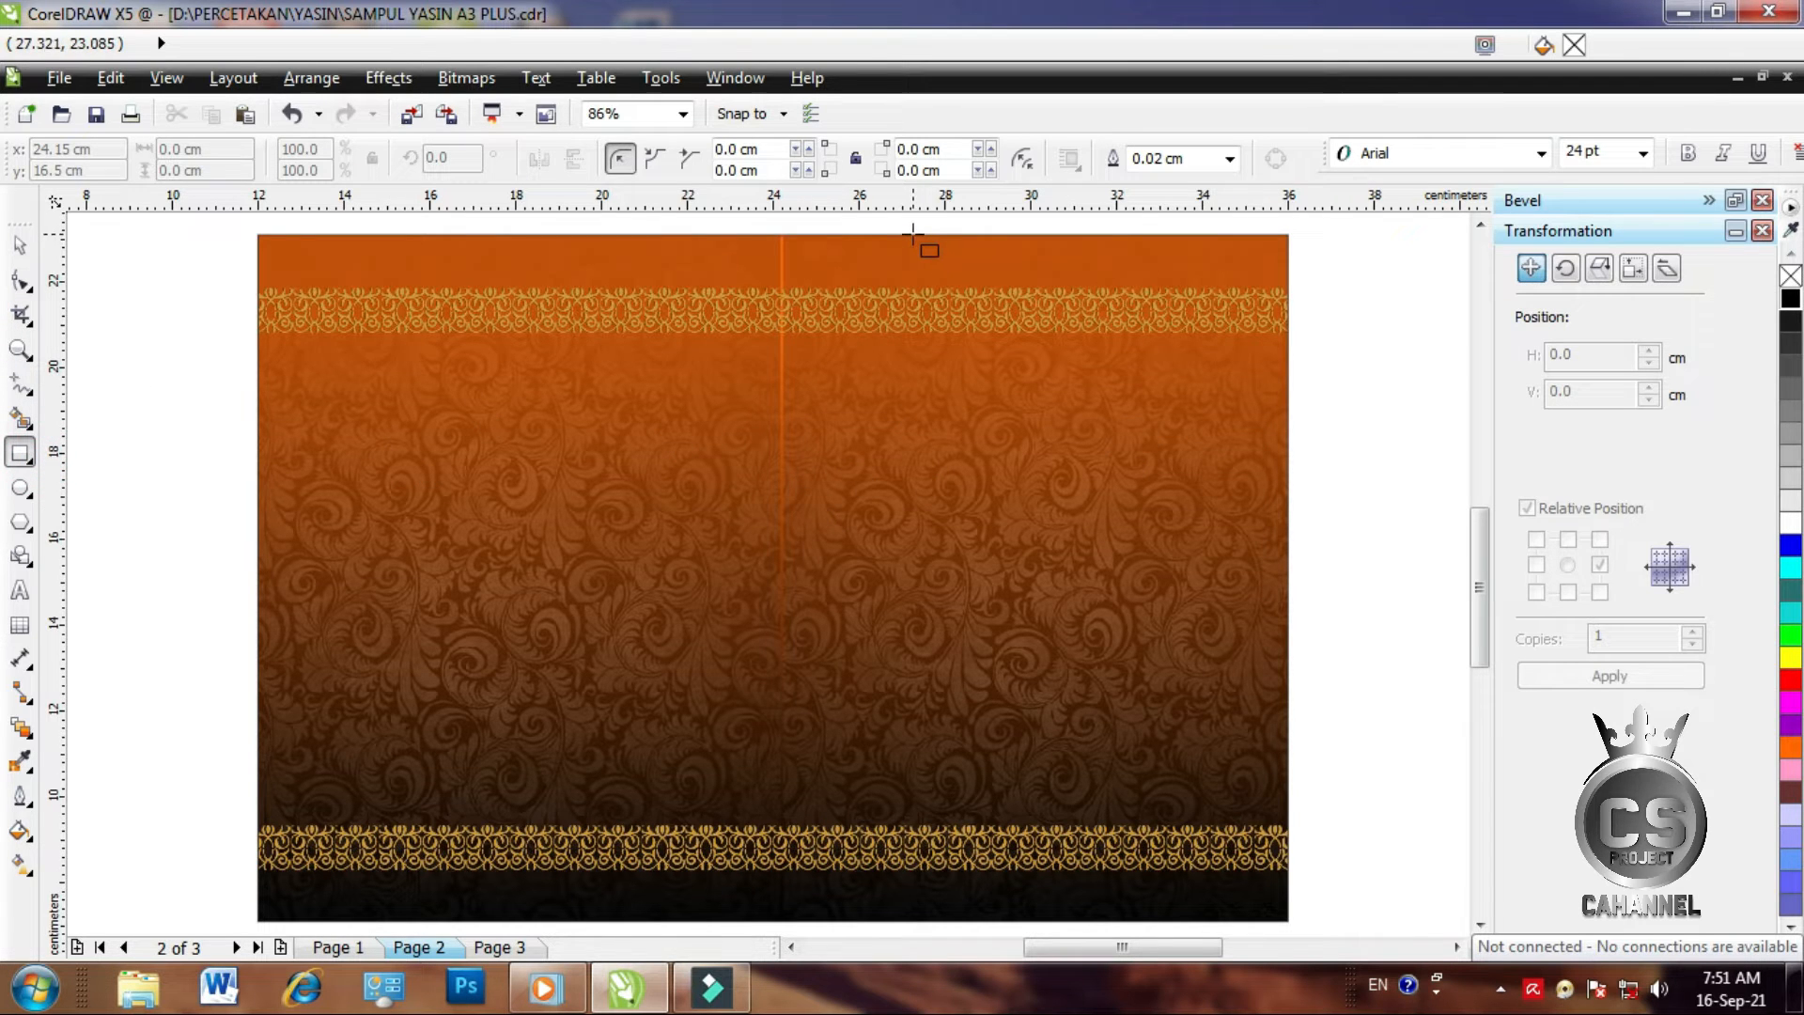
{"action": "mouse_move", "coordinate": [889, 235]}
{"action": "left_mouse_down"}
{"action": "mouse_move", "coordinate": [1043, 352]}
{"action": "mouse_move", "coordinate": [1163, 578]}
{"action": "mouse_move", "coordinate": [1154, 551]}
{"action": "mouse_move", "coordinate": [1184, 551]}
{"action": "left_mouse_up"}
{"action": "left_click_drag", "start_coordinate": [1035, 559], "coordinate": [1037, 593]}
{"action": "left_click", "coordinate": [20, 245]}
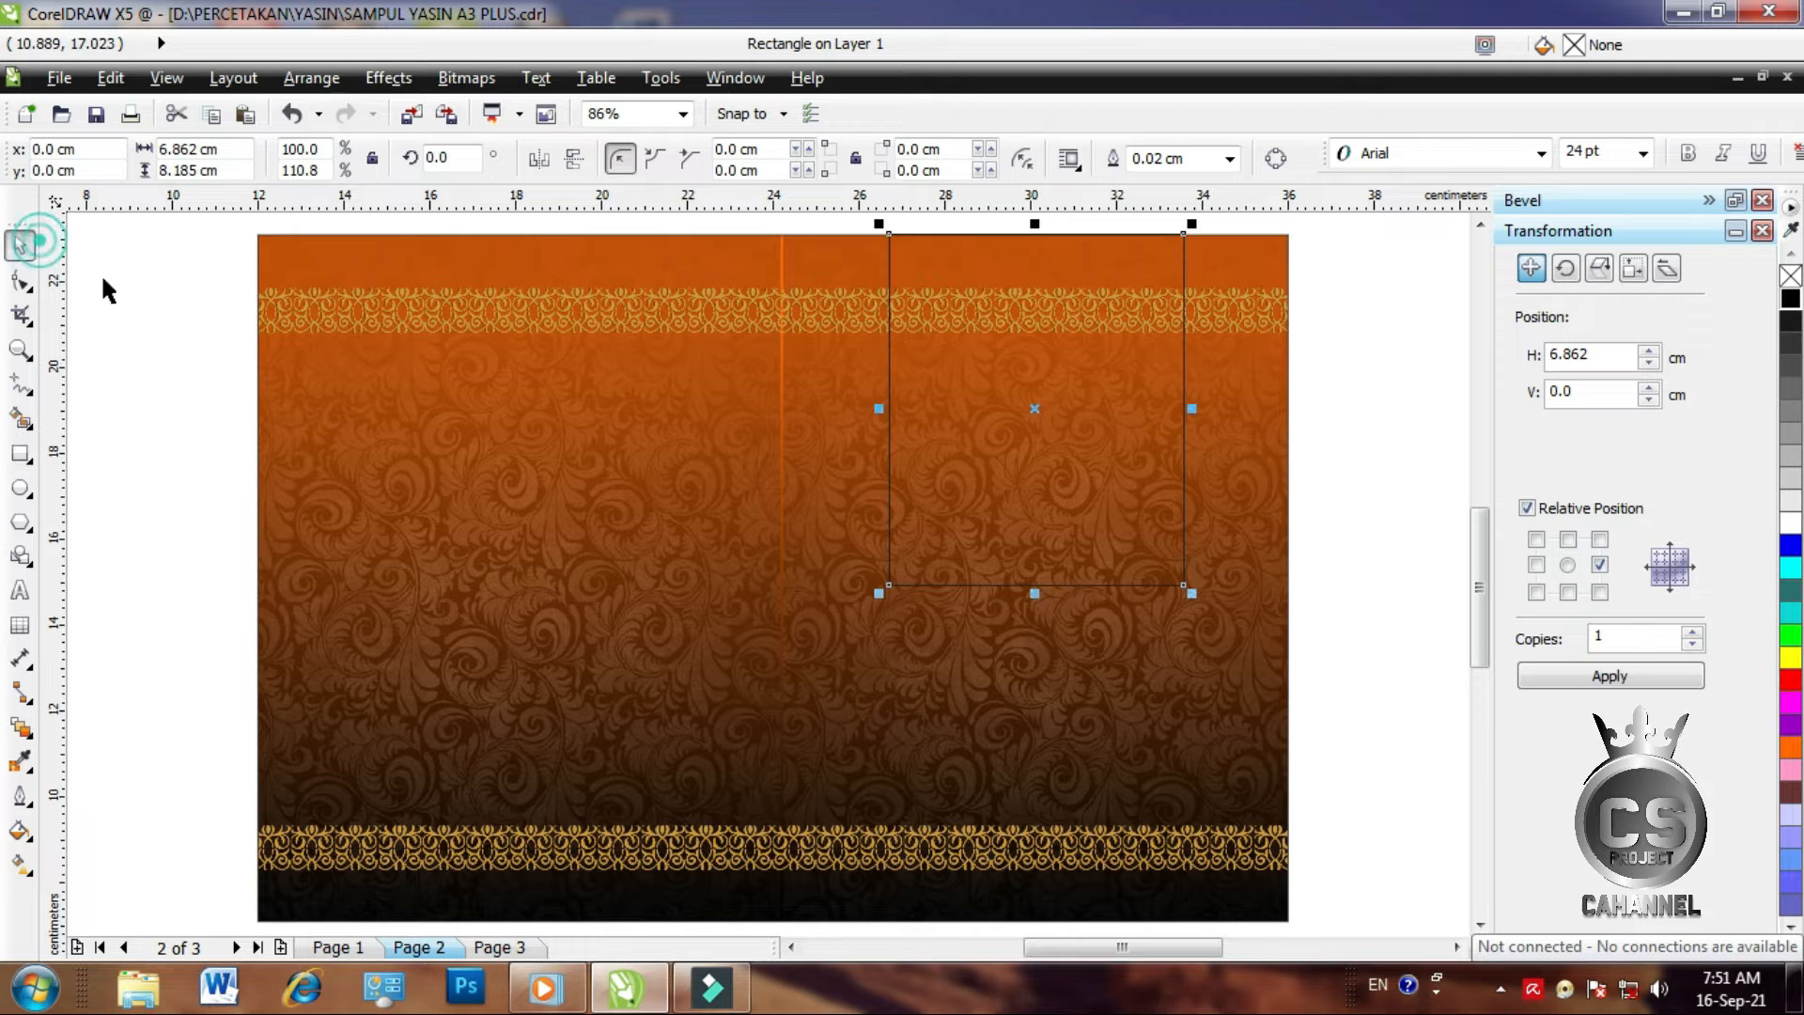
{"action": "left_click", "coordinate": [19, 488]}
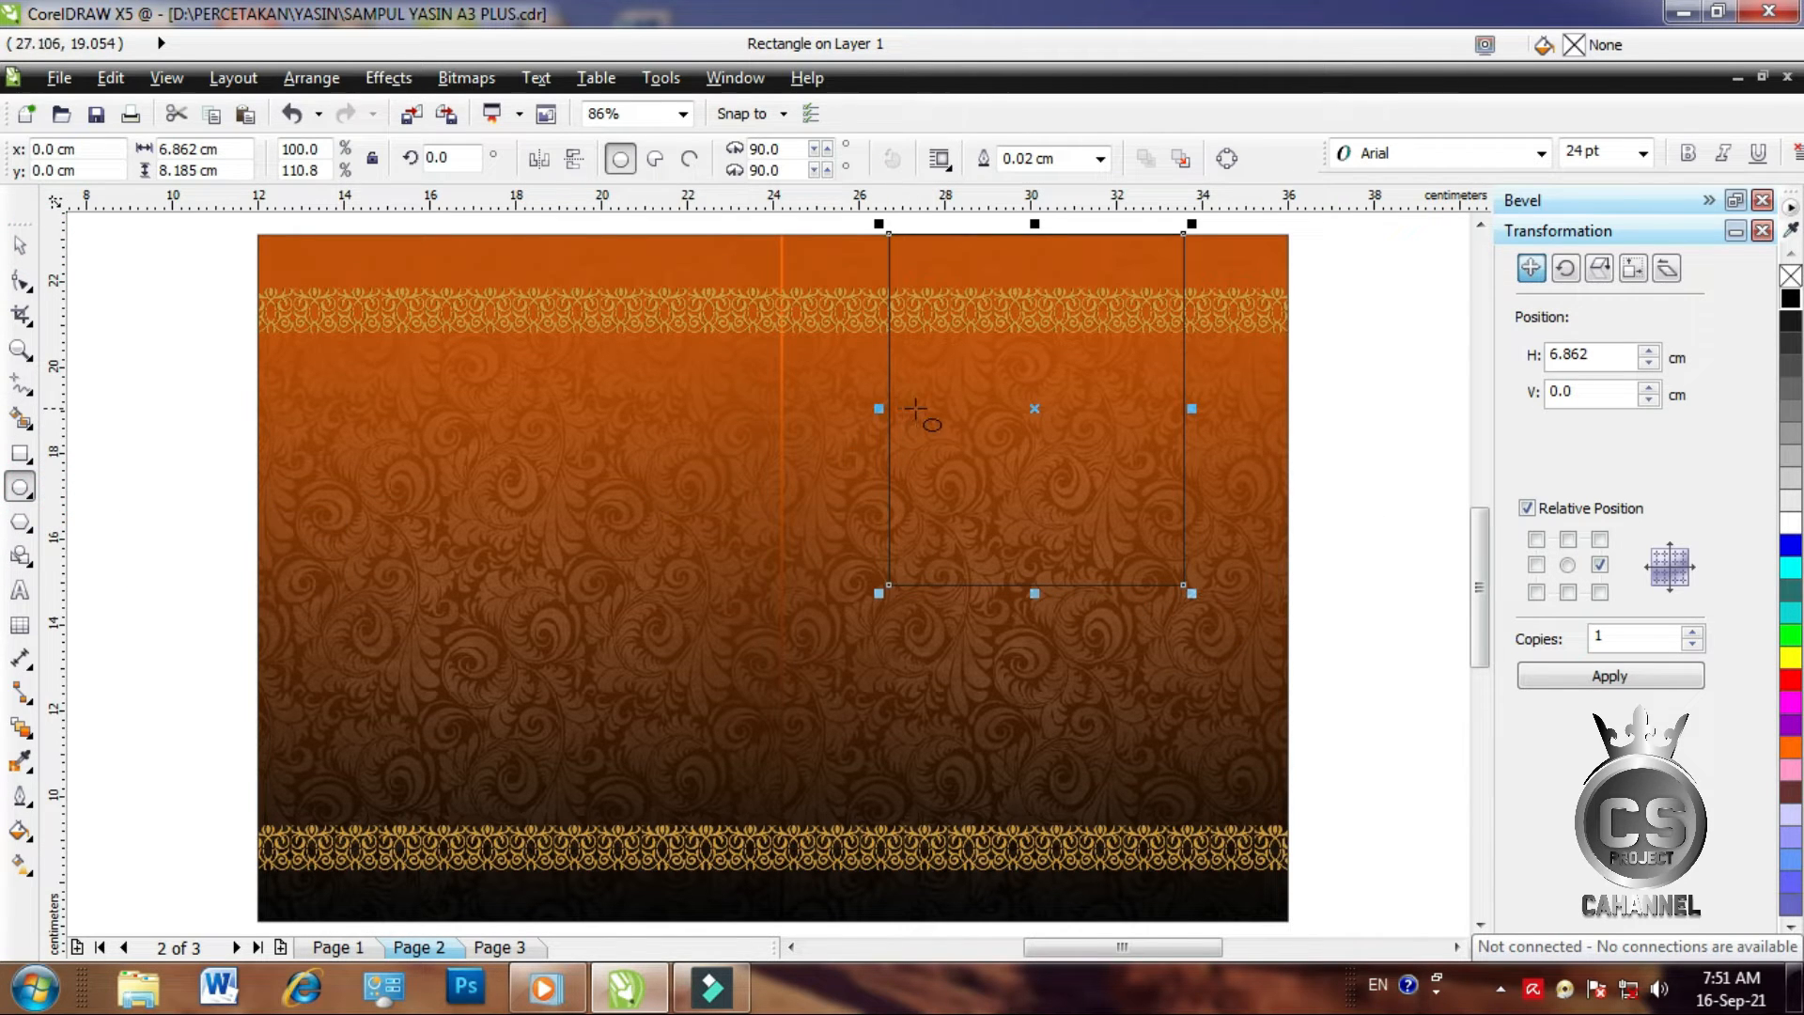
{"action": "left_click", "coordinate": [20, 245]}
{"action": "key", "text": "F4"}
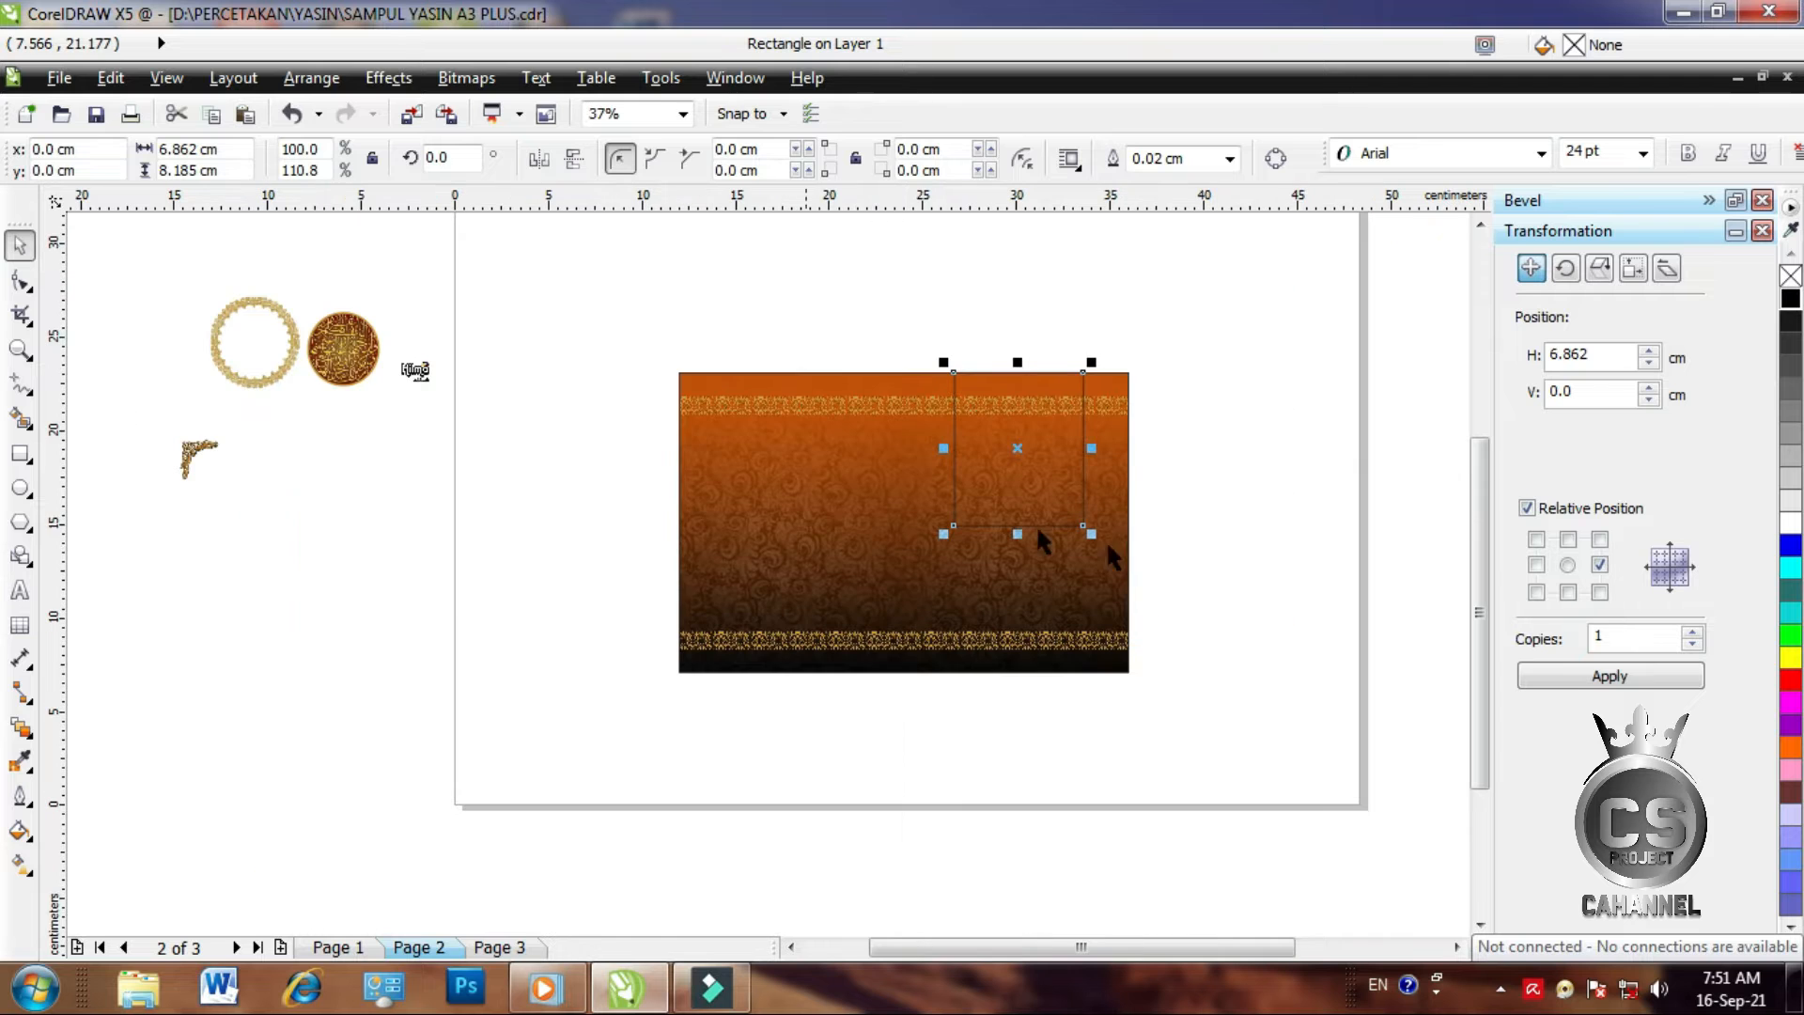
{"action": "left_click", "coordinate": [1456, 948]}
{"action": "left_click", "coordinate": [1456, 948]}
{"action": "scroll", "coordinate": [902, 441], "scroll_direction": "up", "scroll_amount": 1}
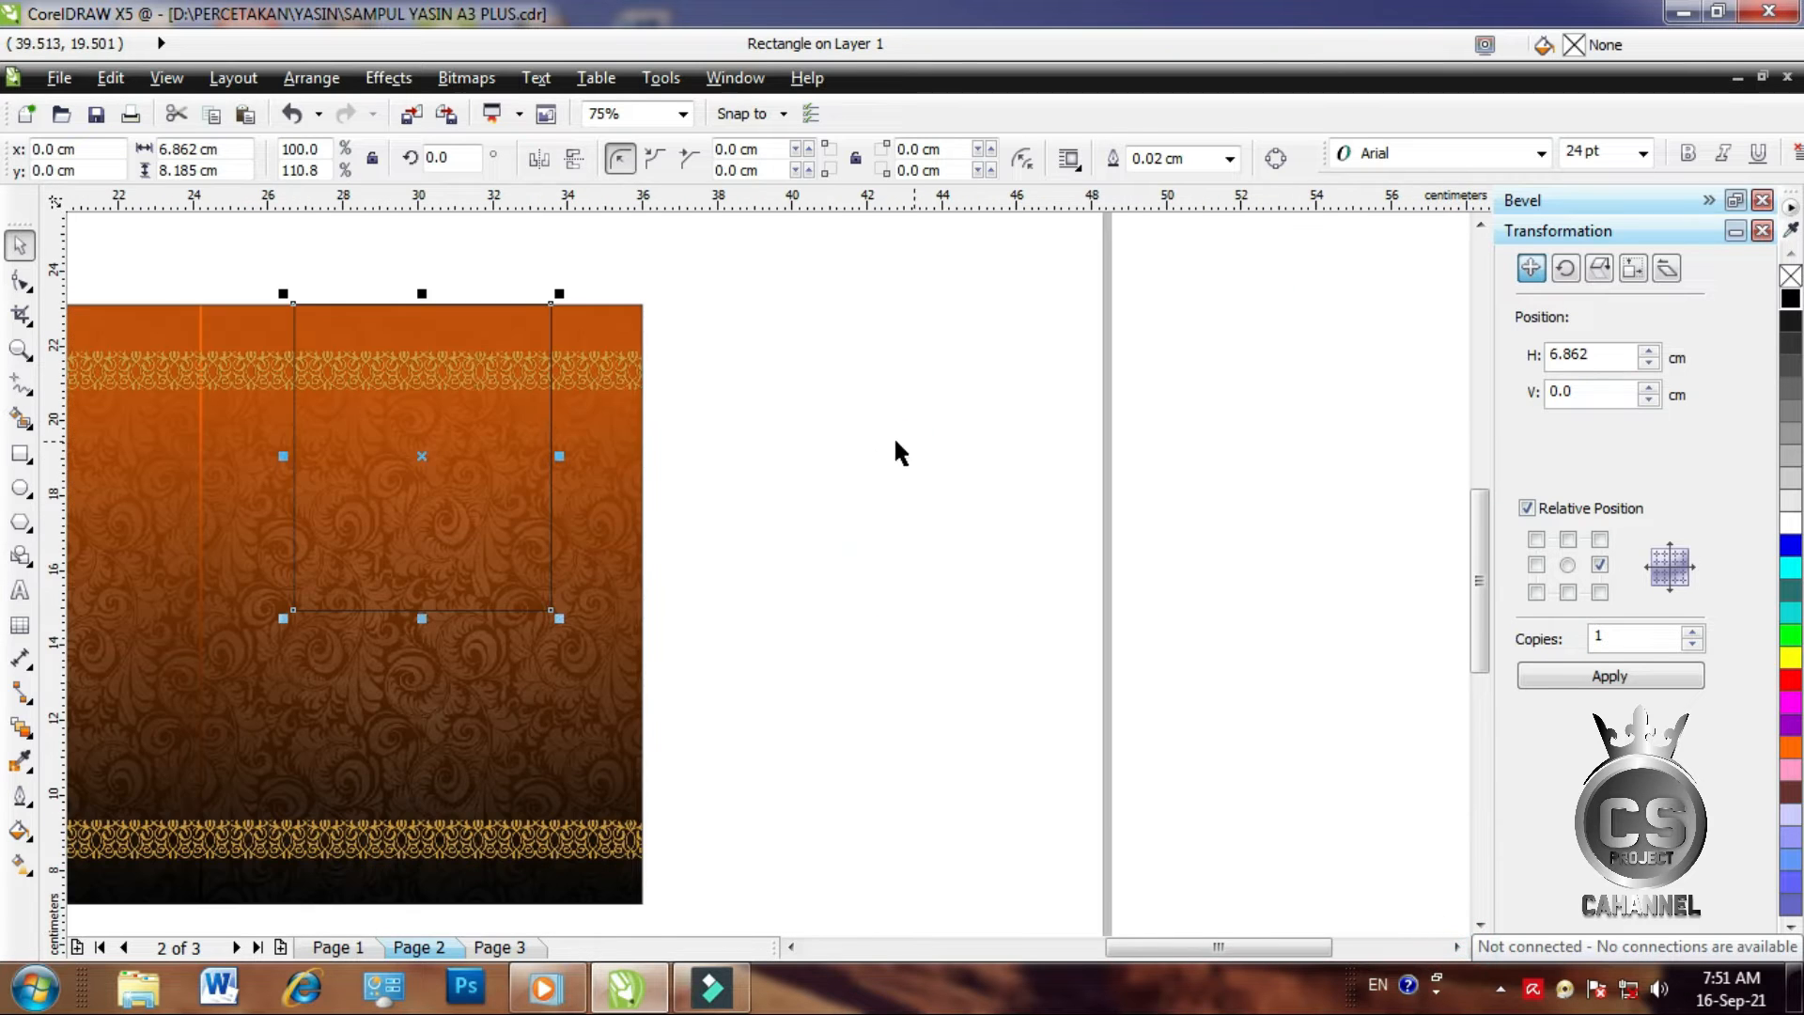
{"action": "left_click_drag", "start_coordinate": [410, 401], "coordinate": [865, 393]}
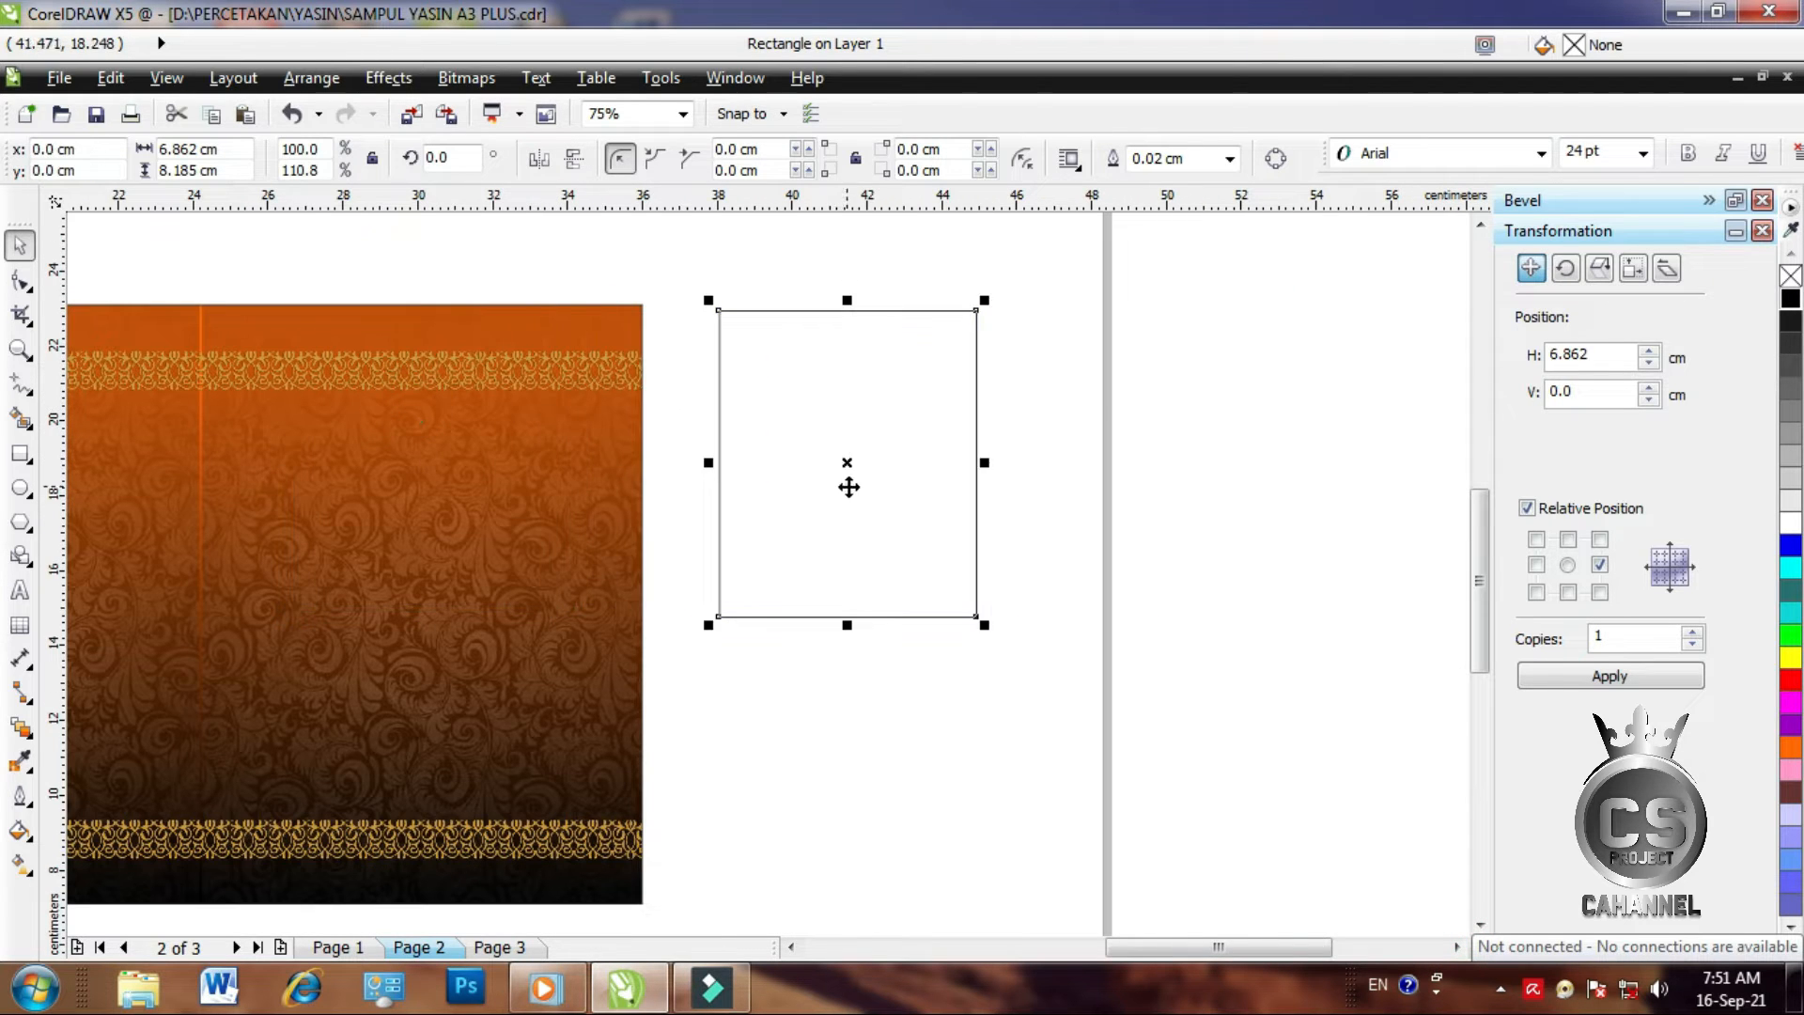
Draw a circle on the rectangle's bottom edge, centre it, and match its width
{"action": "left_click", "coordinate": [20, 488]}
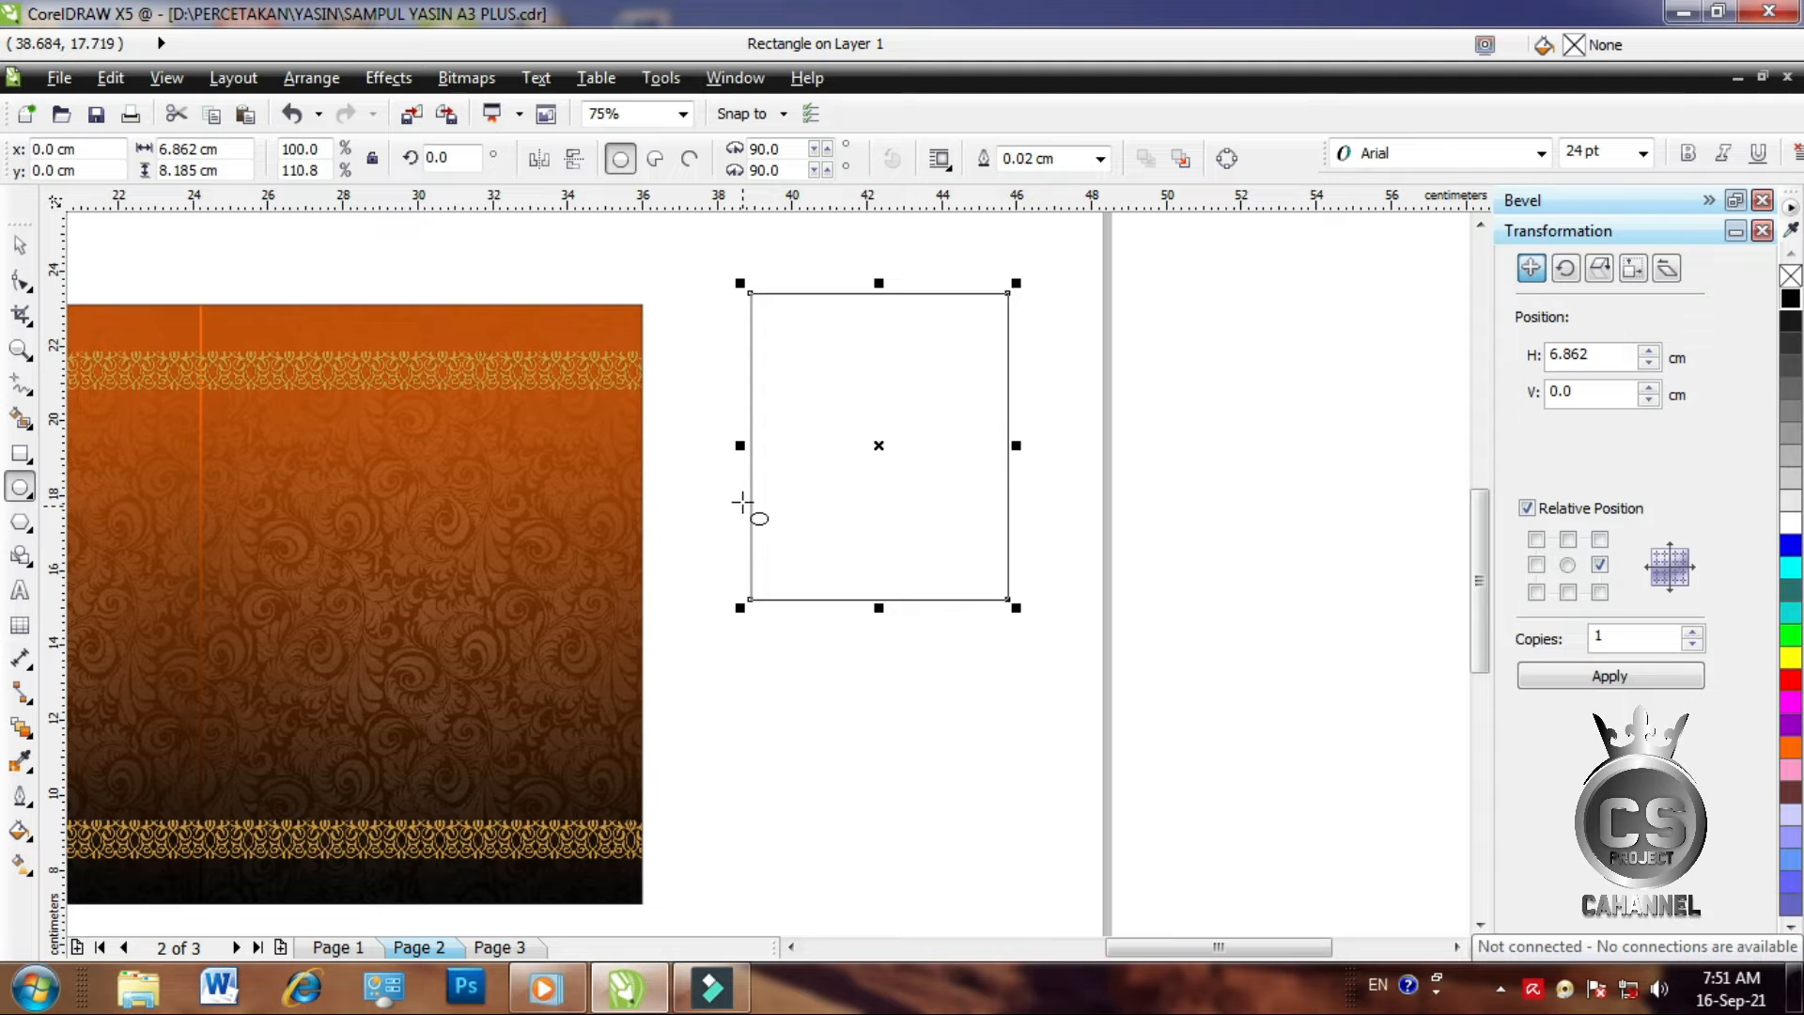
{"action": "left_click_drag", "start_coordinate": [753, 475], "coordinate": [951, 735]}
{"action": "left_click", "coordinate": [20, 245]}
{"action": "left_click", "coordinate": [1085, 561]}
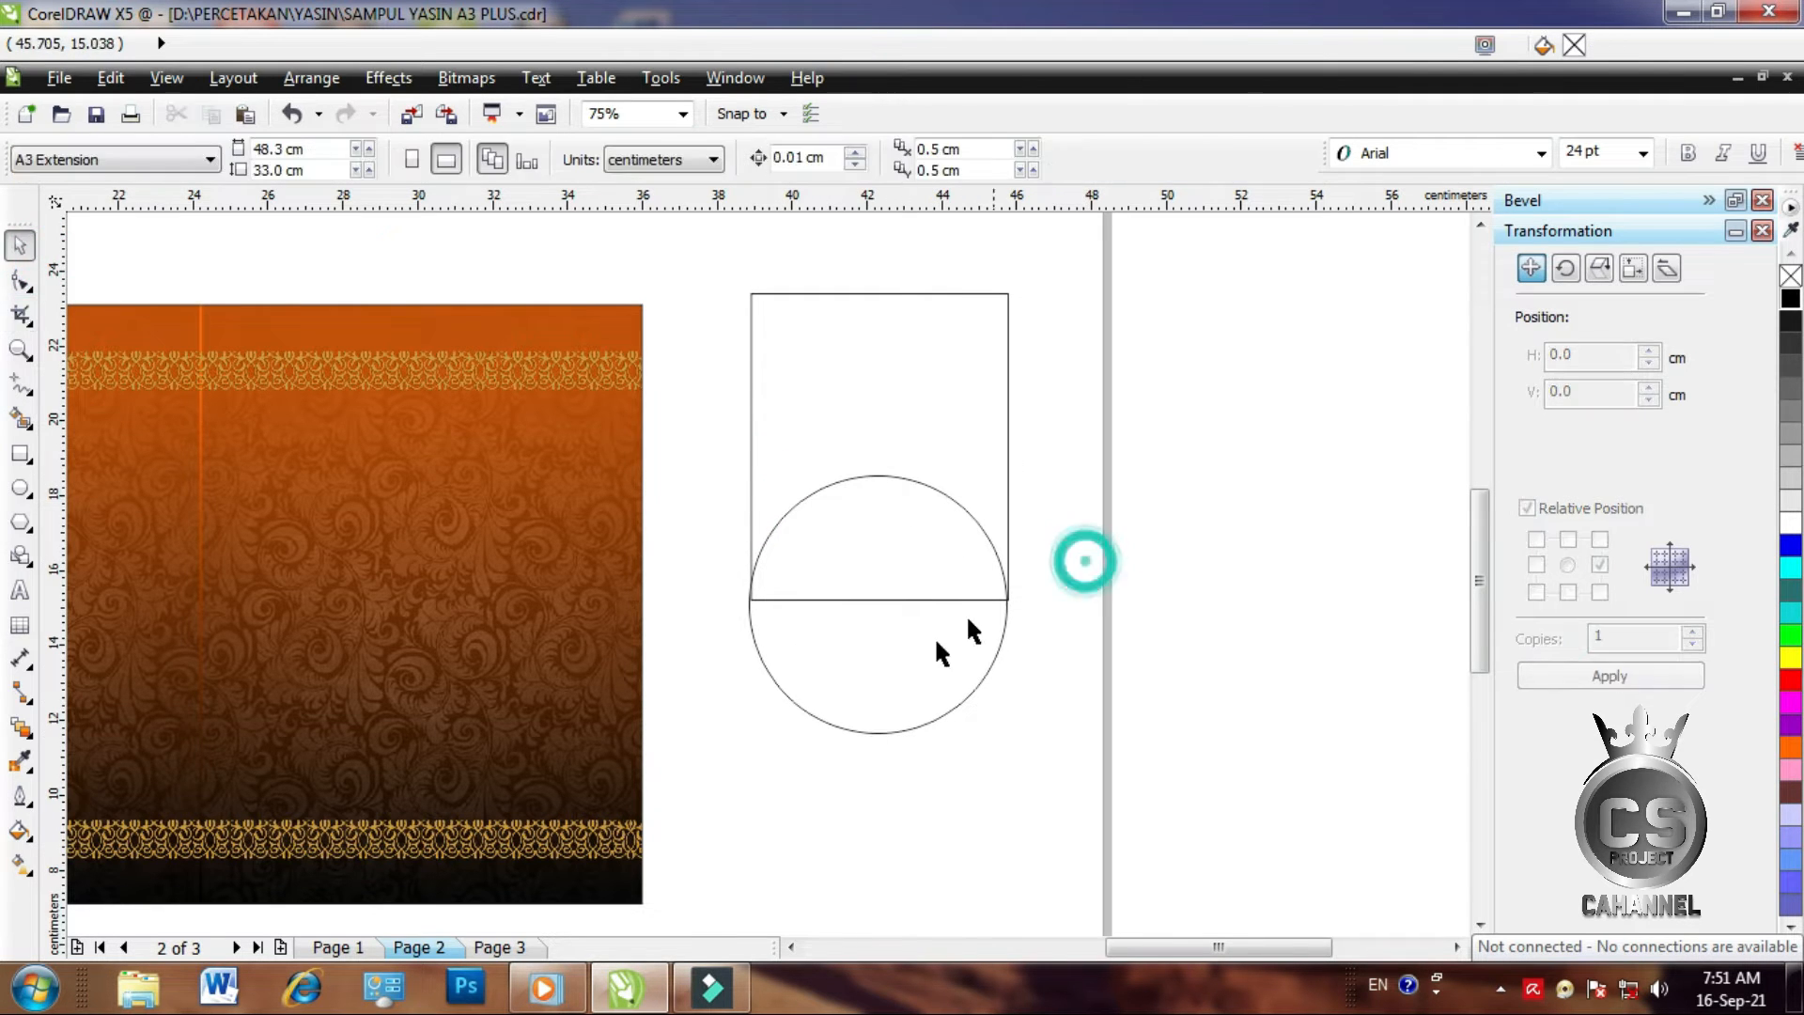
{"action": "scroll", "coordinate": [873, 684], "scroll_direction": "up", "scroll_amount": 2}
{"action": "left_click_drag", "start_coordinate": [876, 665], "coordinate": [877, 652]}
{"action": "left_click", "coordinate": [654, 273], "text": "shift"}
{"action": "key", "text": "c"}
{"action": "left_click", "coordinate": [1203, 680]}
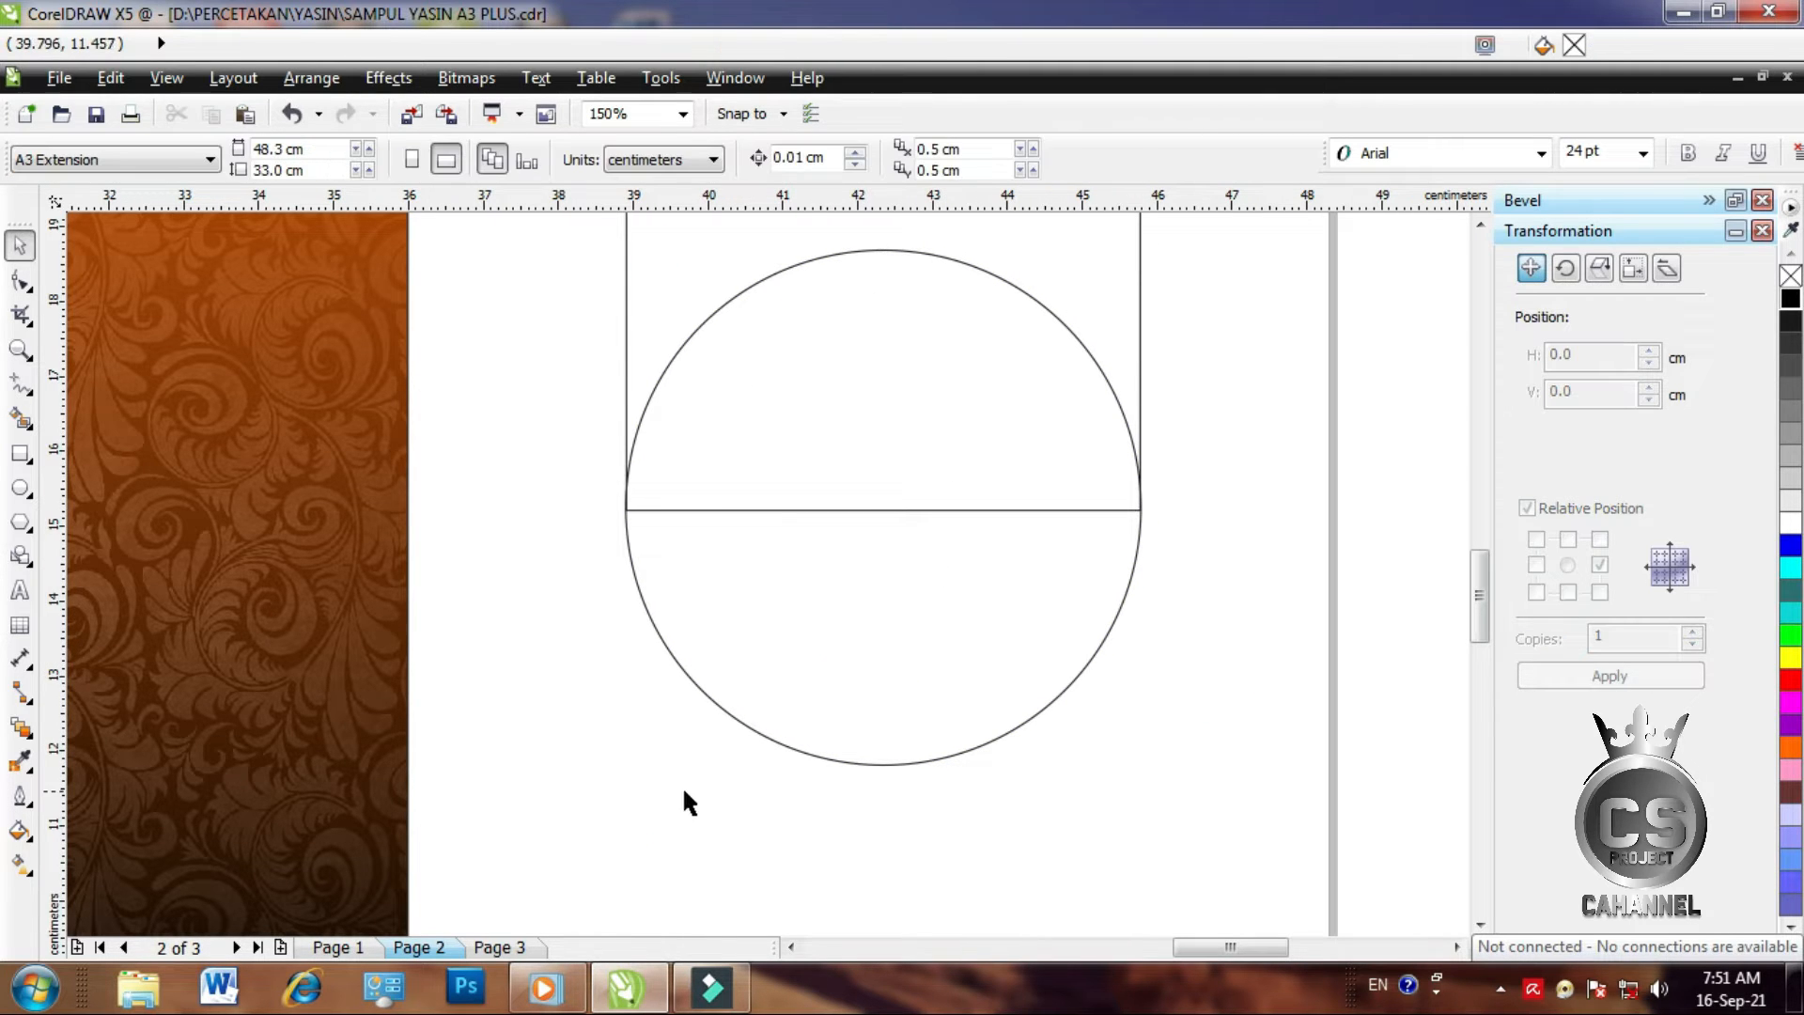
{"action": "left_click", "coordinate": [725, 605]}
{"action": "scroll", "coordinate": [634, 523], "scroll_direction": "up", "scroll_amount": 2}
{"action": "scroll", "coordinate": [606, 552], "scroll_direction": "down", "scroll_amount": 4}
{"action": "left_click_drag", "start_coordinate": [581, 538], "coordinate": [584, 535]}
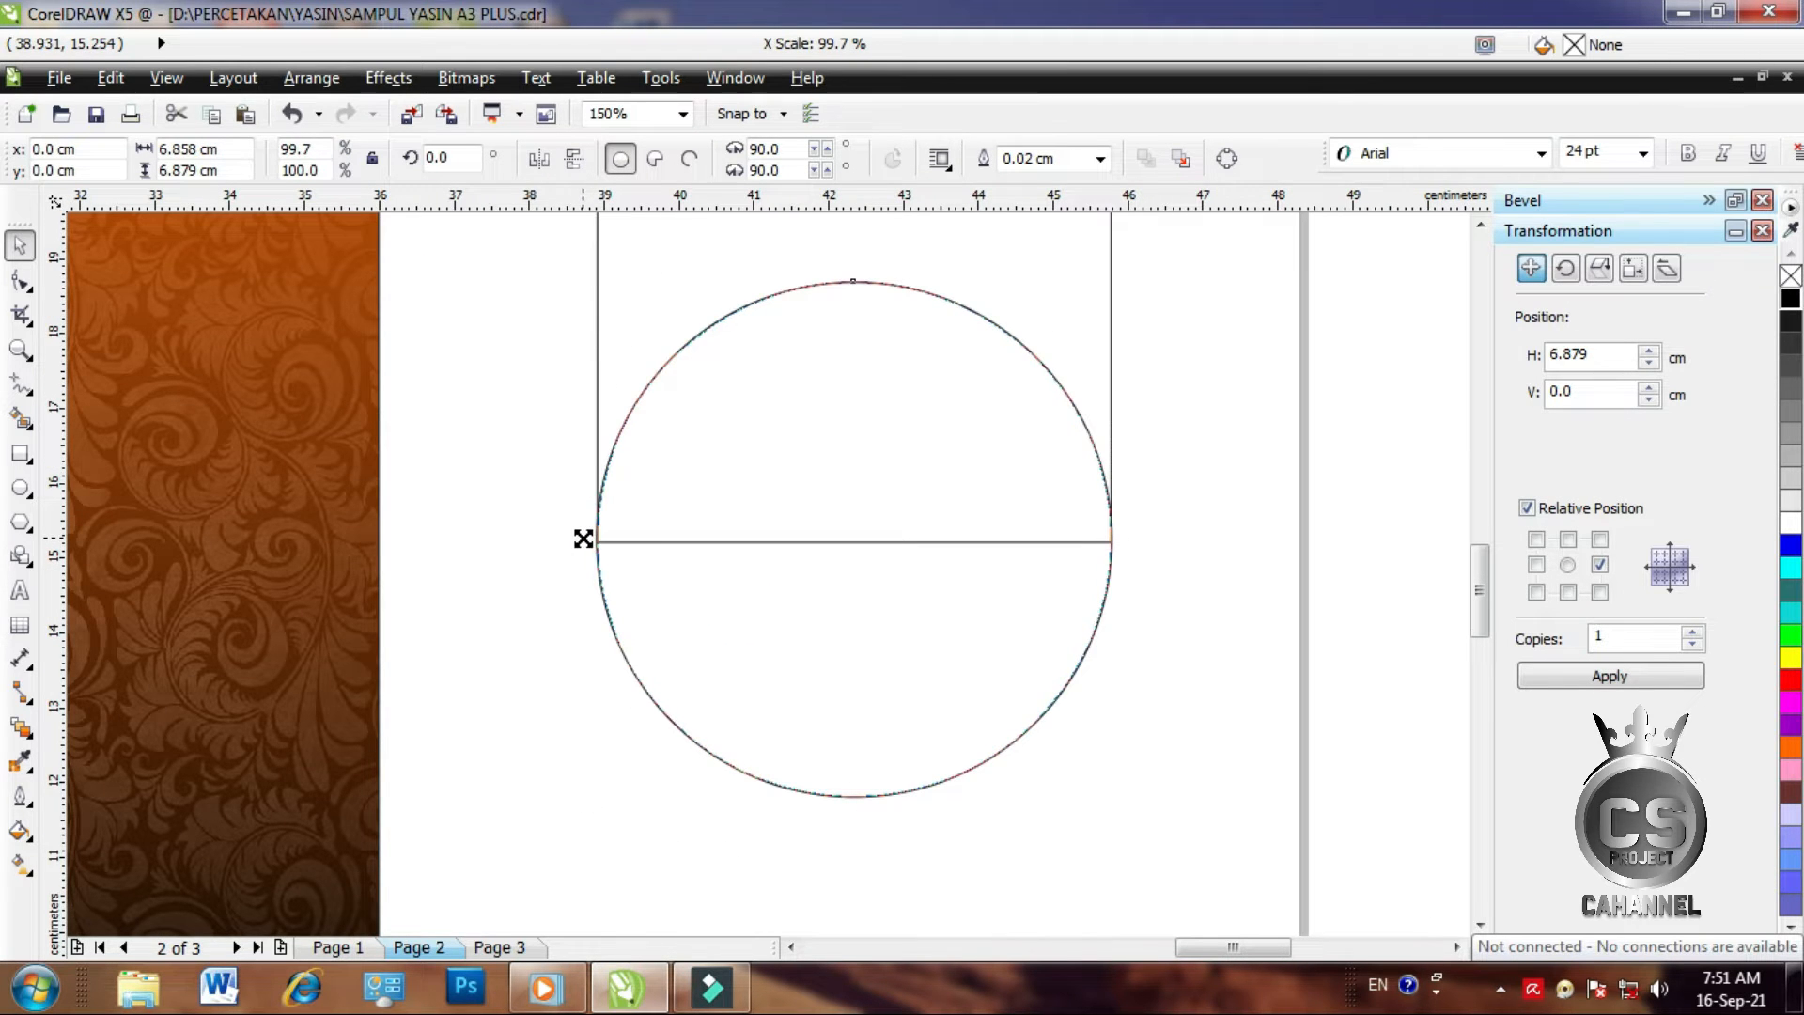
{"action": "scroll", "coordinate": [834, 670], "scroll_direction": "down", "scroll_amount": 2}
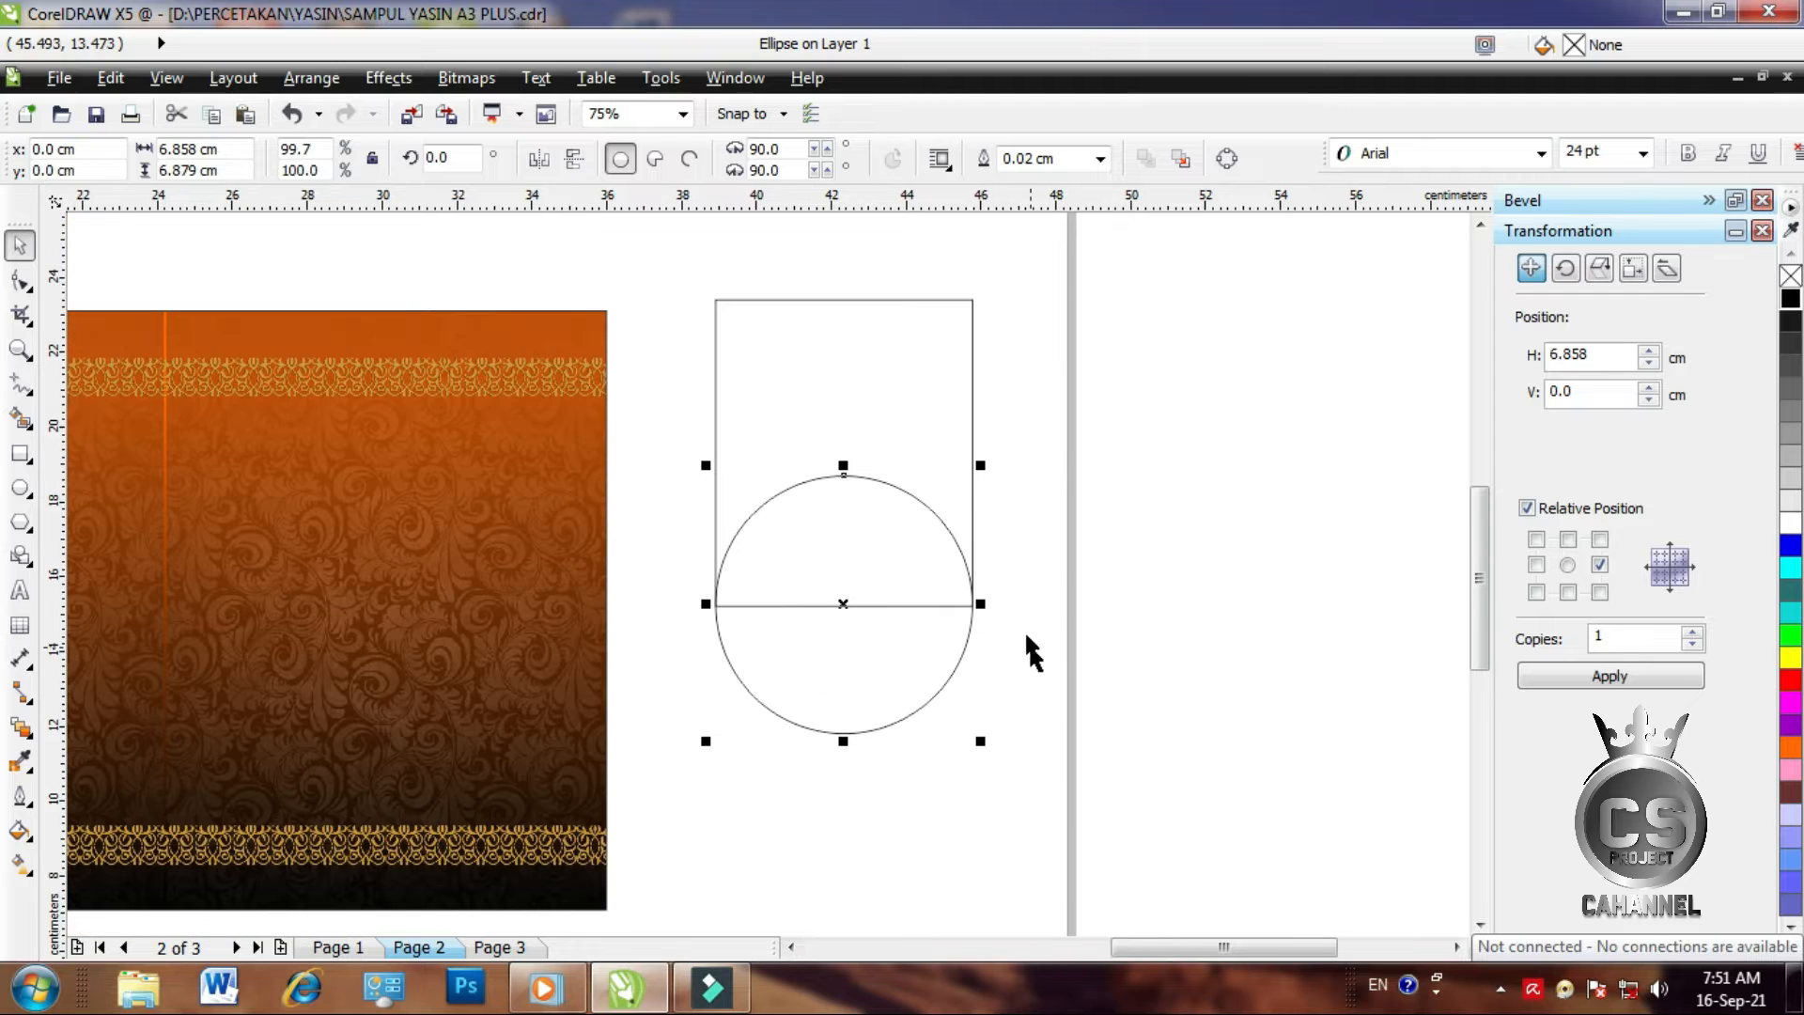
Weld the rectangle and circle into one round-bottomed shape, about 6.86 × 11.59 cm
{"action": "left_click", "coordinate": [882, 403], "text": "shift"}
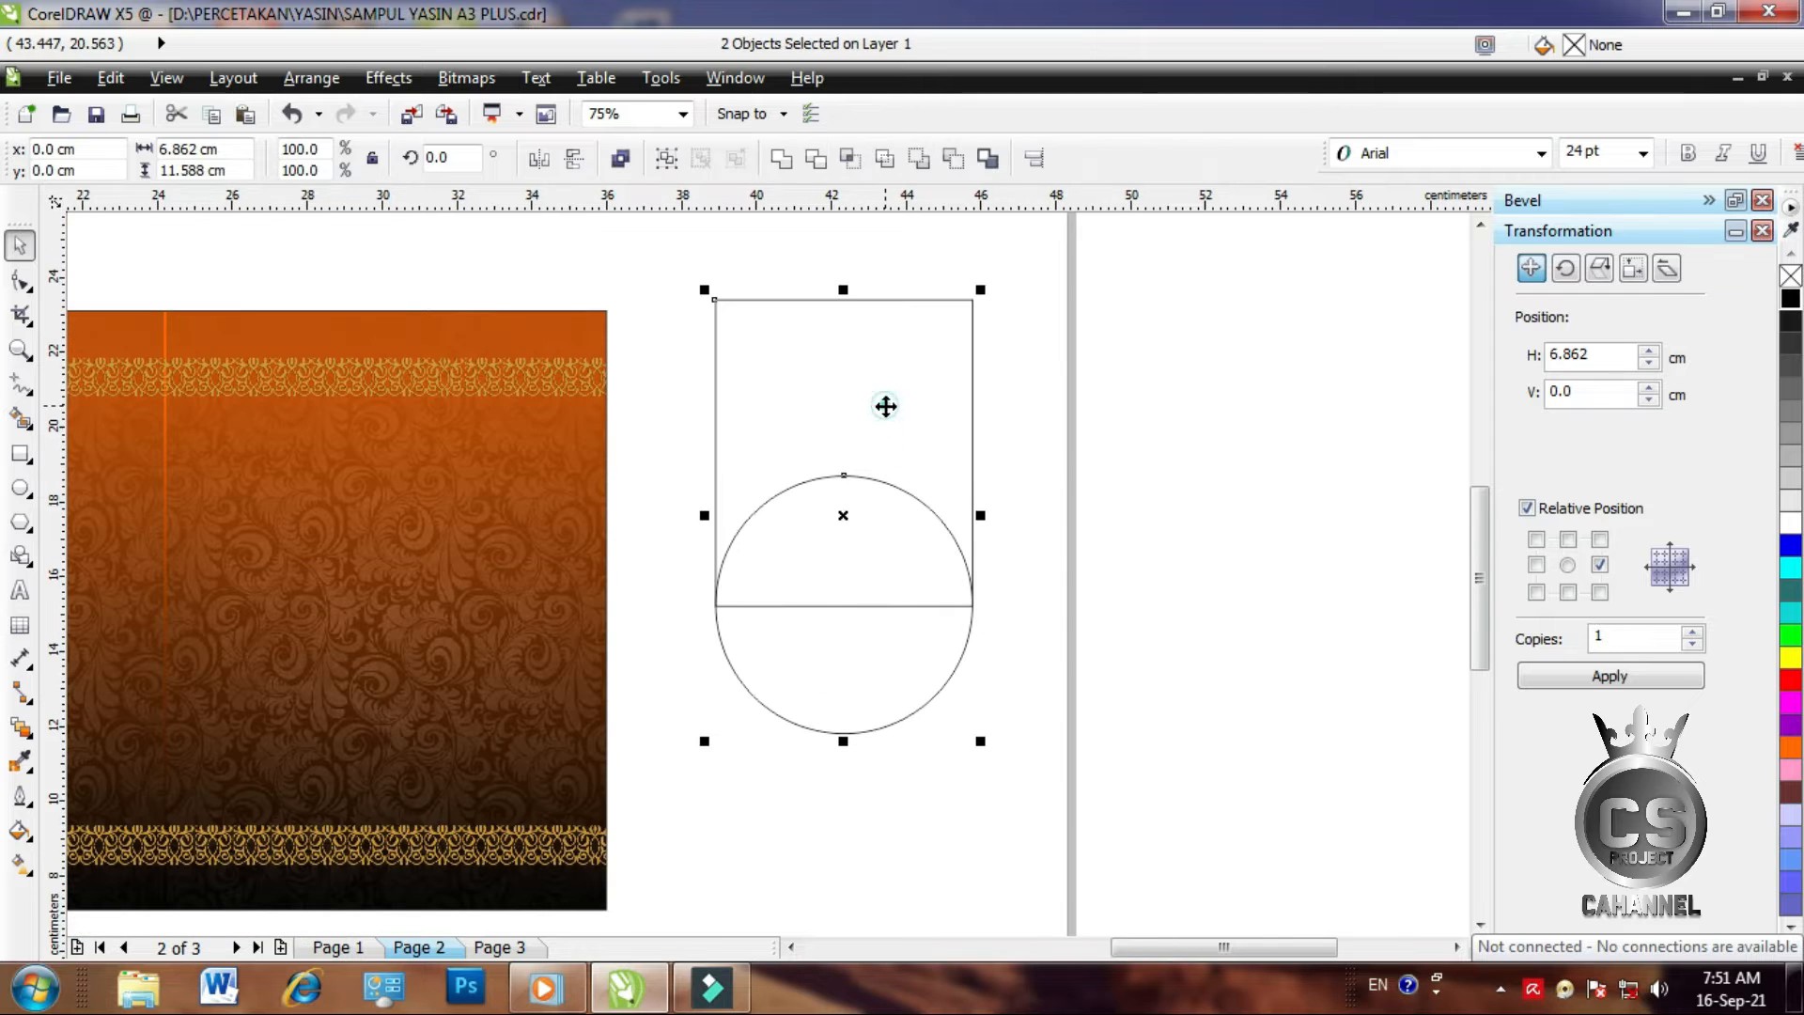
{"action": "left_click", "coordinate": [776, 159]}
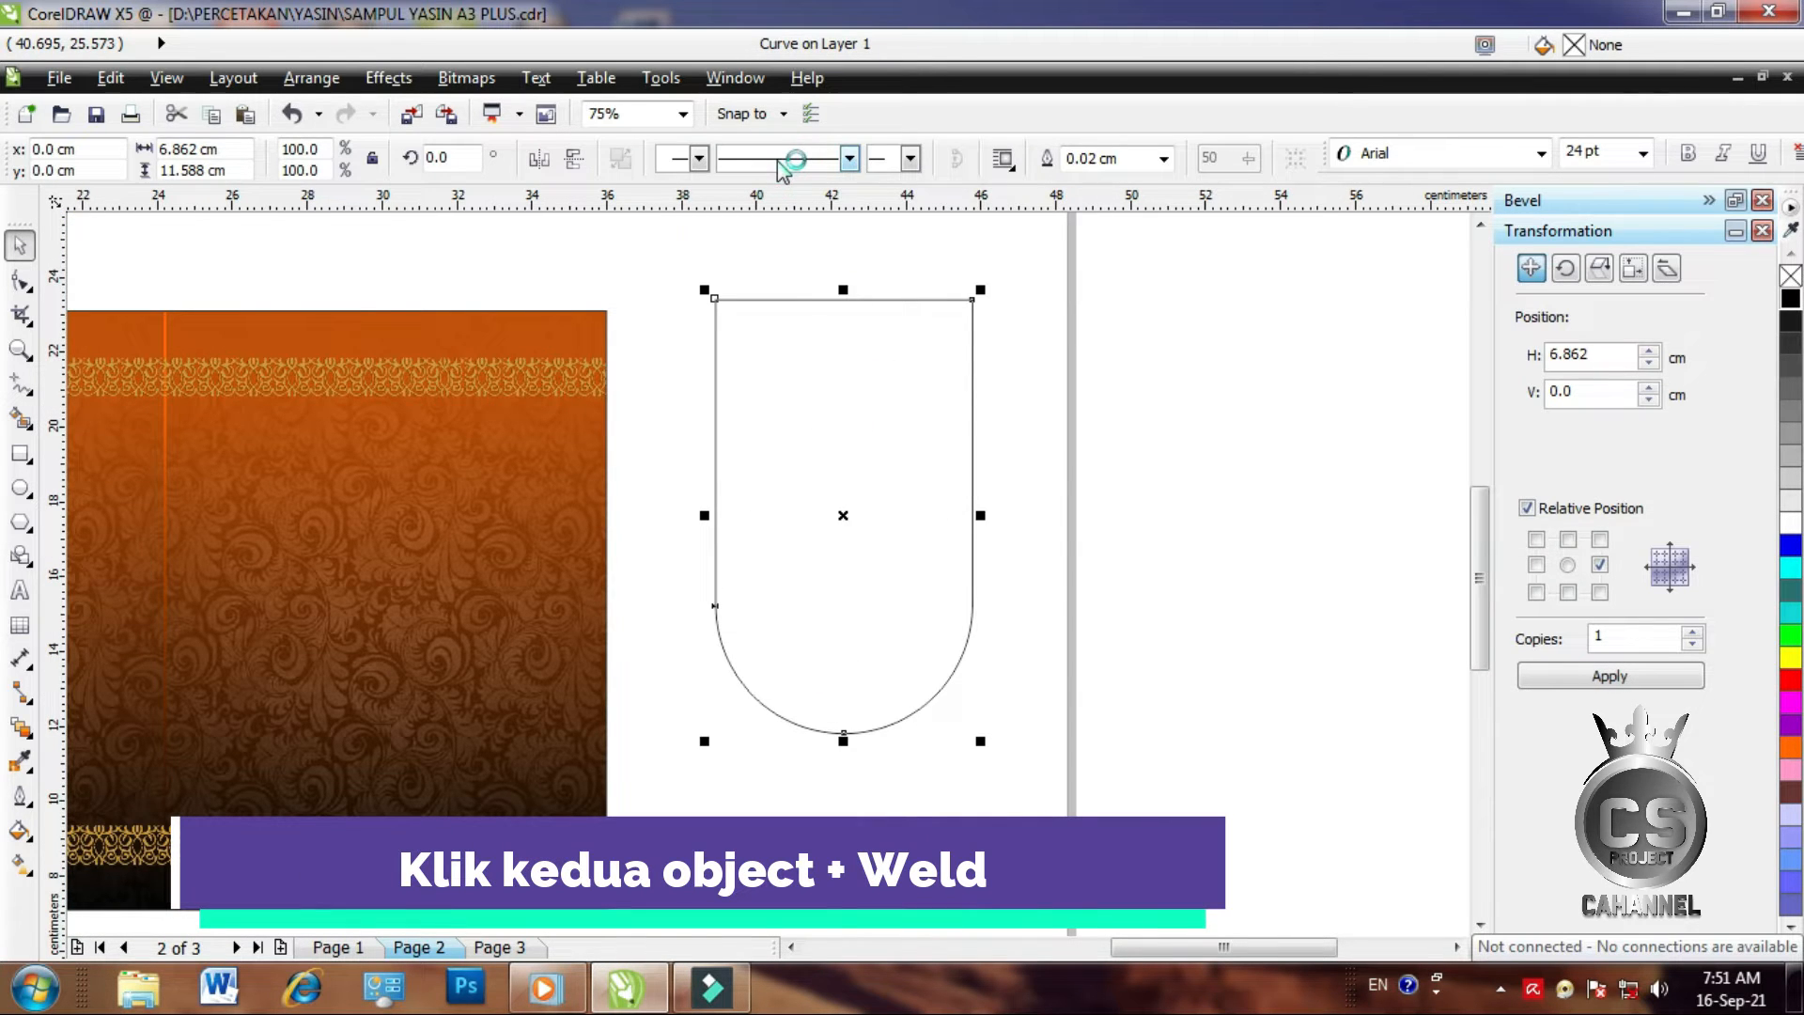
{"action": "left_click", "coordinate": [1220, 515]}
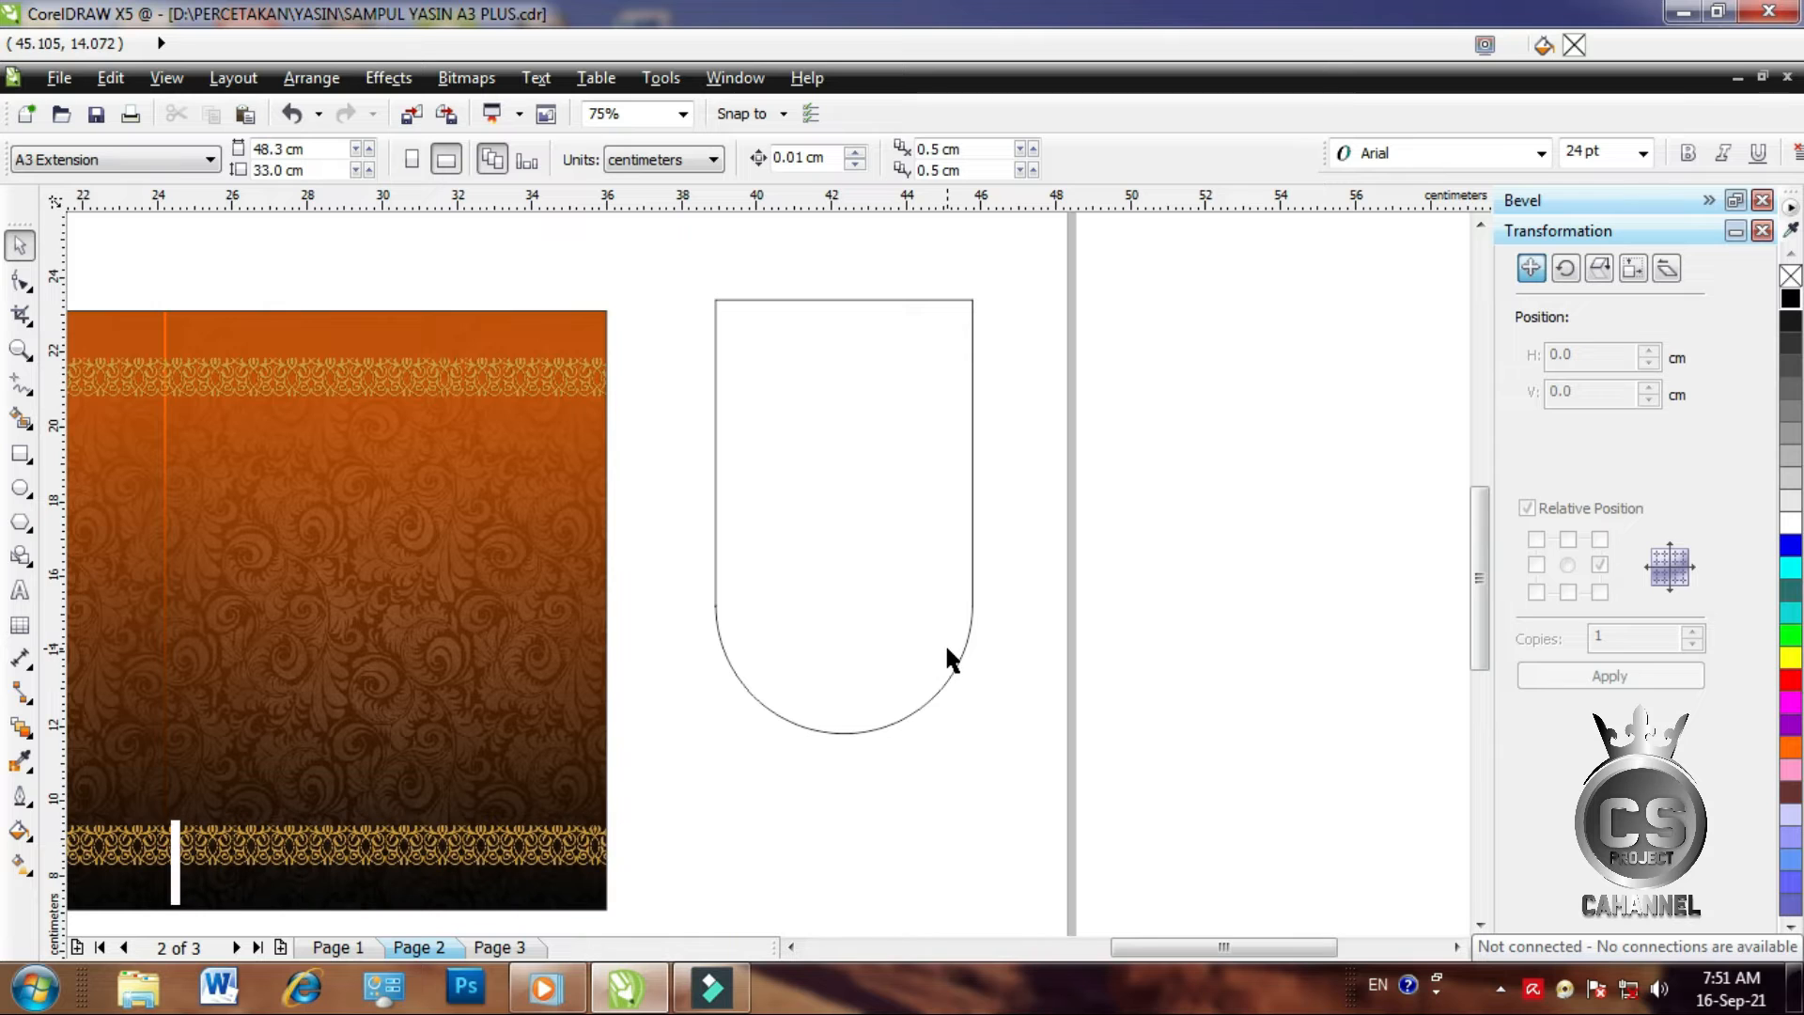
{"action": "left_click", "coordinate": [790, 946]}
{"action": "left_click", "coordinate": [790, 946]}
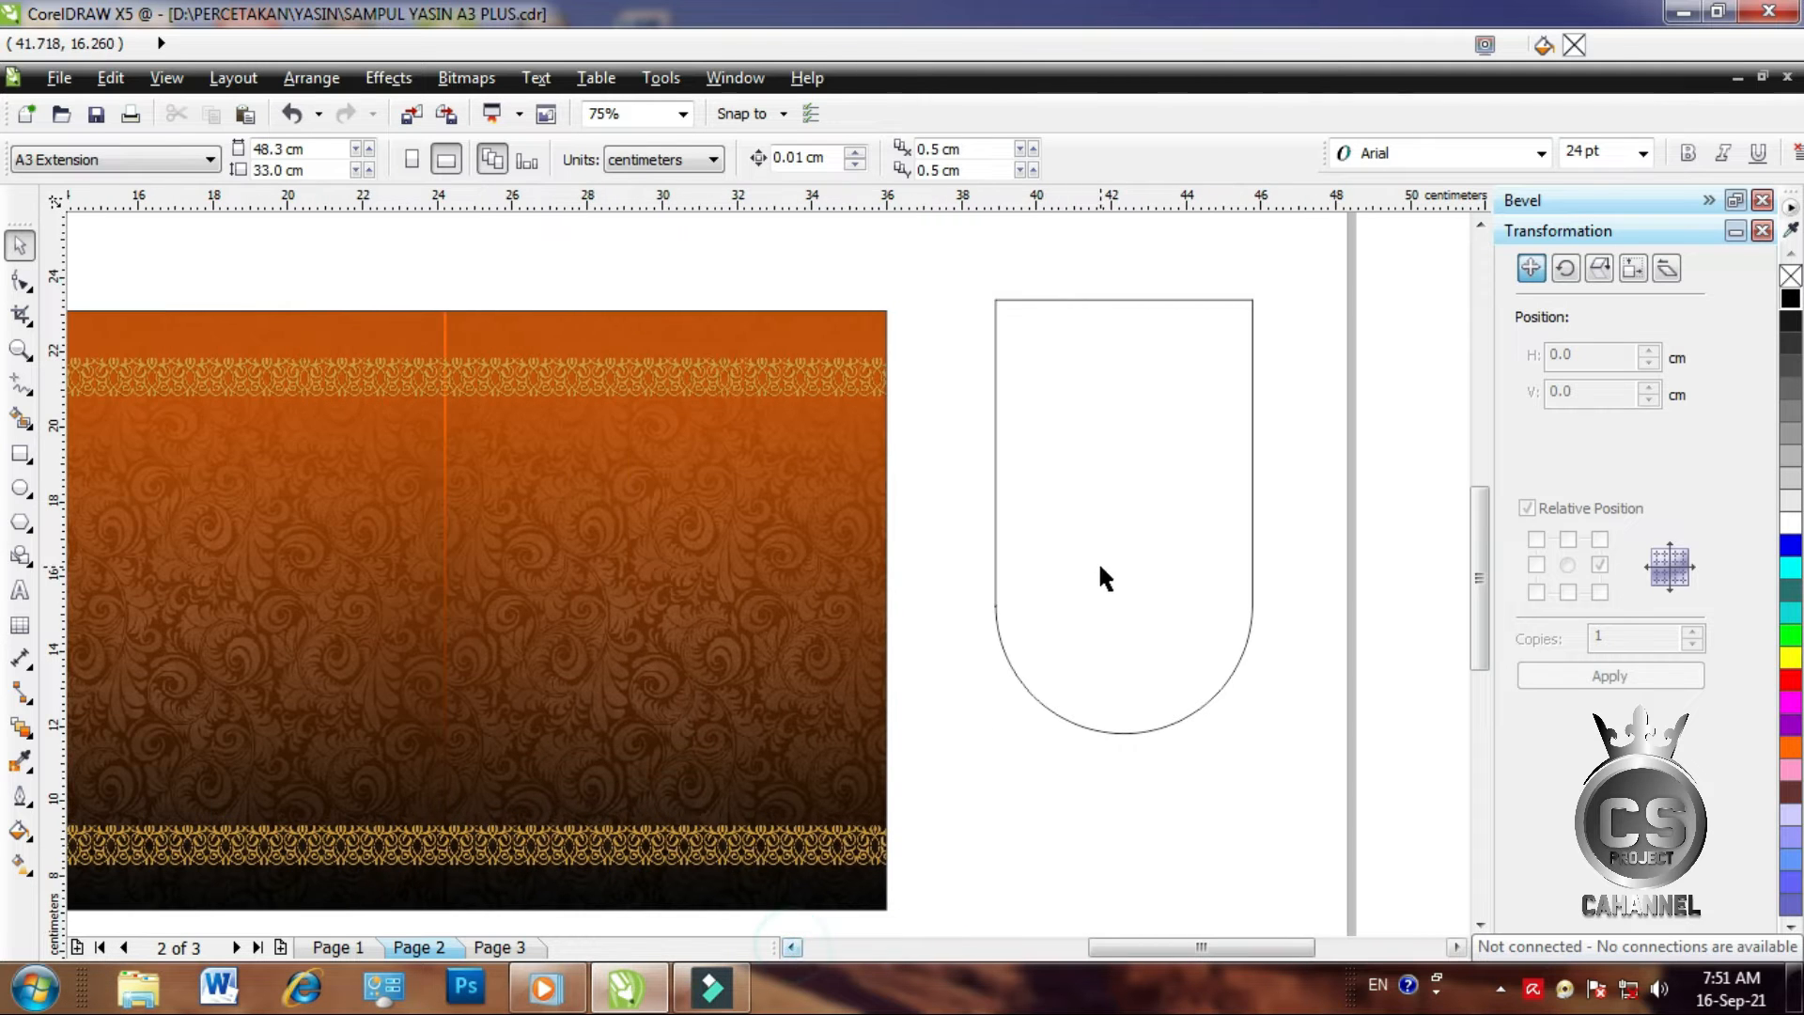
Move the rounded shape to the cover's top edge, resize it to 6.301 × 9.529 cm, and open Fountain Fill
{"action": "left_click", "coordinate": [1186, 584]}
{"action": "left_click_drag", "start_coordinate": [1187, 584], "coordinate": [731, 516]}
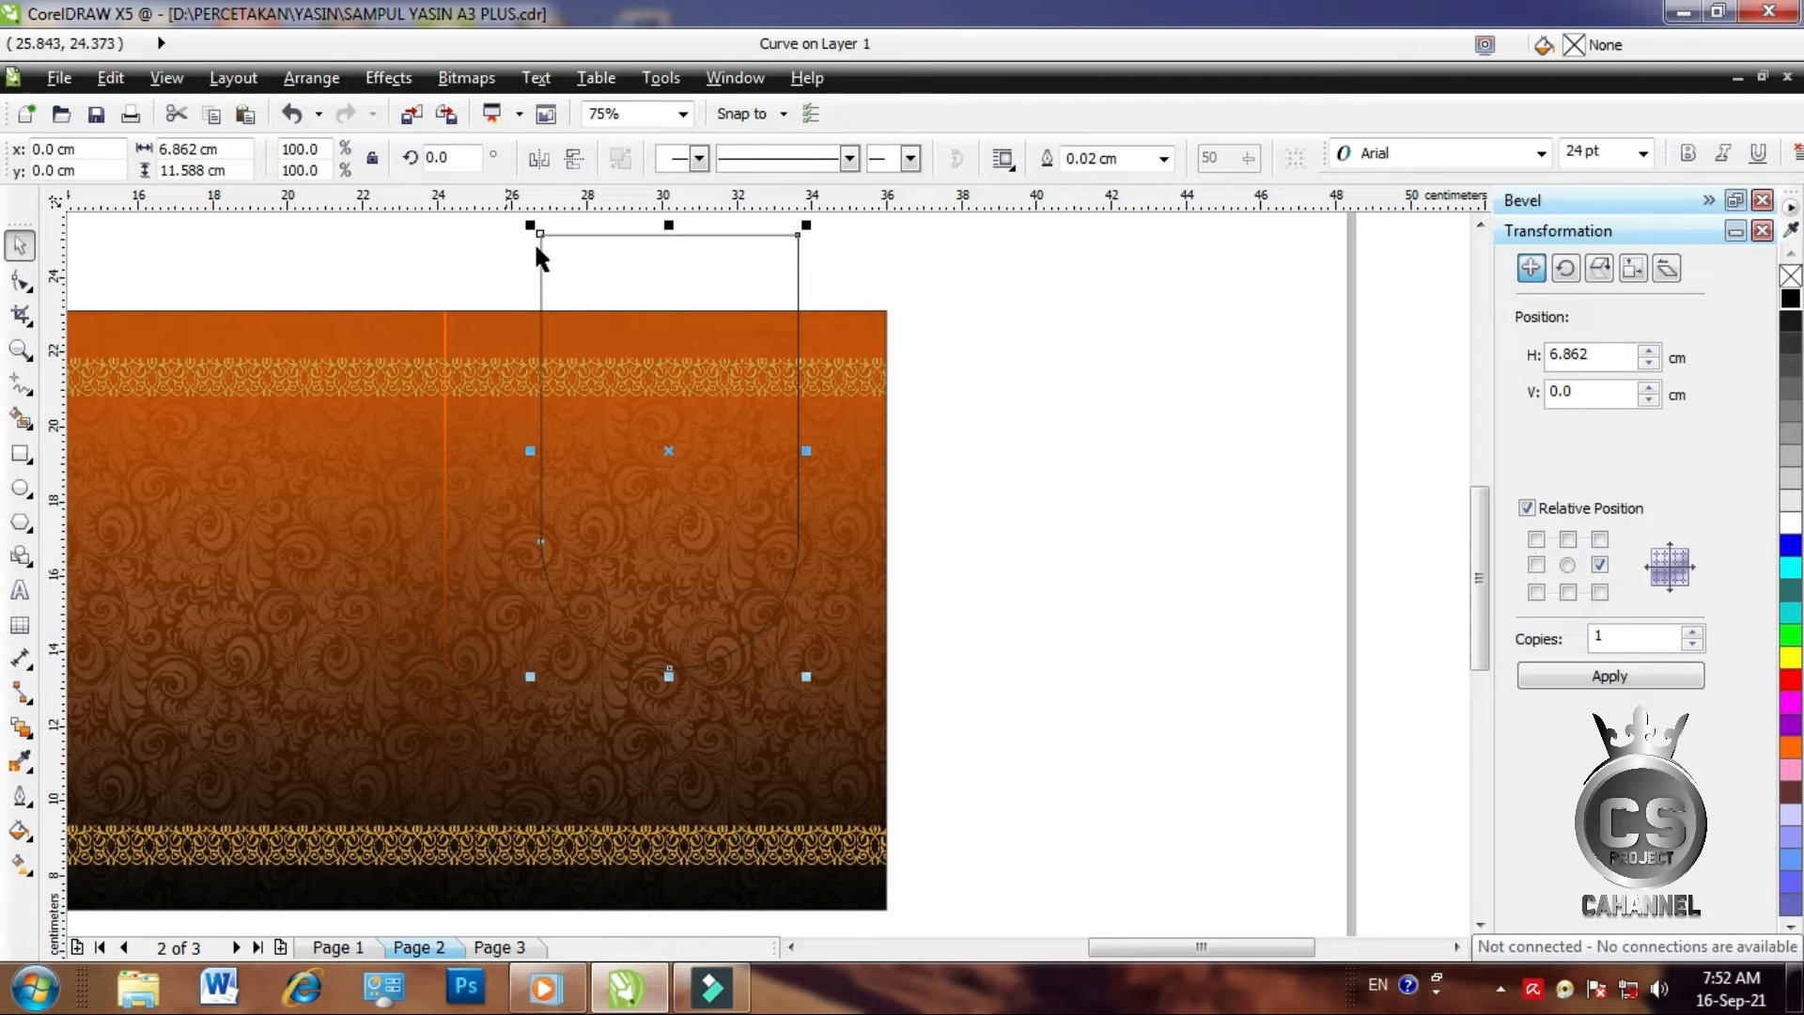
{"action": "left_click_drag", "start_coordinate": [667, 227], "coordinate": [670, 305]}
{"action": "left_click_drag", "start_coordinate": [808, 486], "coordinate": [805, 495]}
{"action": "left_click", "coordinate": [1037, 460]}
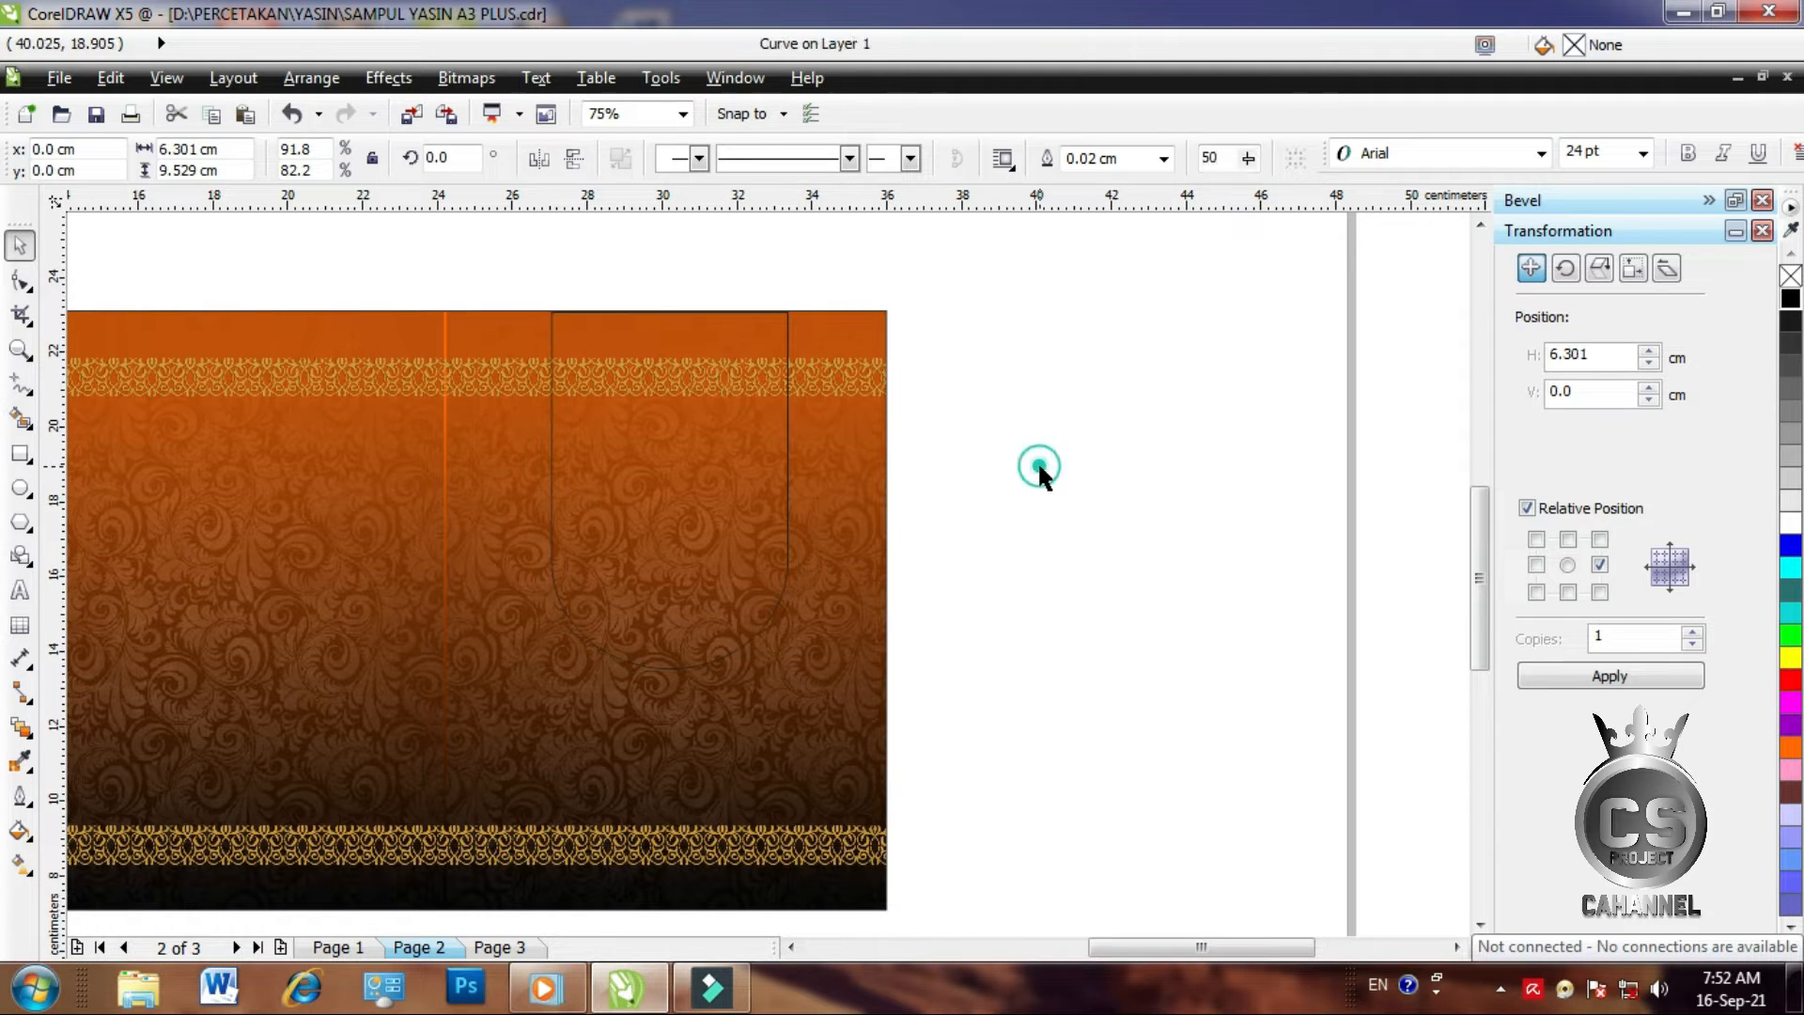
{"action": "left_click", "coordinate": [735, 510]}
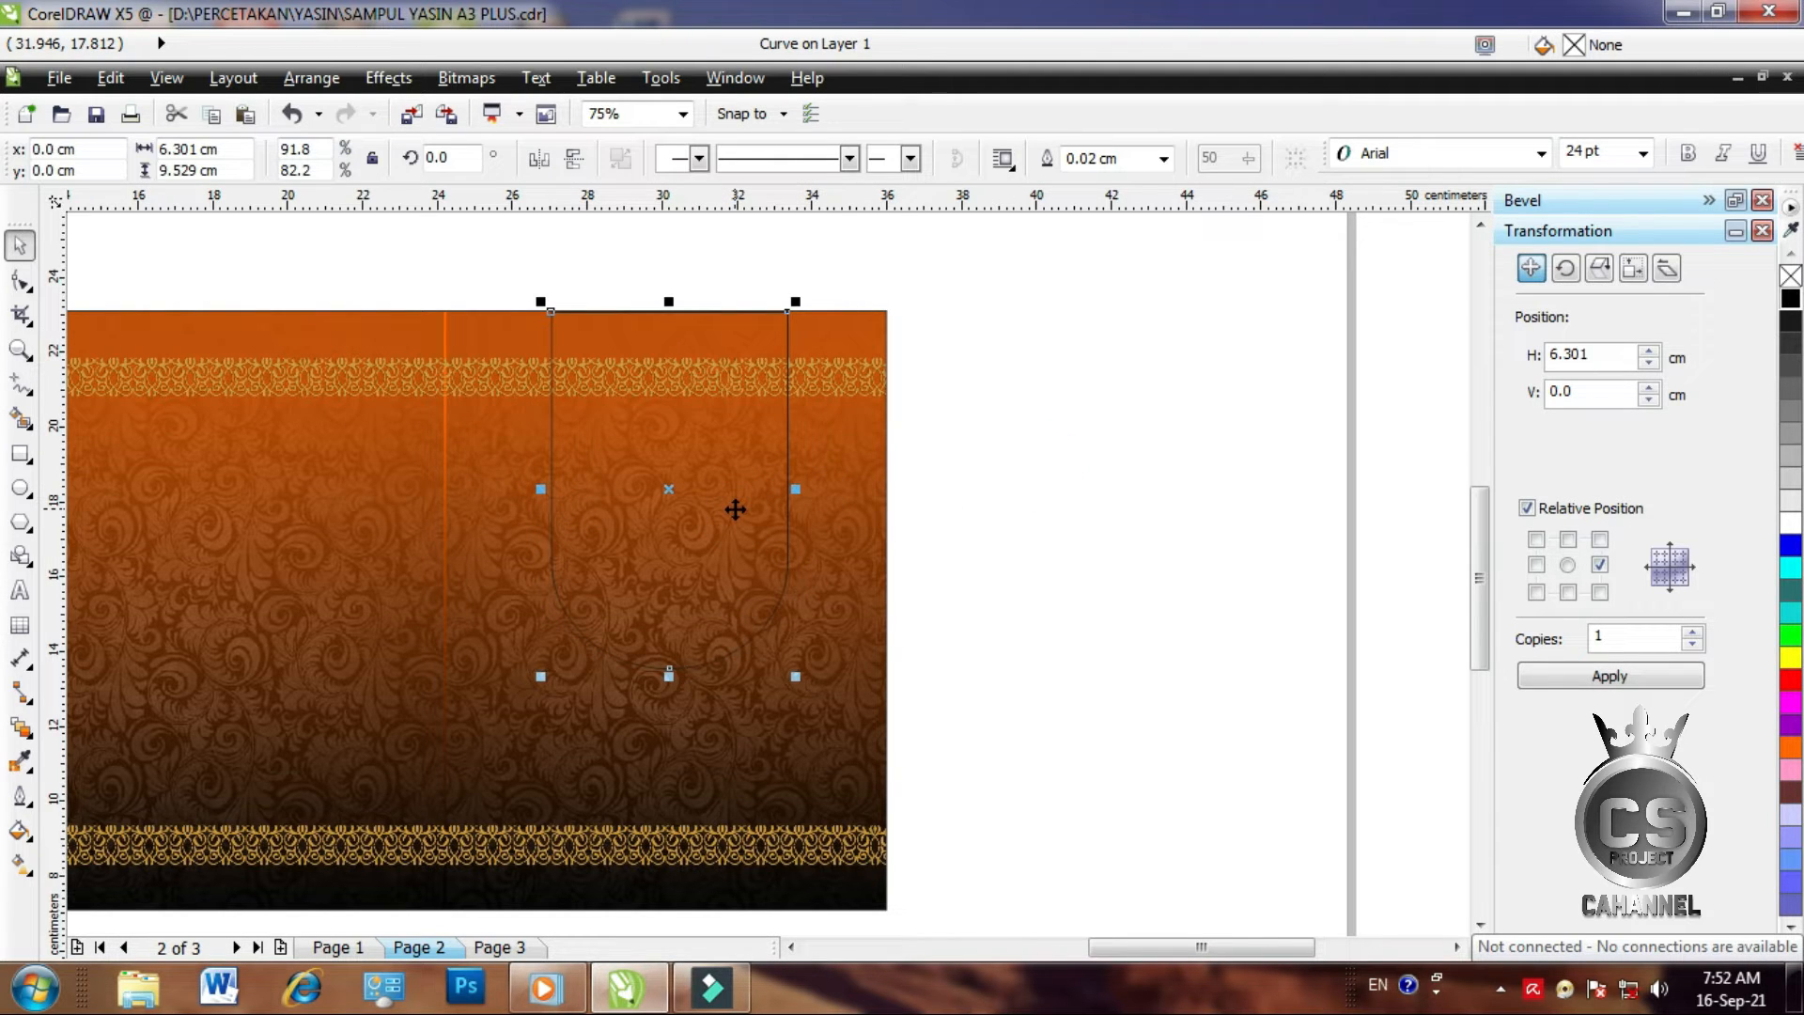
{"action": "left_click", "coordinate": [19, 831]}
{"action": "left_click", "coordinate": [155, 671]}
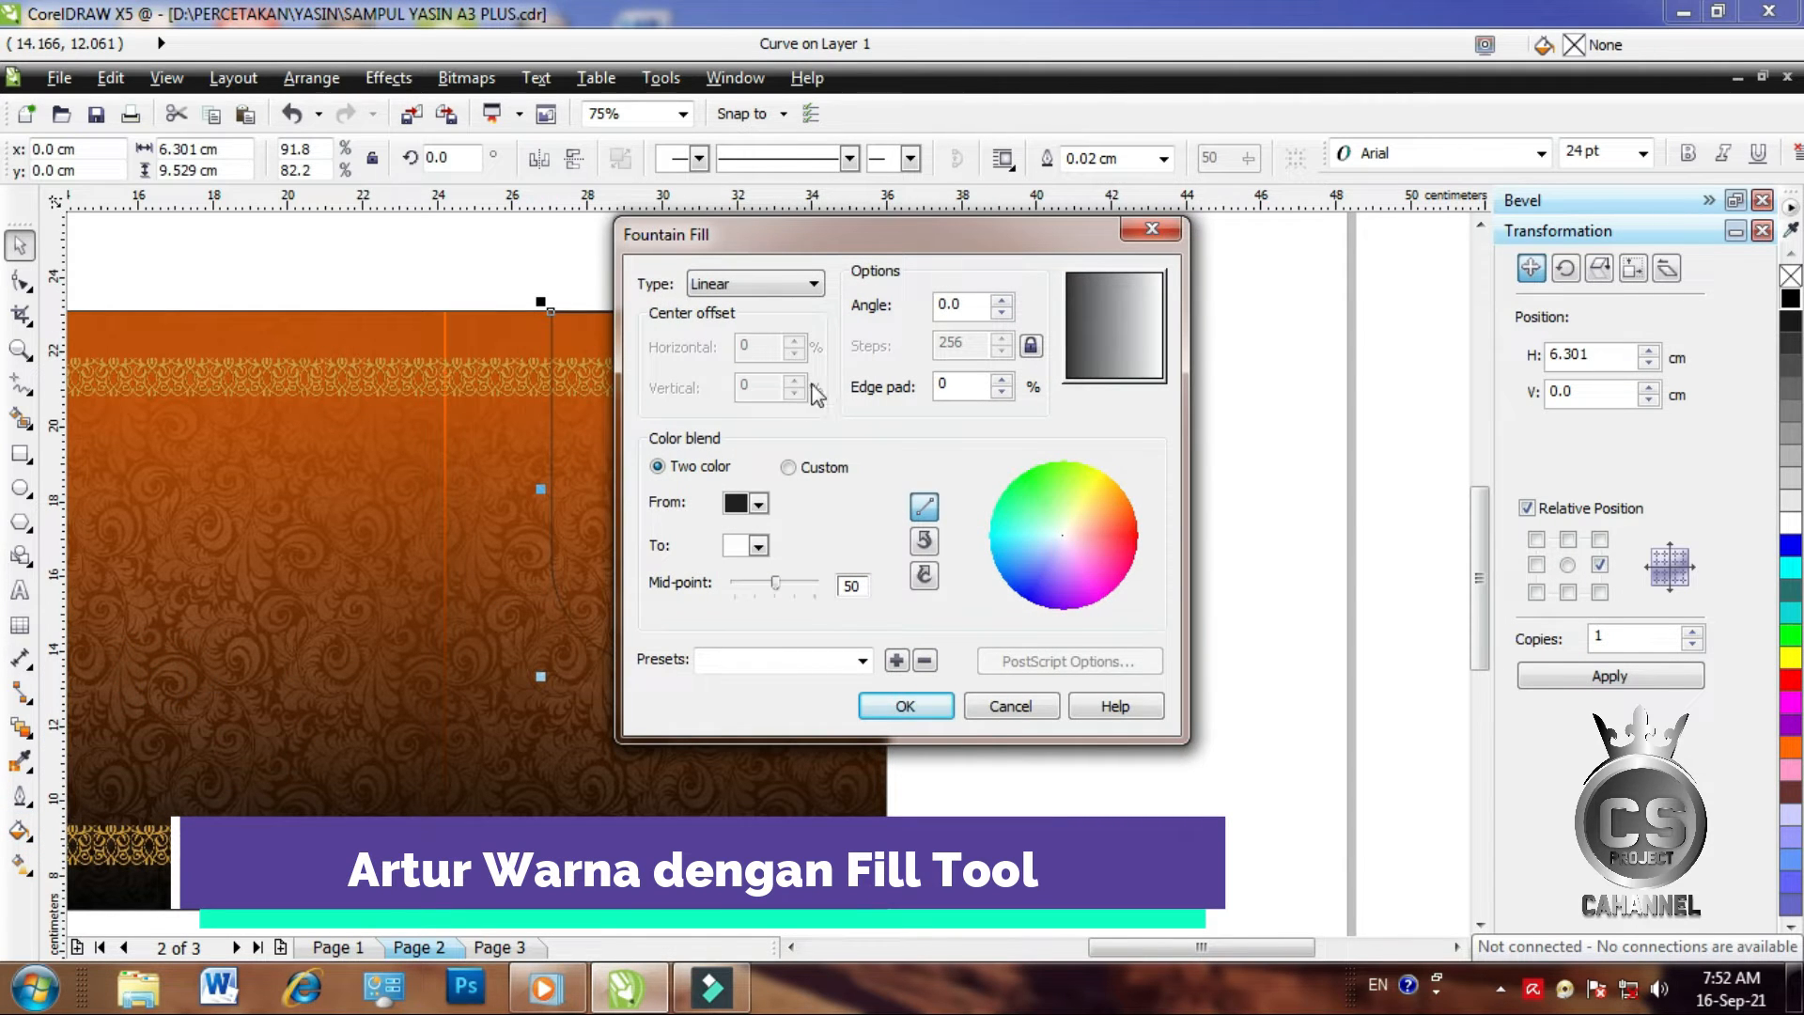
Switch the arch's fountain fill to a custom blend with an orange start colour
{"action": "left_click", "coordinate": [789, 469]}
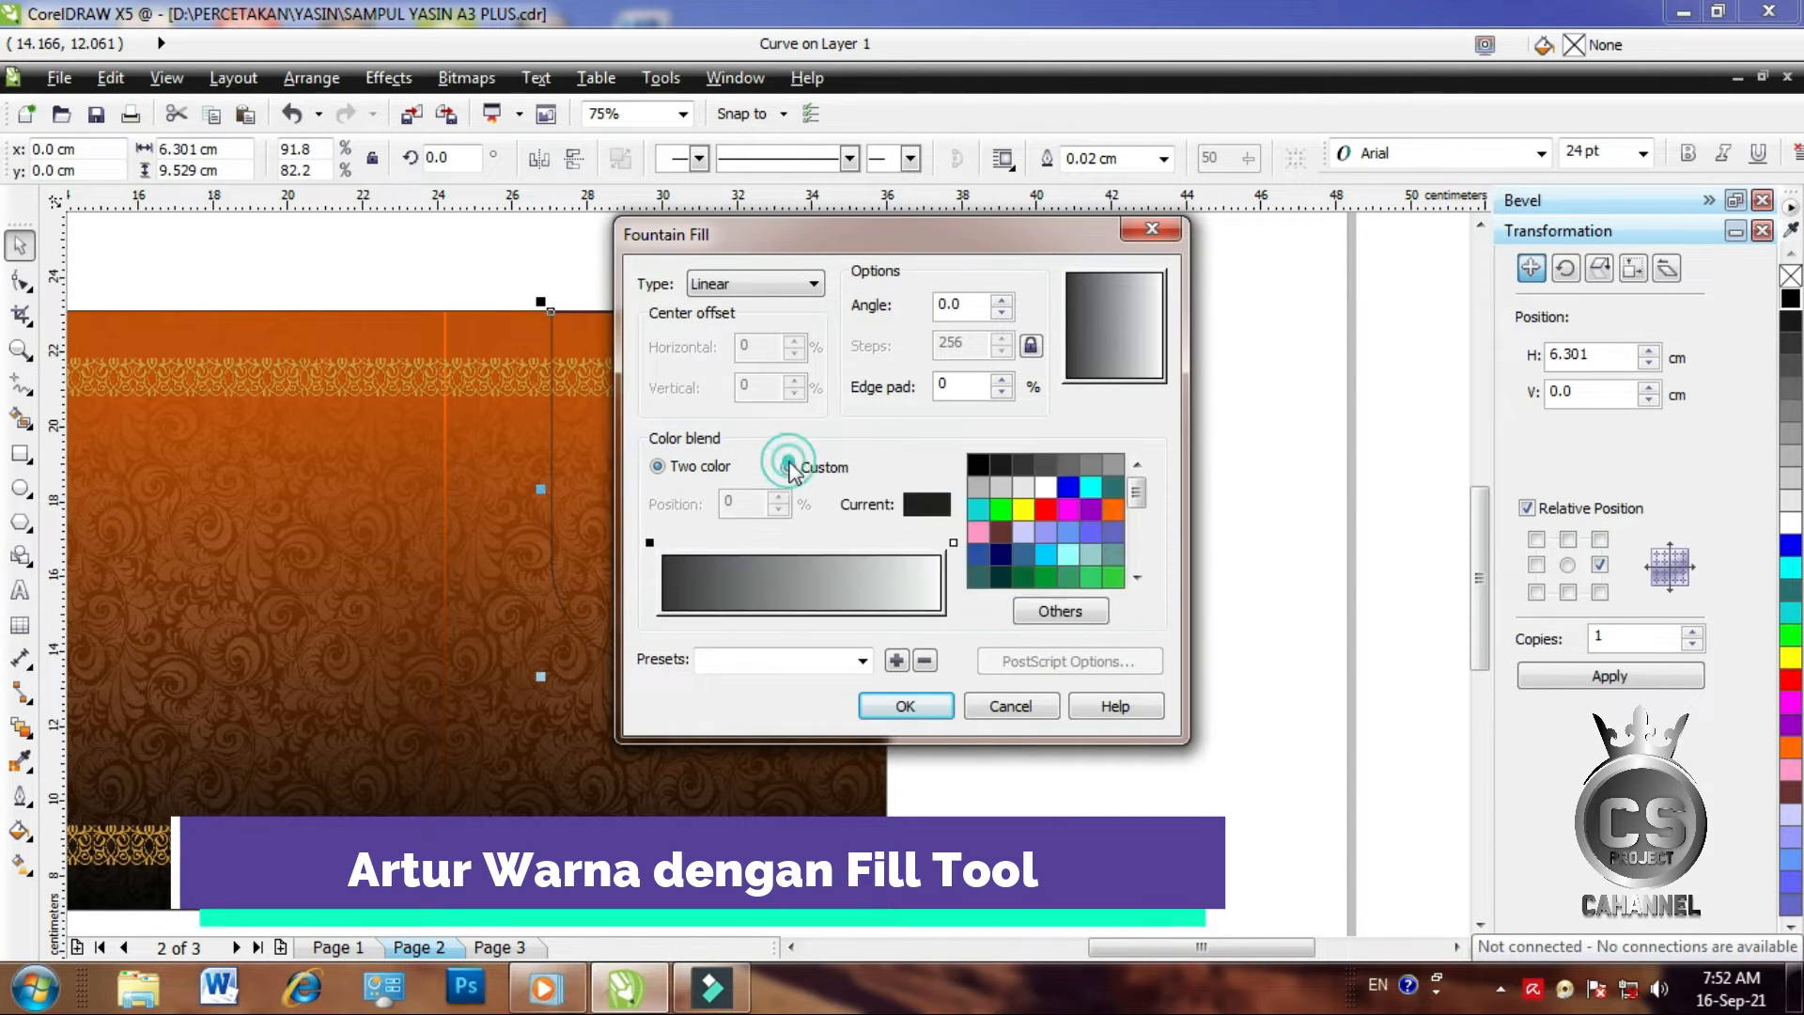
{"action": "left_click", "coordinate": [649, 543]}
{"action": "left_click_drag", "start_coordinate": [1137, 486], "coordinate": [1148, 554]}
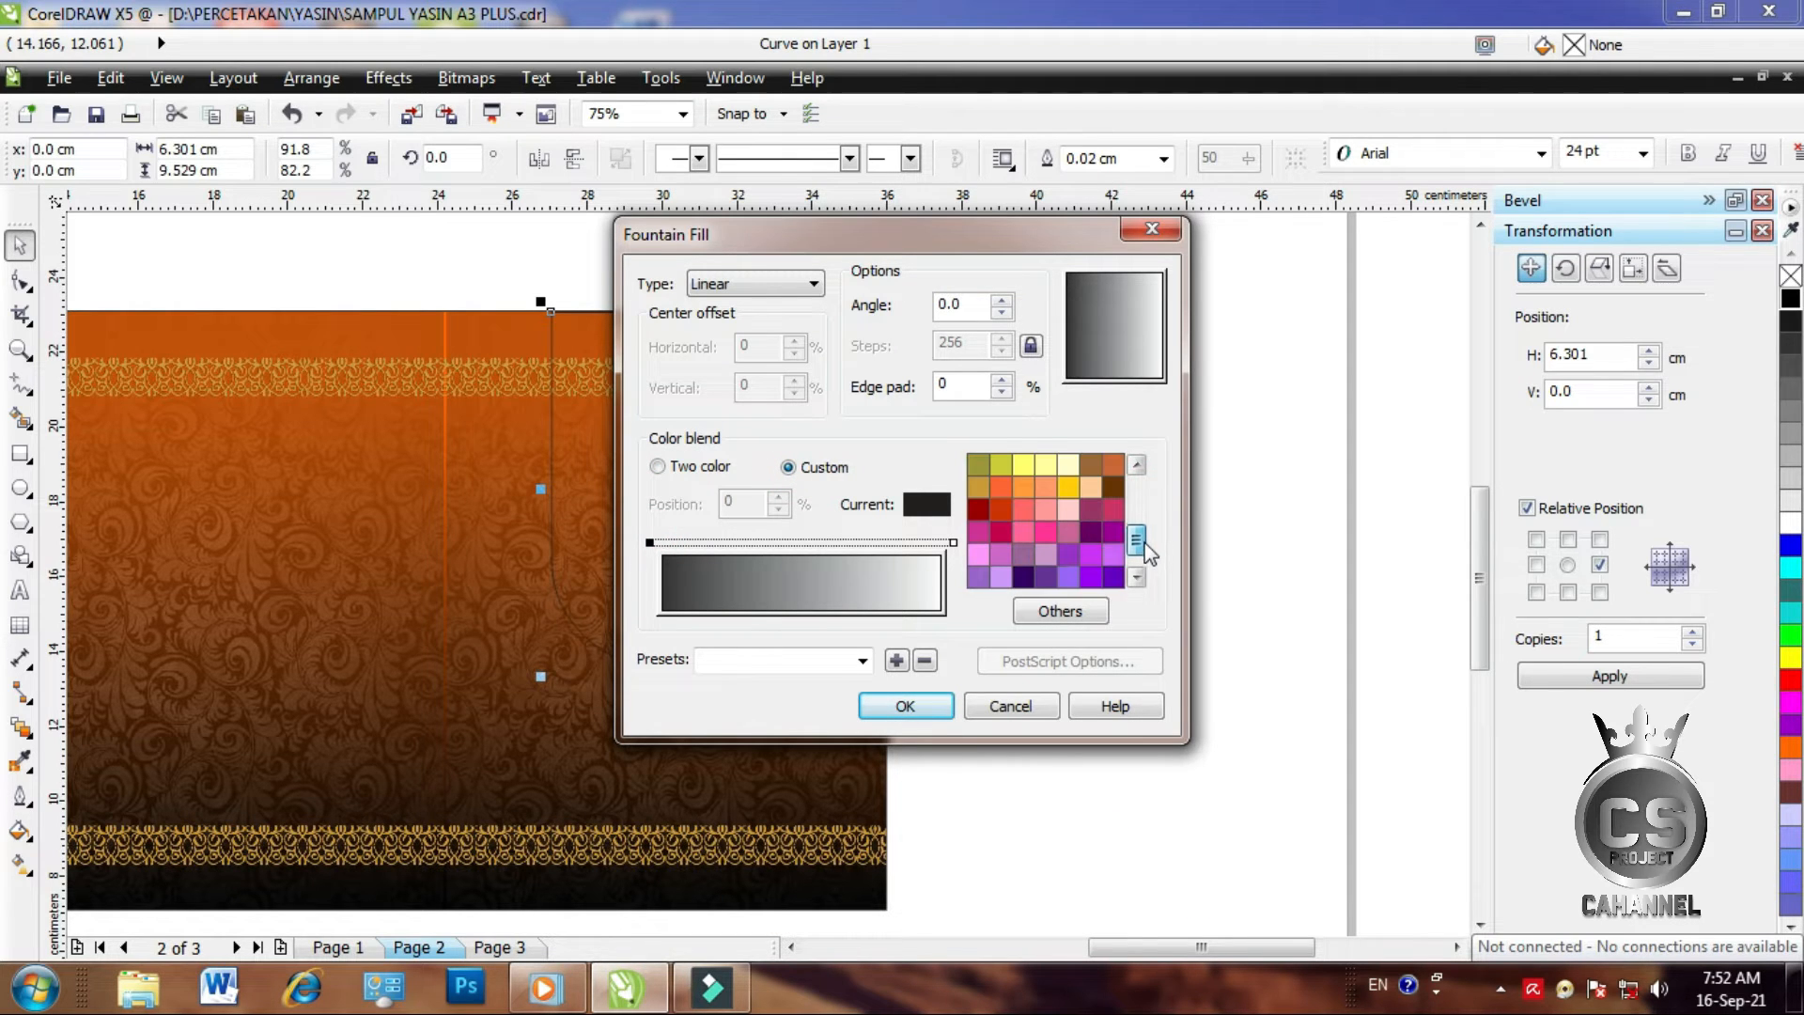
{"action": "left_click", "coordinate": [1071, 489]}
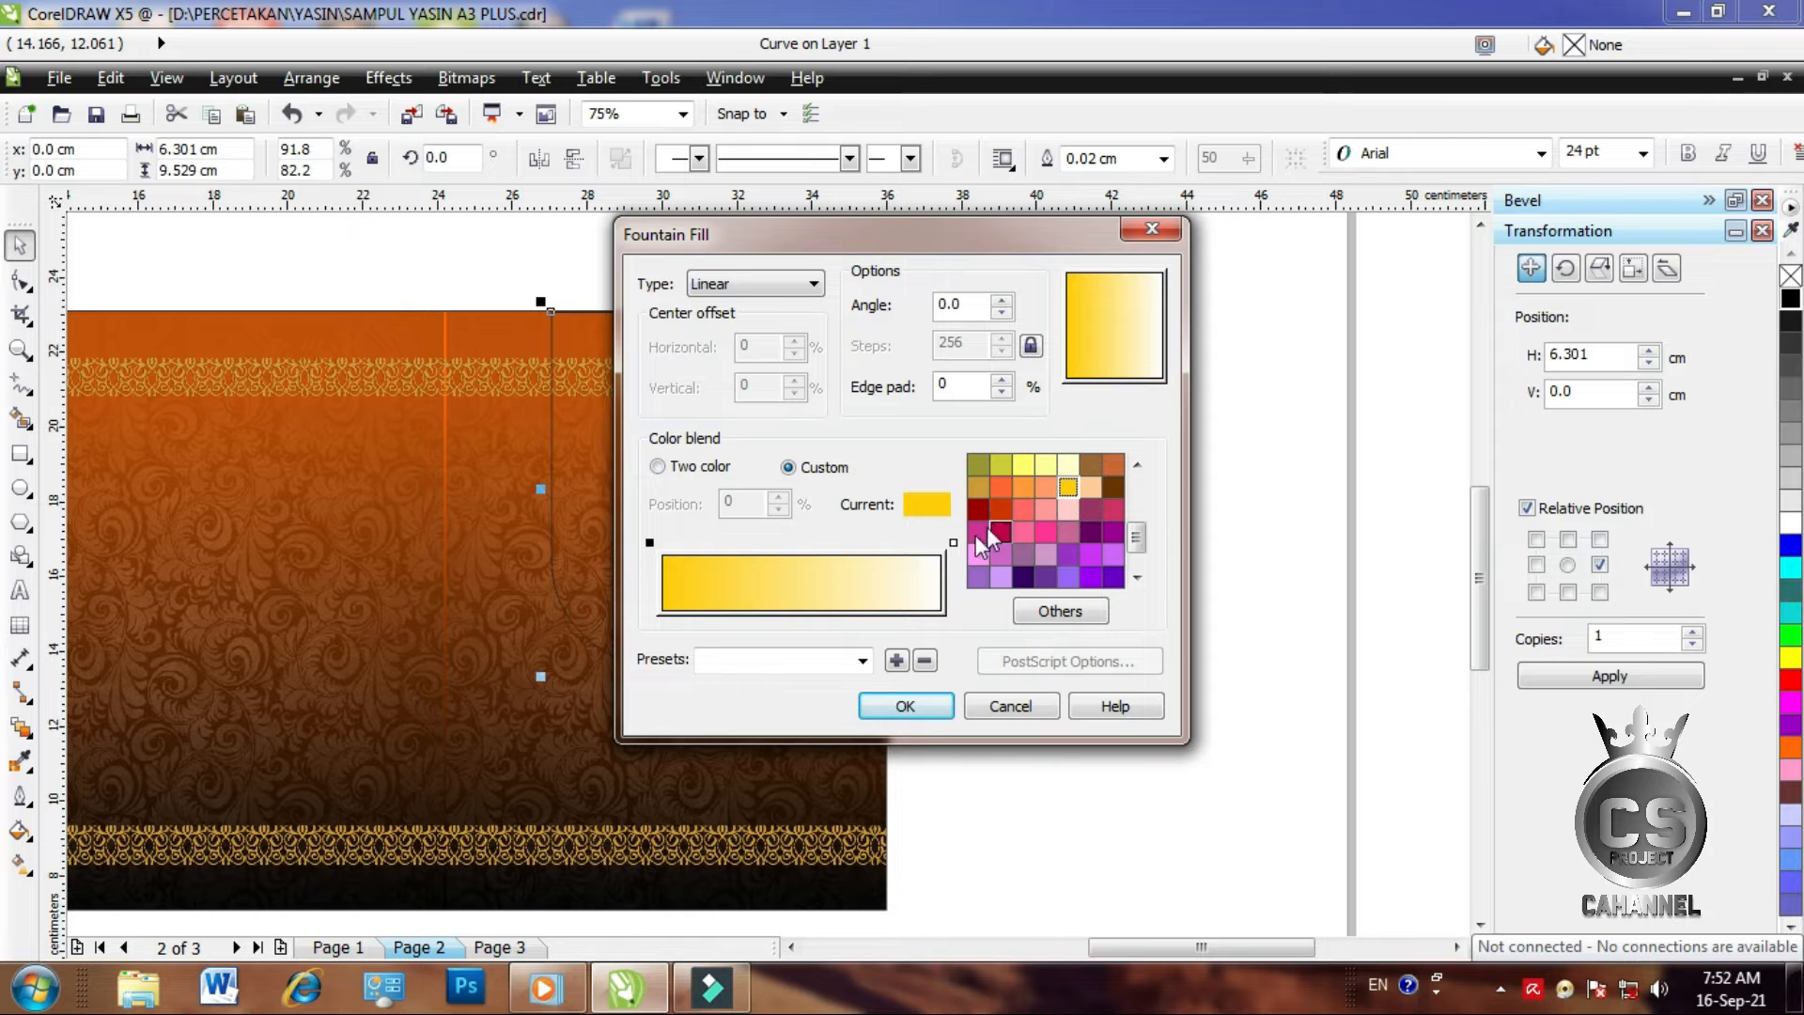
{"action": "left_click", "coordinate": [1020, 485]}
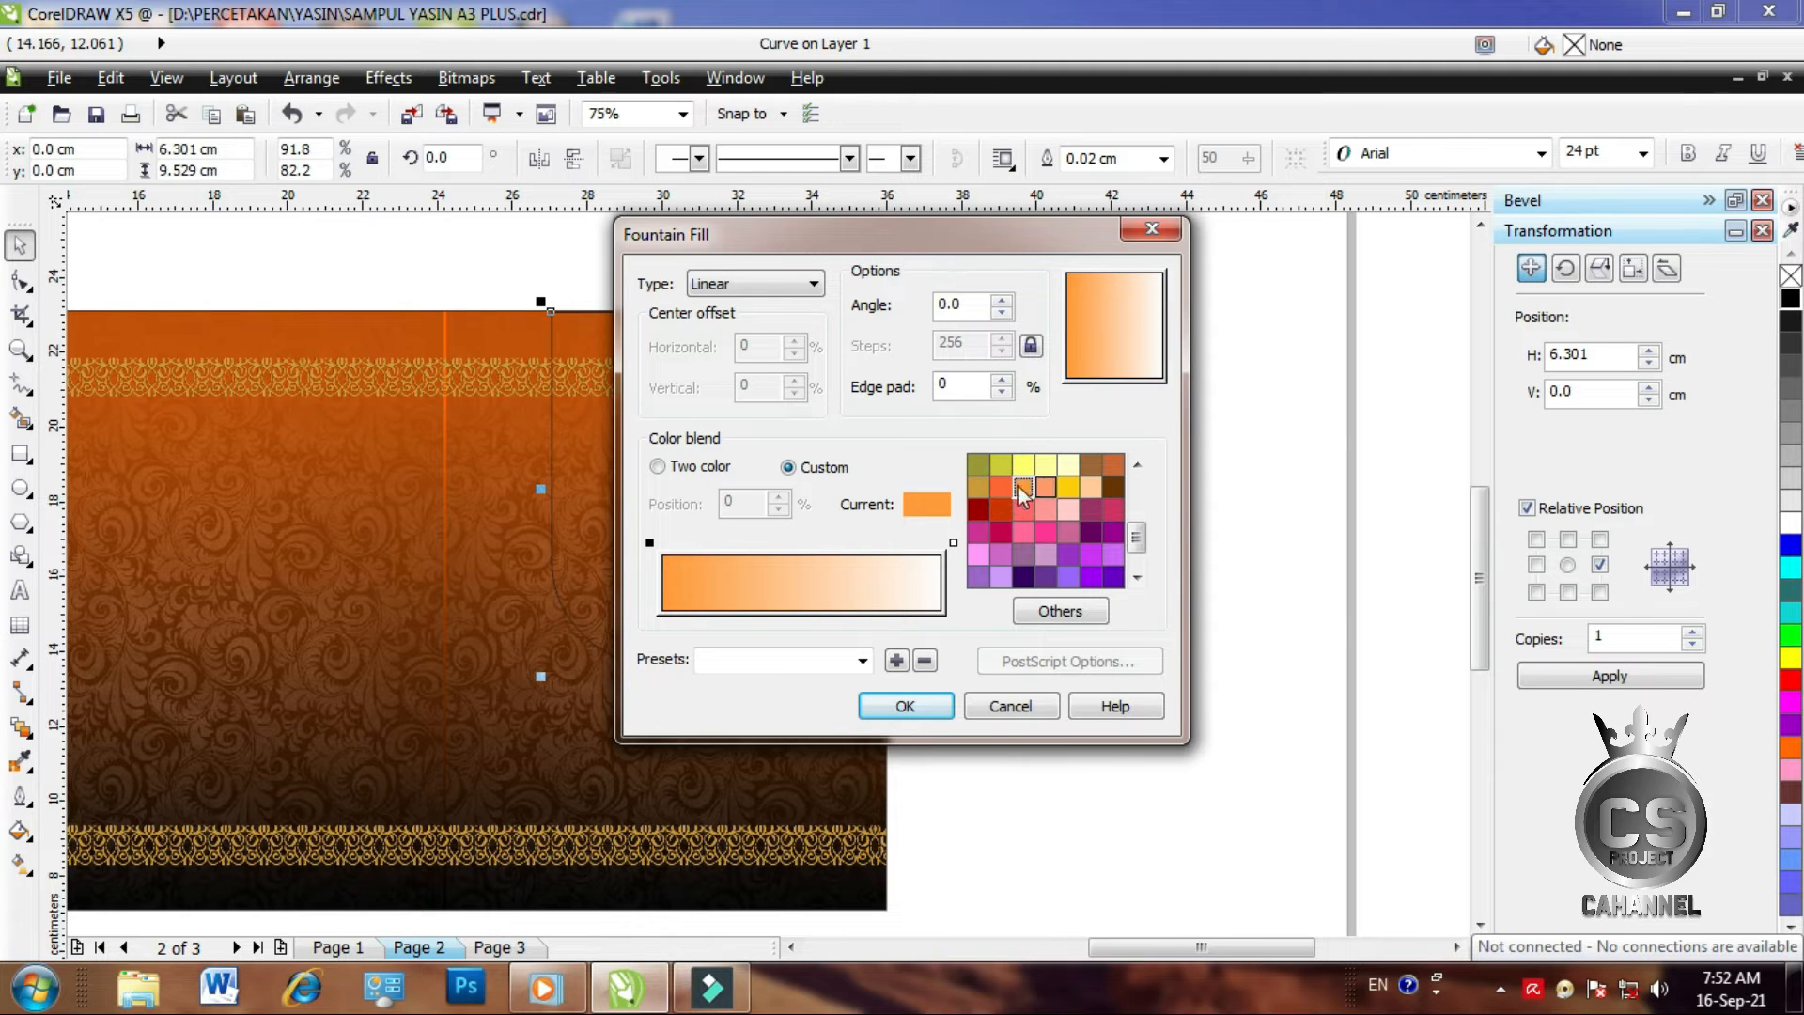
{"action": "left_click", "coordinate": [980, 484]}
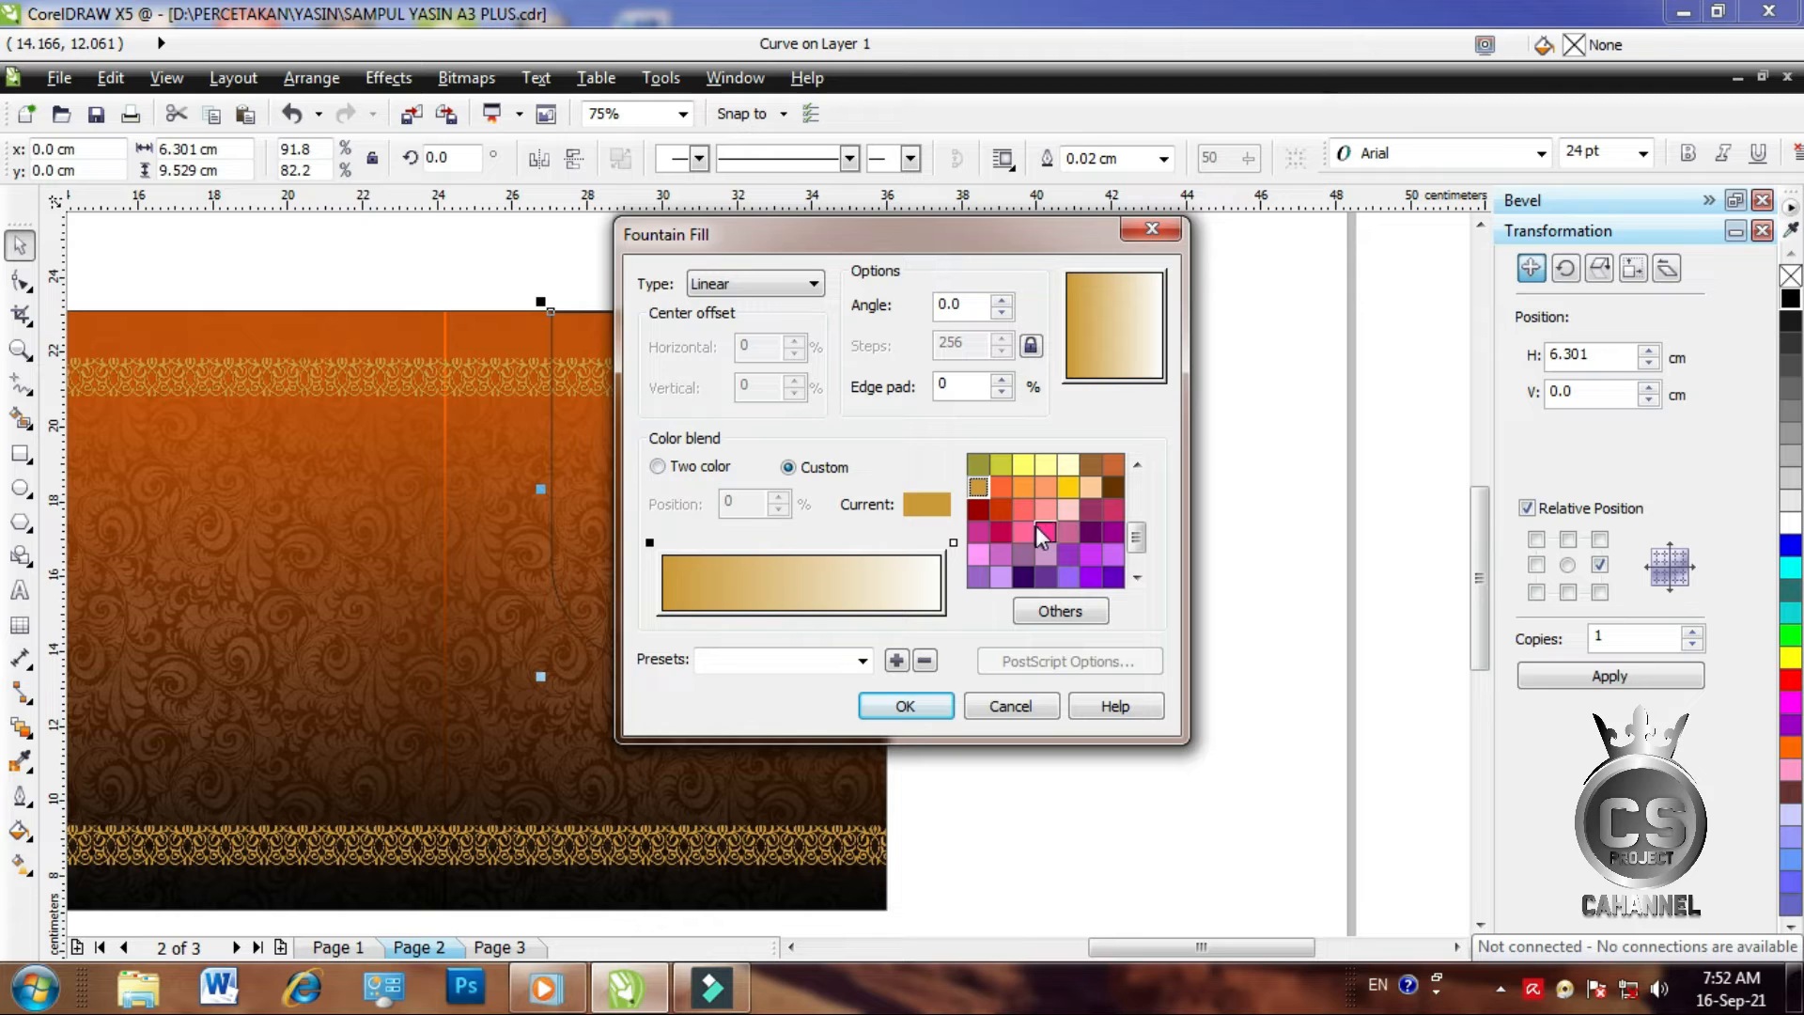
{"action": "left_click", "coordinate": [1069, 487]}
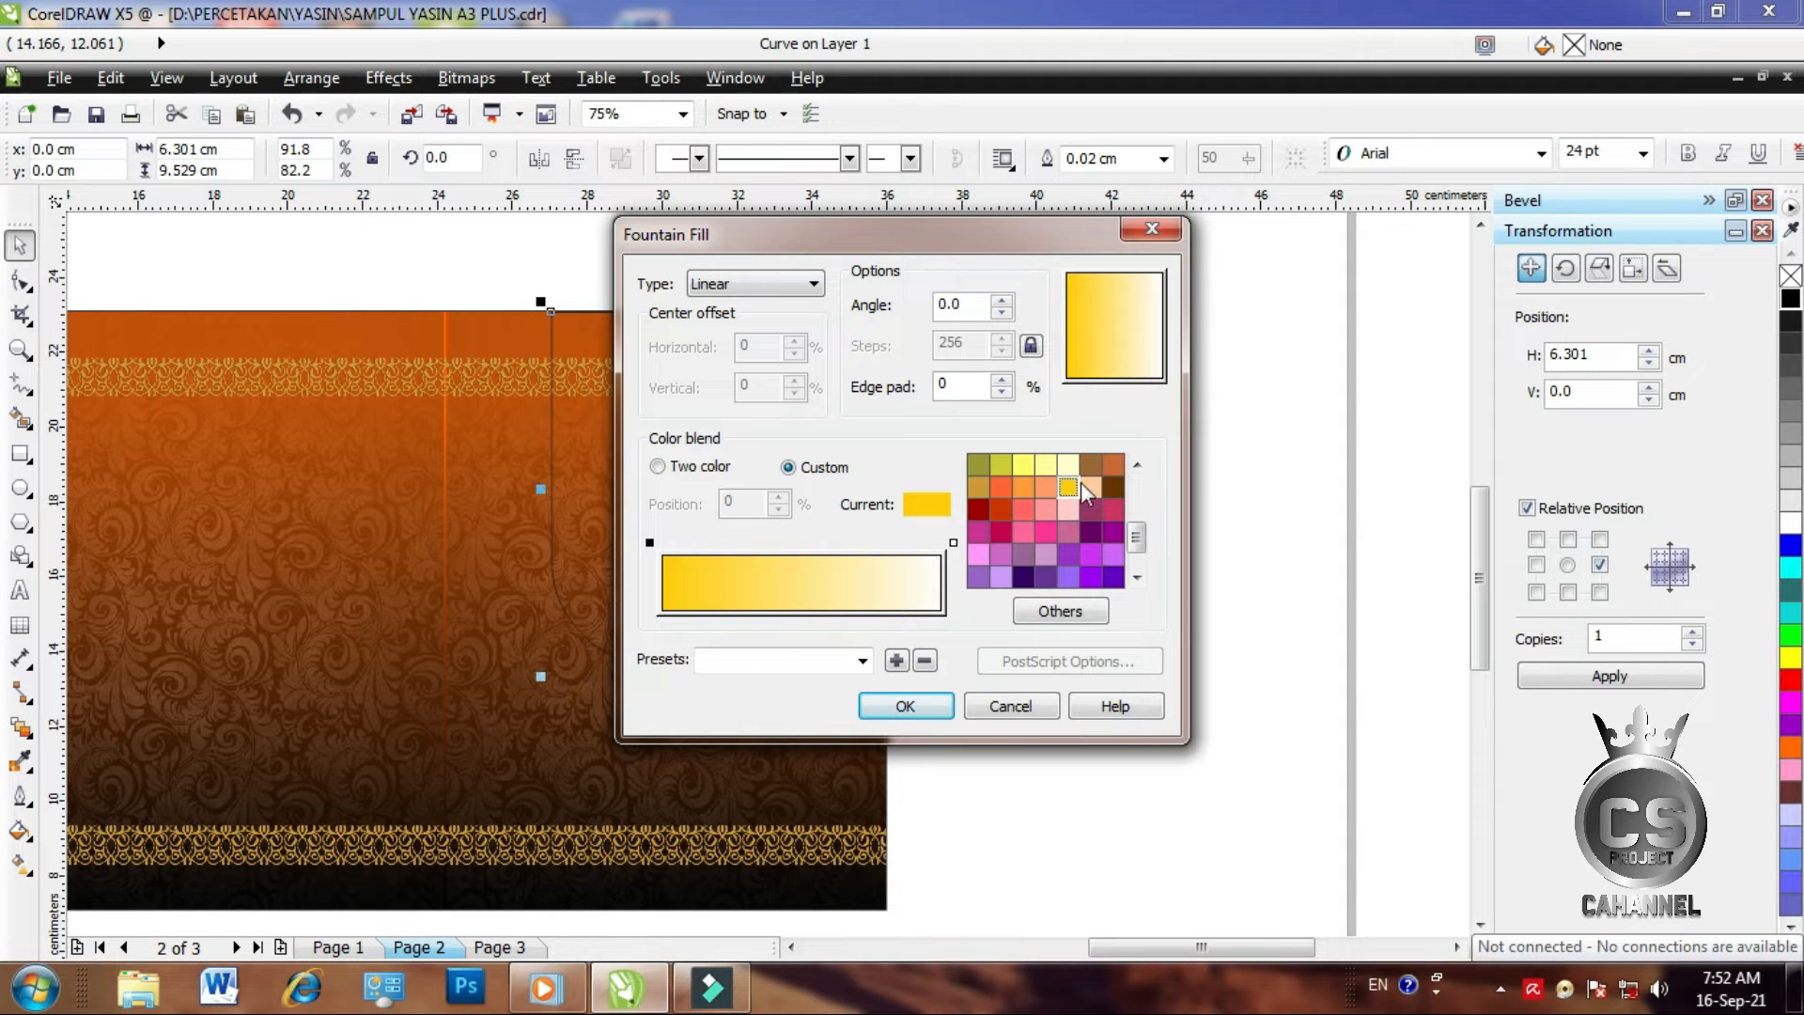
{"action": "mouse_move", "coordinate": [1139, 537]}
{"action": "left_mouse_down"}
{"action": "mouse_move", "coordinate": [1138, 558]}
{"action": "mouse_move", "coordinate": [1143, 514]}
{"action": "mouse_move", "coordinate": [1141, 530]}
{"action": "left_mouse_up"}
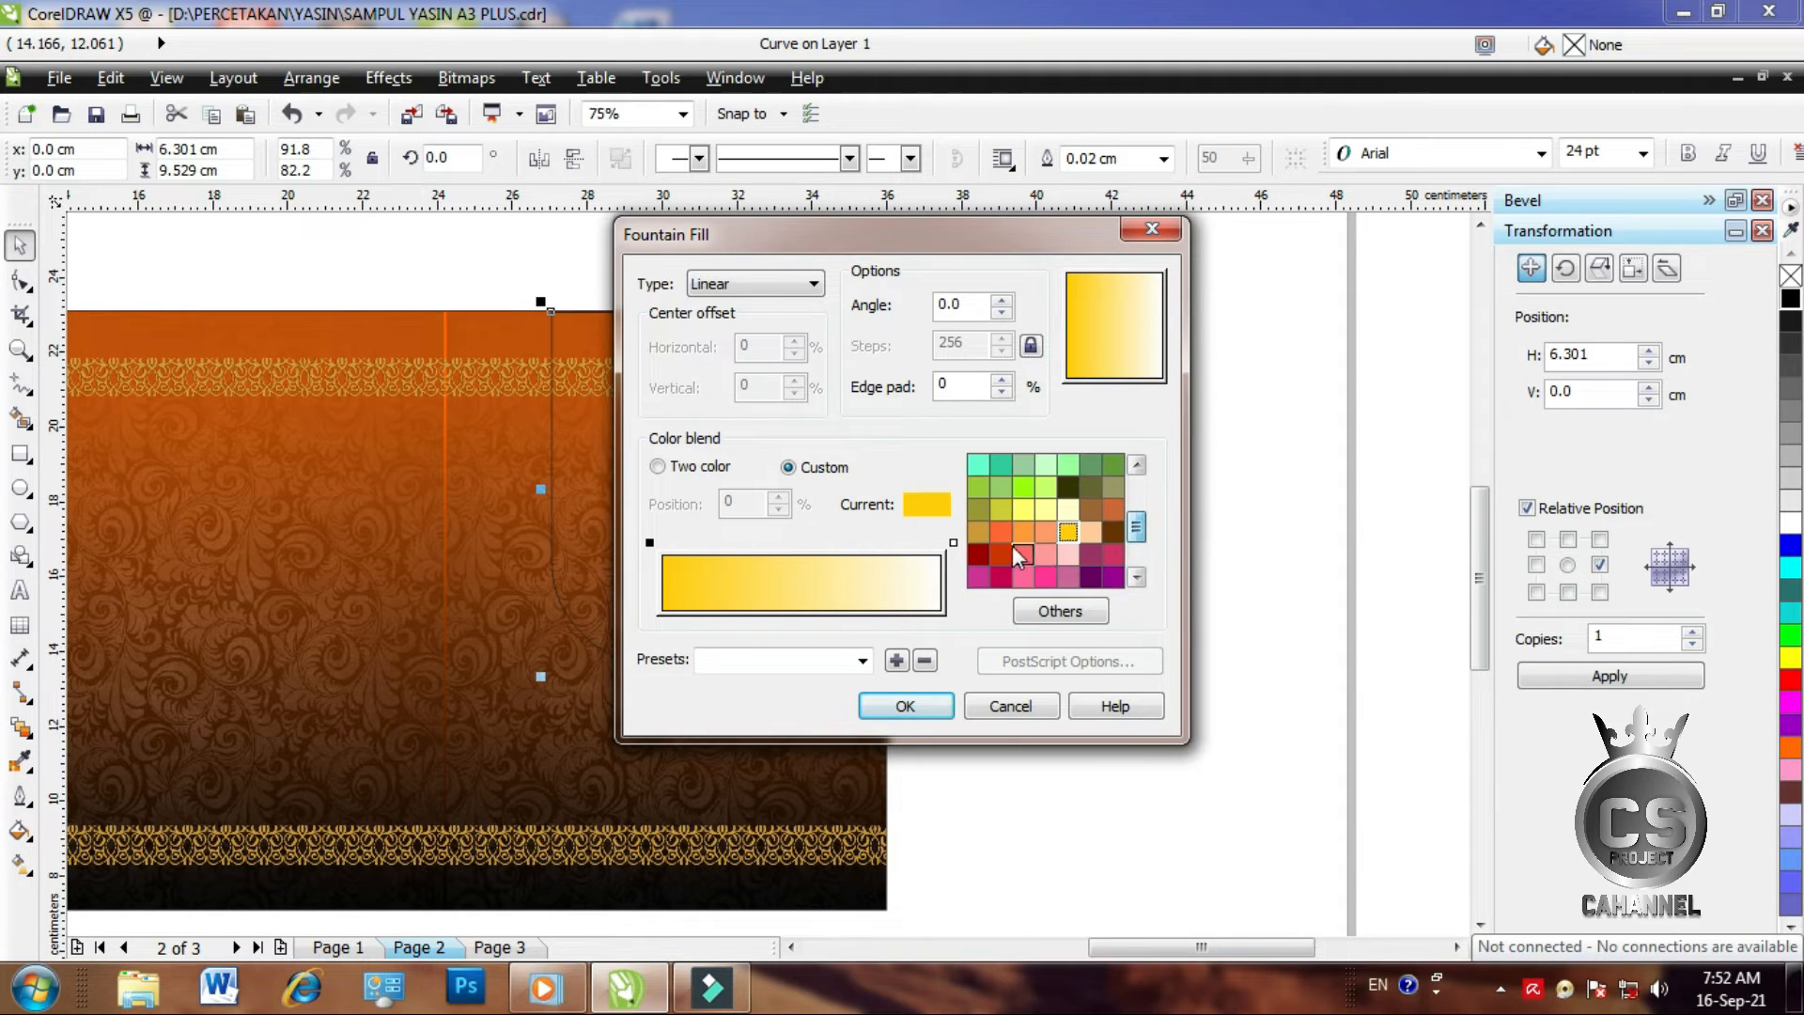
{"action": "left_click", "coordinate": [1022, 531]}
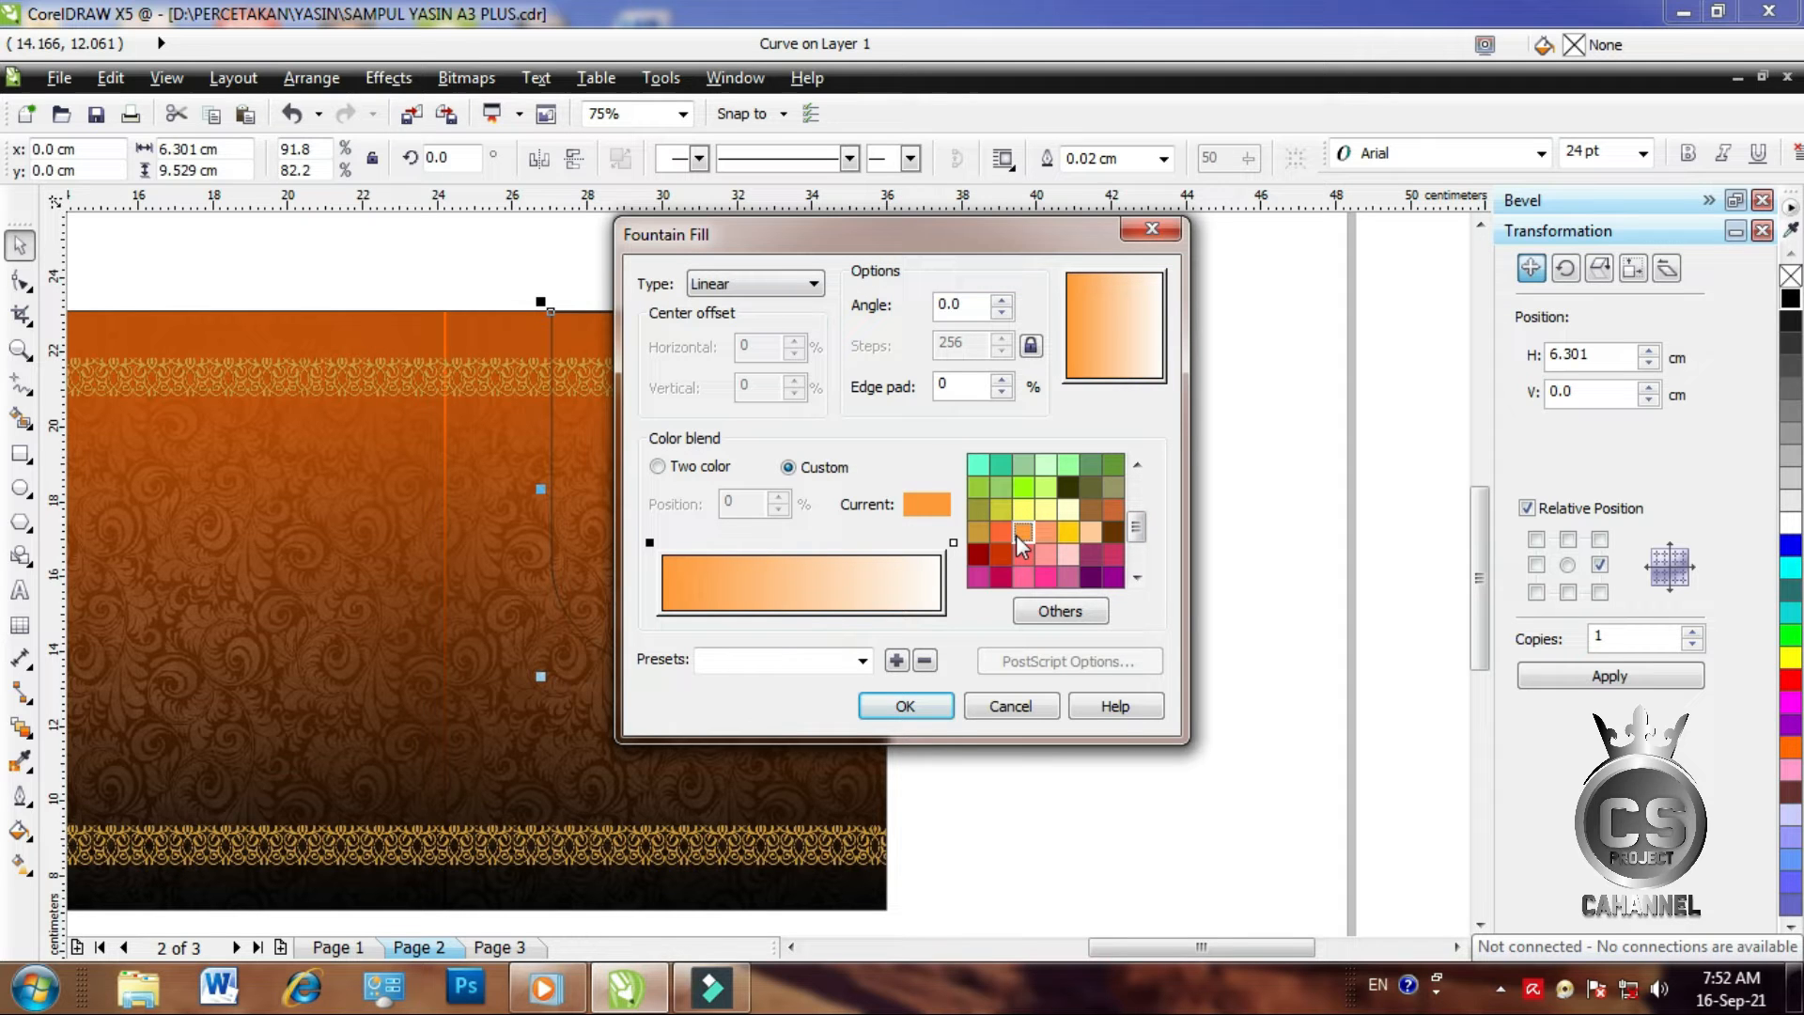
Add a white colour point at 49% and make the gradient's end colour orange
{"action": "left_click", "coordinate": [801, 557]}
{"action": "double_click", "coordinate": [798, 543]}
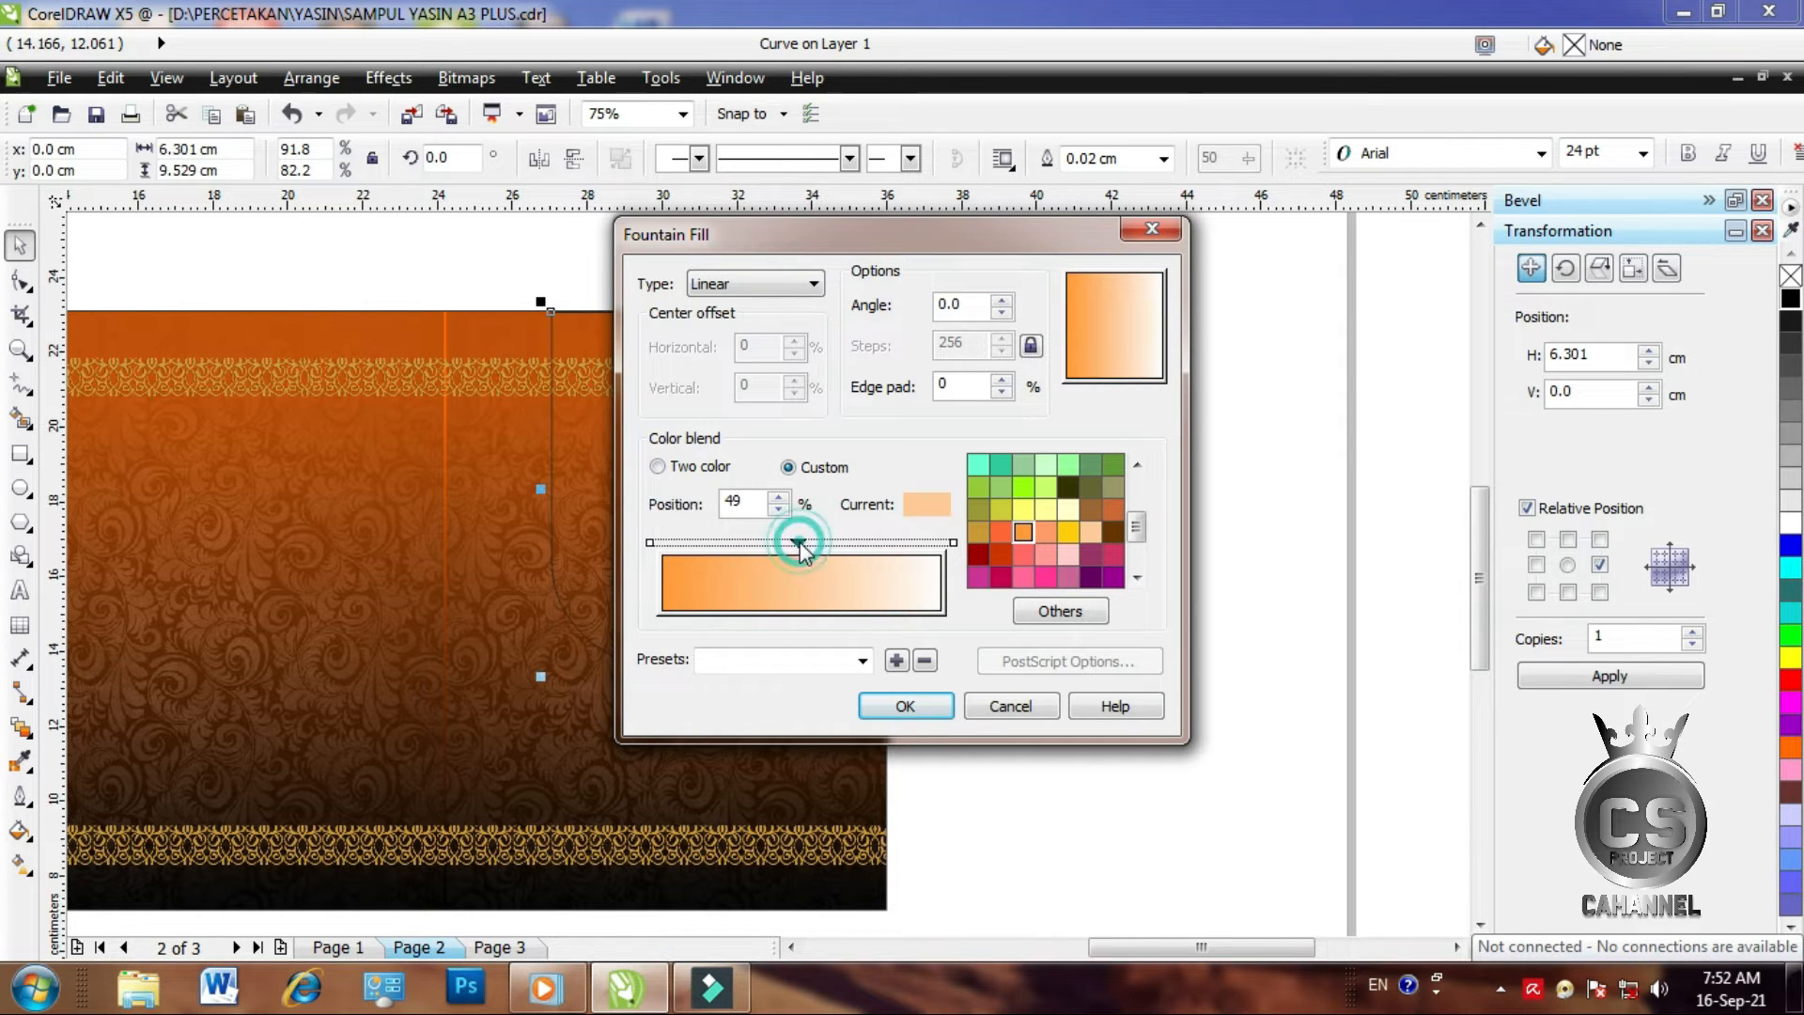
{"action": "left_click_drag", "start_coordinate": [1136, 526], "coordinate": [1137, 491]}
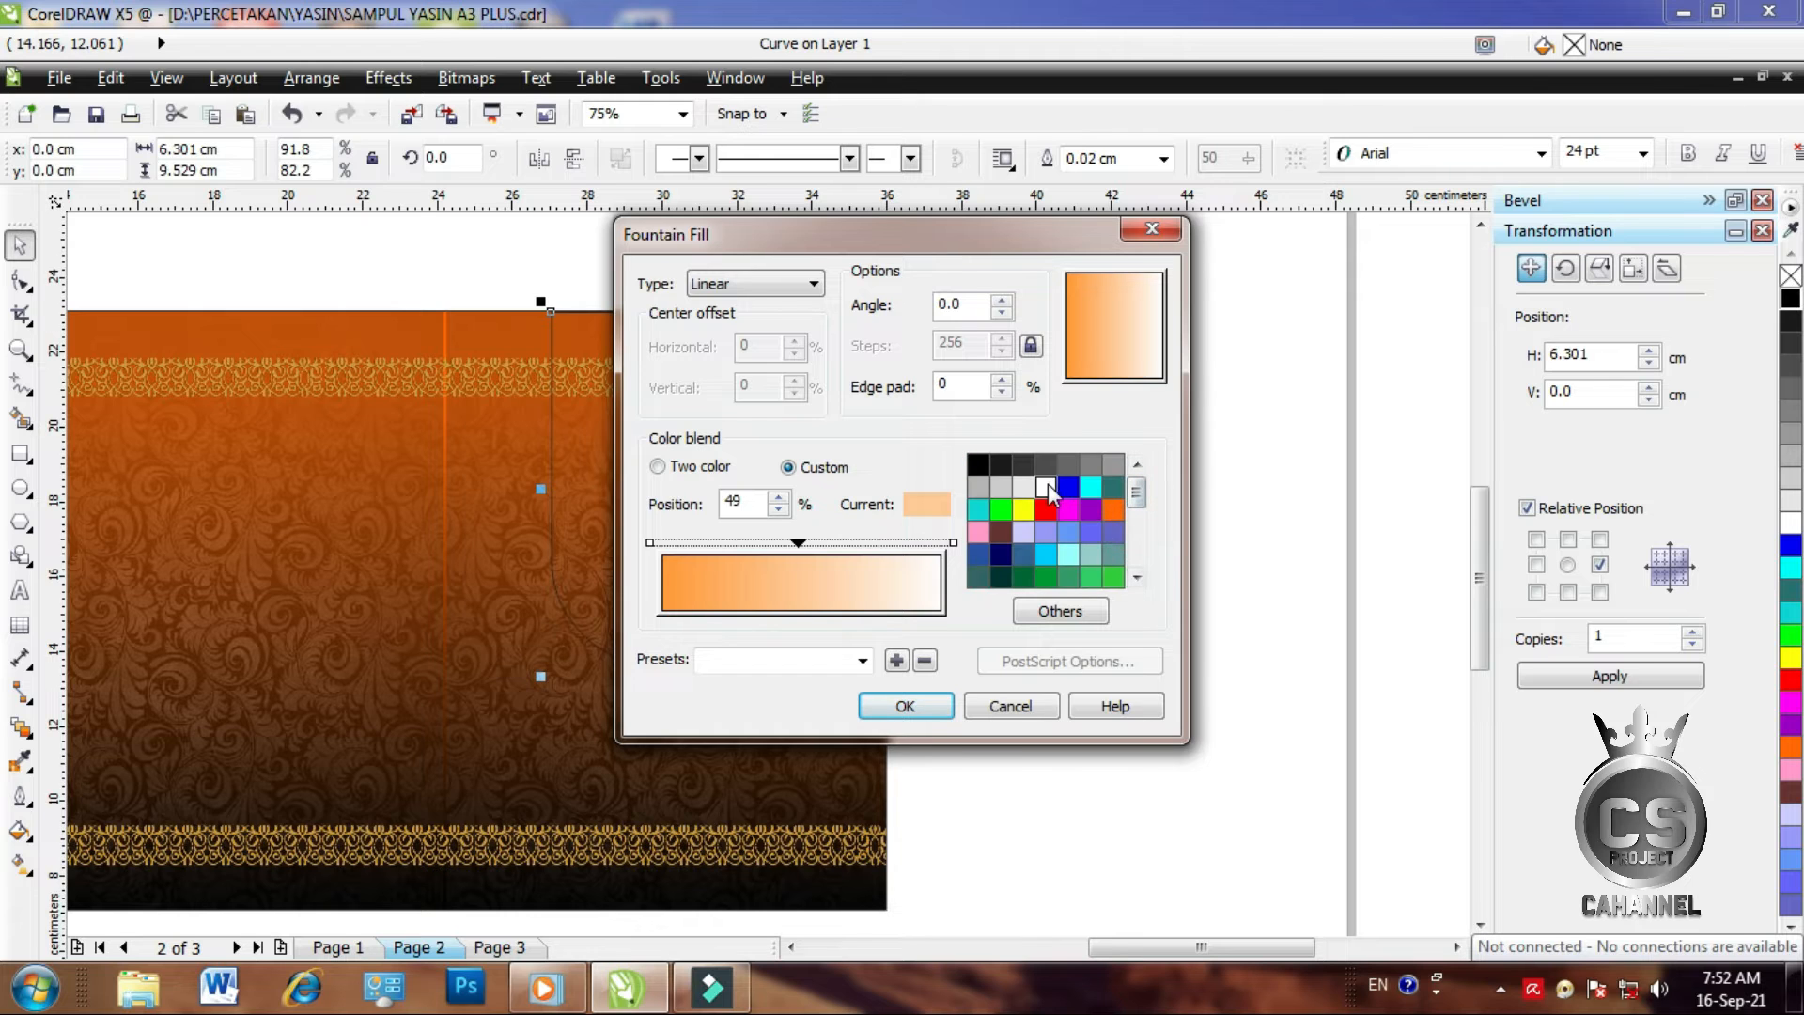
{"action": "left_click", "coordinate": [1045, 488]}
{"action": "left_click", "coordinate": [952, 543]}
{"action": "left_click", "coordinate": [1111, 508]}
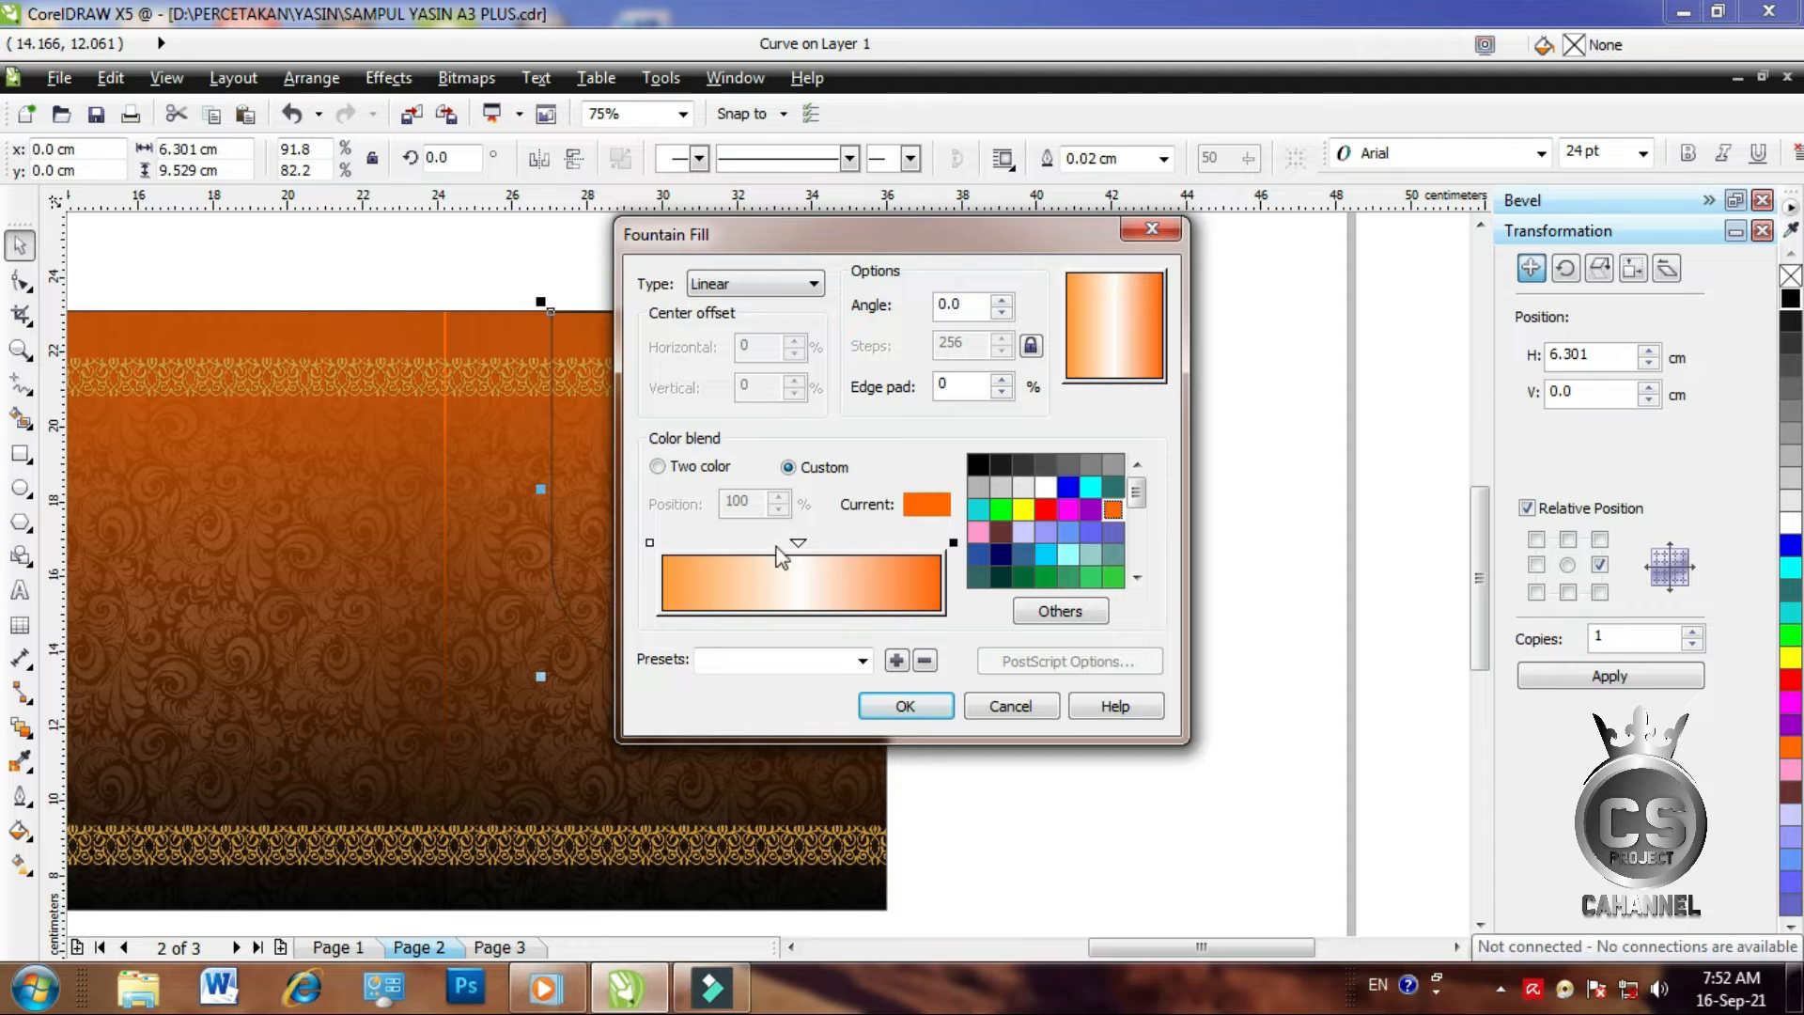
{"action": "left_click_drag", "start_coordinate": [1136, 491], "coordinate": [1138, 527]}
{"action": "left_click", "coordinate": [1023, 526]}
Apply the orange-white-orange fill and move the arch up past the cover's top edge
{"action": "left_click", "coordinate": [905, 706]}
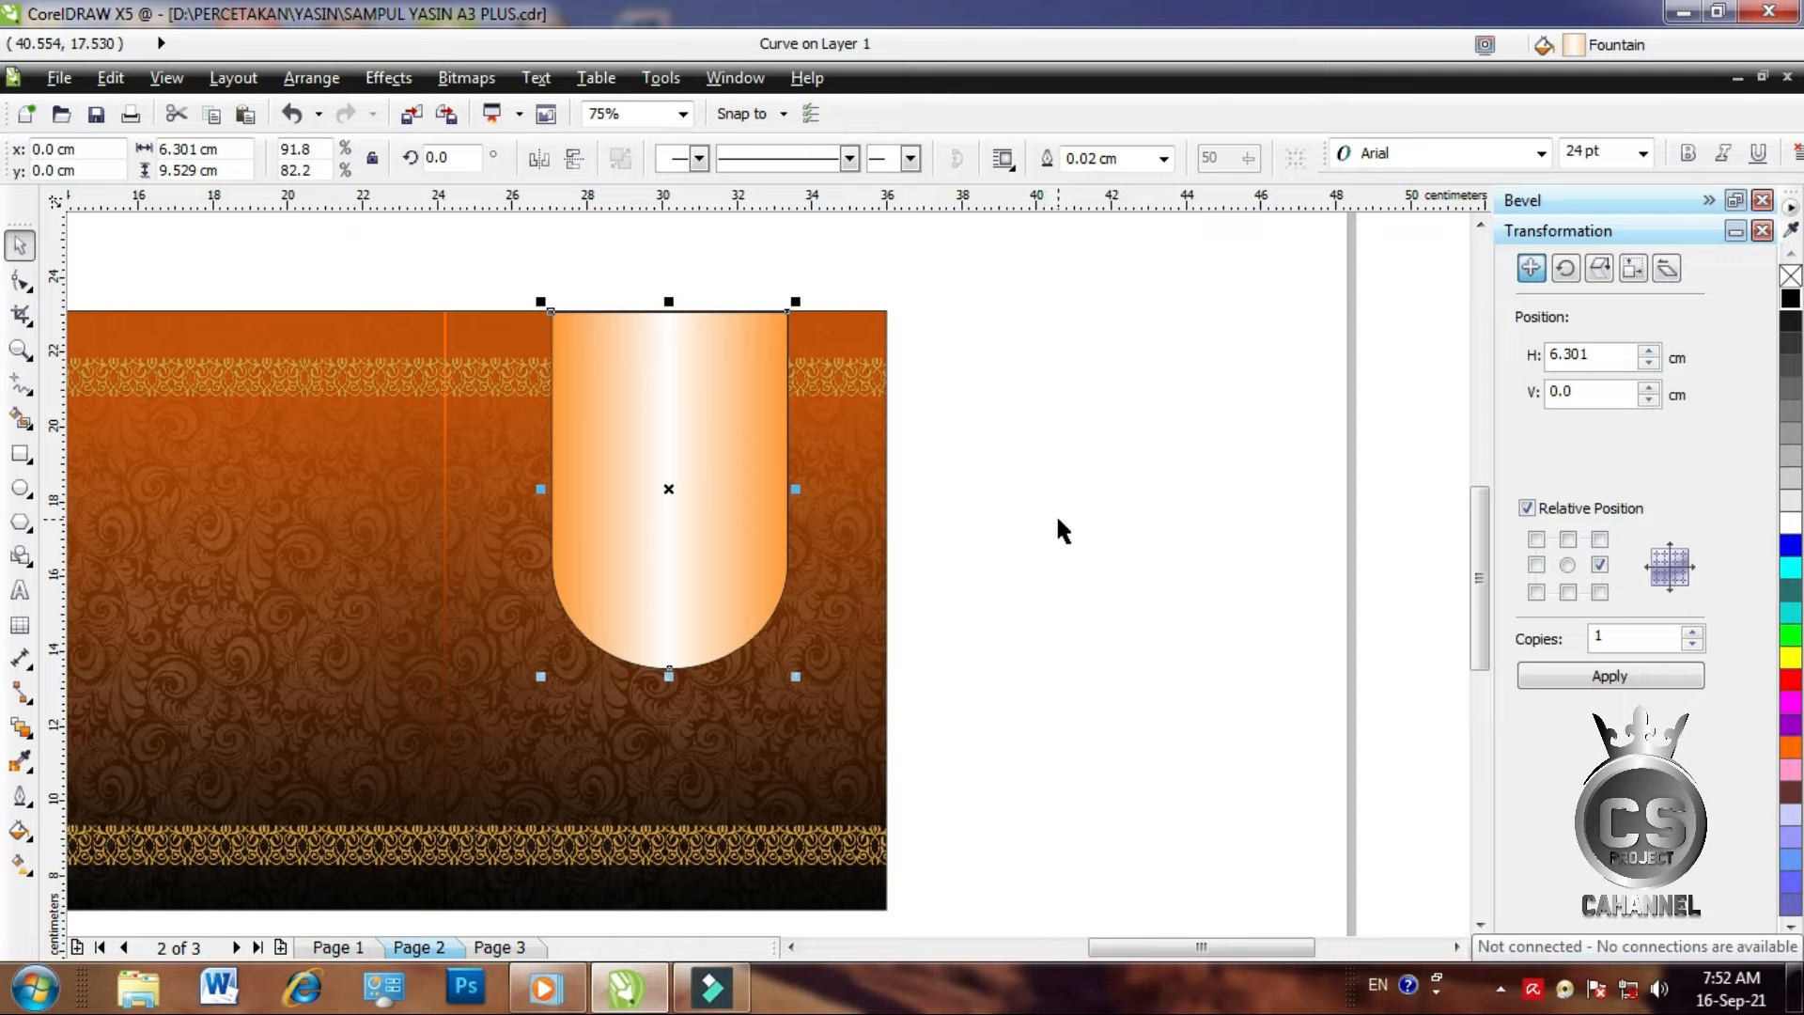
{"action": "left_click", "coordinate": [977, 466]}
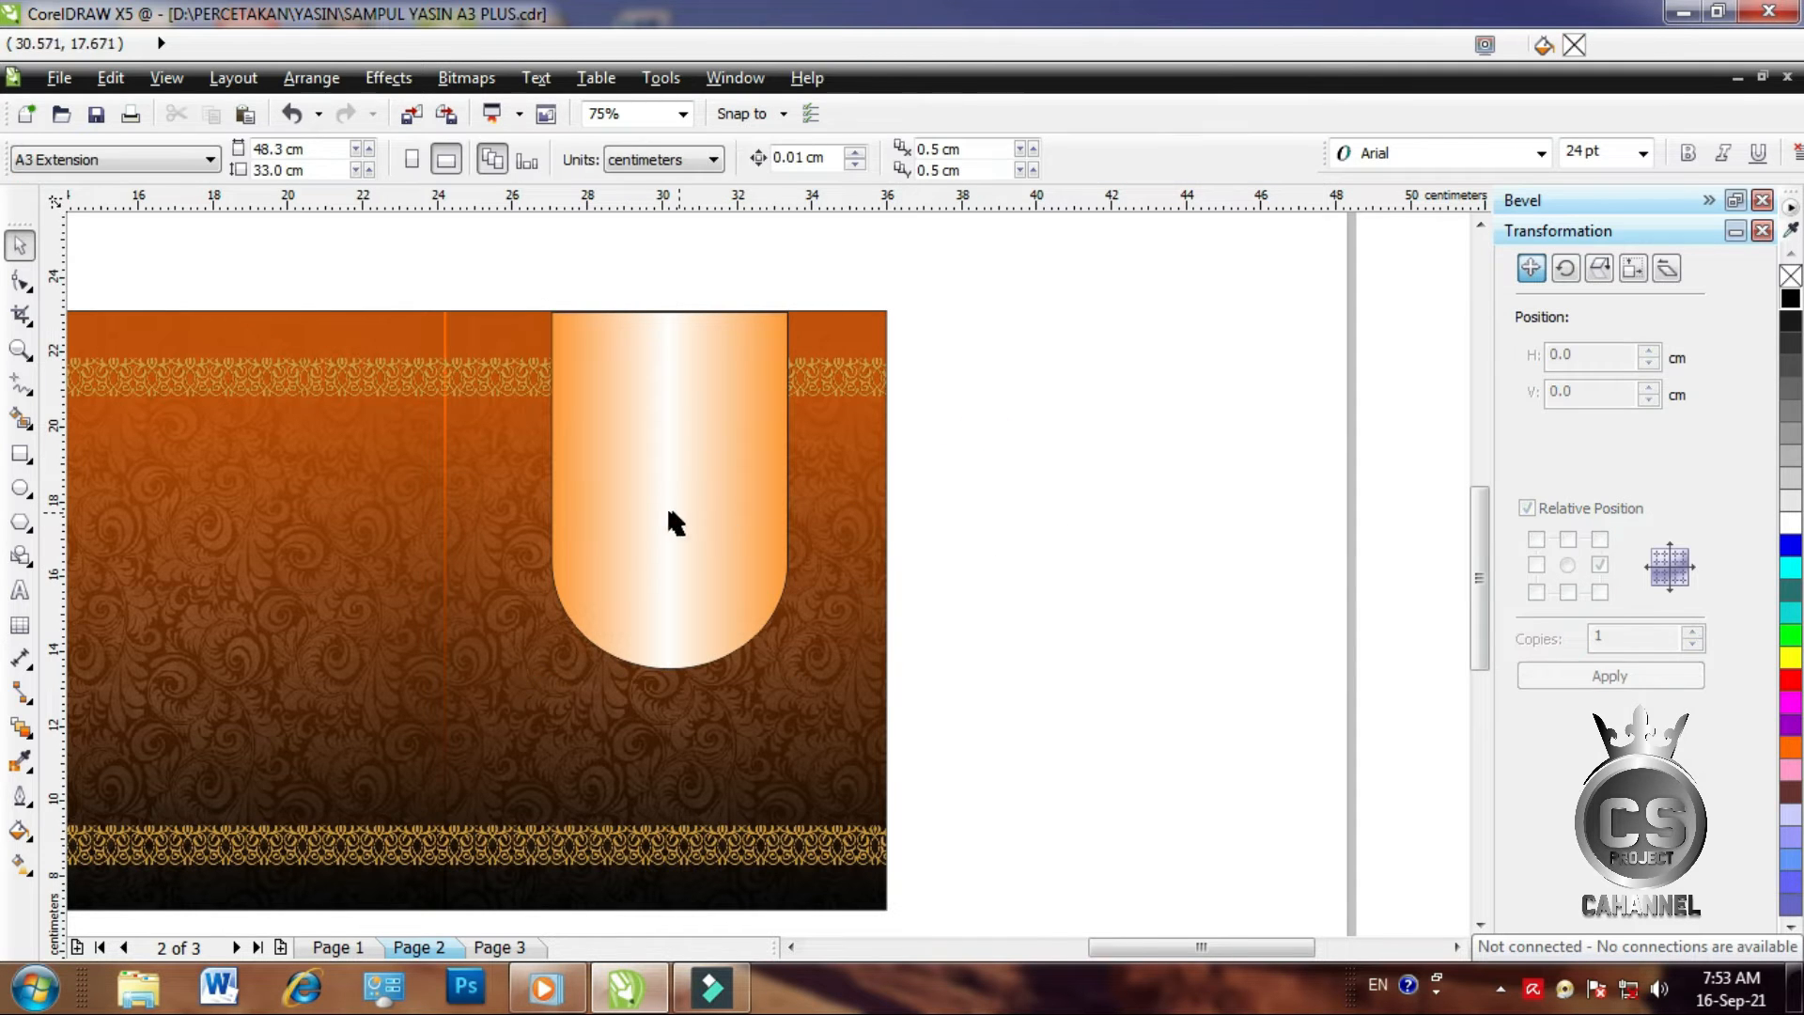
{"action": "left_click", "coordinate": [633, 499]}
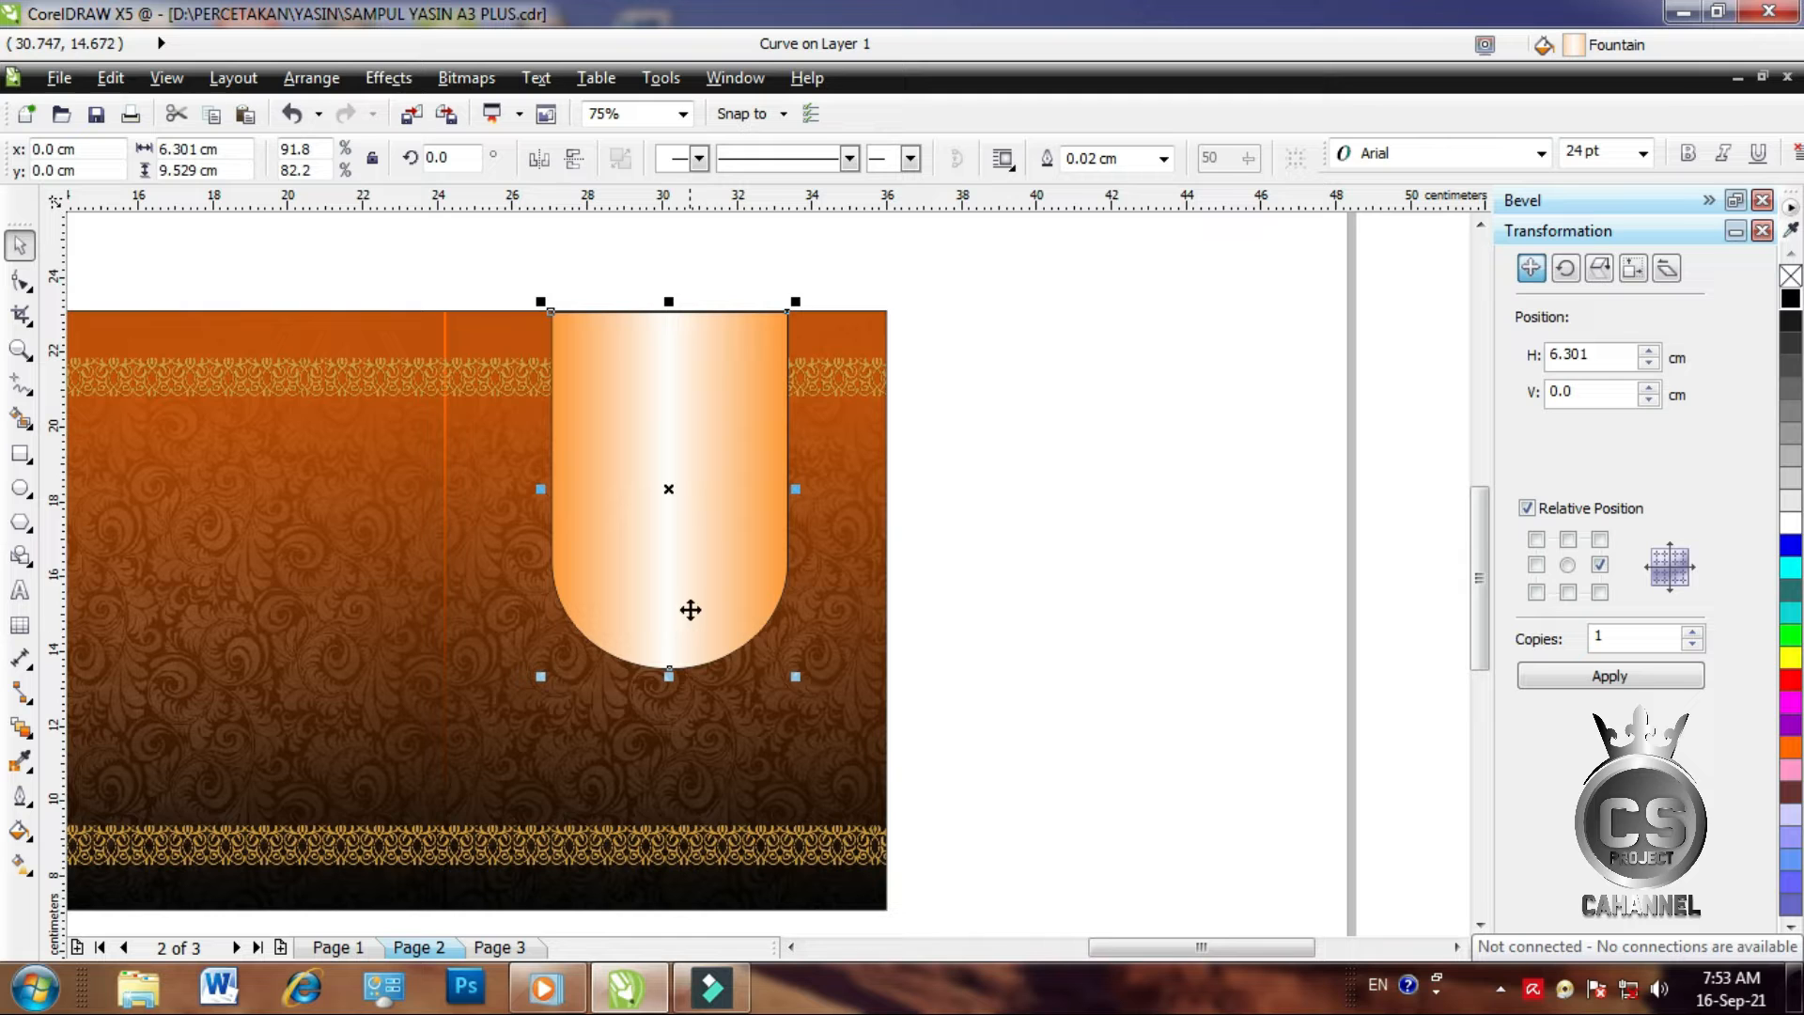
{"action": "left_click_drag", "start_coordinate": [723, 529], "coordinate": [810, 470]}
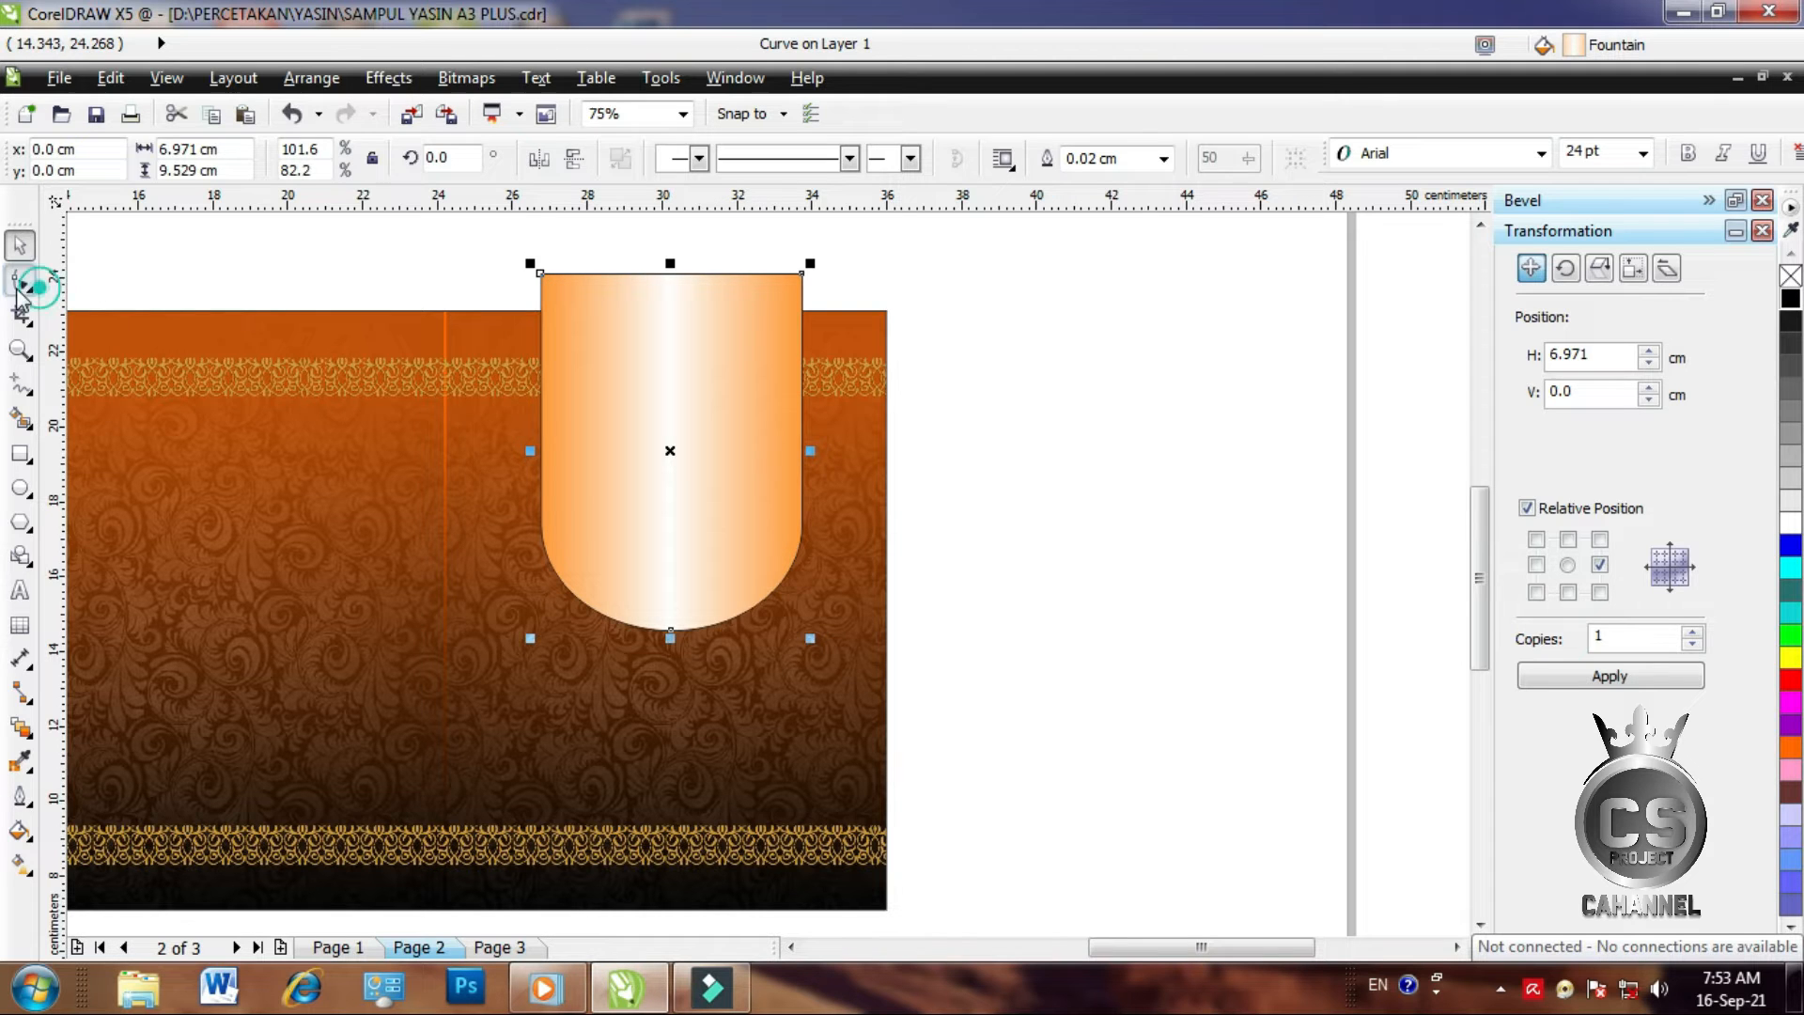
Lower the arch's top segment slightly with the Shape tool
{"action": "left_click", "coordinate": [21, 280]}
{"action": "left_click_drag", "start_coordinate": [474, 231], "coordinate": [836, 328]}
{"action": "left_click", "coordinate": [736, 276]}
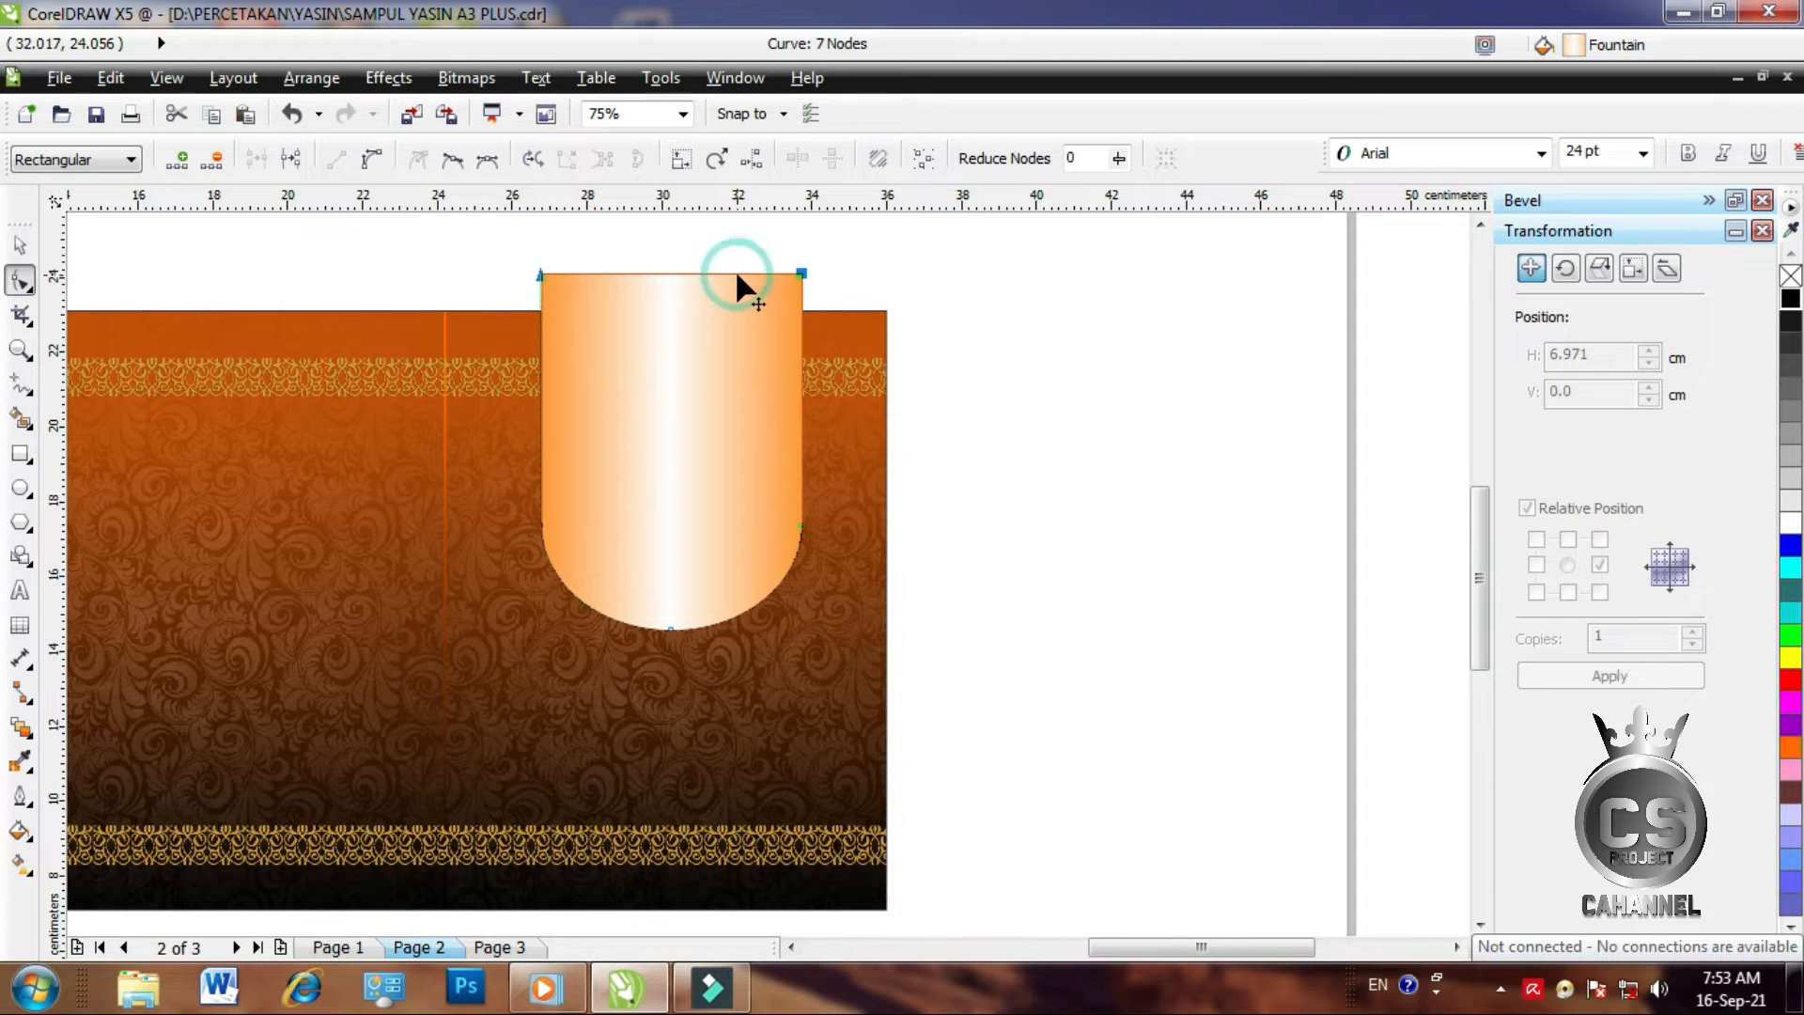
{"action": "left_click_drag", "start_coordinate": [737, 274], "coordinate": [738, 306]}
{"action": "left_click", "coordinate": [20, 245]}
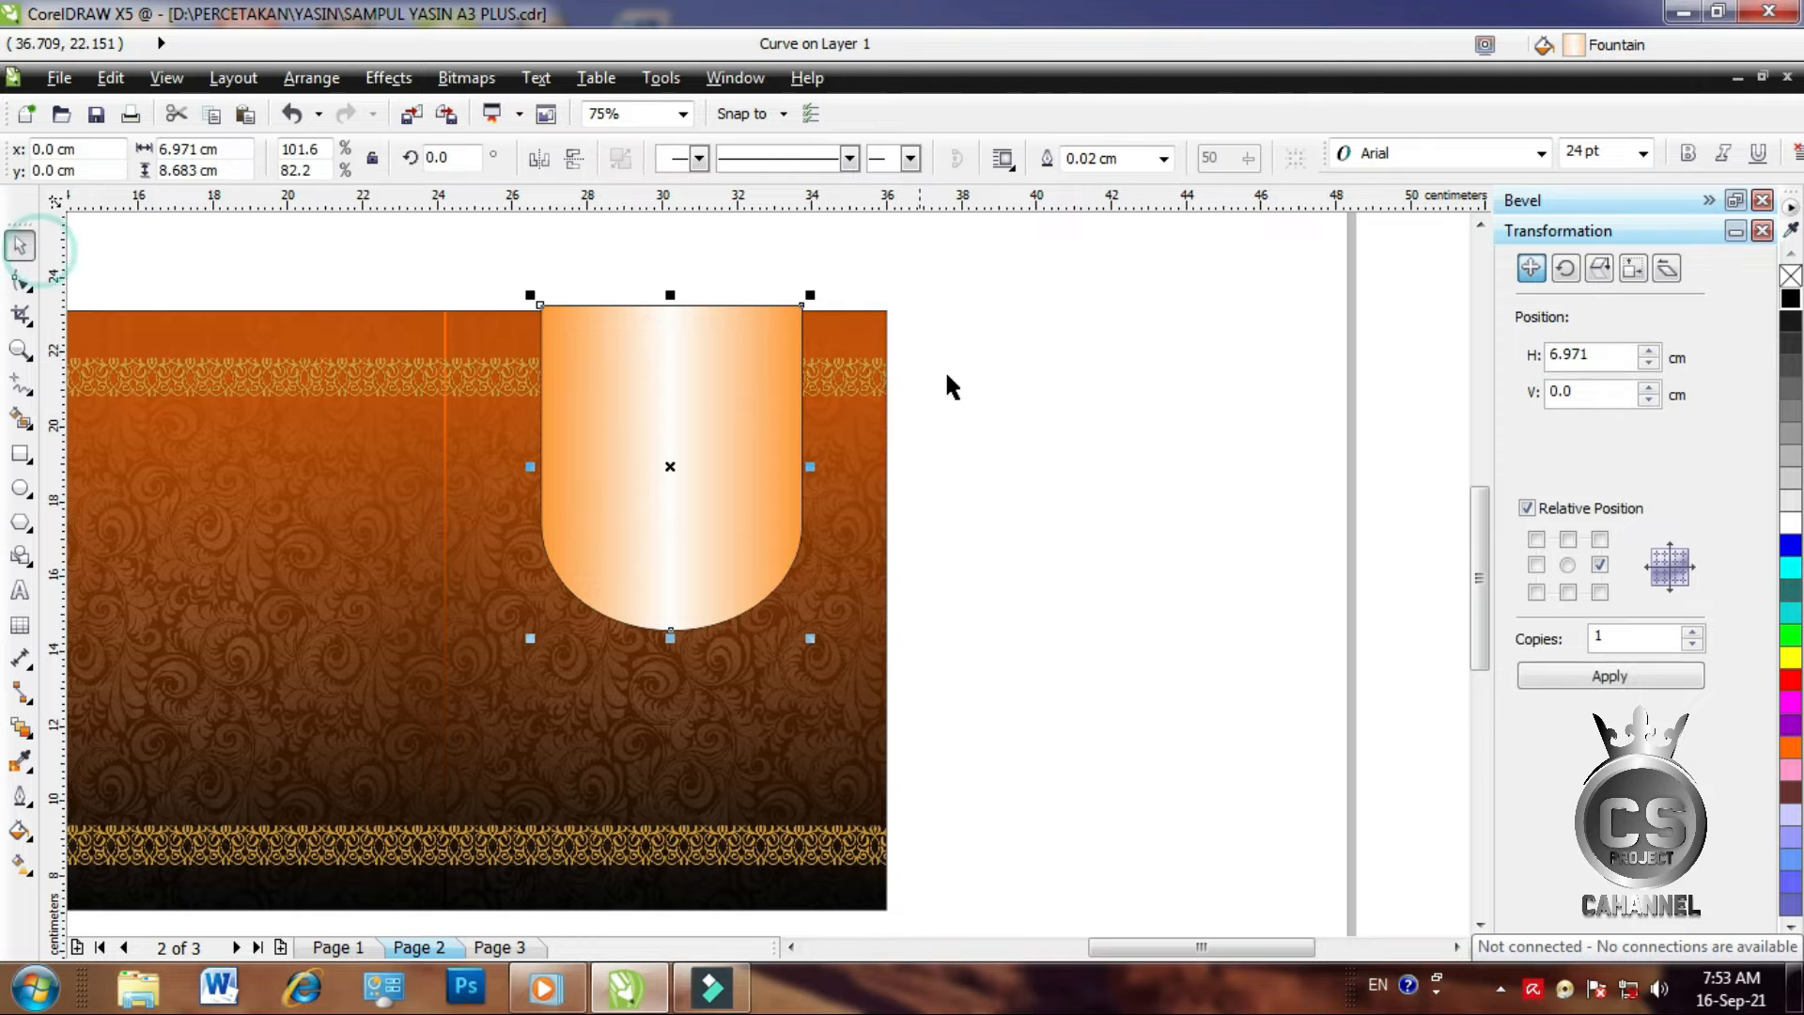
{"action": "left_click", "coordinate": [1134, 424]}
{"action": "left_click", "coordinate": [634, 426]}
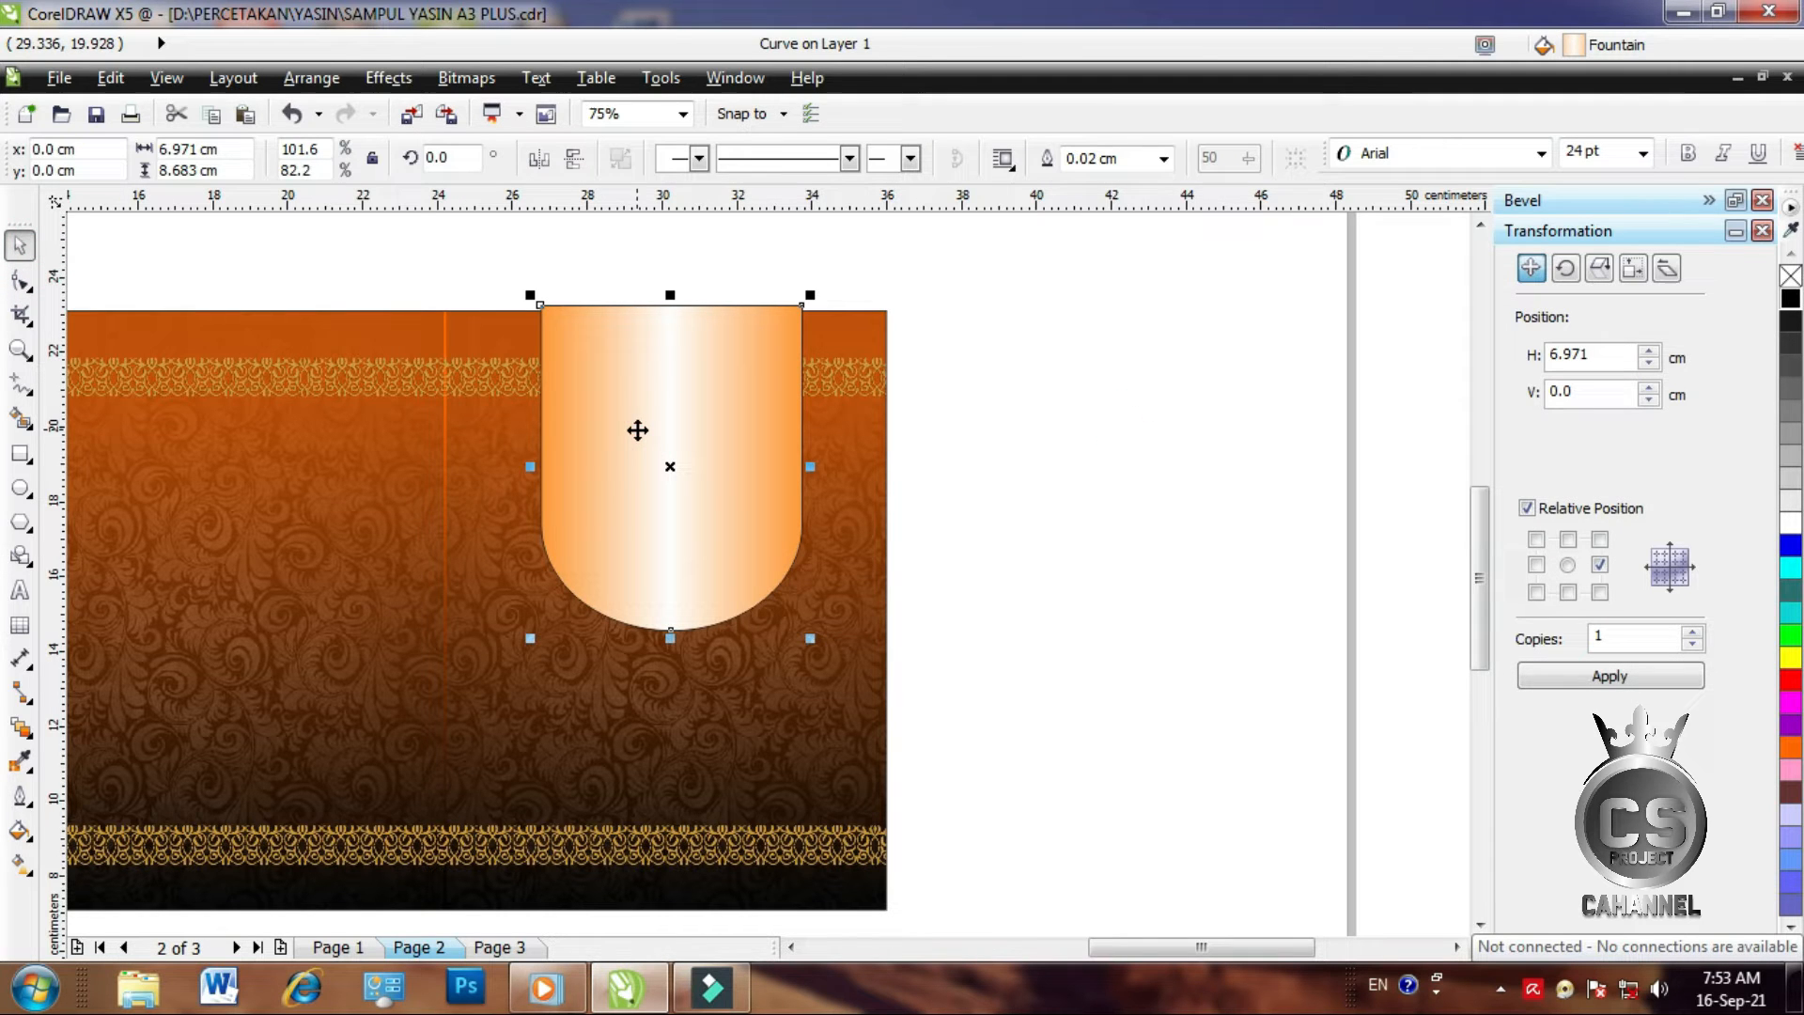
{"action": "left_click", "coordinate": [1115, 481]}
{"action": "left_click", "coordinate": [650, 464]}
Duplicate the arch, make the copy narrower, and centre it on the original
{"action": "key", "text": "ctrl+d"}
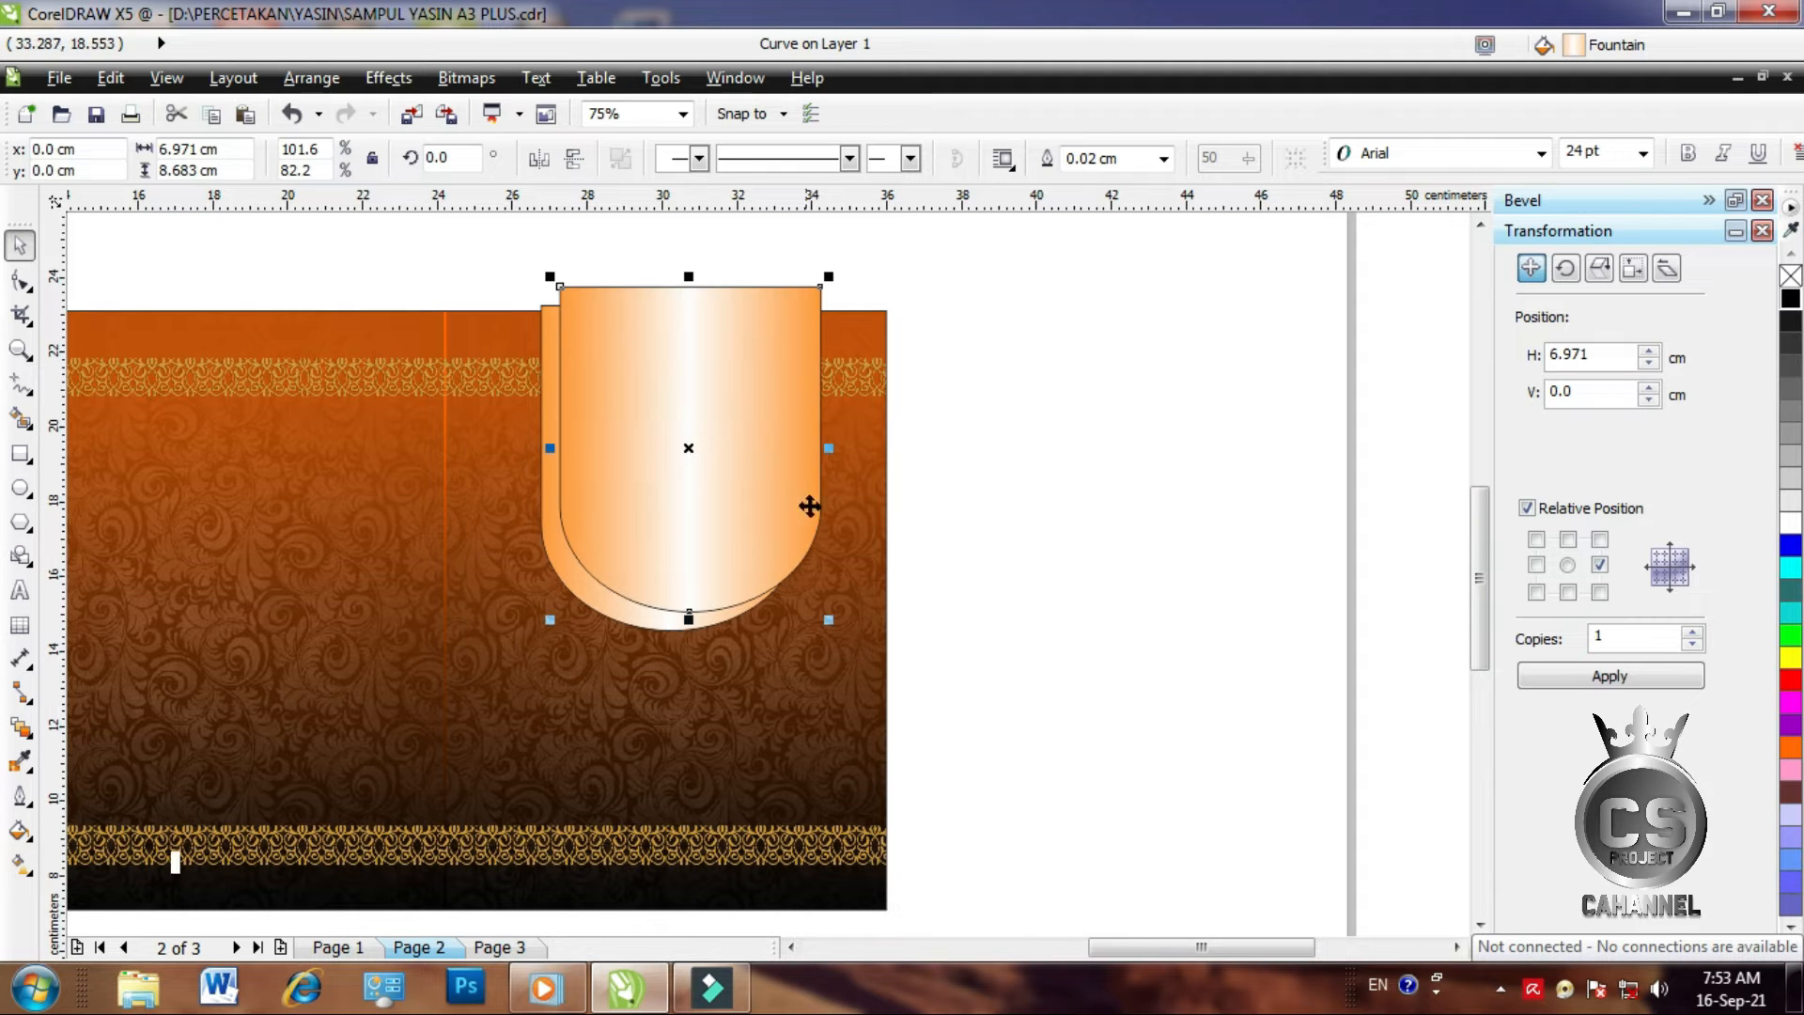
{"action": "left_click_drag", "start_coordinate": [828, 448], "coordinate": [813, 449]}
{"action": "left_click", "coordinate": [557, 532], "text": "shift"}
{"action": "key", "text": "c"}
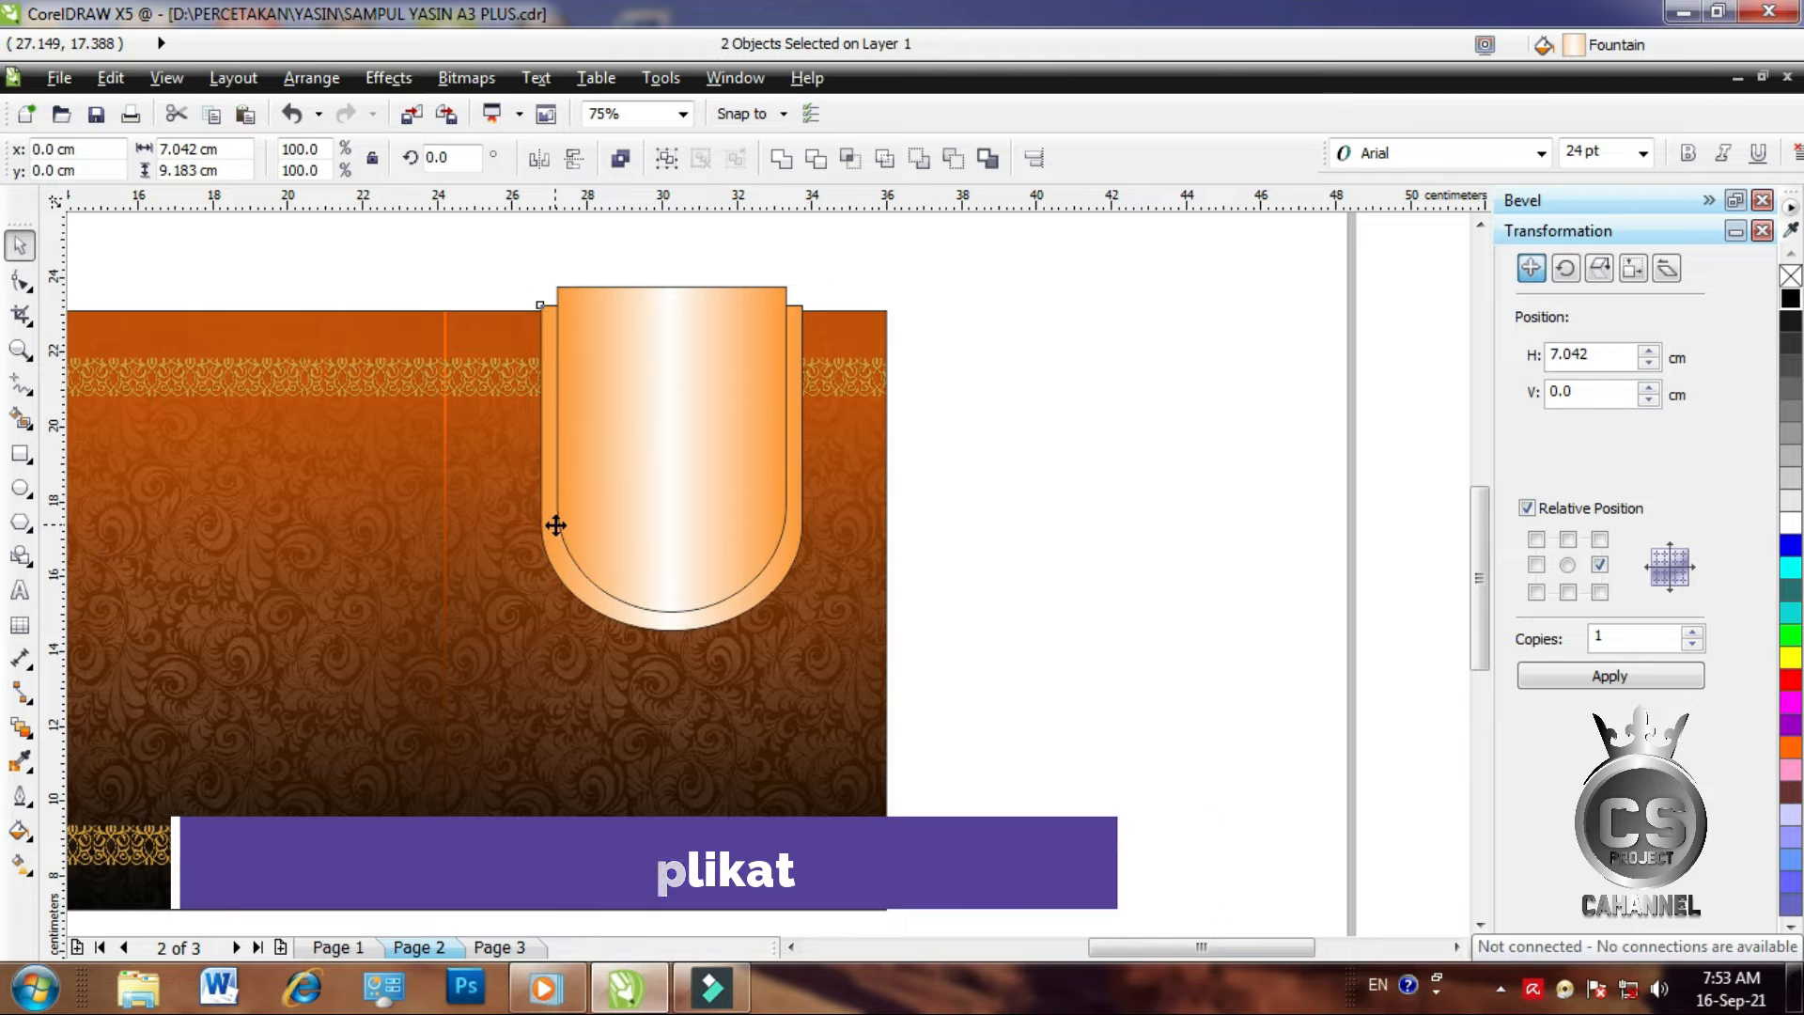
{"action": "key", "text": "e"}
{"action": "left_click", "coordinate": [1046, 544]}
{"action": "left_click", "coordinate": [704, 458]}
Adjust the inner arch's sides, bottom and top so a thin orange border shows
{"action": "left_click", "coordinate": [21, 280]}
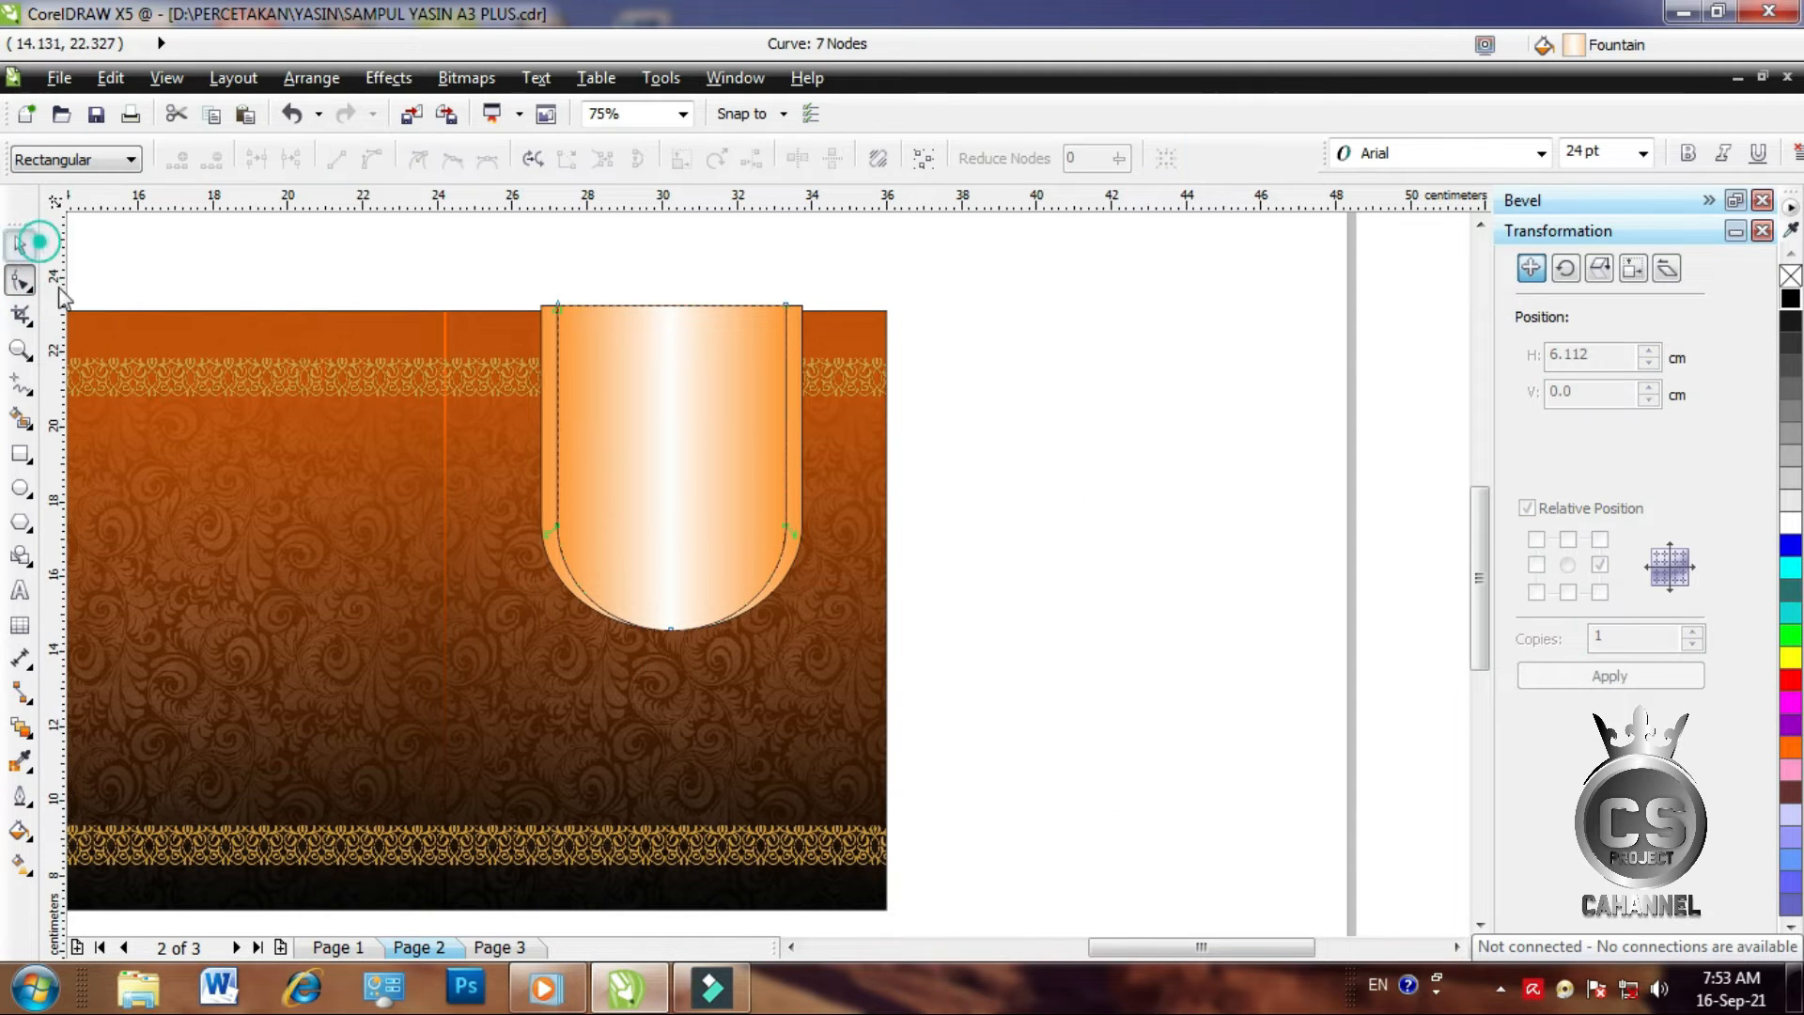
{"action": "left_click", "coordinate": [20, 244]}
{"action": "left_click_drag", "start_coordinate": [671, 631], "coordinate": [673, 620]}
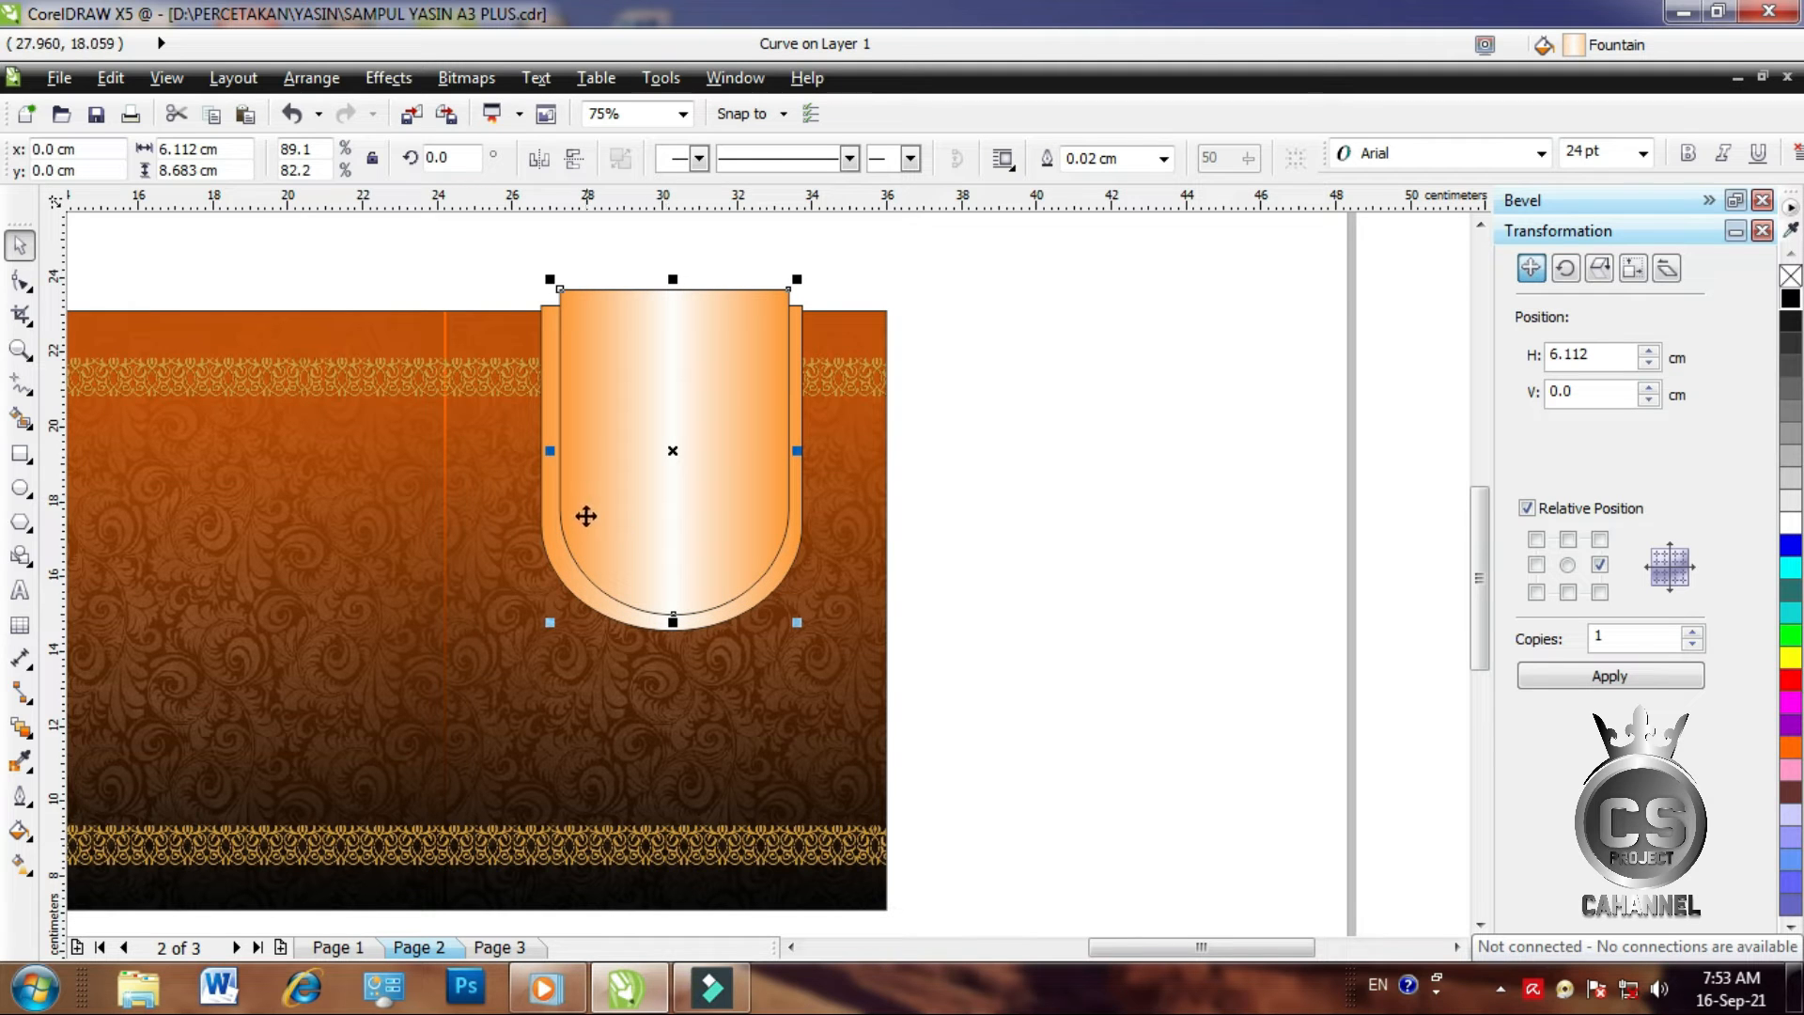
{"action": "left_click_drag", "start_coordinate": [552, 454], "coordinate": [543, 454]}
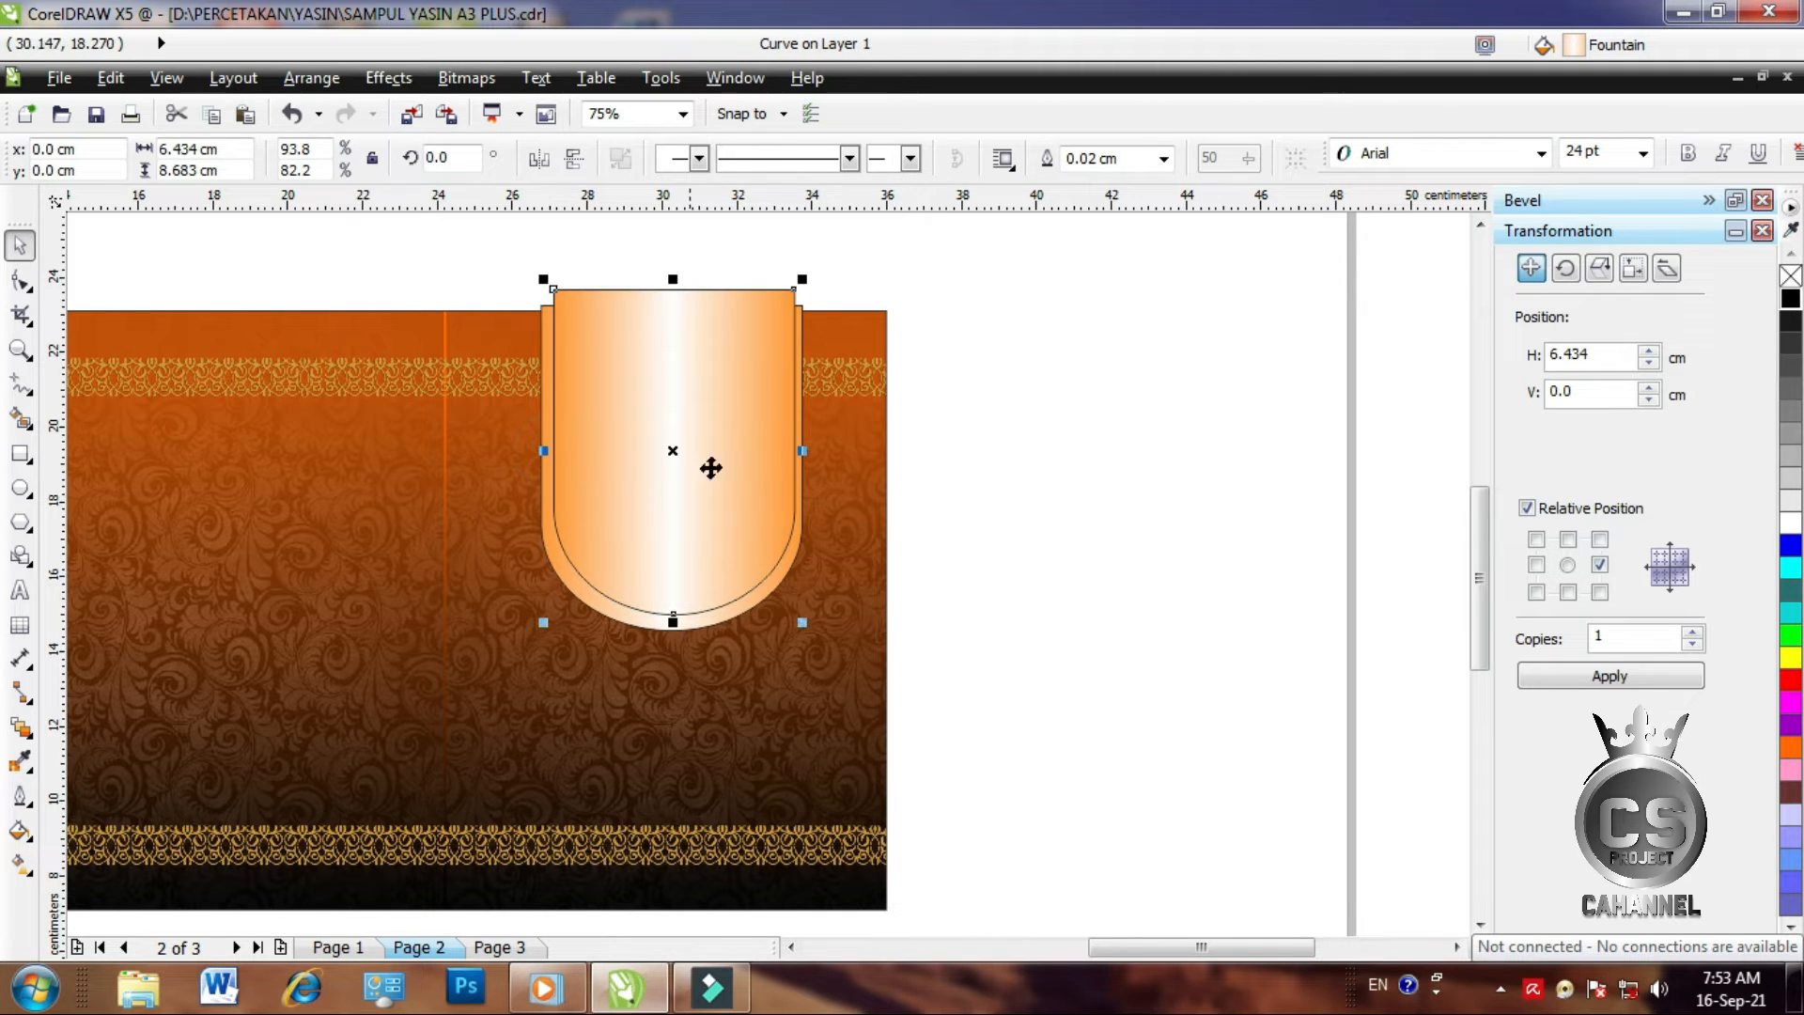
{"action": "left_click_drag", "start_coordinate": [806, 452], "coordinate": [799, 452]}
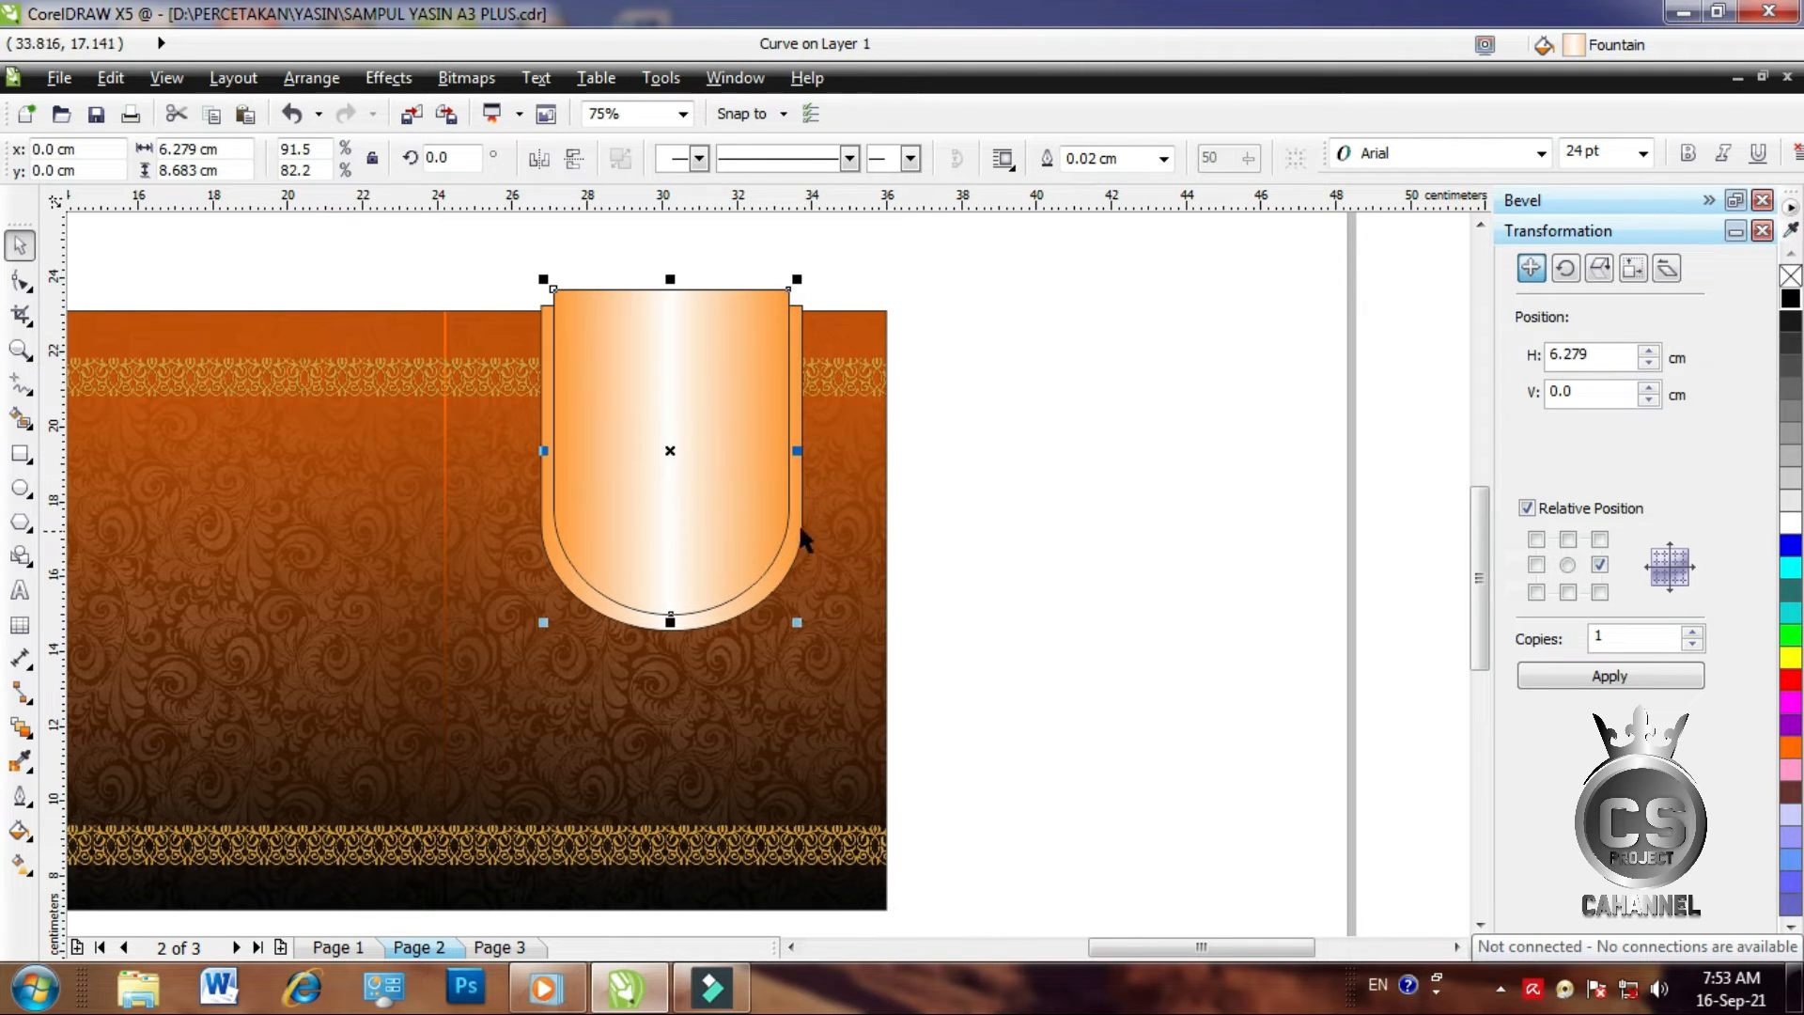
{"action": "left_click", "coordinate": [800, 528], "text": "shift"}
{"action": "left_click", "coordinate": [1012, 510]}
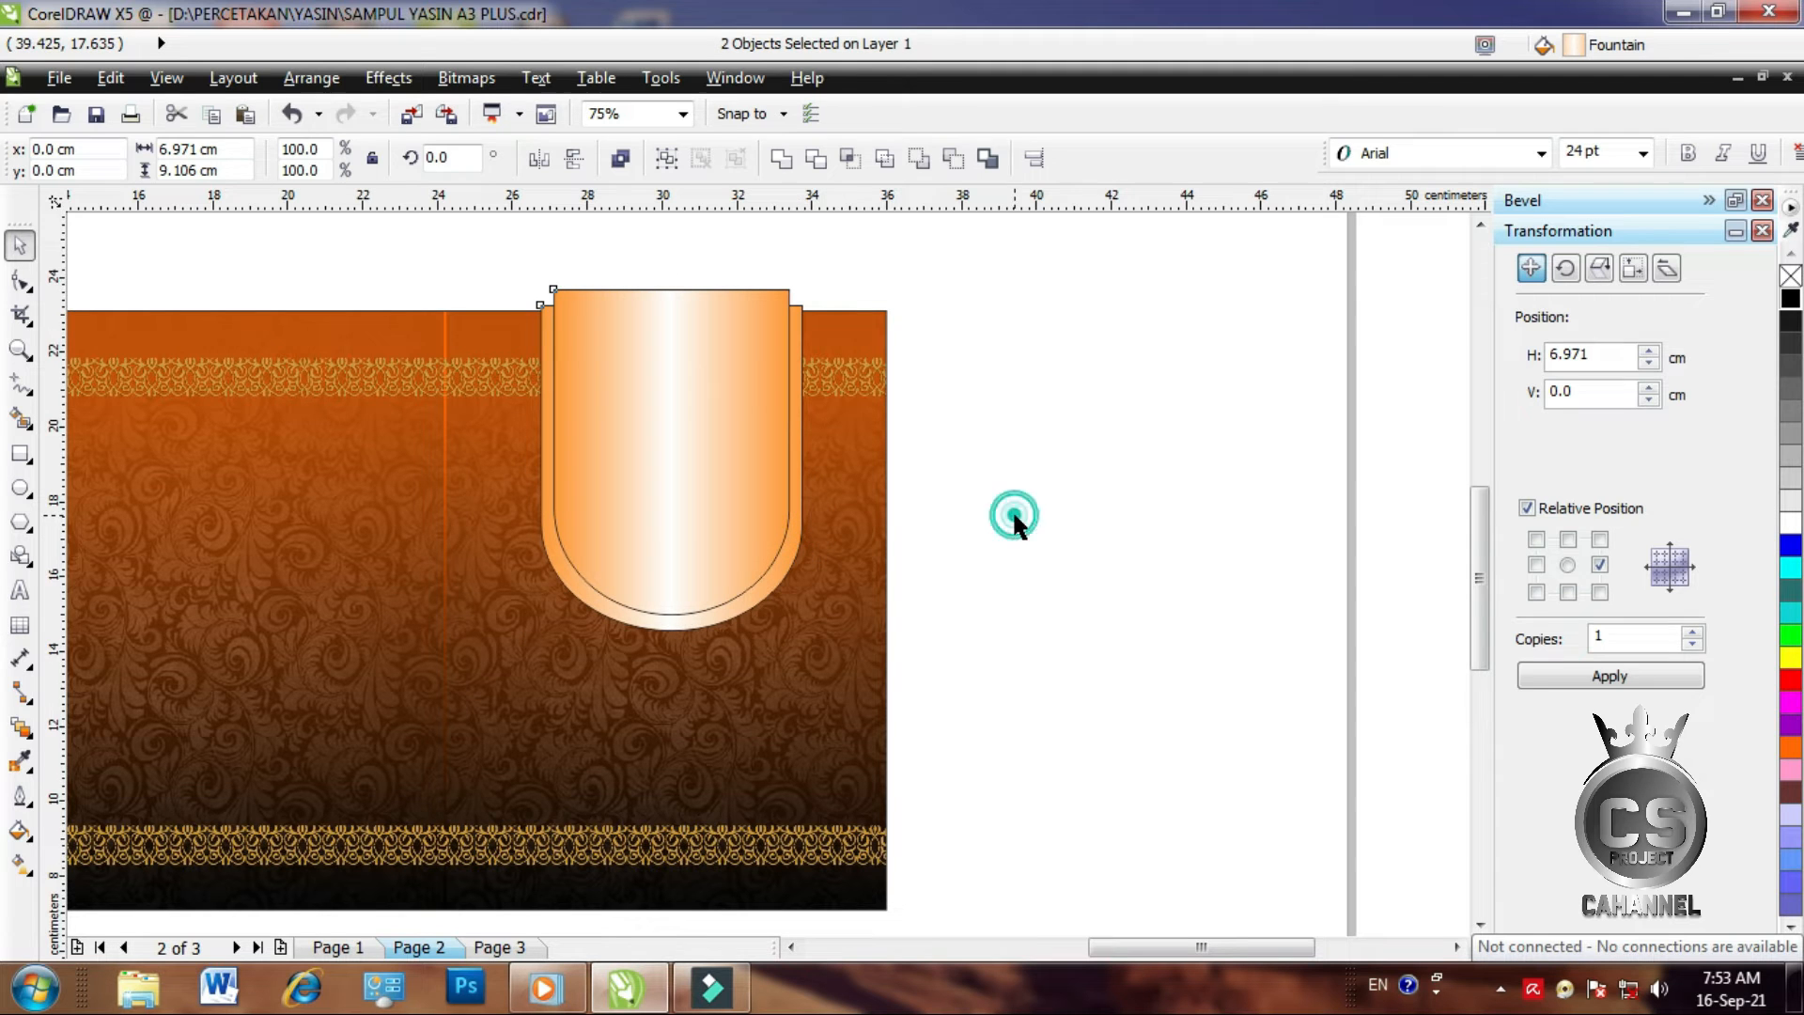
{"action": "left_click", "coordinate": [756, 528]}
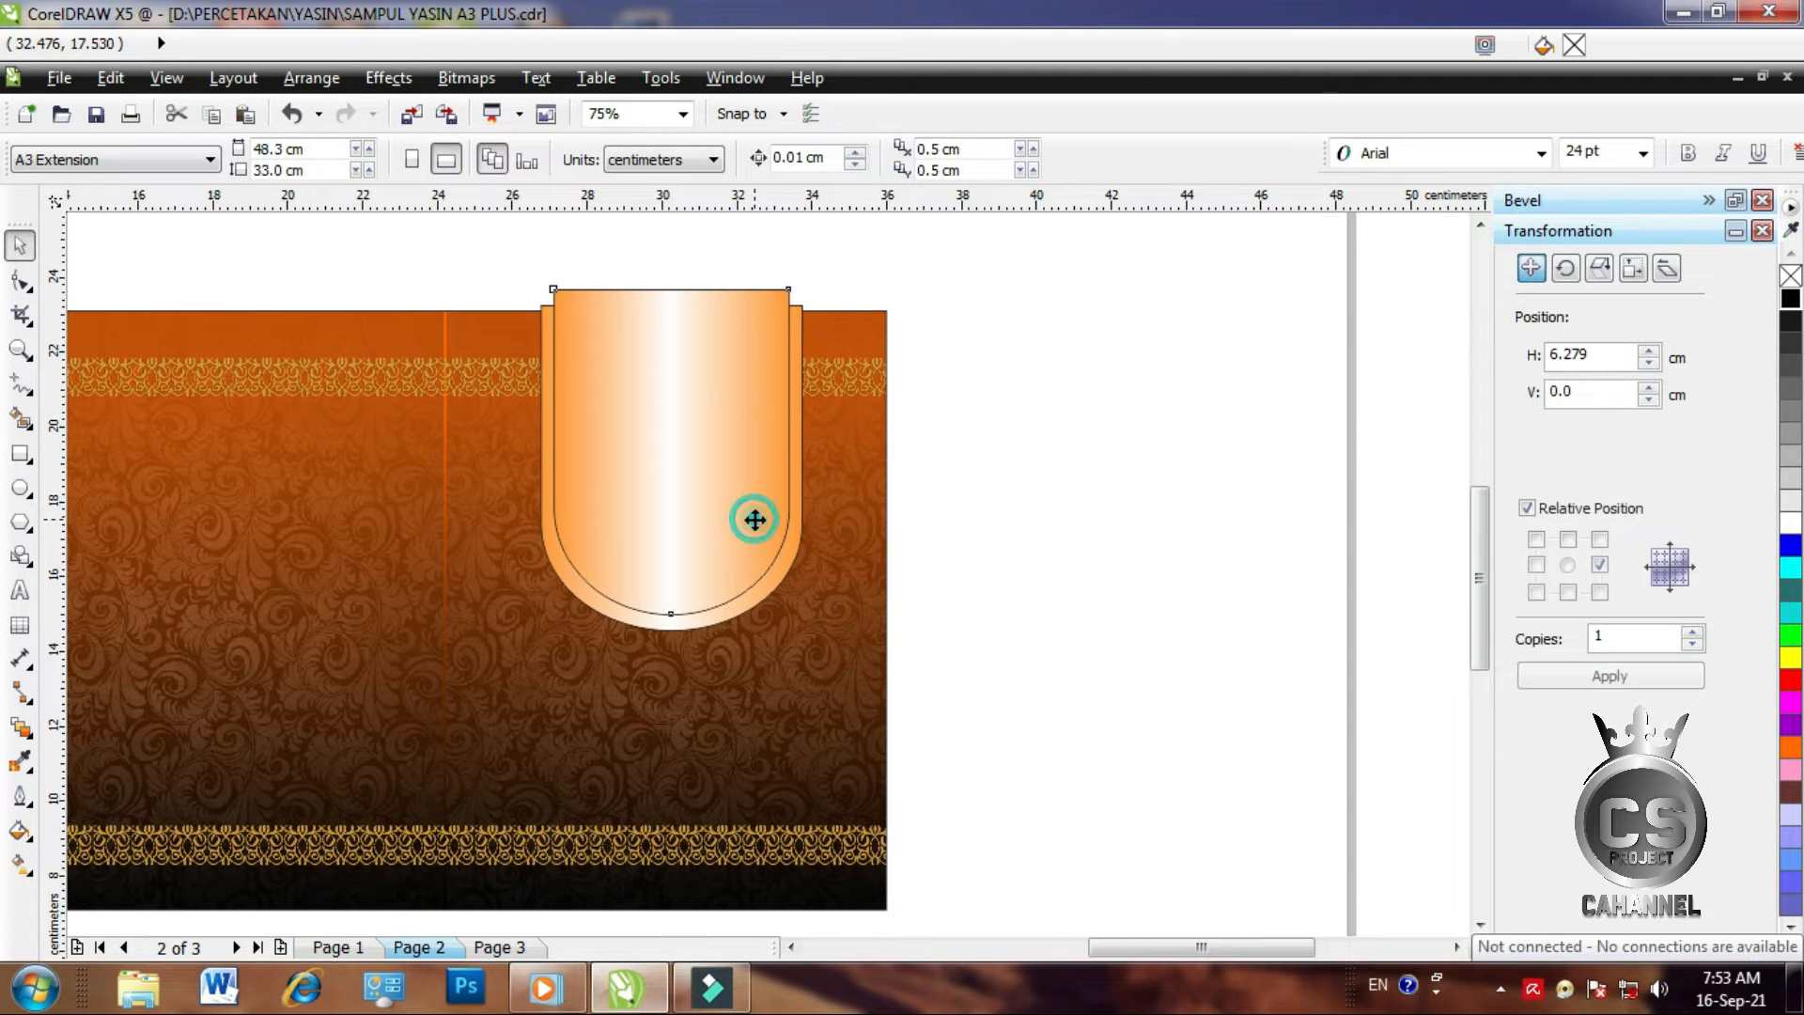
{"action": "left_click_drag", "start_coordinate": [669, 615], "coordinate": [669, 618]}
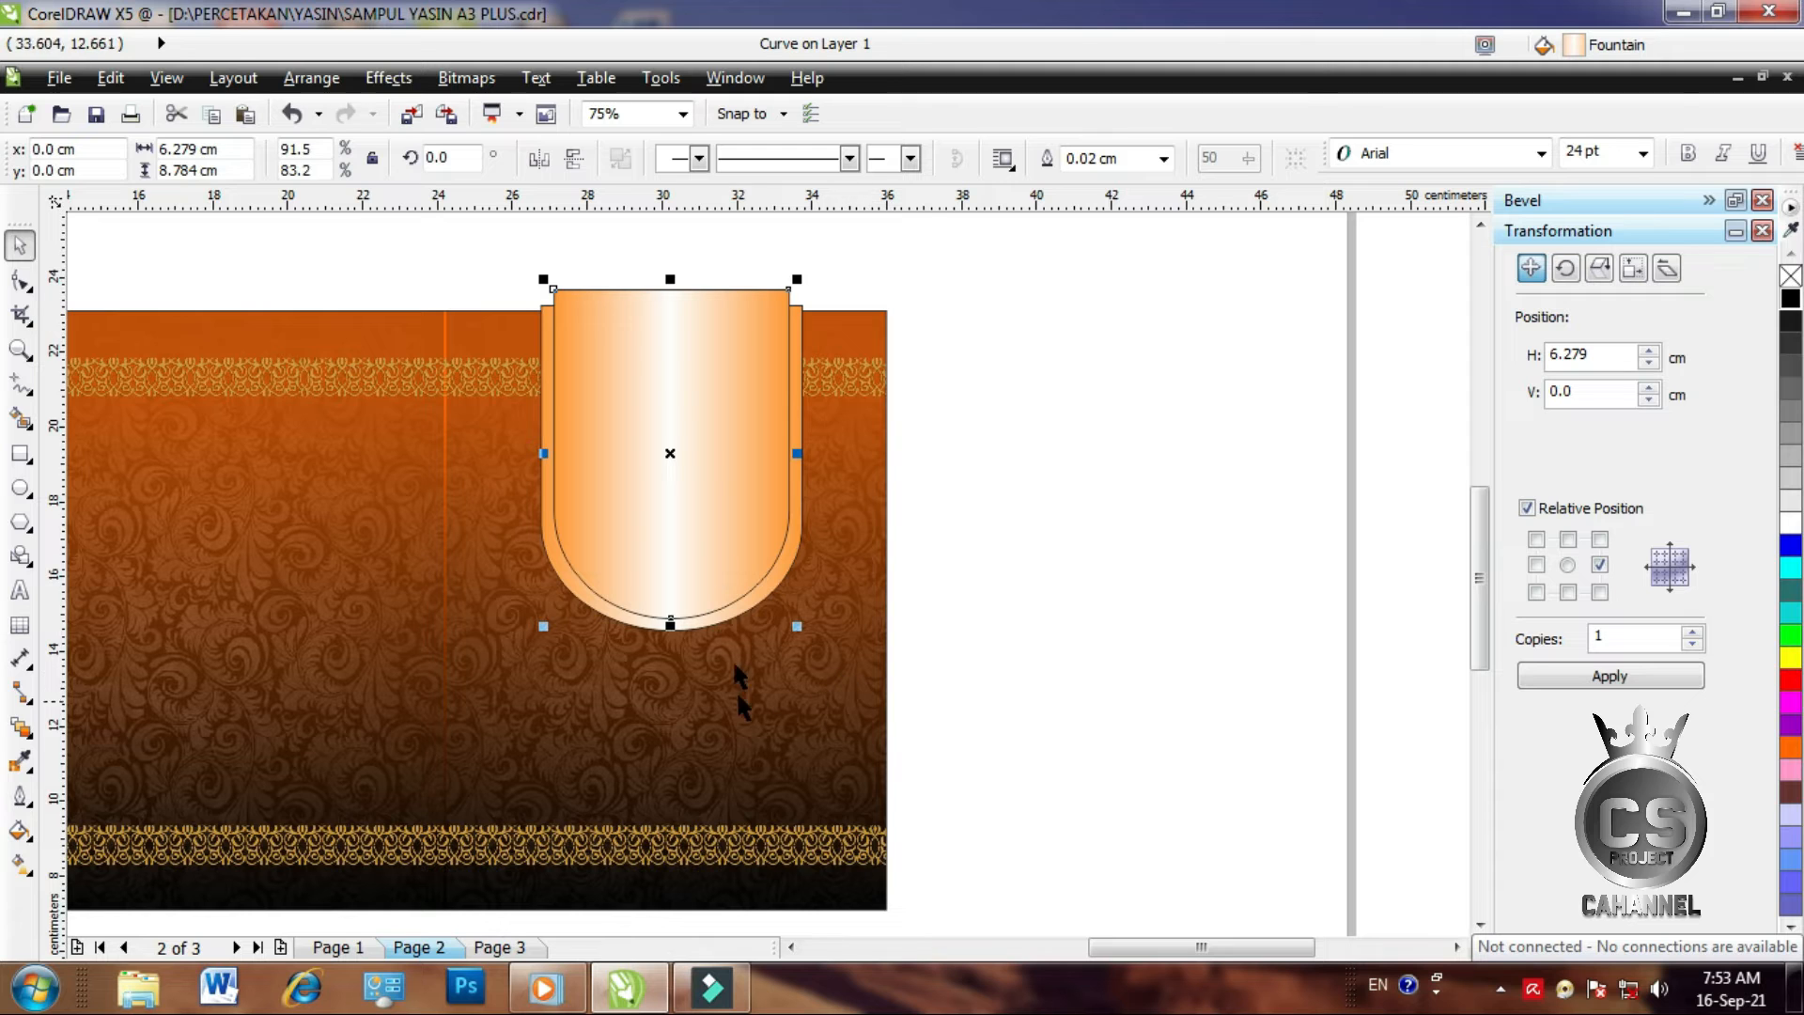
{"action": "left_click_drag", "start_coordinate": [668, 279], "coordinate": [665, 320]}
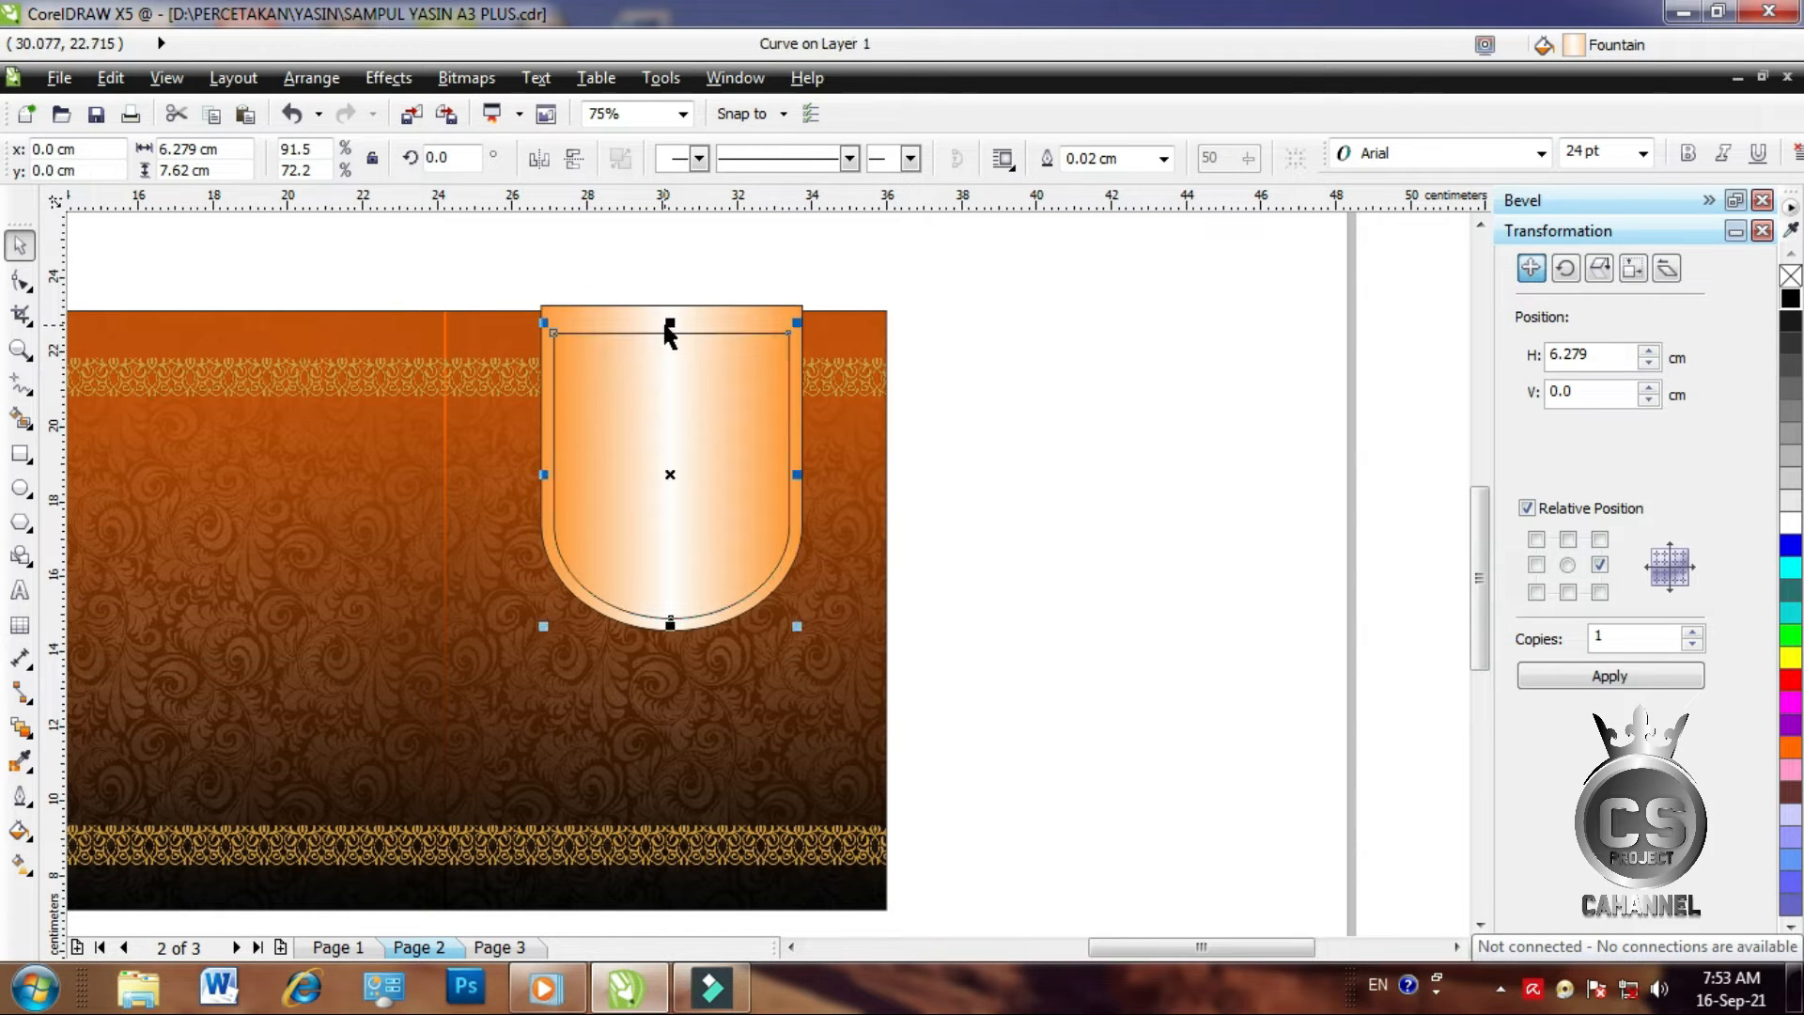
{"action": "left_click", "coordinate": [983, 403]}
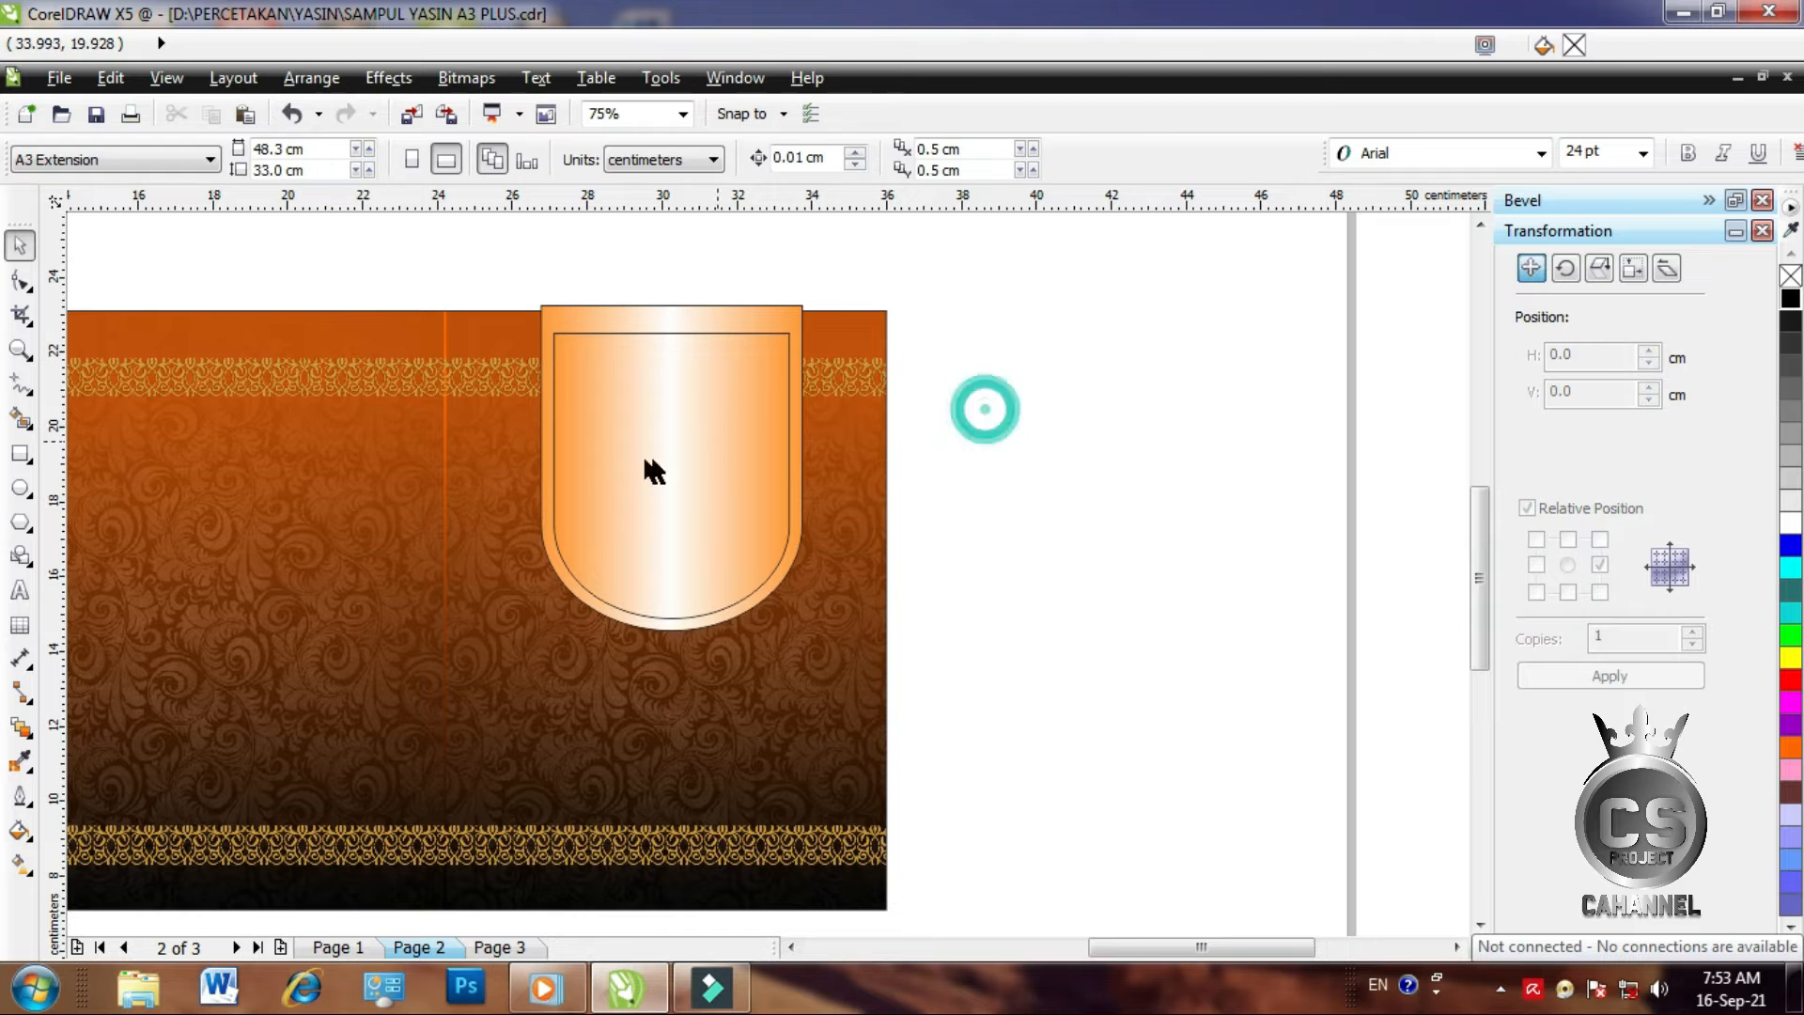
Give the inner arch a 0.1 cm outline
{"action": "left_click", "coordinate": [584, 467]}
{"action": "left_click", "coordinate": [1163, 158]}
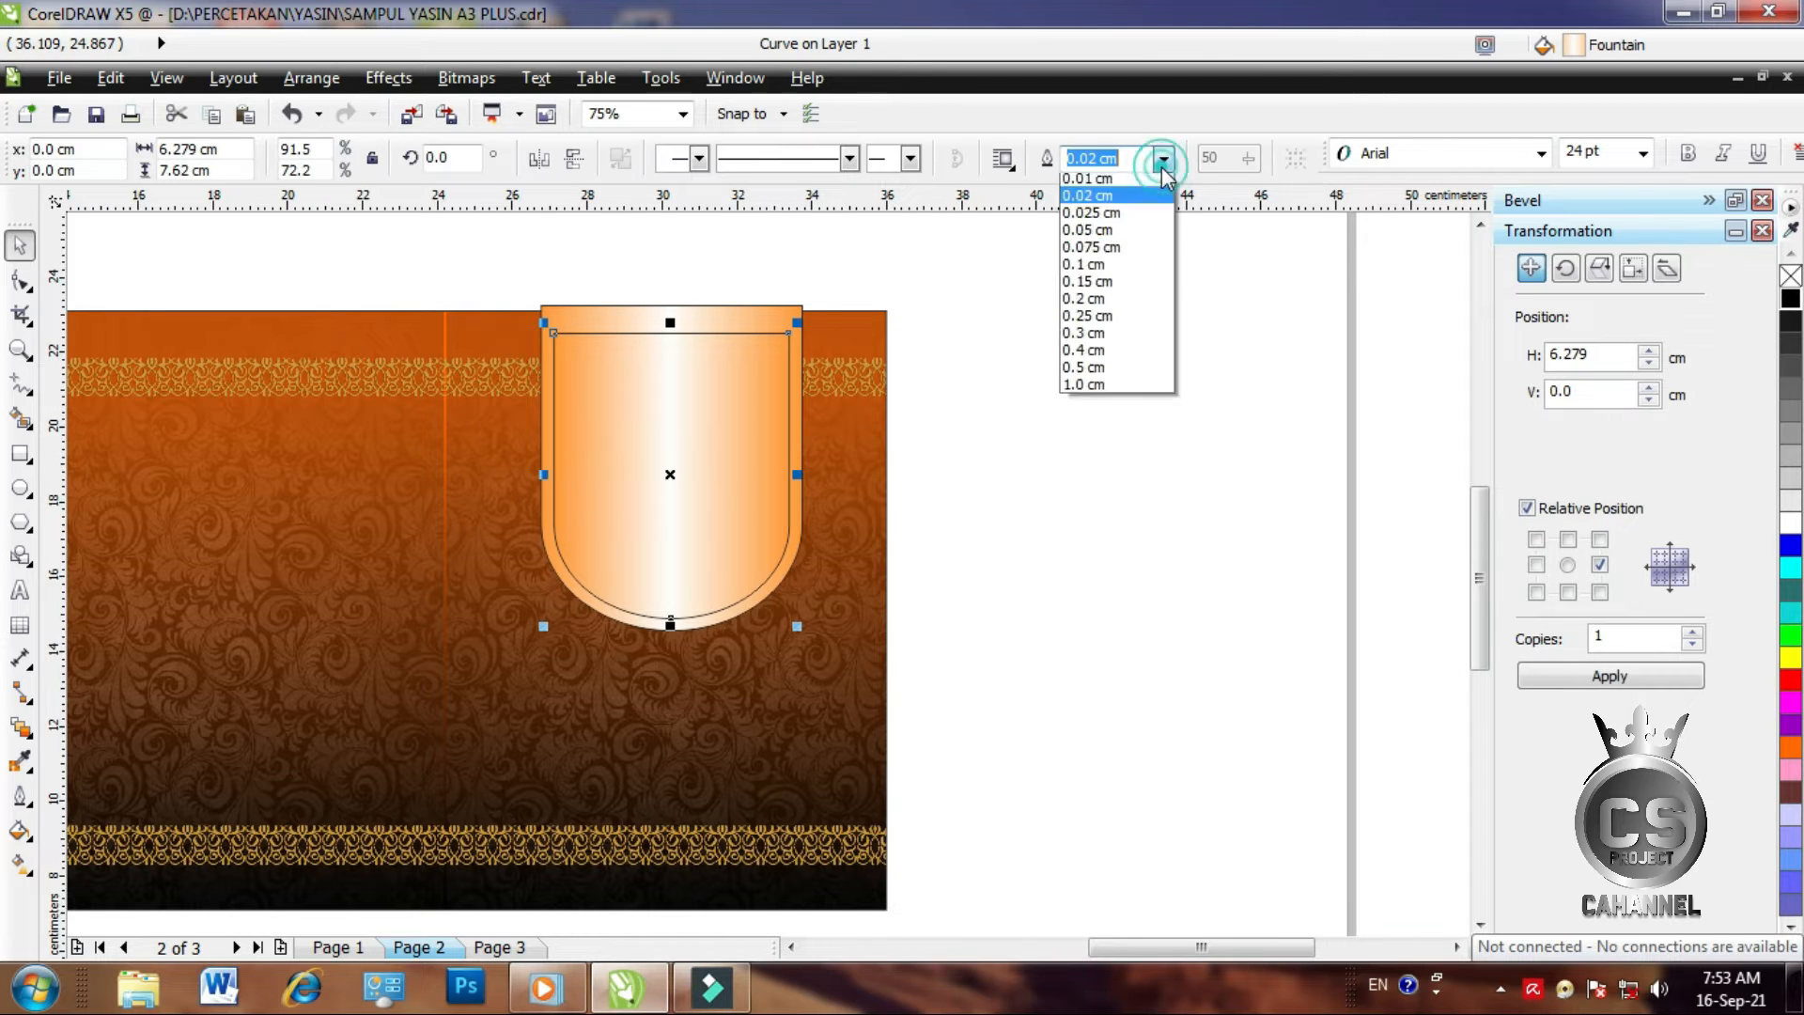
{"action": "left_click", "coordinate": [1107, 297]}
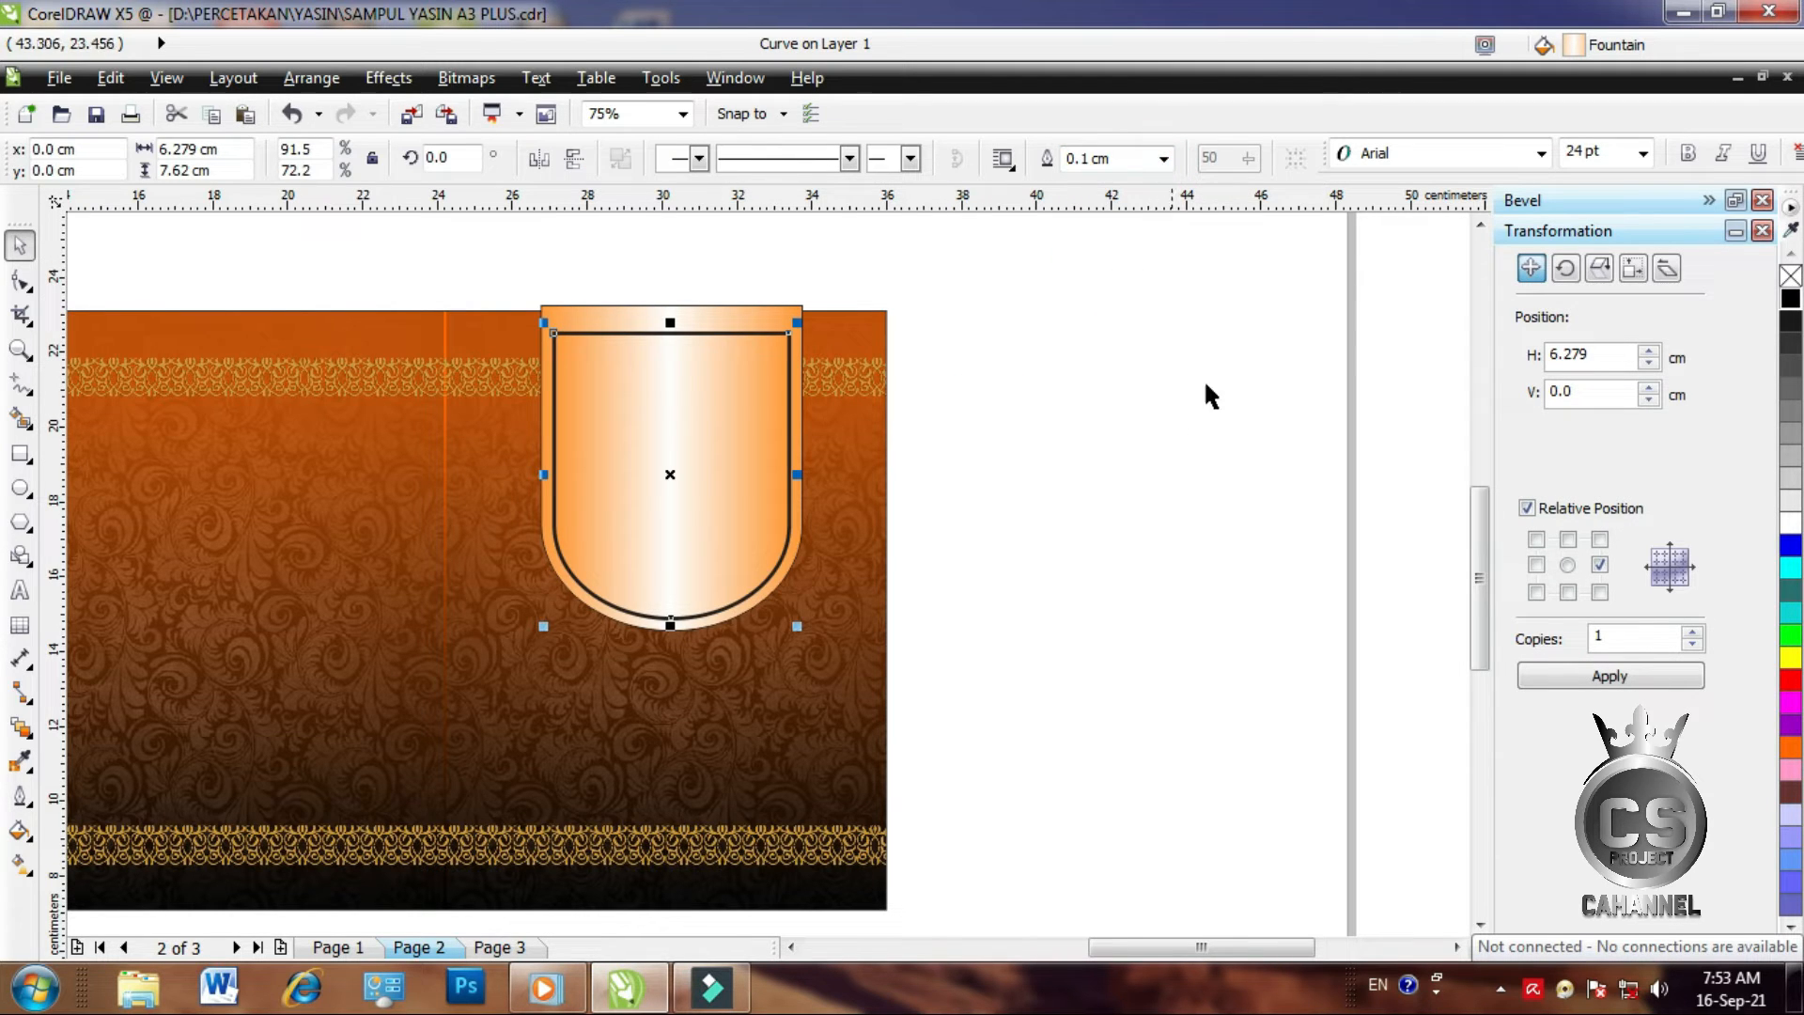
{"action": "left_click", "coordinate": [1165, 435]}
{"action": "left_click", "coordinate": [745, 451]}
Fill the inner arch with a linear gradient from black at top to dark red at bottom
{"action": "left_click", "coordinate": [22, 861]}
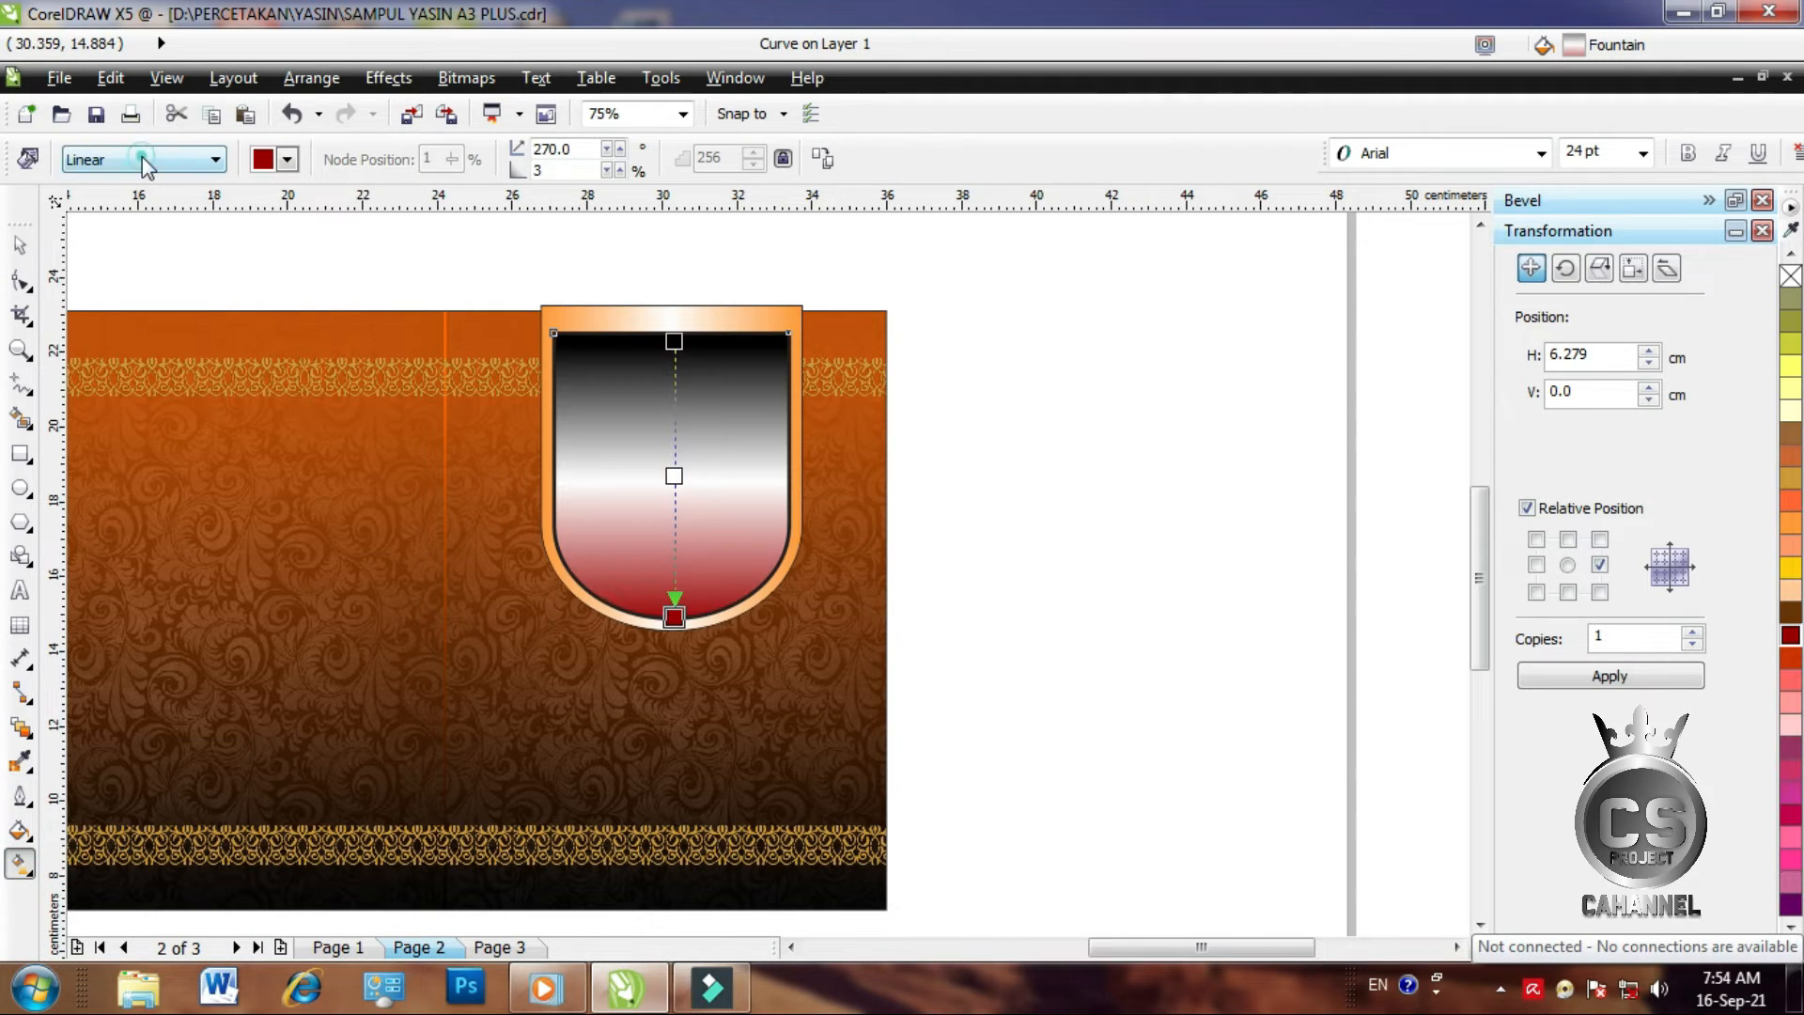
{"action": "left_click", "coordinate": [142, 158]}
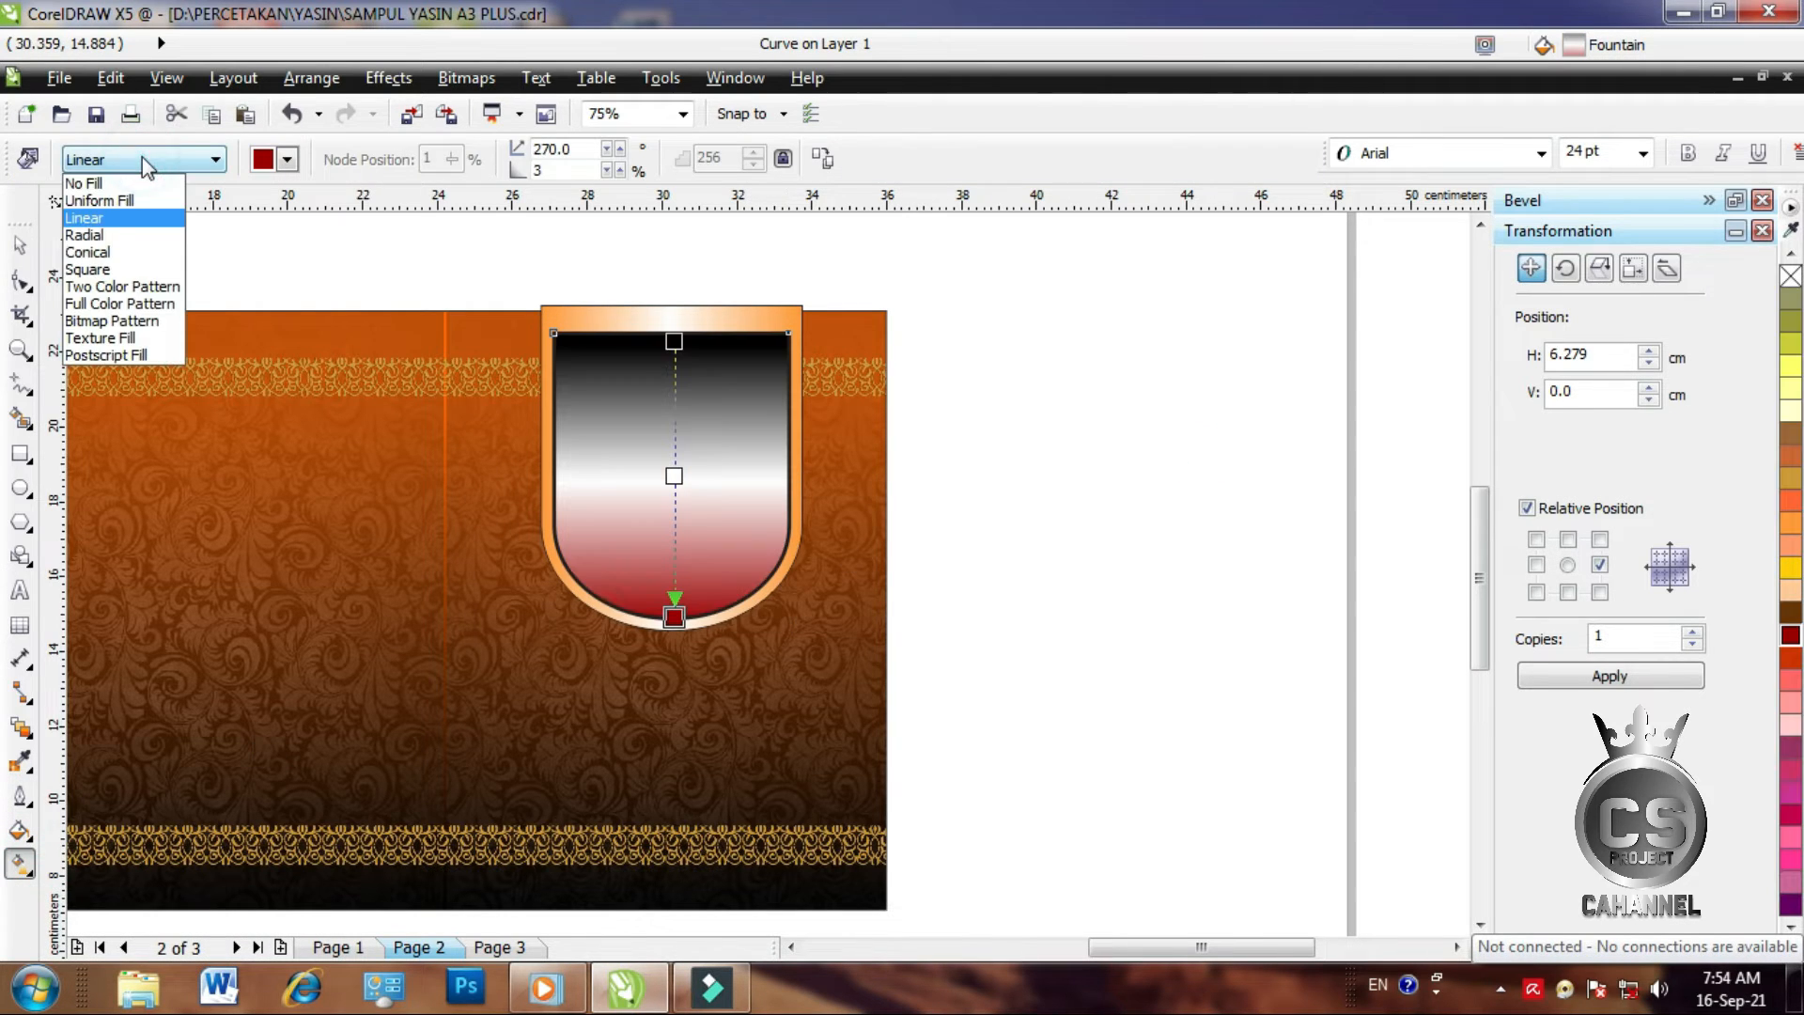
{"action": "left_click", "coordinate": [113, 200]}
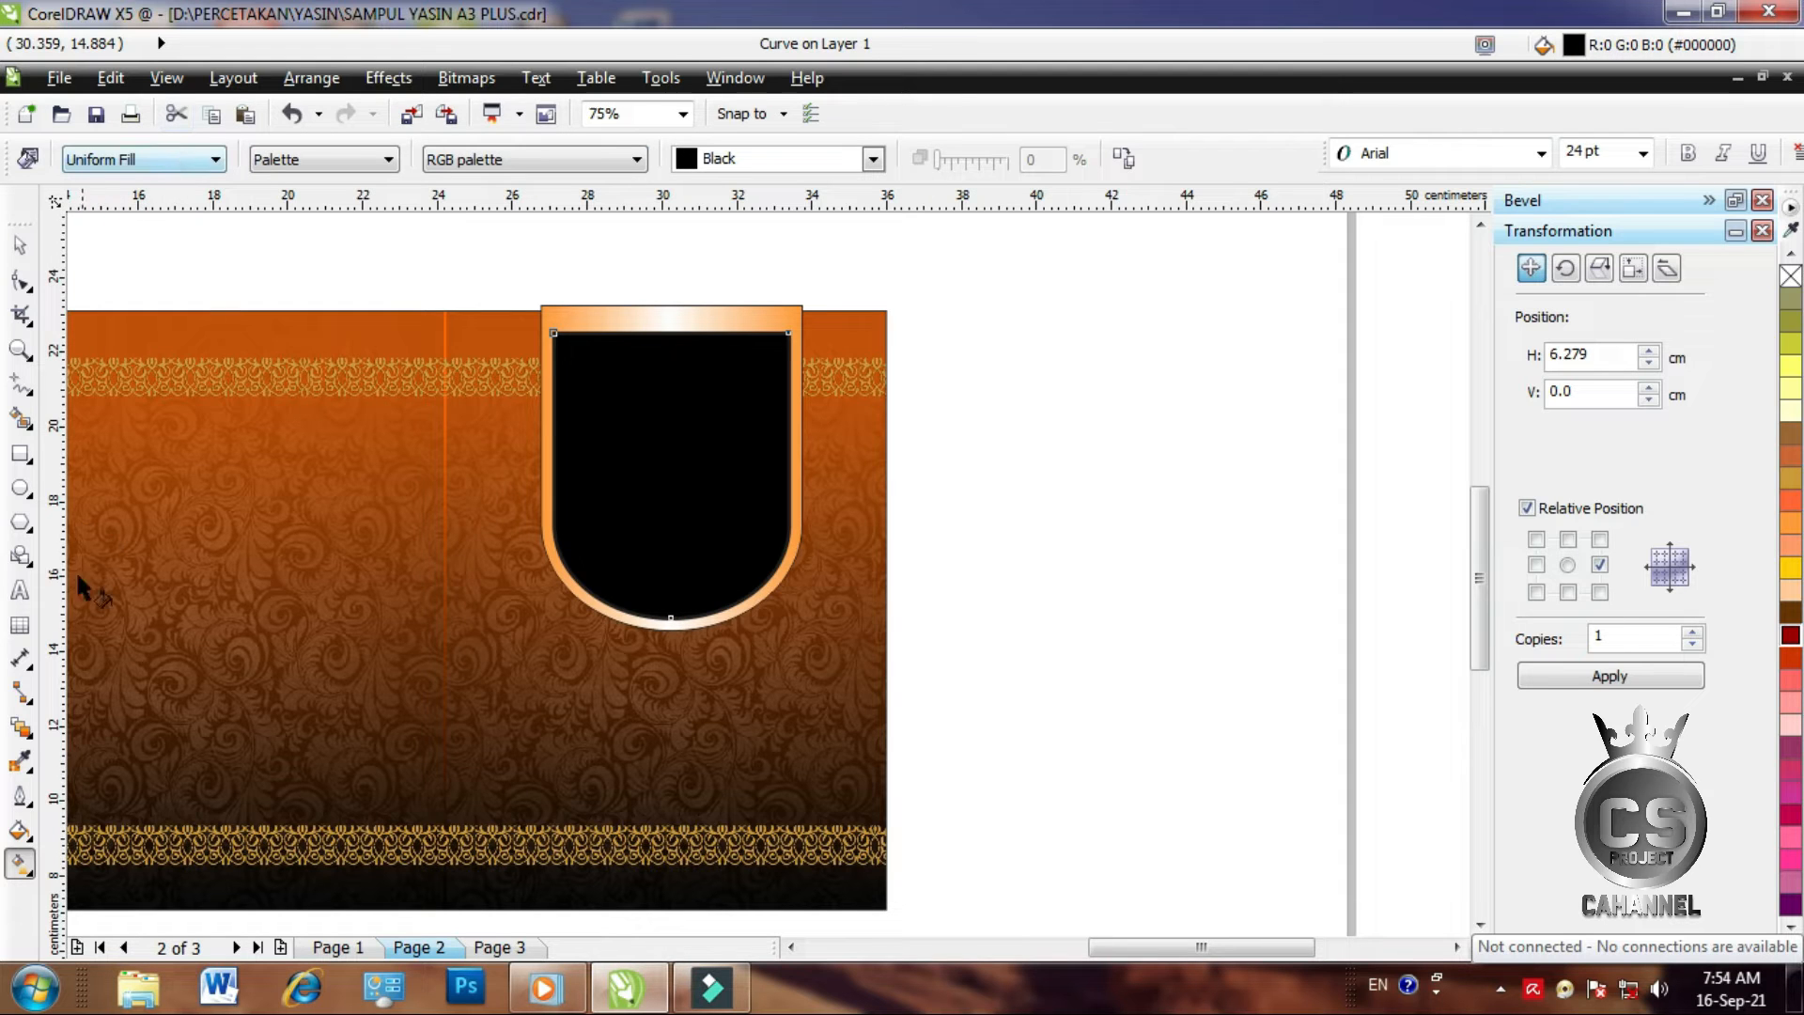
{"action": "left_click_drag", "start_coordinate": [671, 336], "coordinate": [685, 600]}
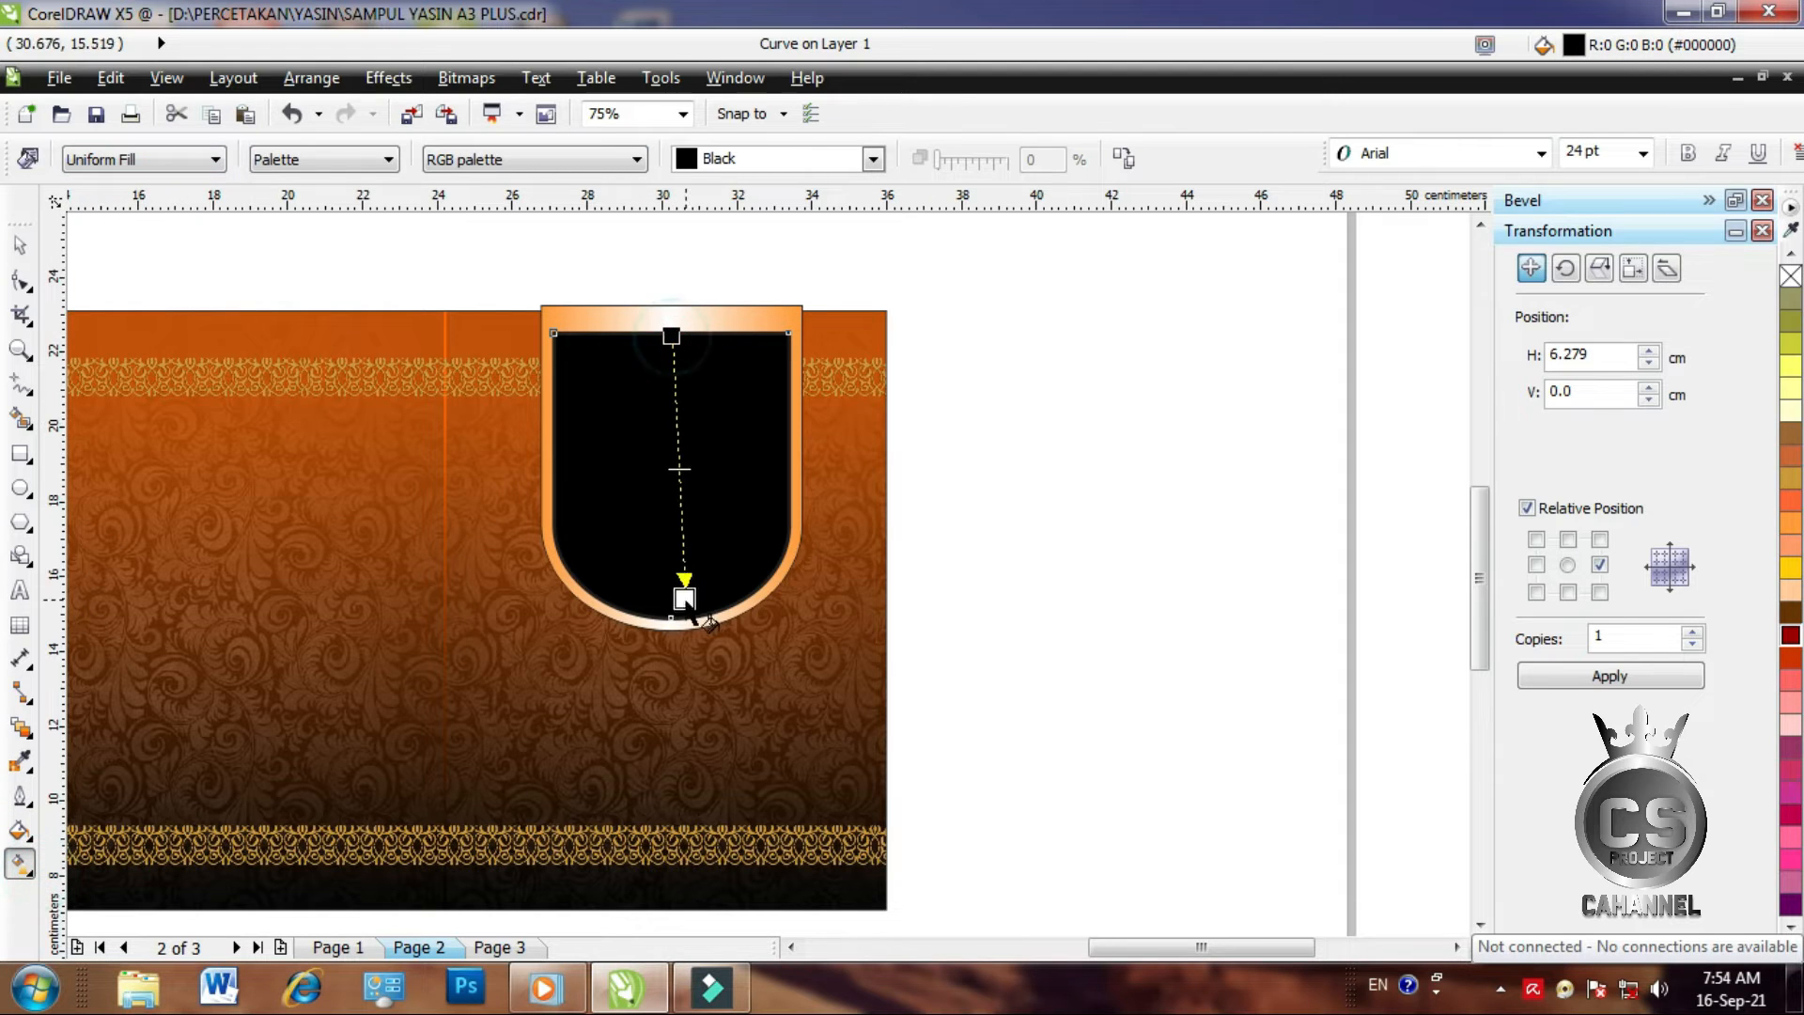
{"action": "left_click", "coordinate": [1790, 635]}
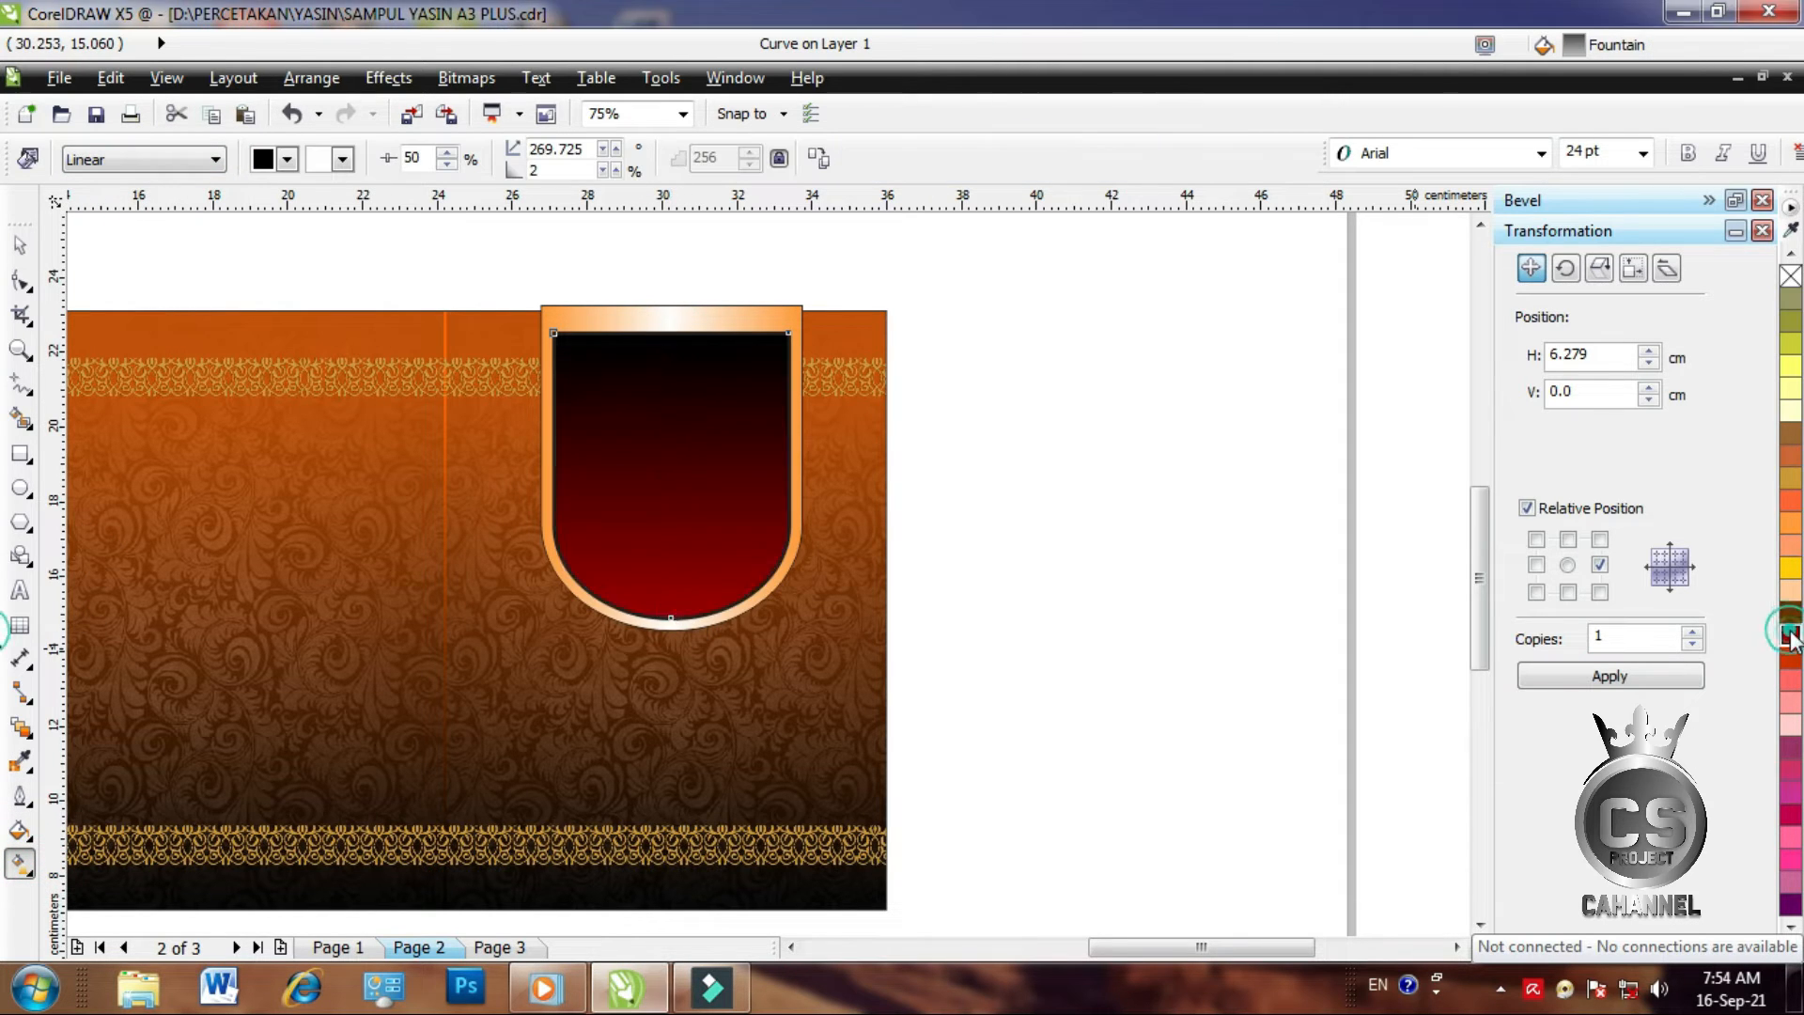
{"action": "left_click", "coordinate": [21, 248]}
{"action": "left_click", "coordinate": [1090, 453]}
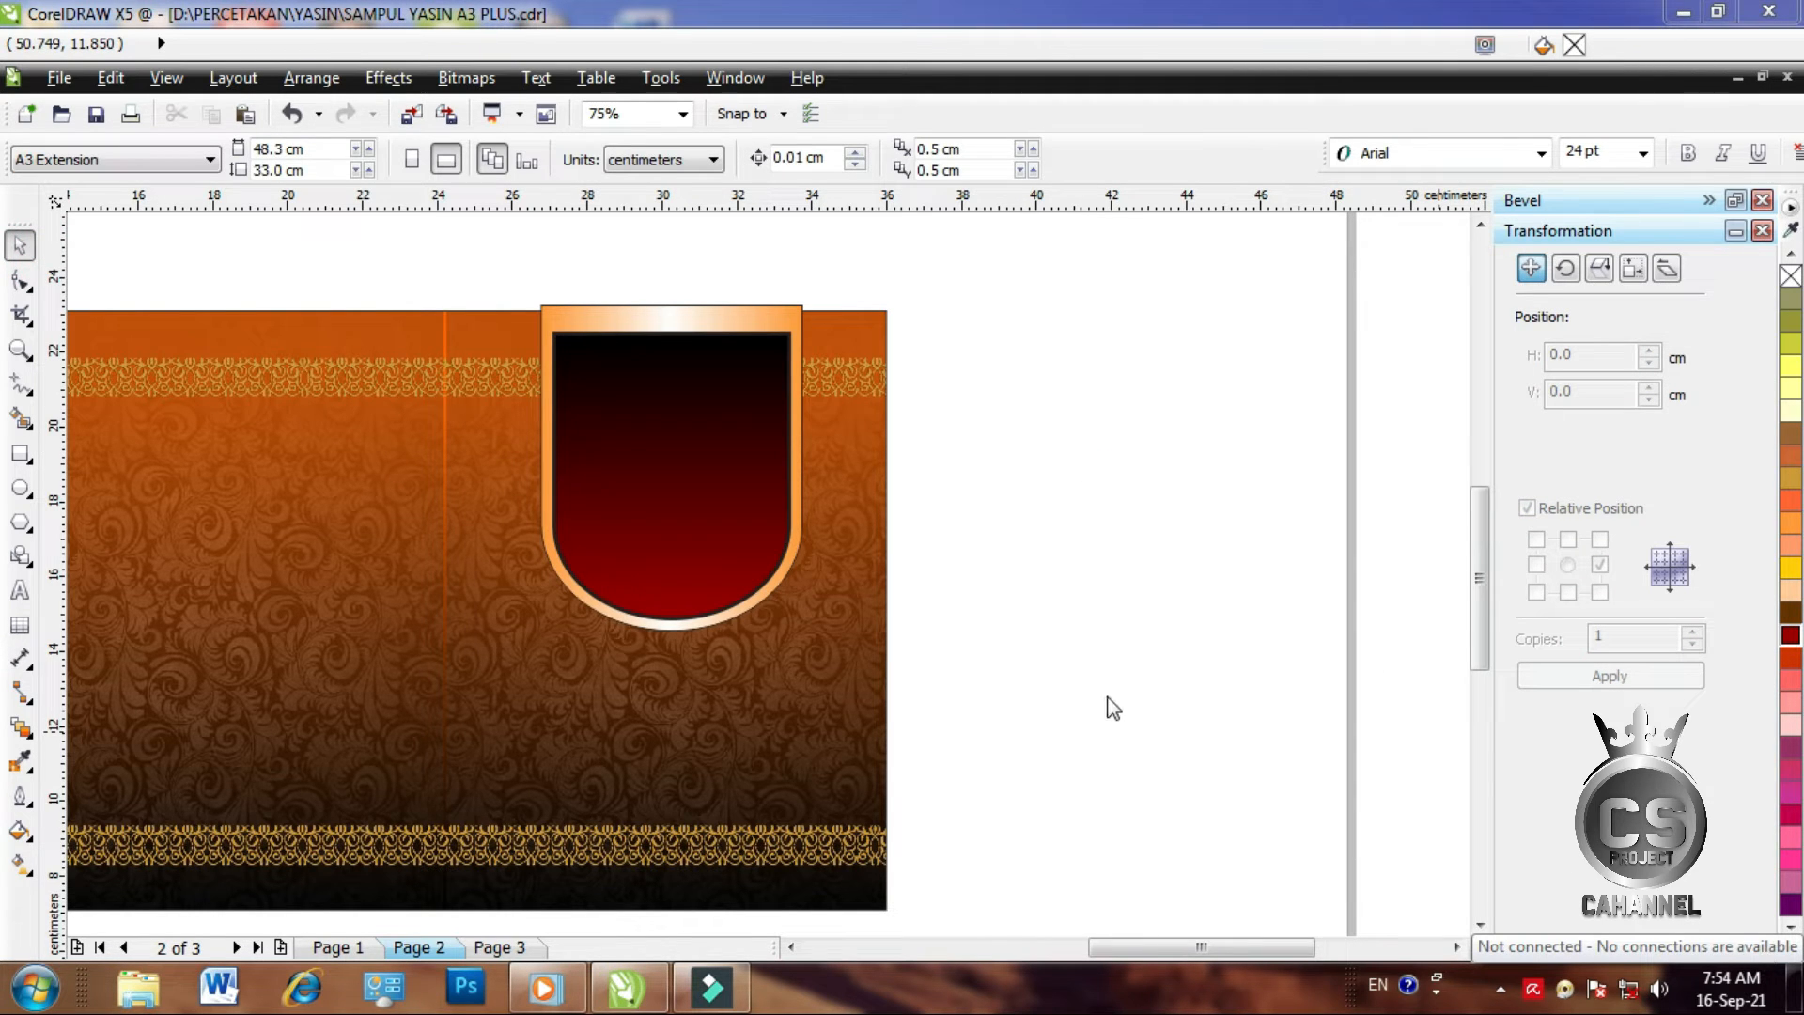
Resize the shield to about 6.9 cm wide and 10.3 cm tall
{"action": "left_click_drag", "start_coordinate": [536, 312], "coordinate": [828, 685]}
{"action": "left_click_drag", "start_coordinate": [811, 470], "coordinate": [801, 471]}
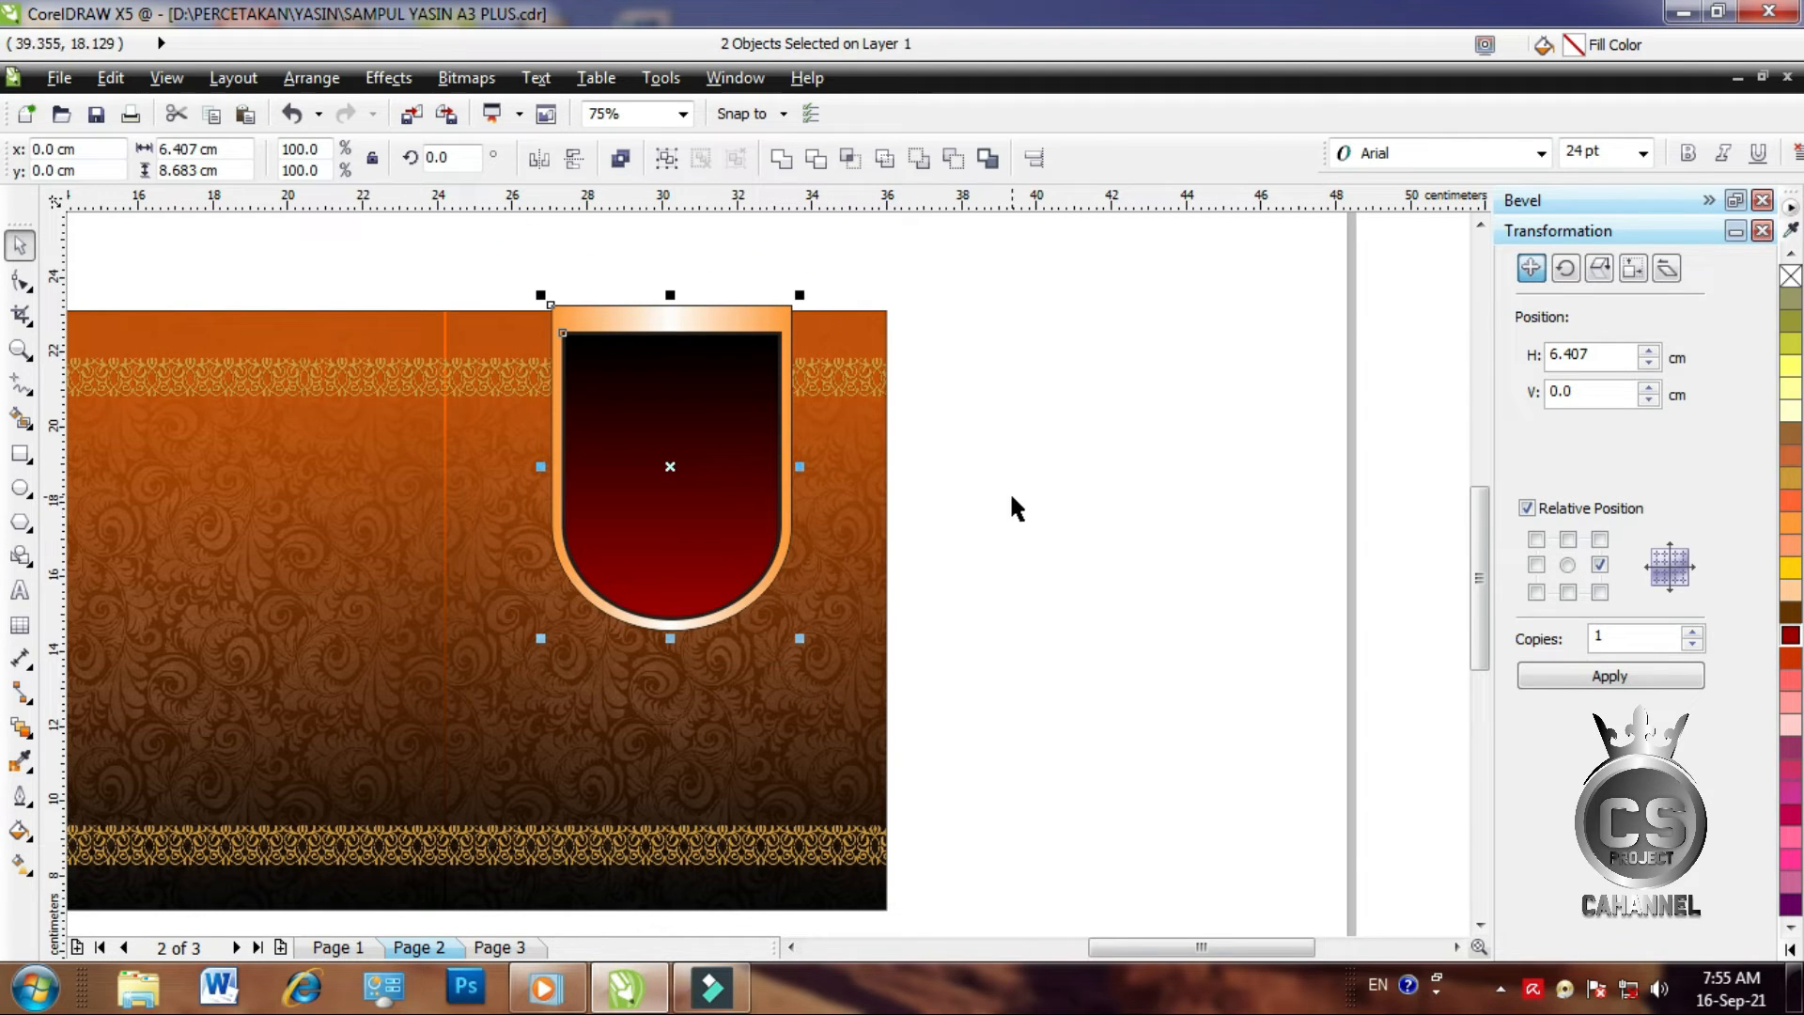
{"action": "left_click_drag", "start_coordinate": [668, 638], "coordinate": [667, 654]}
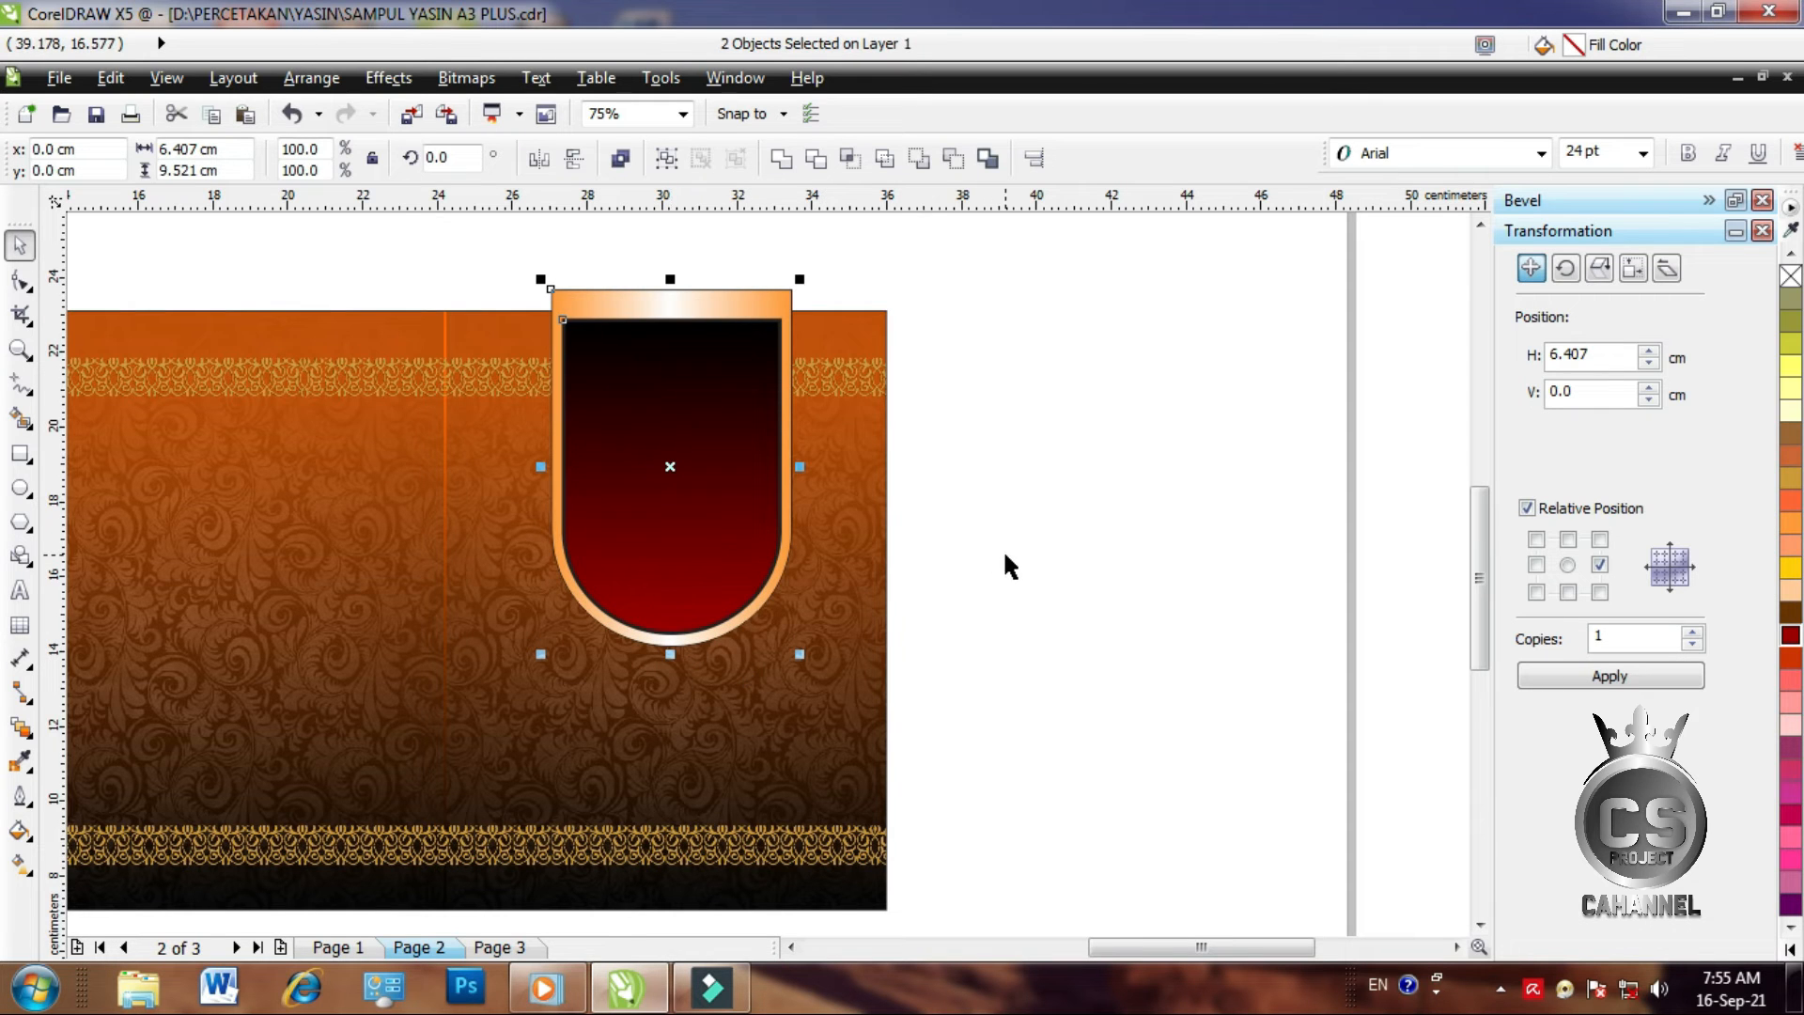
{"action": "left_click_drag", "start_coordinate": [799, 466], "coordinate": [808, 470]}
{"action": "left_click_drag", "start_coordinate": [670, 656], "coordinate": [670, 669]}
{"action": "left_click", "coordinate": [1001, 307]}
{"action": "left_click", "coordinate": [668, 407]}
Group the shield's frame and arch, scale it to 85.7% and return it to the page top
{"action": "left_click_drag", "start_coordinate": [495, 244], "coordinate": [877, 736]}
{"action": "key", "text": "ctrl+g"}
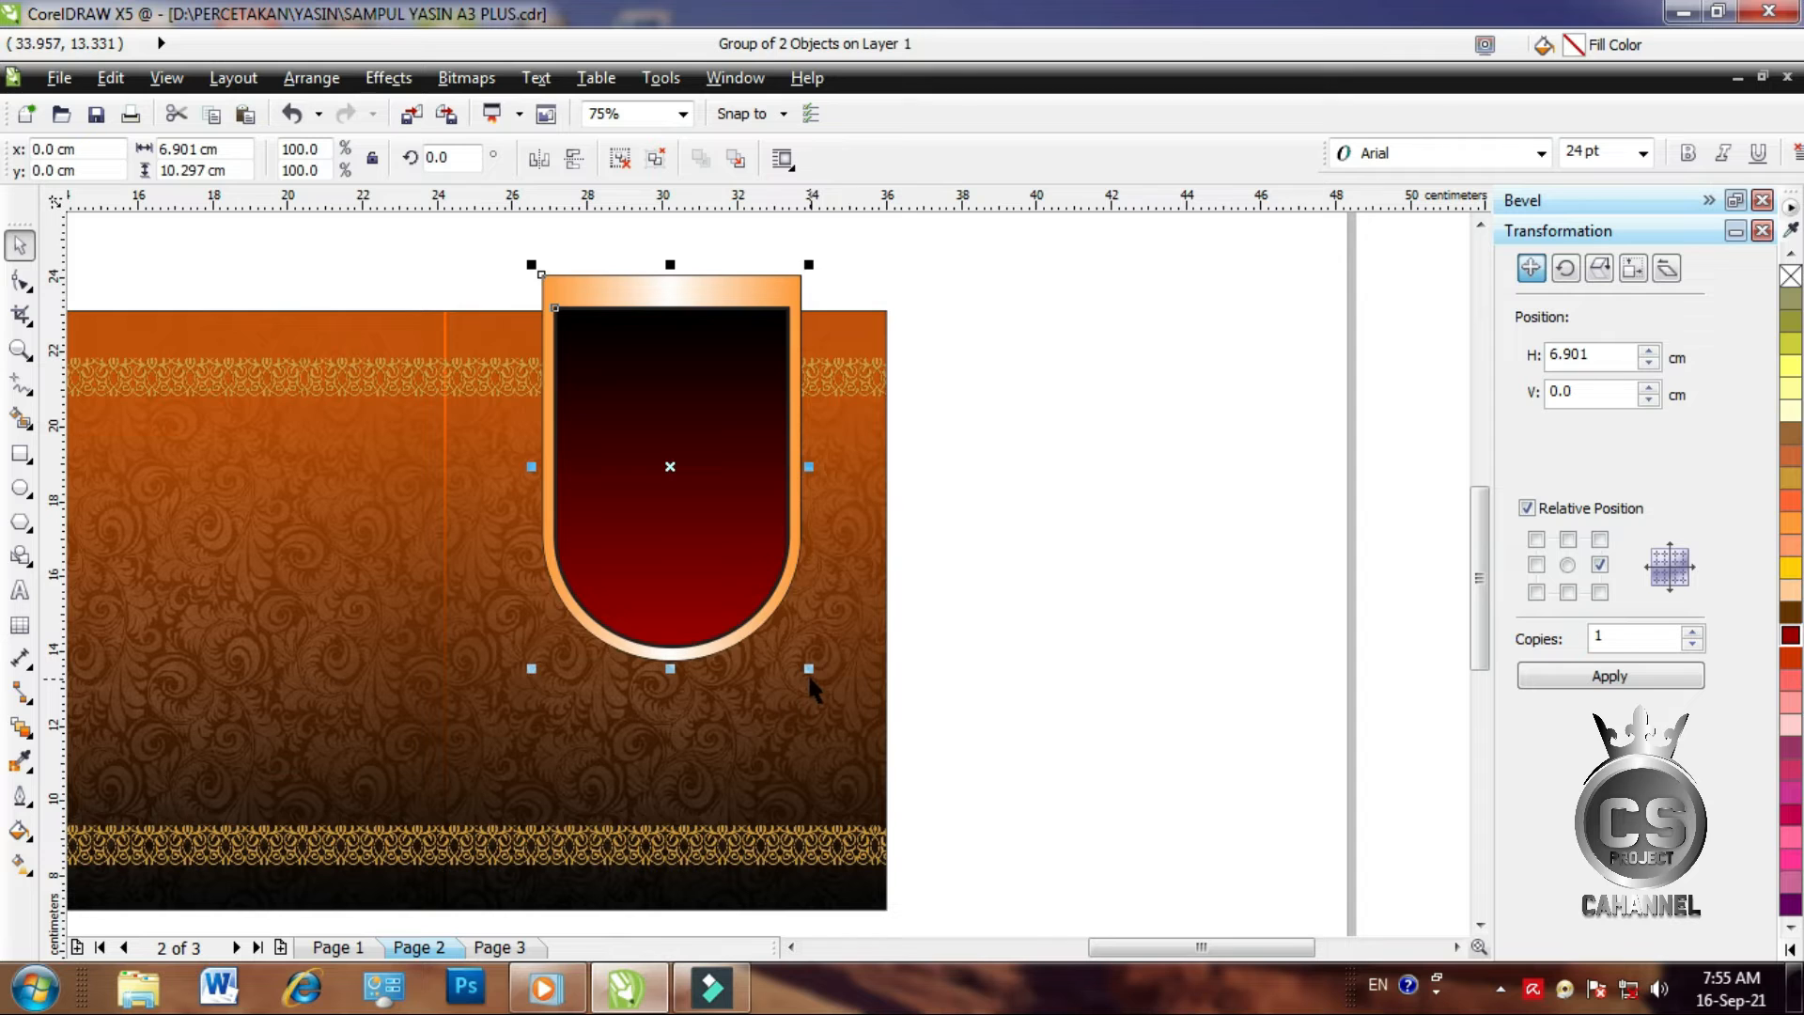
{"action": "left_click_drag", "start_coordinate": [708, 519], "coordinate": [702, 549]}
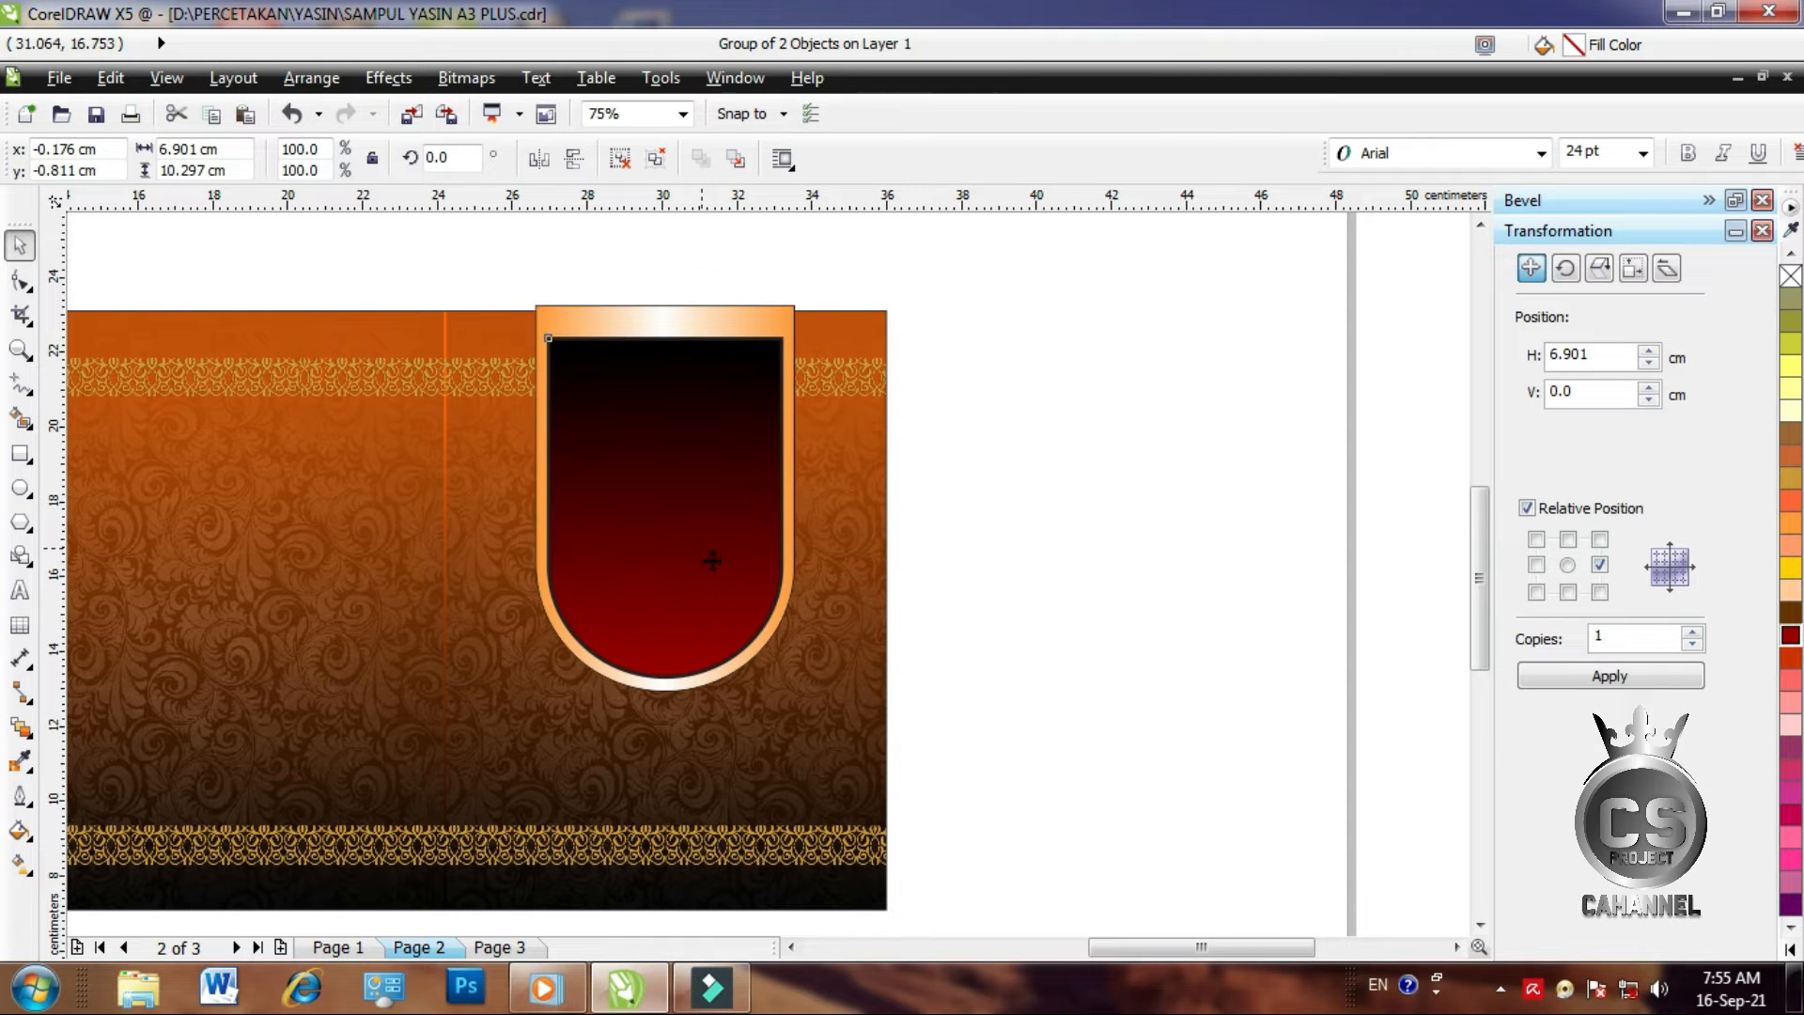
{"action": "left_click_drag", "start_coordinate": [806, 699], "coordinate": [786, 670]}
{"action": "left_click_drag", "start_coordinate": [684, 567], "coordinate": [667, 543]}
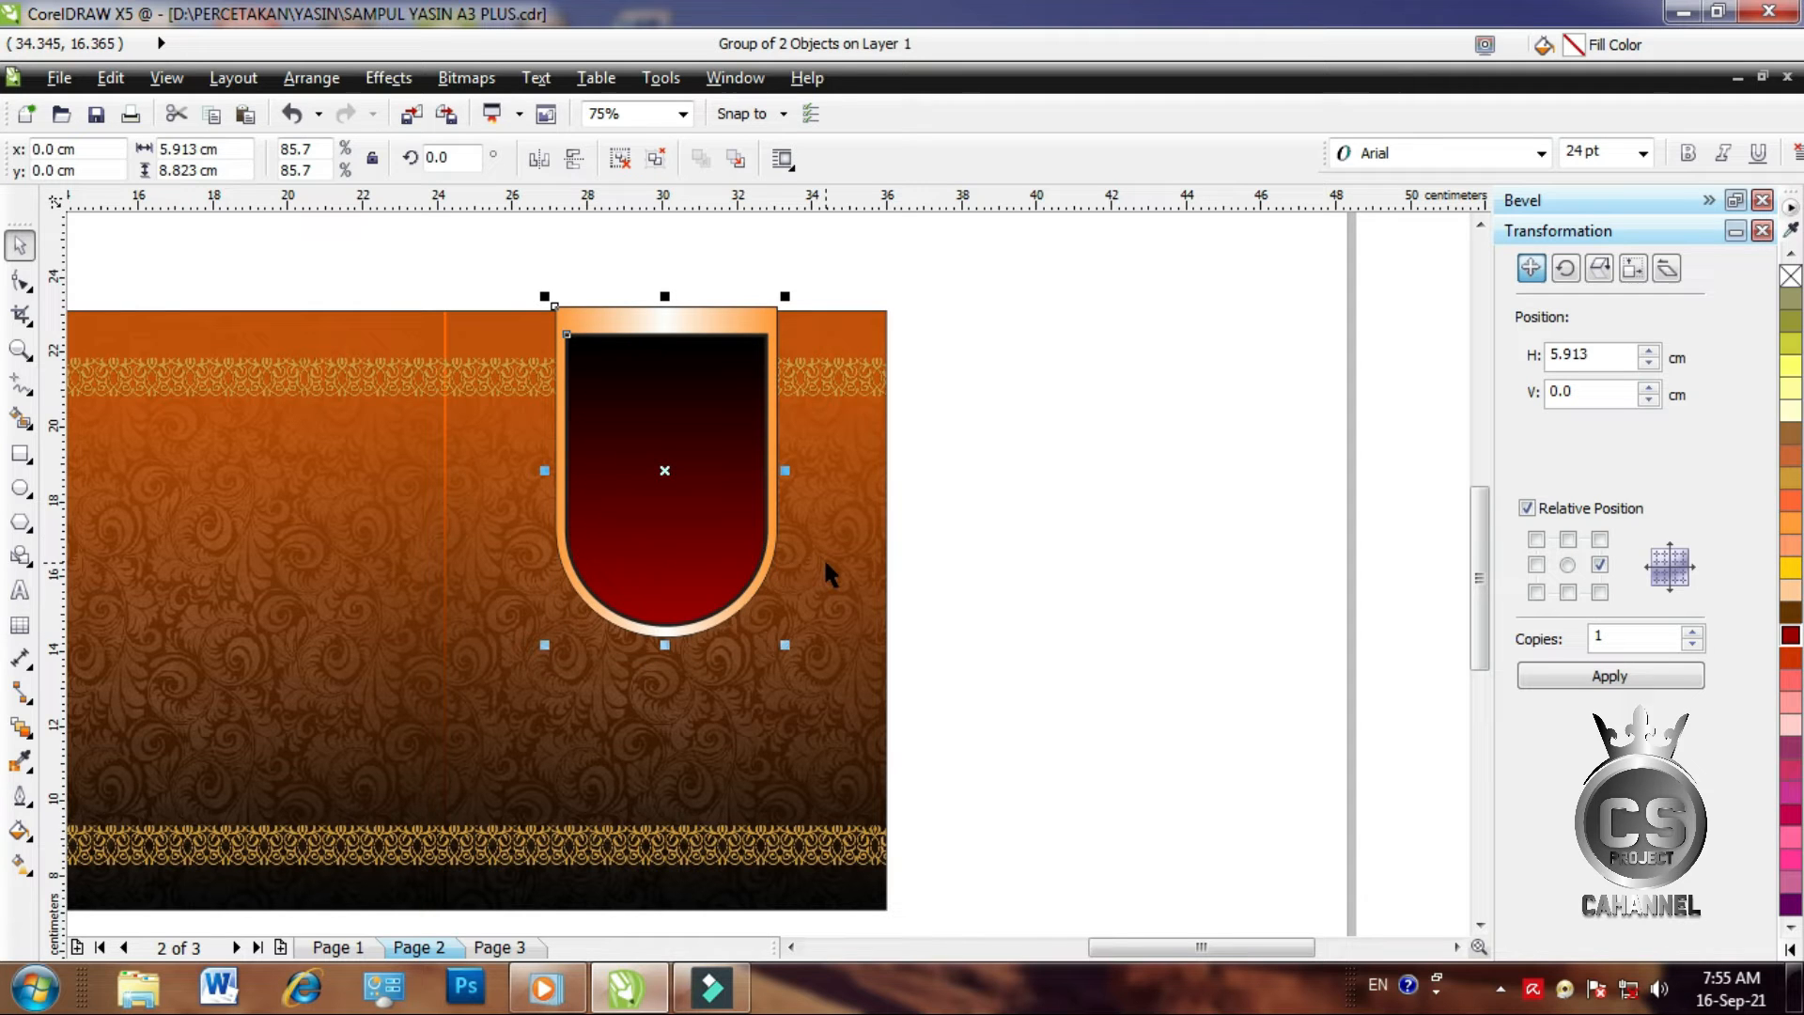
{"action": "left_click", "coordinate": [1061, 513]}
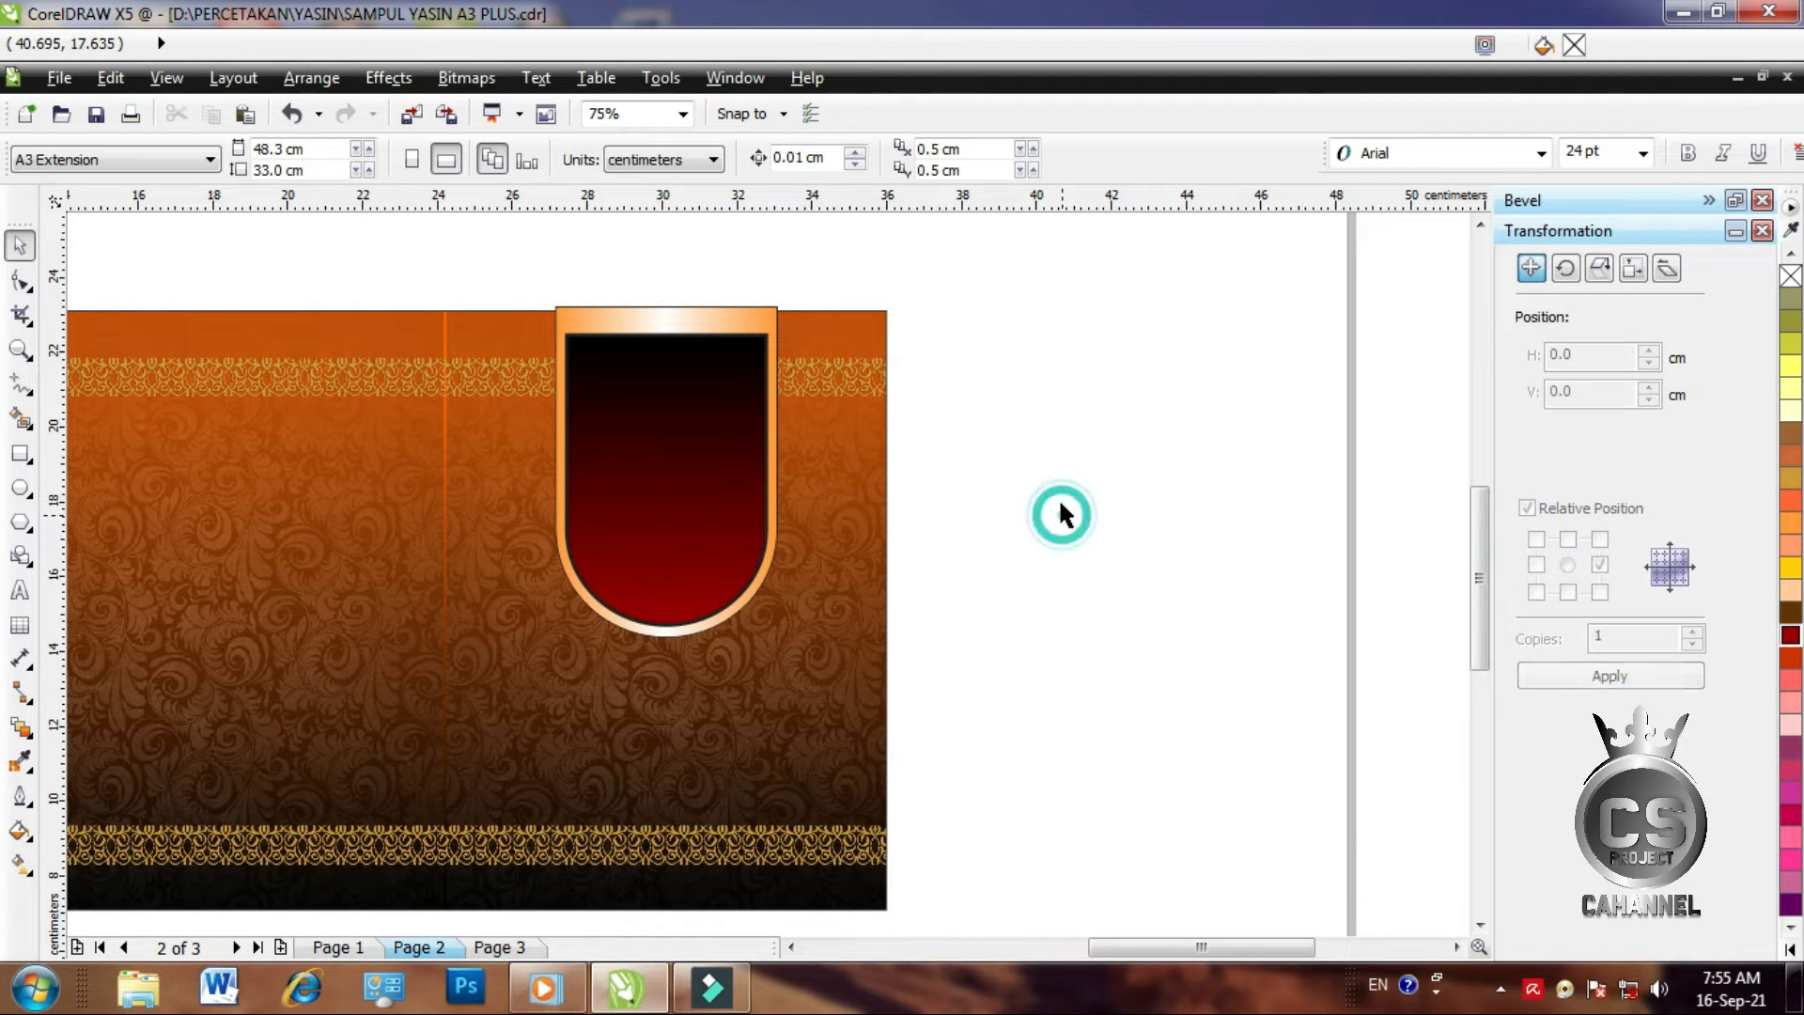
Widen the shield slightly
{"action": "left_click", "coordinate": [645, 545]}
{"action": "left_click_drag", "start_coordinate": [787, 472], "coordinate": [803, 513]}
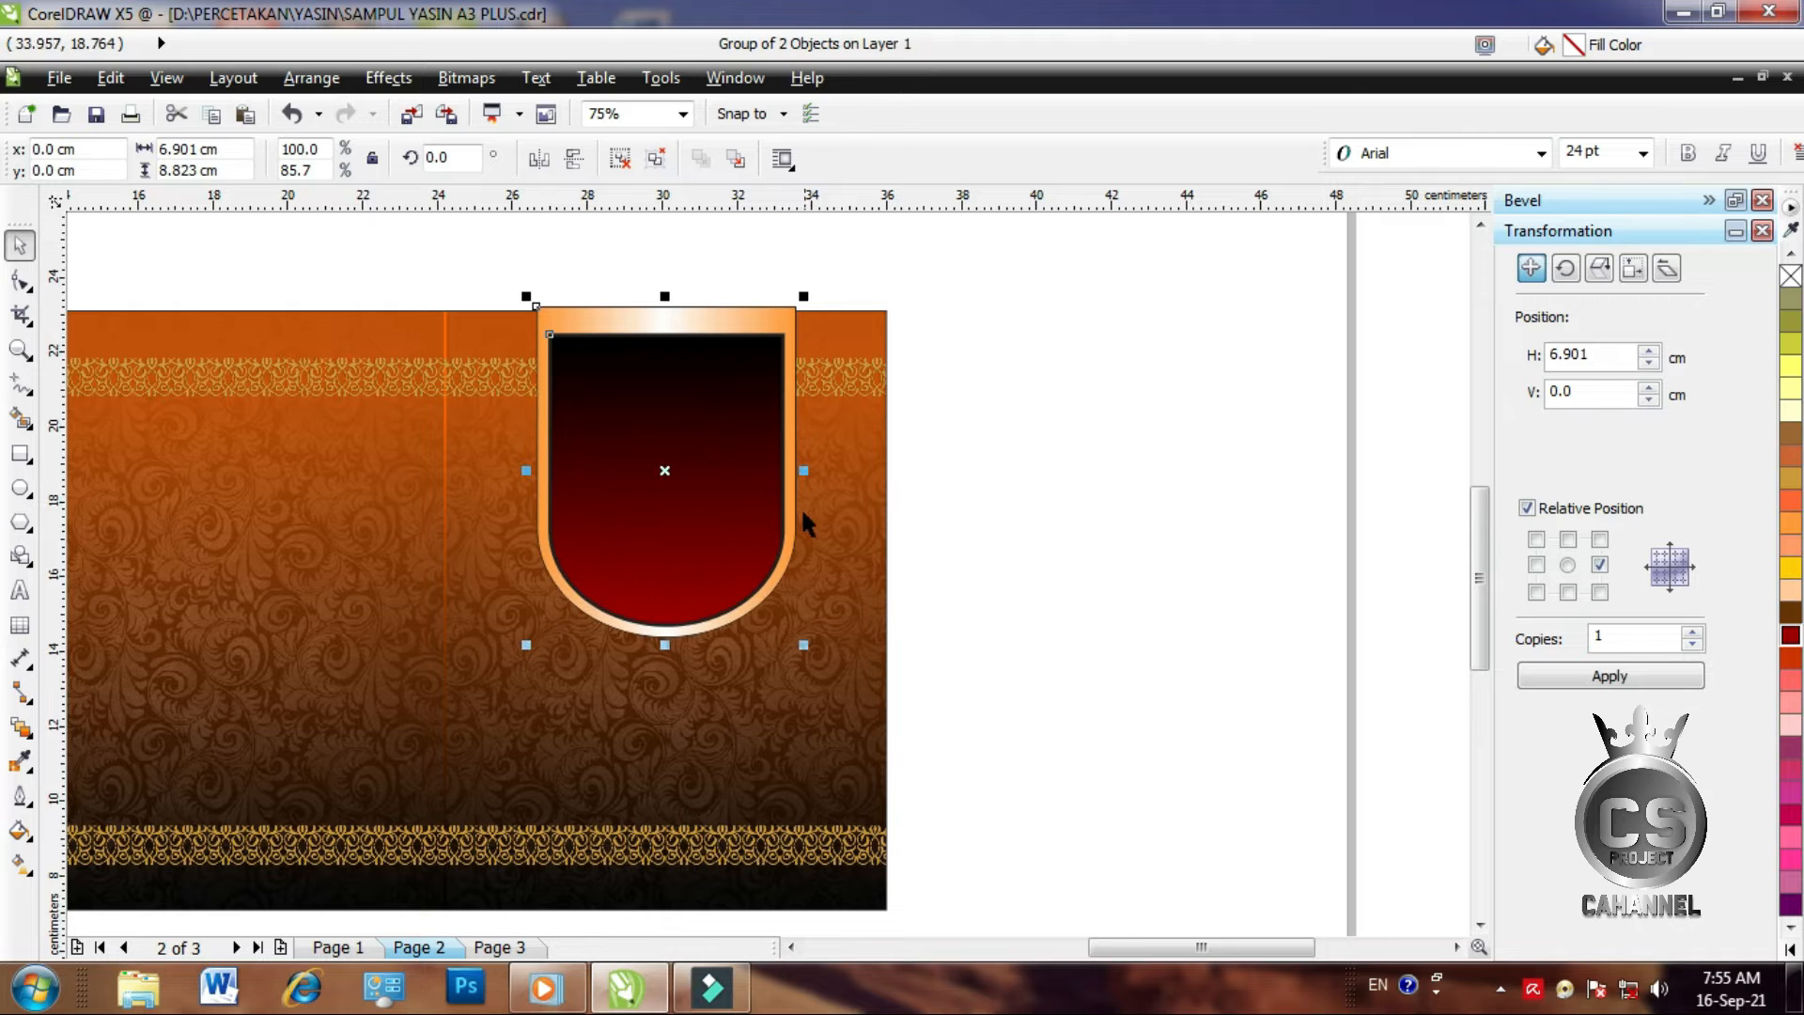
{"action": "left_click", "coordinate": [1034, 523]}
{"action": "left_click", "coordinate": [590, 516]}
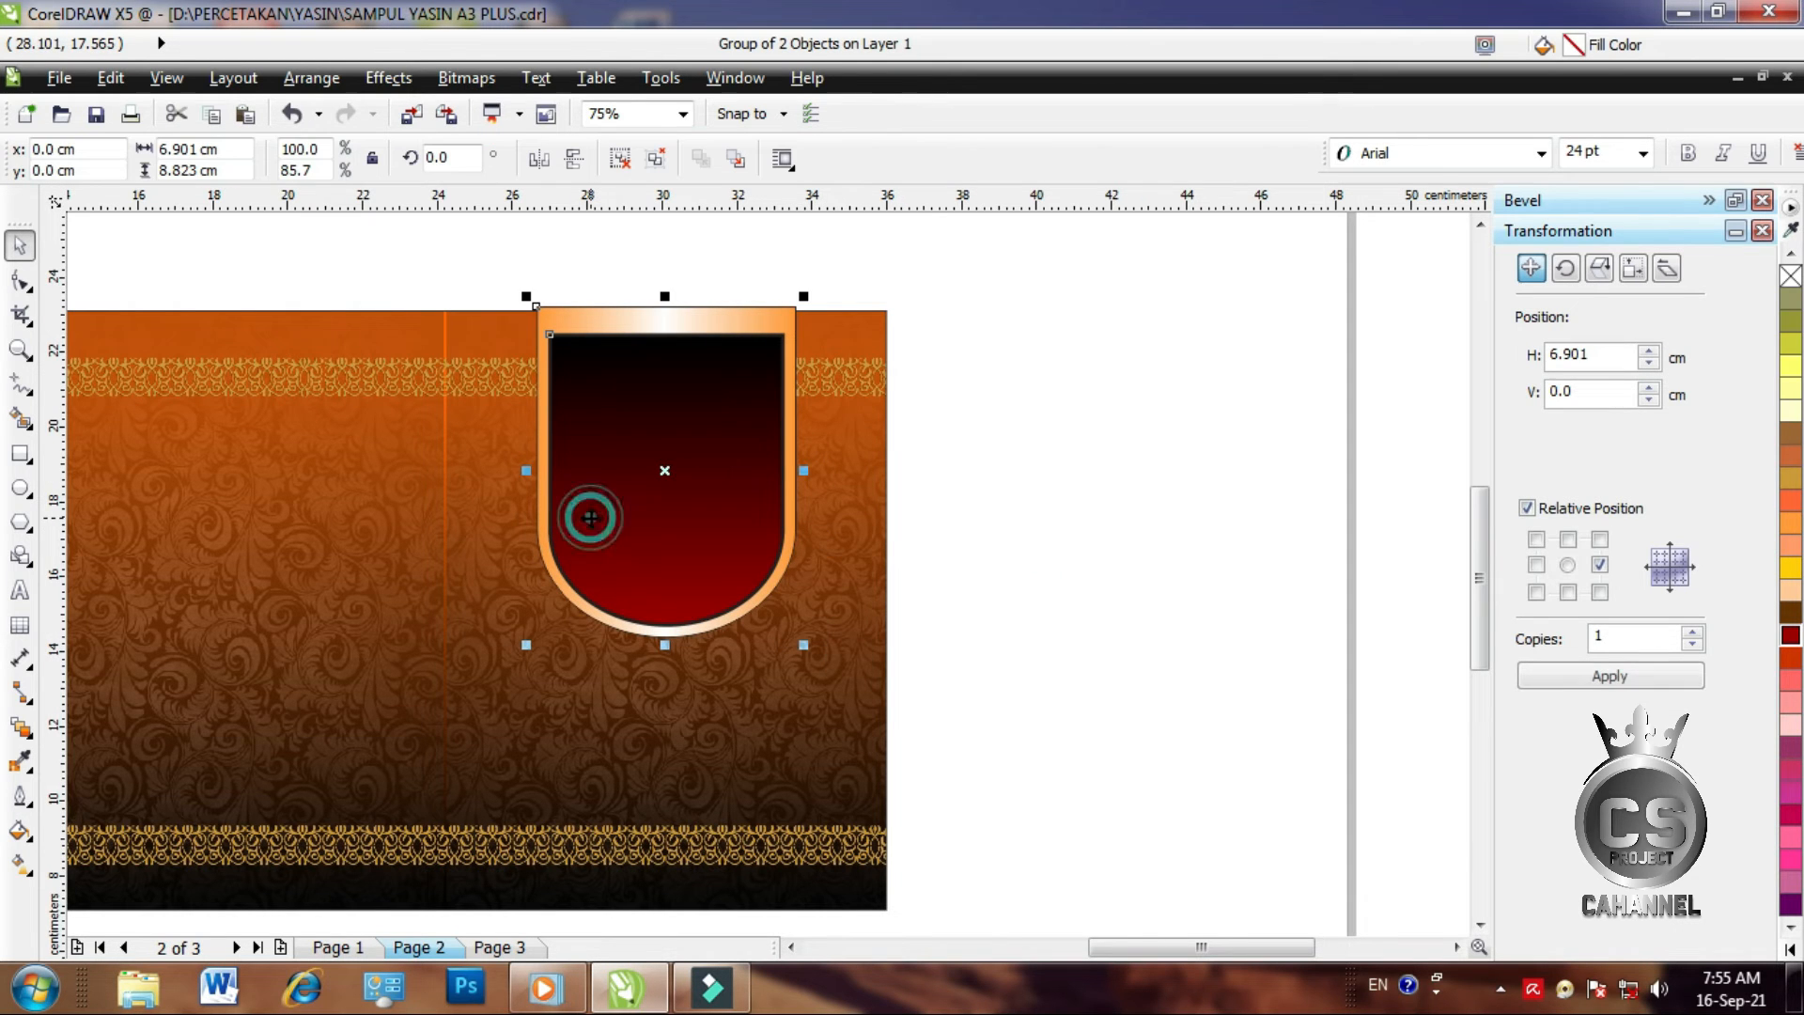
{"action": "left_click", "coordinate": [949, 402]}
{"action": "left_click", "coordinate": [673, 303]}
Ungroup and then regroup the shield's frame and arch
{"action": "left_click", "coordinate": [620, 158]}
{"action": "left_click", "coordinate": [628, 243]}
{"action": "left_click", "coordinate": [655, 322]}
{"action": "left_click", "coordinate": [1177, 398]}
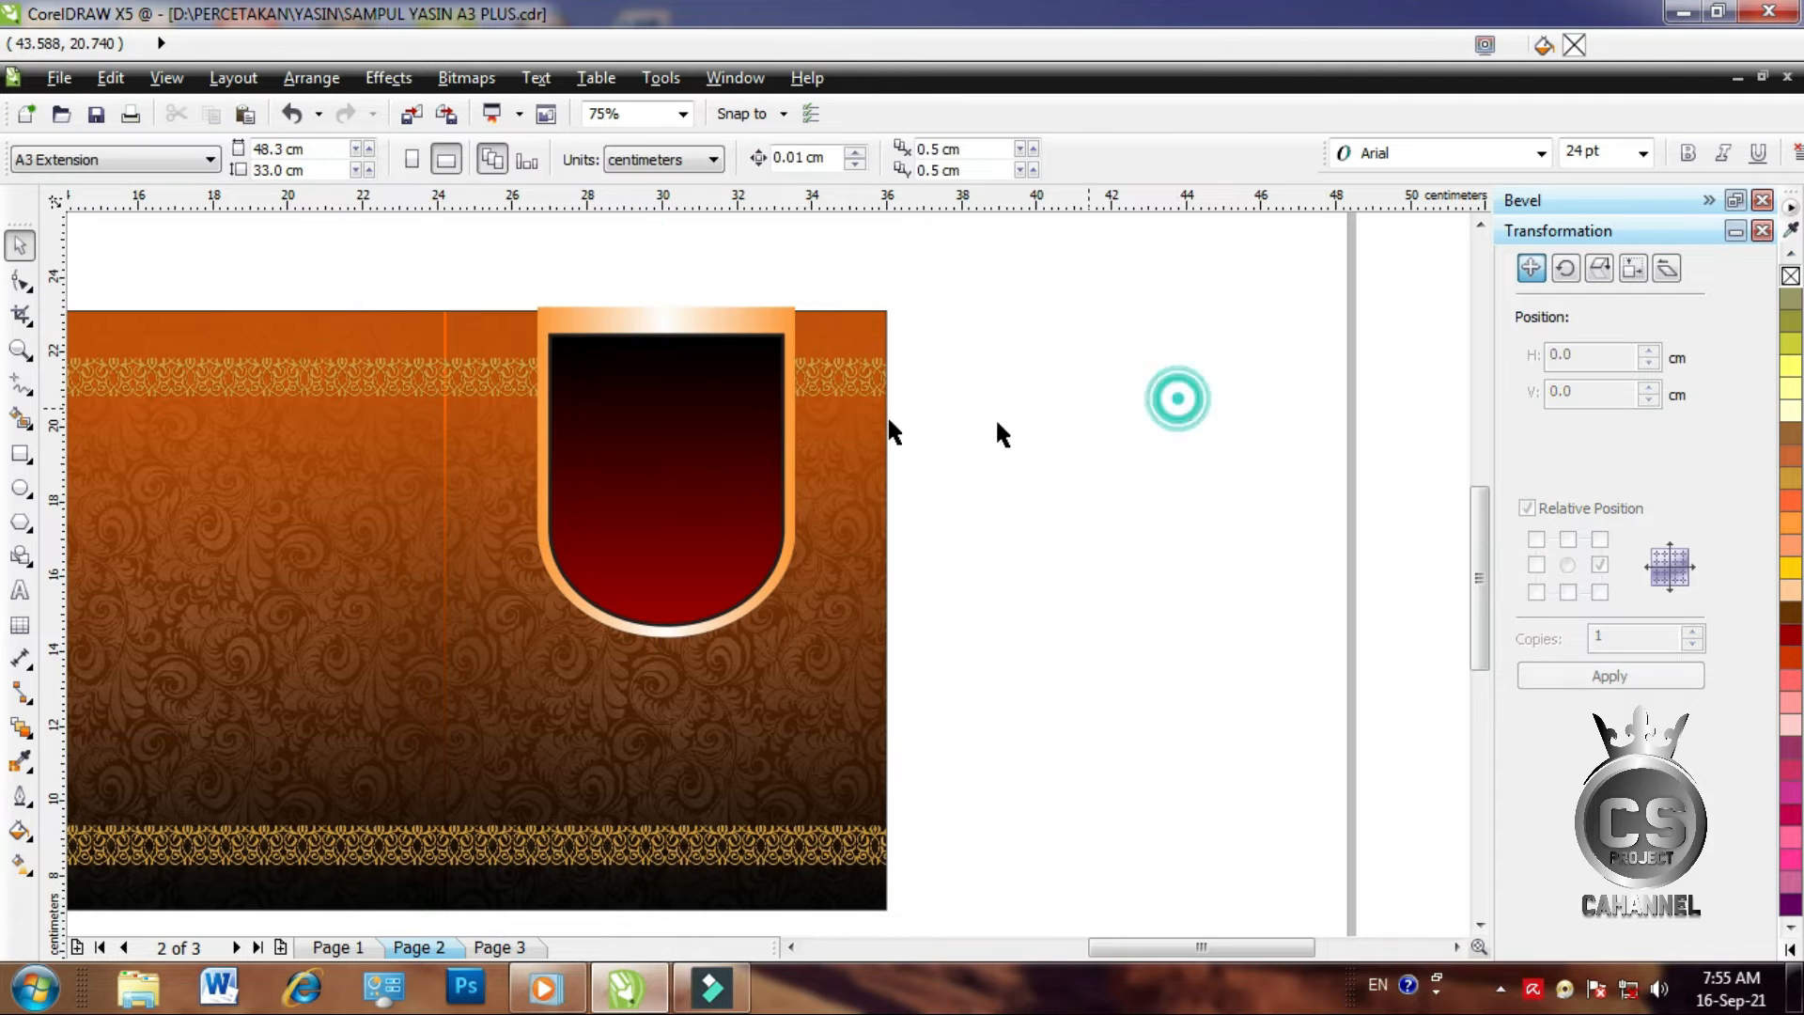
{"action": "left_click_drag", "start_coordinate": [491, 258], "coordinate": [810, 653]}
{"action": "left_click", "coordinate": [667, 158]}
{"action": "left_click", "coordinate": [1119, 545]}
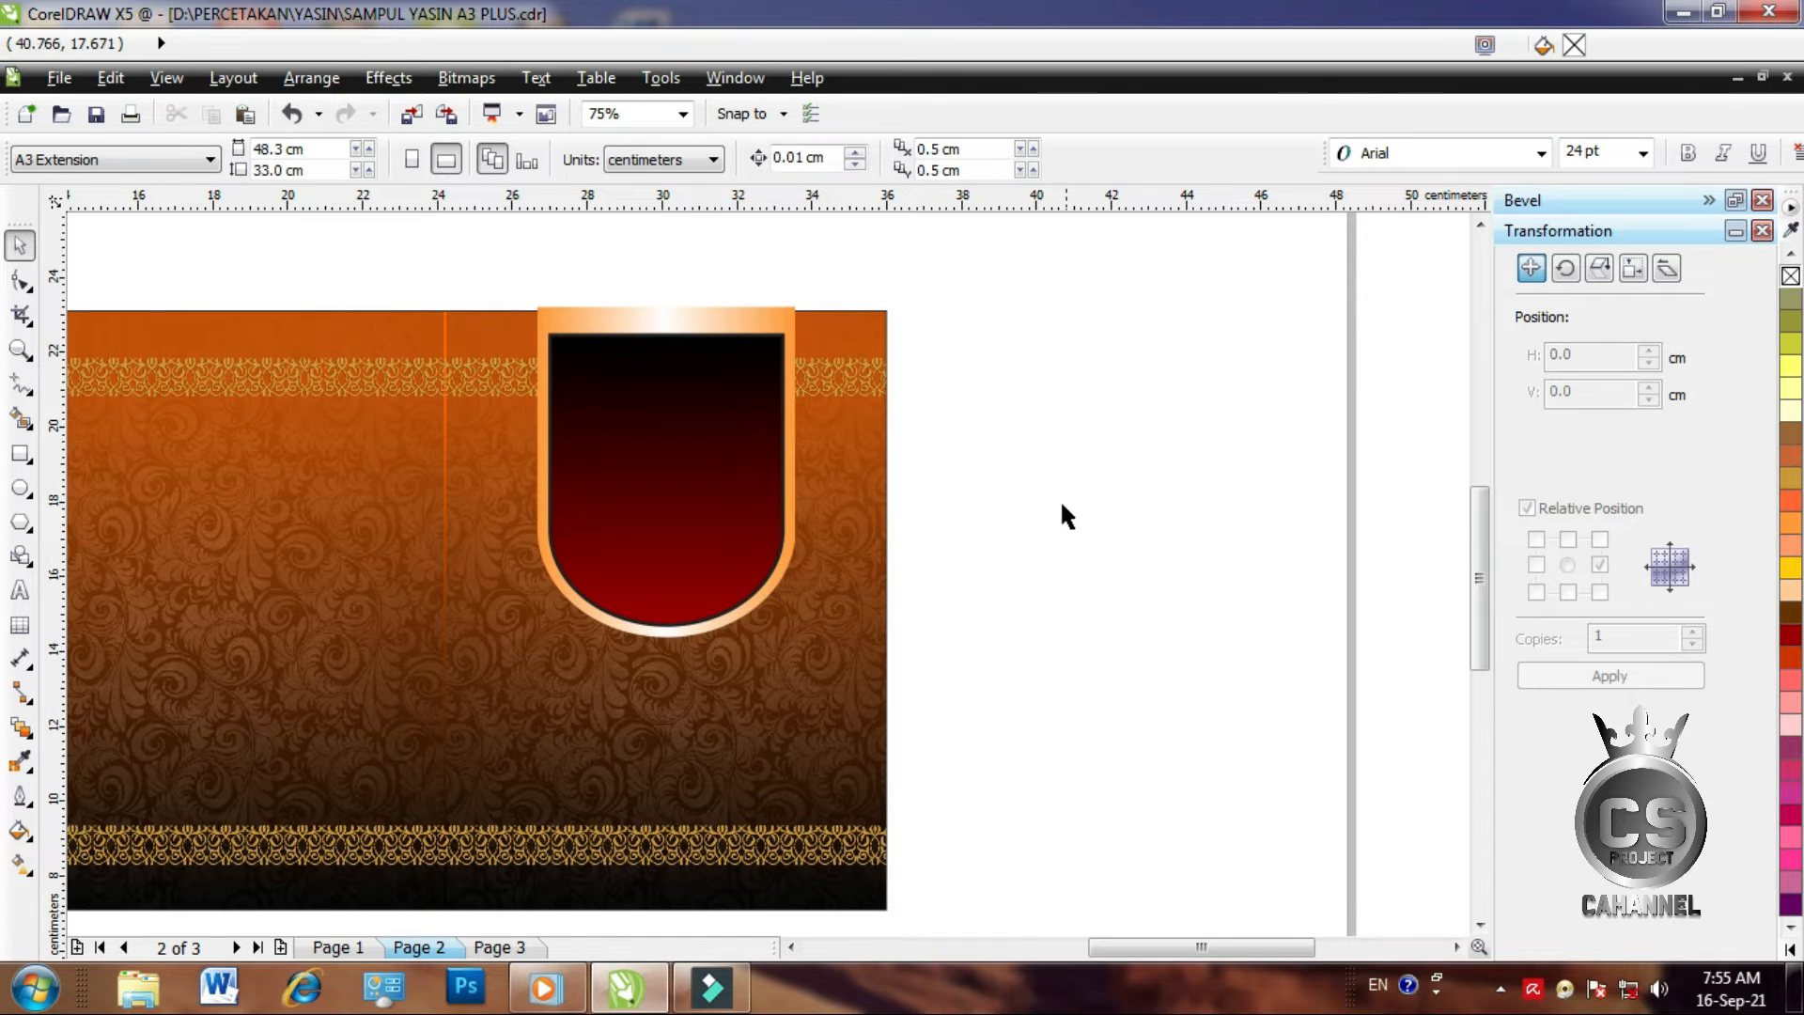
Move the three ornaments to the right of the page and zoom in on them
{"action": "scroll", "coordinate": [1073, 504], "scroll_direction": "down", "scroll_amount": 4}
{"action": "scroll", "coordinate": [830, 535], "scroll_direction": "up", "scroll_amount": 2}
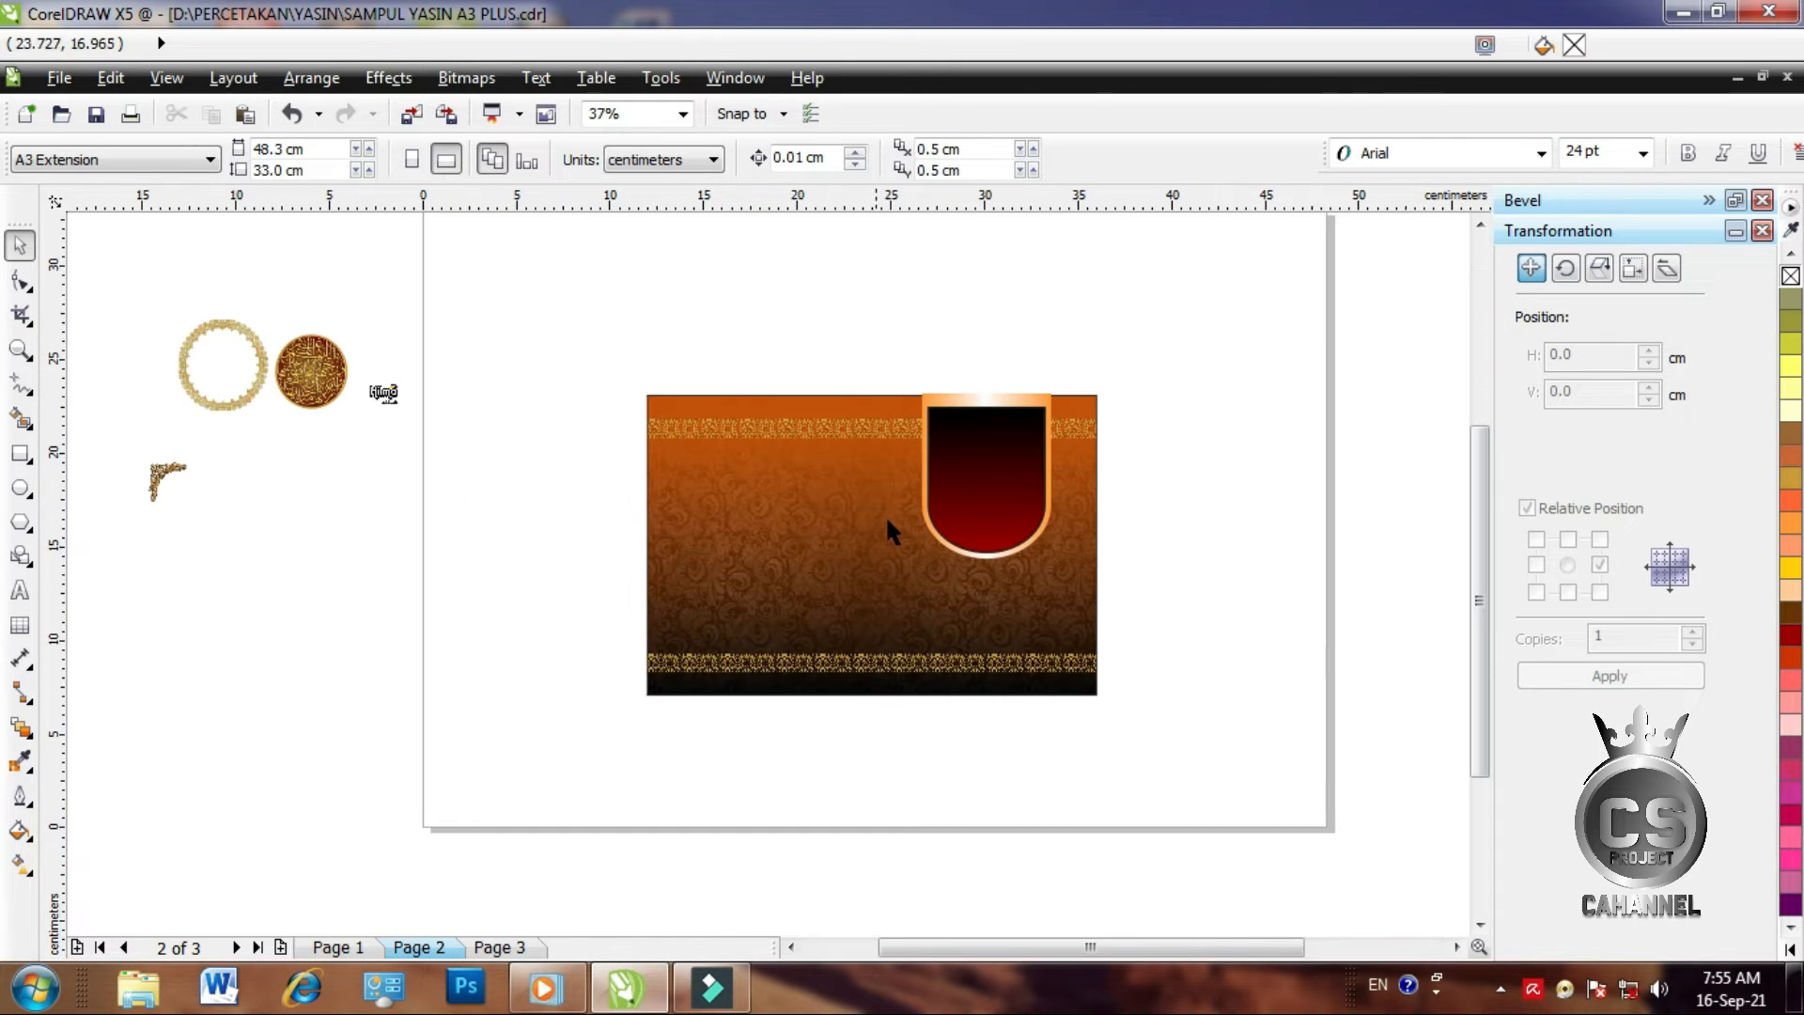
{"action": "left_click_drag", "start_coordinate": [117, 289], "coordinate": [364, 558]}
{"action": "left_click_drag", "start_coordinate": [213, 395], "coordinate": [1162, 489]}
{"action": "left_click", "coordinate": [594, 369]}
{"action": "left_click", "coordinate": [19, 351]}
{"action": "left_click_drag", "start_coordinate": [902, 334], "coordinate": [1328, 716]}
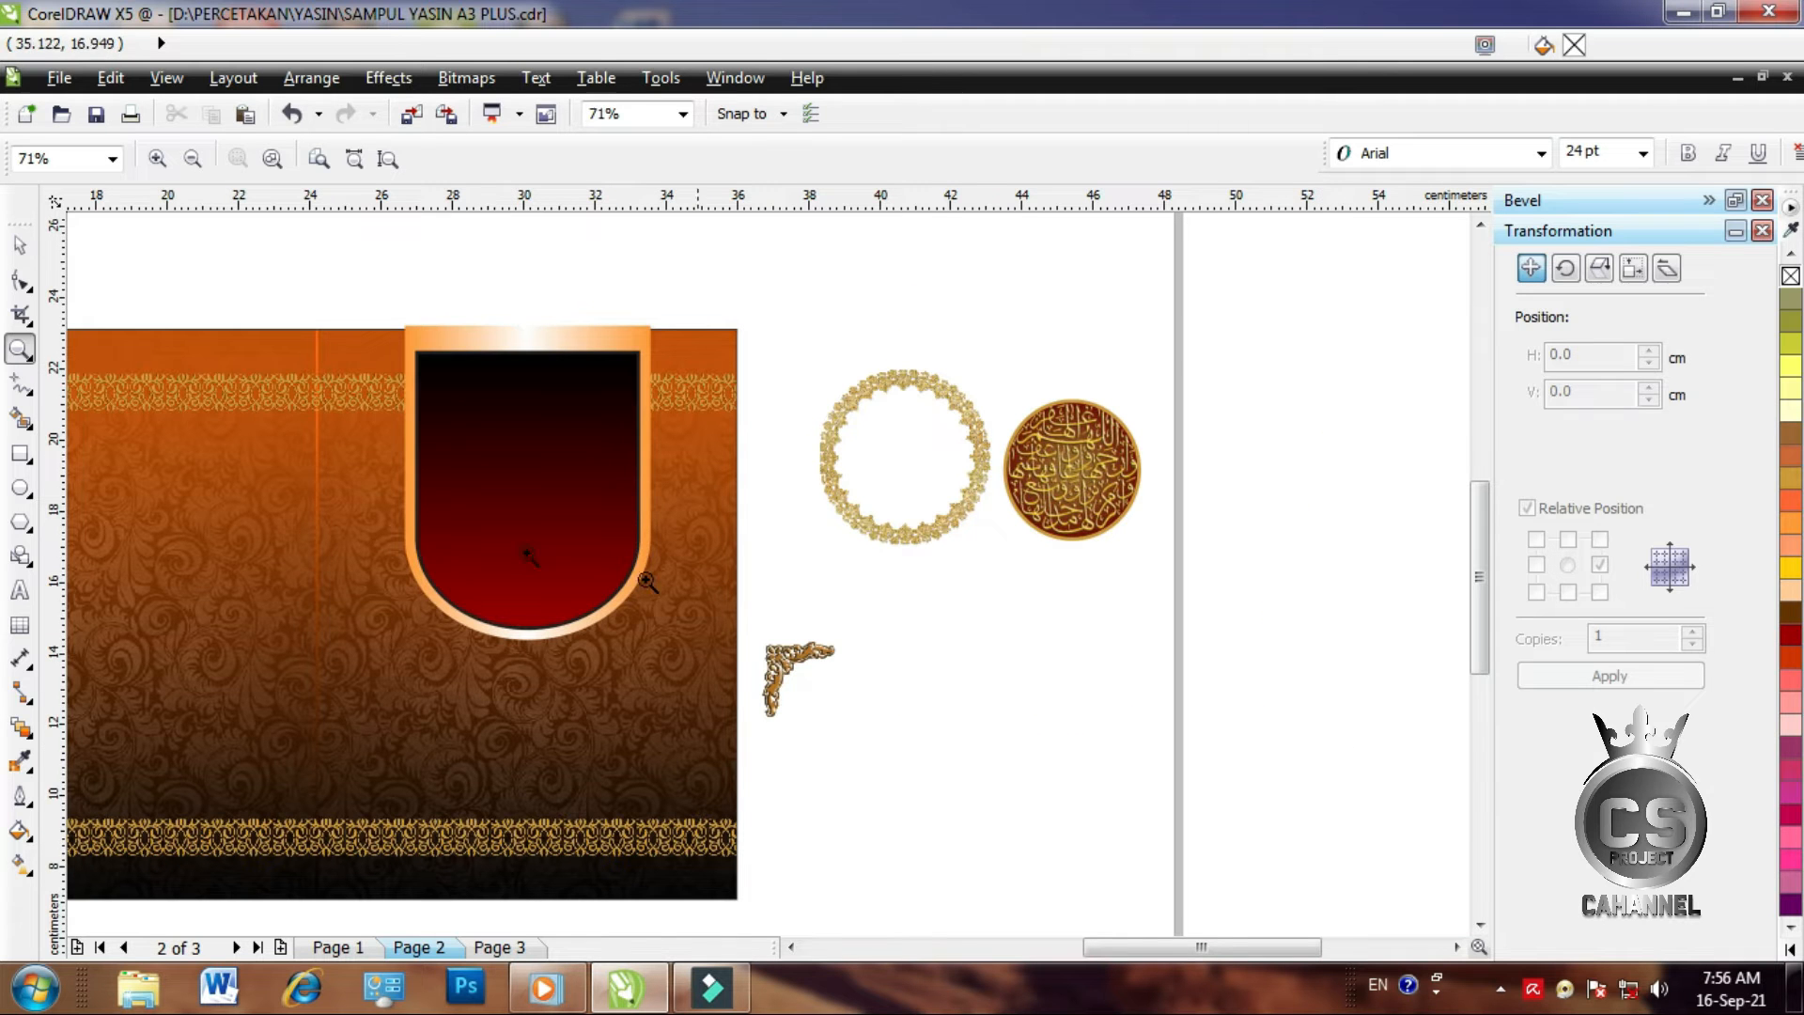
{"action": "left_click", "coordinate": [19, 245]}
Place the gold ring on the shield, bring it to the front, and centre it horizontally
{"action": "left_click_drag", "start_coordinate": [921, 528], "coordinate": [529, 598]}
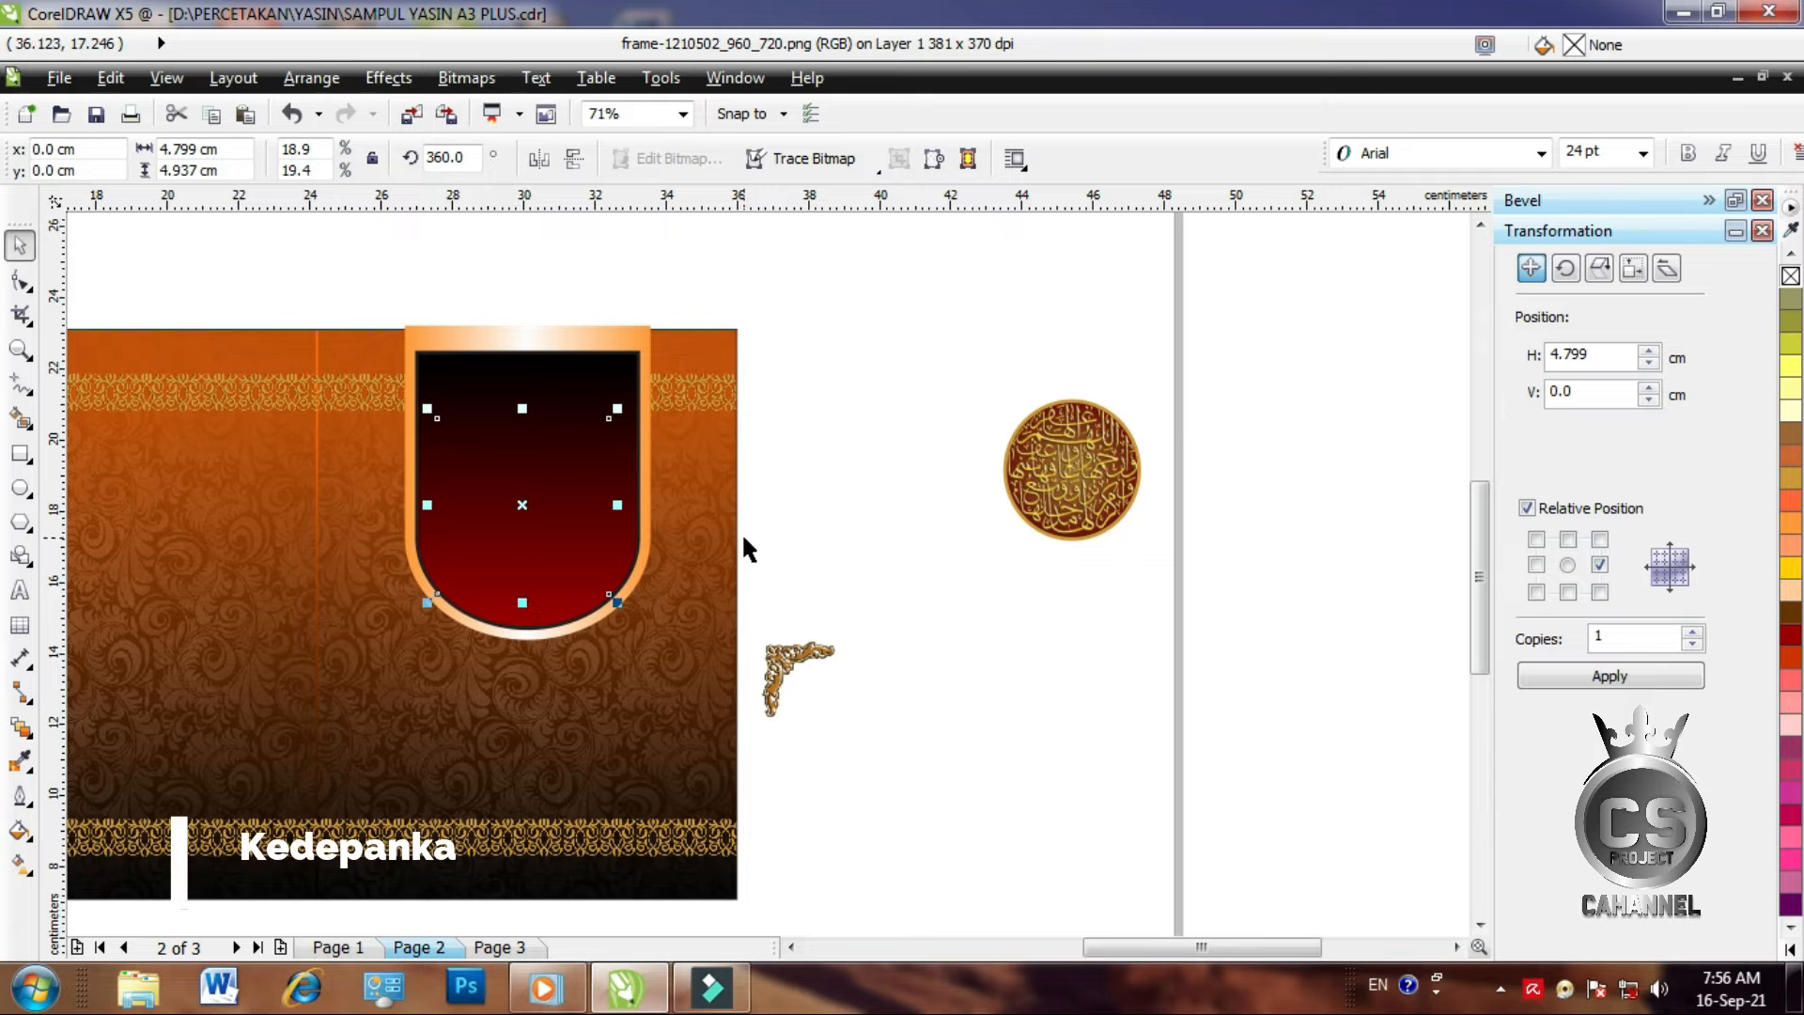
{"action": "key", "text": "shift+Page_Up"}
{"action": "left_click", "coordinate": [485, 327], "text": "shift"}
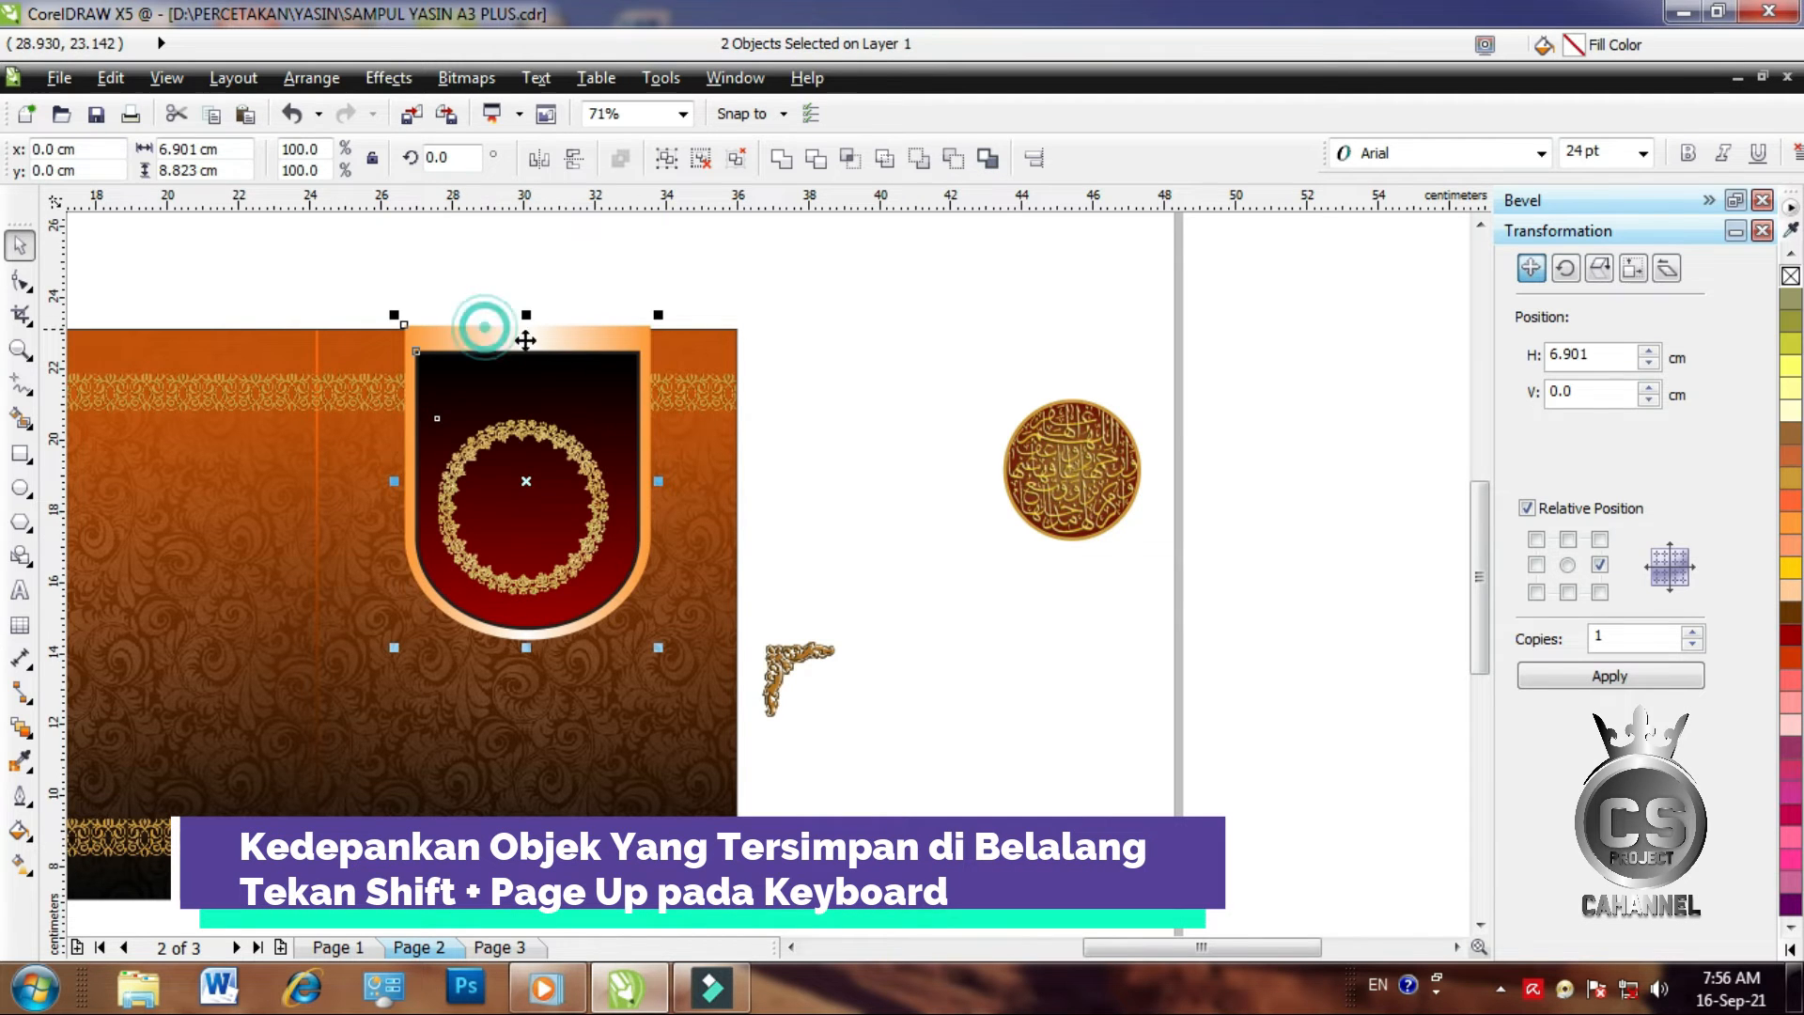
{"action": "key", "text": "c"}
{"action": "left_click", "coordinate": [979, 566]}
Centre the round calligraphy medallion inside the gold ring
{"action": "left_click", "coordinate": [1108, 496]}
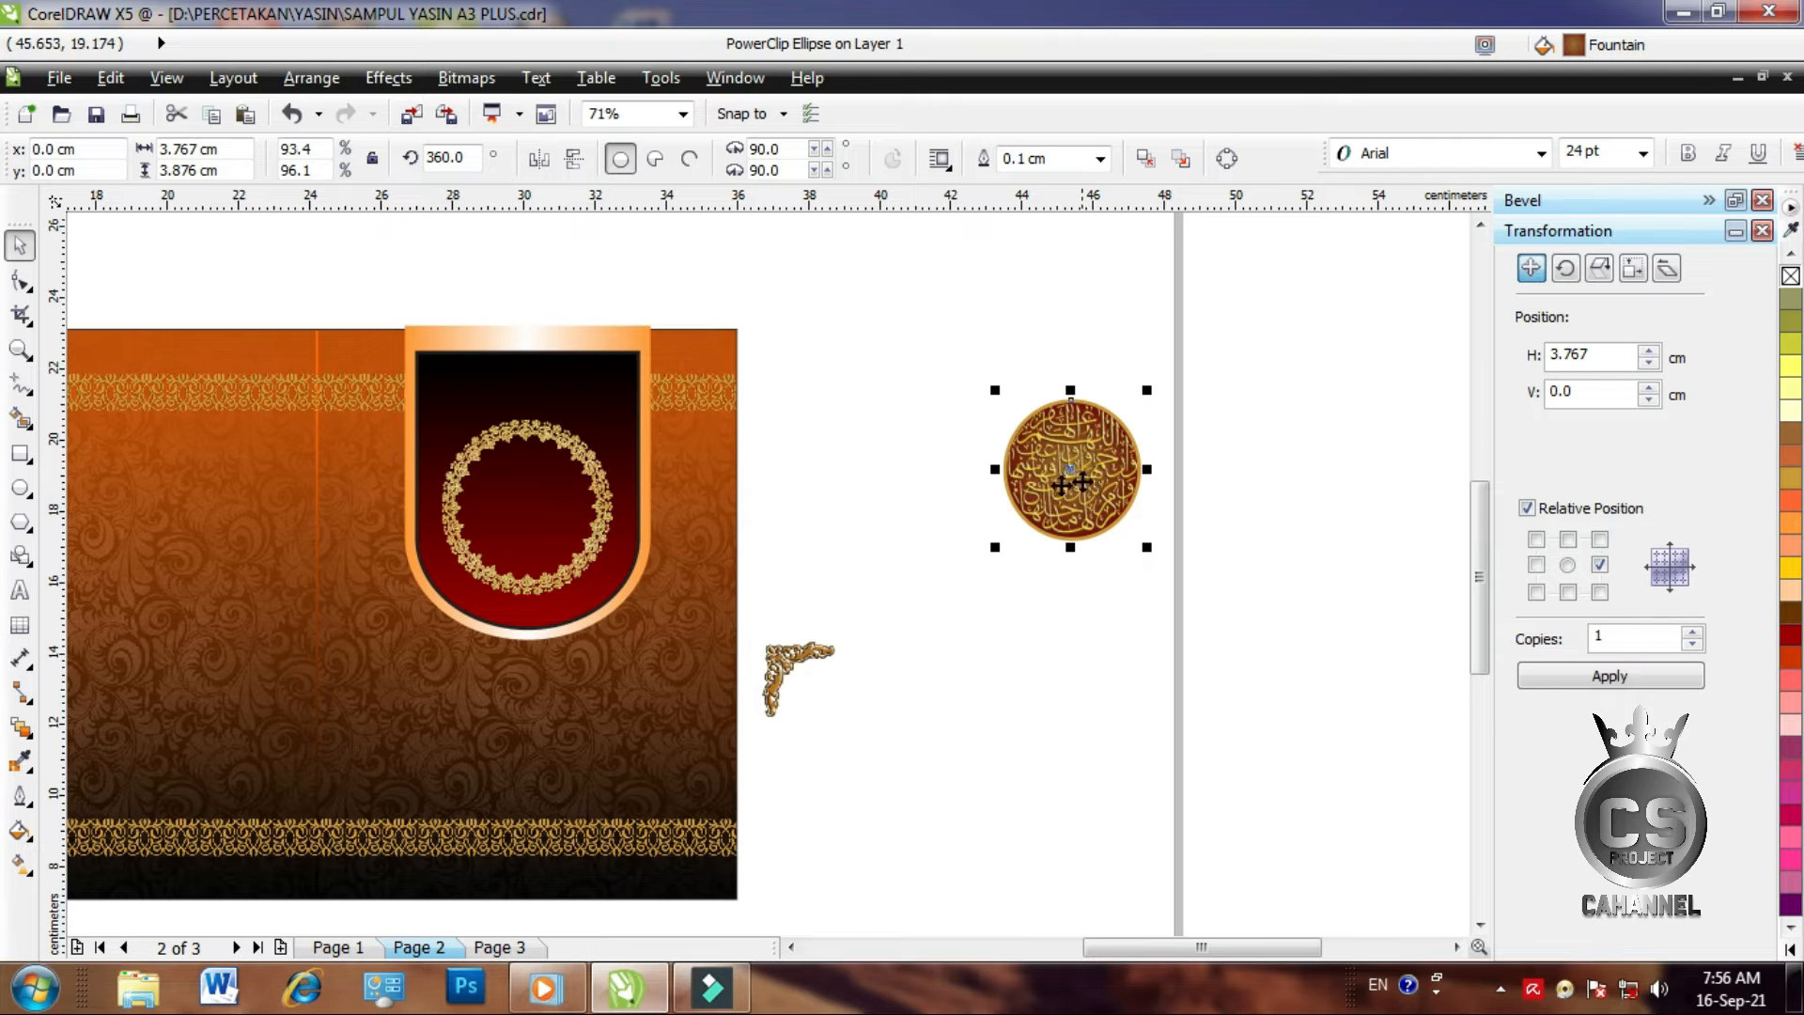
{"action": "left_click", "coordinate": [565, 442], "text": "shift"}
{"action": "key", "text": "c"}
{"action": "key", "text": "e"}
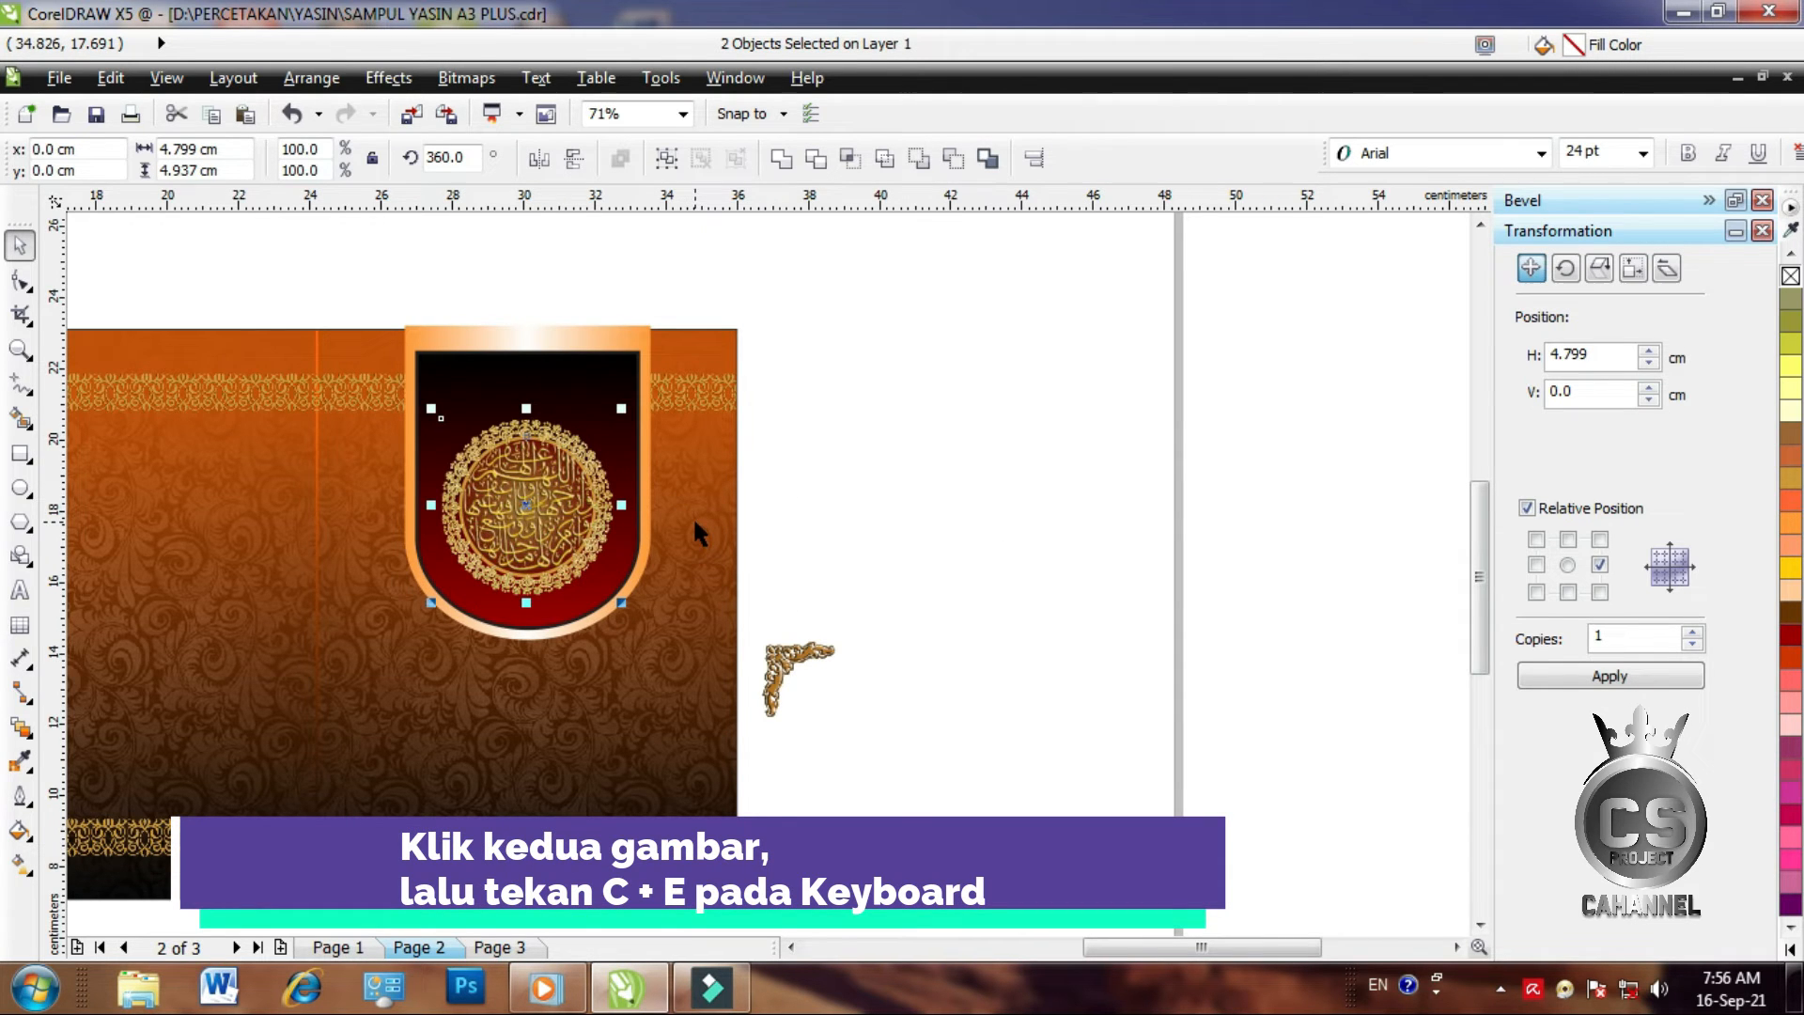
{"action": "scroll", "coordinate": [489, 469], "scroll_direction": "up", "scroll_amount": 5}
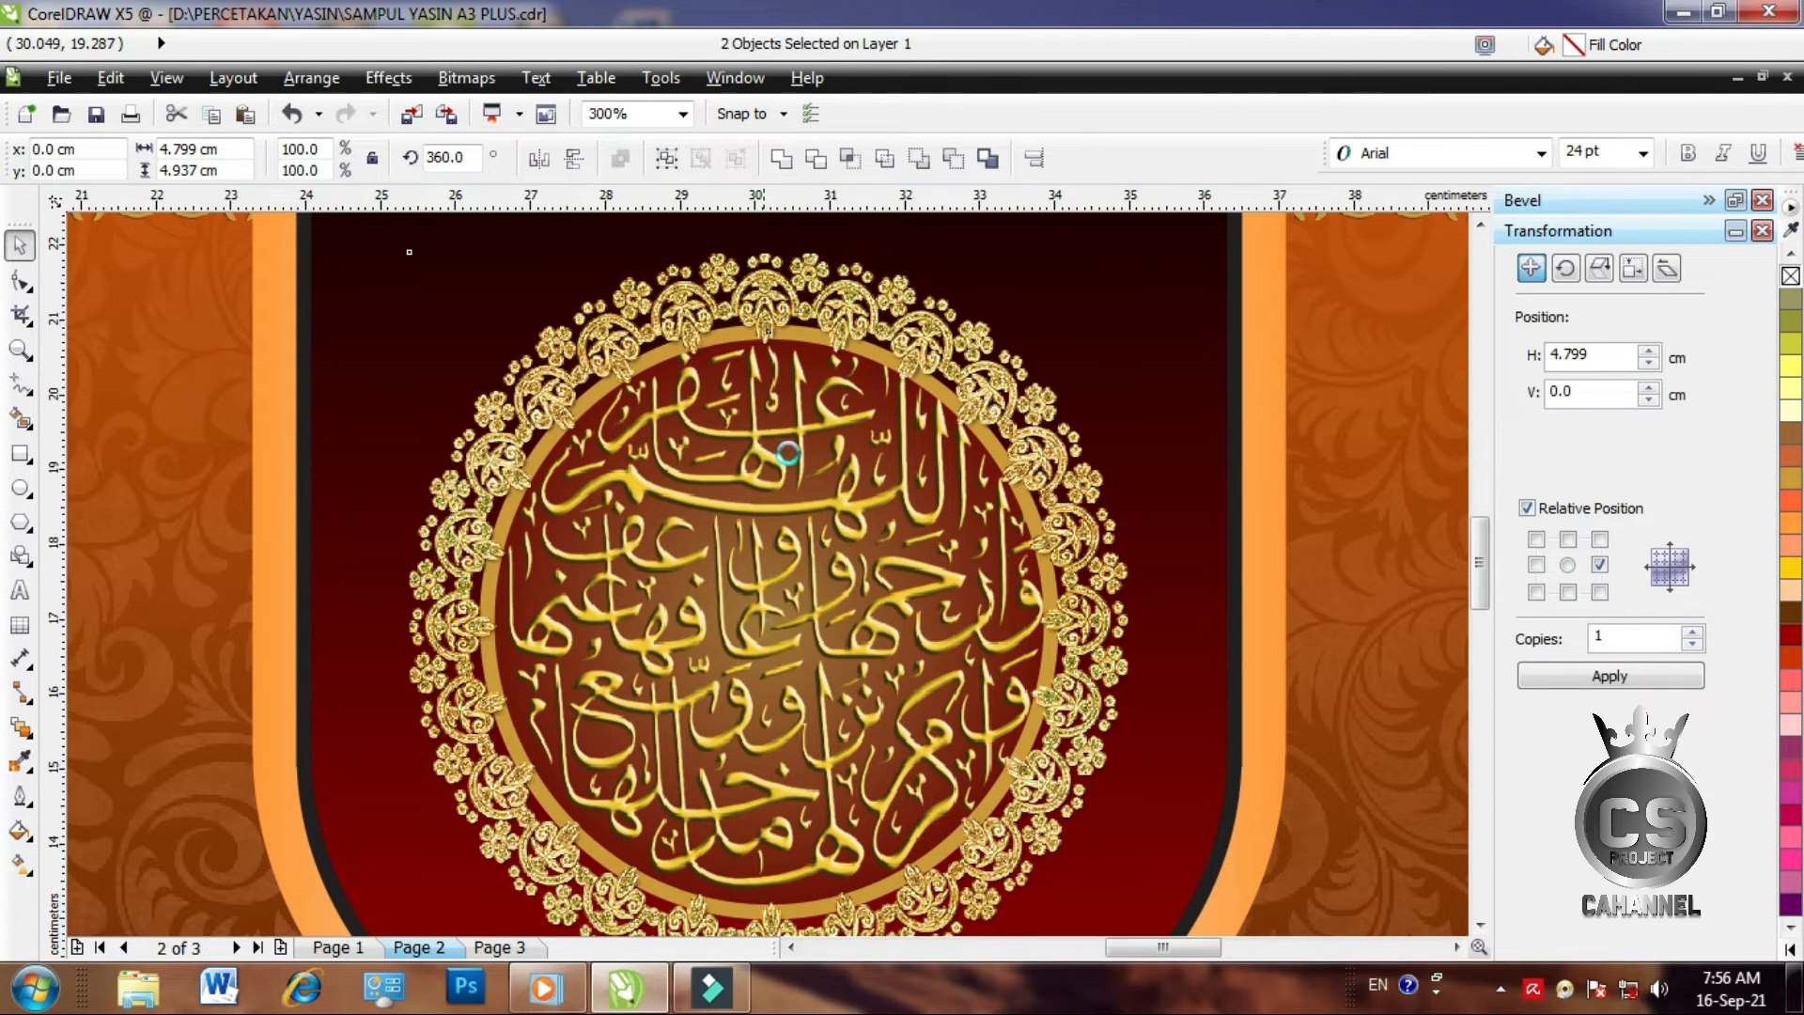
Place the corner ornament in front of the panel at its top-left corner
{"action": "scroll", "coordinate": [794, 446], "scroll_direction": "down", "scroll_amount": 2}
{"action": "left_click", "coordinate": [1346, 543]}
{"action": "left_click_drag", "start_coordinate": [1333, 859], "coordinate": [890, 443]}
{"action": "scroll", "coordinate": [1212, 569], "scroll_direction": "down", "scroll_amount": 2}
{"action": "scroll", "coordinate": [1047, 423], "scroll_direction": "up", "scroll_amount": 2}
{"action": "left_click_drag", "start_coordinate": [739, 461], "coordinate": [784, 320]}
{"action": "key", "text": "shift+Page_Up"}
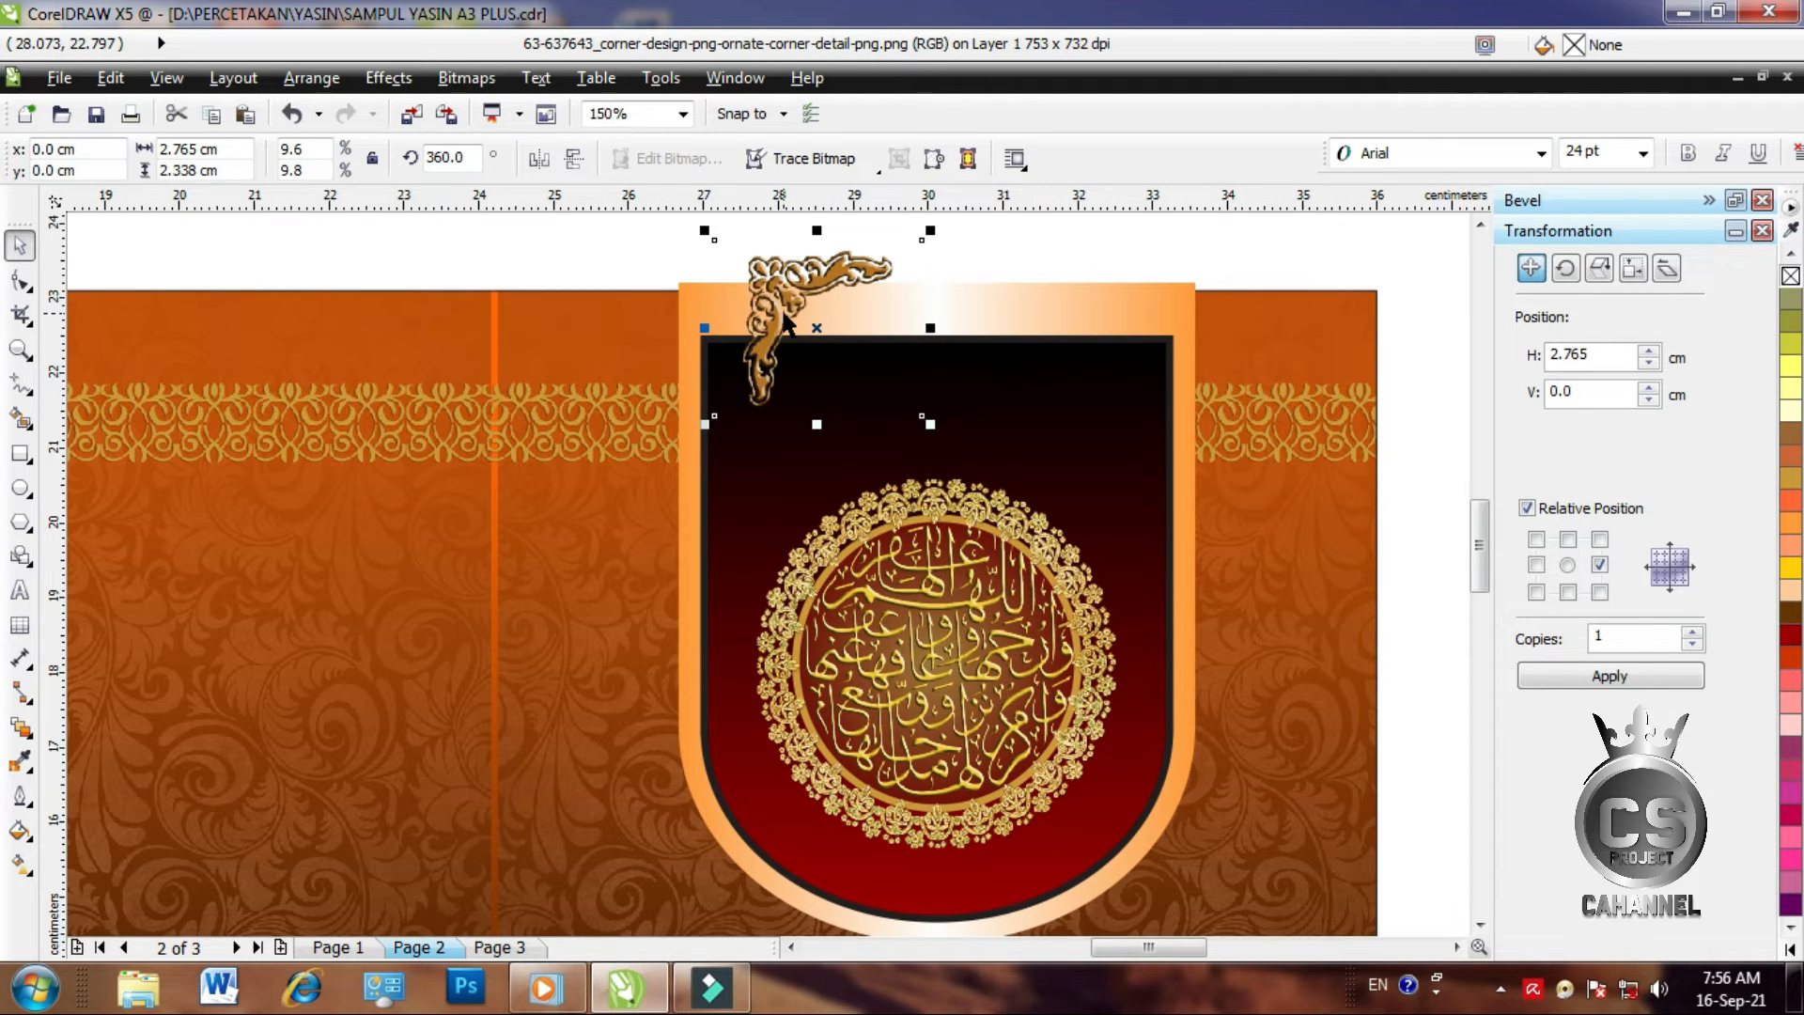
{"action": "left_click_drag", "start_coordinate": [835, 279], "coordinate": [803, 385]}
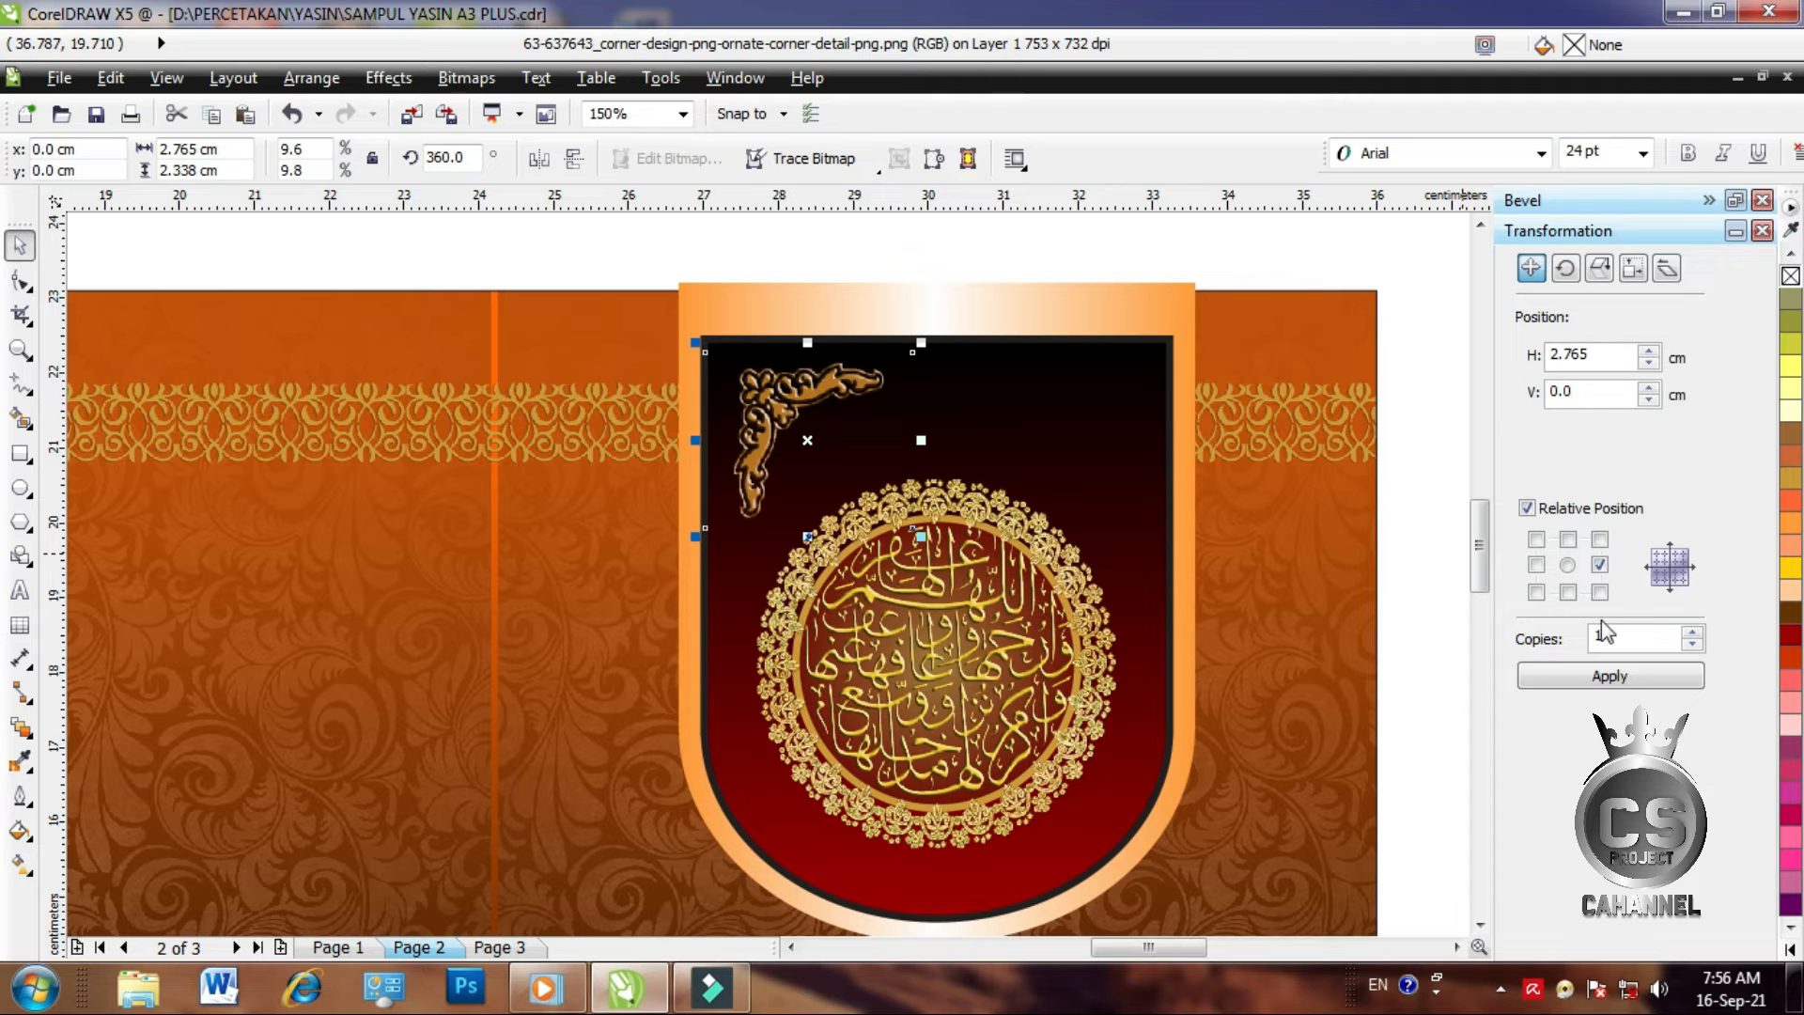
Add a mirrored copy in the top-right corner and group both corner ornaments
{"action": "left_click", "coordinate": [1588, 680]}
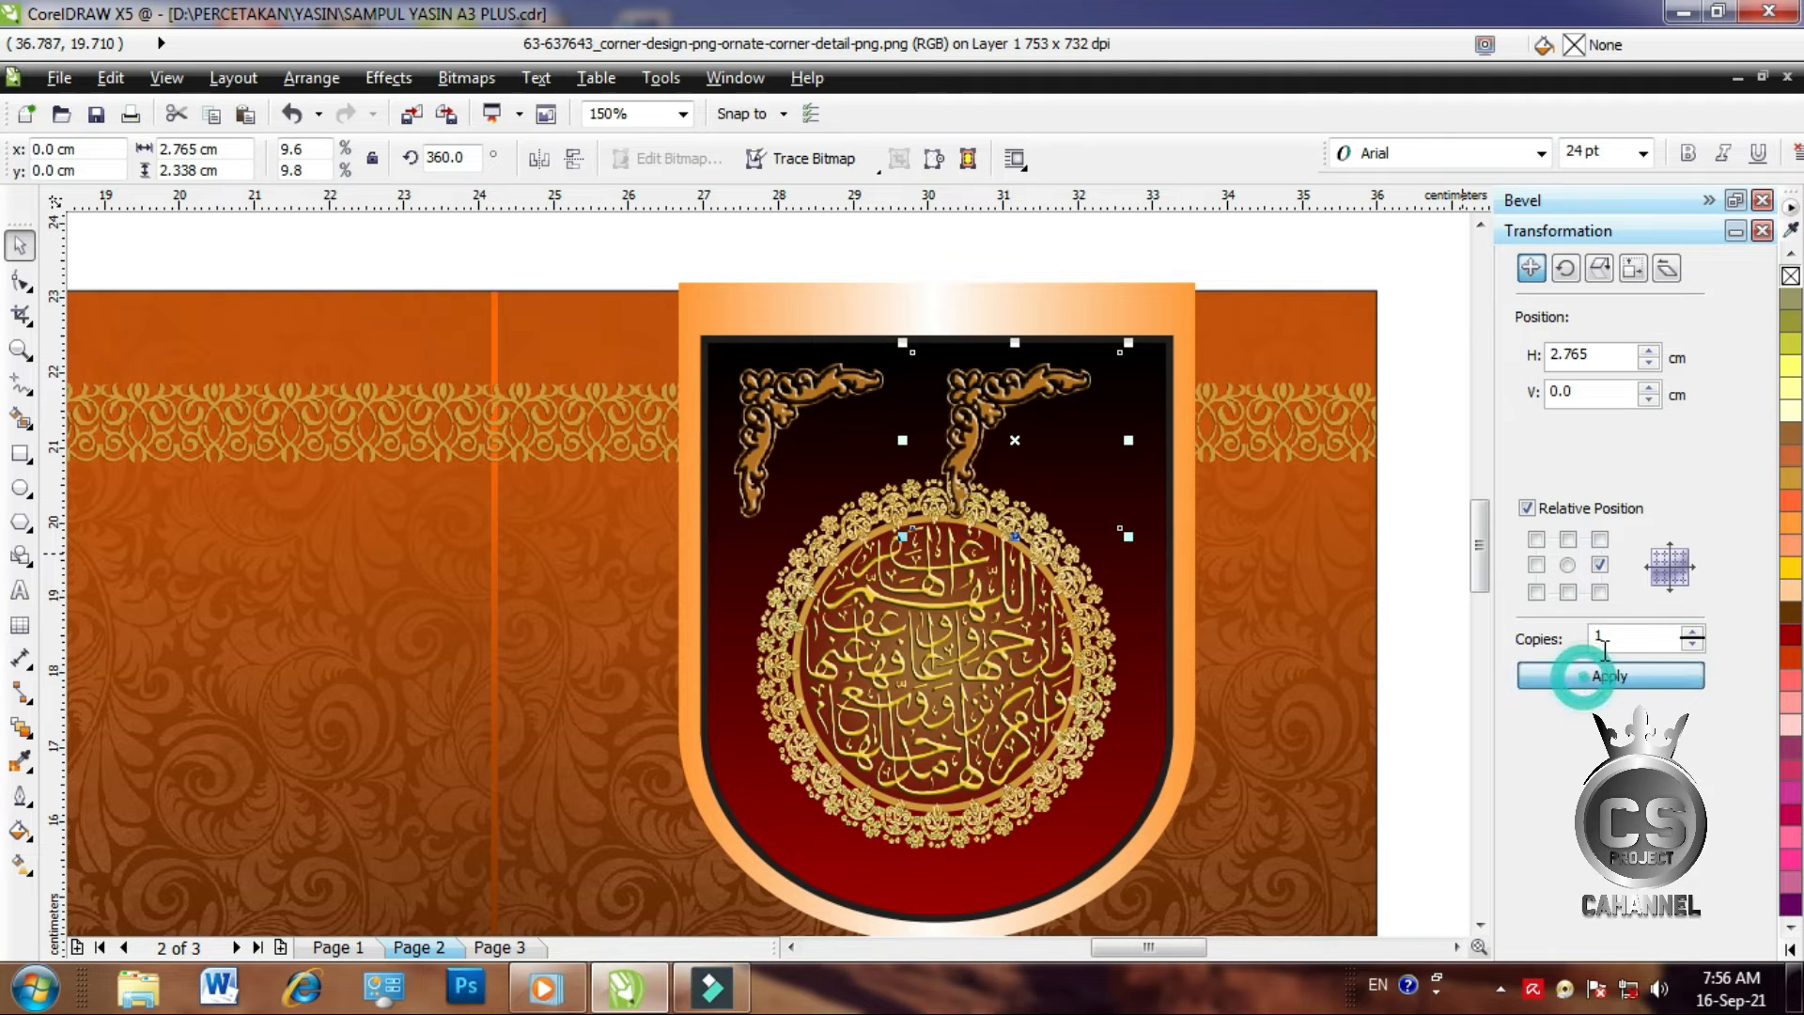
{"action": "left_click", "coordinate": [540, 158]}
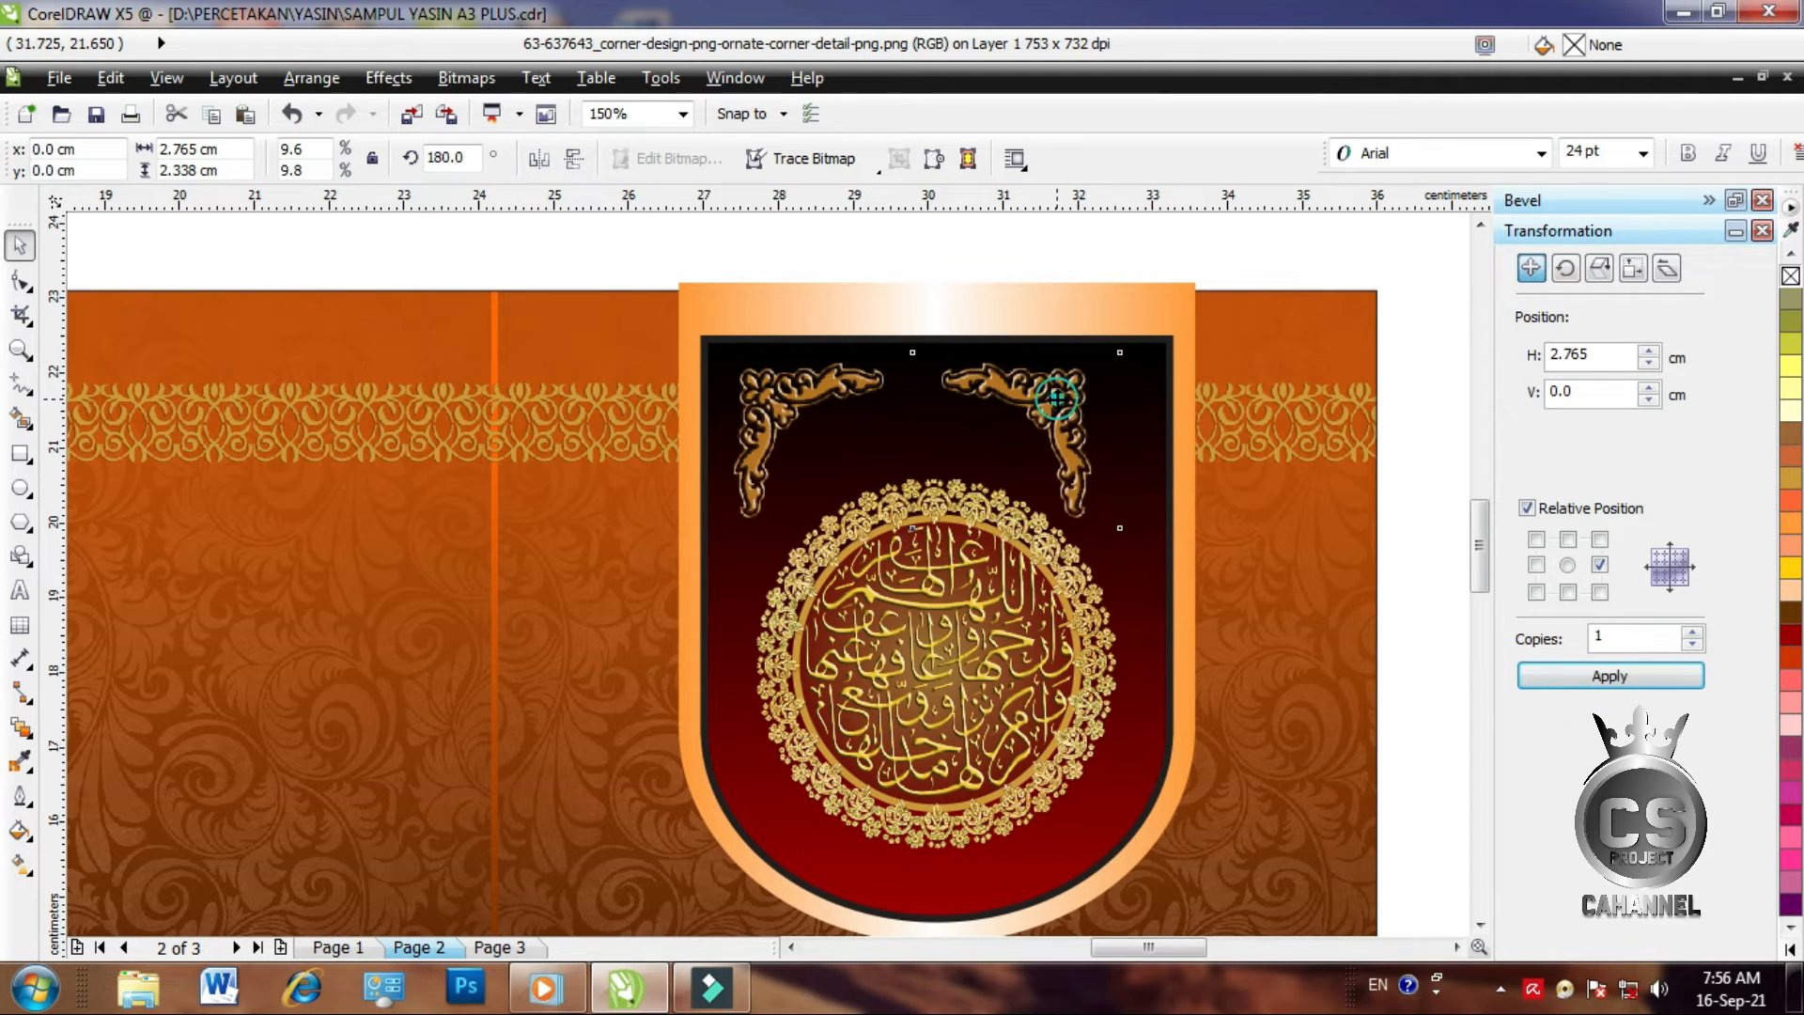
{"action": "mouse_move", "coordinate": [1057, 400]}
{"action": "left_mouse_down"}
{"action": "mouse_move", "coordinate": [1091, 398]}
{"action": "mouse_move", "coordinate": [1062, 406]}
{"action": "left_mouse_up"}
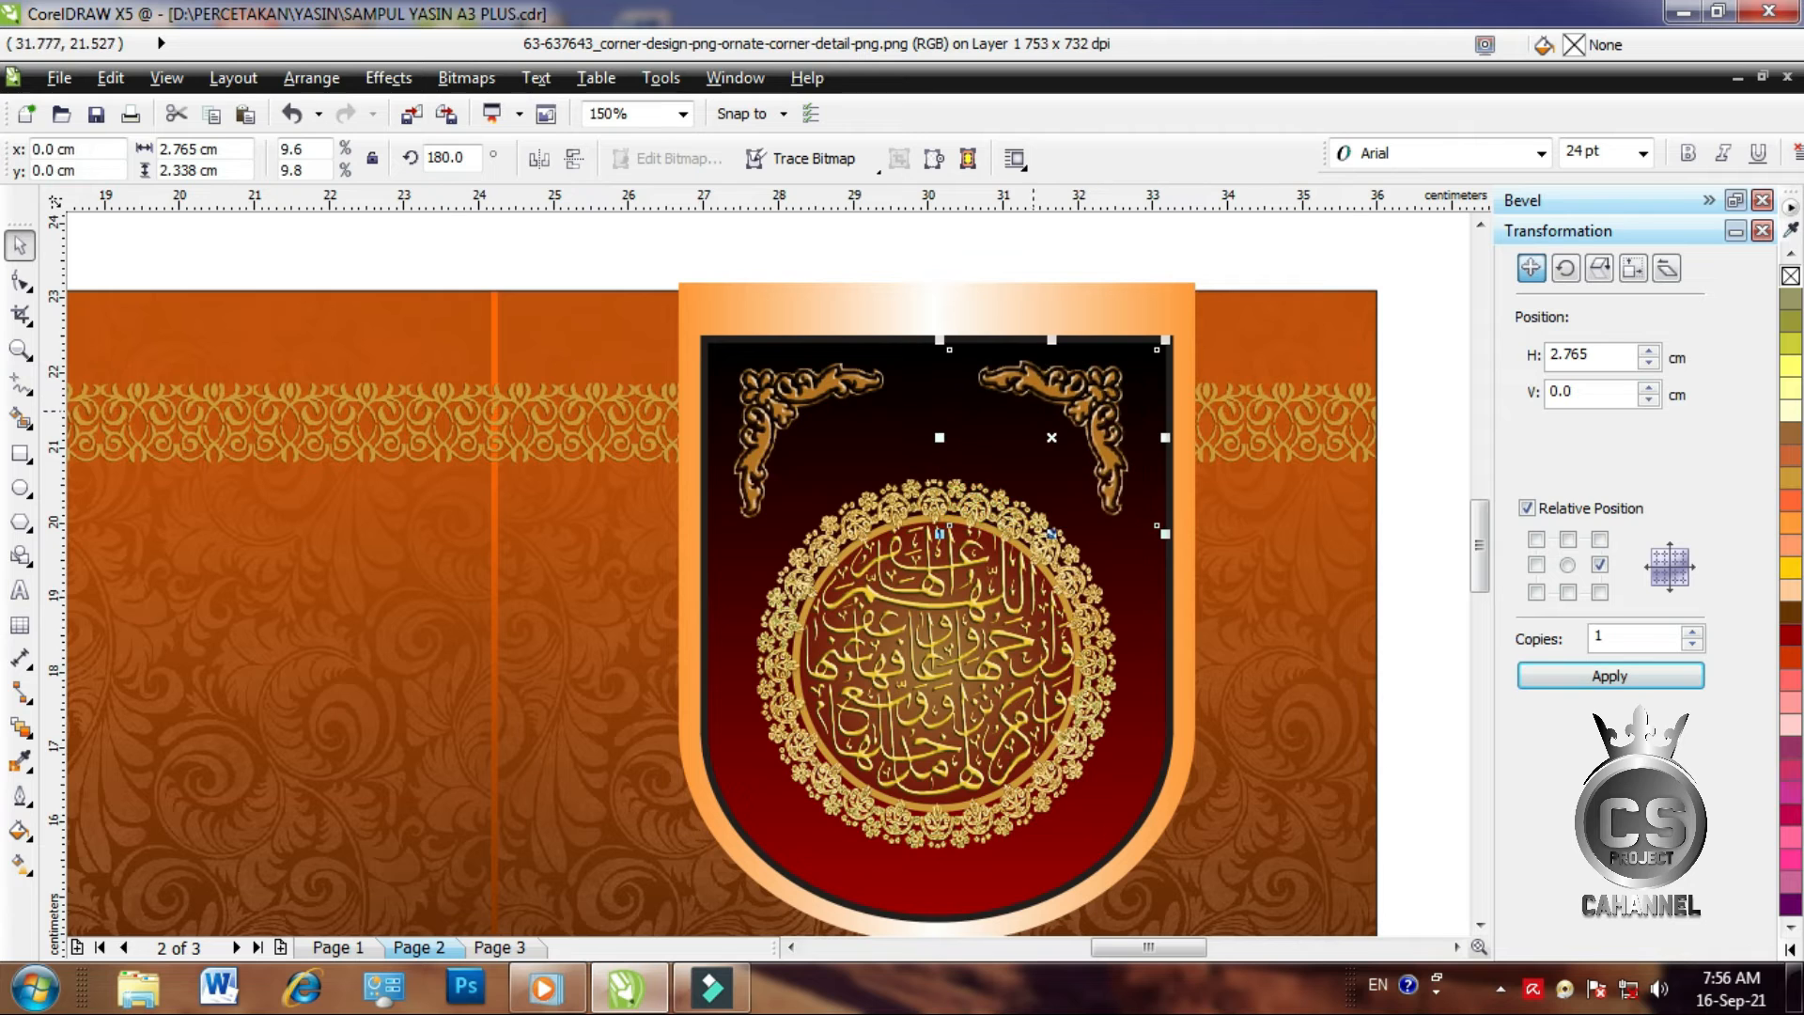
{"action": "left_click", "coordinate": [797, 399], "text": "shift"}
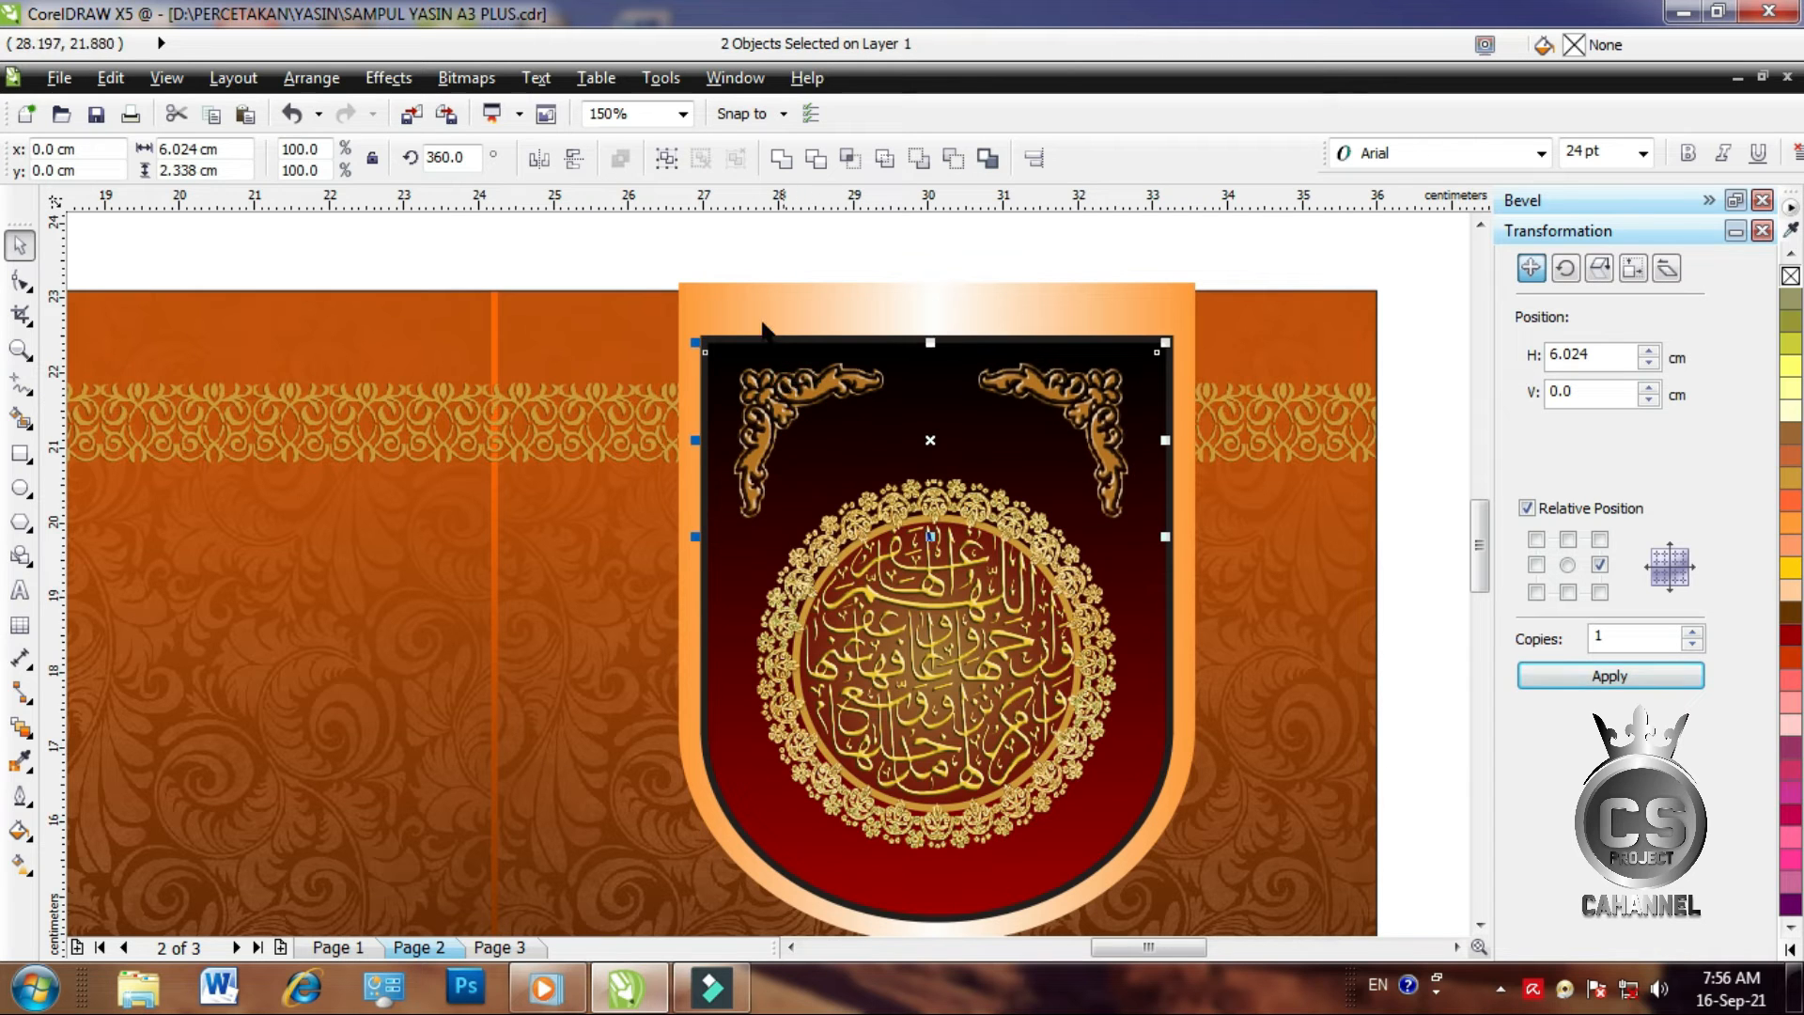
{"action": "left_click_drag", "start_coordinate": [683, 249], "coordinate": [1175, 573]}
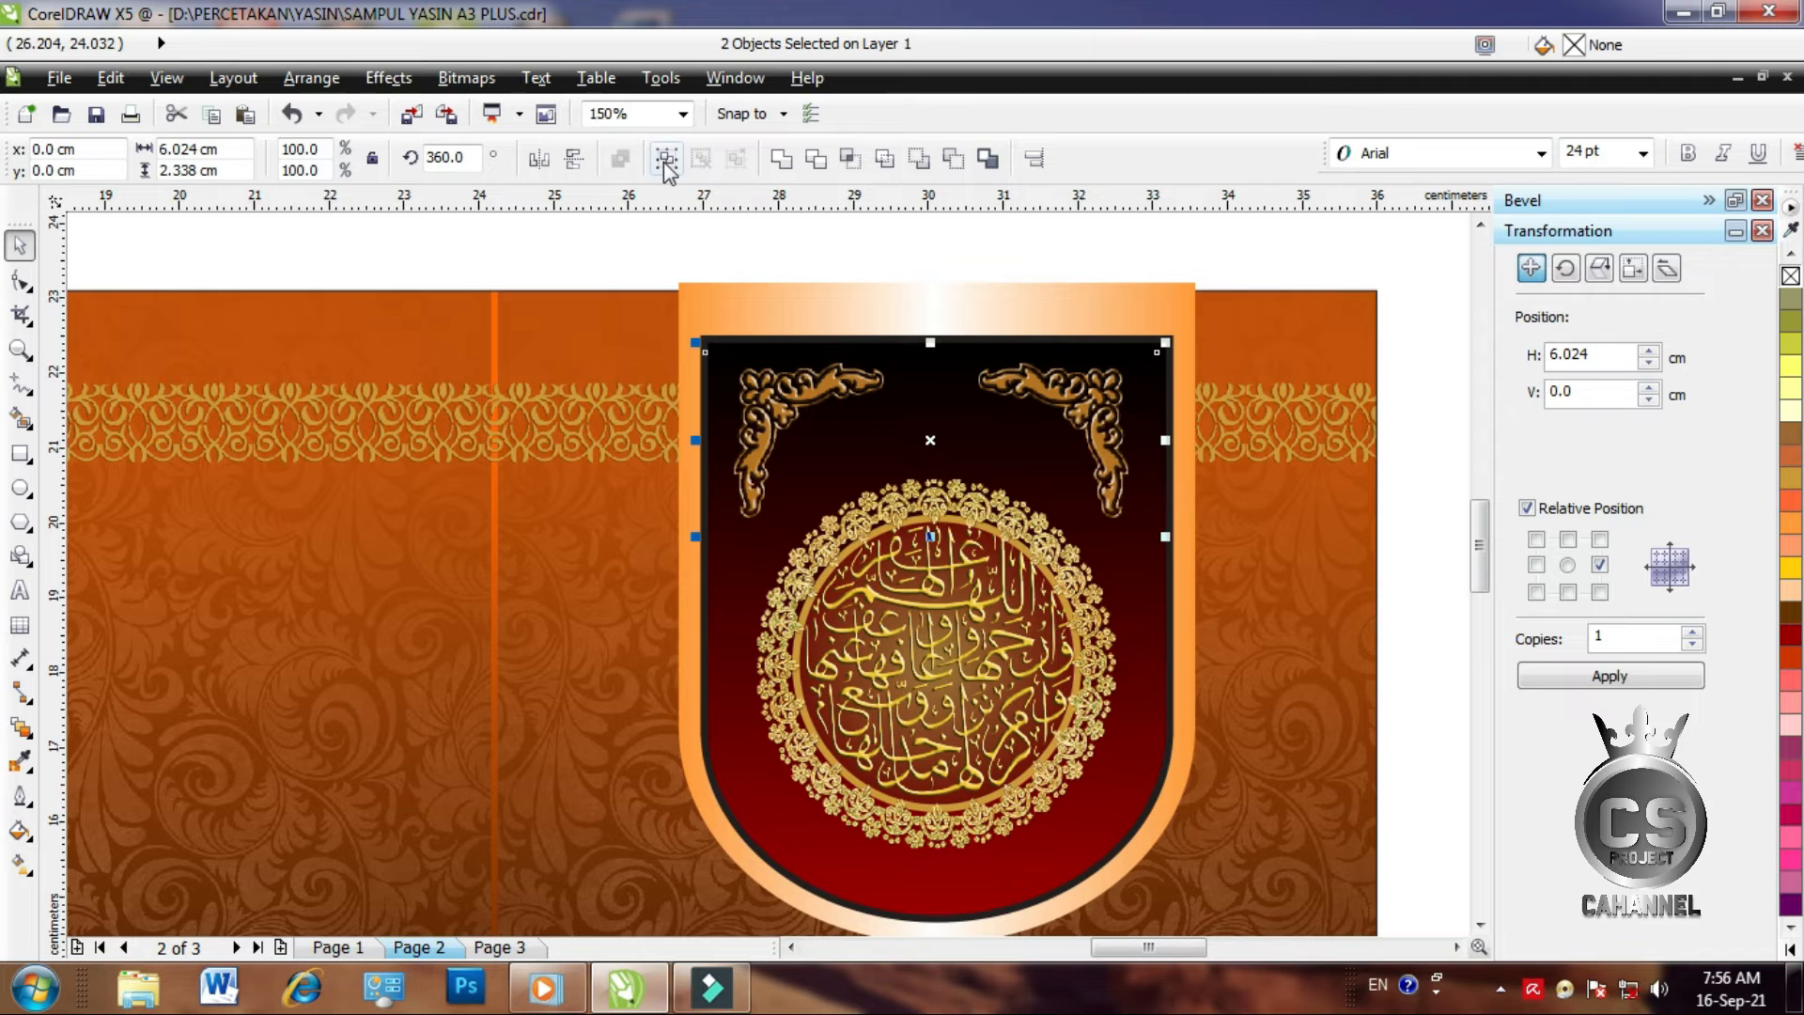
{"action": "left_click", "coordinate": [666, 157]}
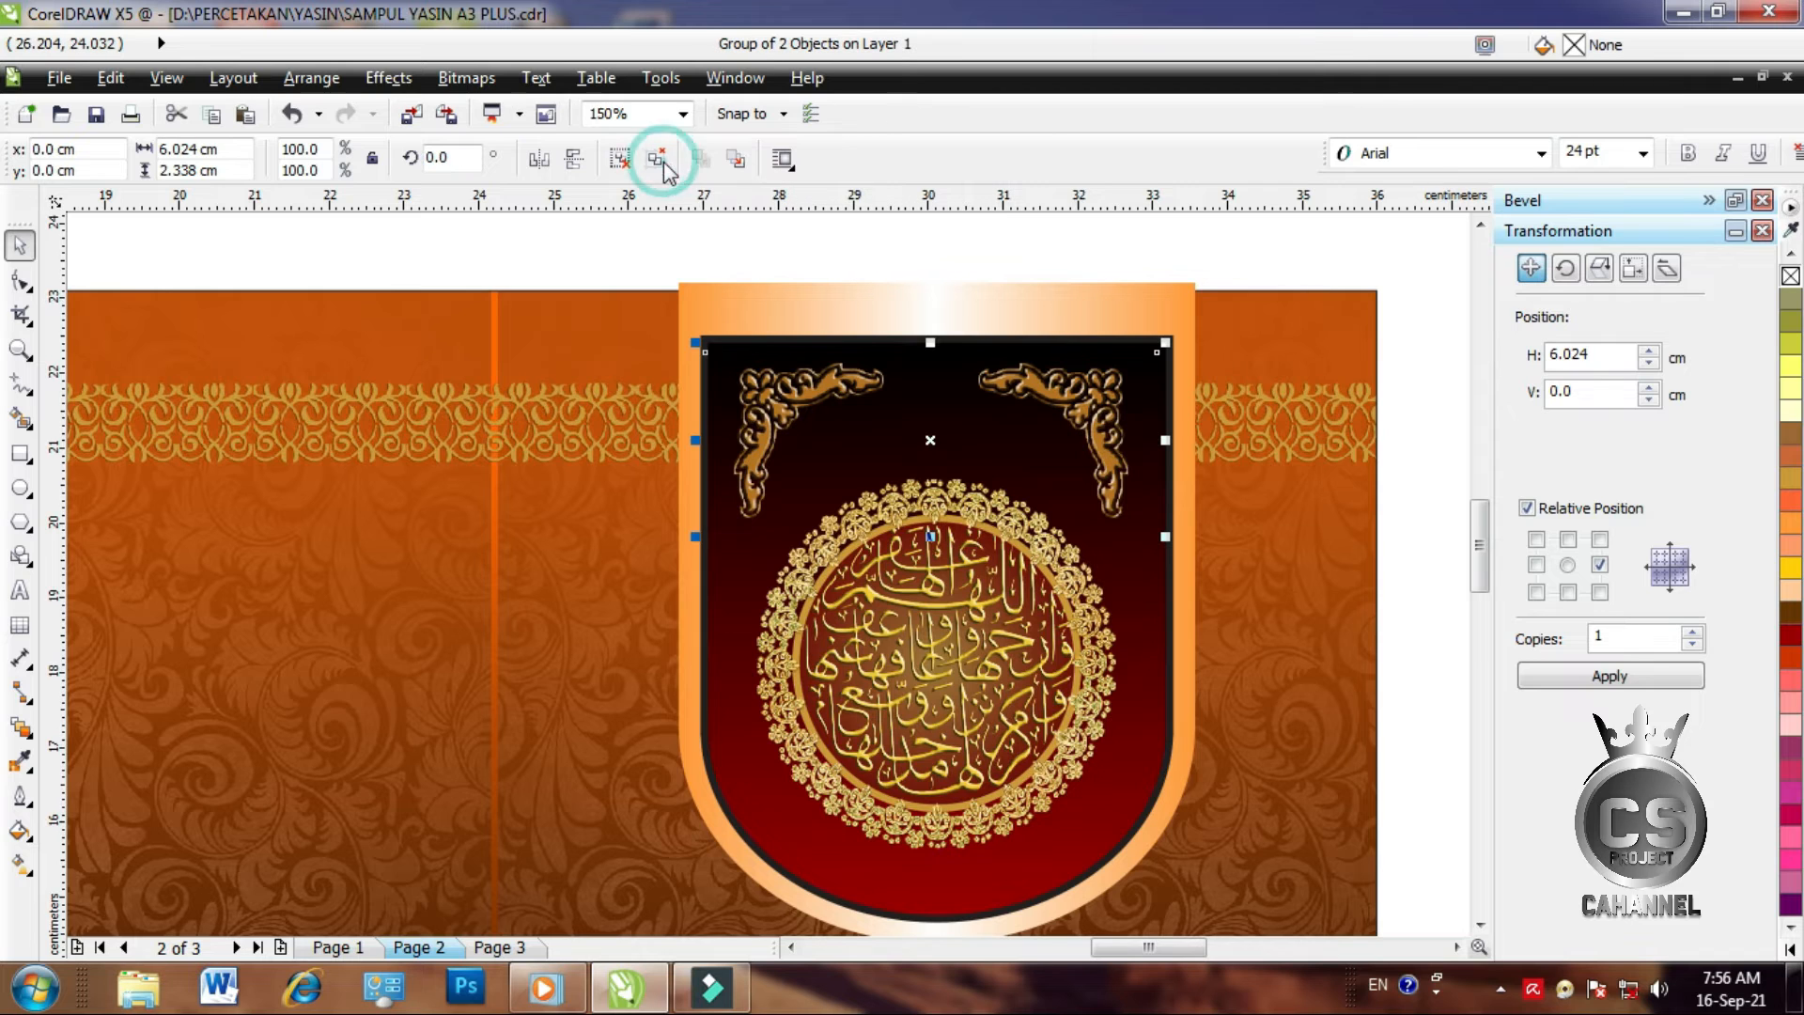
Centre the ornament pair on the shield and select all four emblem parts
{"action": "left_click", "coordinate": [706, 644], "text": "shift"}
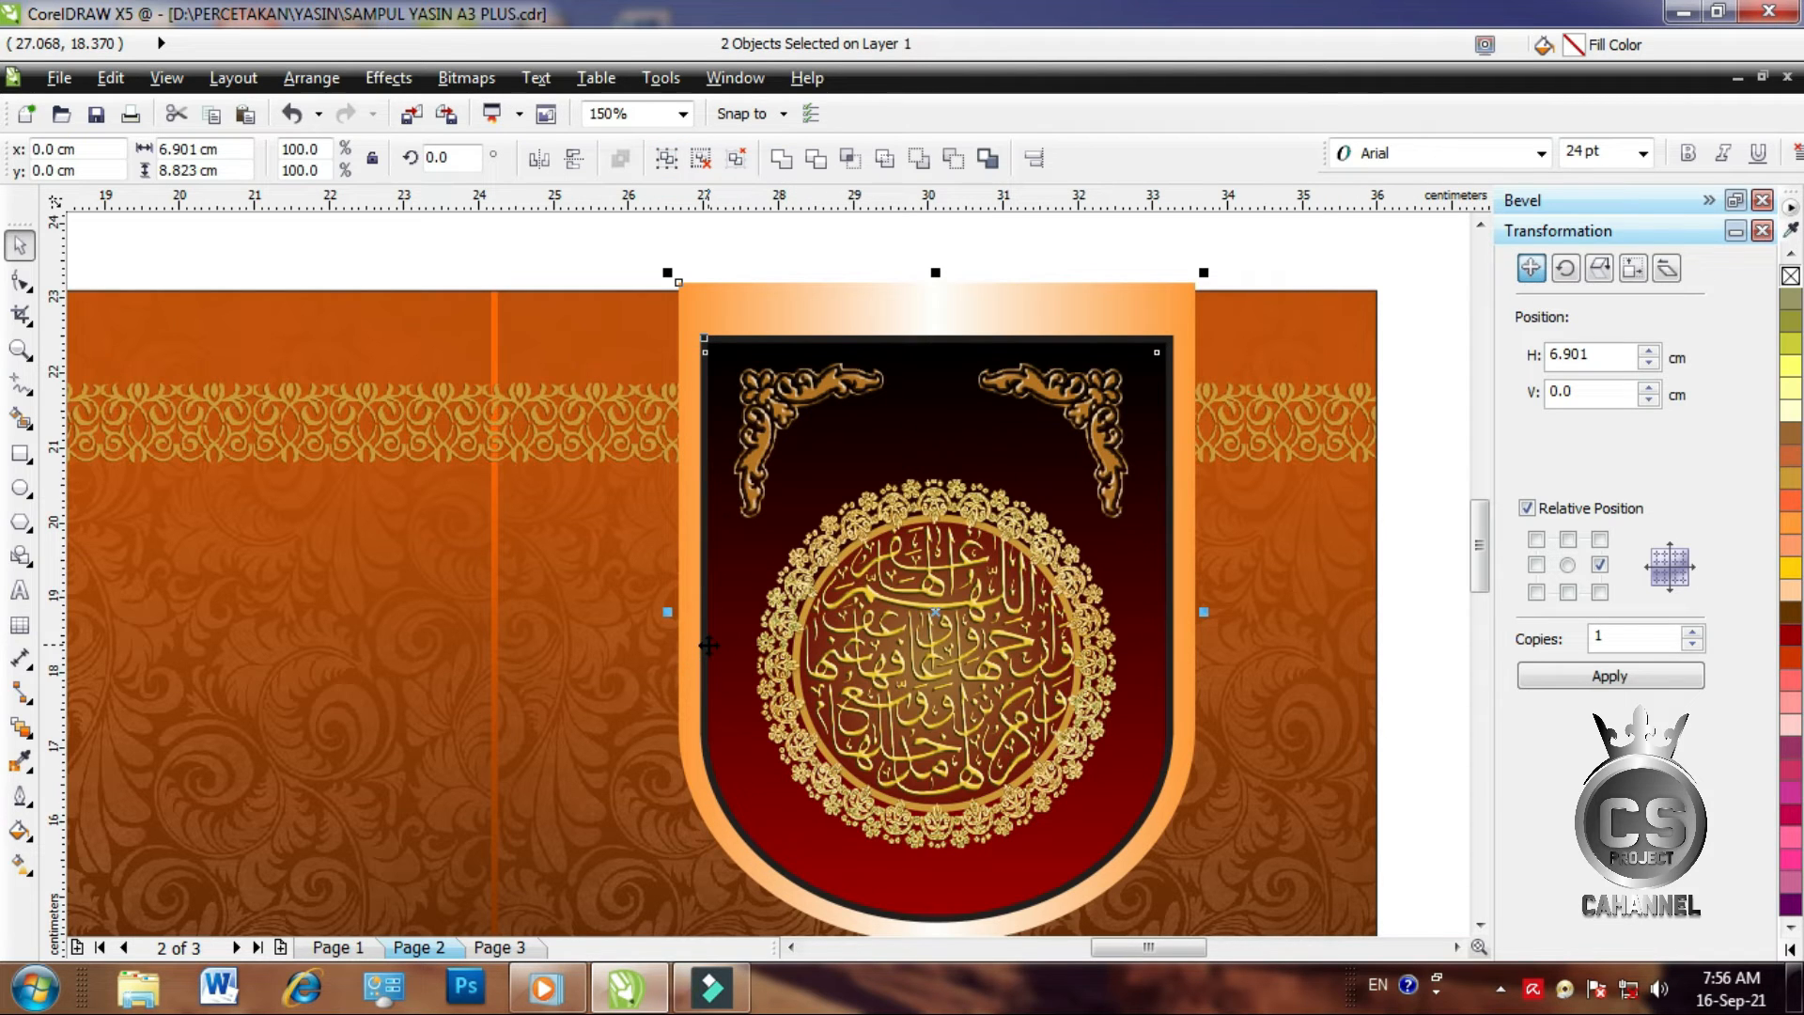
{"action": "key", "text": "c"}
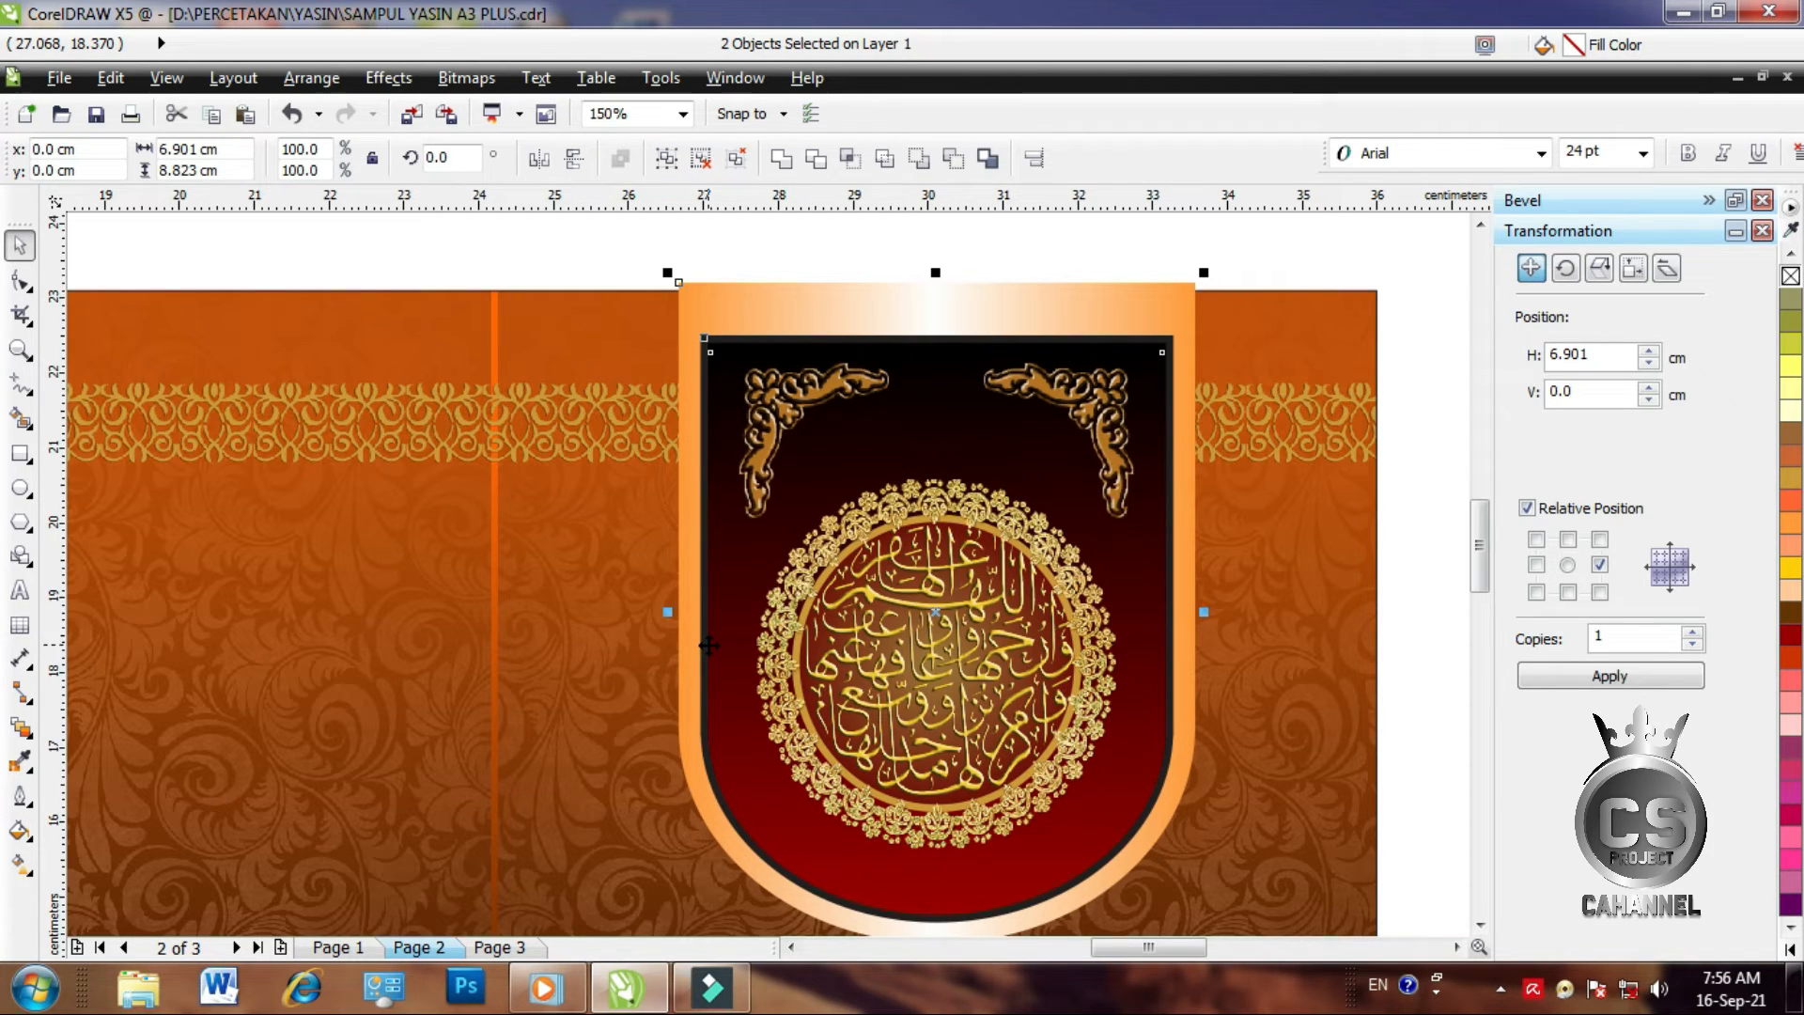
{"action": "left_click", "coordinate": [1029, 242]}
{"action": "scroll", "coordinate": [618, 581], "scroll_direction": "down", "scroll_amount": 2}
{"action": "left_click_drag", "start_coordinate": [624, 390], "coordinate": [941, 782]}
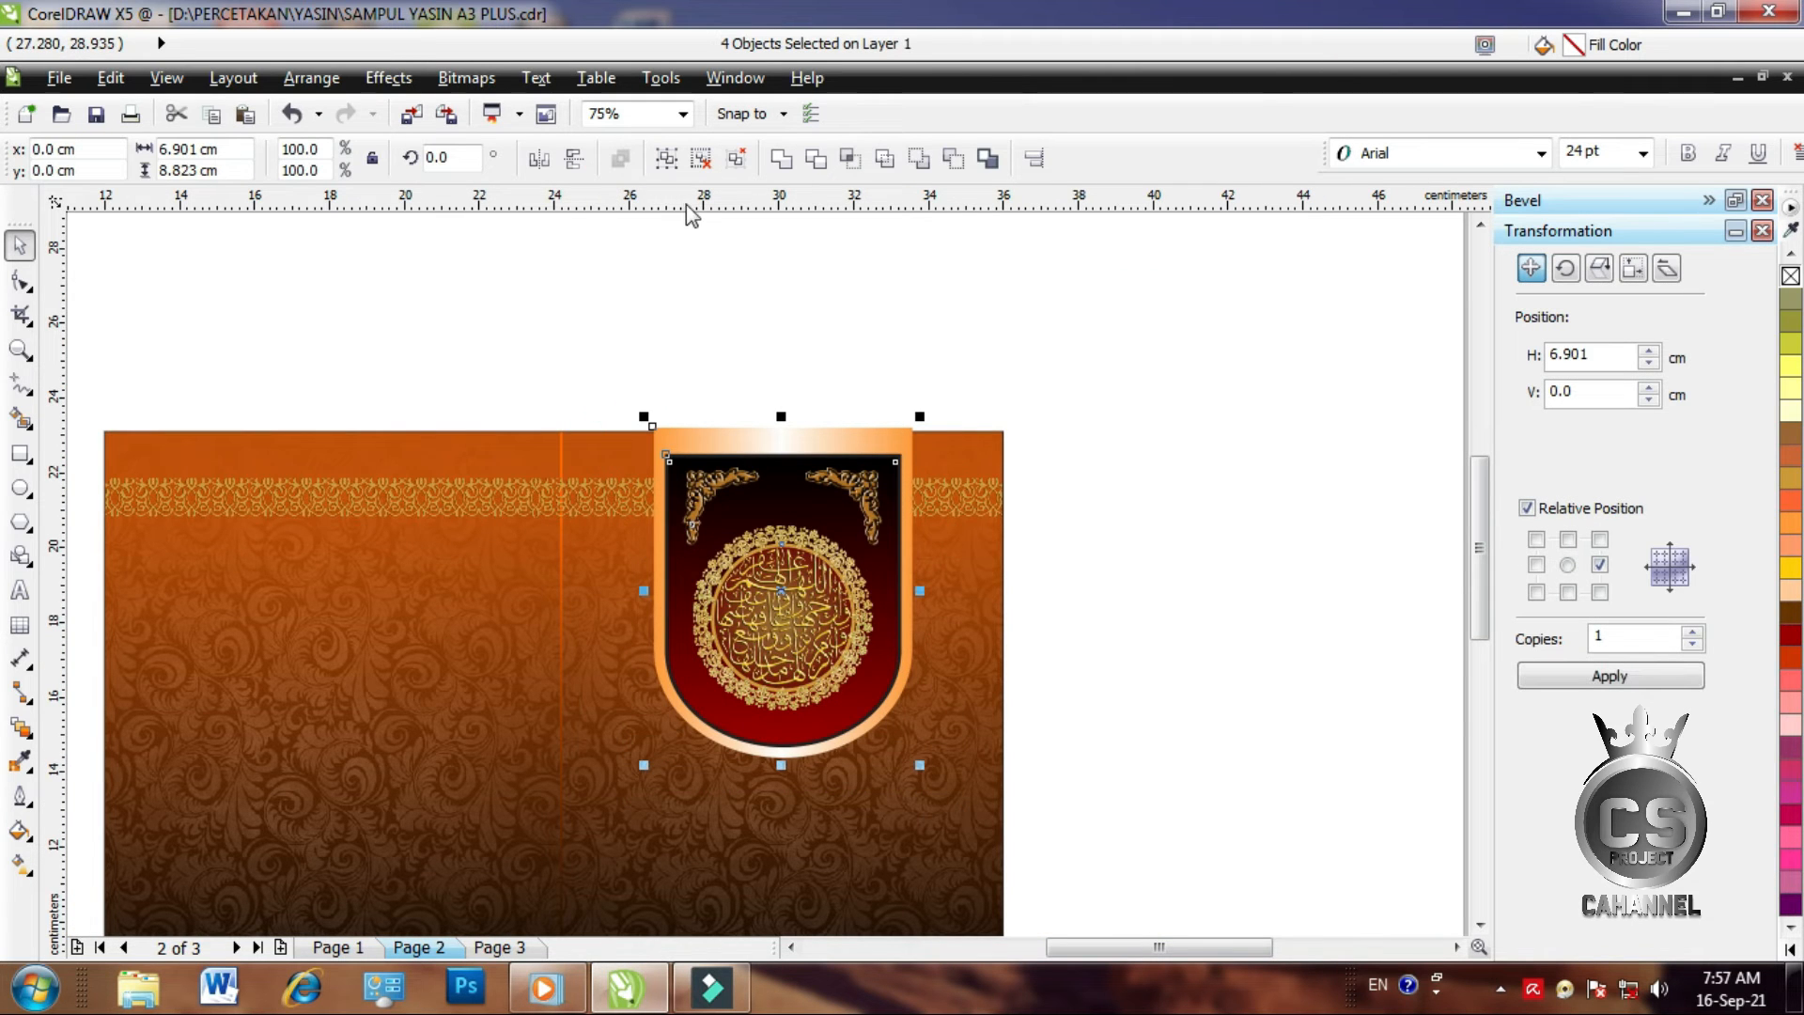
Group the shield emblem and PowerClip it inside the background rectangle
{"action": "left_click", "coordinate": [666, 158]}
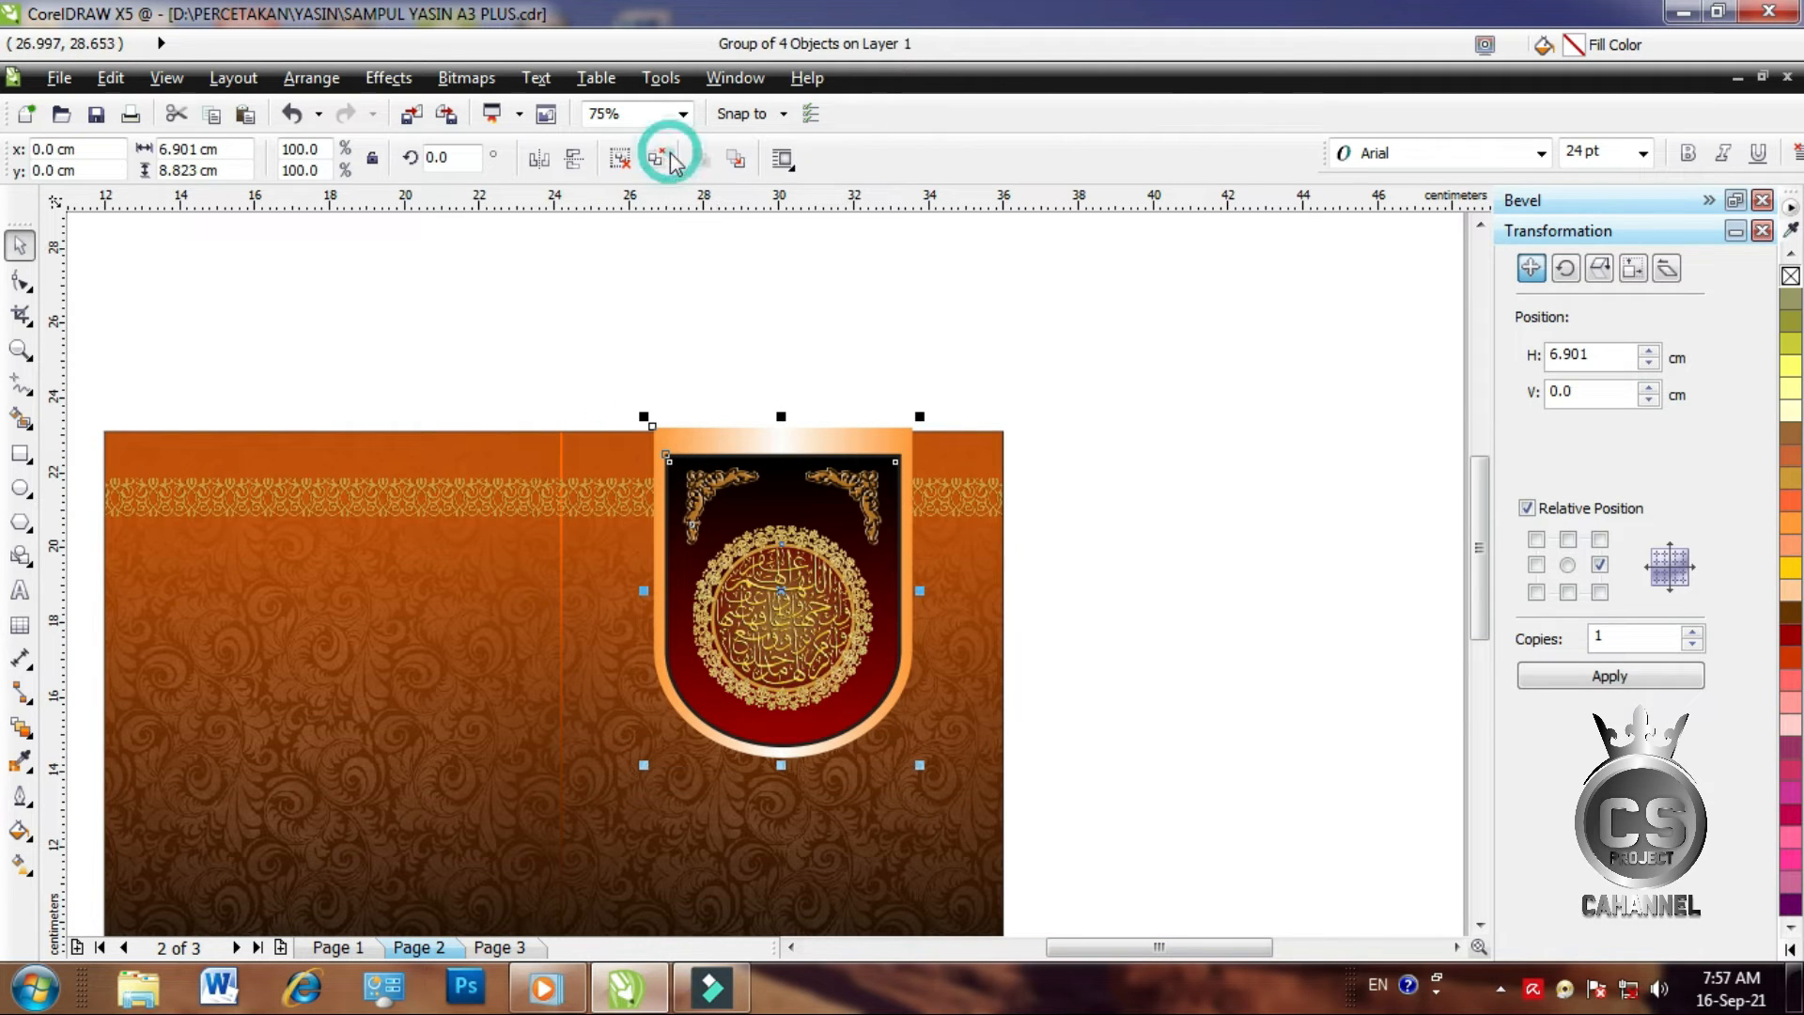
{"action": "left_click", "coordinate": [388, 78]}
{"action": "left_click", "coordinate": [449, 450]}
{"action": "left_click", "coordinate": [635, 453]}
{"action": "left_click", "coordinate": [601, 635]}
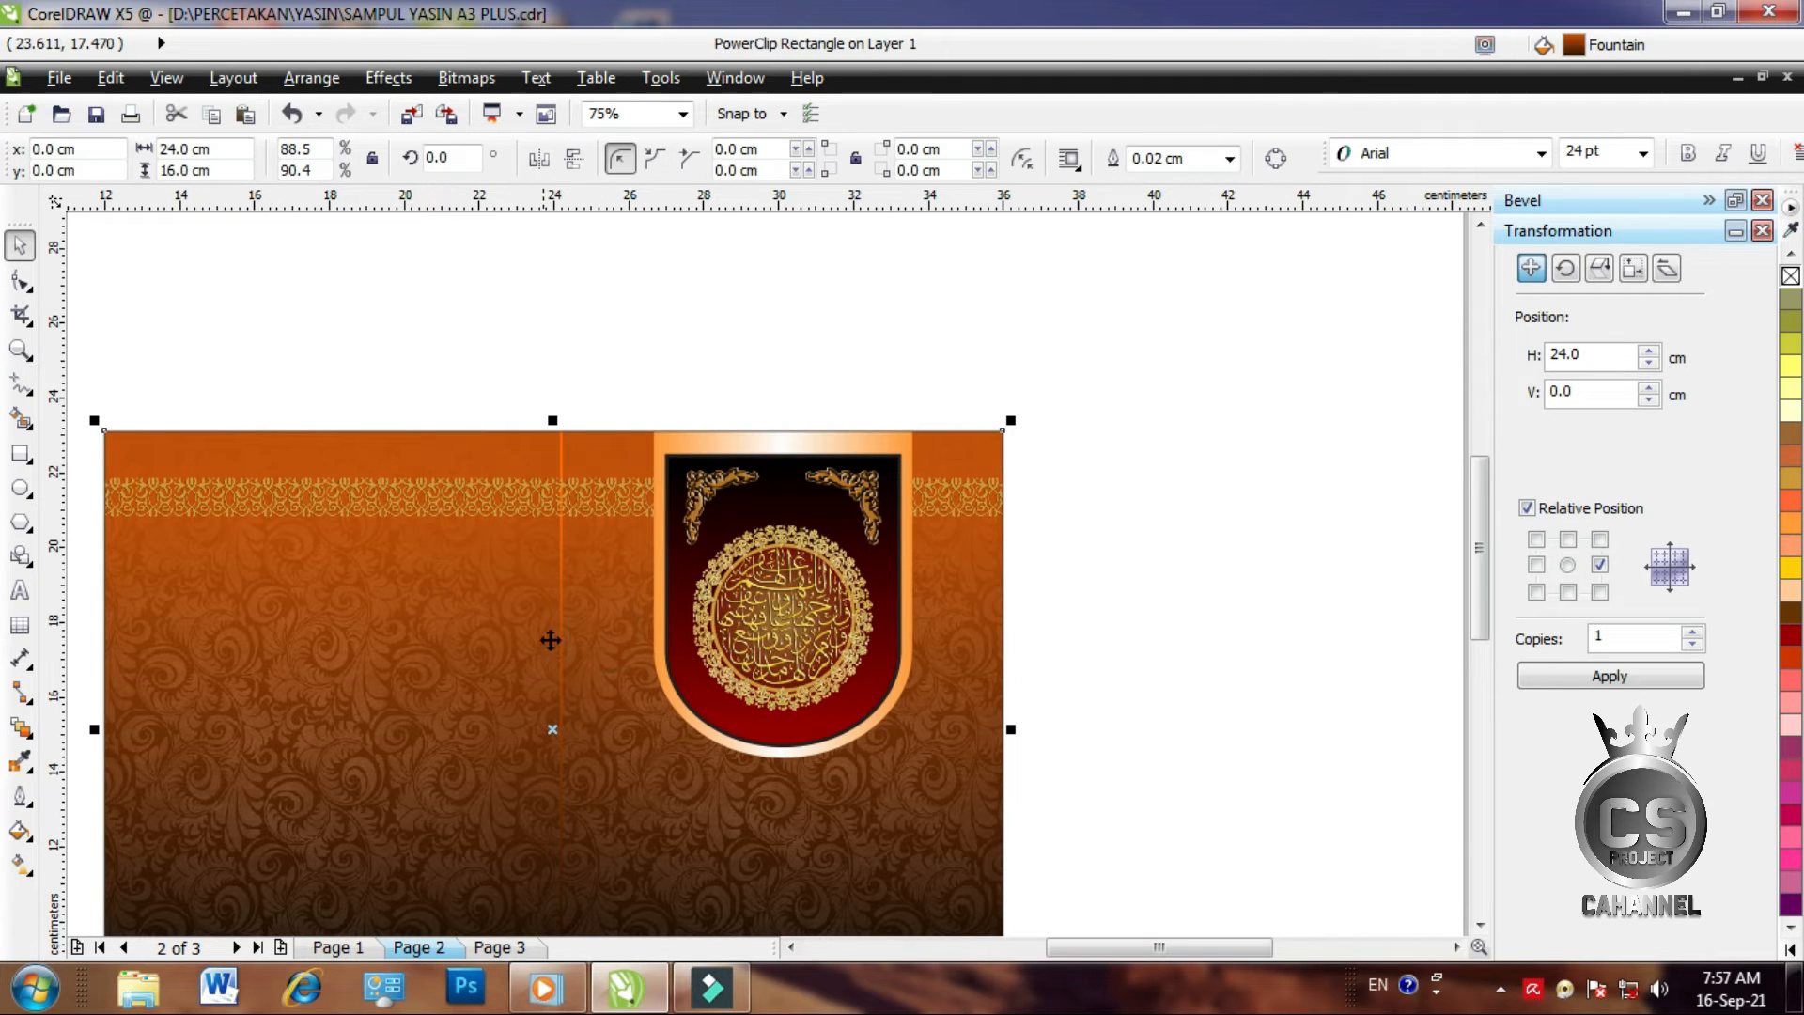
{"action": "left_click", "coordinate": [1142, 496]}
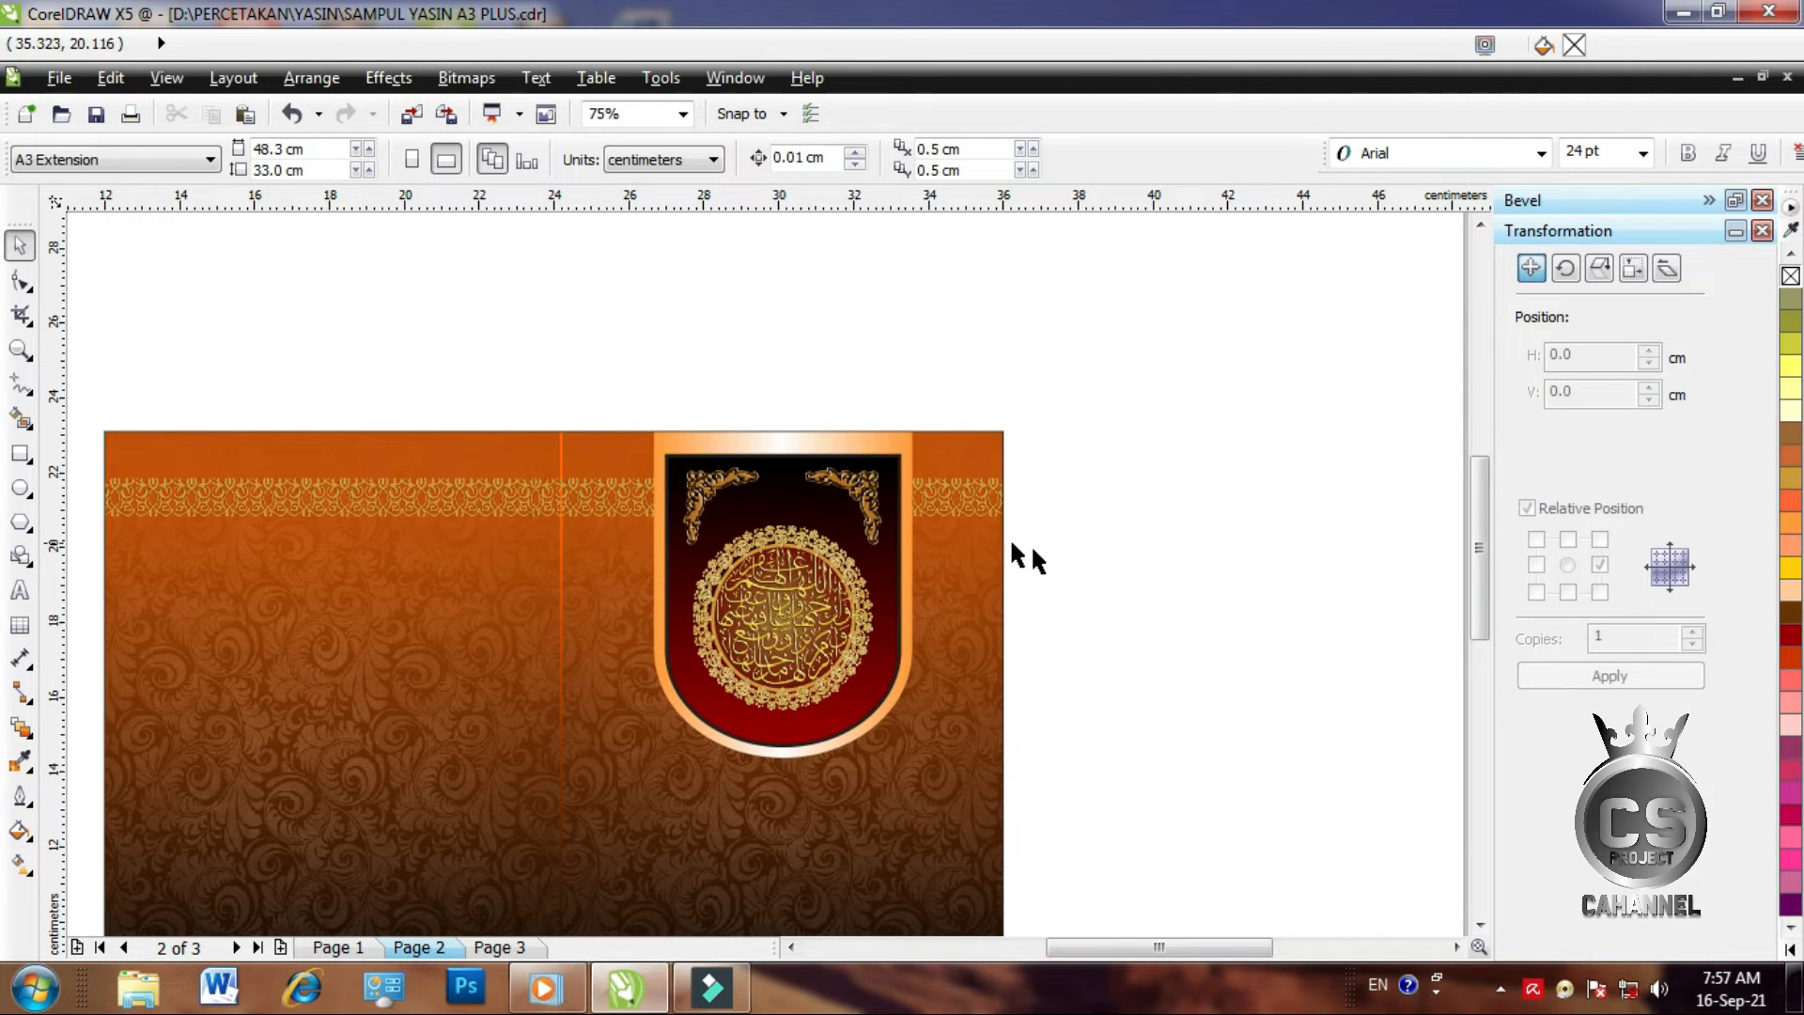
Change the background gradient's end colour to a deeper orange-red
{"action": "scroll", "coordinate": [898, 516], "scroll_direction": "down", "scroll_amount": 1}
{"action": "scroll", "coordinate": [724, 693], "scroll_direction": "up", "scroll_amount": 1}
{"action": "left_click", "coordinate": [275, 458]}
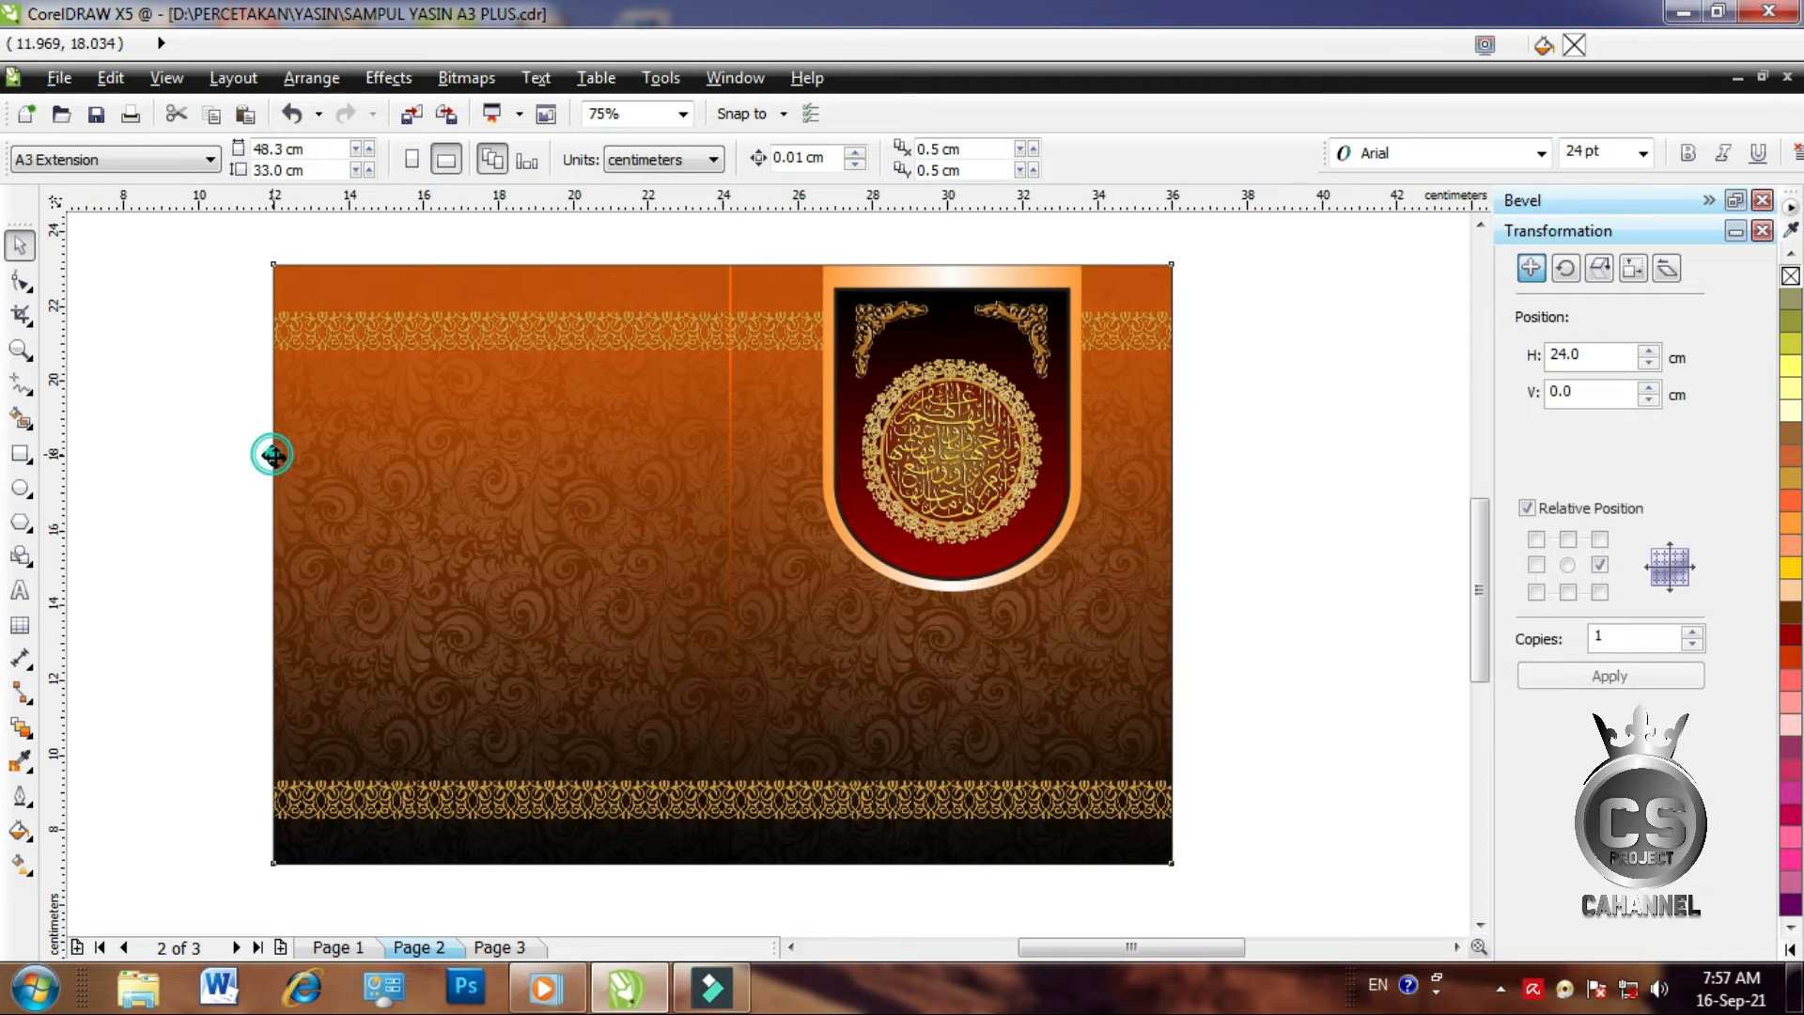
{"action": "left_click", "coordinate": [20, 863]}
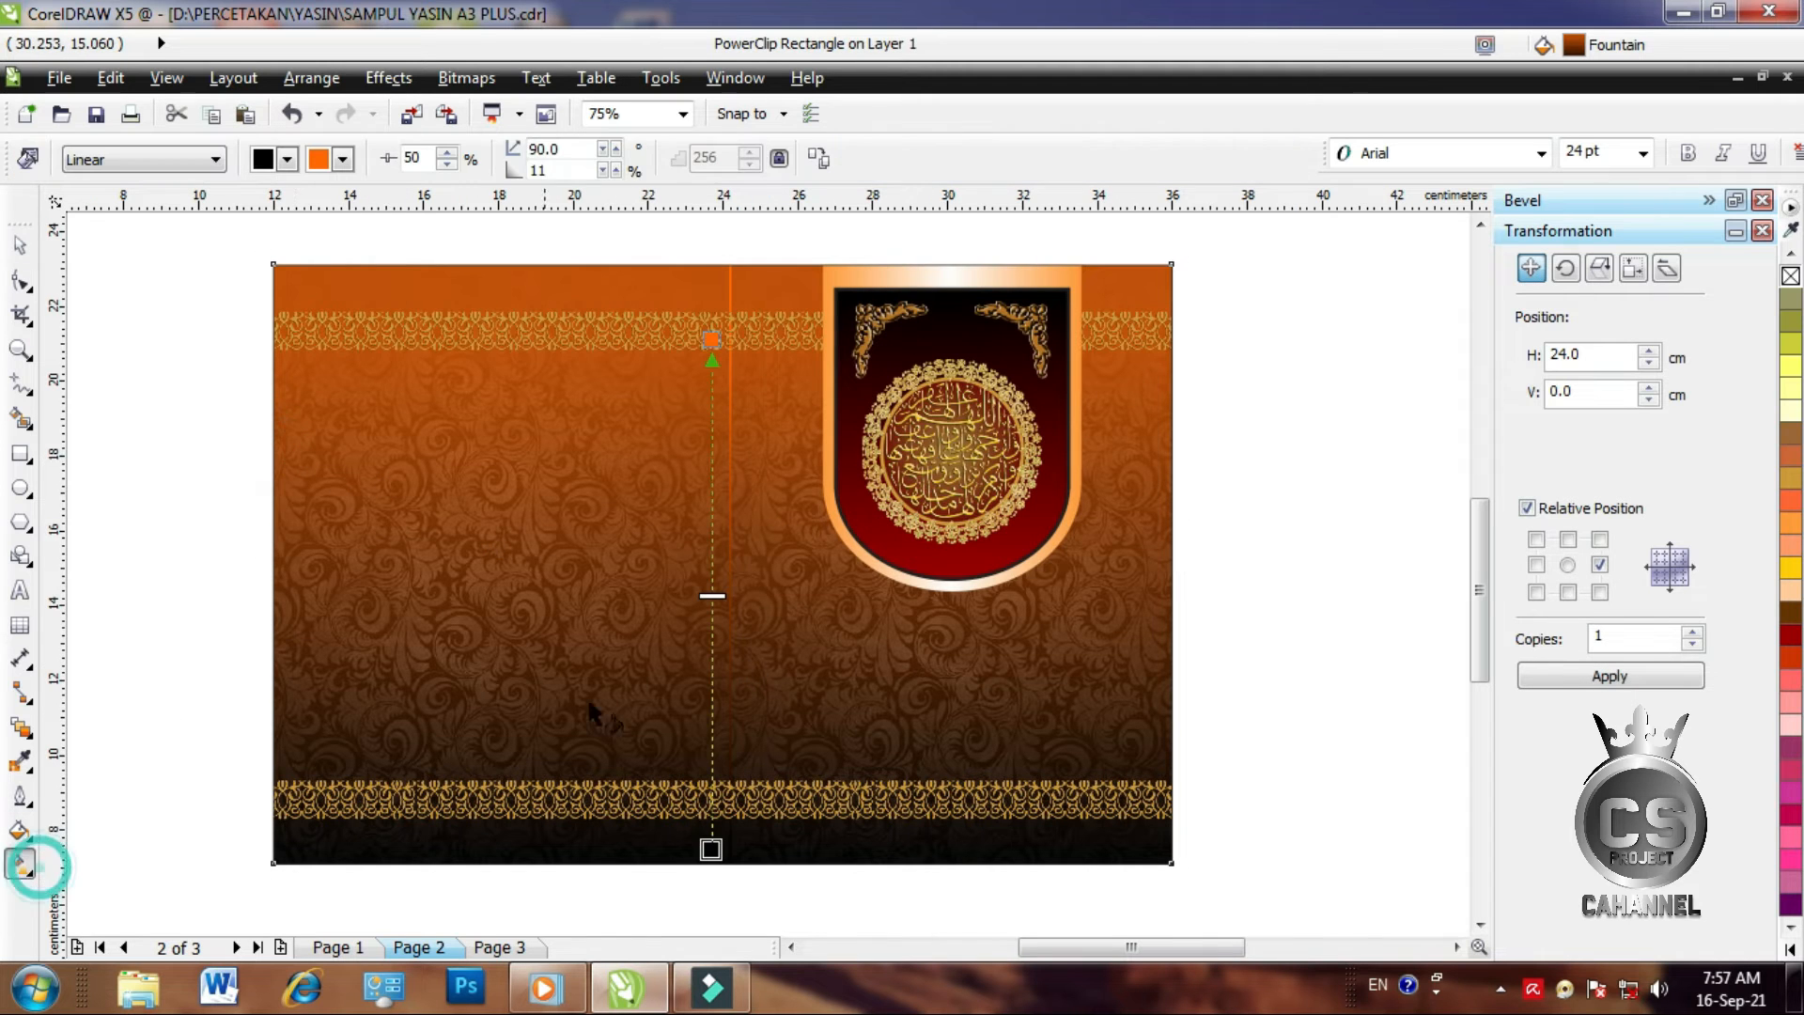
{"action": "left_click", "coordinate": [704, 337]}
{"action": "left_click", "coordinate": [1793, 639]}
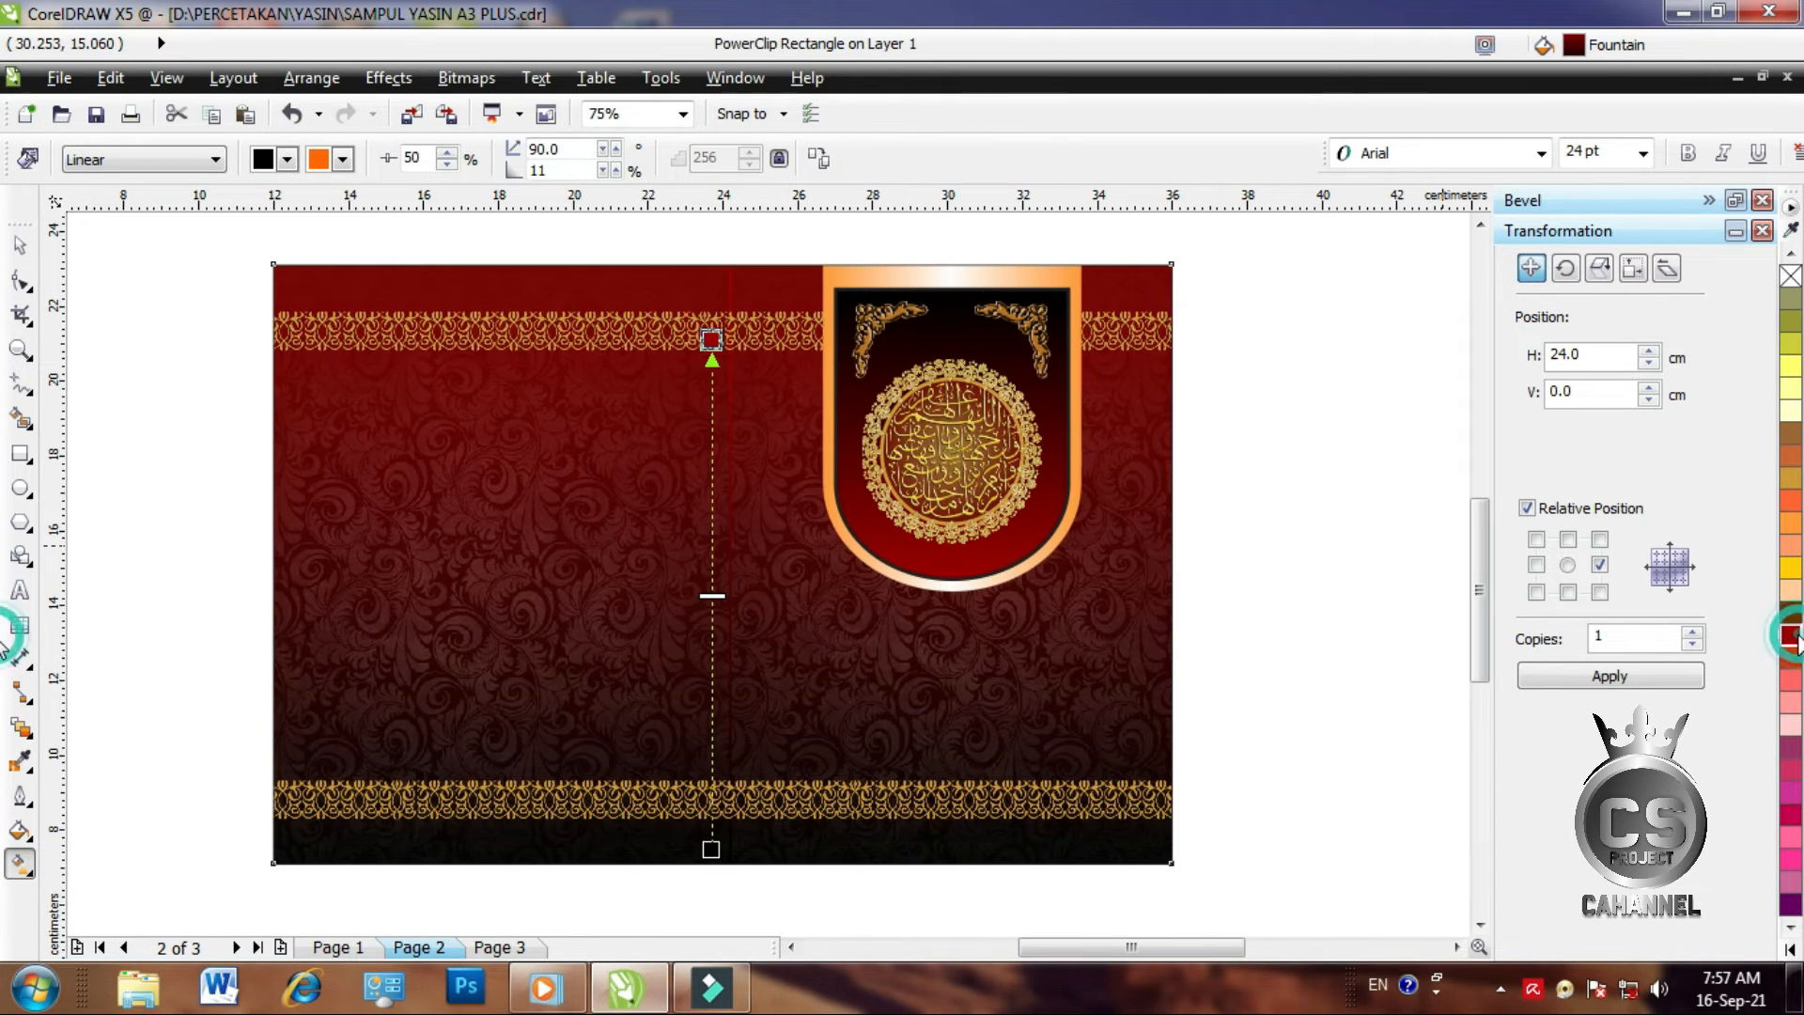
{"action": "left_click", "coordinate": [1791, 658]}
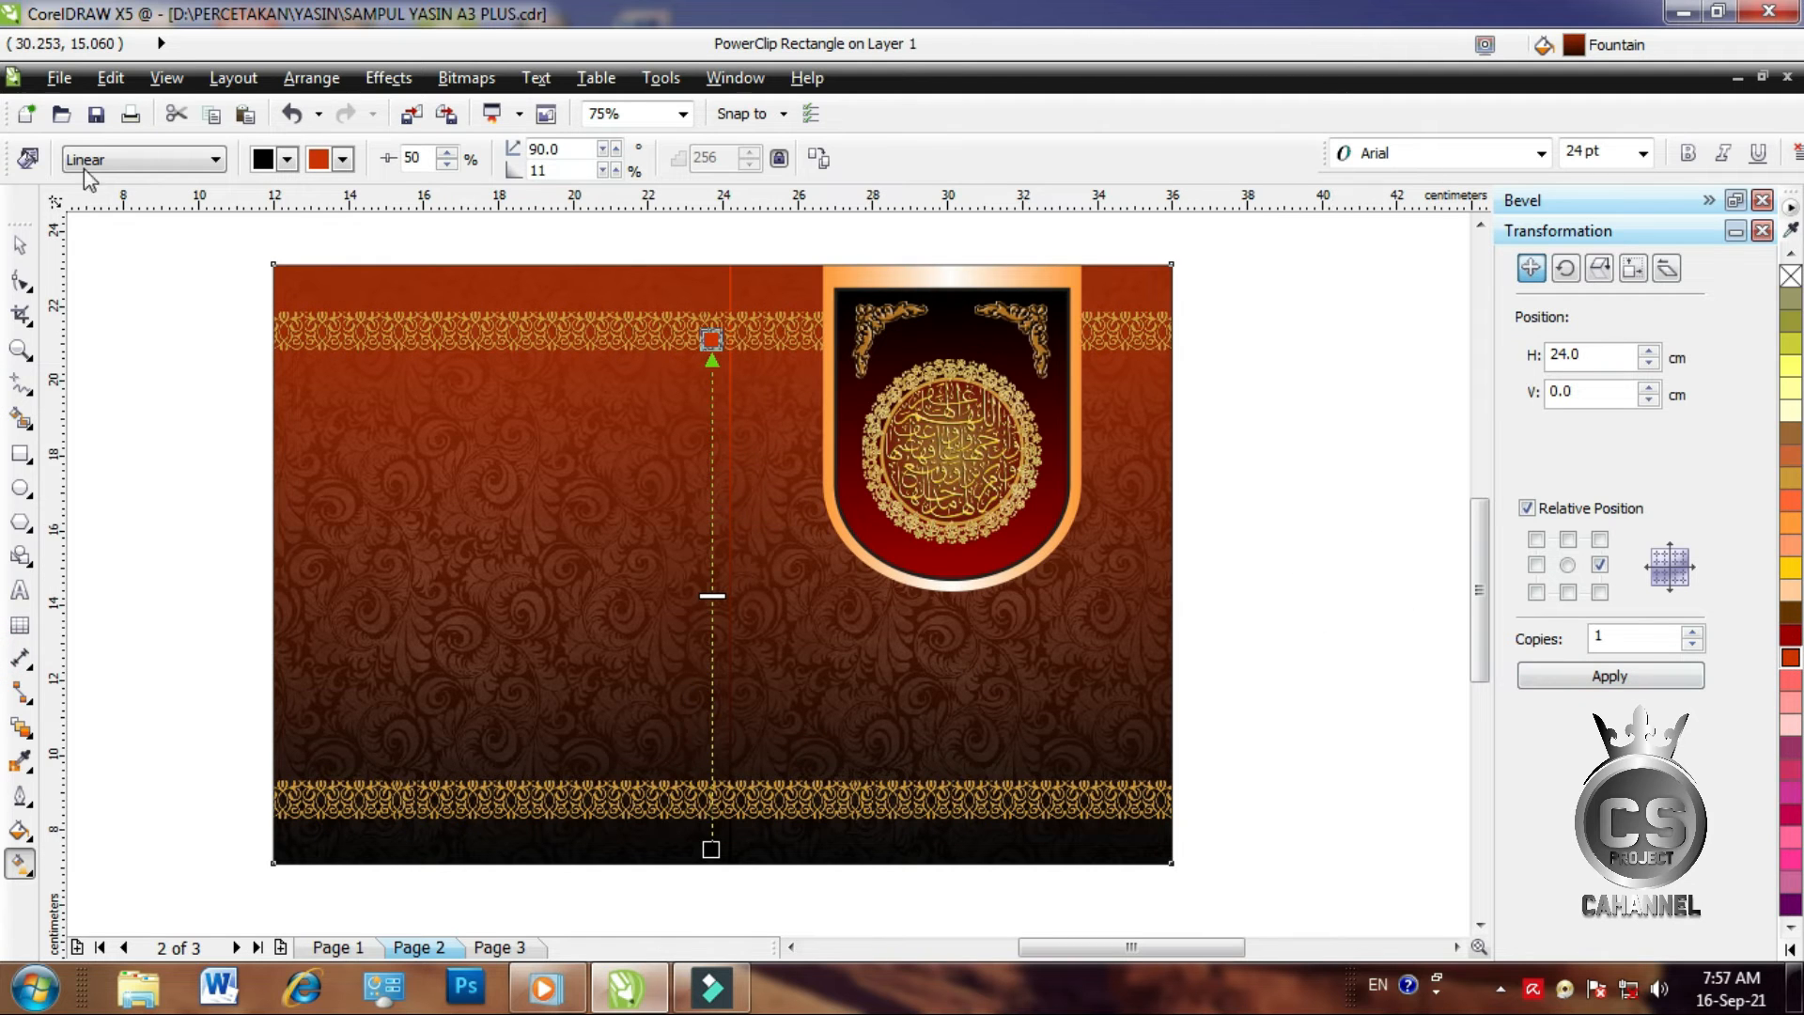
{"action": "left_click", "coordinate": [19, 245]}
{"action": "left_click", "coordinate": [1328, 448]}
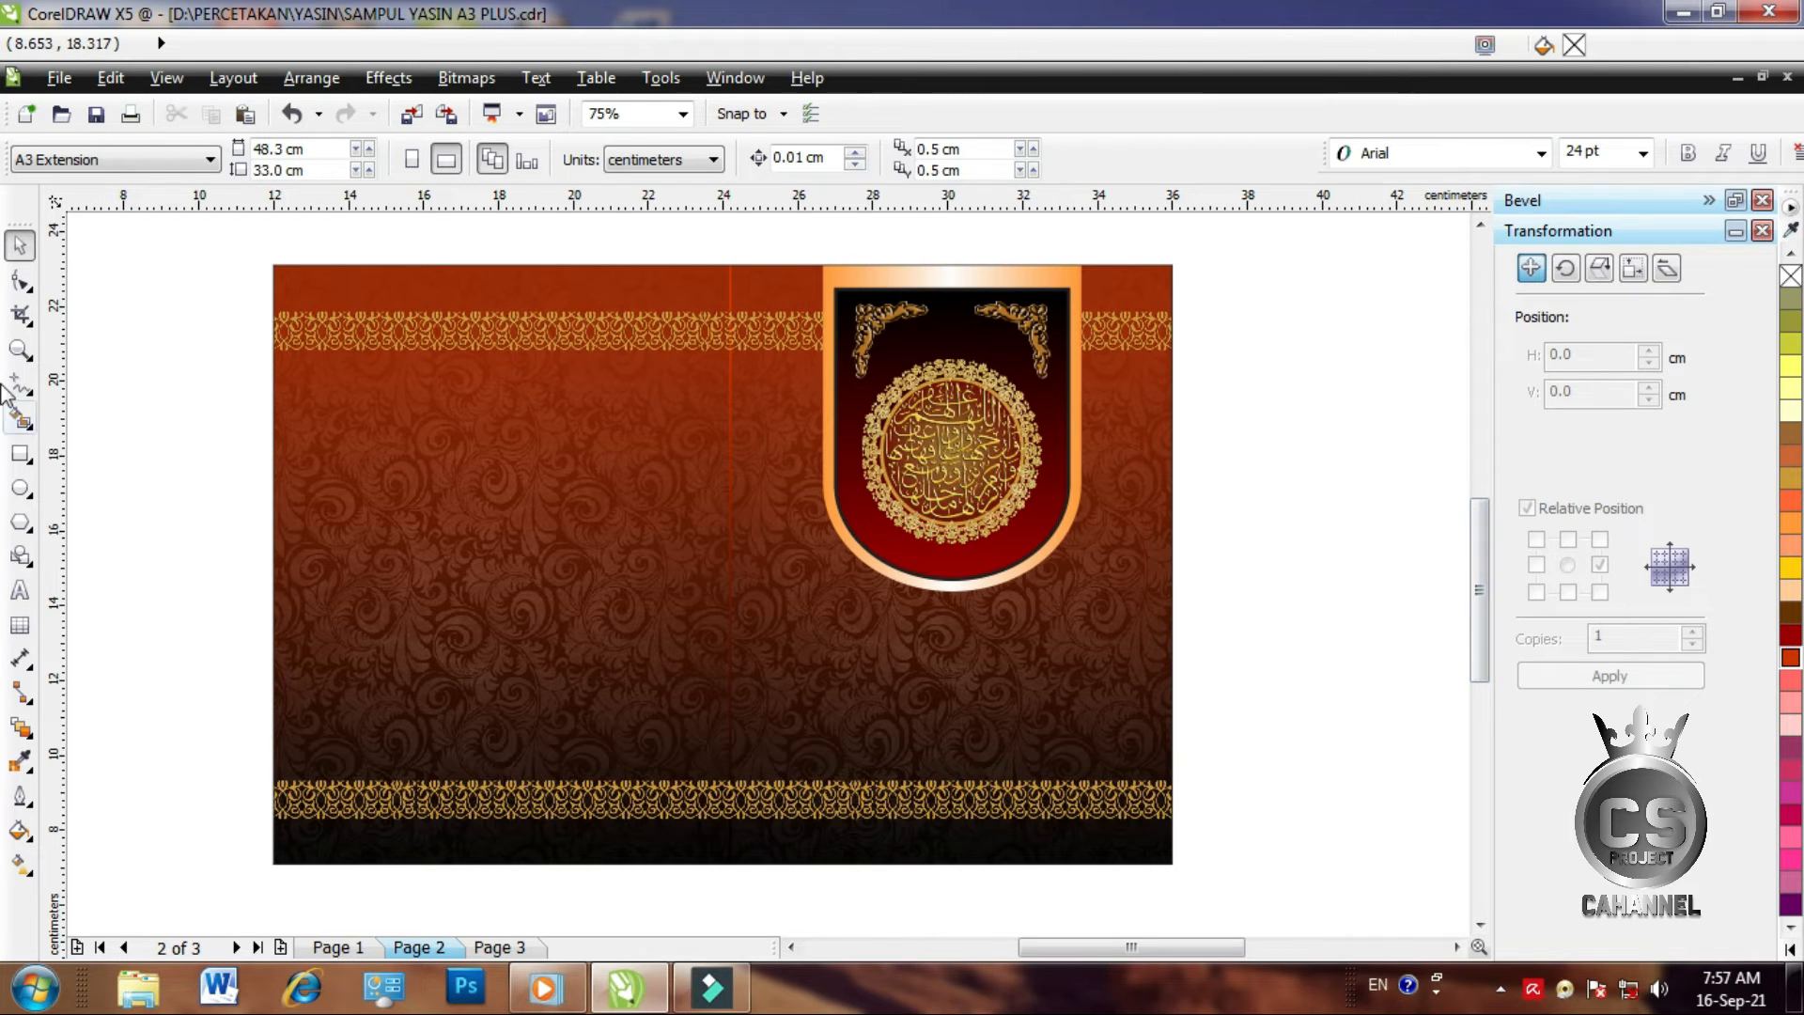
{"action": "left_click", "coordinate": [20, 349]}
Zoom into the front cover and type the title 'Yasin & Tahlil' below the shield
{"action": "left_click_drag", "start_coordinate": [726, 248], "coordinate": [1180, 873]}
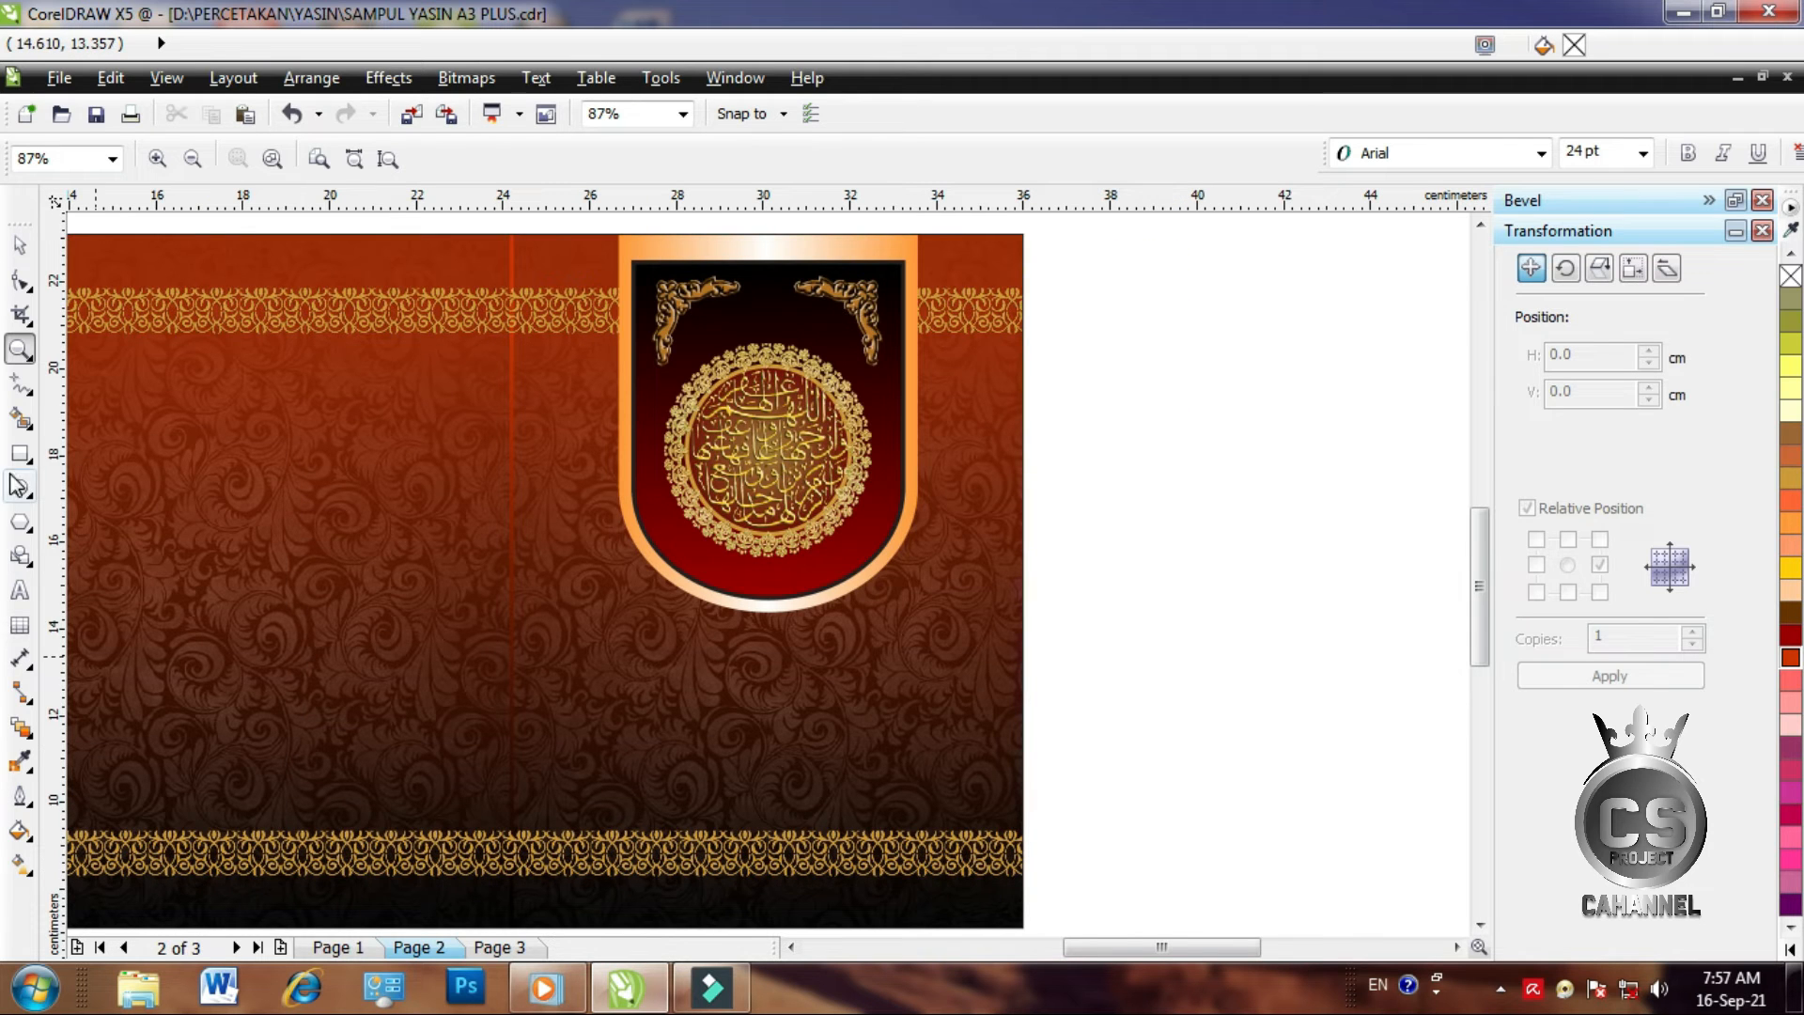
{"action": "left_click", "coordinate": [19, 589]}
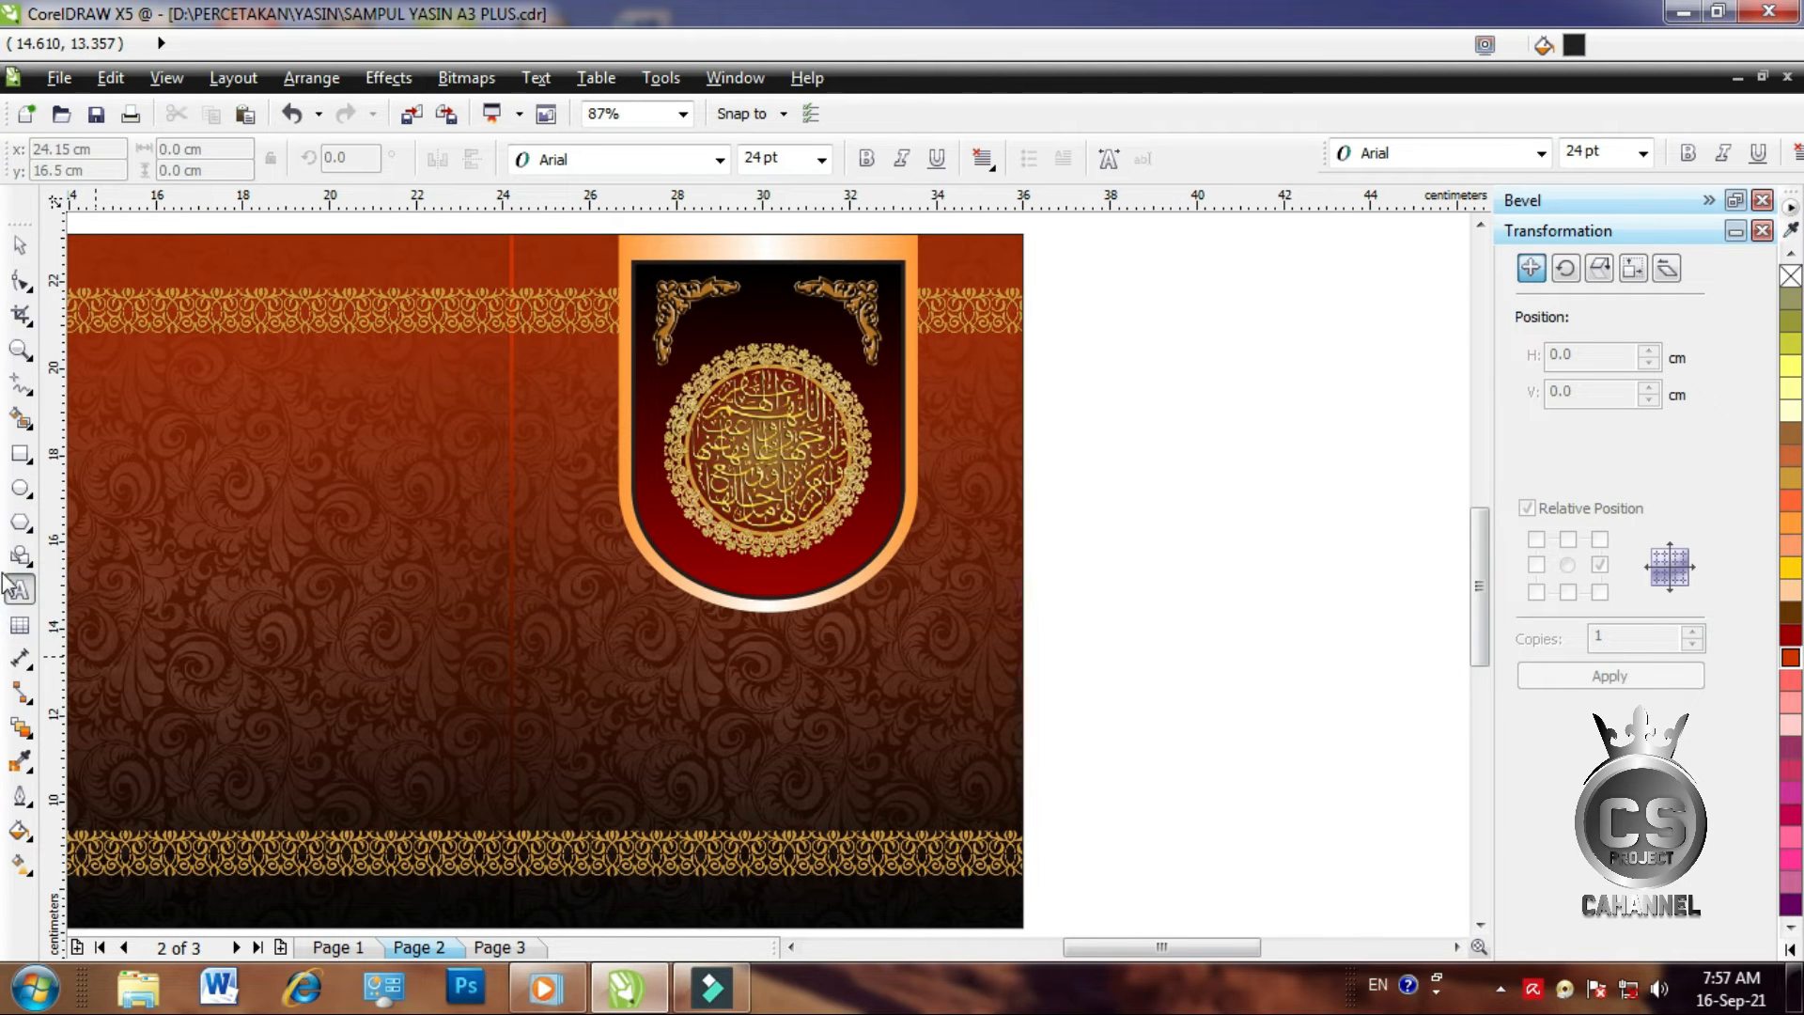
{"action": "left_click", "coordinate": [756, 646]}
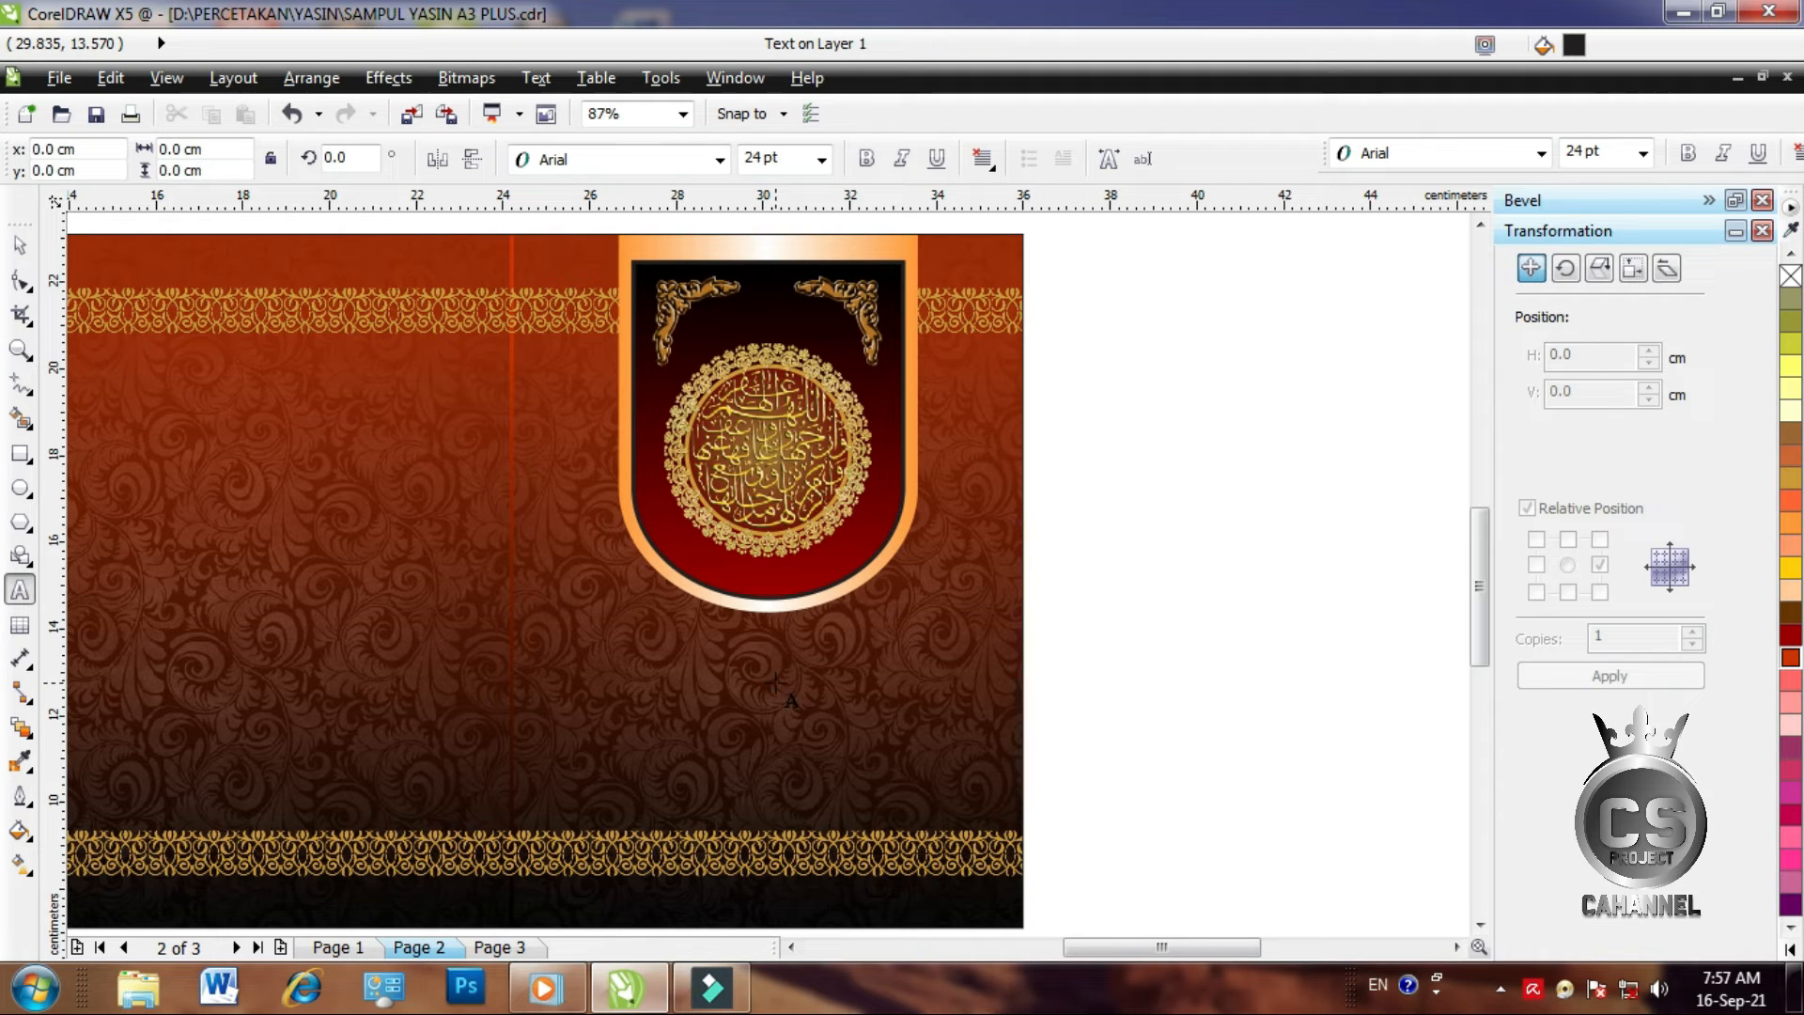
{"action": "type", "text": "Yasin & Tahlil"}
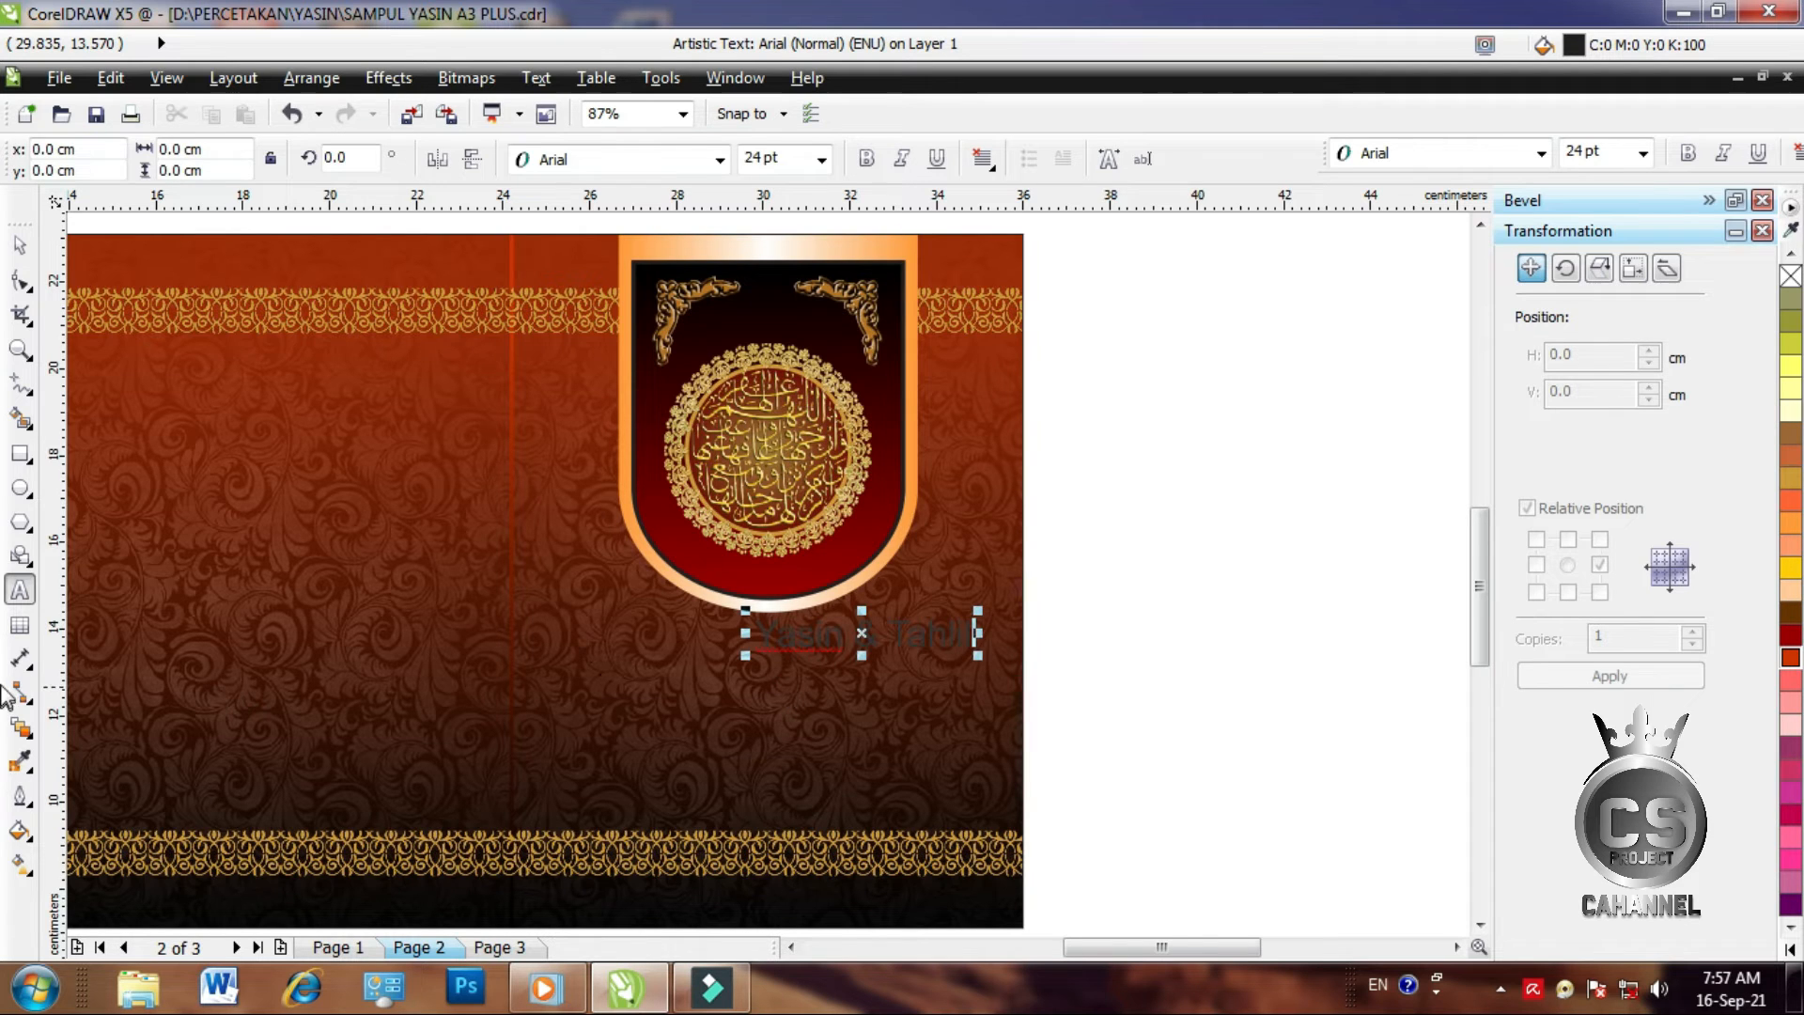
Colour the title white and position it centred beneath the shield
{"action": "left_click", "coordinate": [20, 249]}
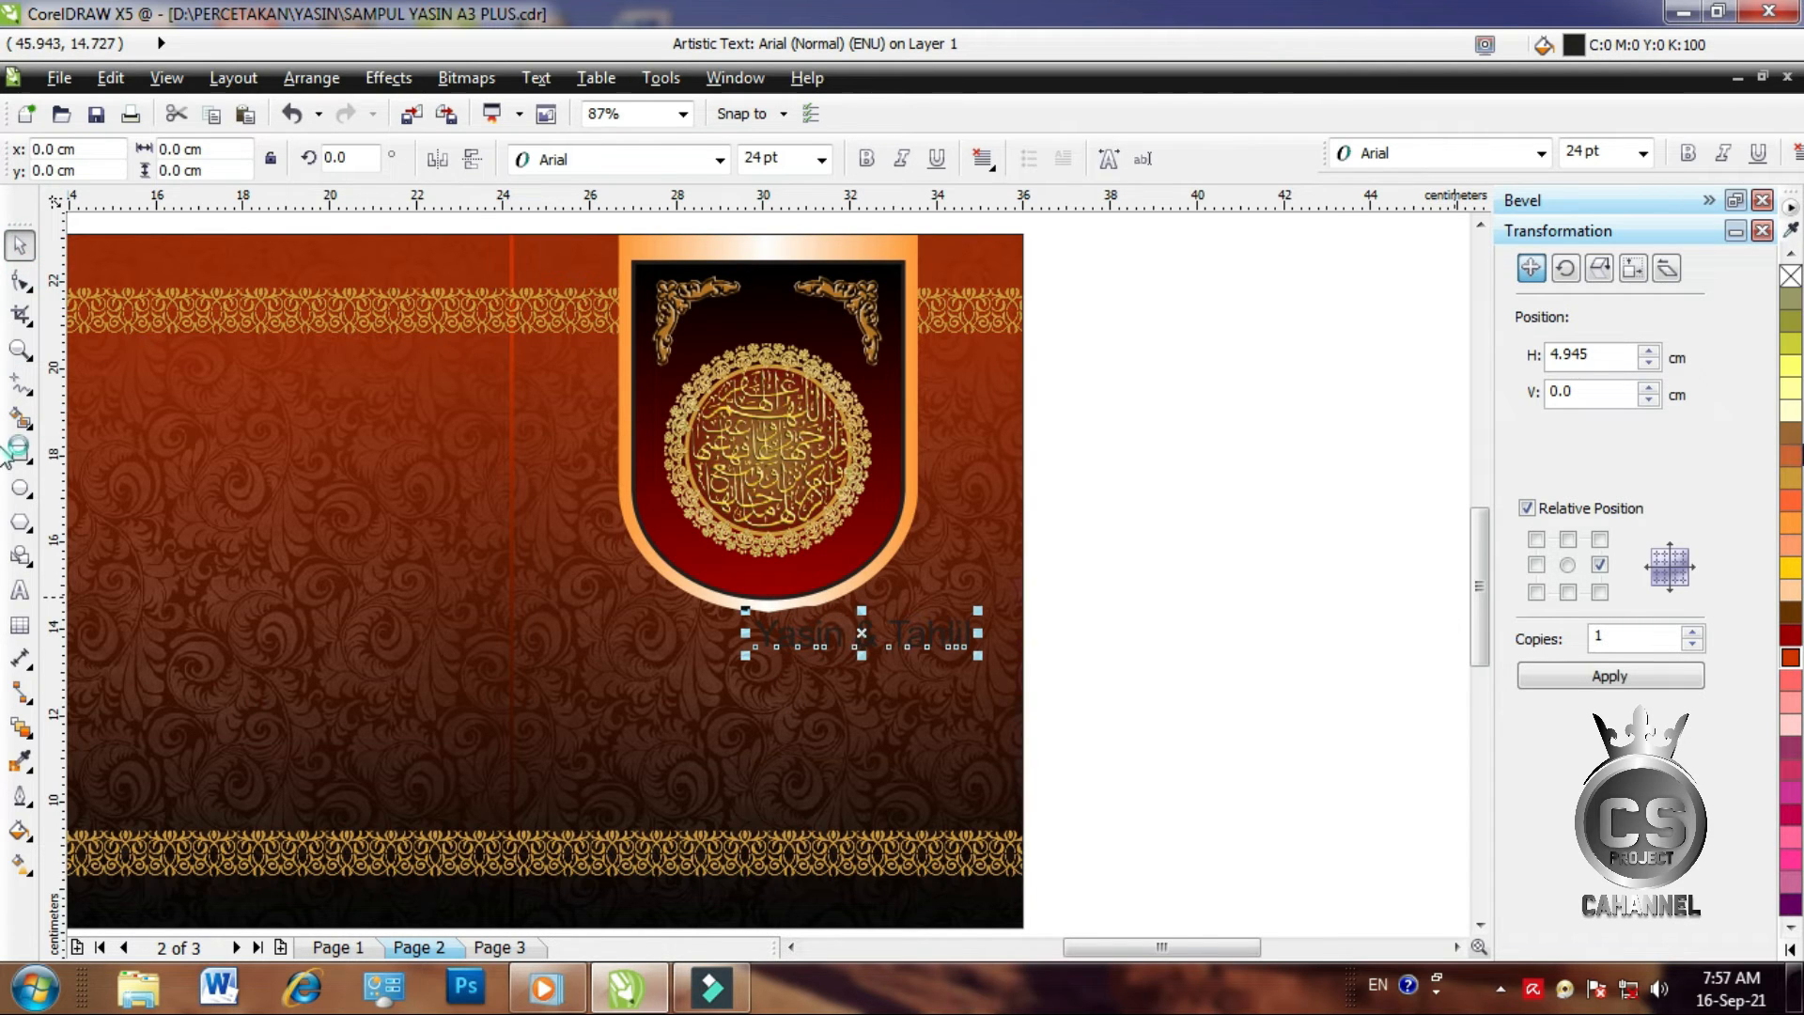
{"action": "left_click", "coordinate": [1790, 949]}
{"action": "left_click", "coordinate": [1740, 522]}
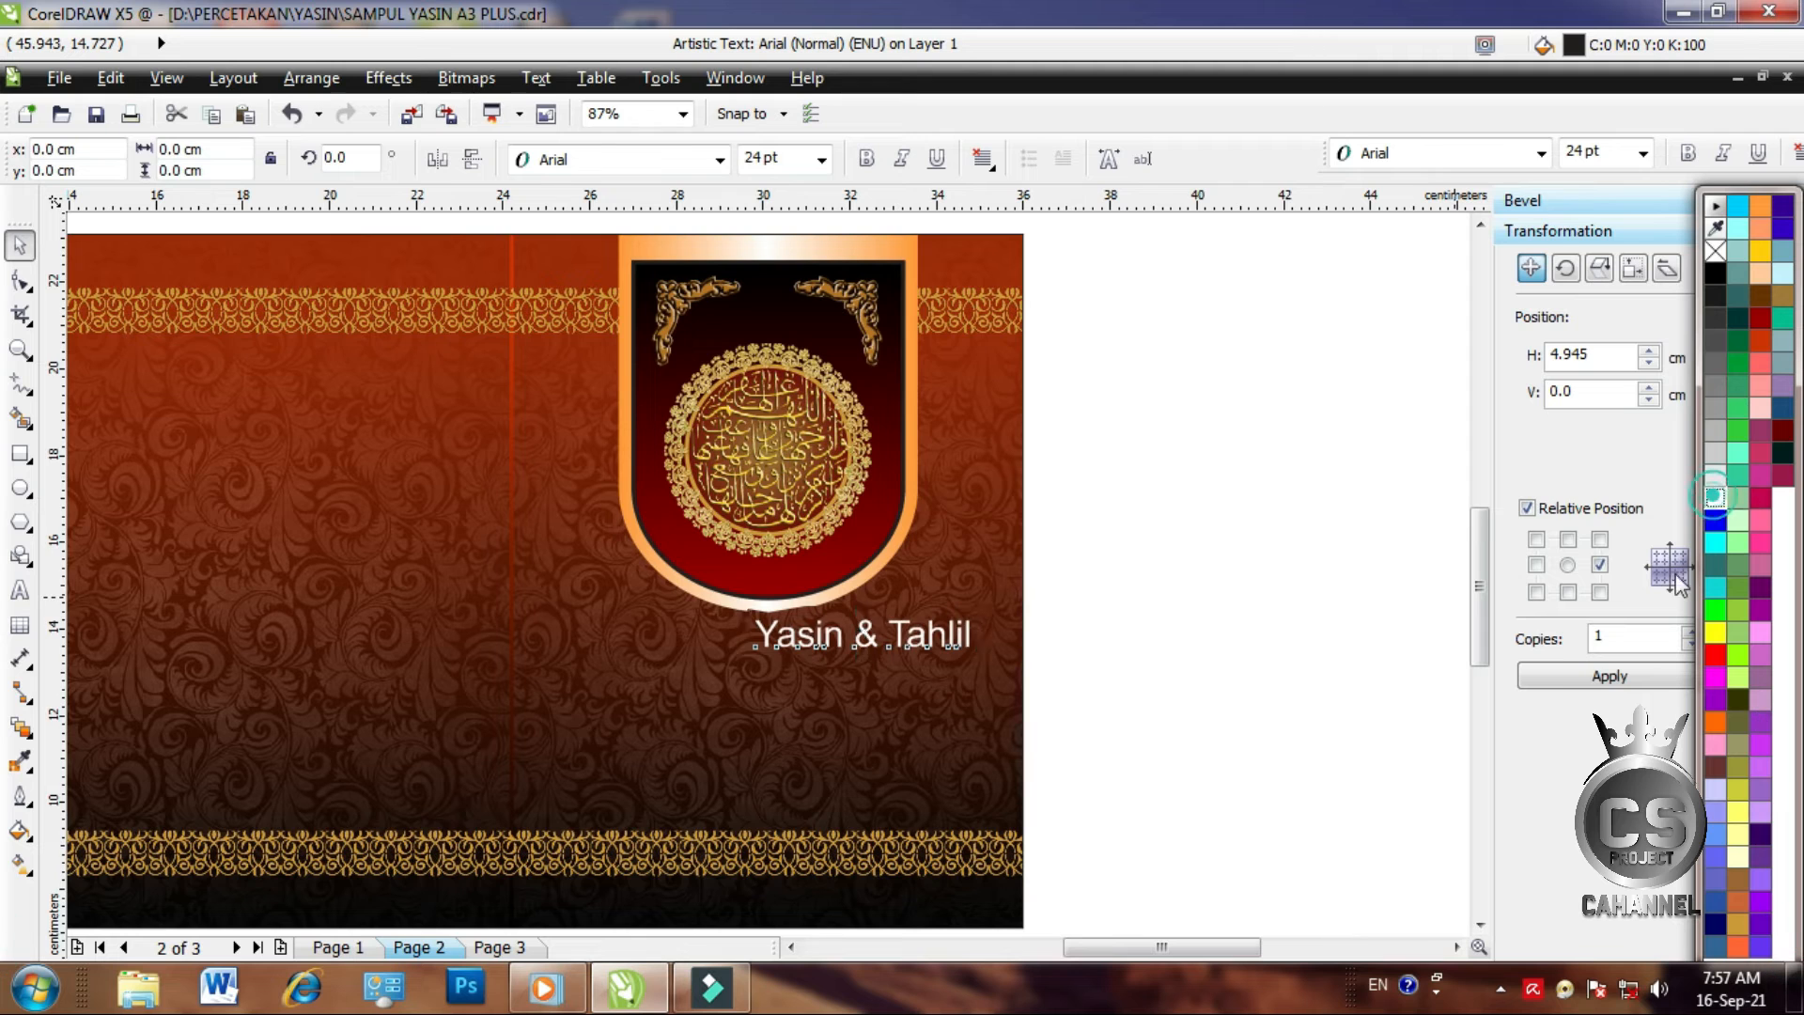
{"action": "left_click_drag", "start_coordinate": [755, 637], "coordinate": [648, 646]}
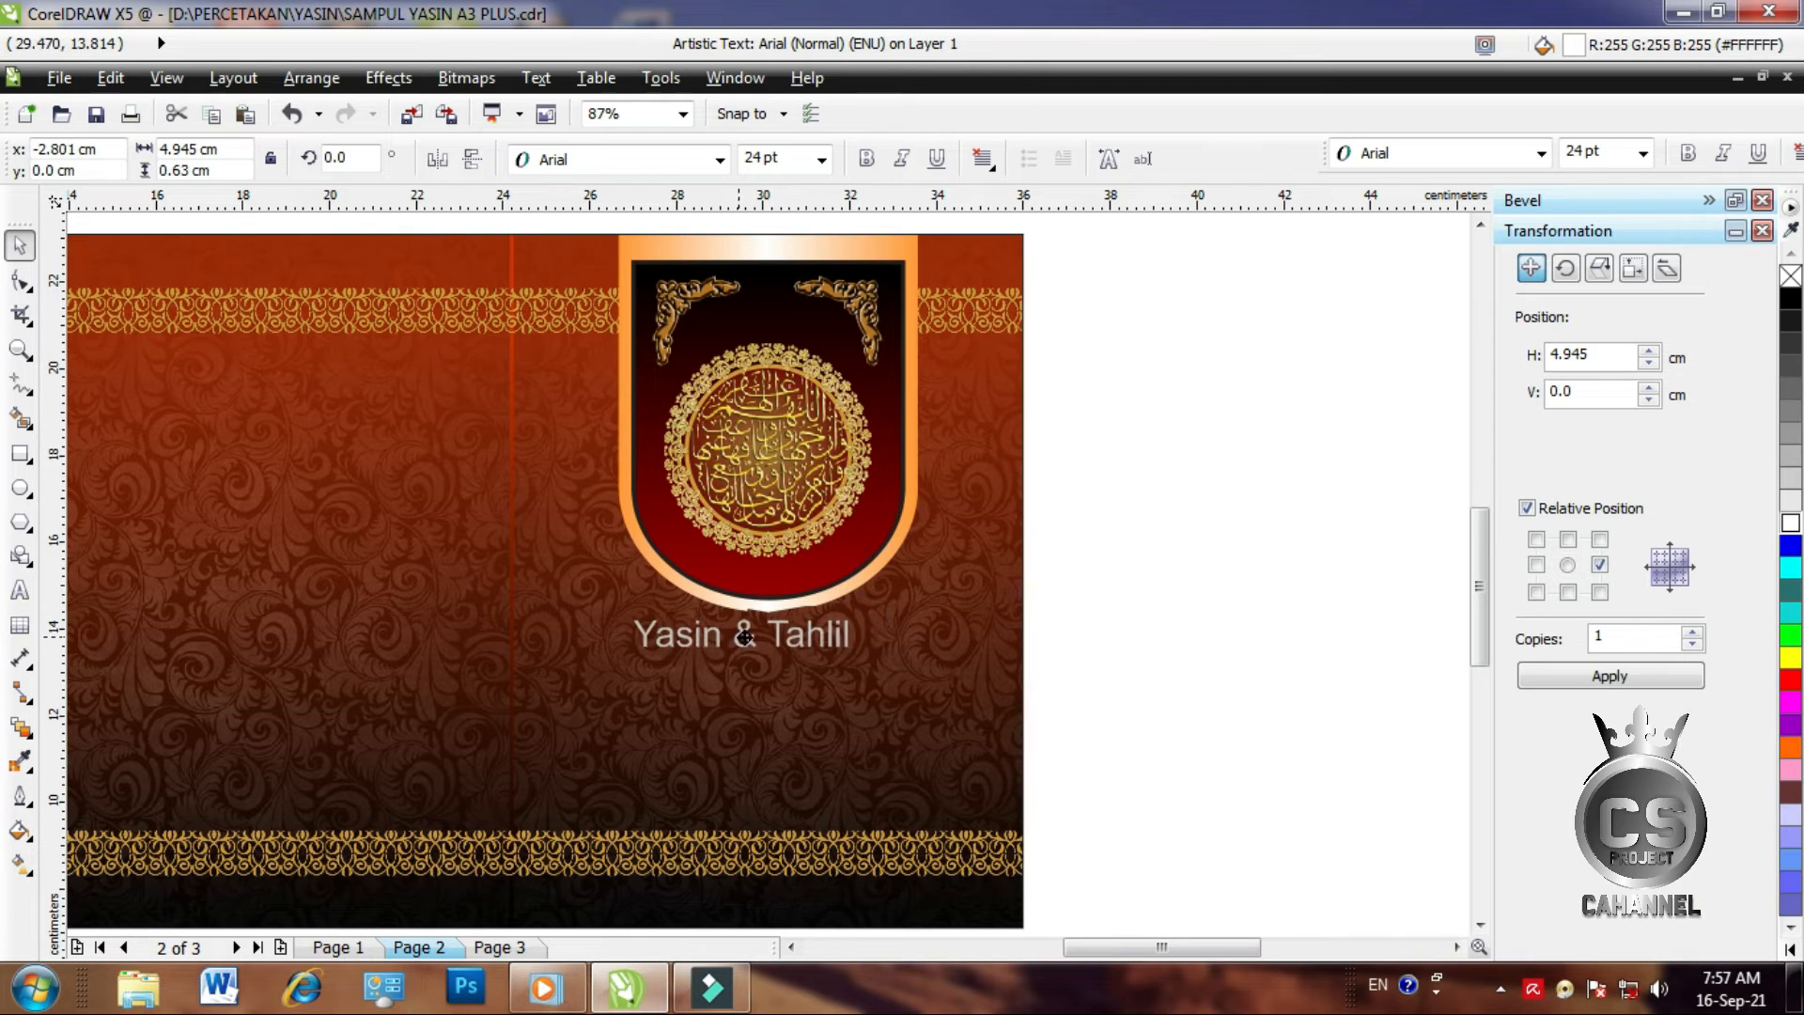
{"action": "left_click", "coordinate": [745, 536], "text": "shift"}
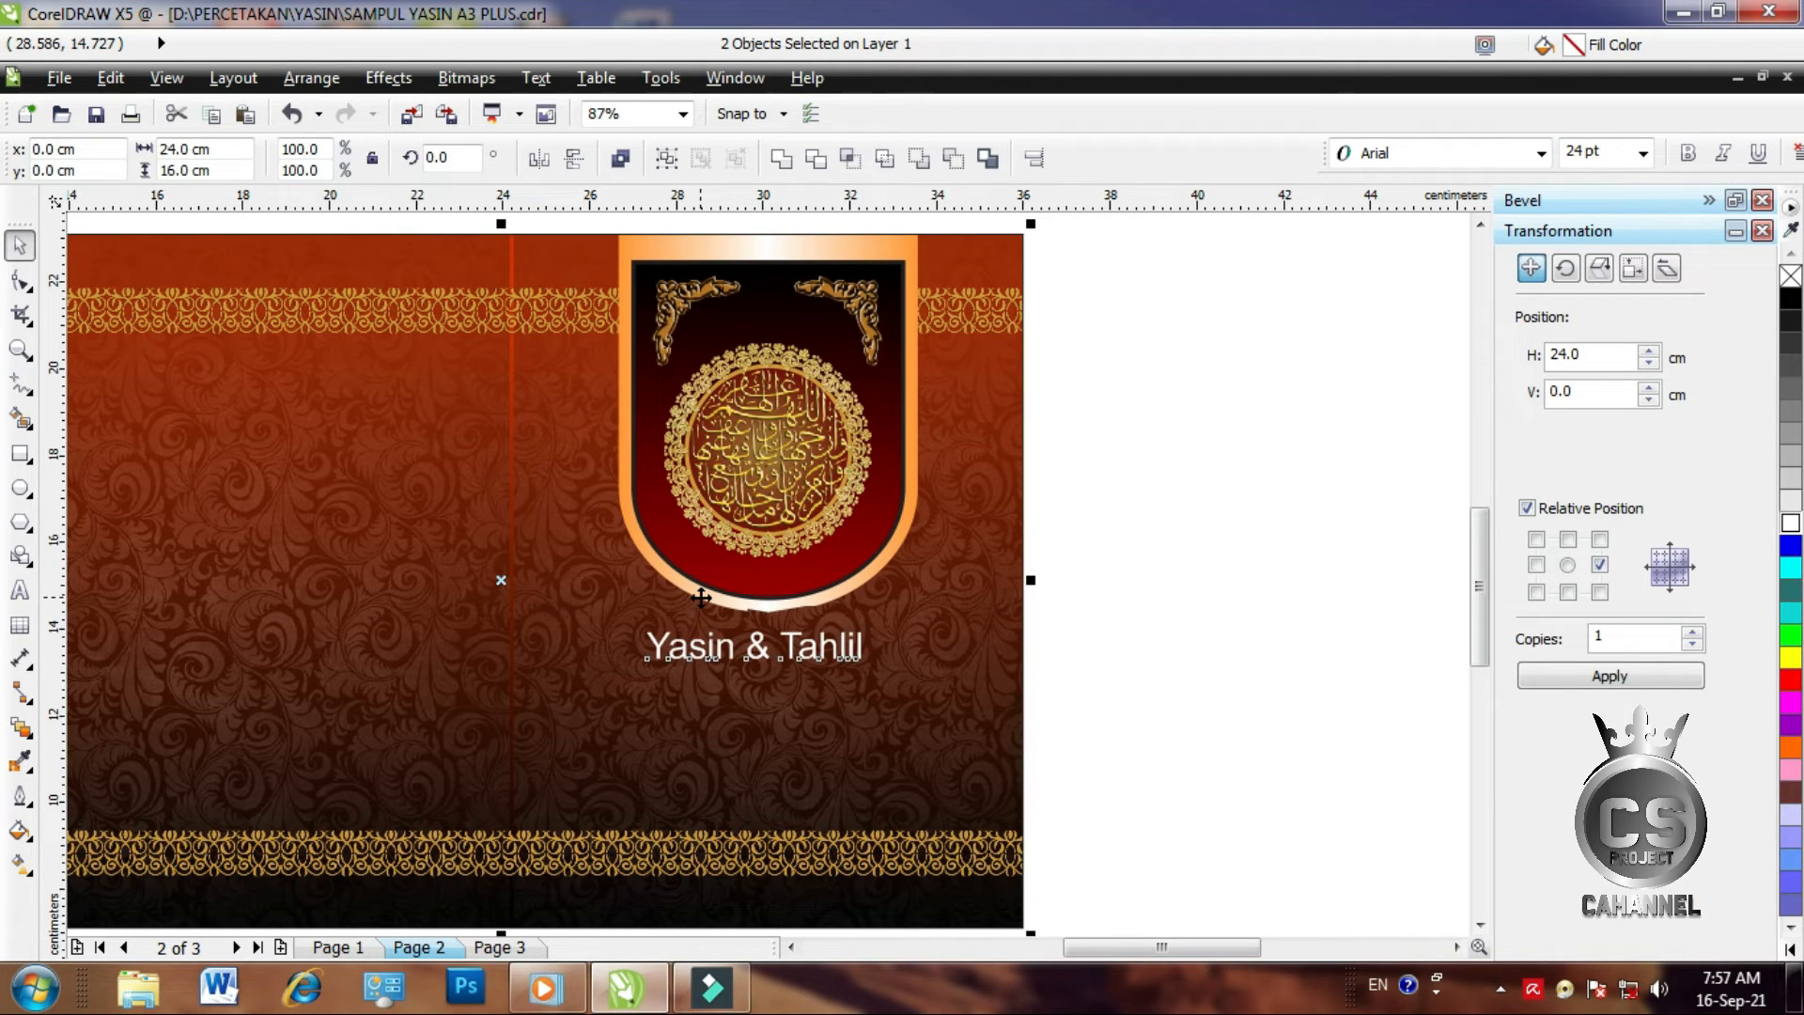
{"action": "key", "text": "c"}
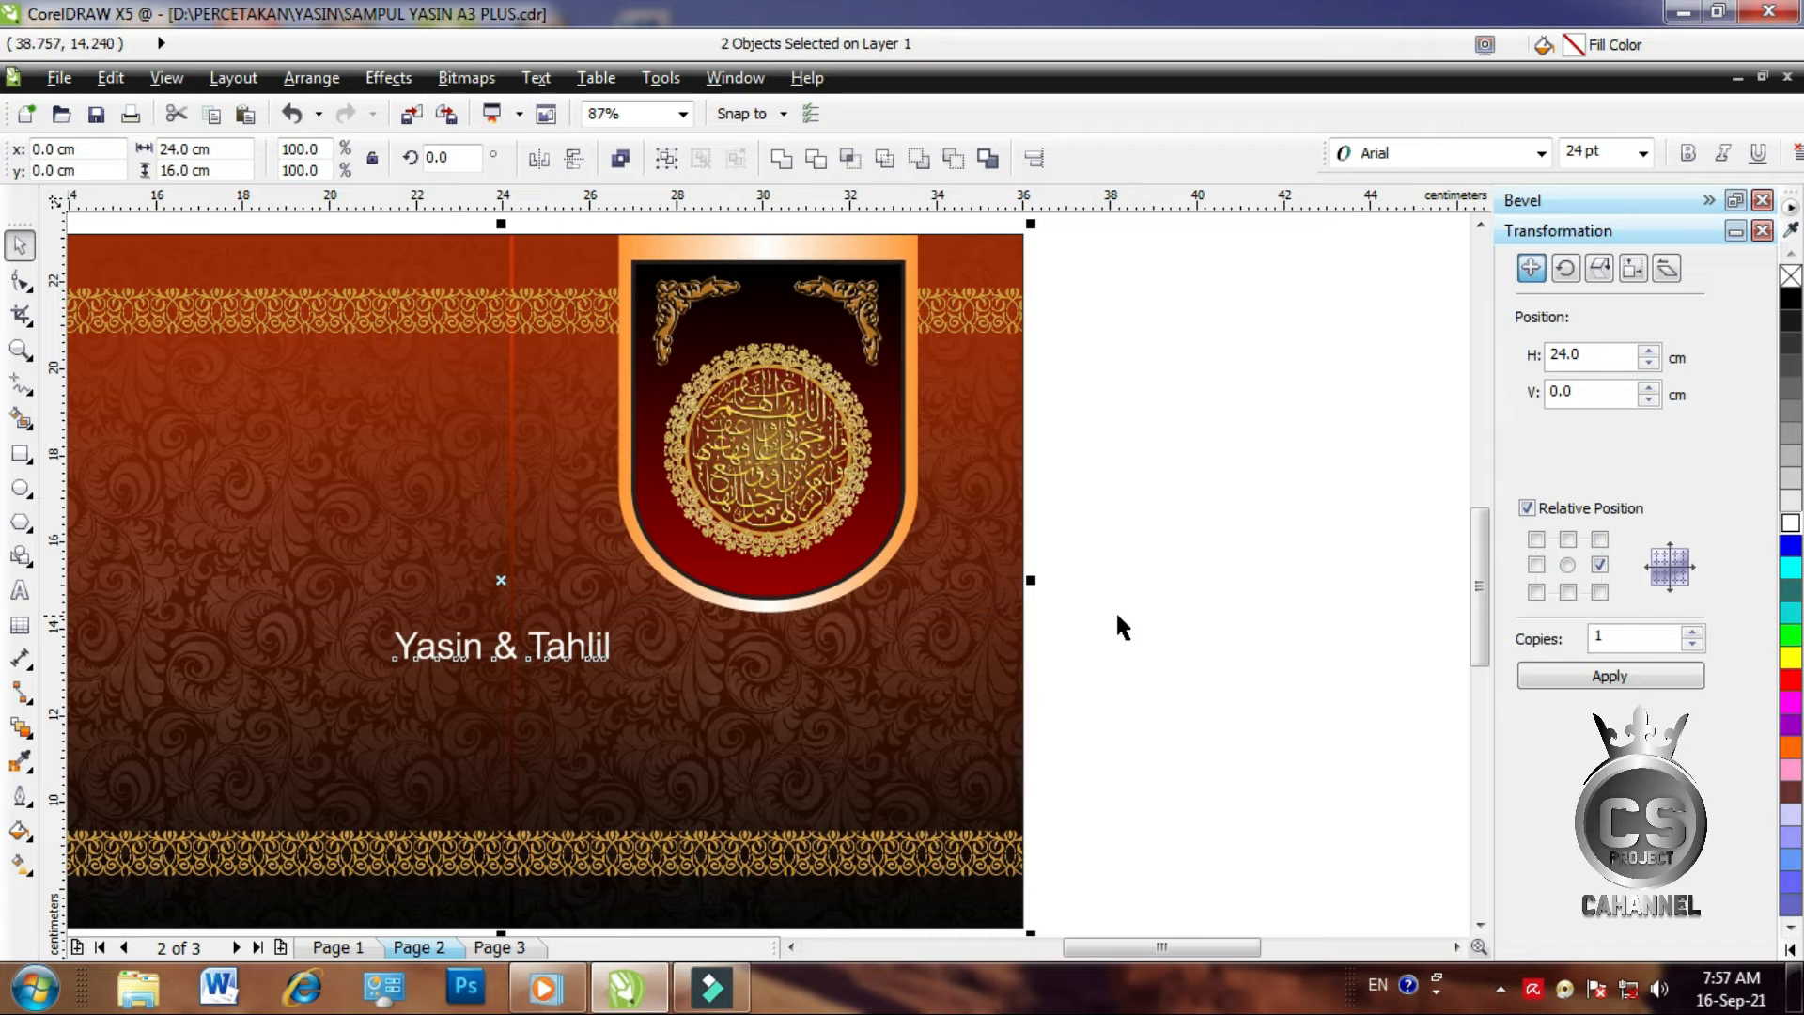
{"action": "key", "text": "ctrl+z"}
{"action": "left_click", "coordinate": [1310, 552]}
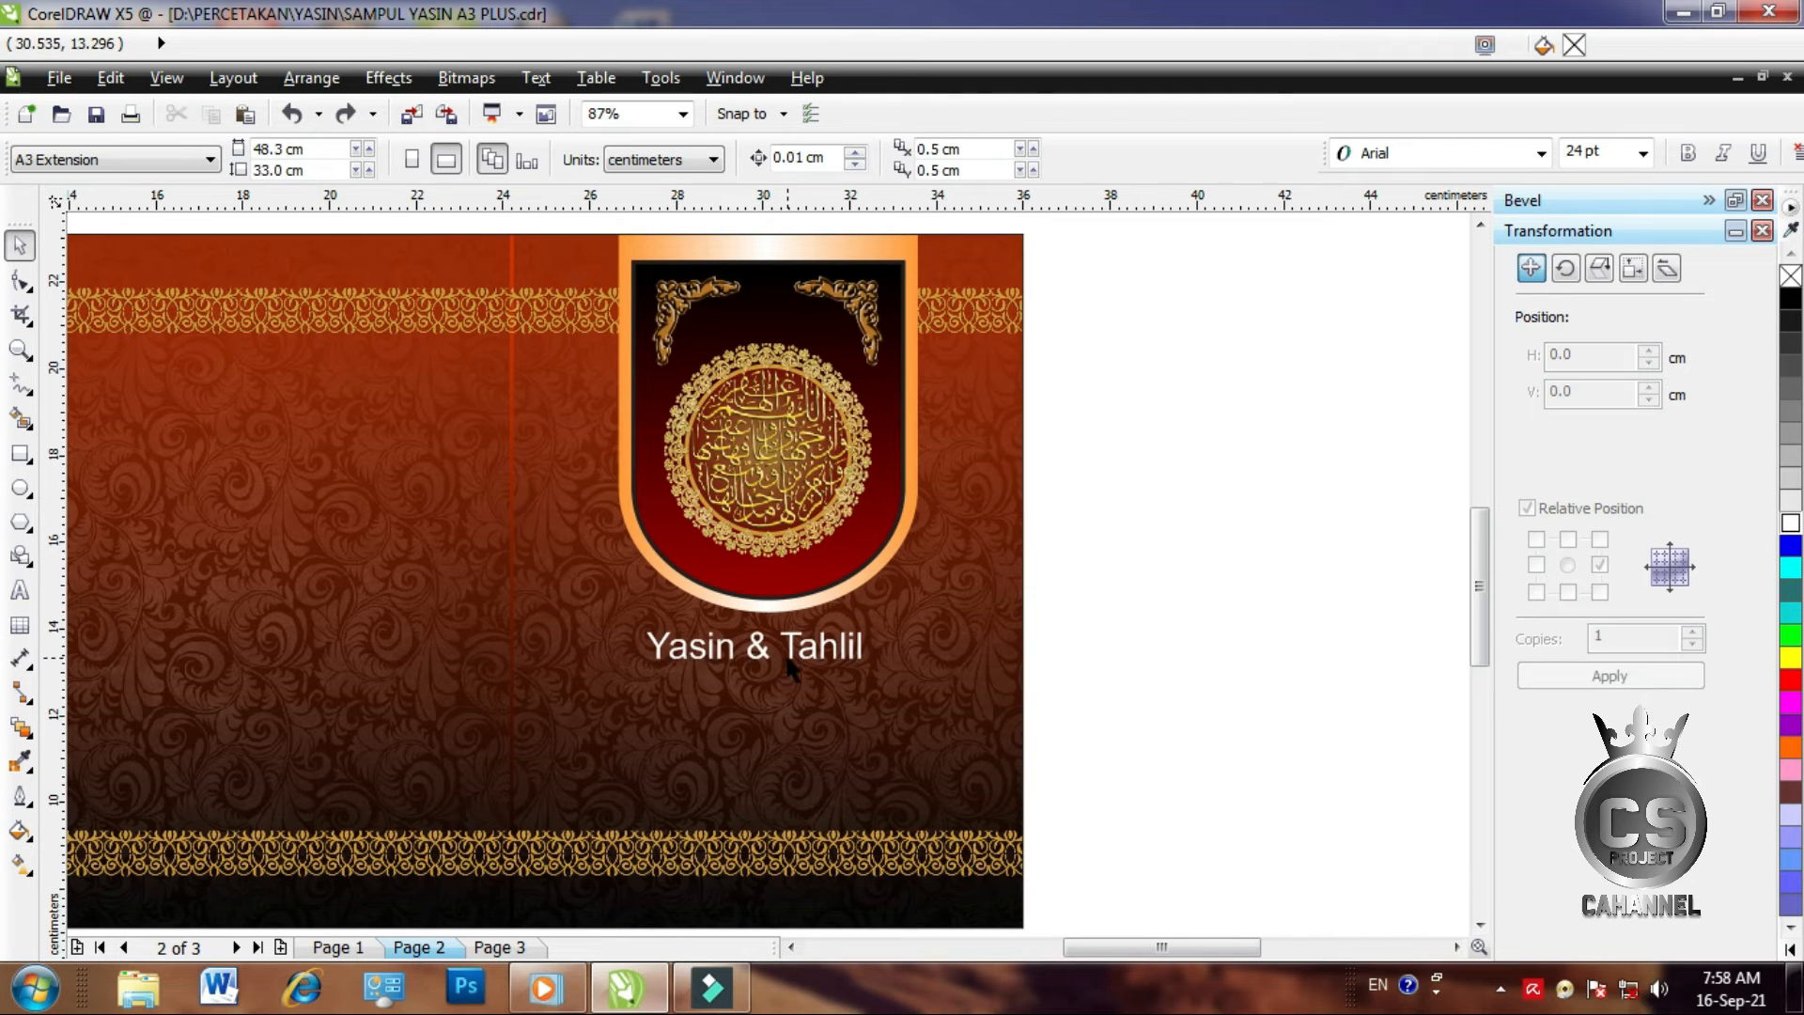
{"action": "left_click", "coordinate": [794, 668]}
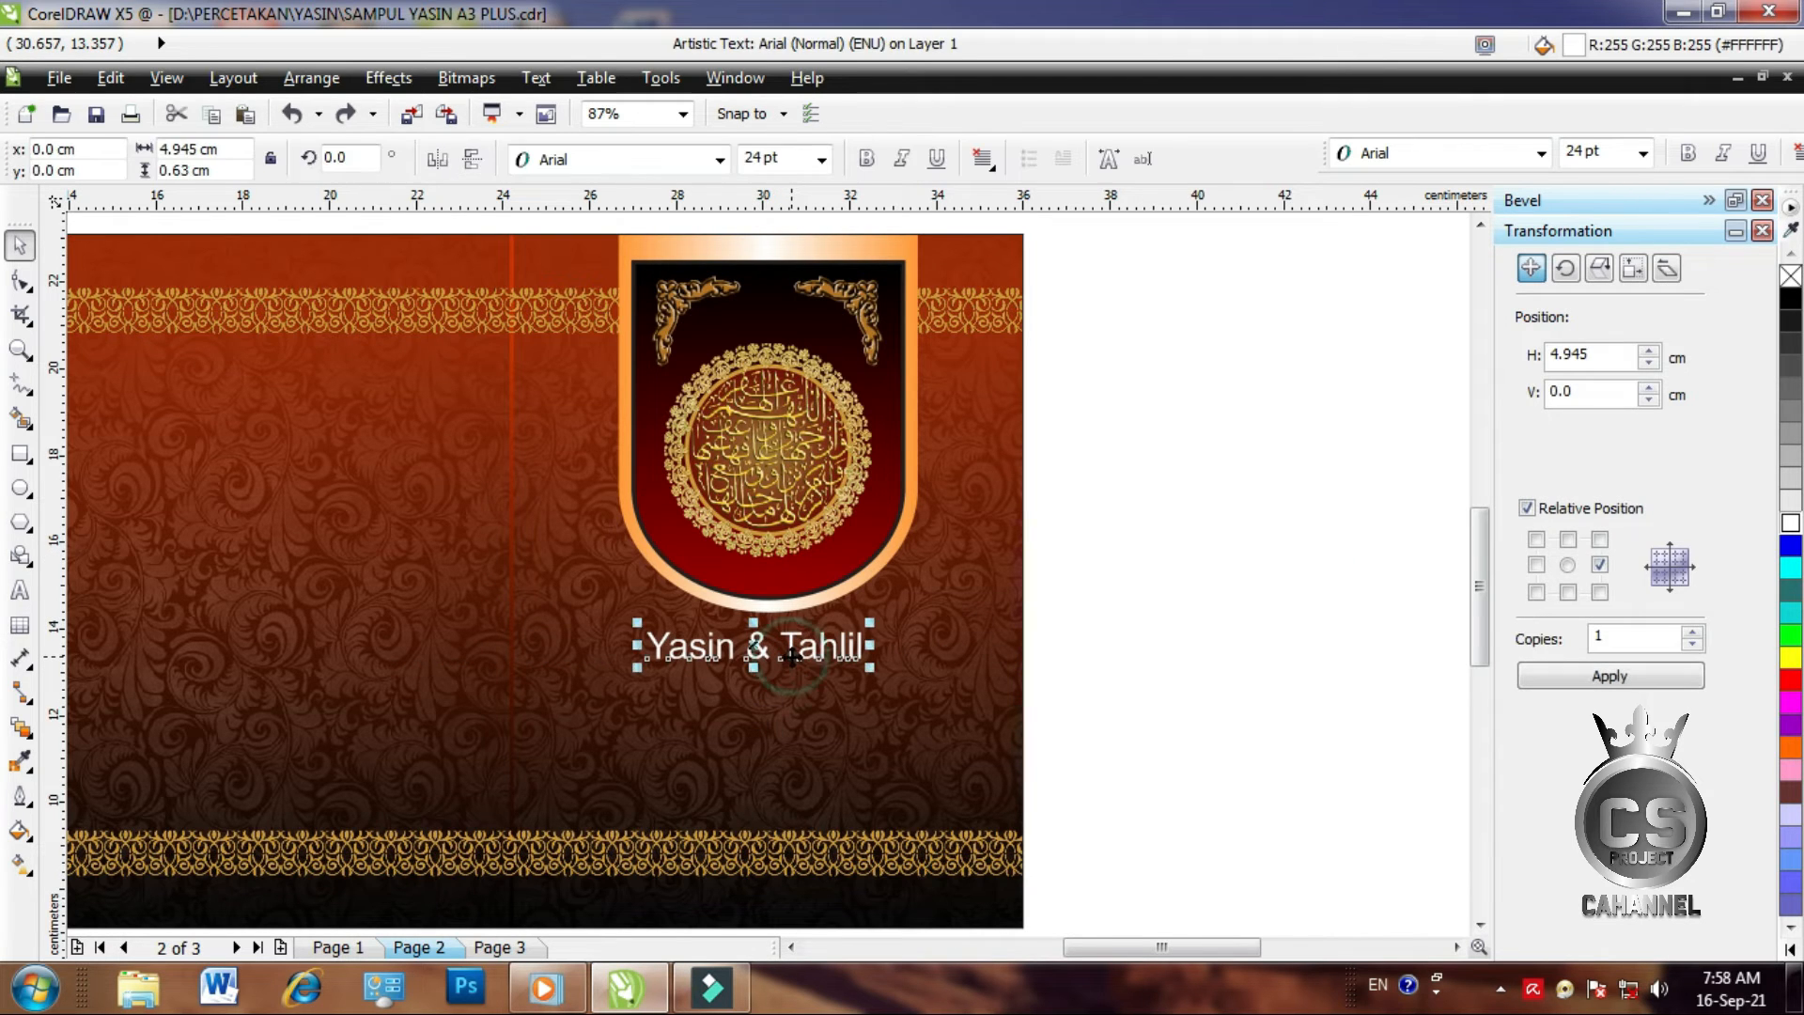
{"action": "left_click", "coordinate": [1540, 158]}
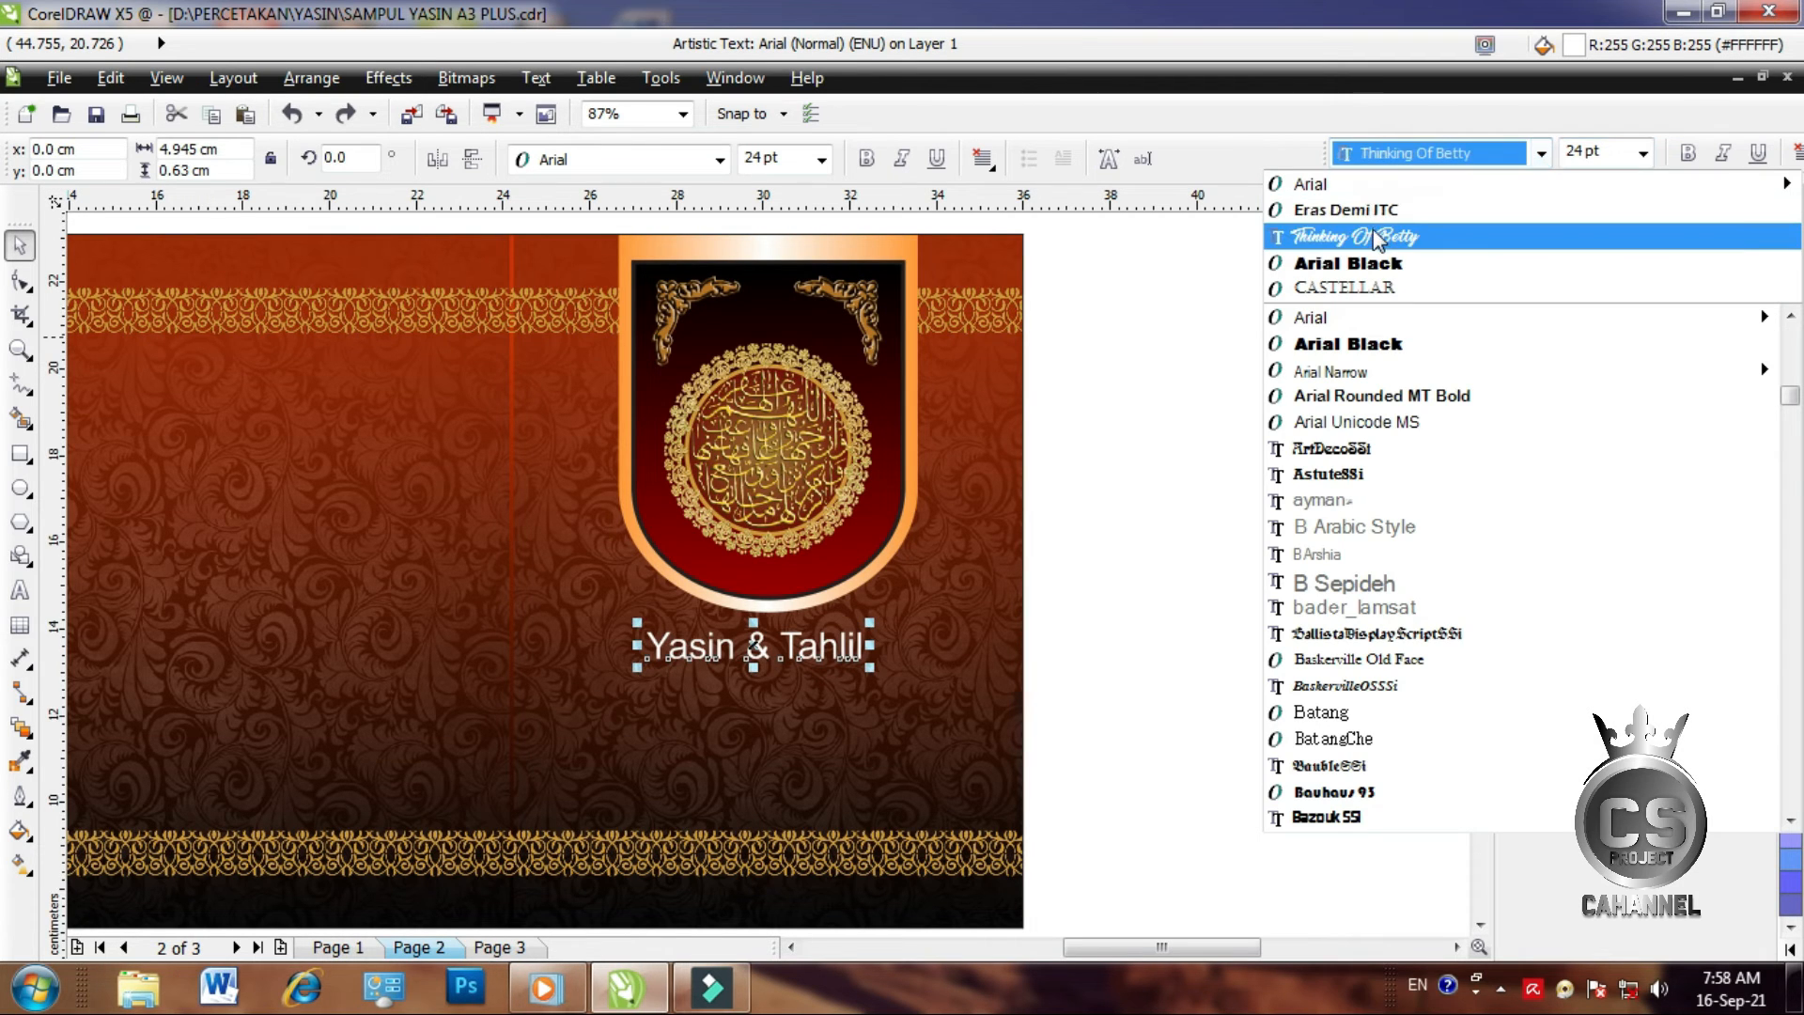
Set the title in Thinking Of Betty, enlarge it to about 35 pt, and apply a linear fountain fill
{"action": "left_click", "coordinate": [1376, 236]}
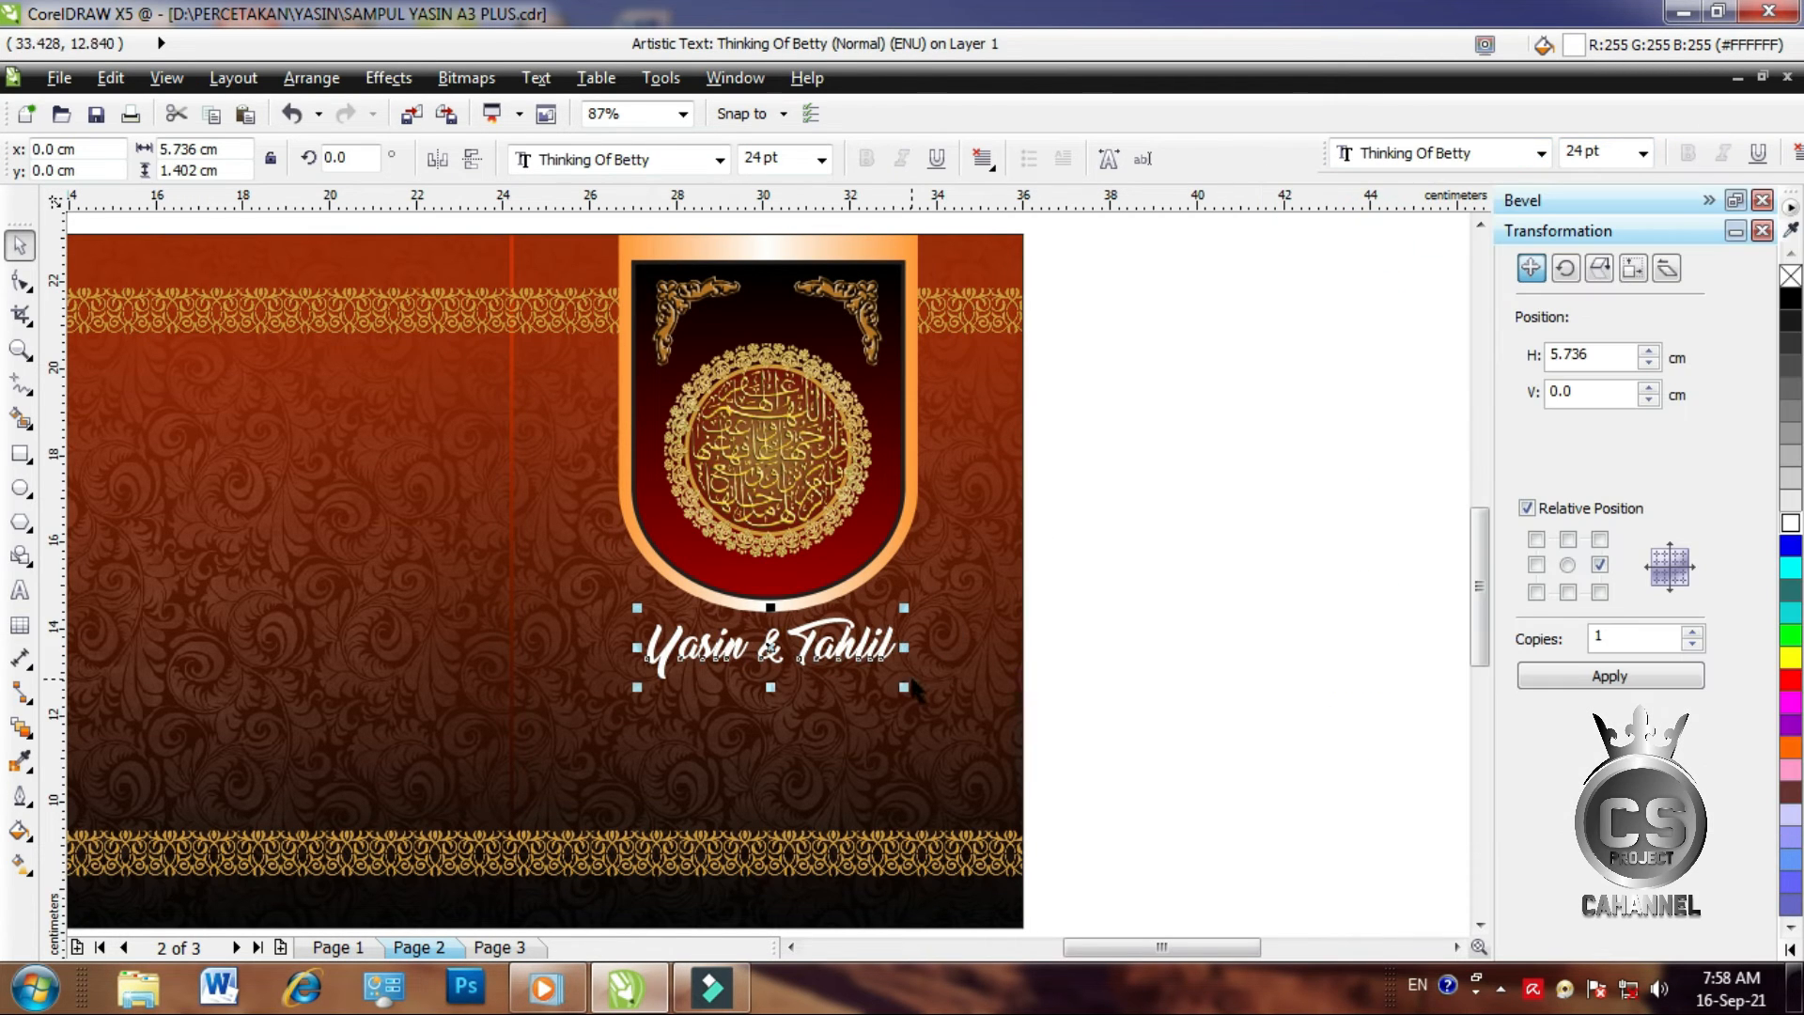
{"action": "left_click_drag", "start_coordinate": [907, 686], "coordinate": [970, 705]}
{"action": "left_click_drag", "start_coordinate": [823, 648], "coordinate": [820, 658]}
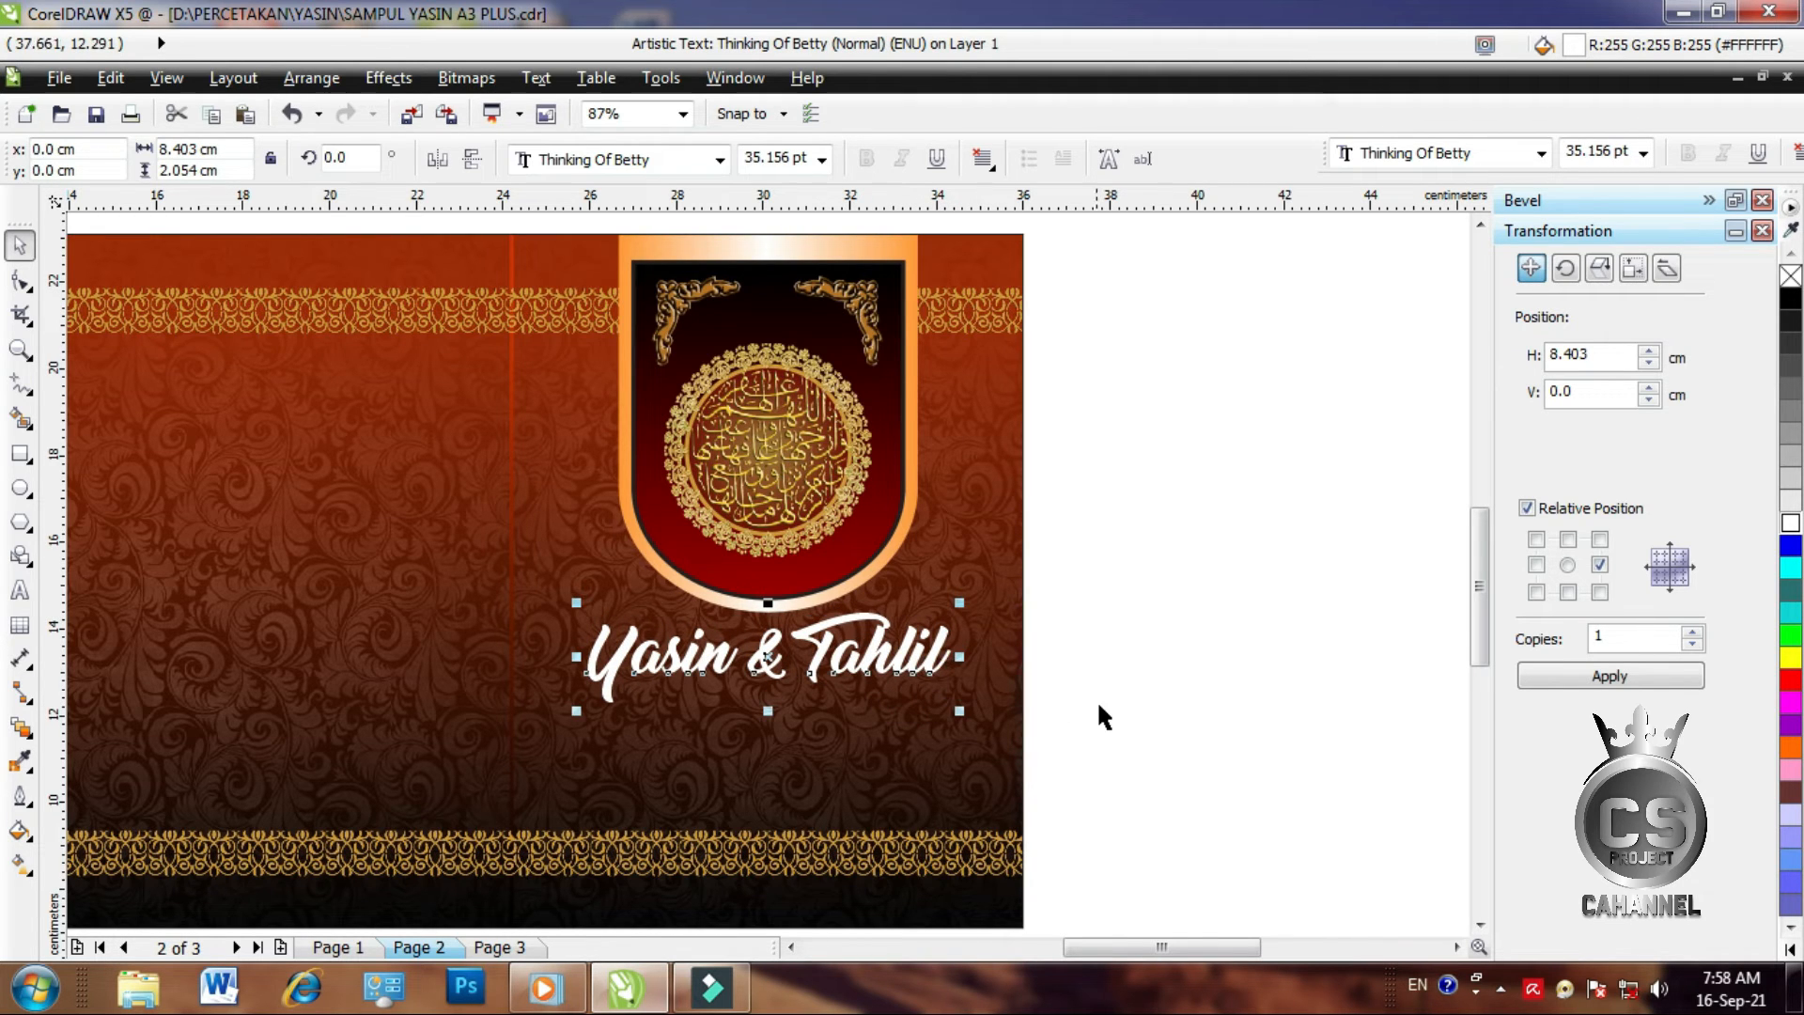
{"action": "left_click", "coordinate": [19, 863]}
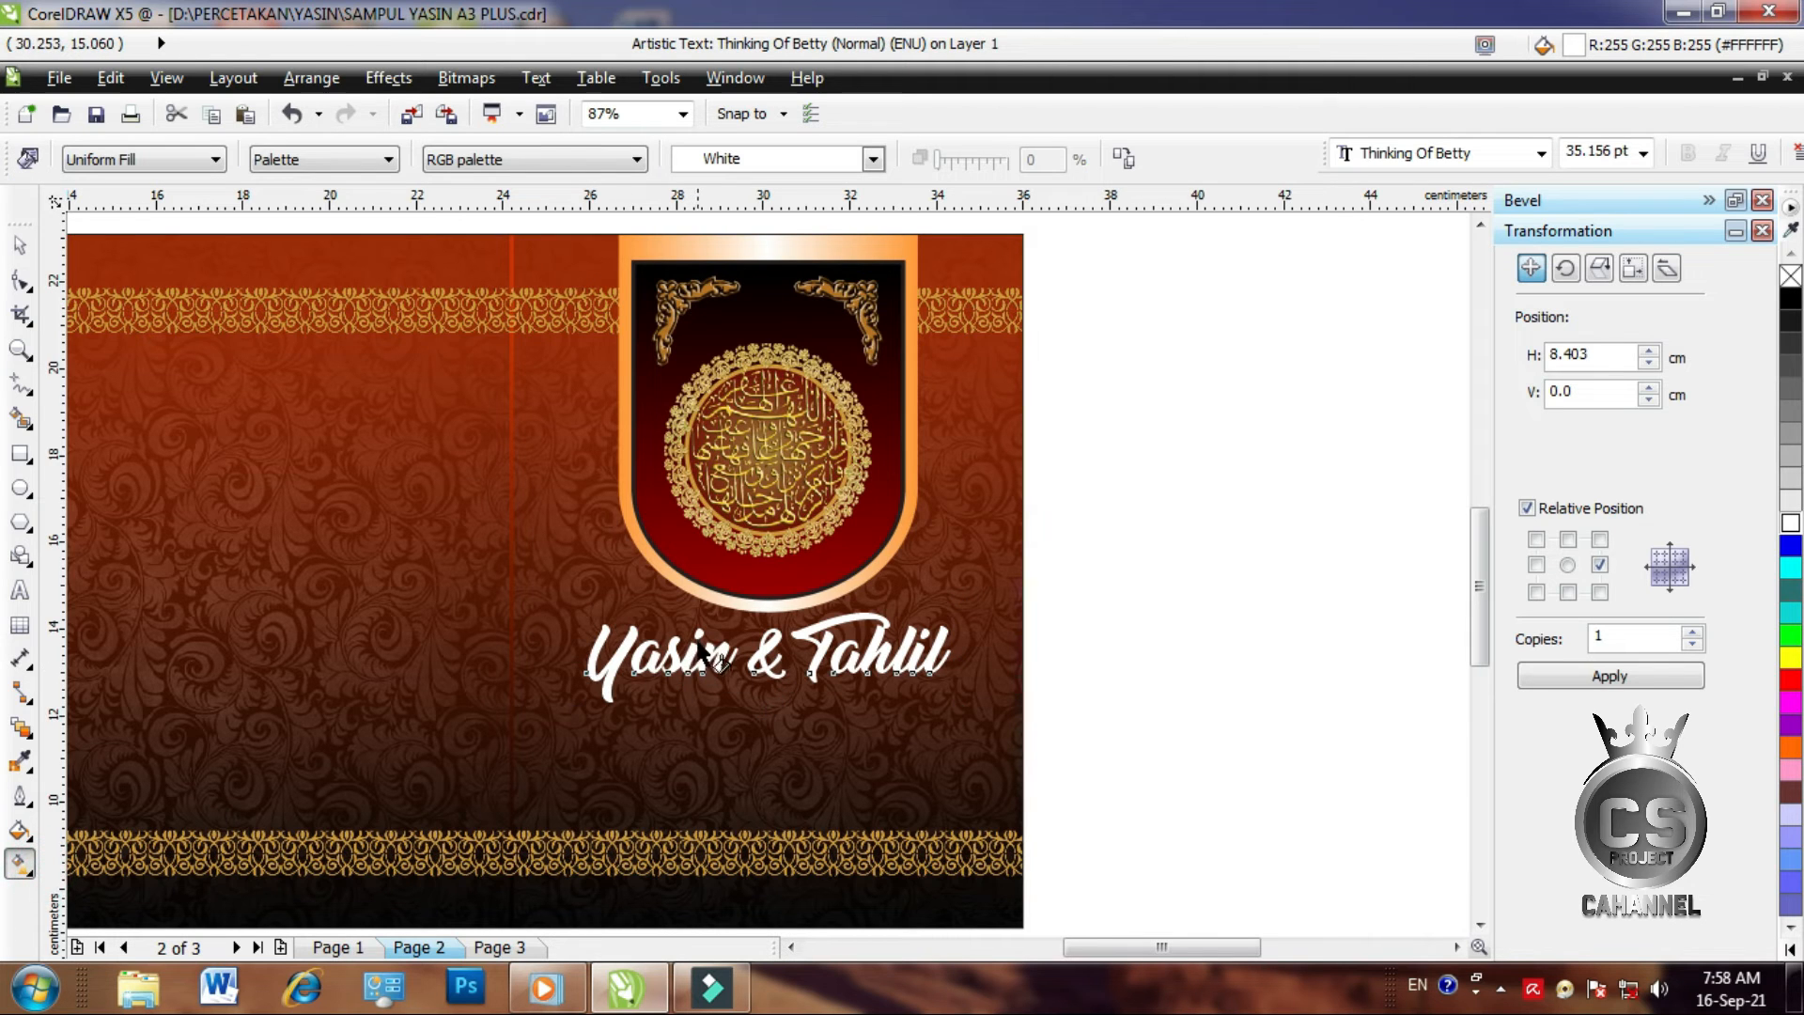
{"action": "left_click_drag", "start_coordinate": [767, 647], "coordinate": [769, 669]}
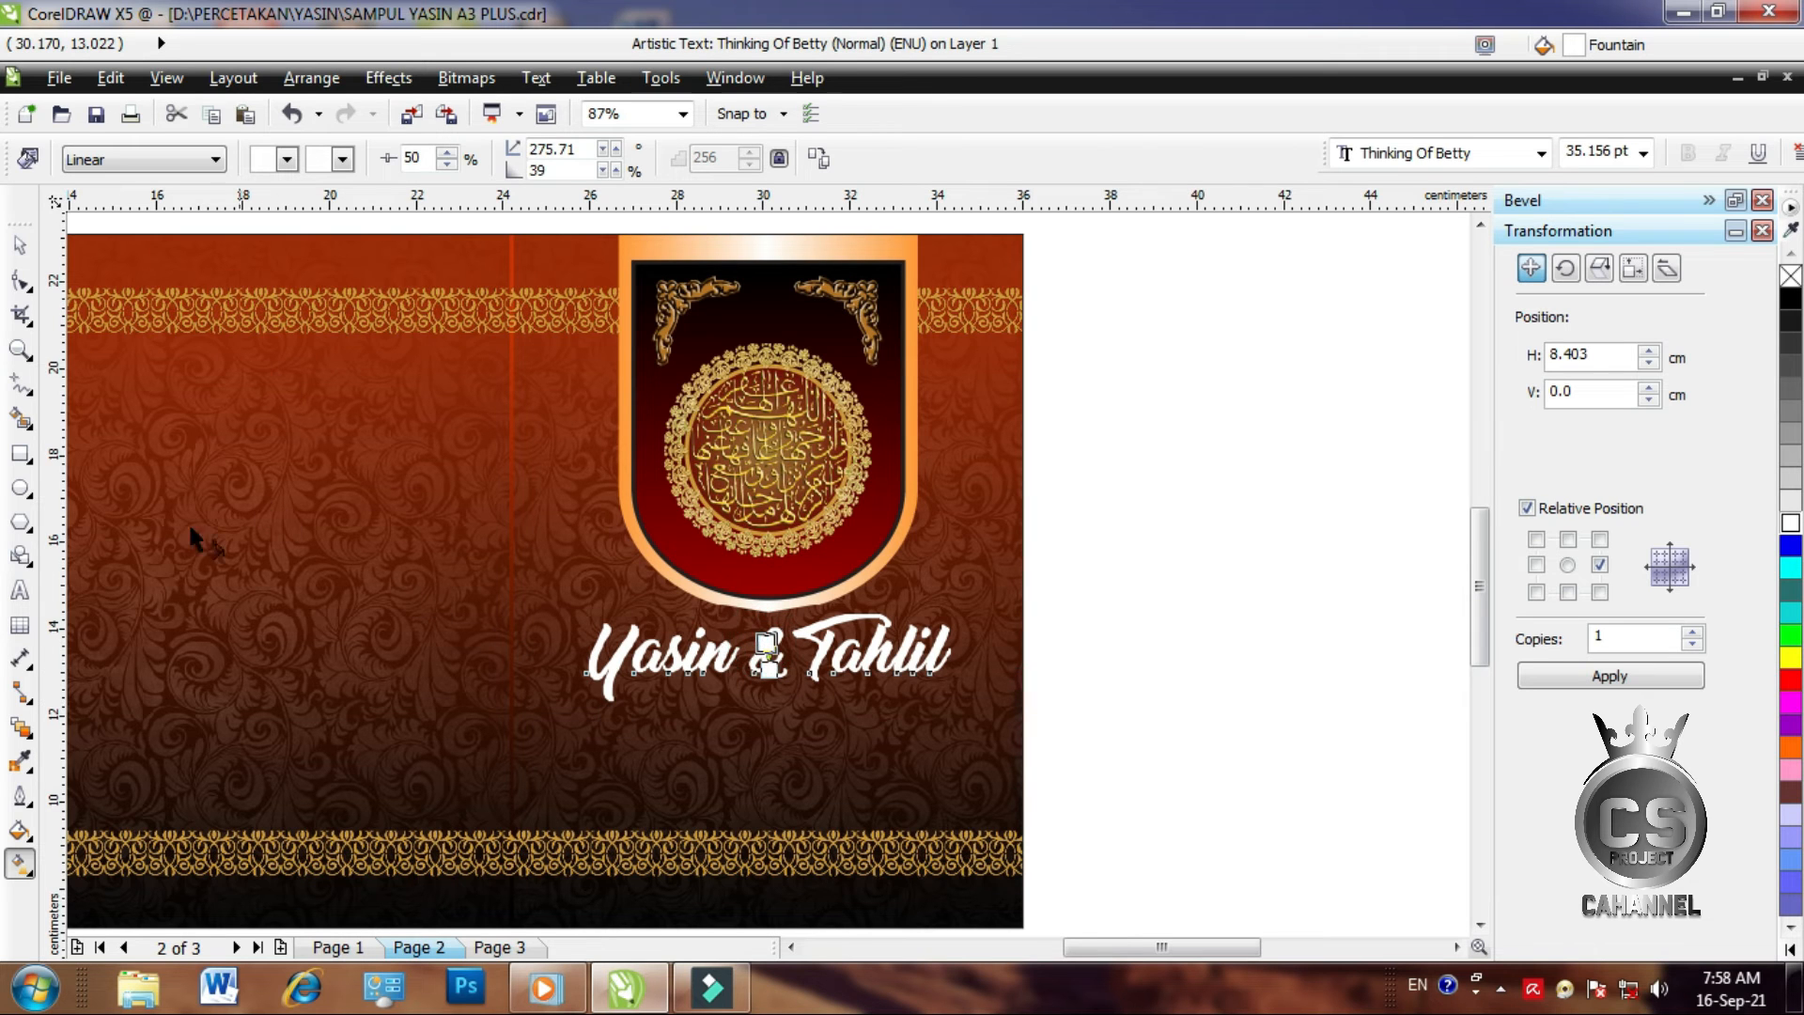
Apply a custom fountain fill to the title running orange, pale yellow, orange
{"action": "left_click", "coordinate": [36, 846]}
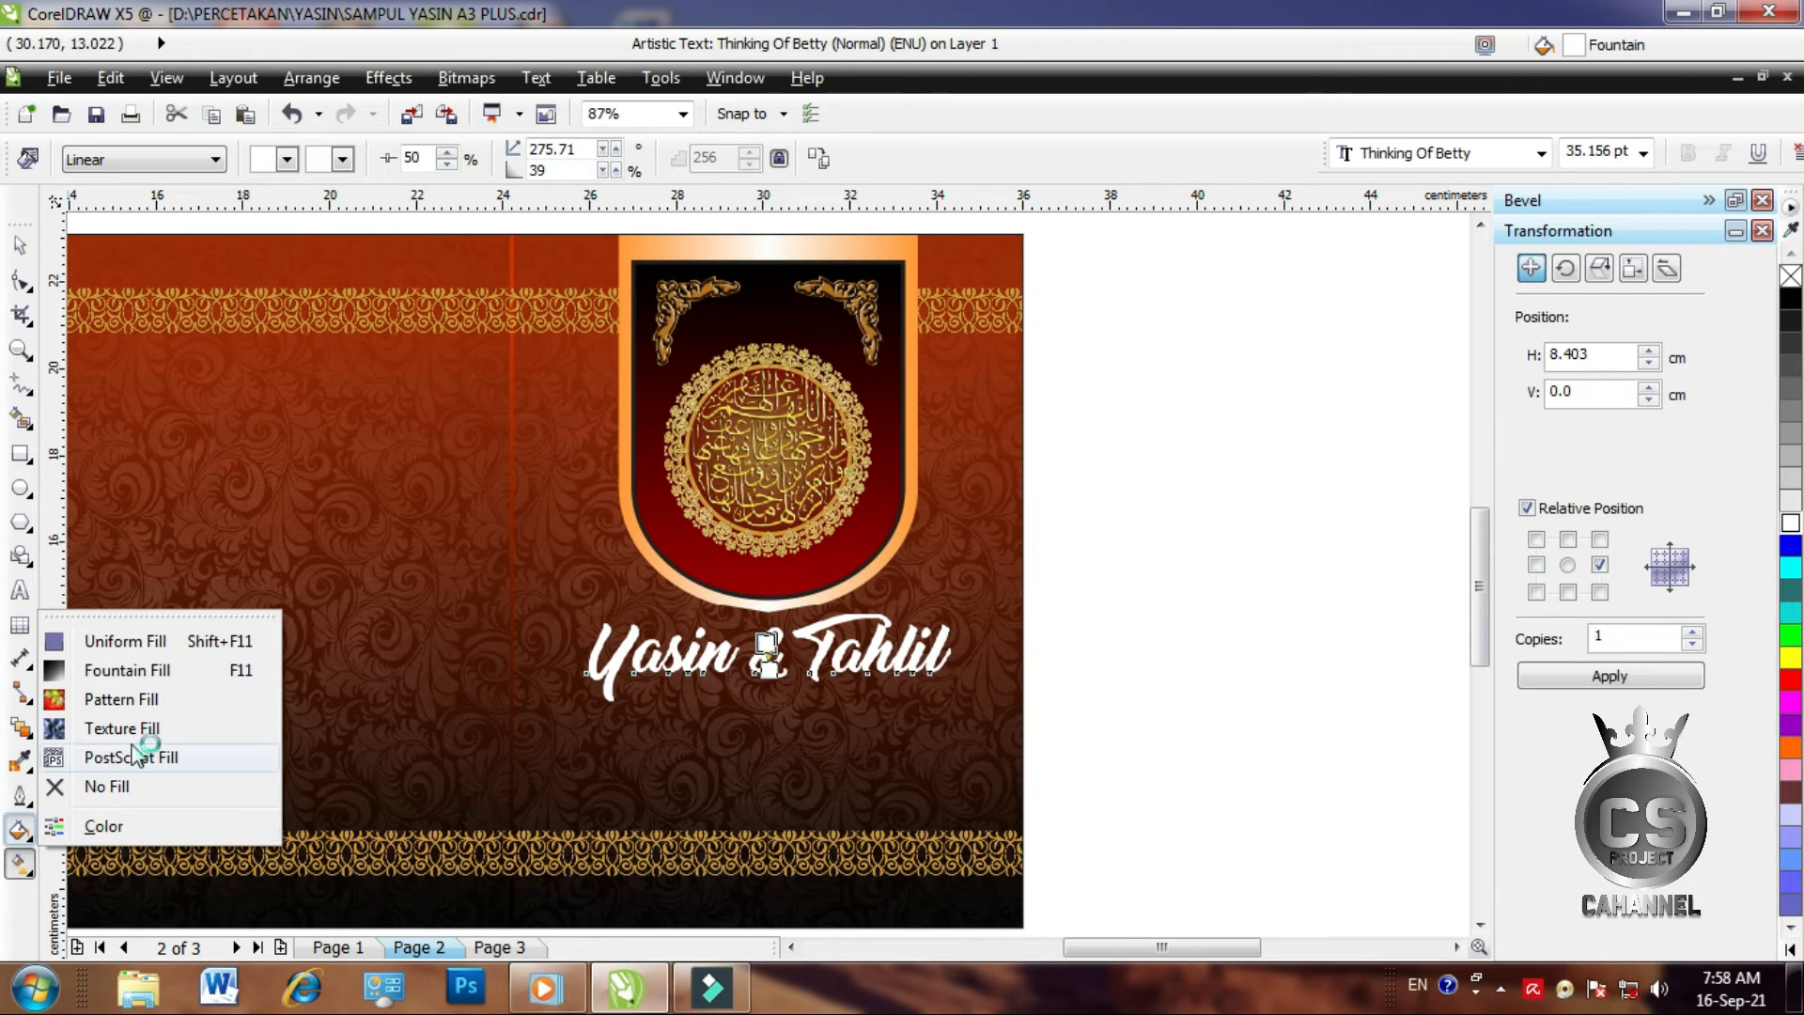
{"action": "left_click", "coordinate": [156, 673]}
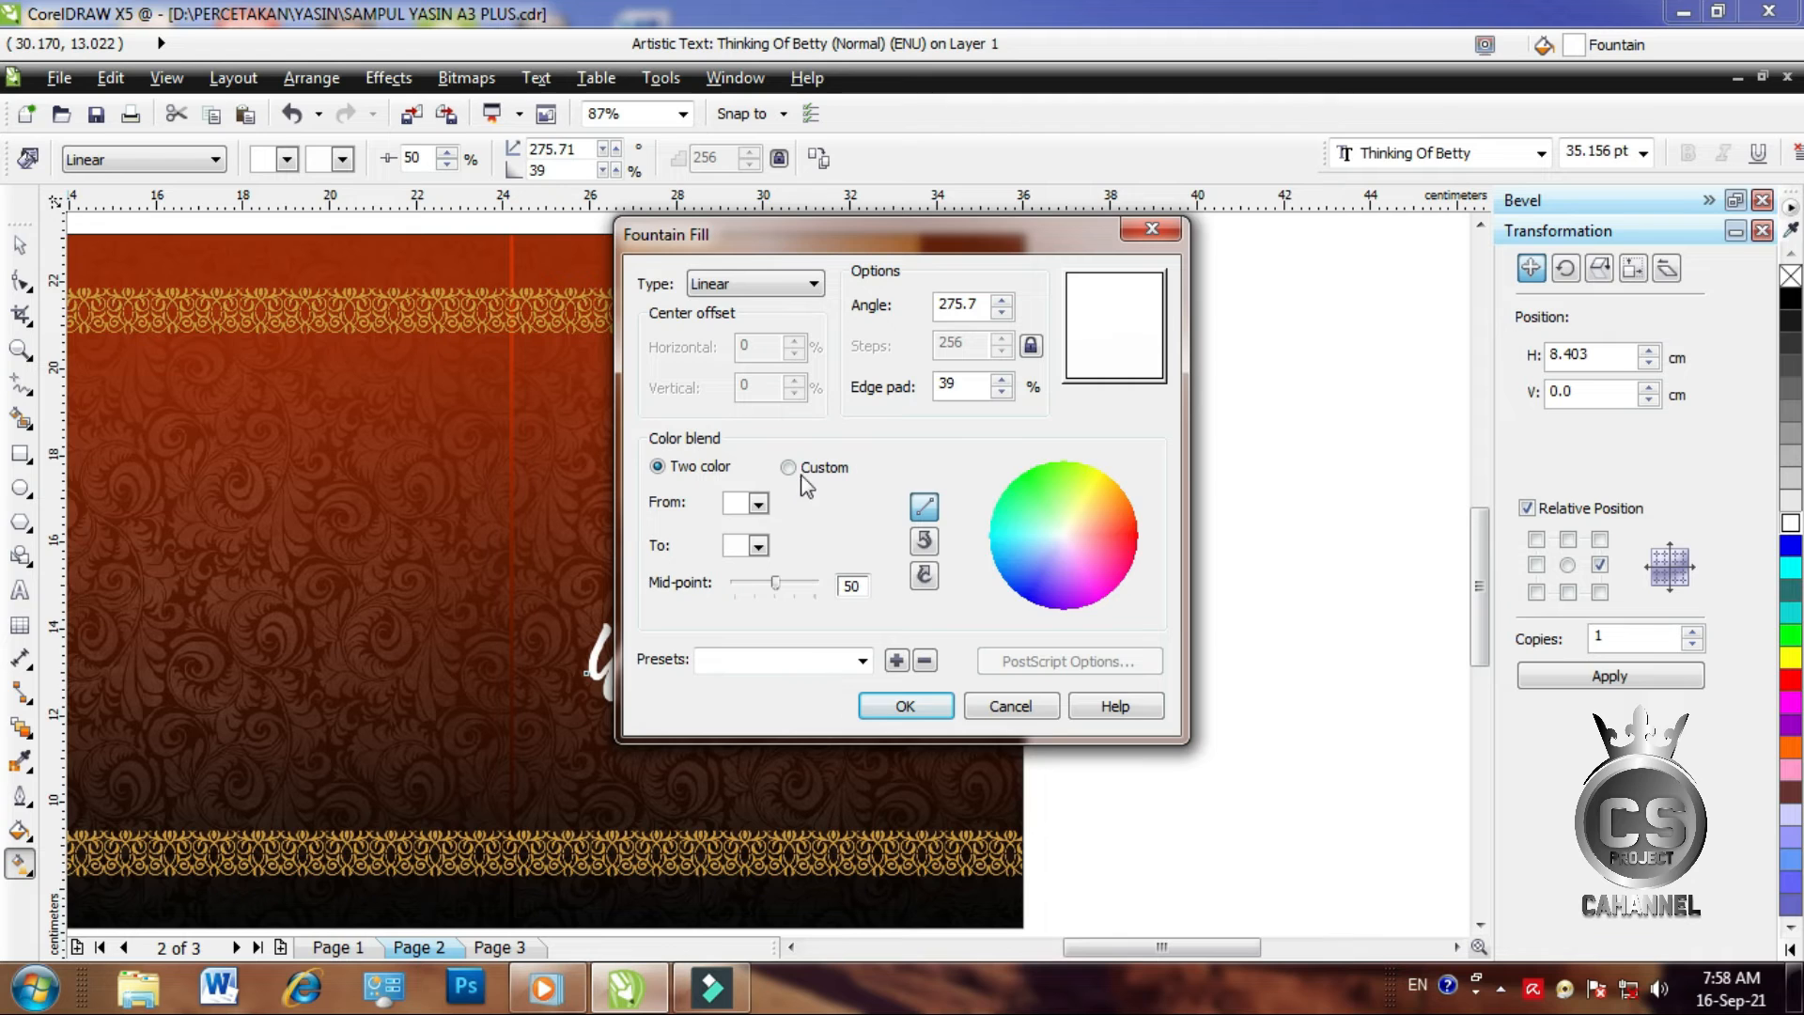
{"action": "left_click", "coordinate": [789, 467]}
{"action": "left_click", "coordinate": [651, 547]}
{"action": "left_click_drag", "start_coordinate": [1135, 491], "coordinate": [1137, 547]}
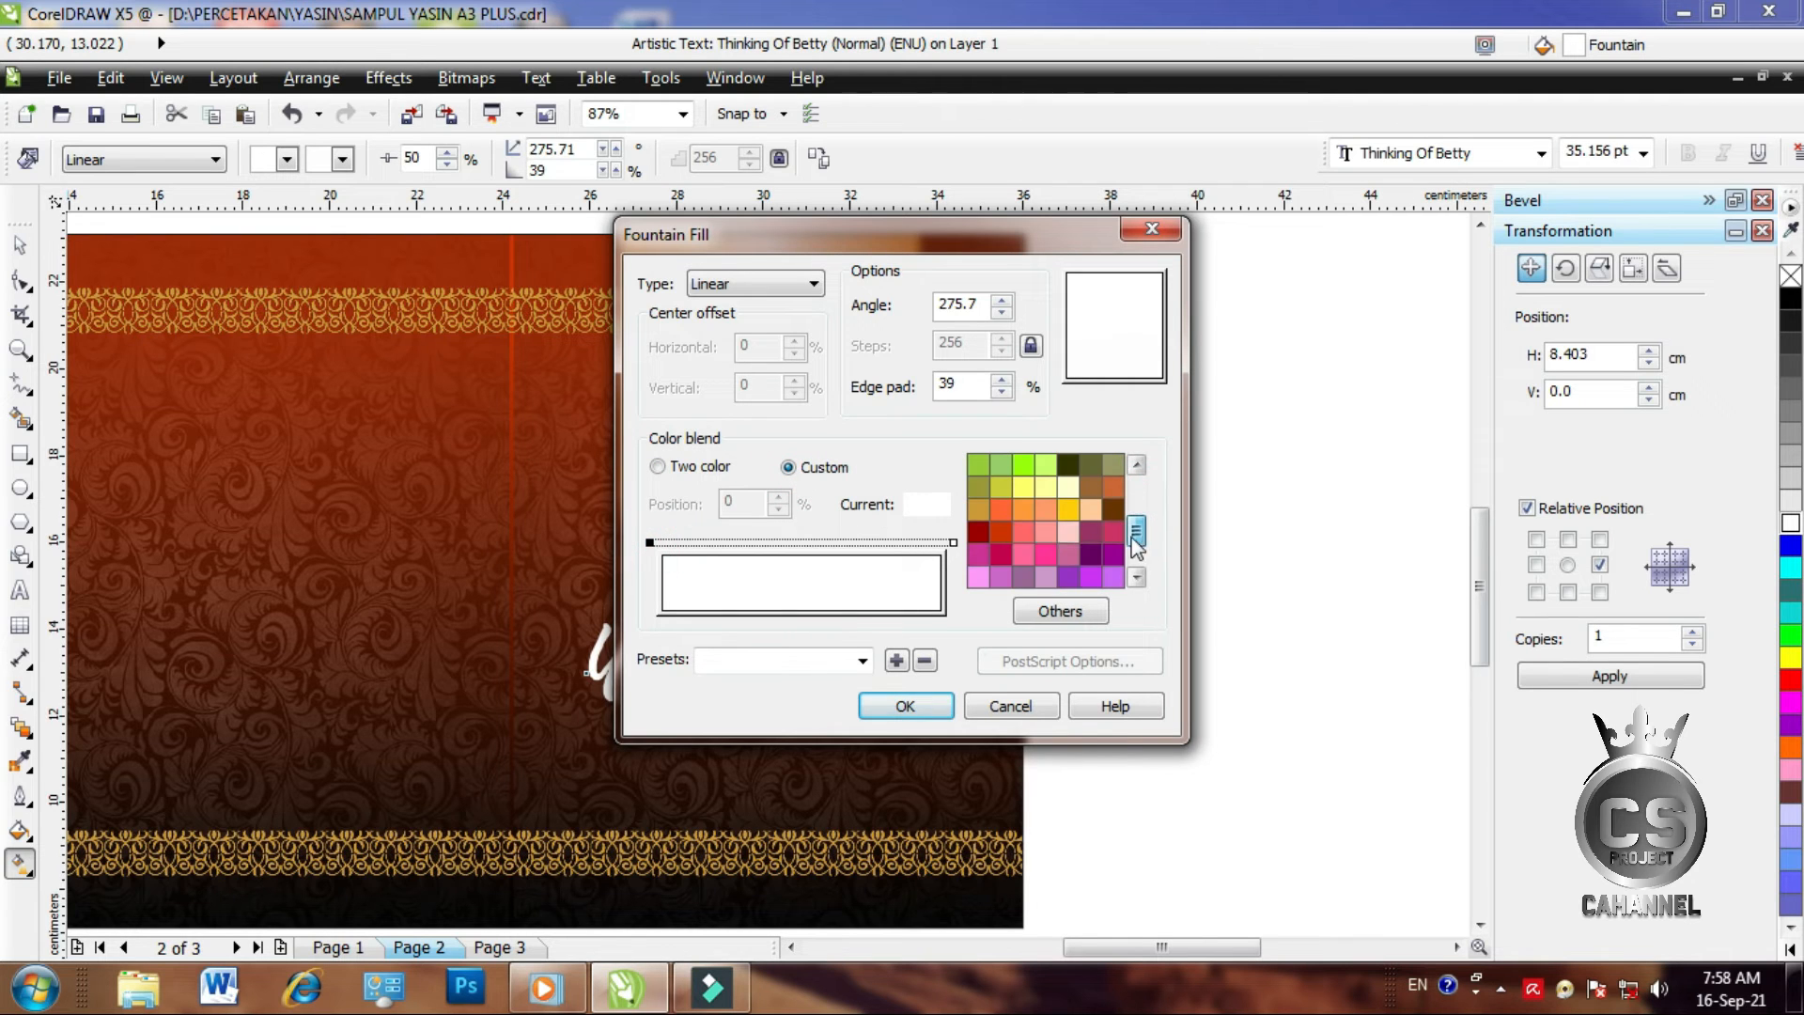
{"action": "left_click", "coordinate": [1024, 511]}
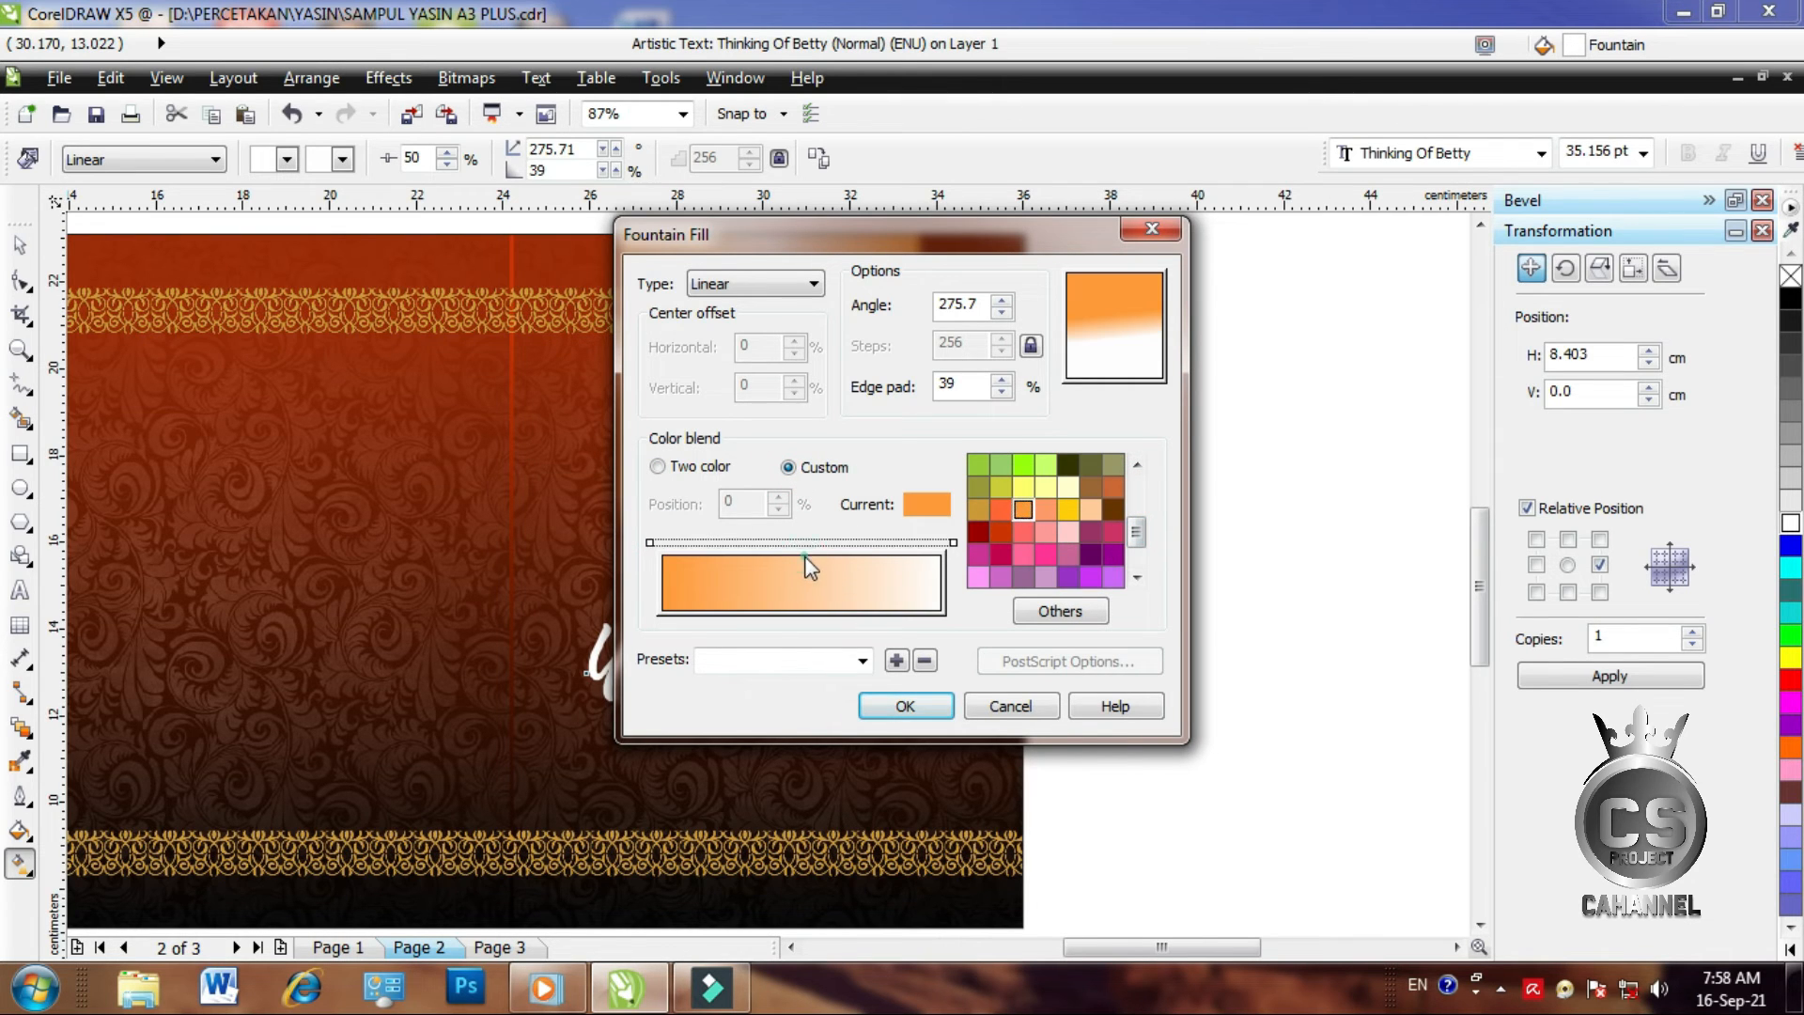
{"action": "double_click", "coordinate": [805, 543]}
{"action": "left_click", "coordinate": [1079, 472]}
{"action": "left_click", "coordinate": [1068, 486]}
{"action": "double_click", "coordinate": [947, 543]}
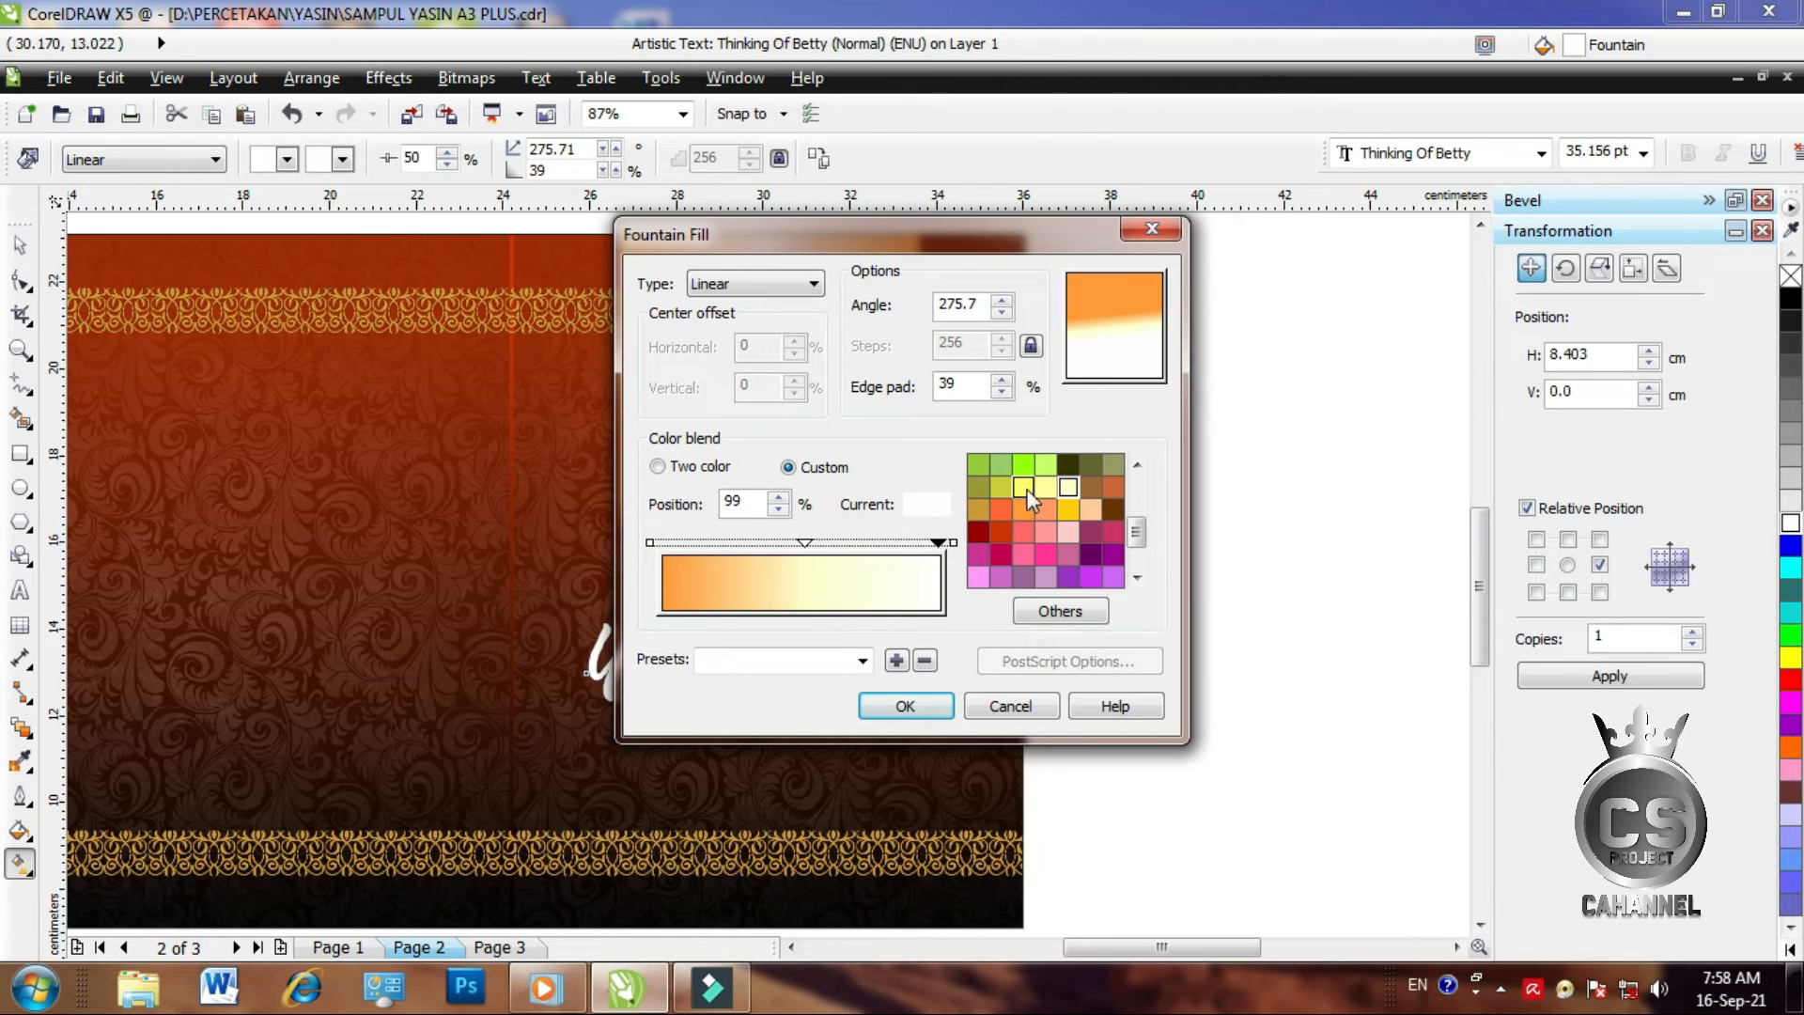
{"action": "left_click", "coordinate": [1023, 509]}
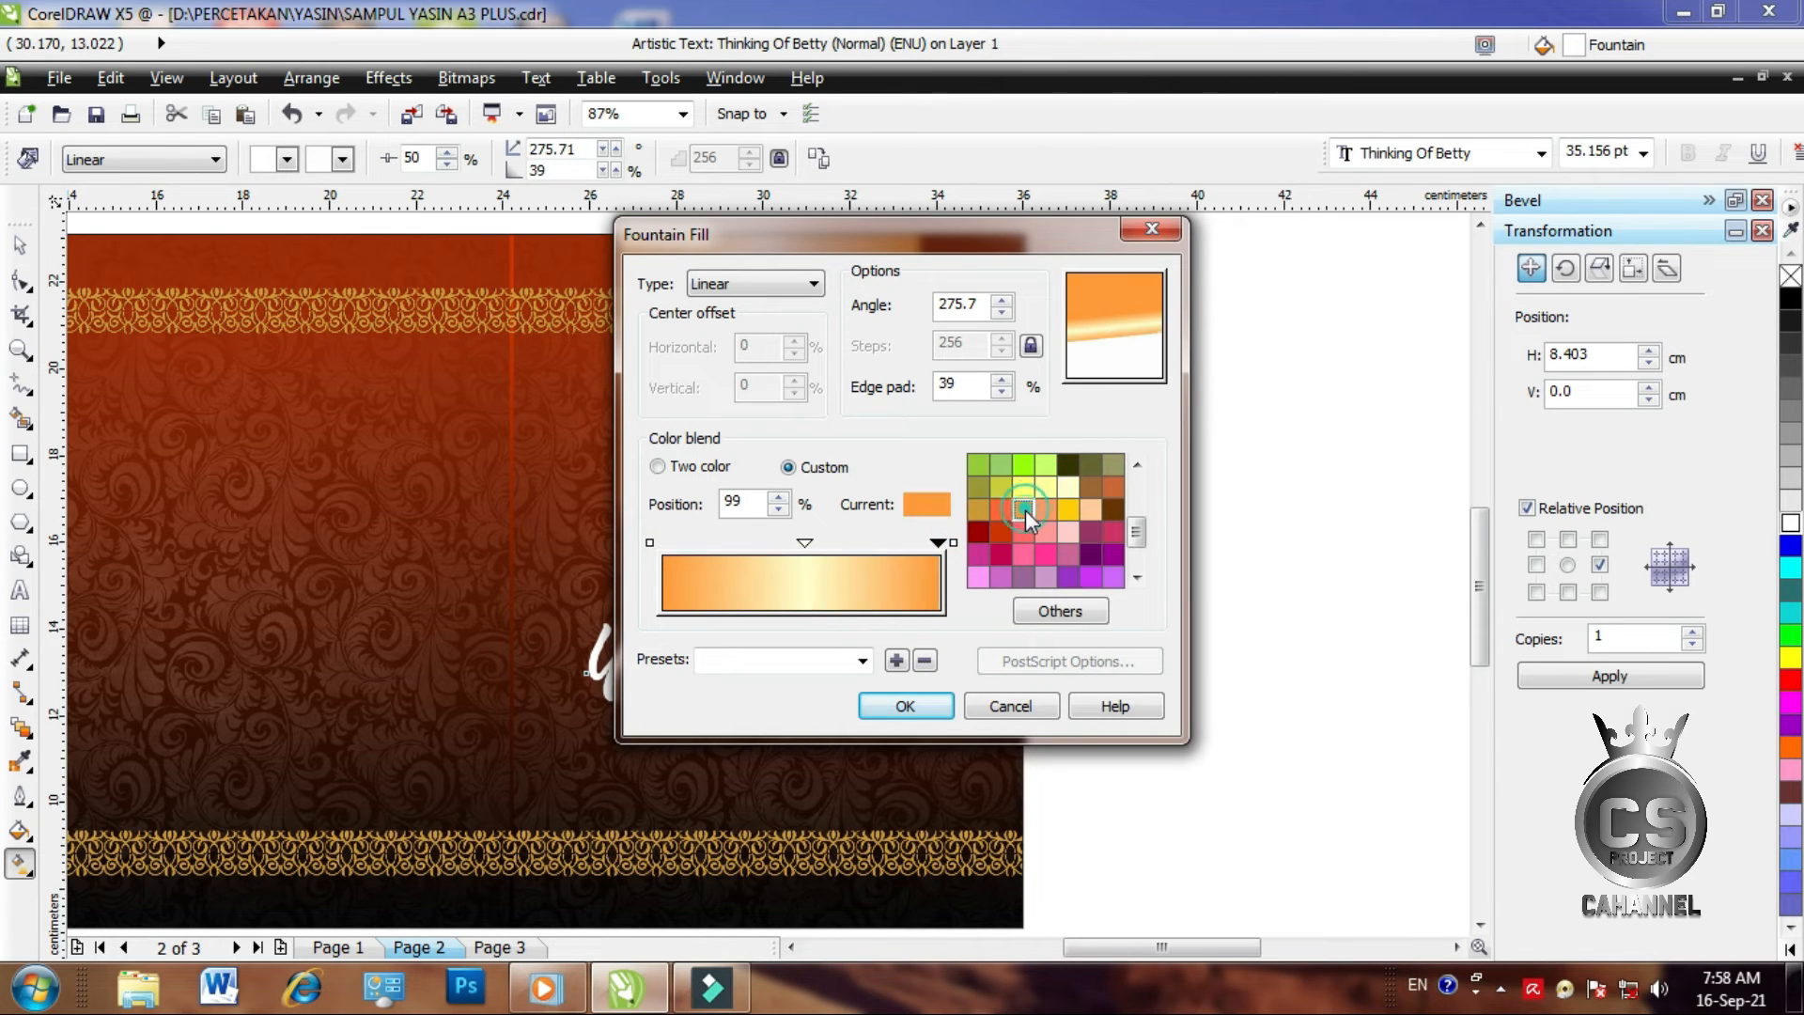
{"action": "left_click", "coordinate": [930, 707]}
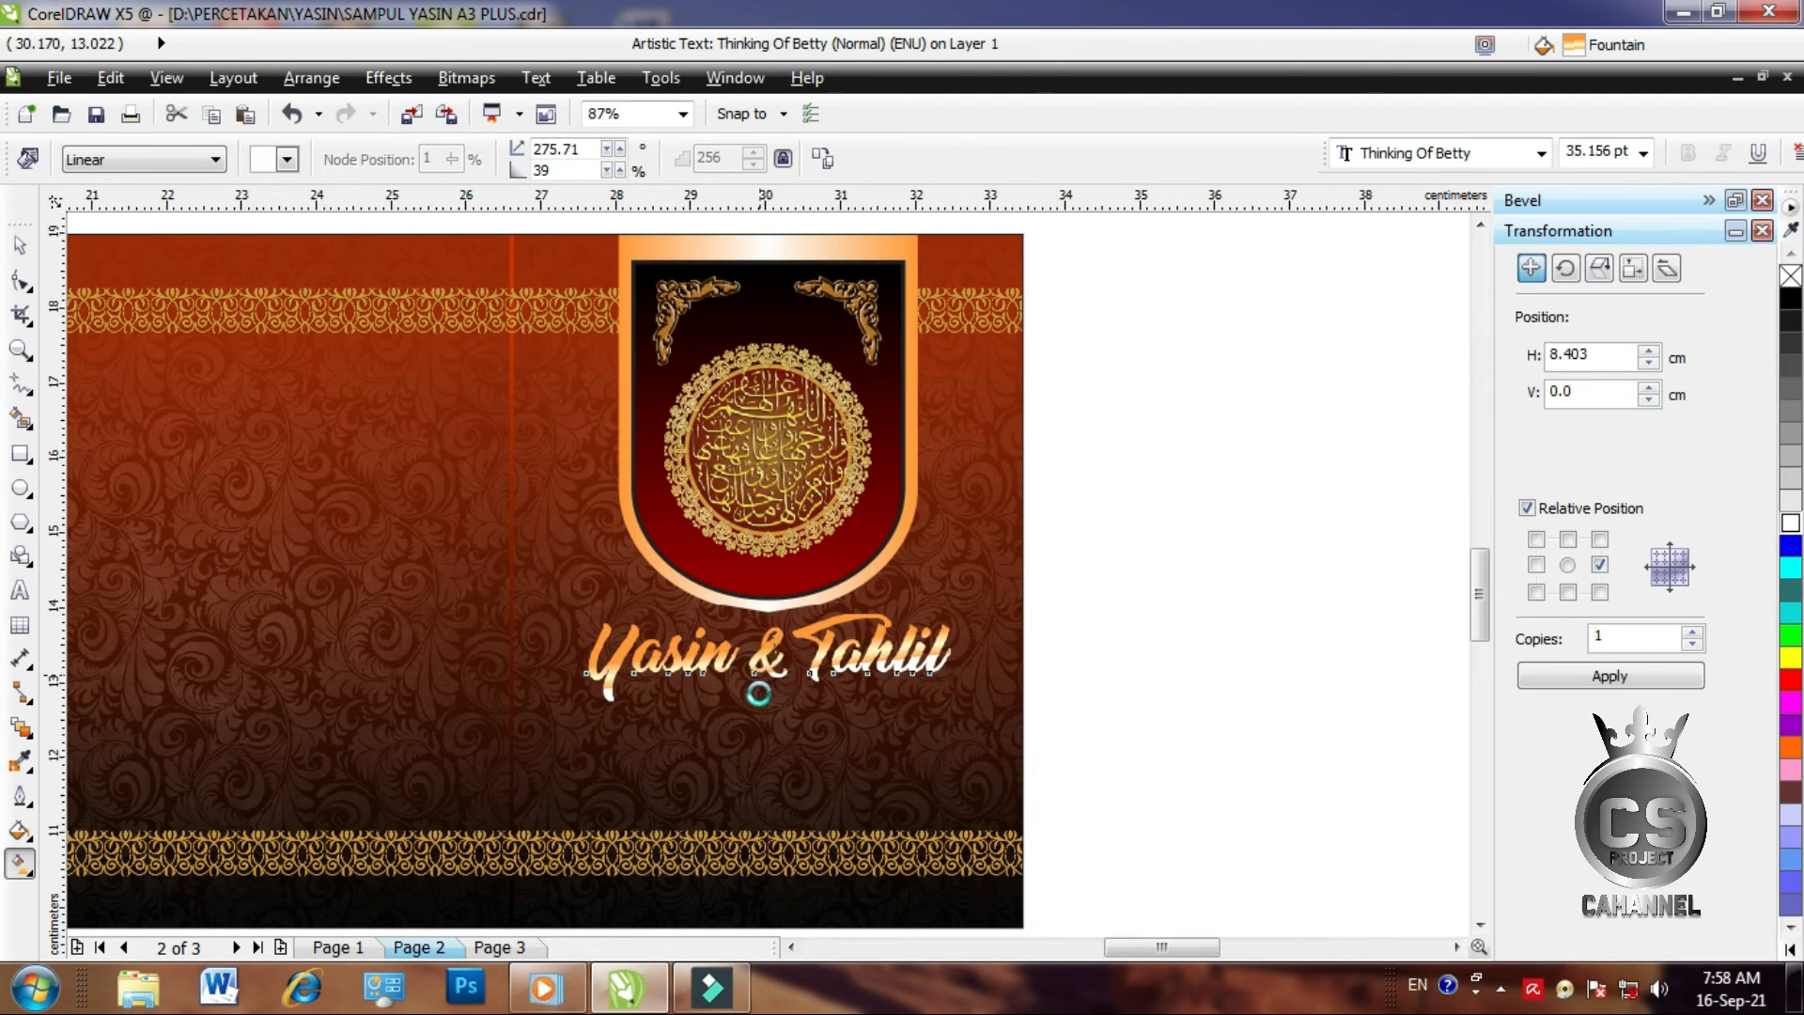
Drag the gradient handles so the fill spans from the text top to below the ampersand
{"action": "scroll", "coordinate": [760, 672], "scroll_direction": "up", "scroll_amount": 3}
{"action": "left_click_drag", "start_coordinate": [794, 663], "coordinate": [794, 735]}
{"action": "left_click_drag", "start_coordinate": [786, 573], "coordinate": [789, 539]}
{"action": "left_click_drag", "start_coordinate": [794, 743], "coordinate": [790, 797]}
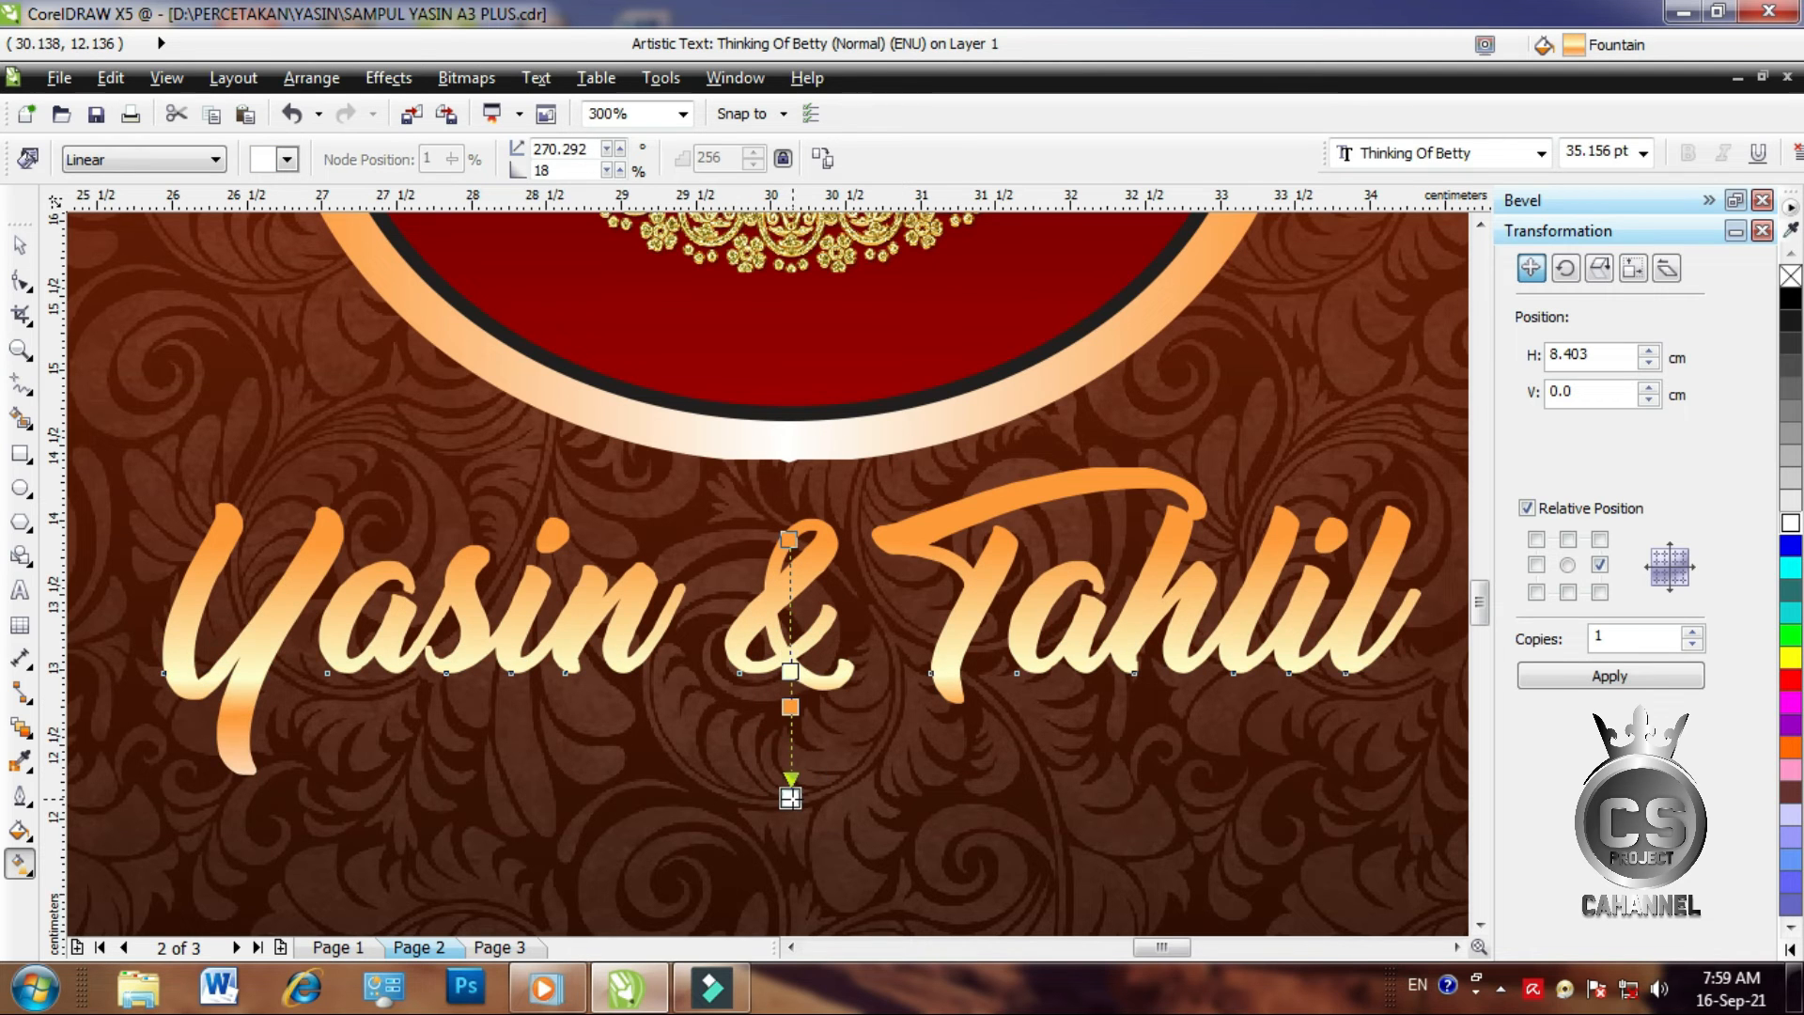
{"action": "left_click", "coordinate": [19, 244]}
{"action": "scroll", "coordinate": [627, 616], "scroll_direction": "down", "scroll_amount": 2}
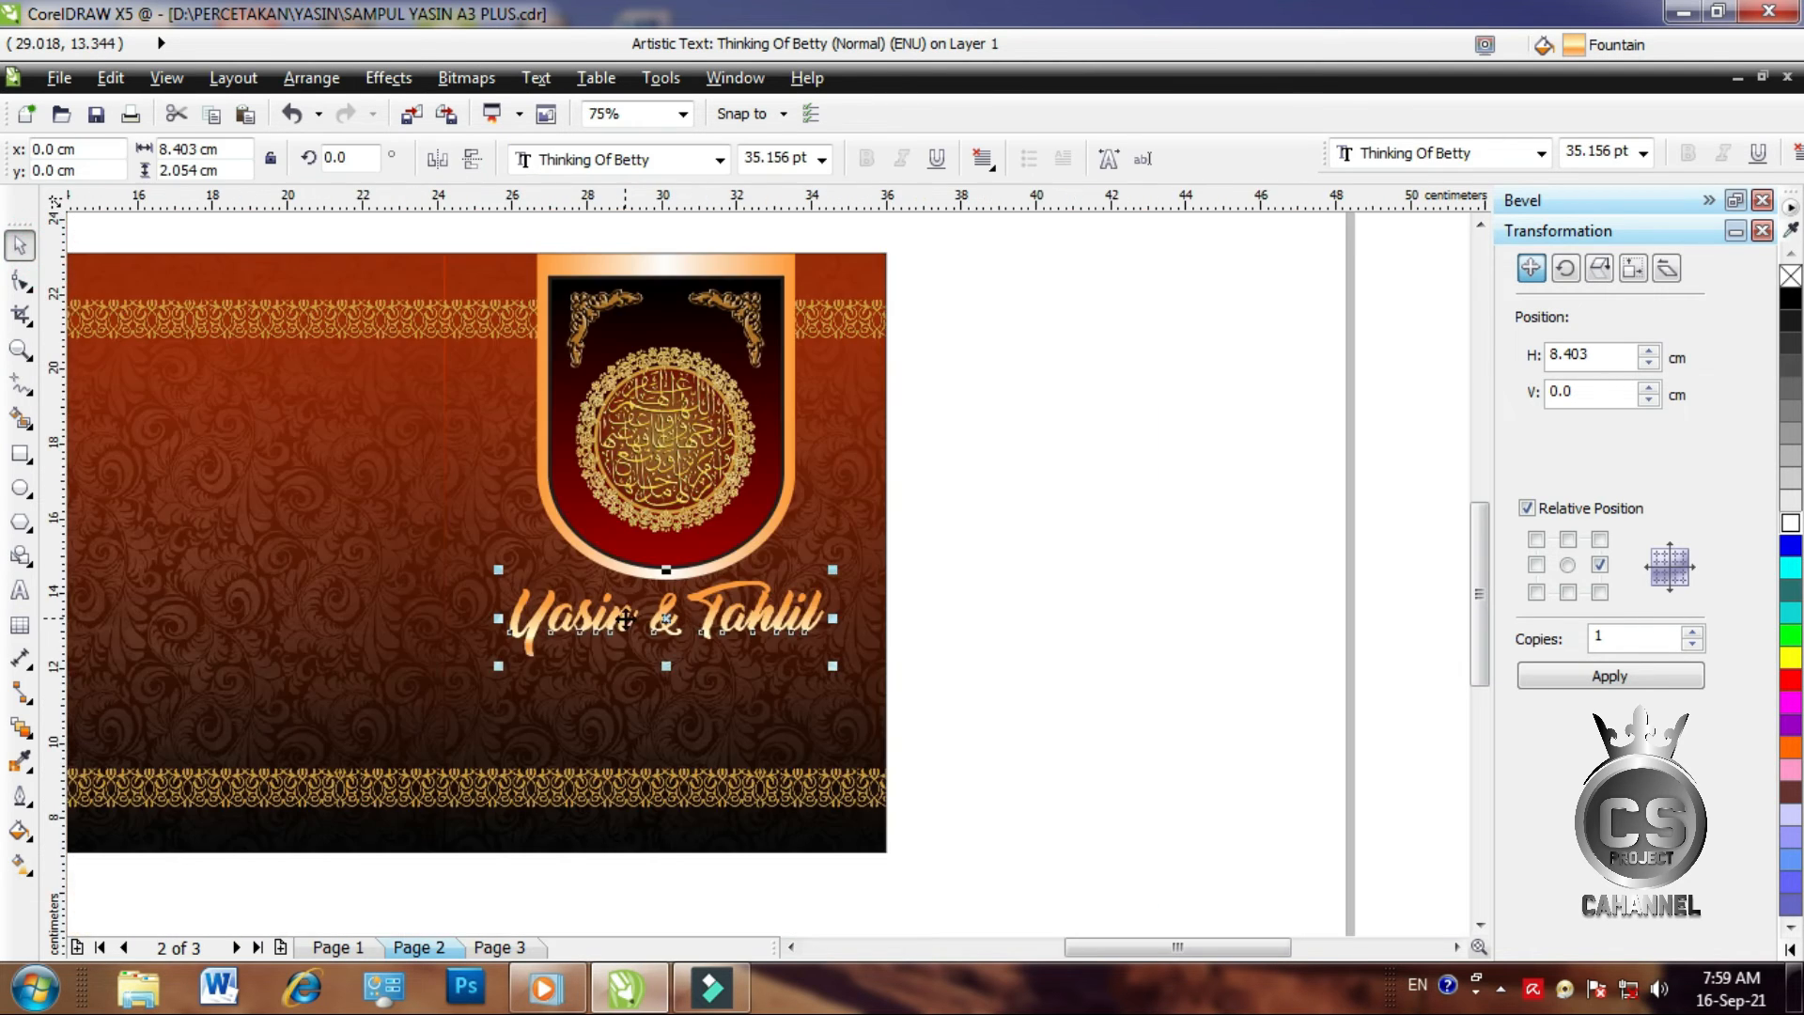
{"action": "left_click", "coordinate": [1026, 618]}
{"action": "scroll", "coordinate": [627, 651], "scroll_direction": "up", "scroll_amount": 1}
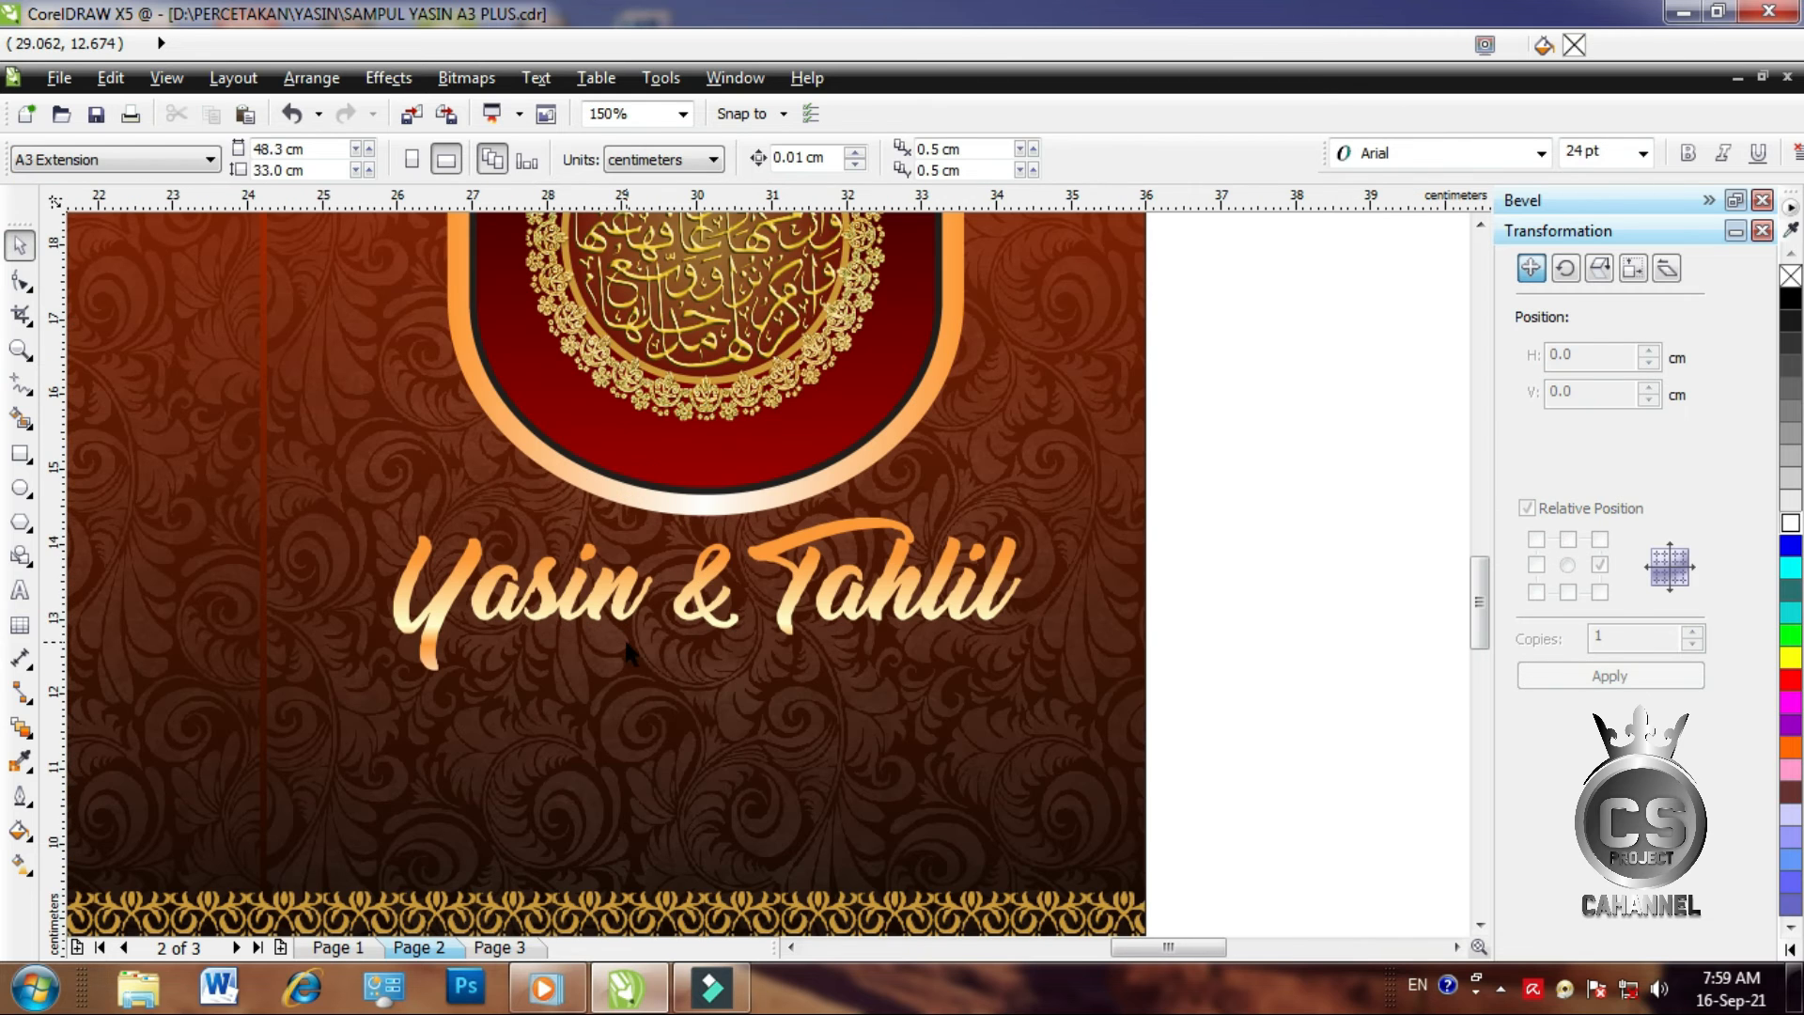
{"action": "left_click", "coordinate": [697, 615]}
{"action": "scroll", "coordinate": [693, 601], "scroll_direction": "up", "scroll_amount": 1}
Duplicate the title, fill the original black, and lay the gradient copy over it as a shadow
{"action": "key", "text": "ctrl+d"}
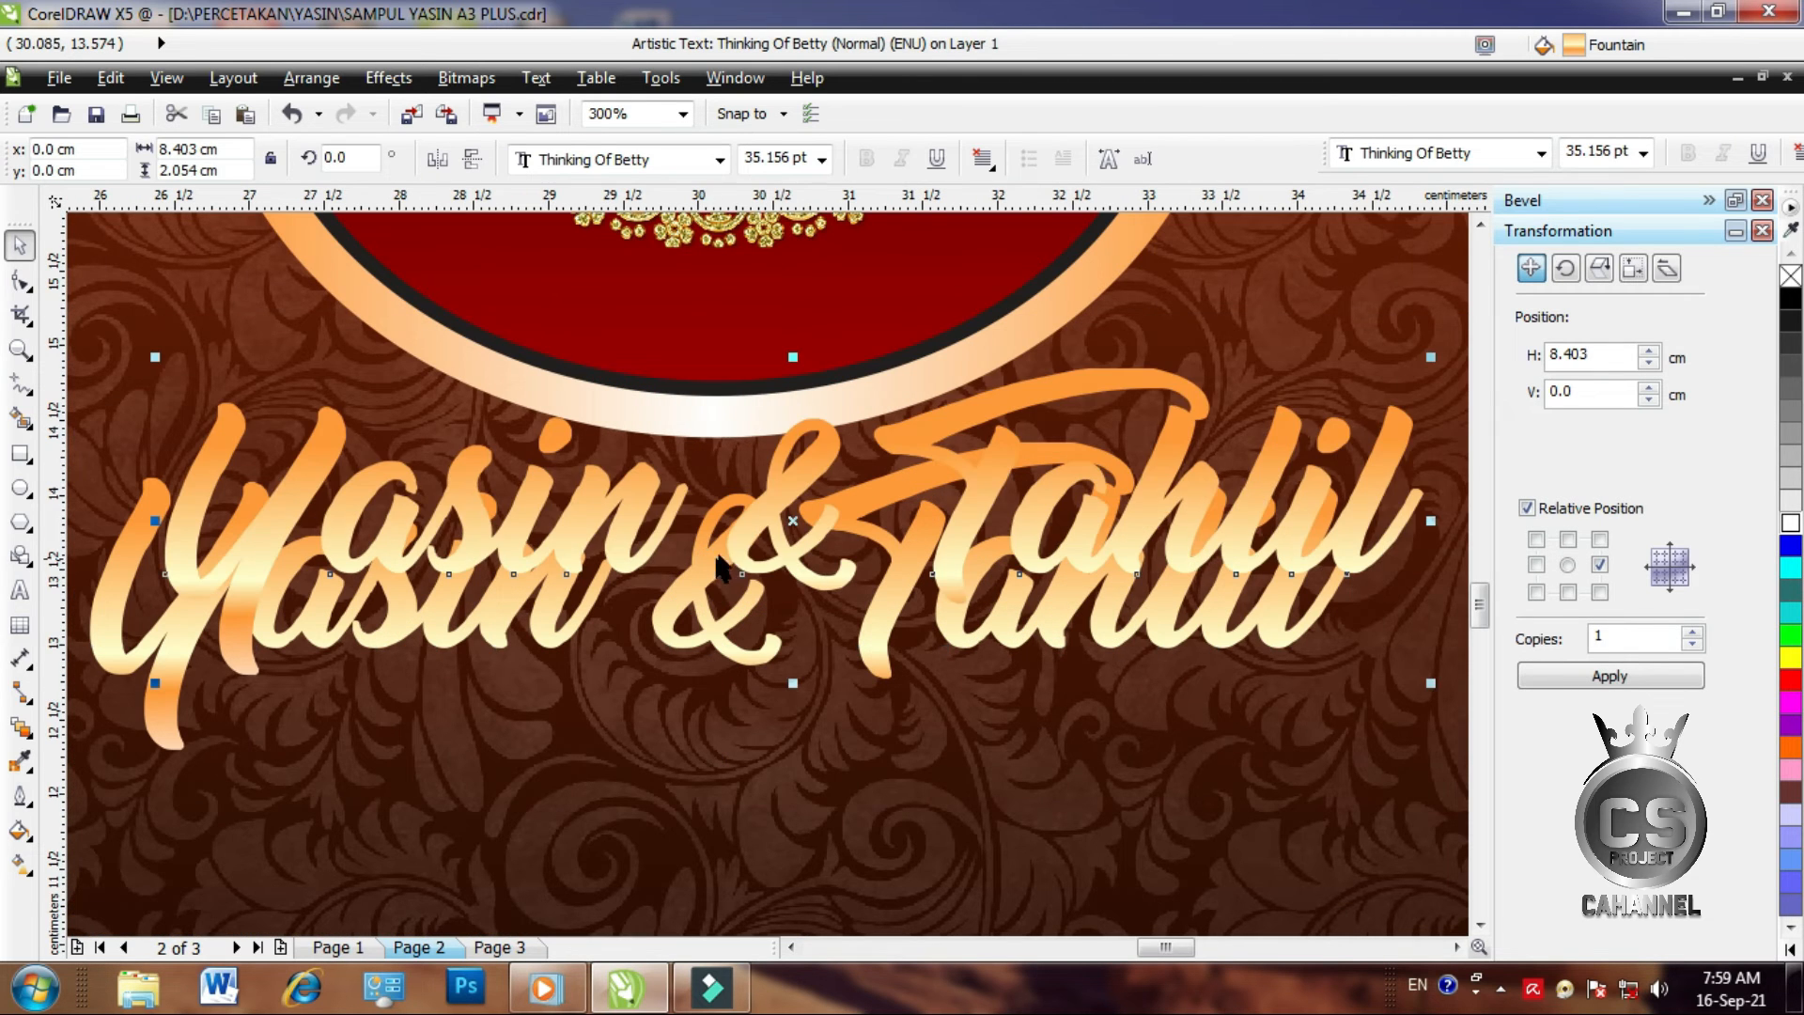
{"action": "left_click_drag", "start_coordinate": [772, 499], "coordinate": [970, 415]}
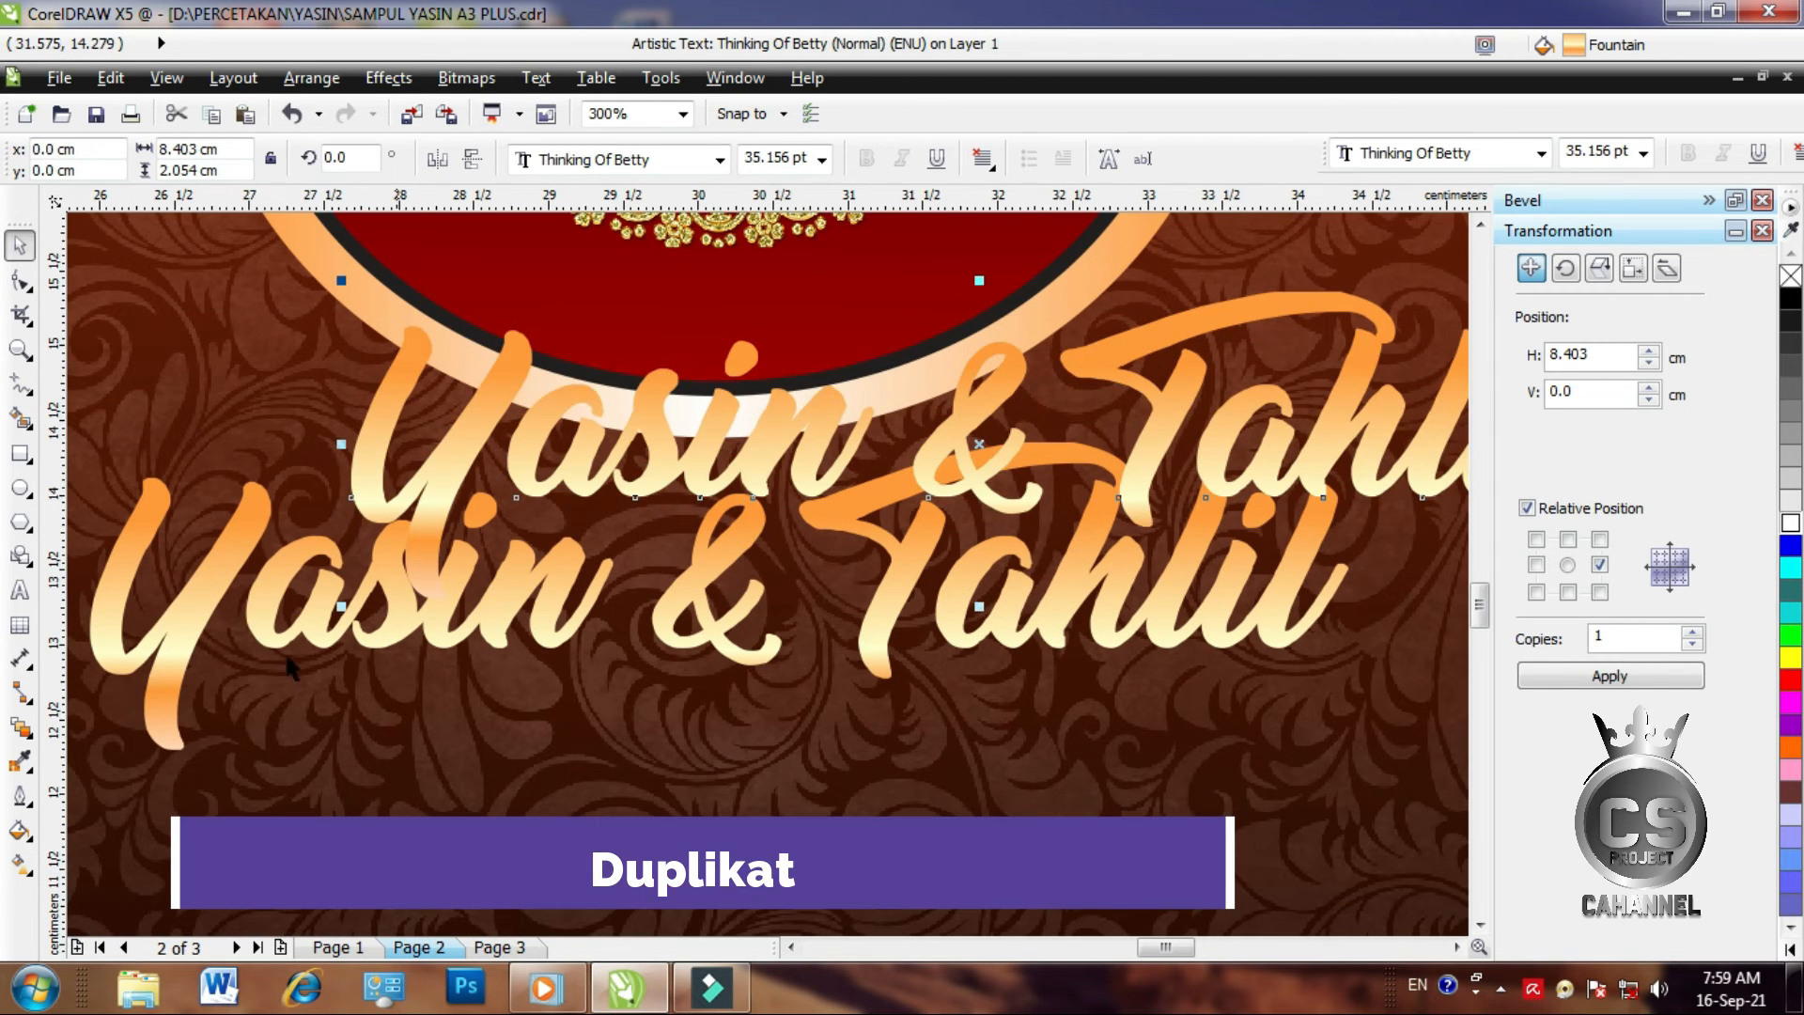
{"action": "left_click", "coordinate": [242, 555]}
{"action": "left_click", "coordinate": [1791, 306]}
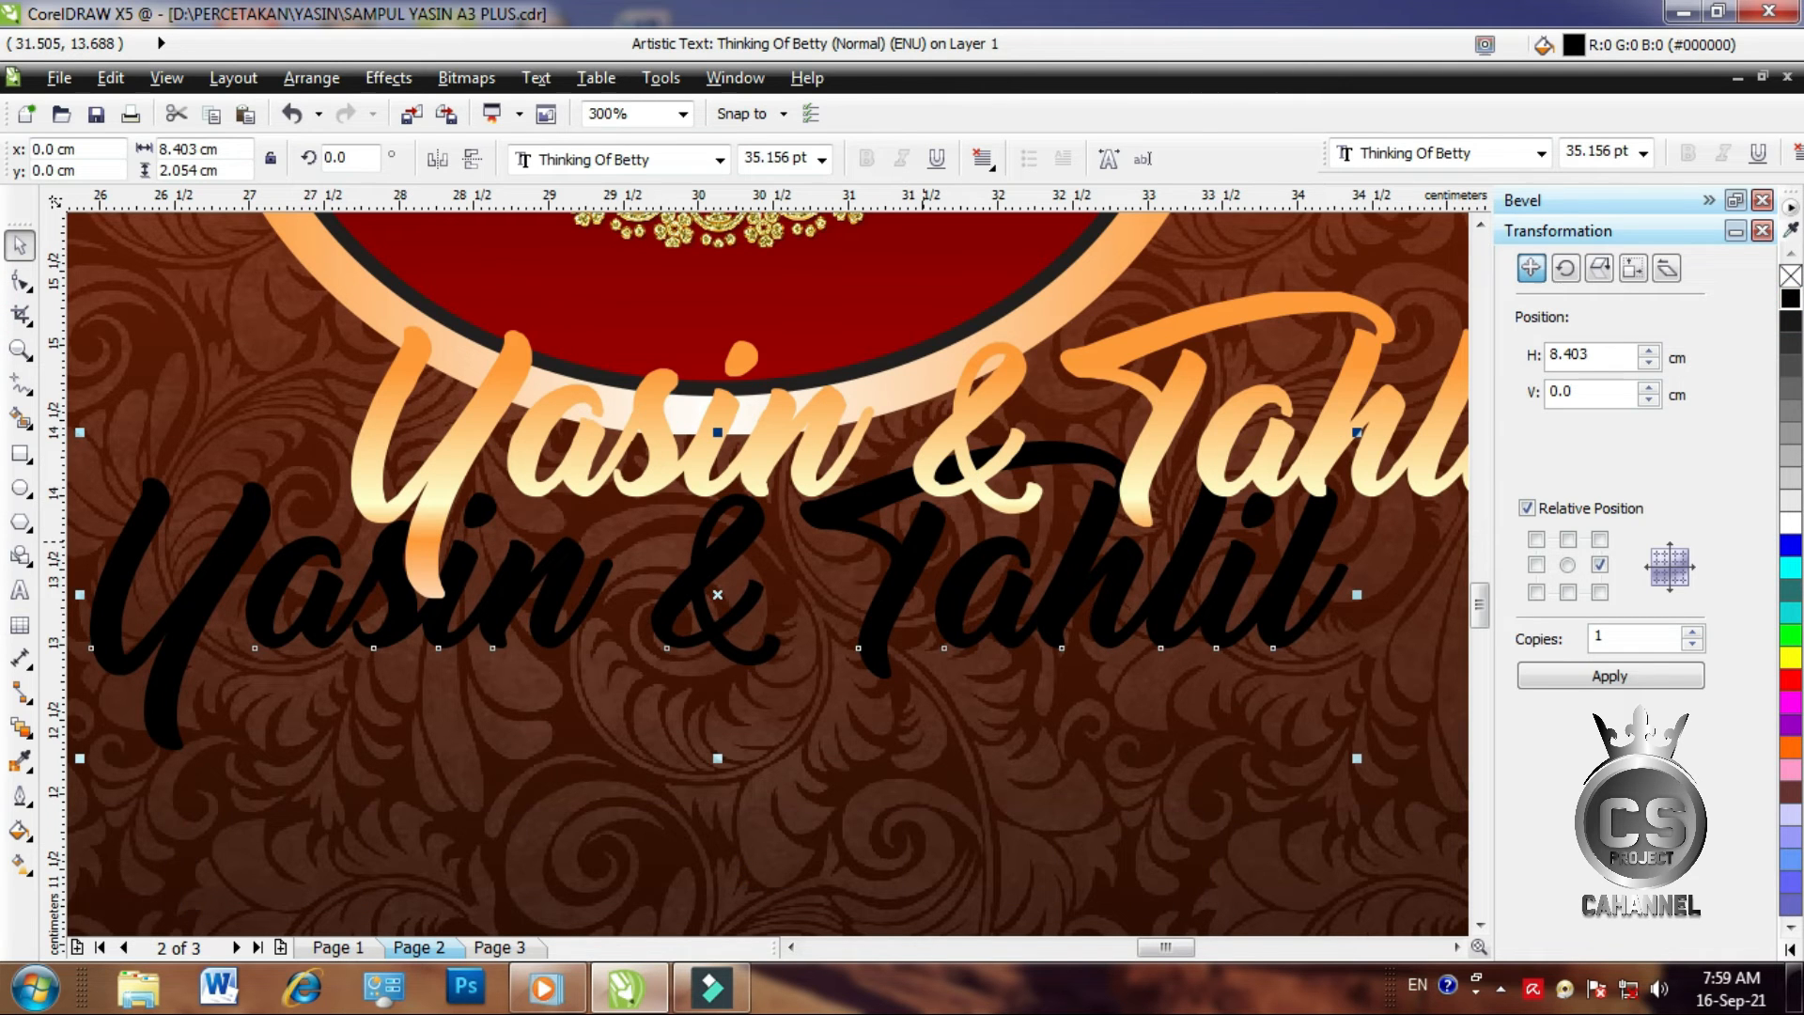
{"action": "left_click_drag", "start_coordinate": [959, 427], "coordinate": [708, 553]}
Group the title with its black shadow using Ctrl+G
{"action": "scroll", "coordinate": [758, 545], "scroll_direction": "down", "scroll_amount": 1}
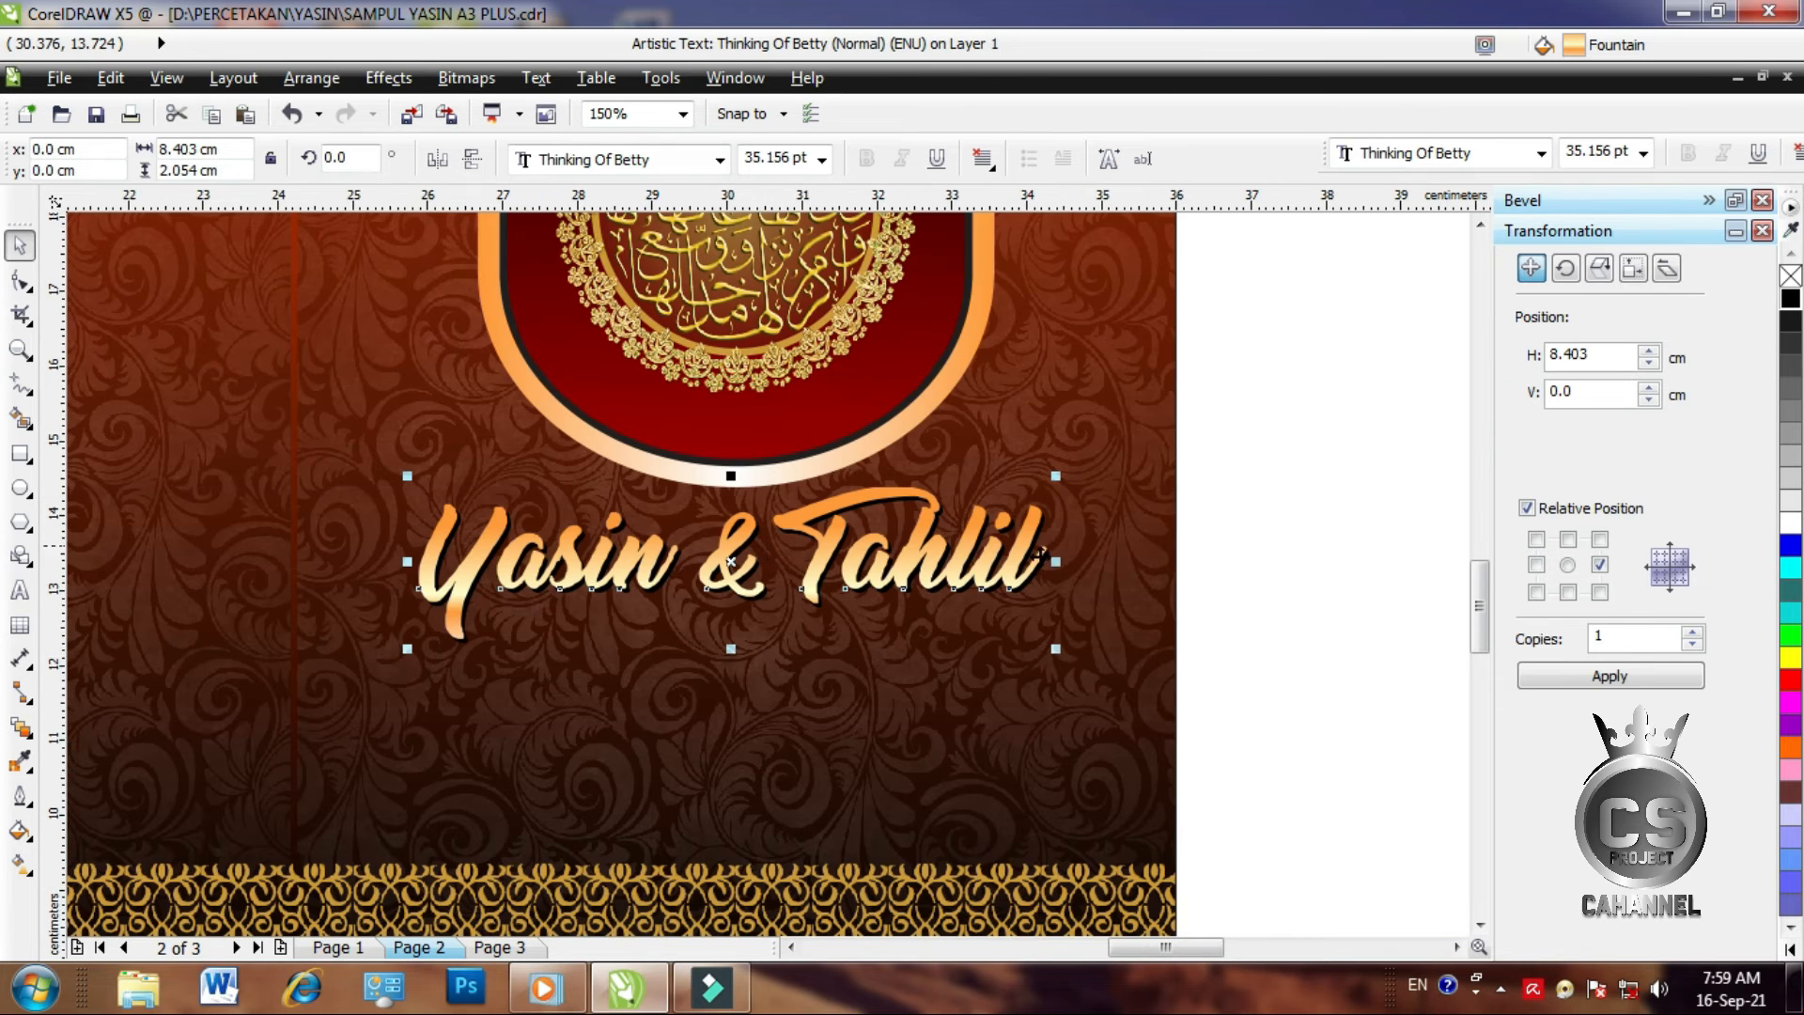
{"action": "left_click", "coordinate": [1318, 547]}
{"action": "left_click_drag", "start_coordinate": [1300, 690], "coordinate": [366, 467]}
{"action": "key", "text": "ctrl+g"}
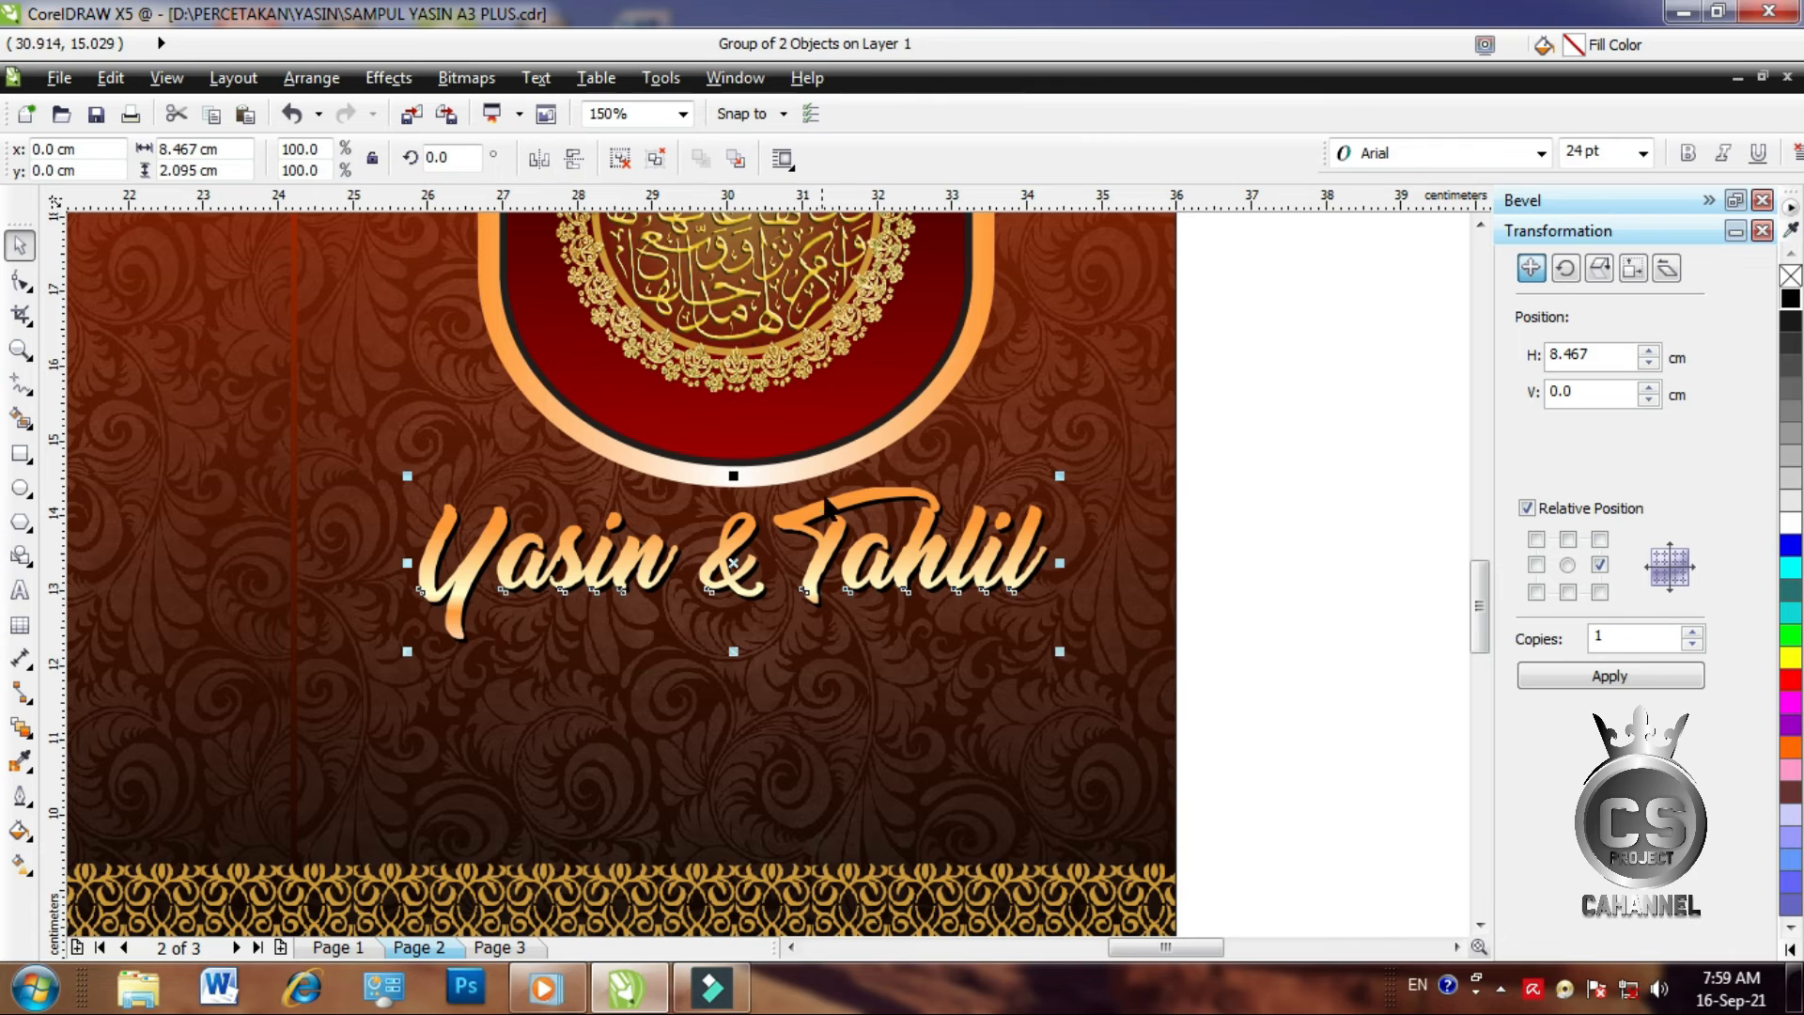
{"action": "left_click", "coordinate": [819, 573]}
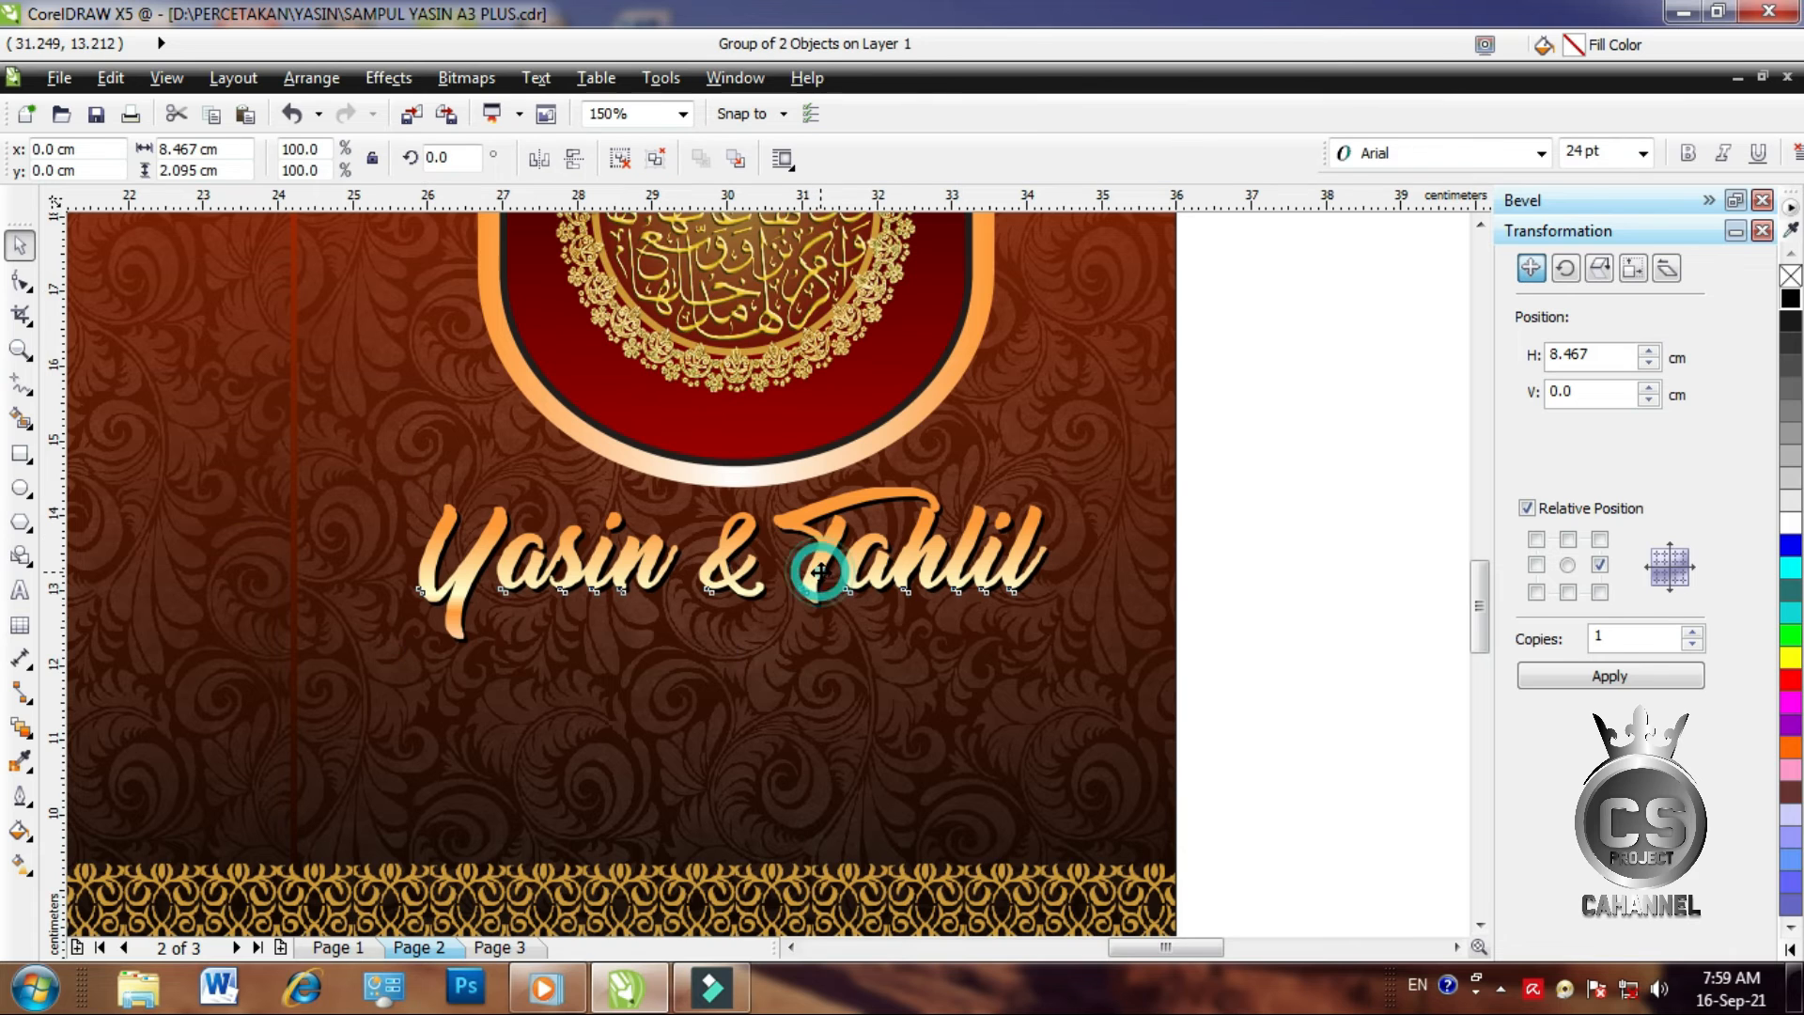
{"action": "left_click", "coordinate": [1284, 615]}
Add the white subtitle 'Mengenang 40 Wafatnya Suami/Ayah/Kakek Kami Tercinta' centred under the title
{"action": "left_click", "coordinate": [19, 590]}
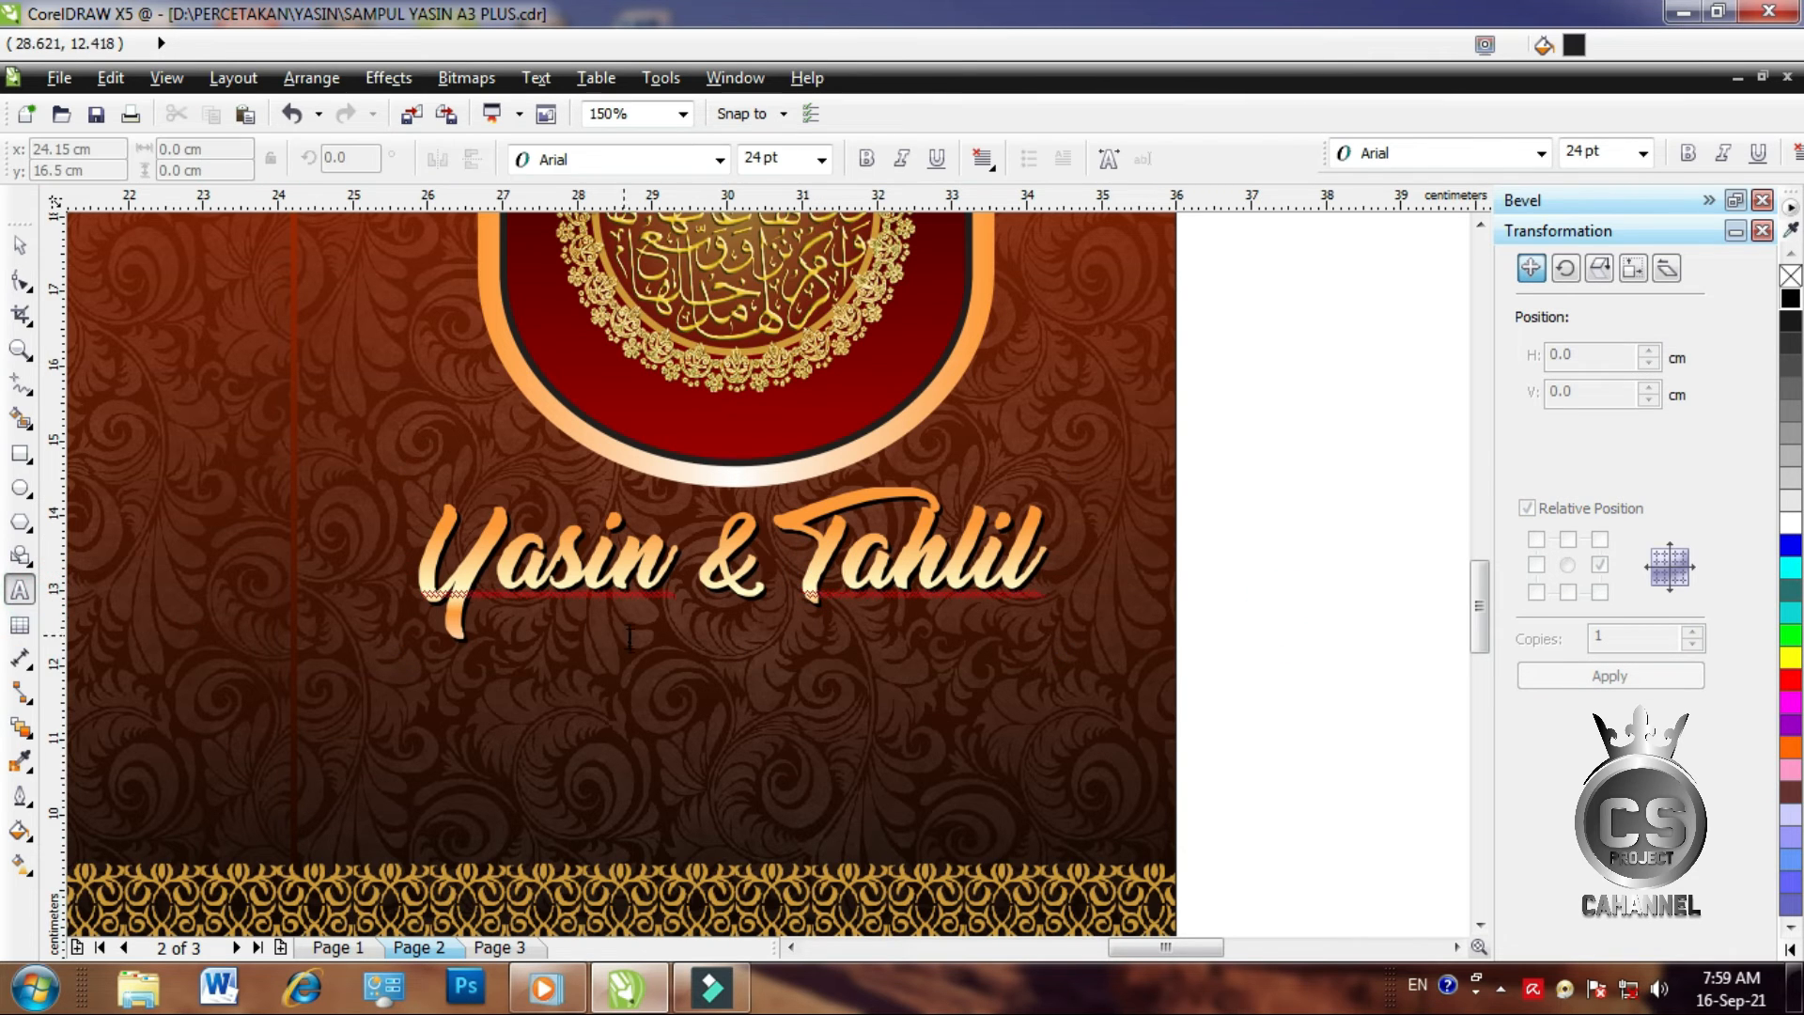
{"action": "left_click", "coordinate": [580, 679]}
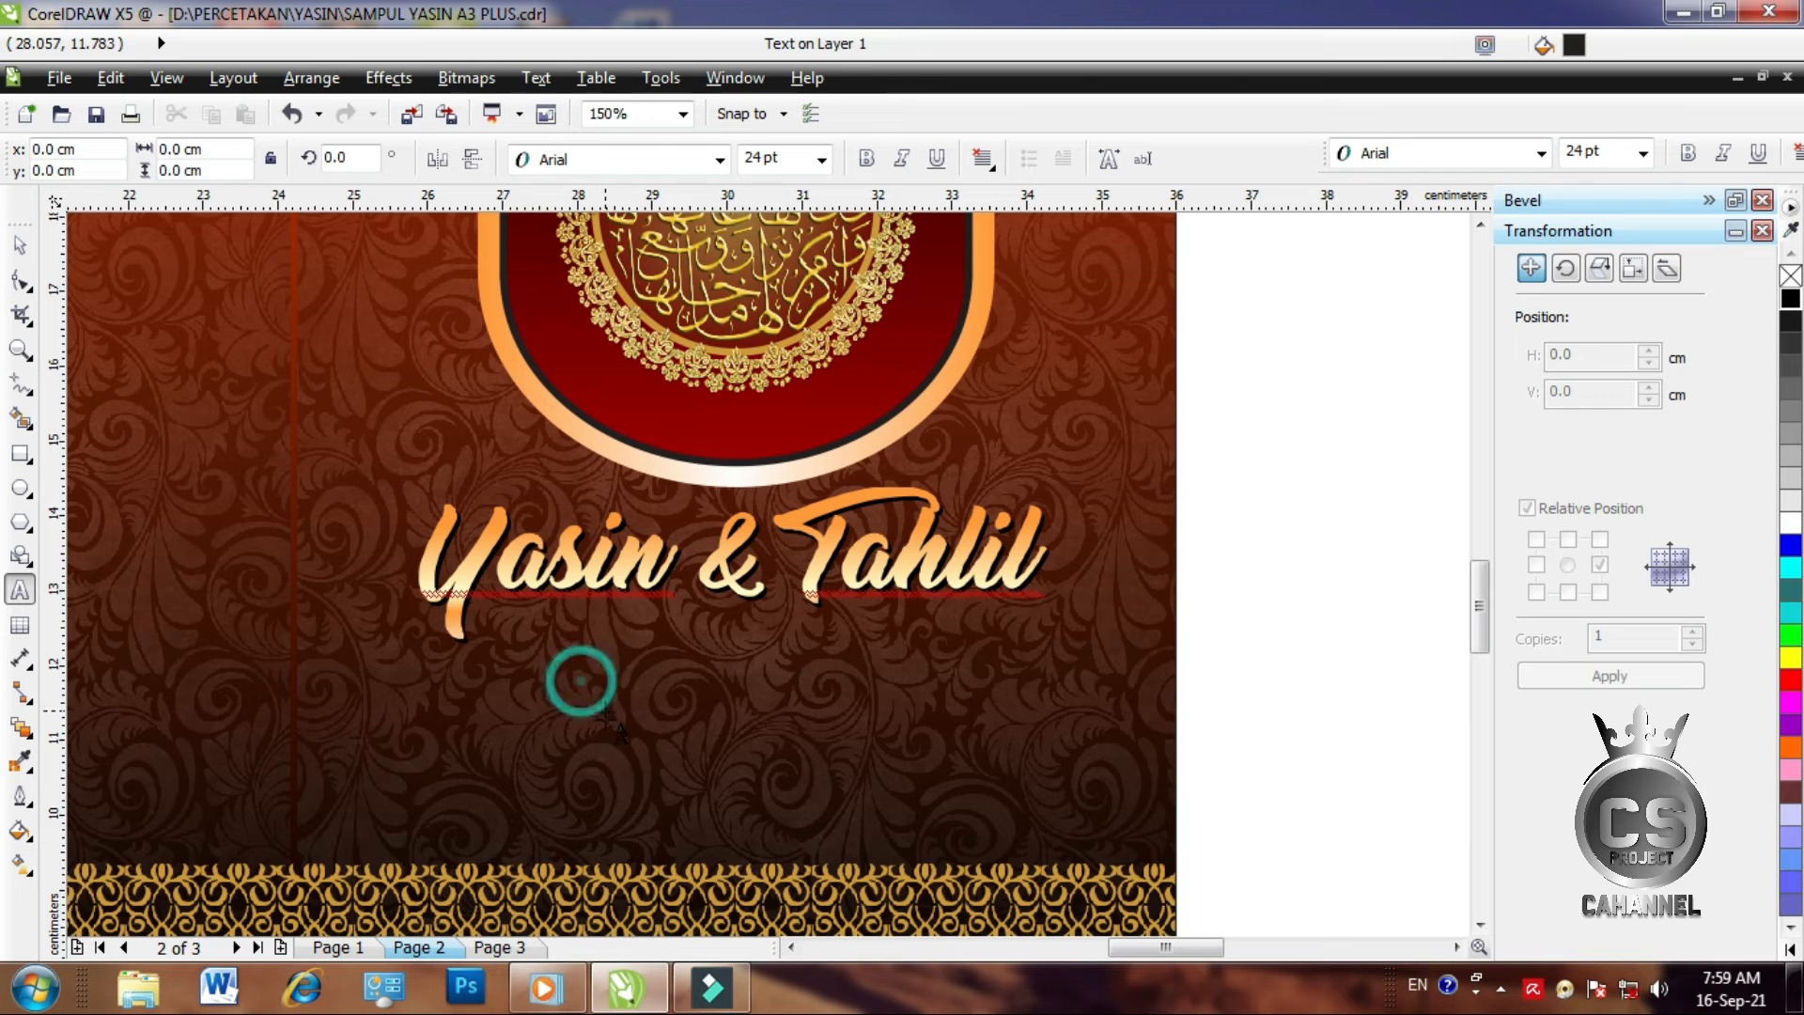
{"action": "type", "text": "Mengenang 40 Wafatnya"}
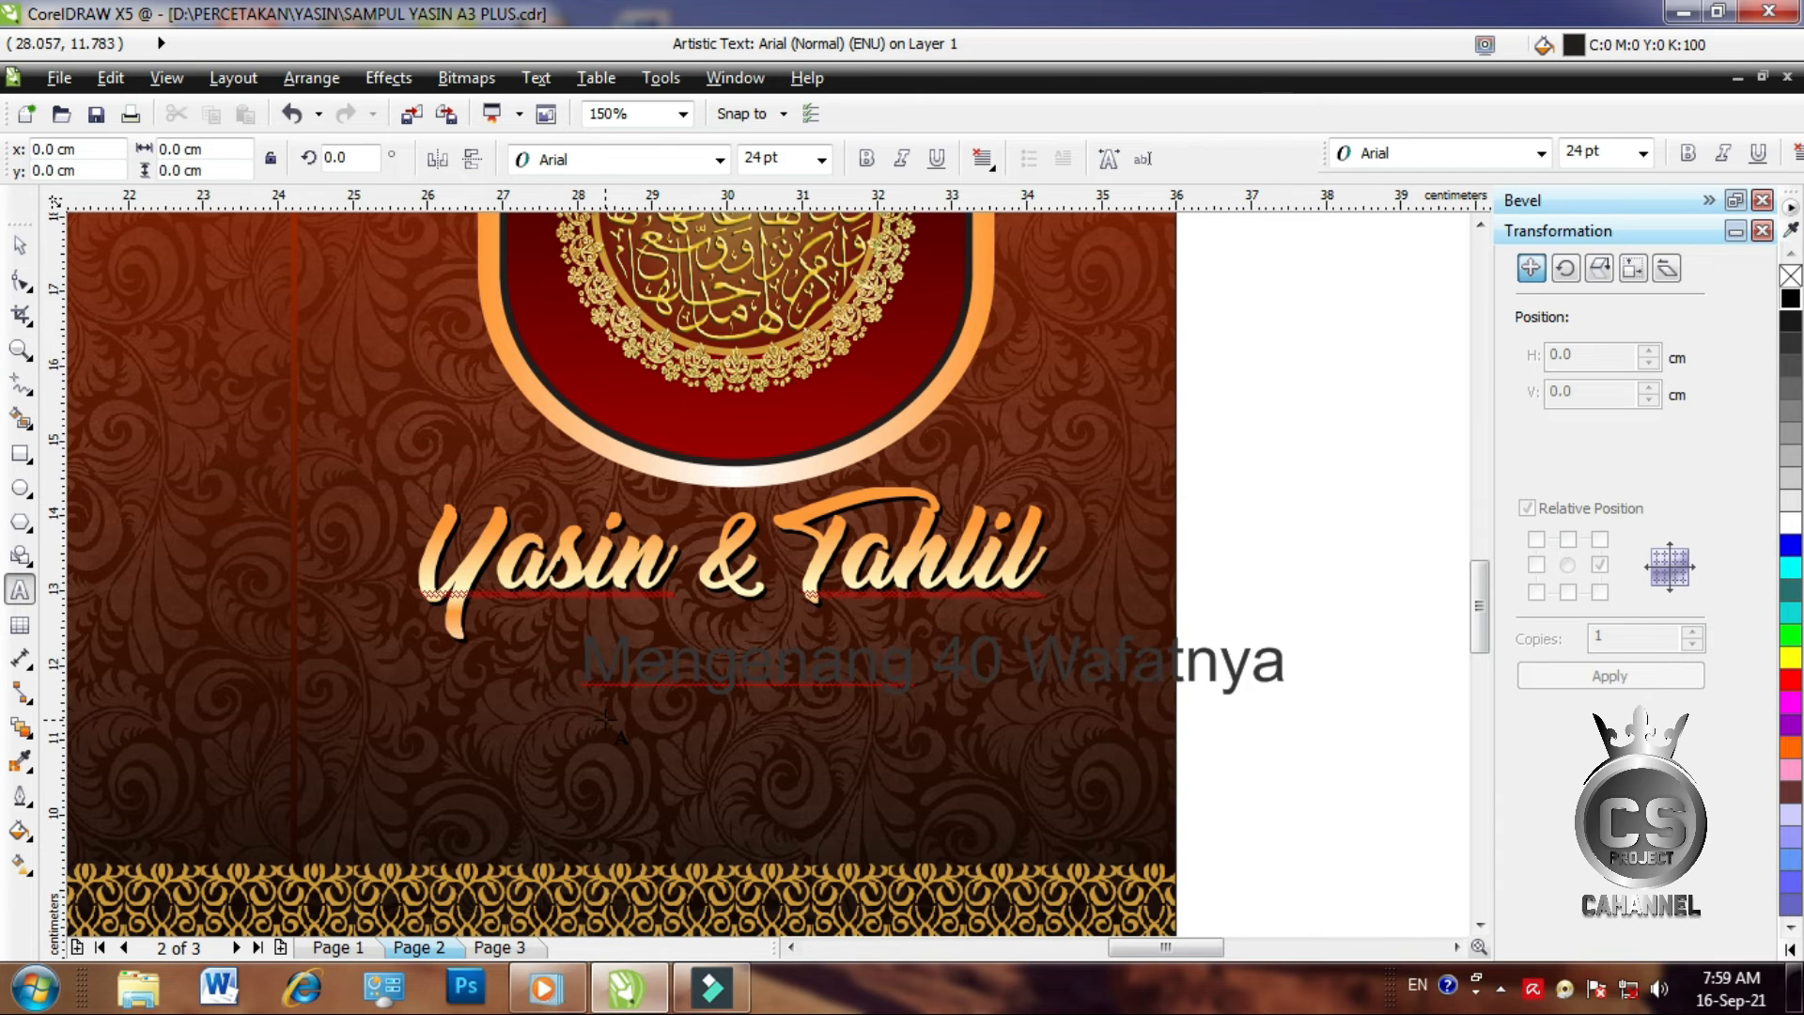
{"action": "type", "text": " Suami/Ayah/Kakek Kami Tercinta"}
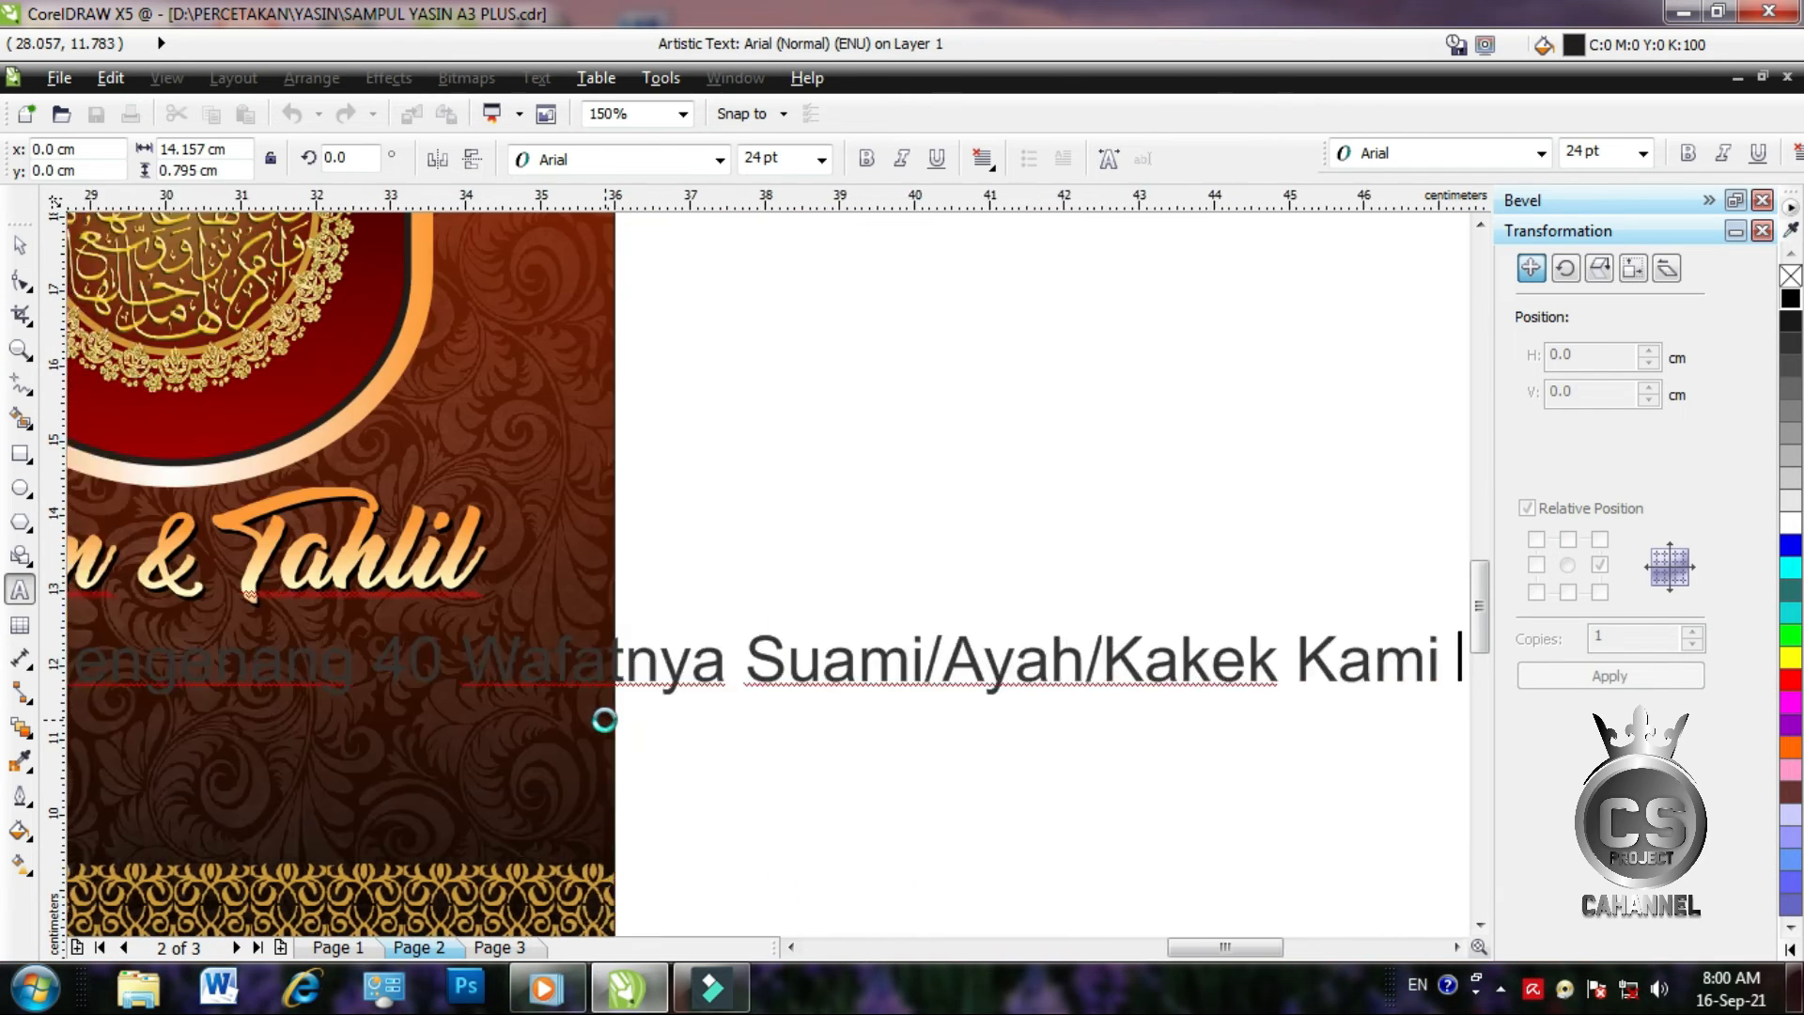
{"action": "left_click", "coordinate": [21, 245]}
{"action": "scroll", "coordinate": [589, 565], "scroll_direction": "down", "scroll_amount": 2}
{"action": "left_click_drag", "start_coordinate": [808, 588], "coordinate": [668, 589]}
{"action": "left_click", "coordinate": [1790, 522]}
{"action": "scroll", "coordinate": [395, 616], "scroll_direction": "up", "scroll_amount": 2}
{"action": "left_click_drag", "start_coordinate": [818, 506], "coordinate": [618, 528]}
{"action": "left_click_drag", "start_coordinate": [1279, 522], "coordinate": [926, 522]}
{"action": "left_click_drag", "start_coordinate": [560, 561], "coordinate": [560, 540]}
{"action": "key", "text": "ctrl+b"}
{"action": "left_click_drag", "start_coordinate": [681, 517], "coordinate": [572, 544]}
Add the deceased's name in white Arial Black, centred below the subtitle
{"action": "left_click", "coordinate": [715, 411], "text": "shift"}
{"action": "key", "text": "c"}
{"action": "key", "text": "F8"}
{"action": "left_click", "coordinate": [494, 555]}
{"action": "left_click", "coordinate": [21, 245]}
{"action": "left_click", "coordinate": [1790, 522]}
{"action": "left_click", "coordinate": [1541, 153]}
{"action": "left_click", "coordinate": [1386, 246]}
{"action": "left_click", "coordinate": [571, 495], "text": "shift"}
{"action": "key", "text": "c"}
Add a white 'Bin' line and the father's name beneath it, centred and scaled down
{"action": "left_click", "coordinate": [21, 590]}
{"action": "left_click", "coordinate": [527, 590]}
{"action": "type", "text": "Bin"}
{"action": "left_click", "coordinate": [21, 245]}
{"action": "left_click", "coordinate": [1793, 524]}
{"action": "left_click_drag", "start_coordinate": [569, 568], "coordinate": [538, 667]}
{"action": "left_click", "coordinate": [640, 508]}
{"action": "key", "text": "F8"}
{"action": "key", "text": "ctrl+a"}
{"action": "type", "text": "Kardi"}
{"action": "key", "text": "BackSpace"}
{"action": "key", "text": "BackSpace"}
{"action": "key", "text": "BackSpace"}
{"action": "key", "text": "BackSpace"}
{"action": "key", "text": "BackSpace"}
{"action": "left_click", "coordinate": [20, 245]}
{"action": "key", "text": "c"}
{"action": "left_click", "coordinate": [1252, 578]}
{"action": "left_click_drag", "start_coordinate": [428, 572], "coordinate": [459, 589]}
Enlarge the name and give it a vertical gradient from dark red to golden yellow
{"action": "left_click", "coordinate": [601, 554]}
{"action": "left_click_drag", "start_coordinate": [684, 582], "coordinate": [711, 587]}
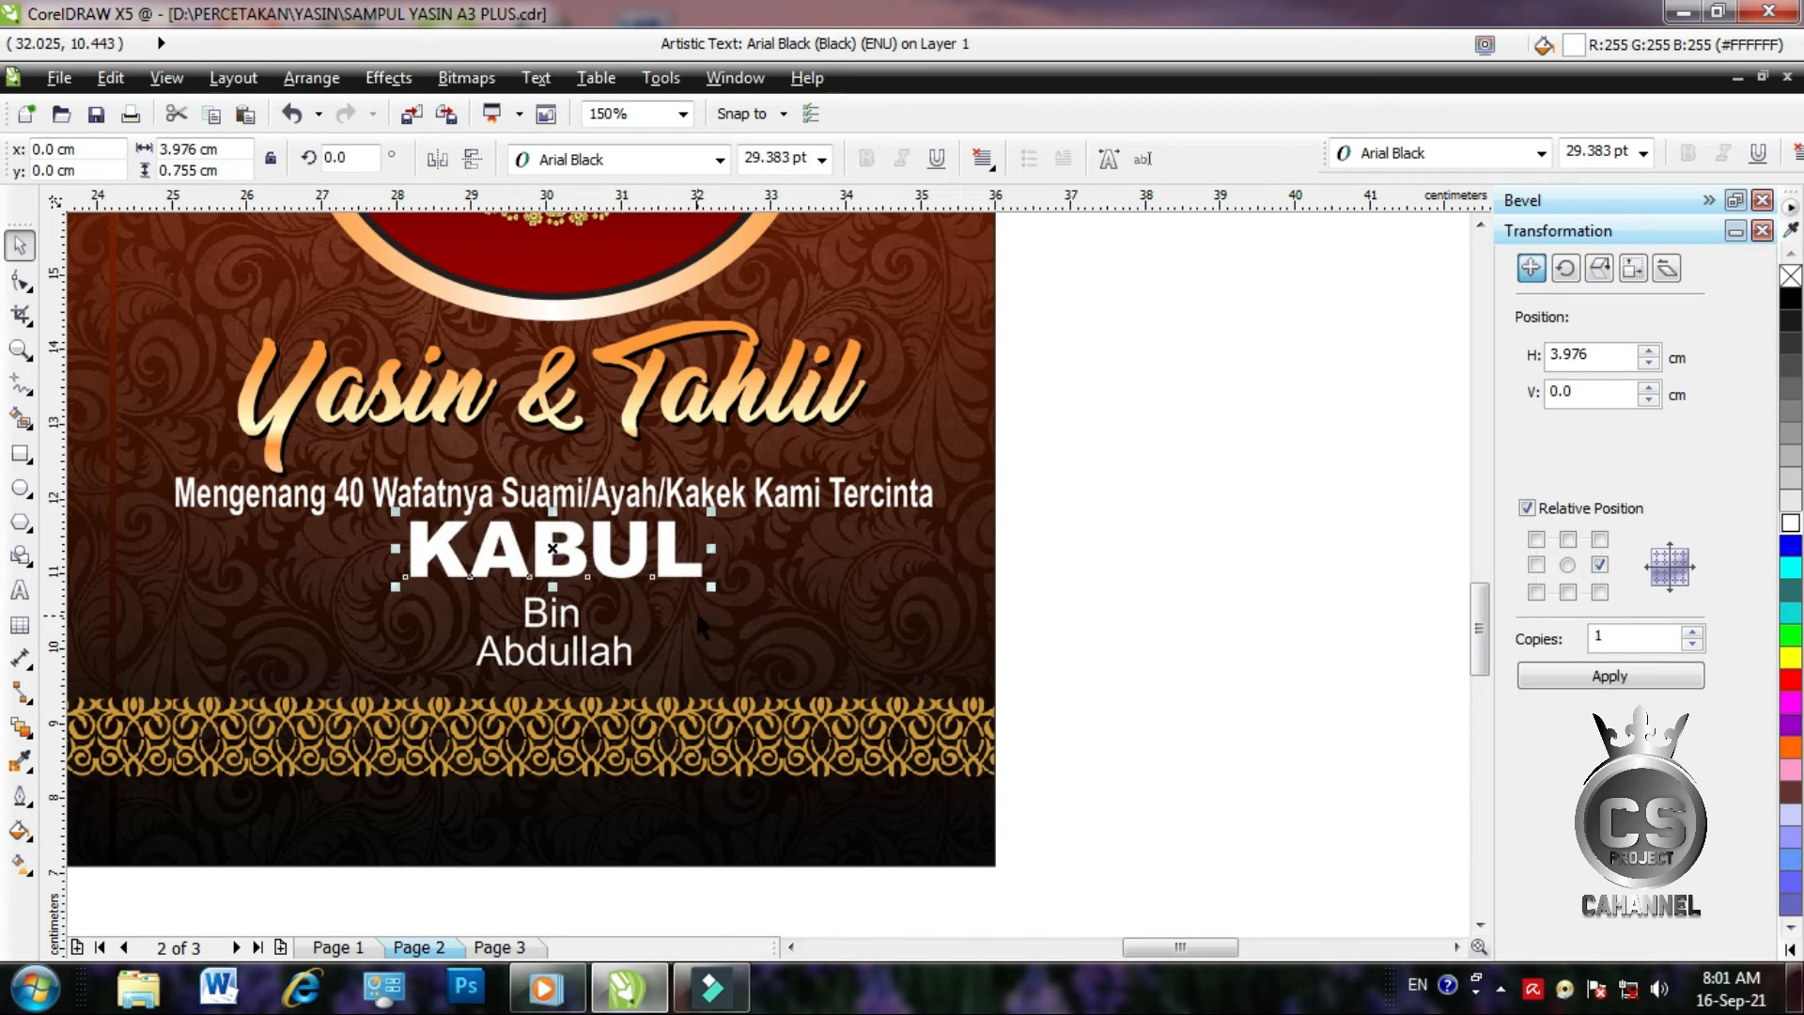
{"action": "left_click", "coordinate": [20, 864]}
{"action": "left_click_drag", "start_coordinate": [548, 571], "coordinate": [547, 529]}
{"action": "left_click", "coordinate": [548, 571]}
{"action": "left_click", "coordinate": [1791, 747]}
{"action": "left_click", "coordinate": [548, 529]}
{"action": "left_click", "coordinate": [1790, 658]}
{"action": "left_click", "coordinate": [1790, 949]}
{"action": "left_click", "coordinate": [1760, 251]}
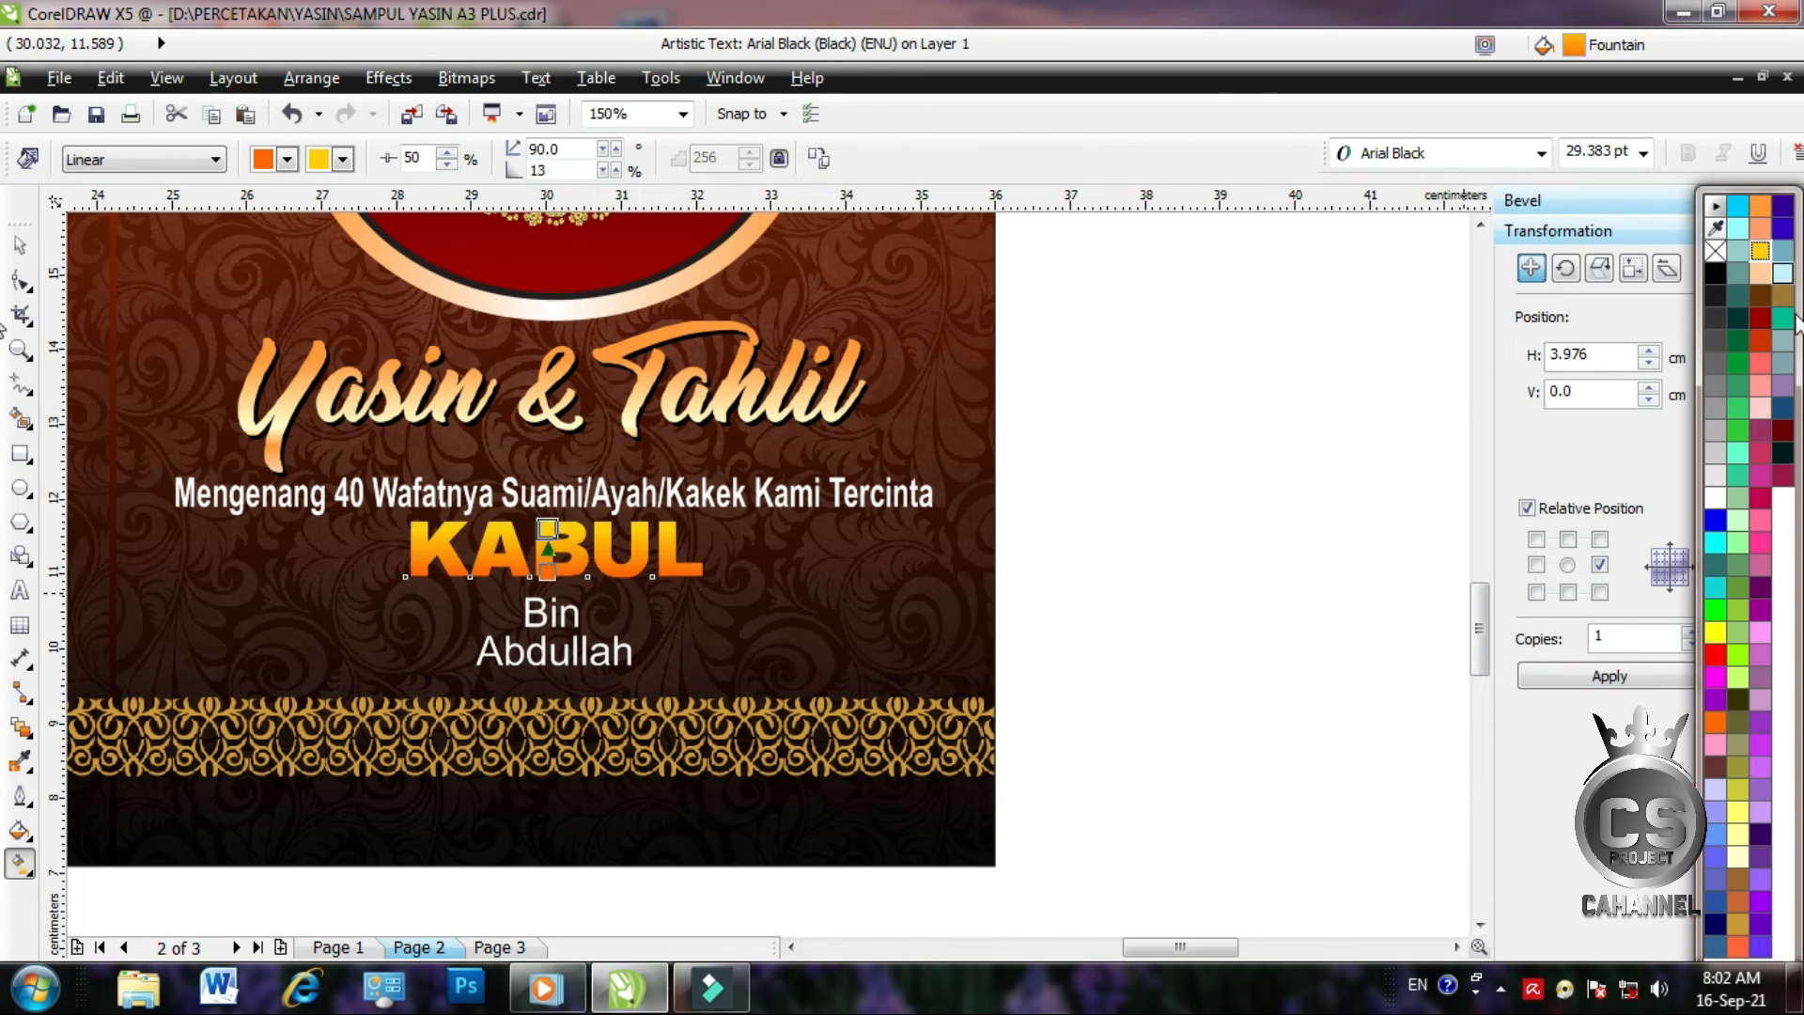
{"action": "left_click", "coordinate": [547, 571]}
{"action": "left_click", "coordinate": [1797, 746]}
Duplicate the name, fill the rear copy black, and offset it as a drop shadow
{"action": "left_click", "coordinate": [1789, 564]}
{"action": "left_click", "coordinate": [21, 245]}
{"action": "scroll", "coordinate": [516, 542], "scroll_direction": "up", "scroll_amount": 1}
{"action": "key", "text": "ctrl+d"}
{"action": "left_click", "coordinate": [568, 583]}
{"action": "left_click", "coordinate": [1790, 949]}
{"action": "left_click", "coordinate": [1716, 274]}
{"action": "left_click_drag", "start_coordinate": [496, 471], "coordinate": [418, 541]}
{"action": "scroll", "coordinate": [439, 615], "scroll_direction": "down", "scroll_amount": 1}
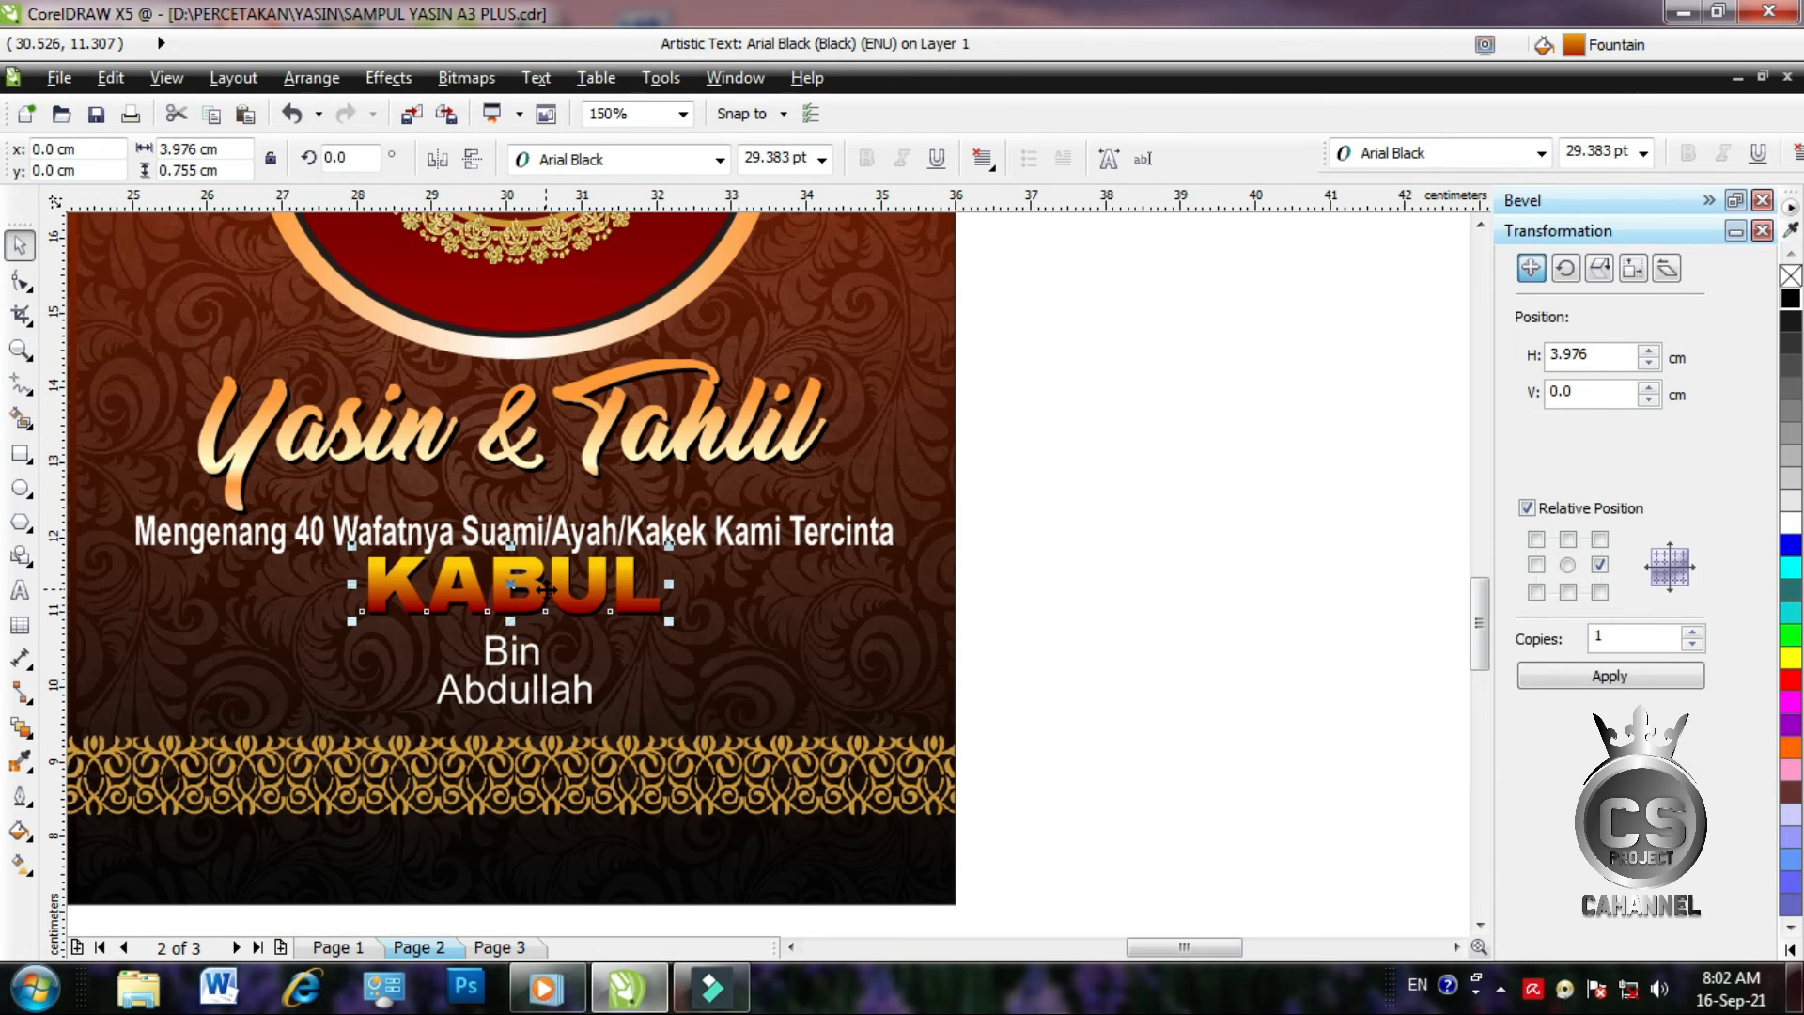
{"action": "left_click", "coordinate": [1042, 620]}
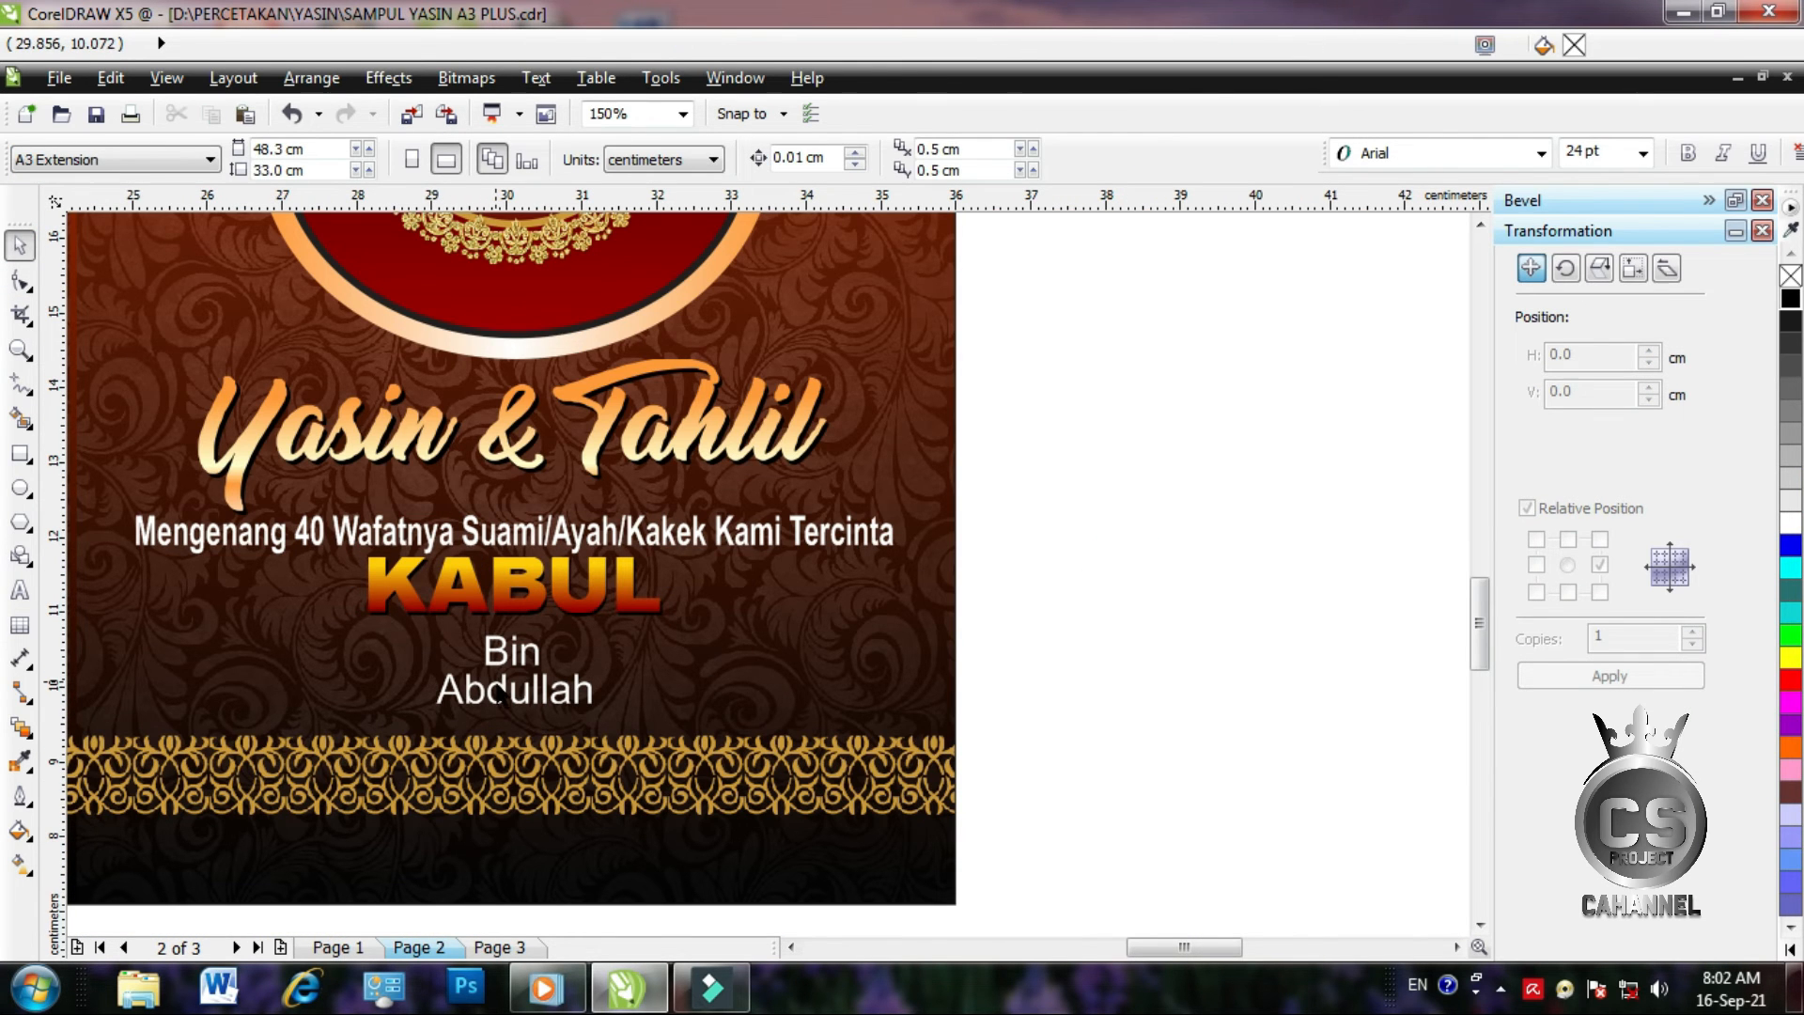
Zoom into the back cover and add the 'Assalamu'alaikum' prayer paragraph in a text frame
{"action": "scroll", "coordinate": [889, 602], "scroll_direction": "down", "scroll_amount": 1}
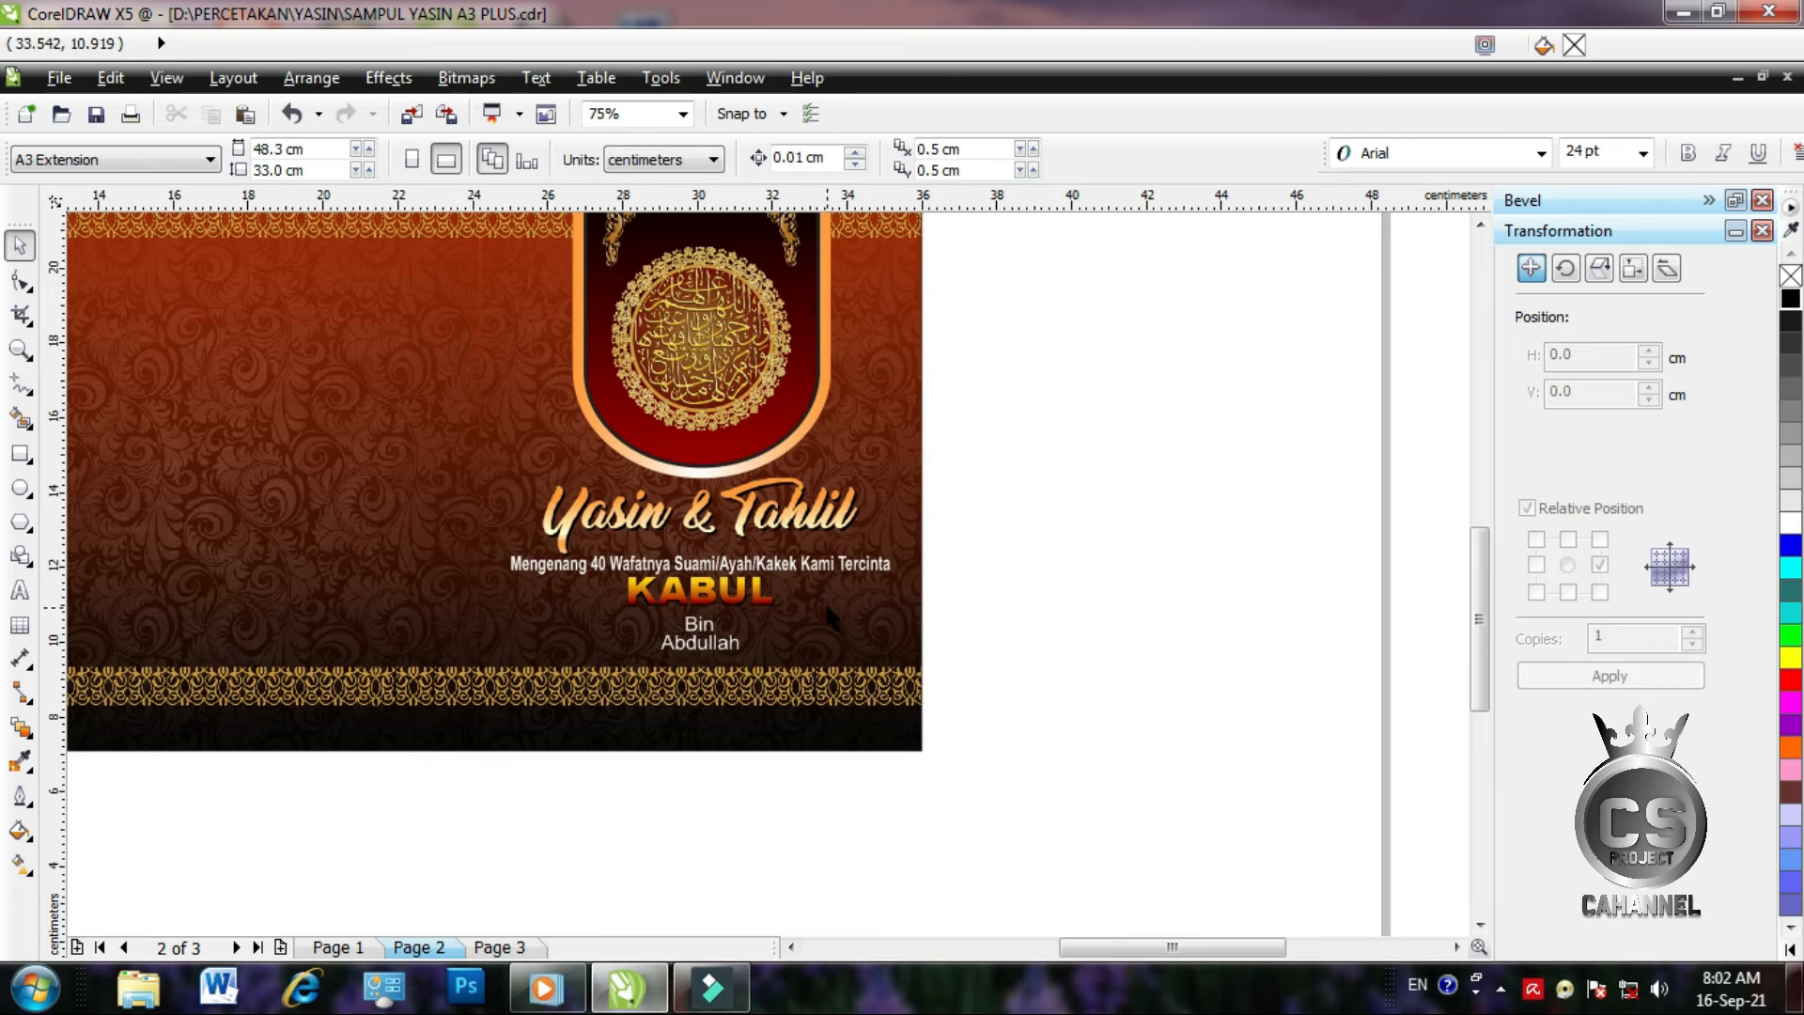
{"action": "scroll", "coordinate": [838, 597], "scroll_direction": "down", "scroll_amount": 1}
{"action": "scroll", "coordinate": [516, 505], "scroll_direction": "up", "scroll_amount": 1}
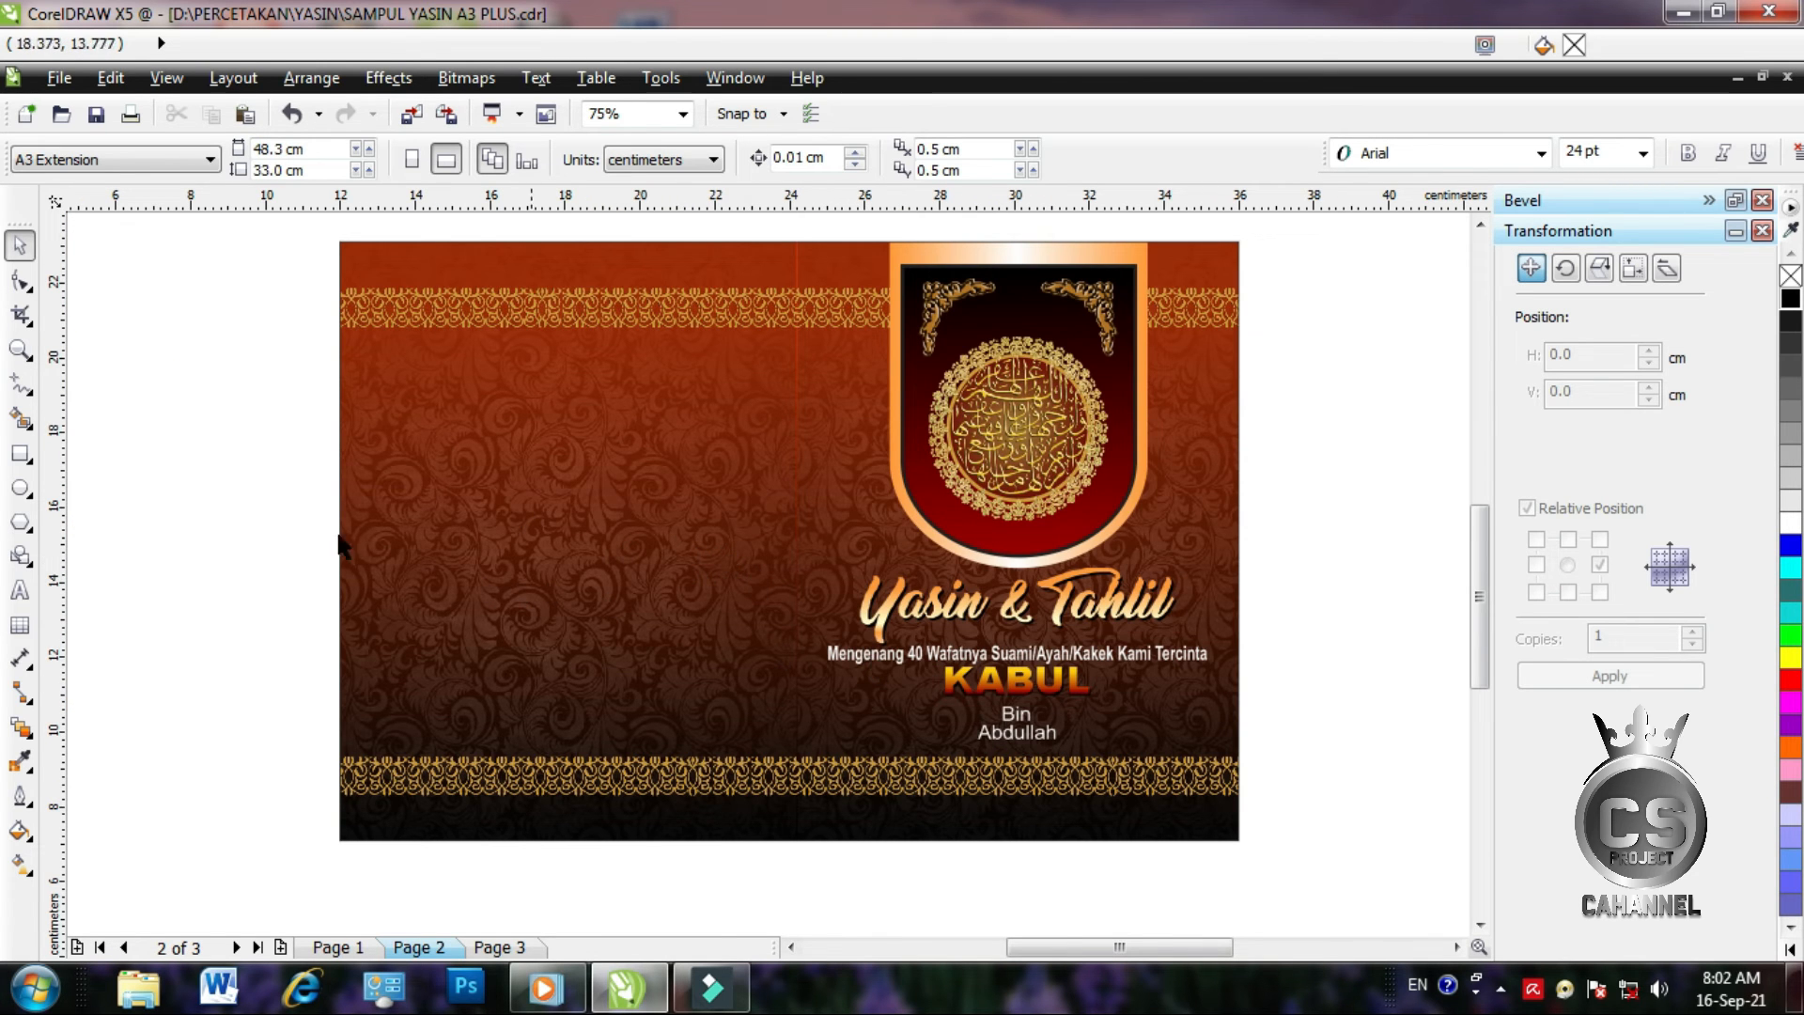
{"action": "left_click", "coordinate": [20, 592]}
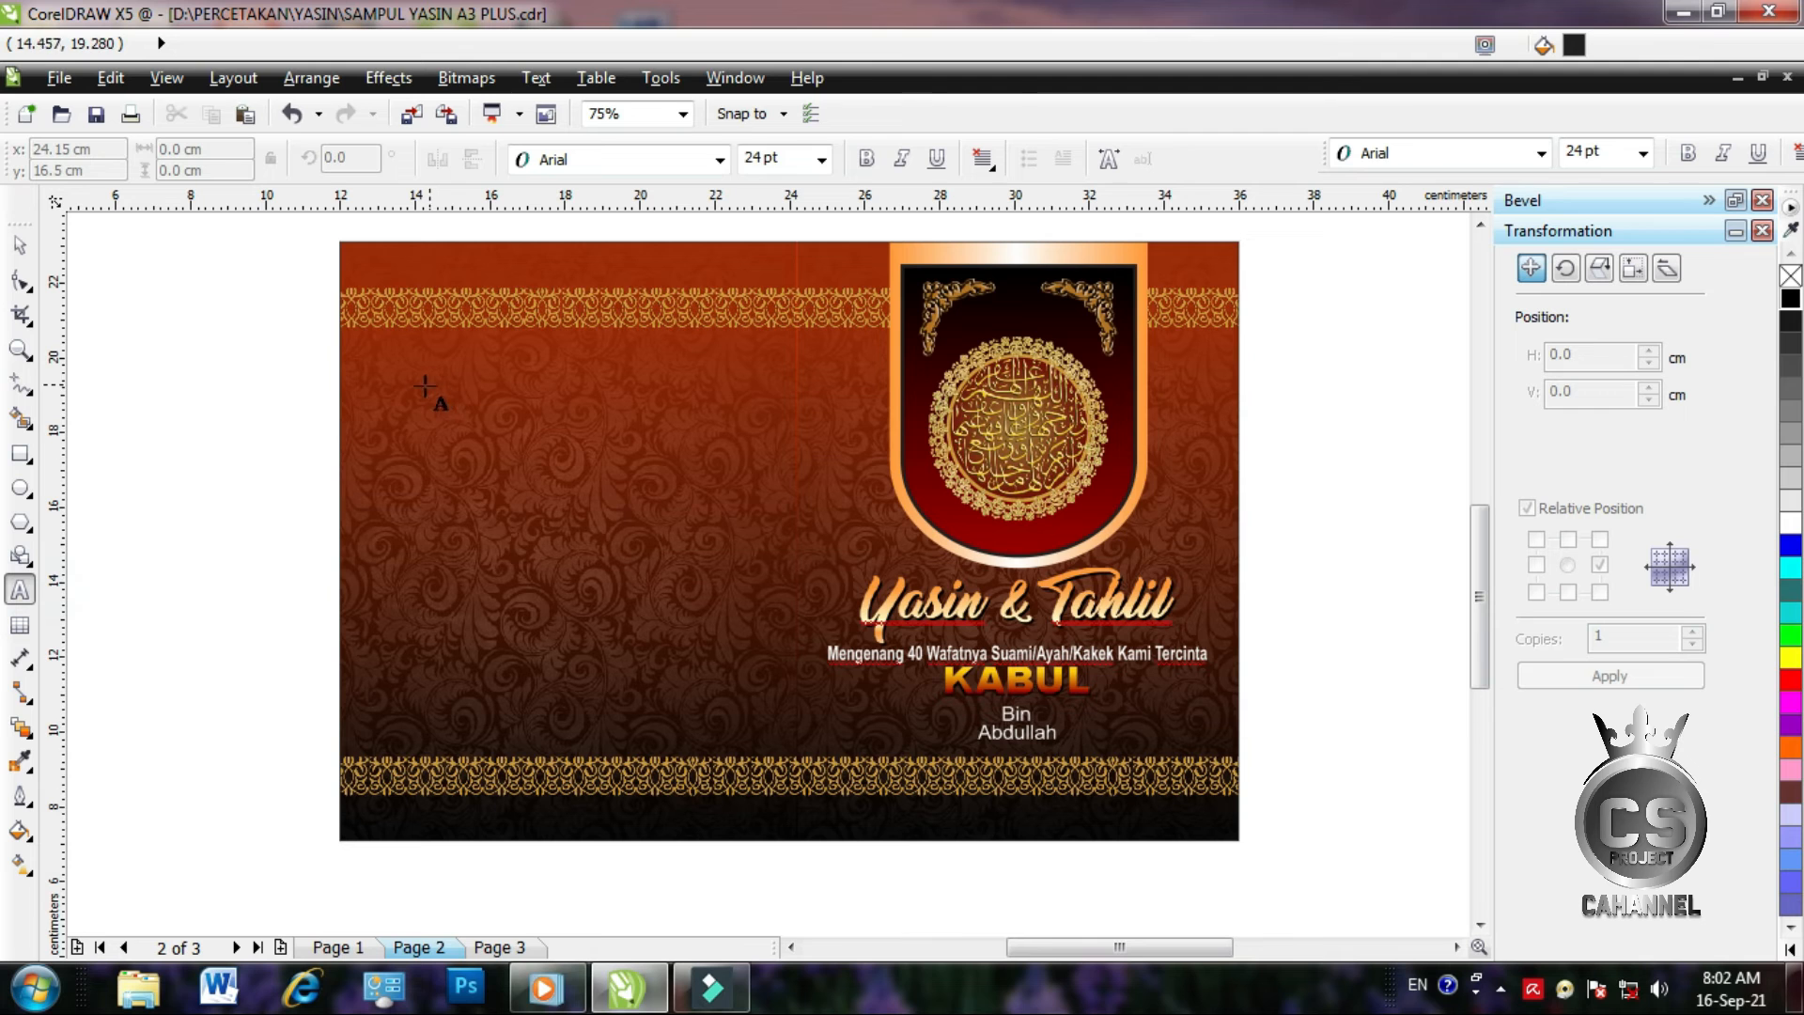
{"action": "left_click", "coordinate": [20, 348]}
{"action": "left_click_drag", "start_coordinate": [374, 338], "coordinate": [742, 746]}
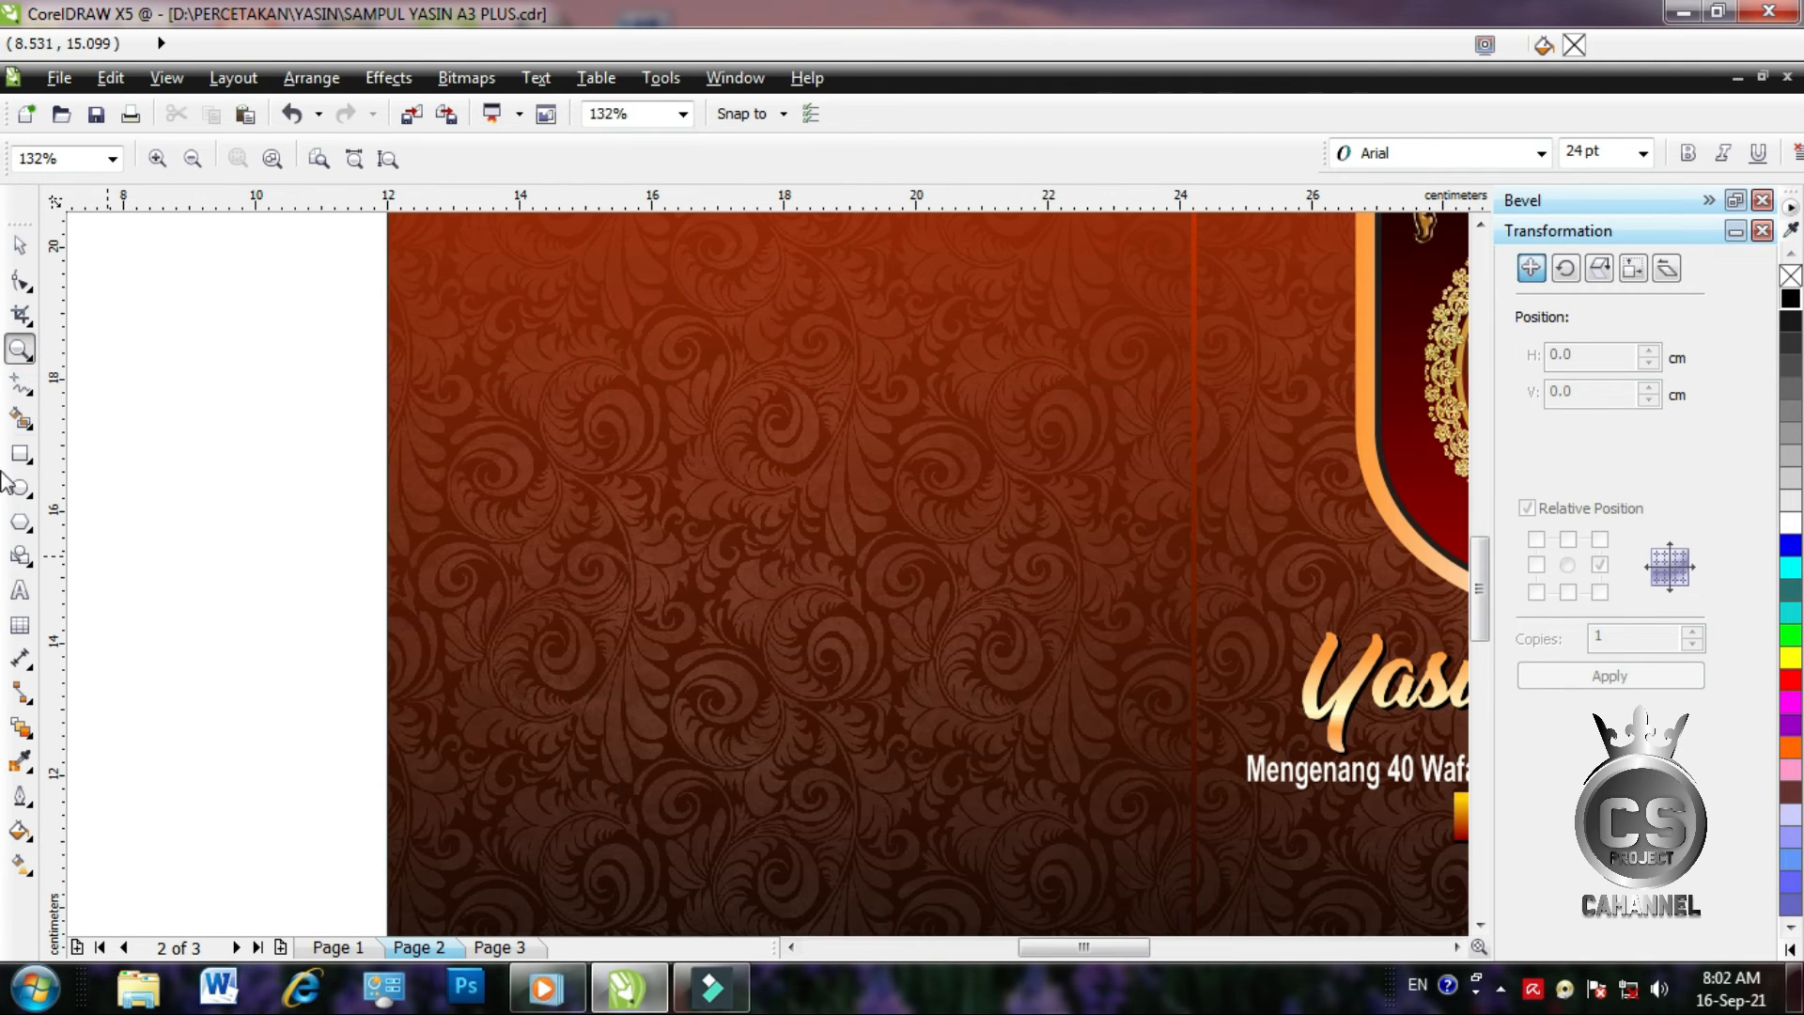
{"action": "left_click", "coordinate": [20, 590]}
{"action": "left_click_drag", "start_coordinate": [491, 284], "coordinate": [1139, 855]}
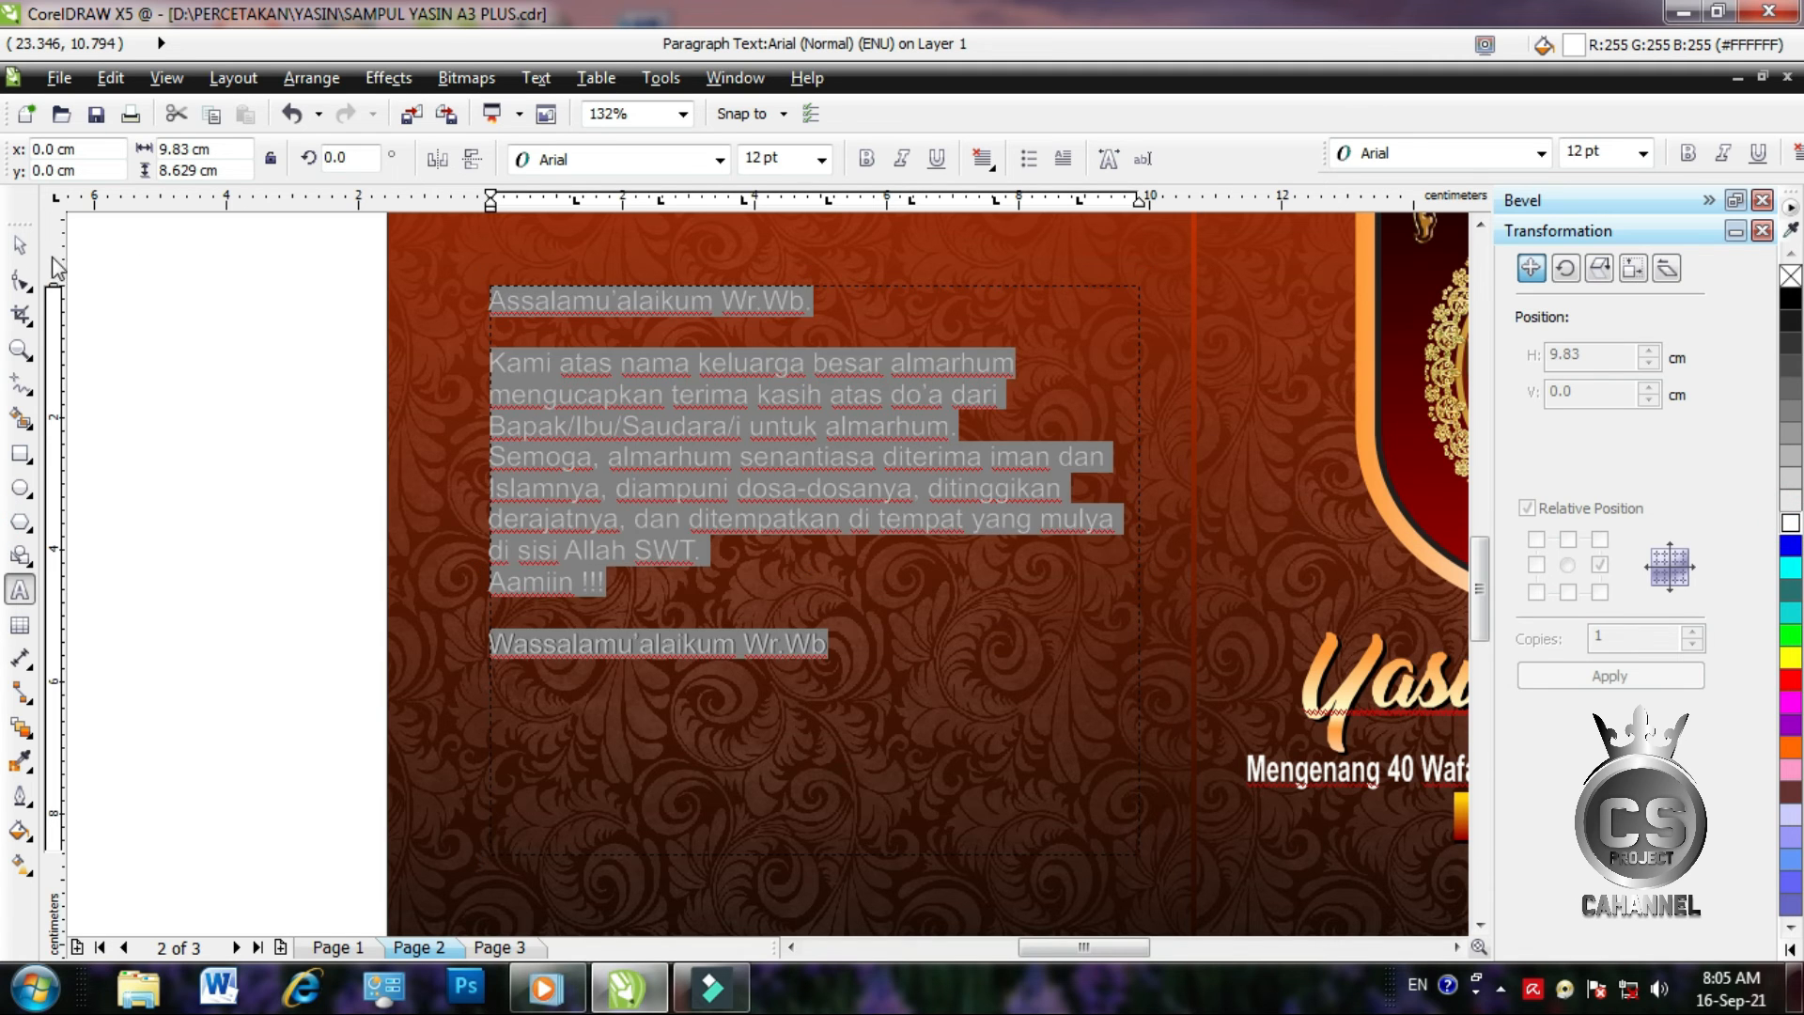
Centre-align the prayer paragraph
{"action": "left_click", "coordinate": [20, 245]}
{"action": "left_click", "coordinate": [983, 158]}
{"action": "left_click", "coordinate": [994, 242]}
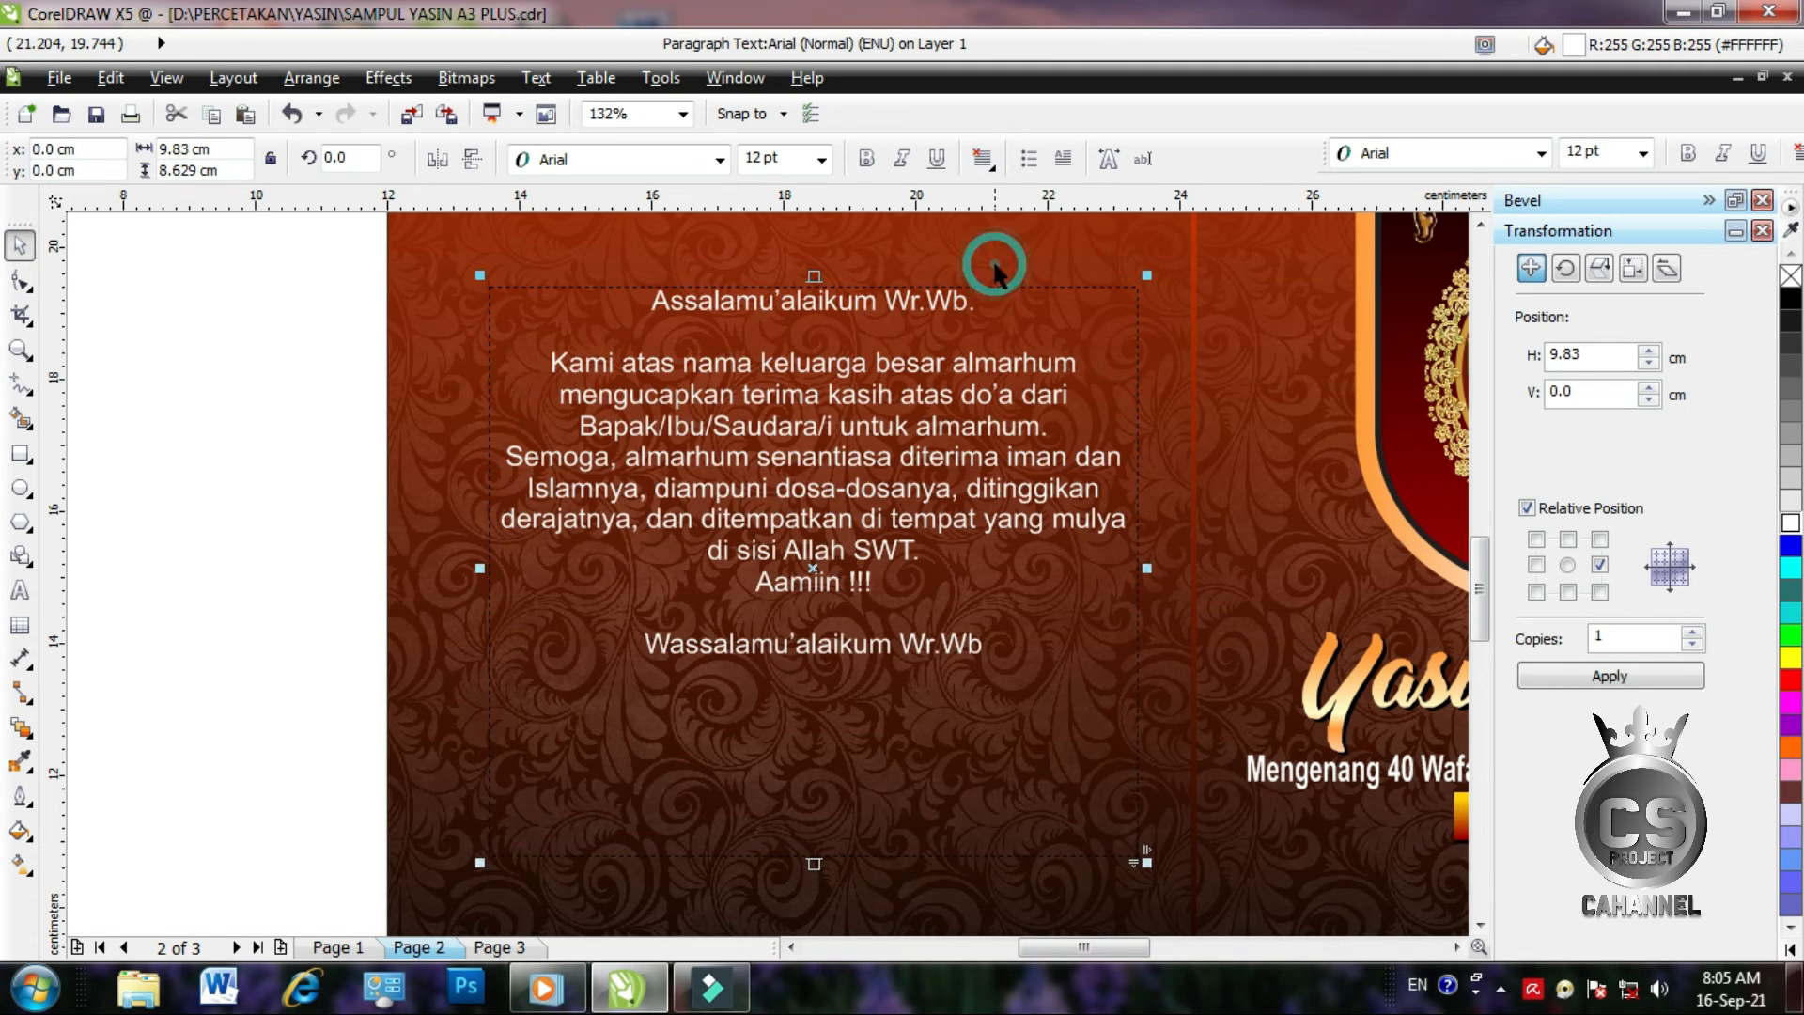
{"action": "left_click", "coordinate": [187, 483]}
{"action": "scroll", "coordinate": [362, 517], "scroll_direction": "down", "scroll_amount": 2}
{"action": "scroll", "coordinate": [341, 526], "scroll_direction": "up", "scroll_amount": 2}
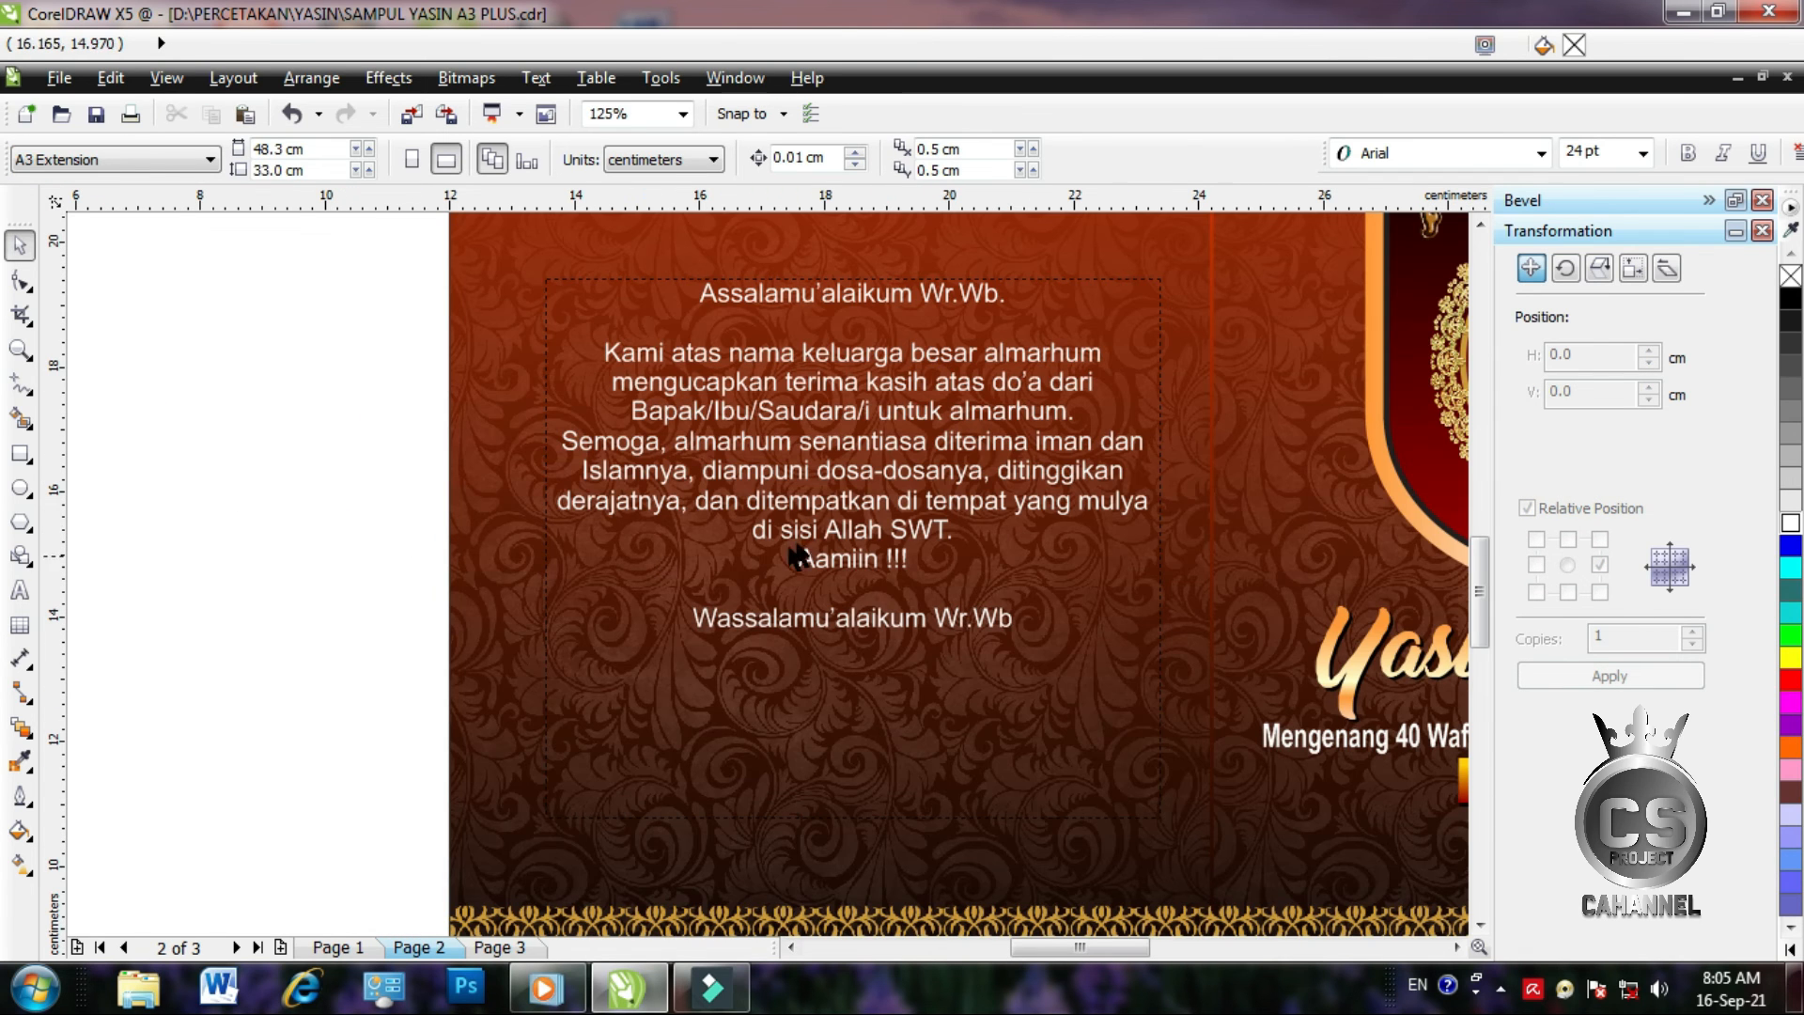
Shorten the prayer frame, set the text to 10 pt, and narrow the frame from the left
{"action": "left_click", "coordinate": [824, 527]}
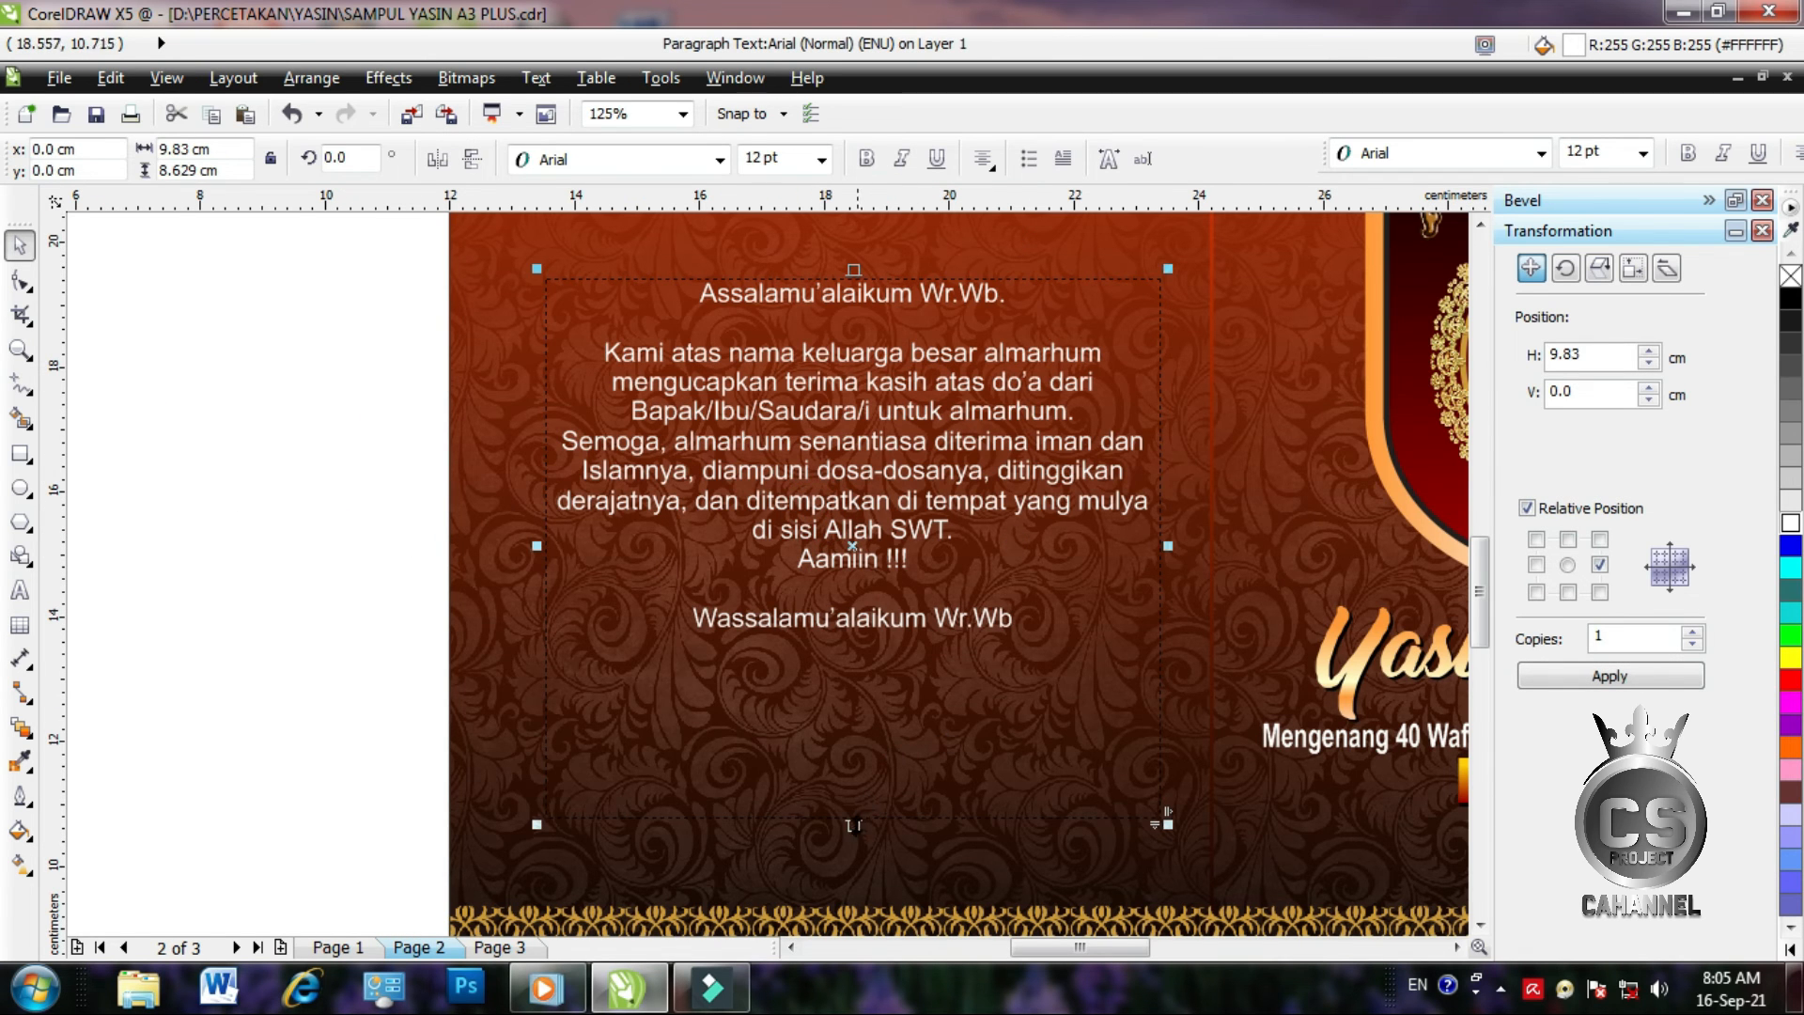
{"action": "left_click_drag", "start_coordinate": [849, 825], "coordinate": [828, 657]}
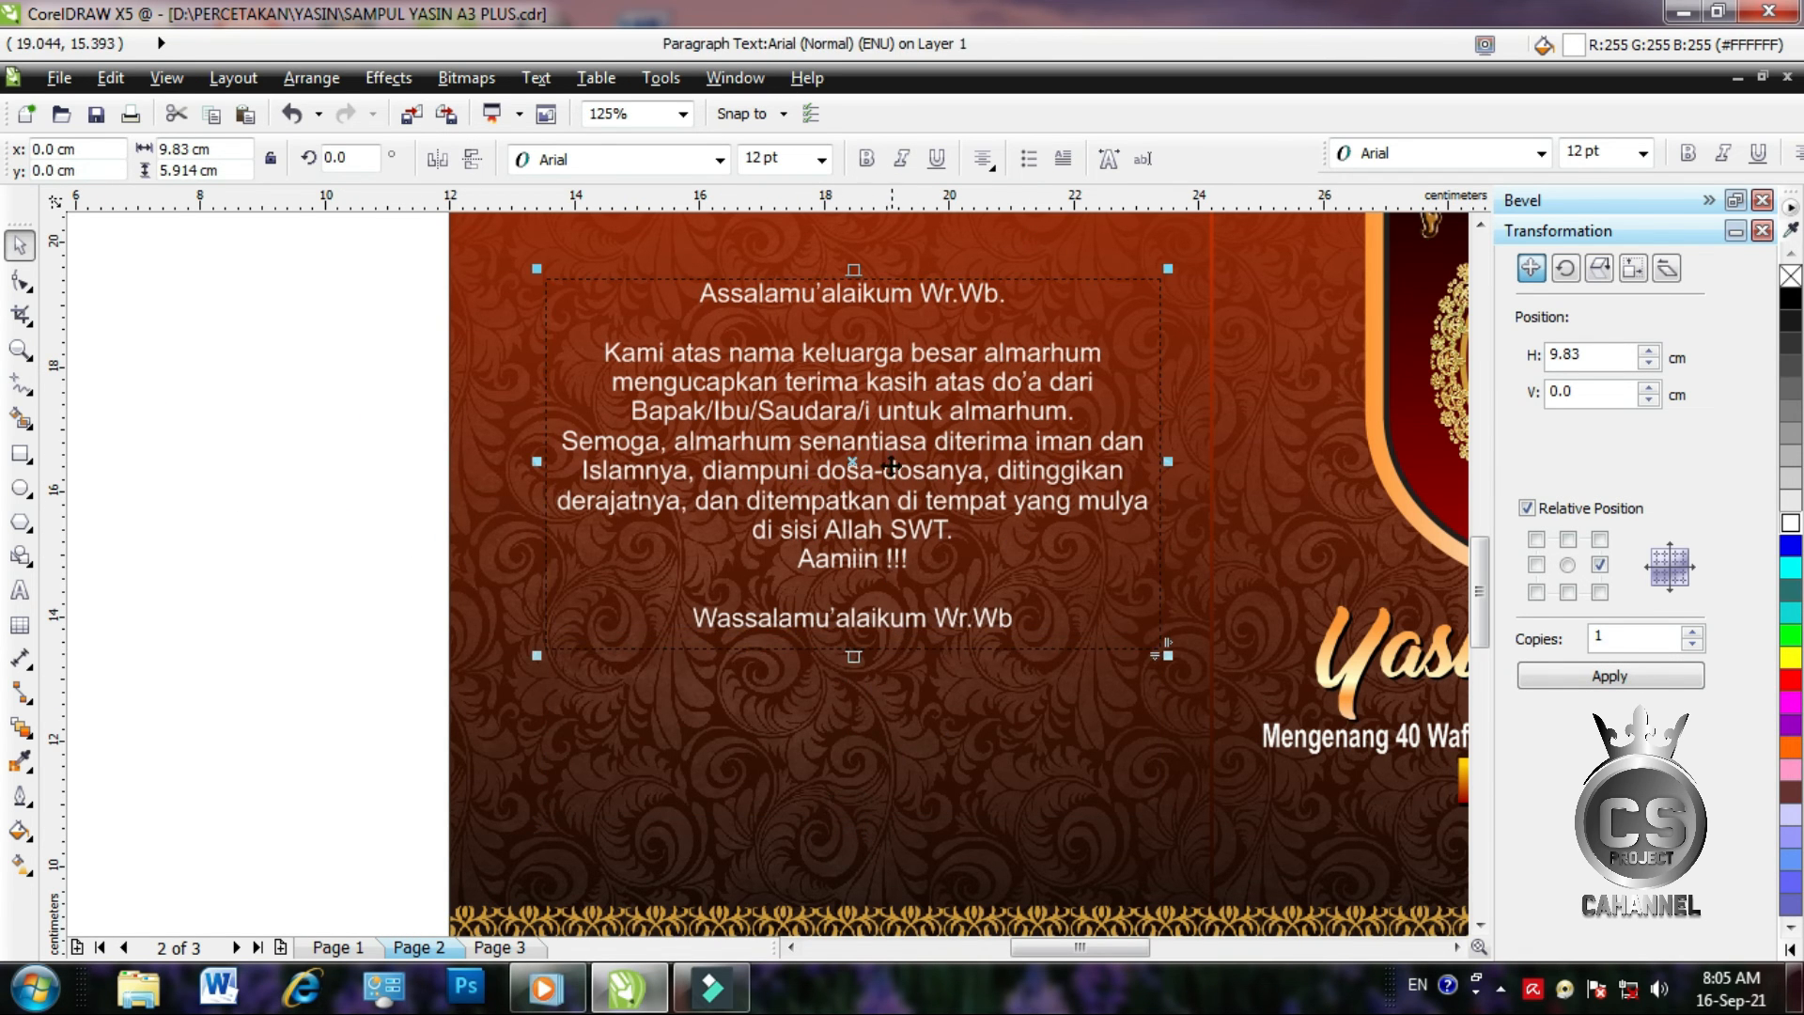
{"action": "left_click", "coordinate": [821, 159]}
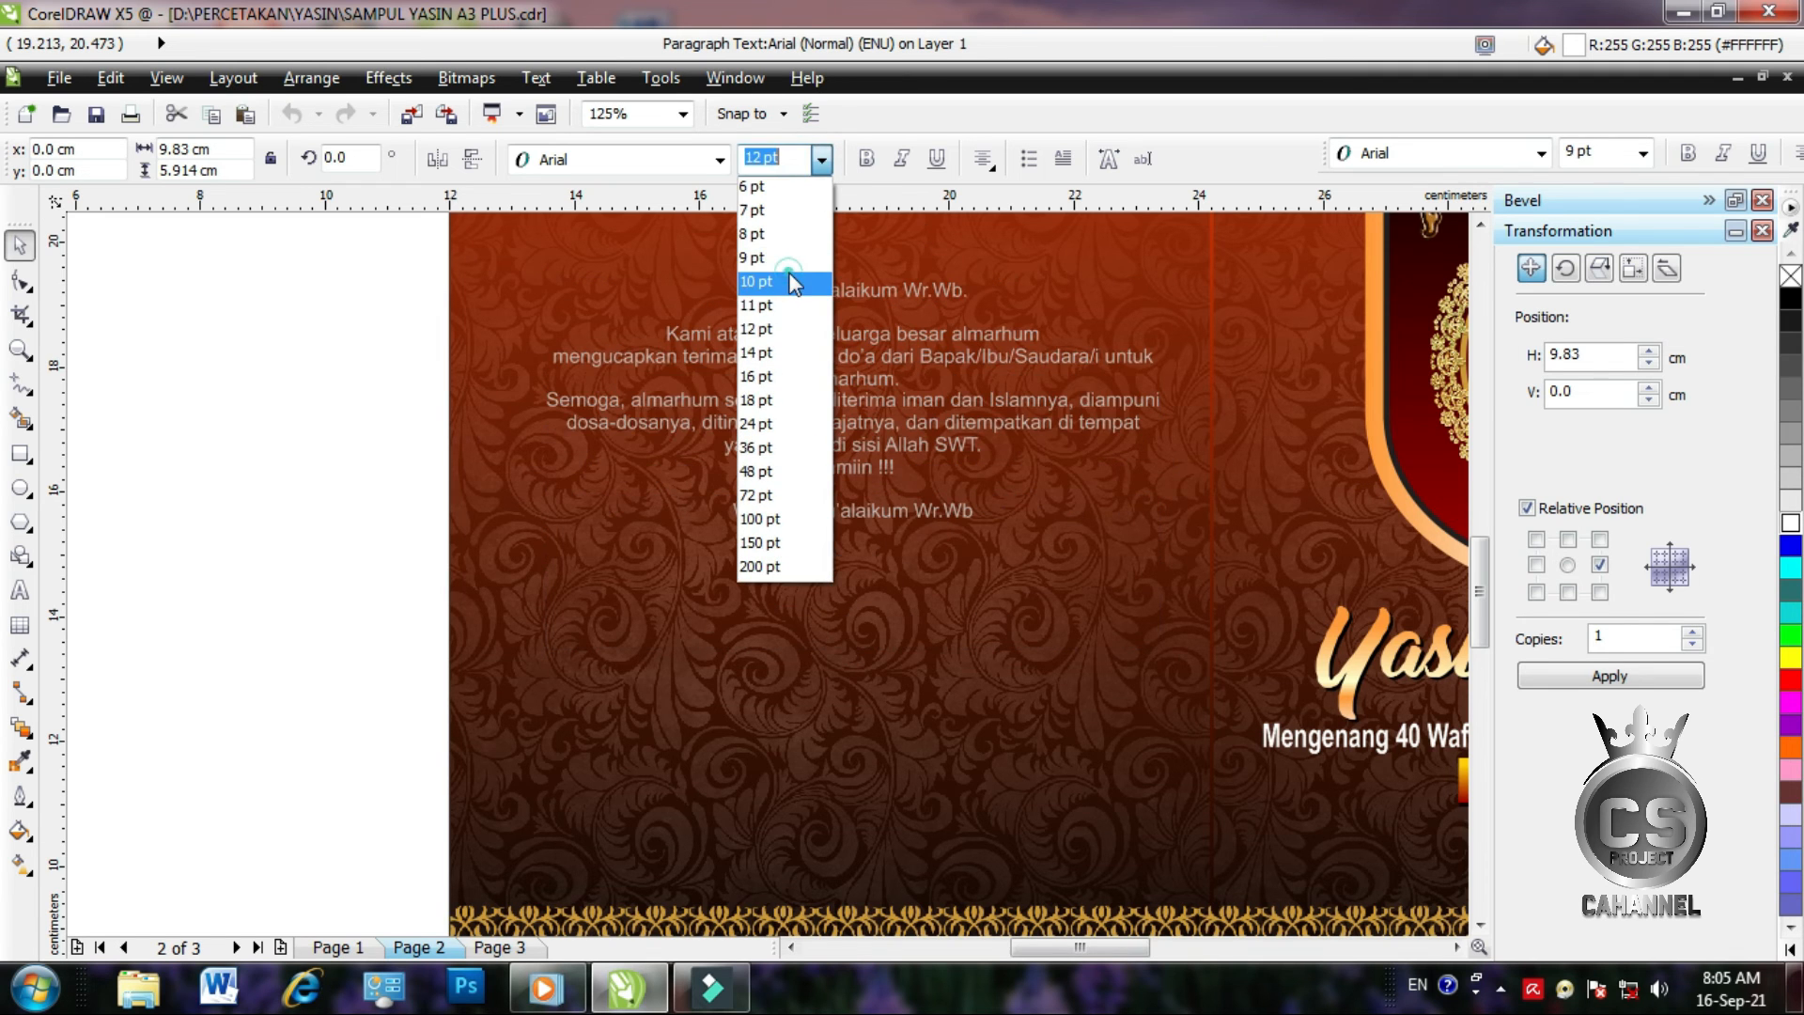
{"action": "left_click", "coordinate": [793, 271]}
{"action": "scroll", "coordinate": [825, 407], "scroll_direction": "down", "scroll_amount": 1}
{"action": "left_click_drag", "start_coordinate": [844, 436], "coordinate": [864, 463]}
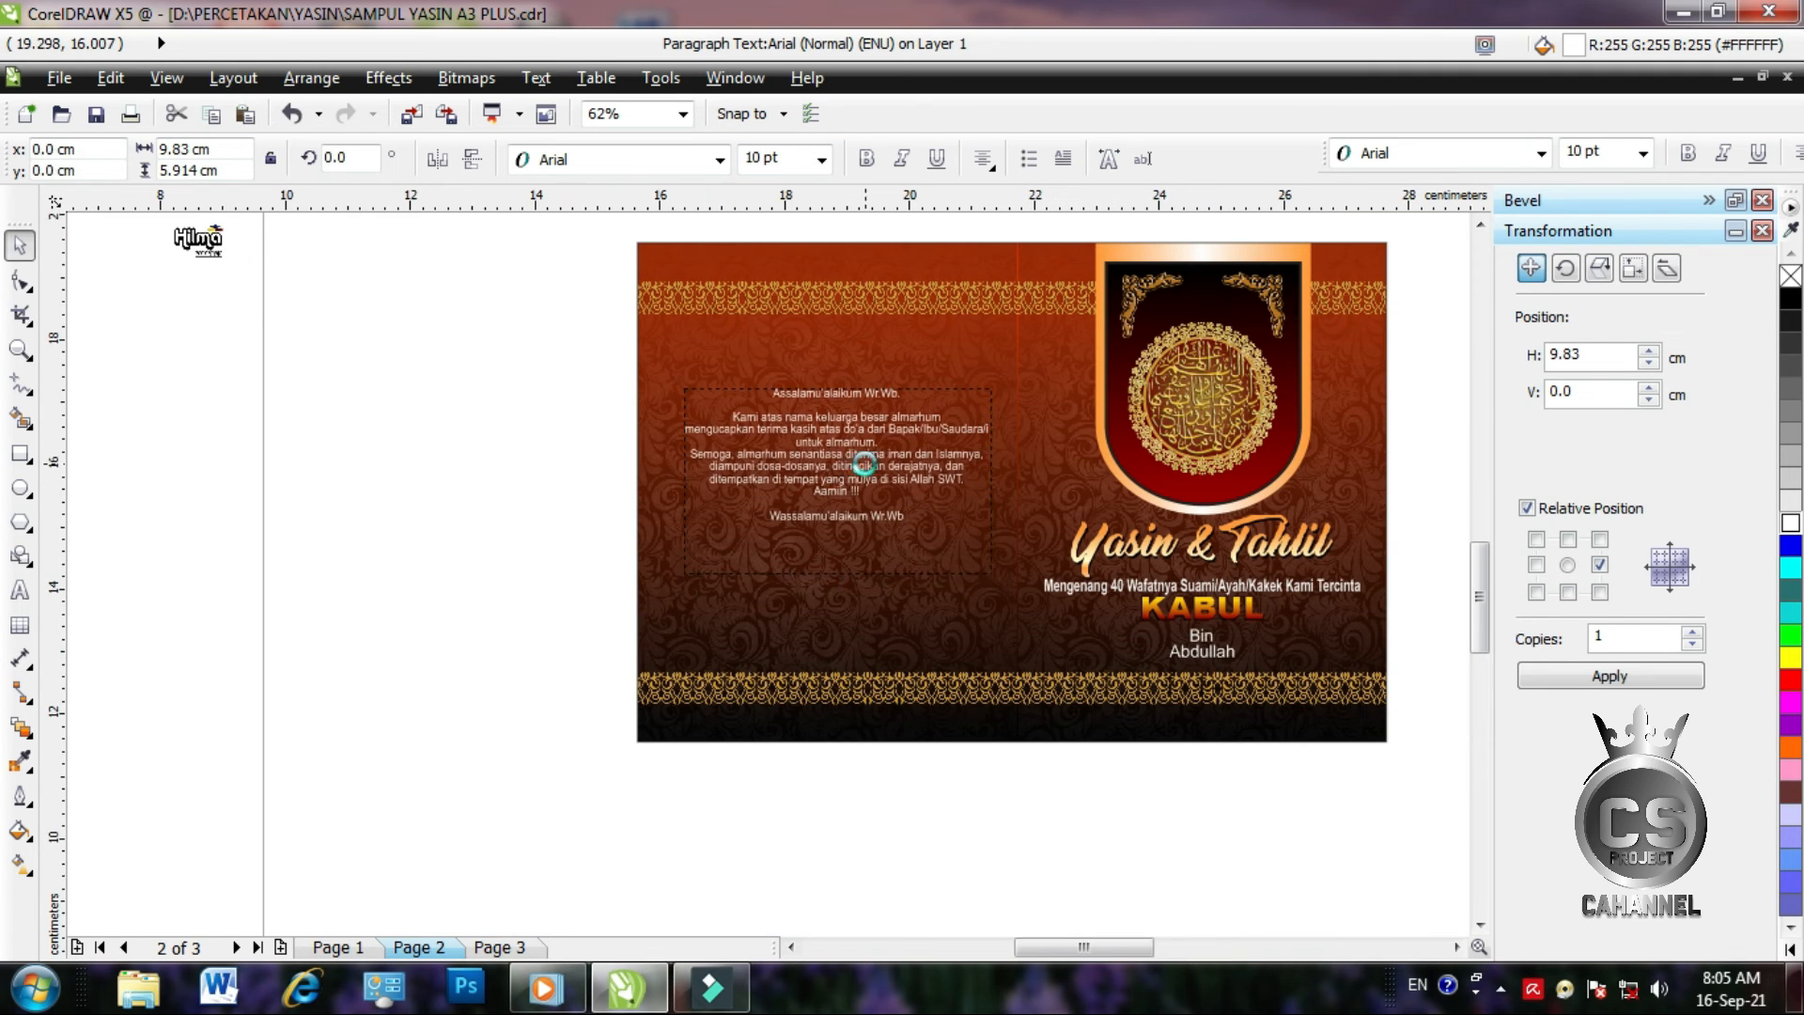
{"action": "scroll", "coordinate": [864, 462], "scroll_direction": "up", "scroll_amount": 1}
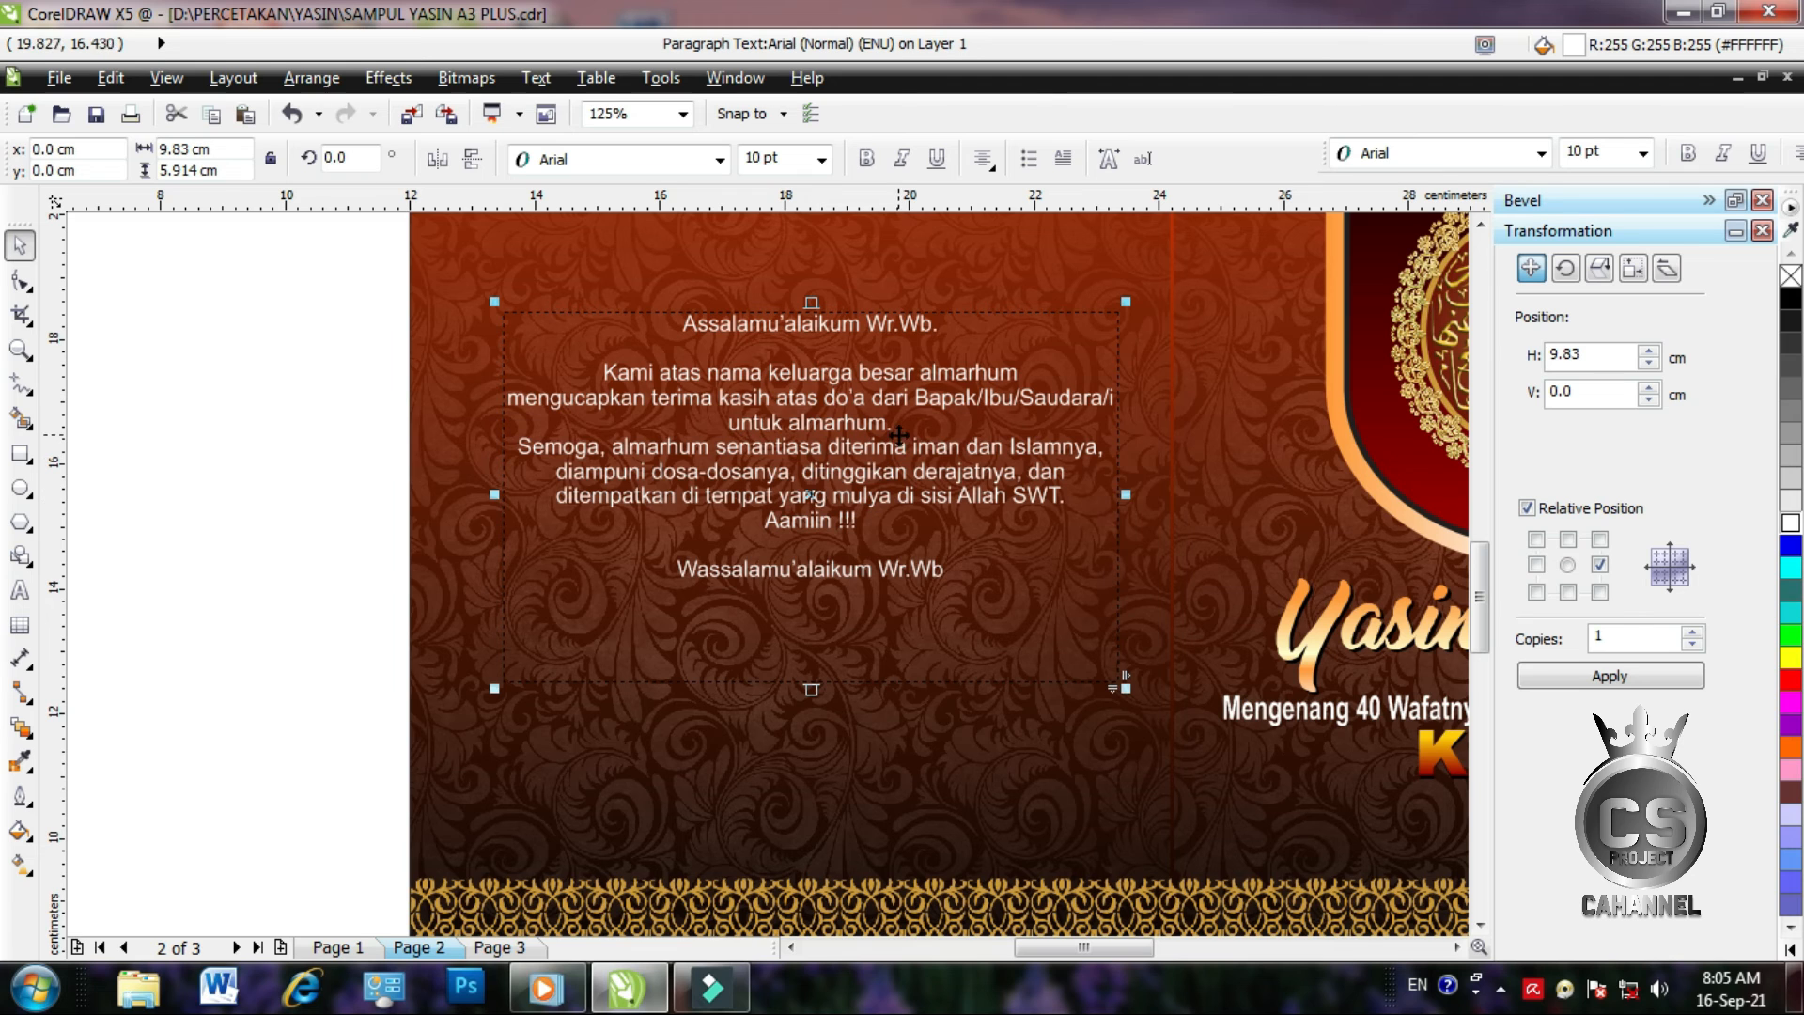
{"action": "left_click_drag", "start_coordinate": [491, 494], "coordinate": [552, 507]}
{"action": "scroll", "coordinate": [552, 507], "scroll_direction": "down", "scroll_amount": 1}
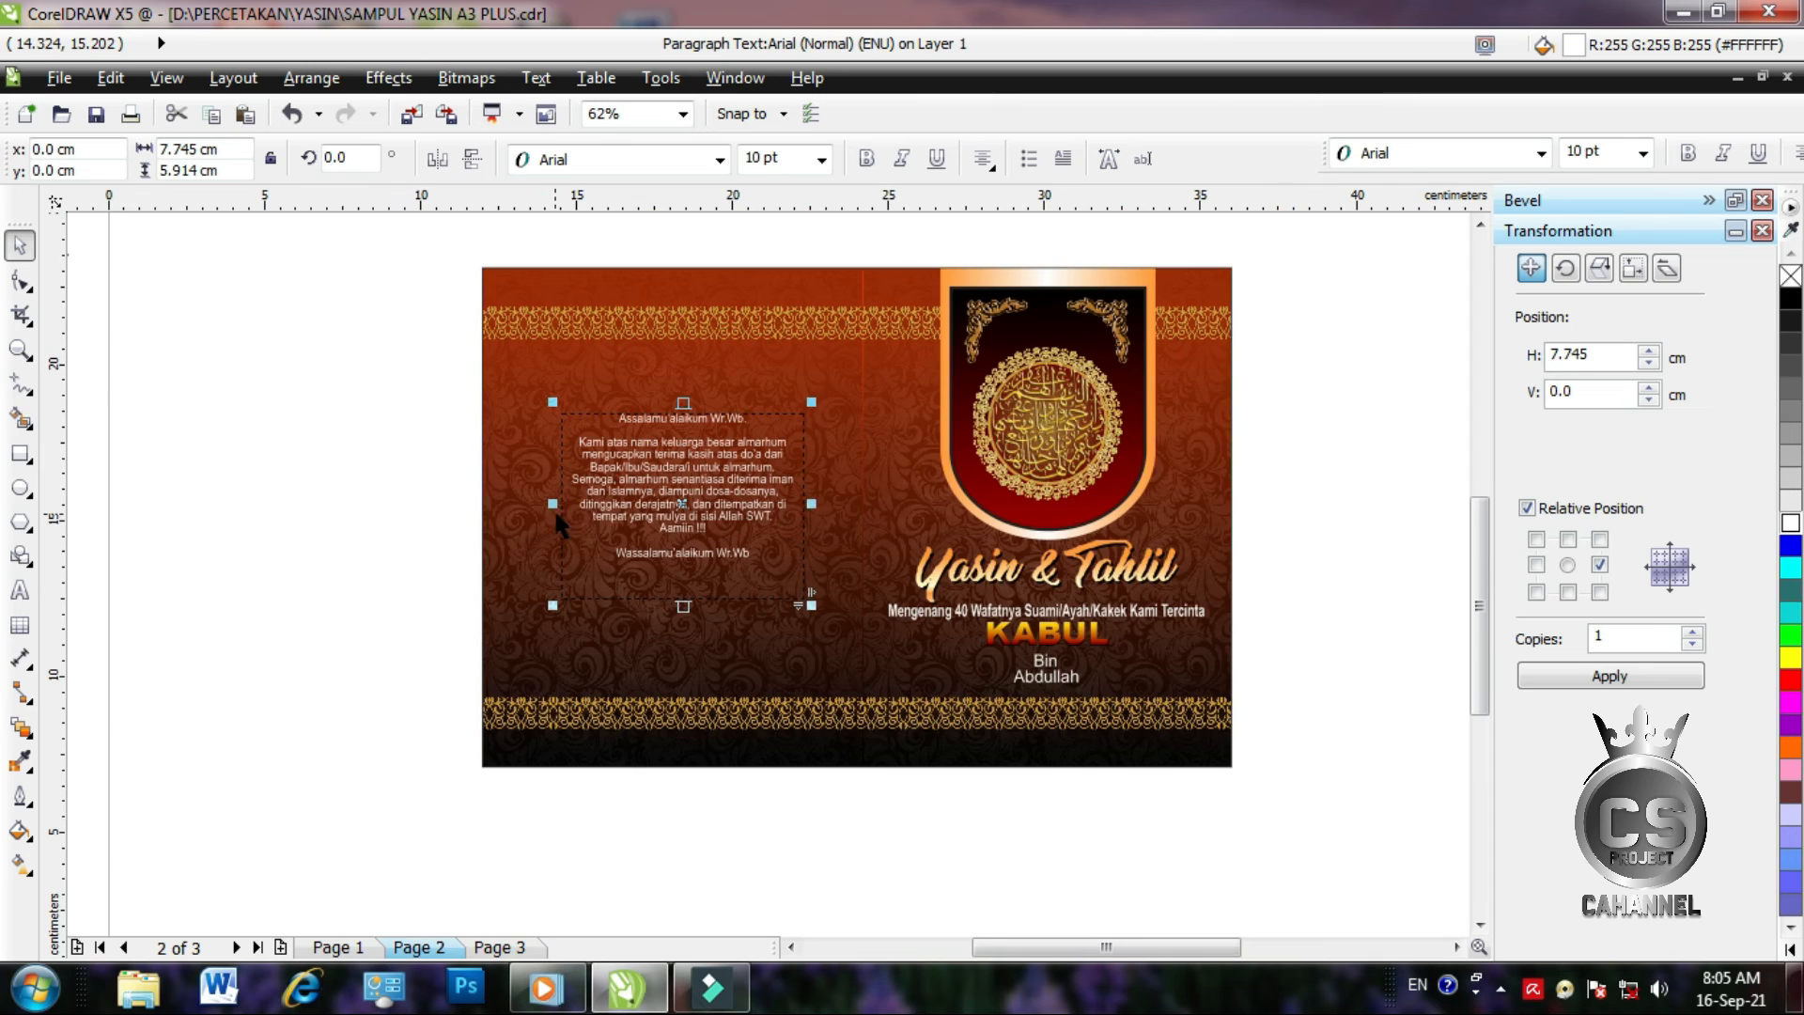
{"action": "left_click", "coordinate": [419, 483]}
{"action": "scroll", "coordinate": [419, 483], "scroll_direction": "down", "scroll_amount": 2}
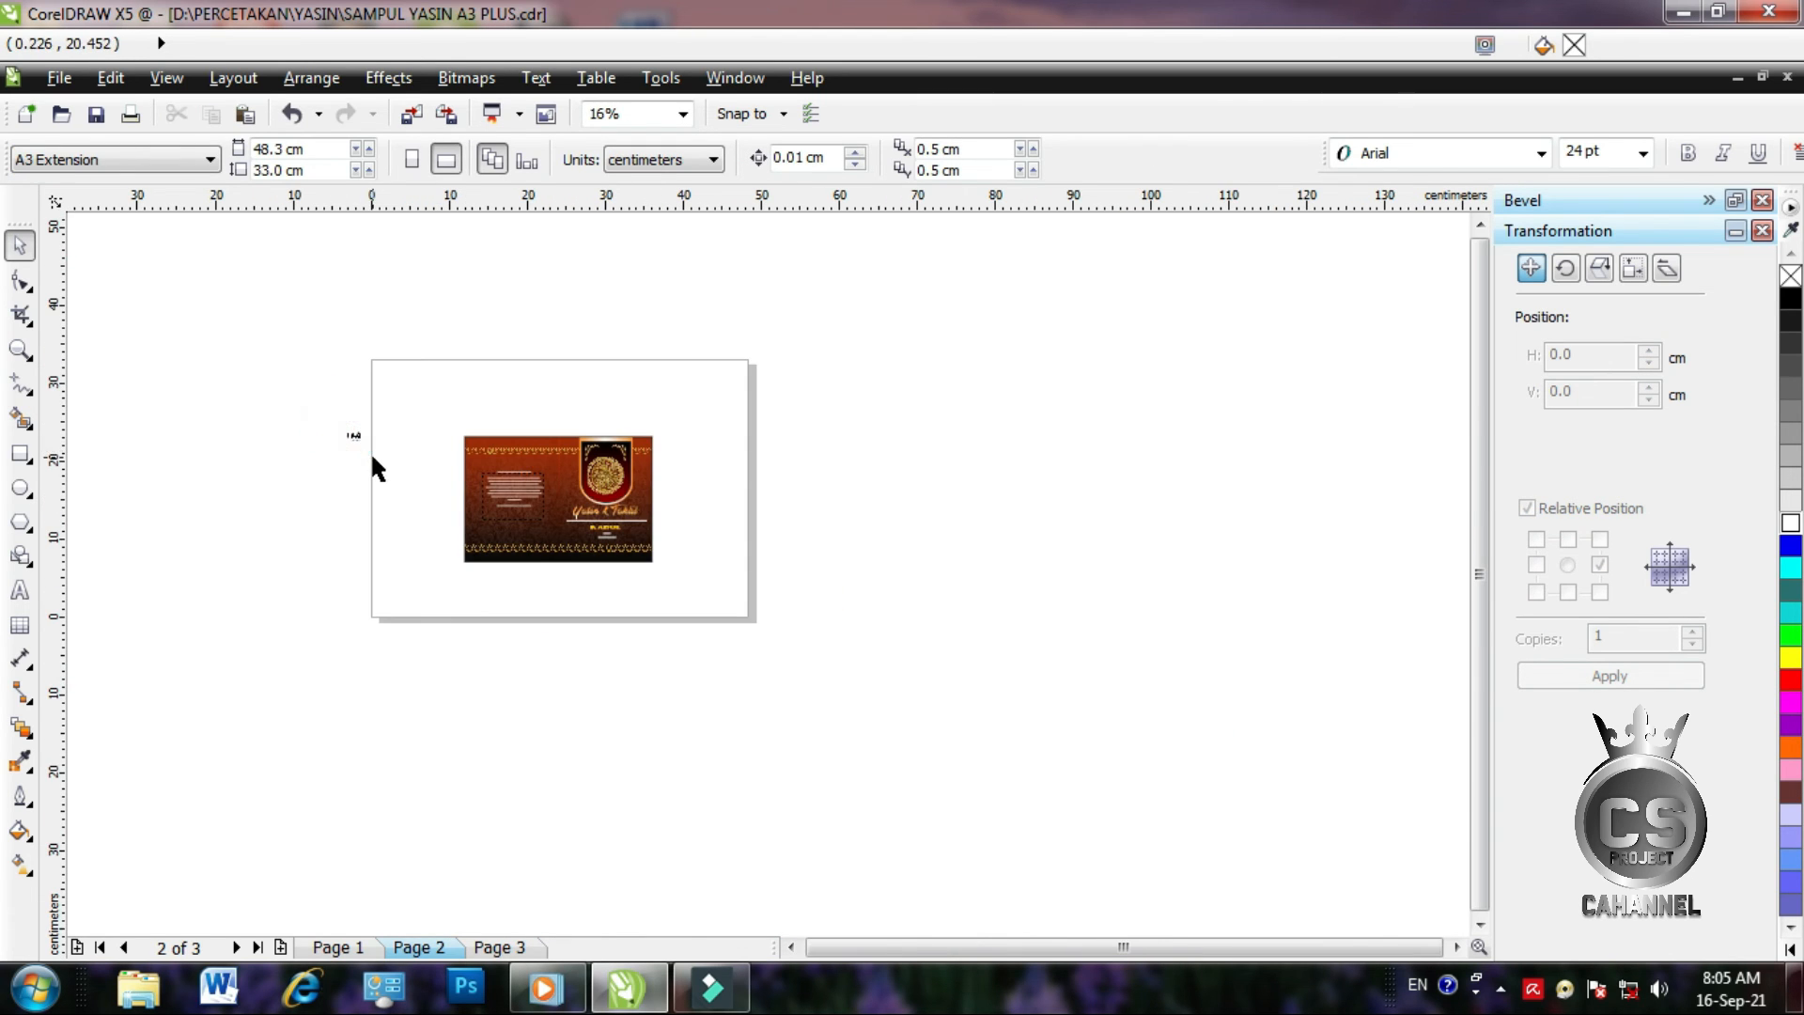
Move the Hilma printer logo onto the lower back cover and bring it to the front
{"action": "scroll", "coordinate": [338, 455], "scroll_direction": "up", "scroll_amount": 2}
{"action": "left_click_drag", "start_coordinate": [330, 360], "coordinate": [964, 748]}
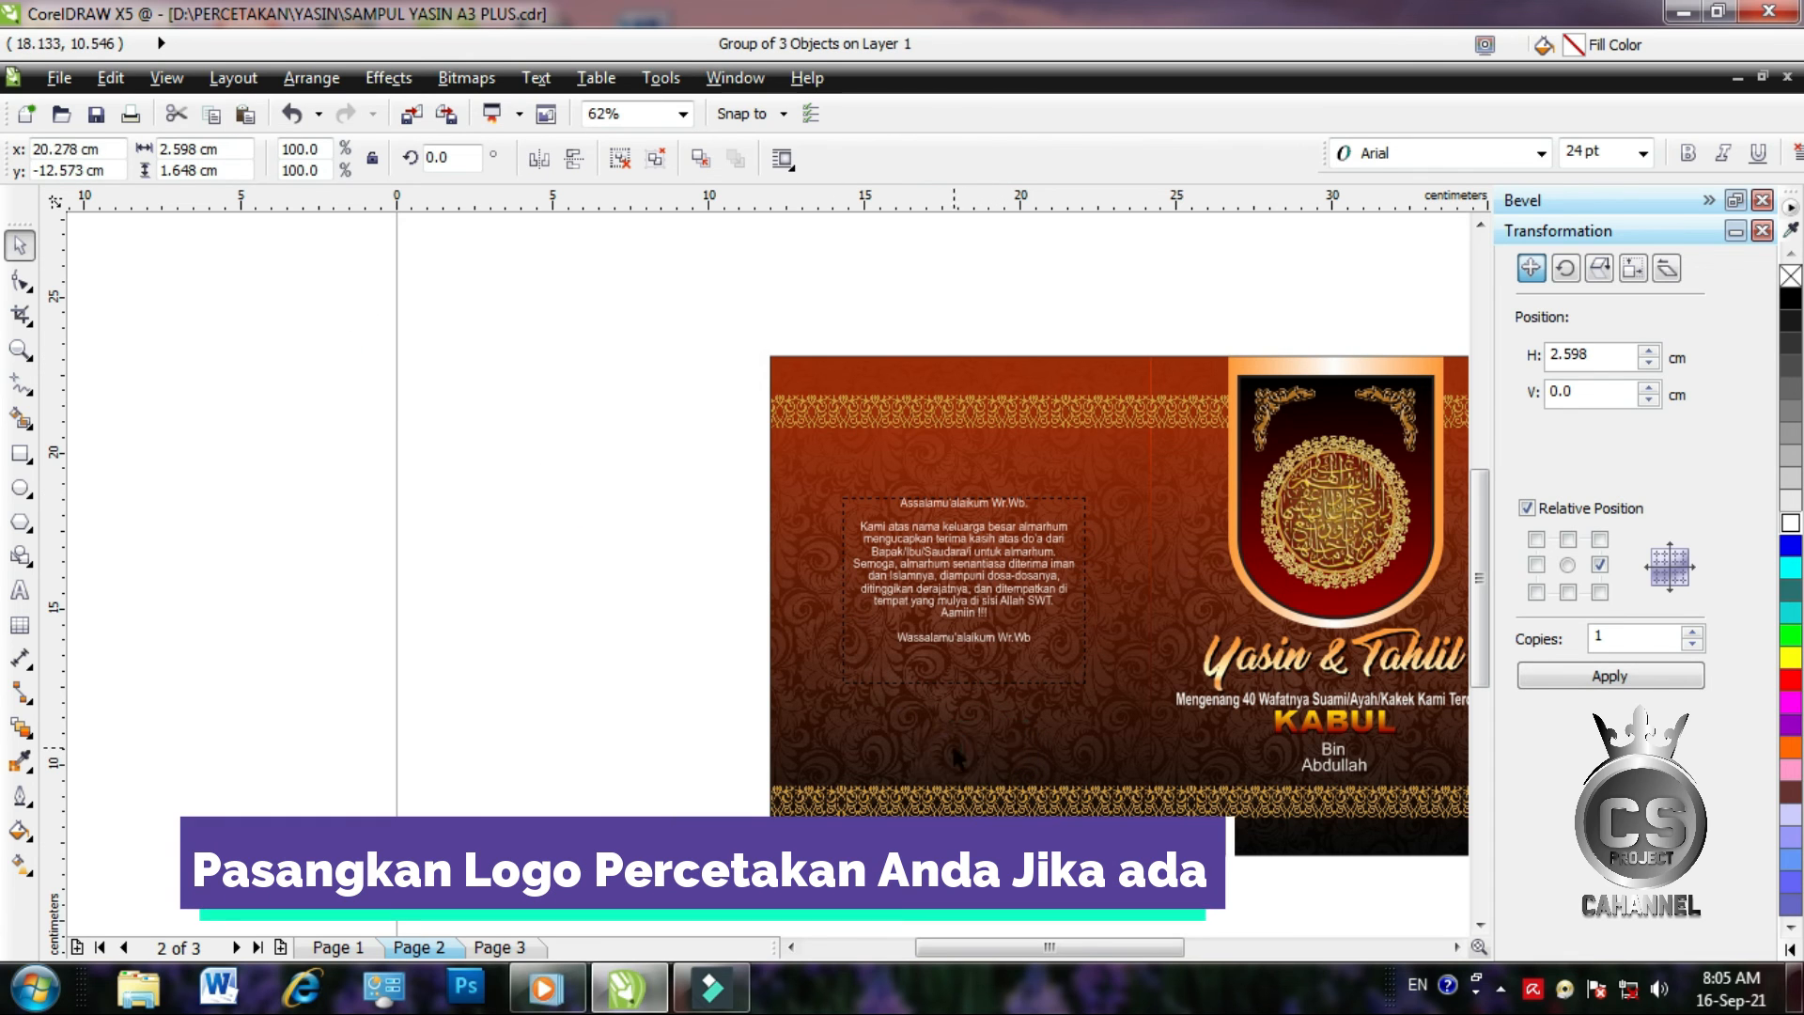
{"action": "key", "text": "shift+Page_Up"}
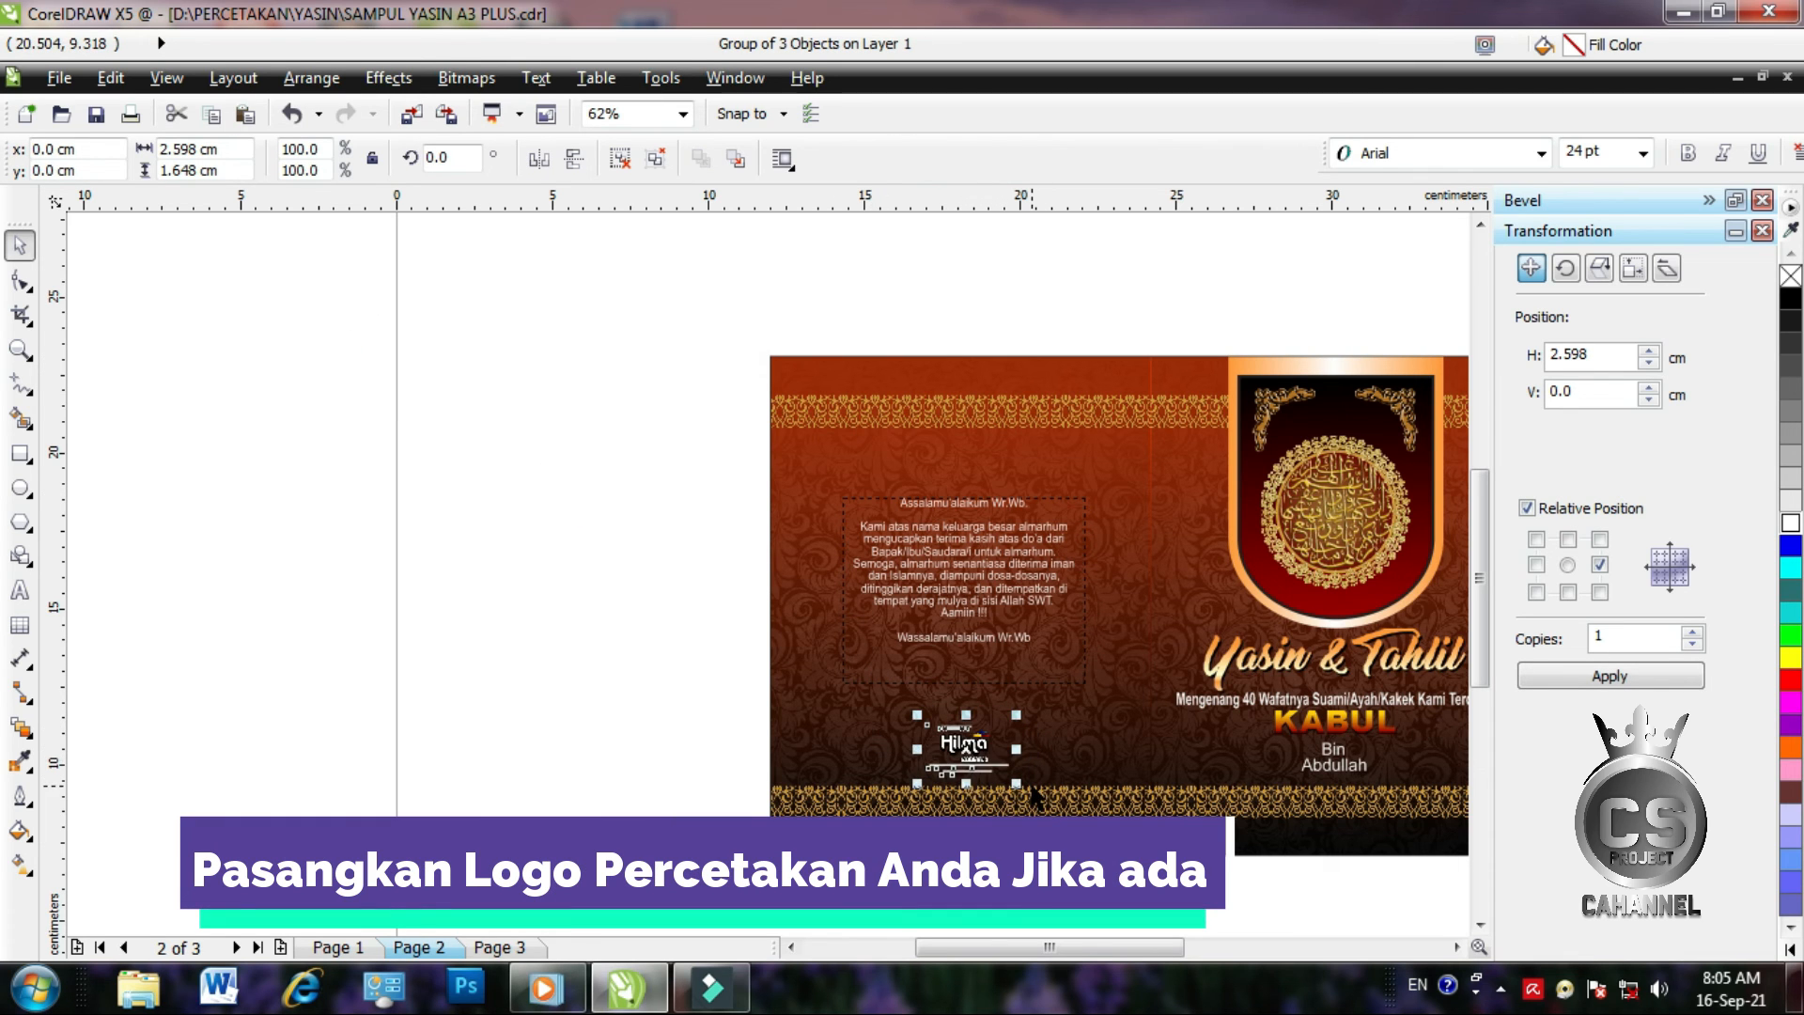
{"action": "scroll", "coordinate": [695, 777], "scroll_direction": "down", "scroll_amount": 1}
{"action": "scroll", "coordinate": [957, 774], "scroll_direction": "up", "scroll_amount": 1}
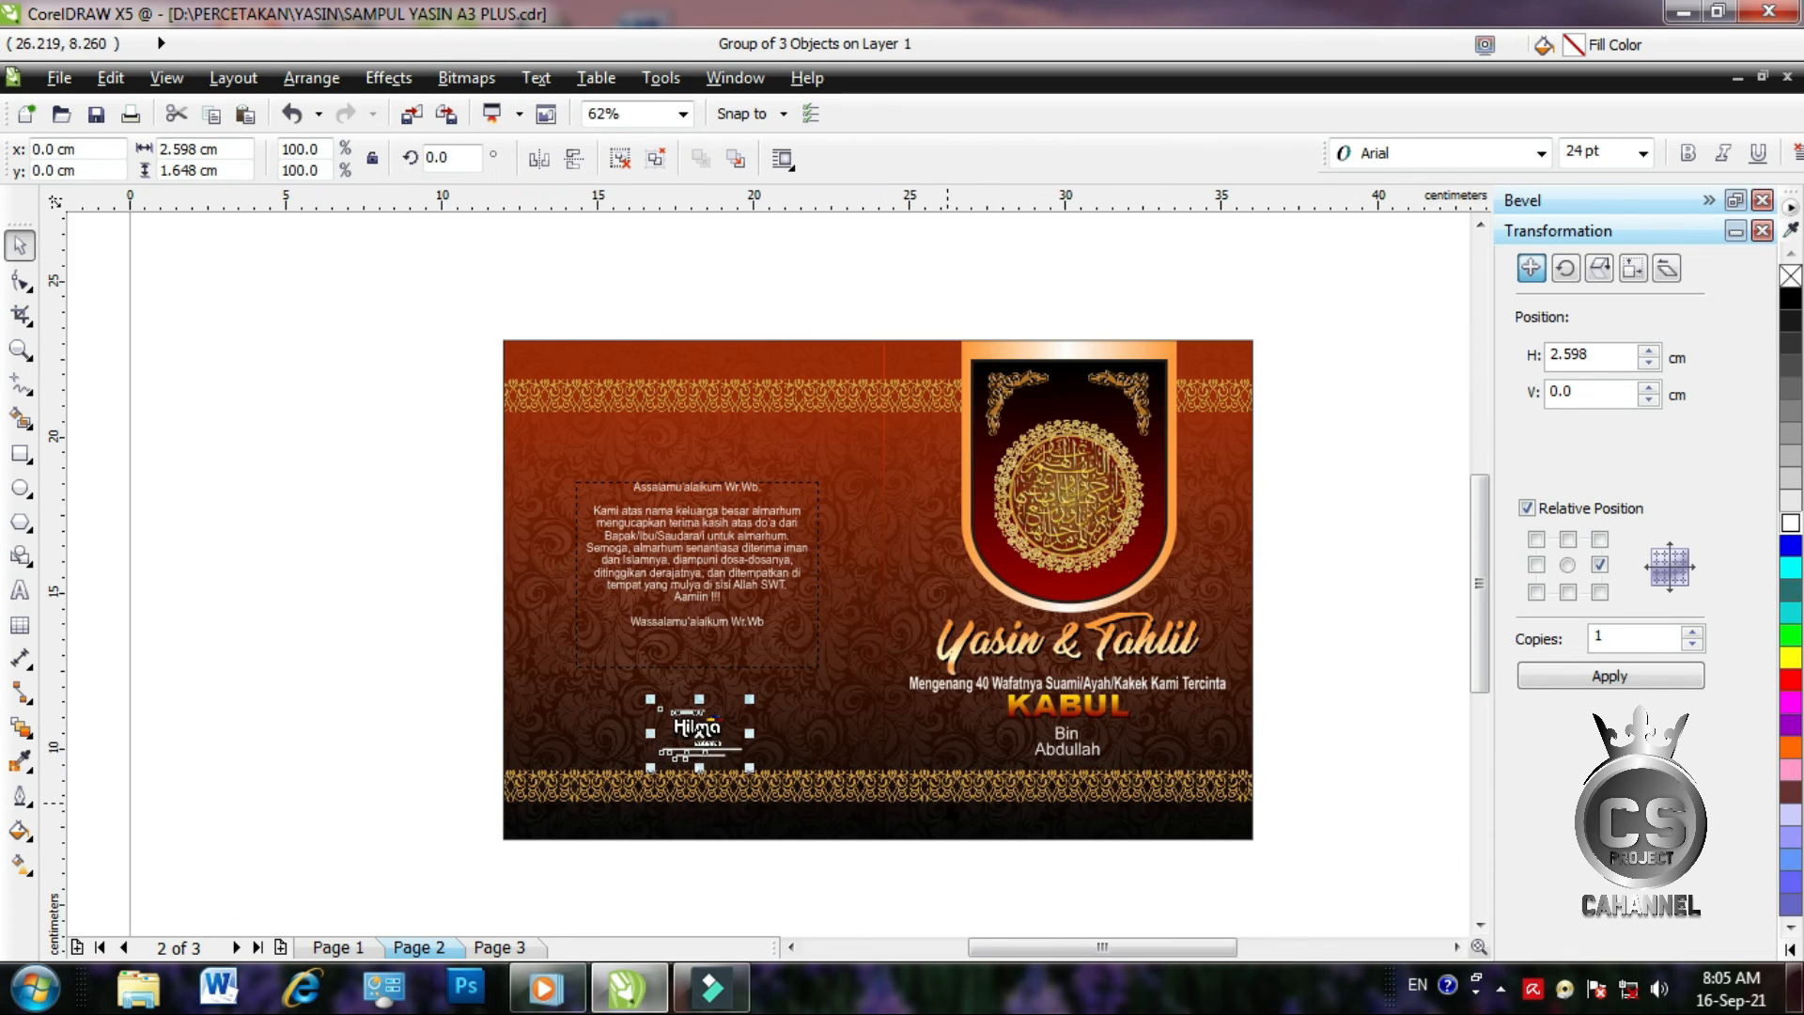
Select the logo with the prayer text, then marquee-select every object on the cover spread
{"action": "left_click", "coordinate": [706, 571], "text": "shift"}
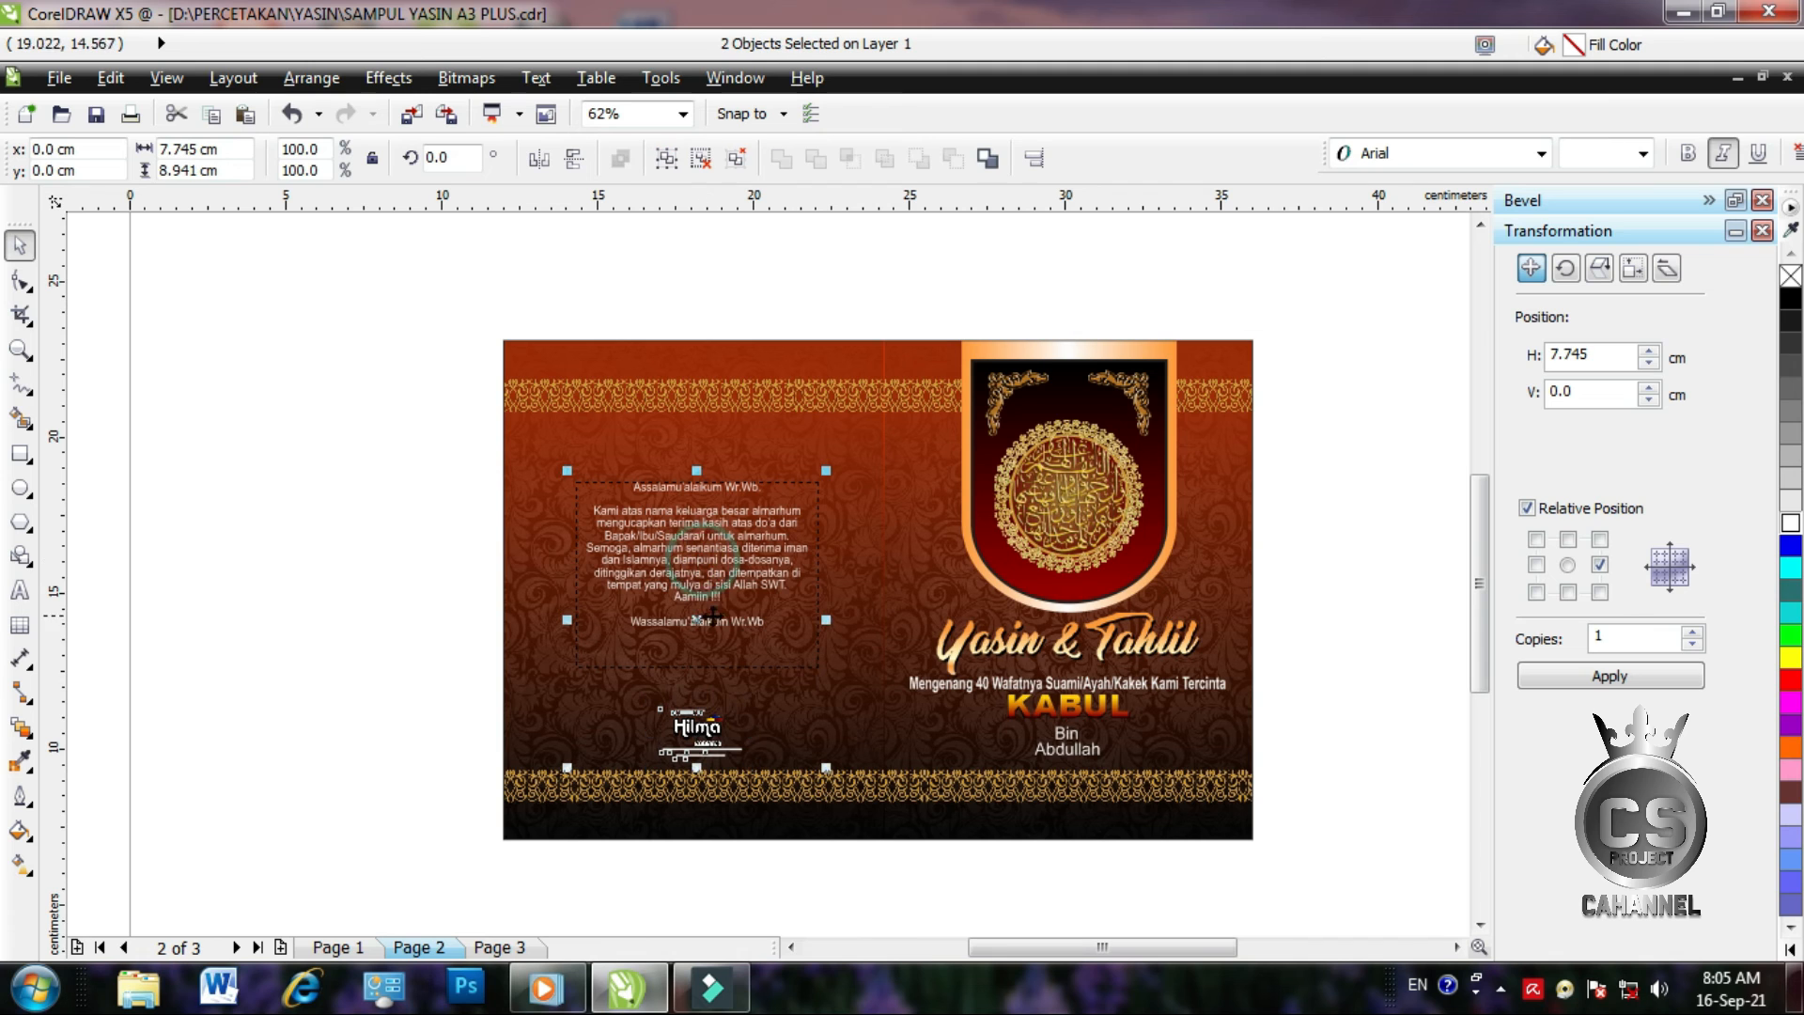
{"action": "left_click", "coordinate": [339, 550]}
{"action": "scroll", "coordinate": [658, 568], "scroll_direction": "up", "scroll_amount": 1}
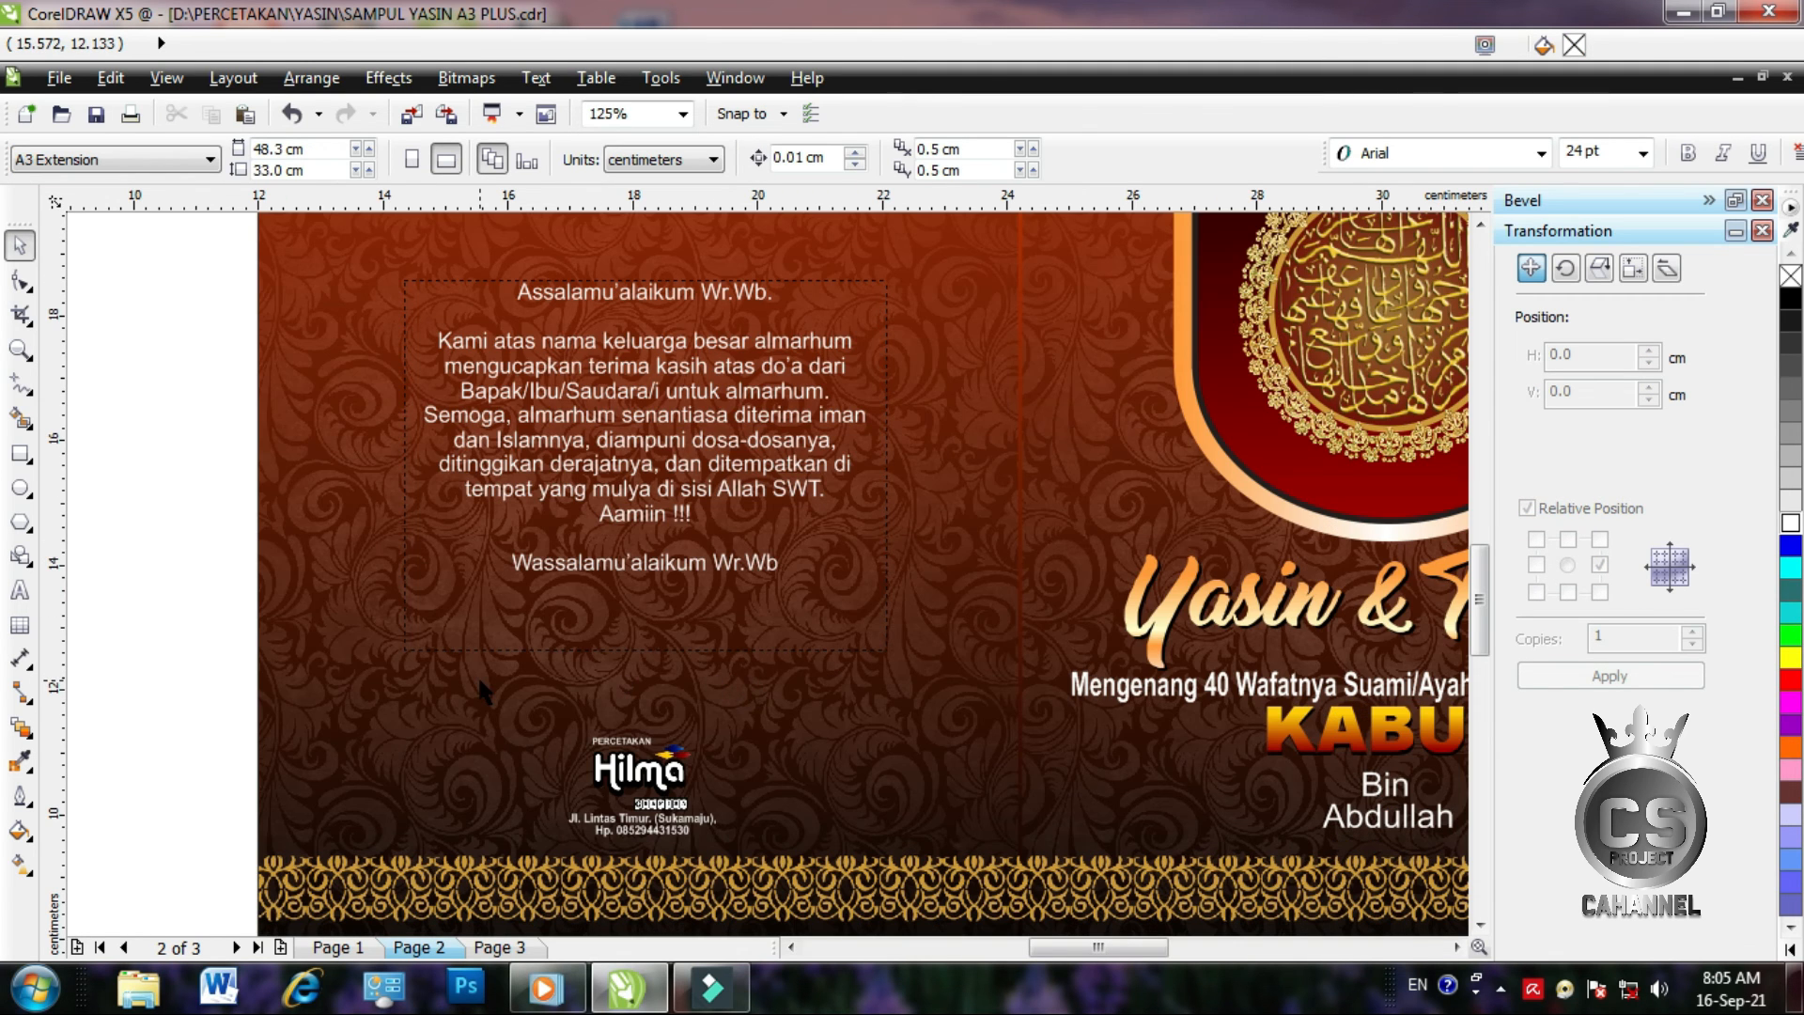
{"action": "scroll", "coordinate": [479, 690], "scroll_direction": "down", "scroll_amount": 1}
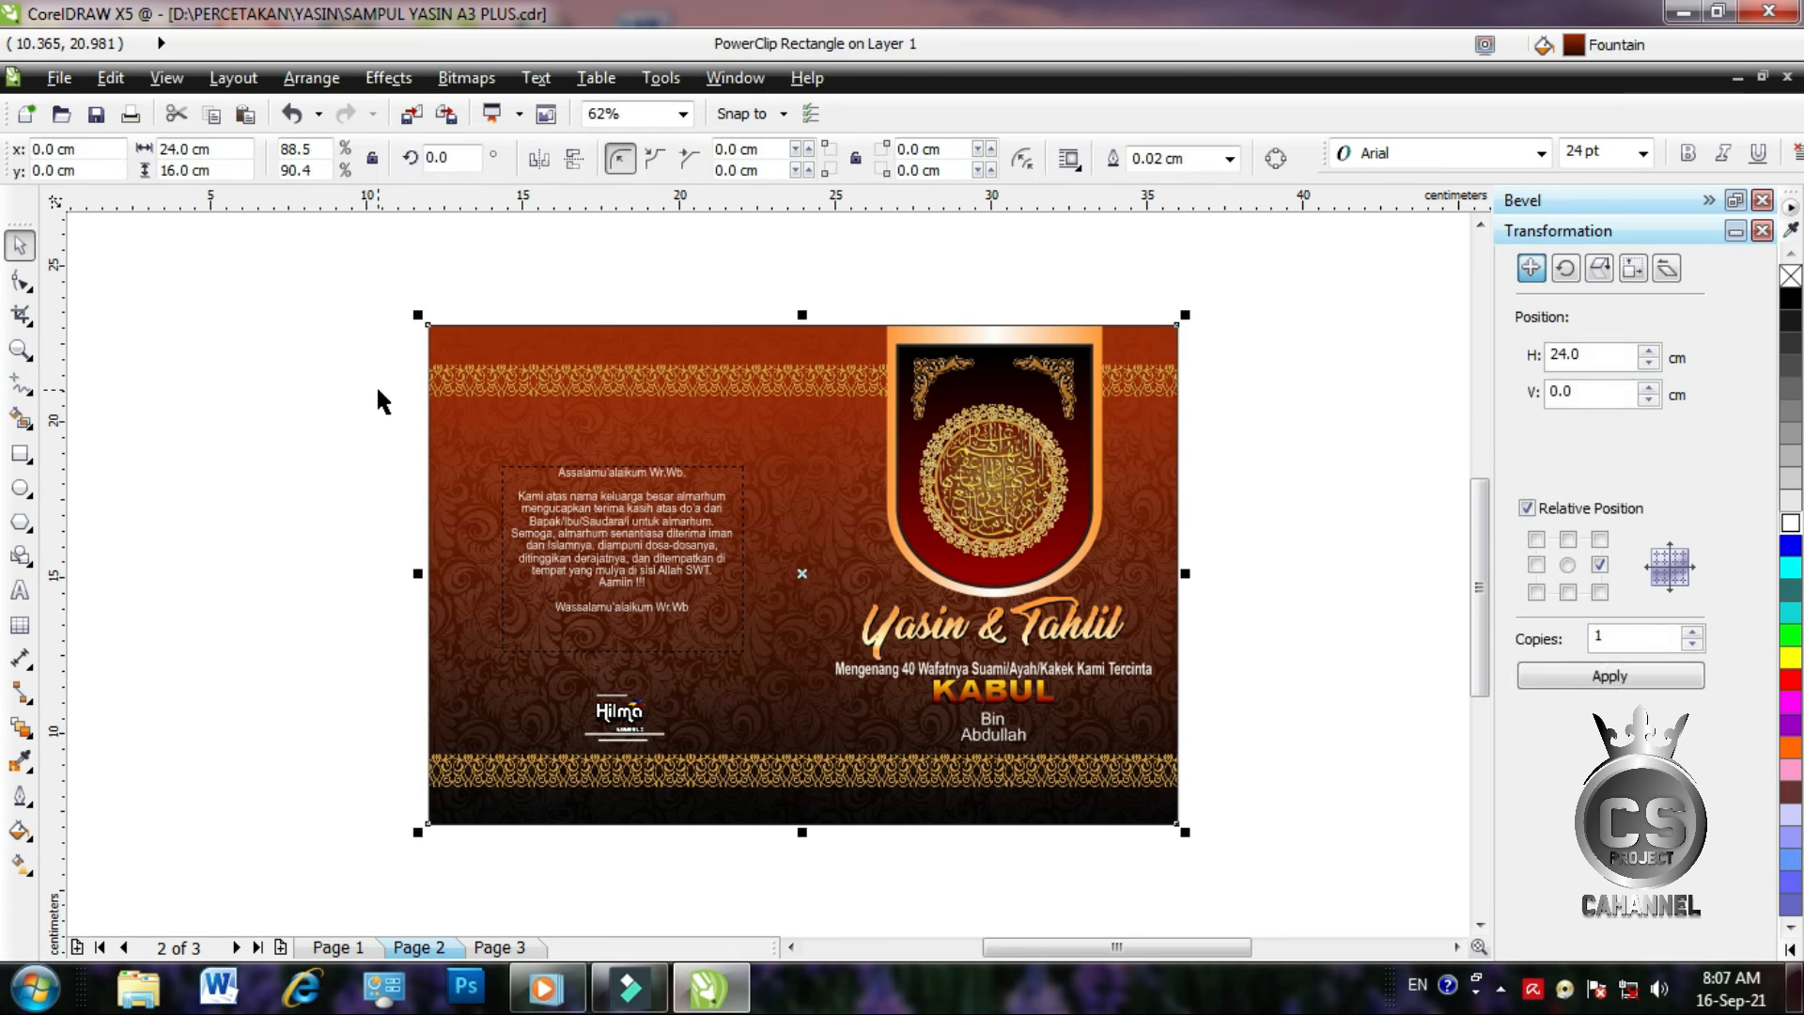
{"action": "left_click", "coordinate": [362, 381]}
{"action": "left_click_drag", "start_coordinate": [402, 301], "coordinate": [1238, 864]}
Group the cover, shorten the file name, and export a 300 dpi CMYK JPEG at 24.03 × 16.03 cm
{"action": "left_click", "coordinate": [667, 159]}
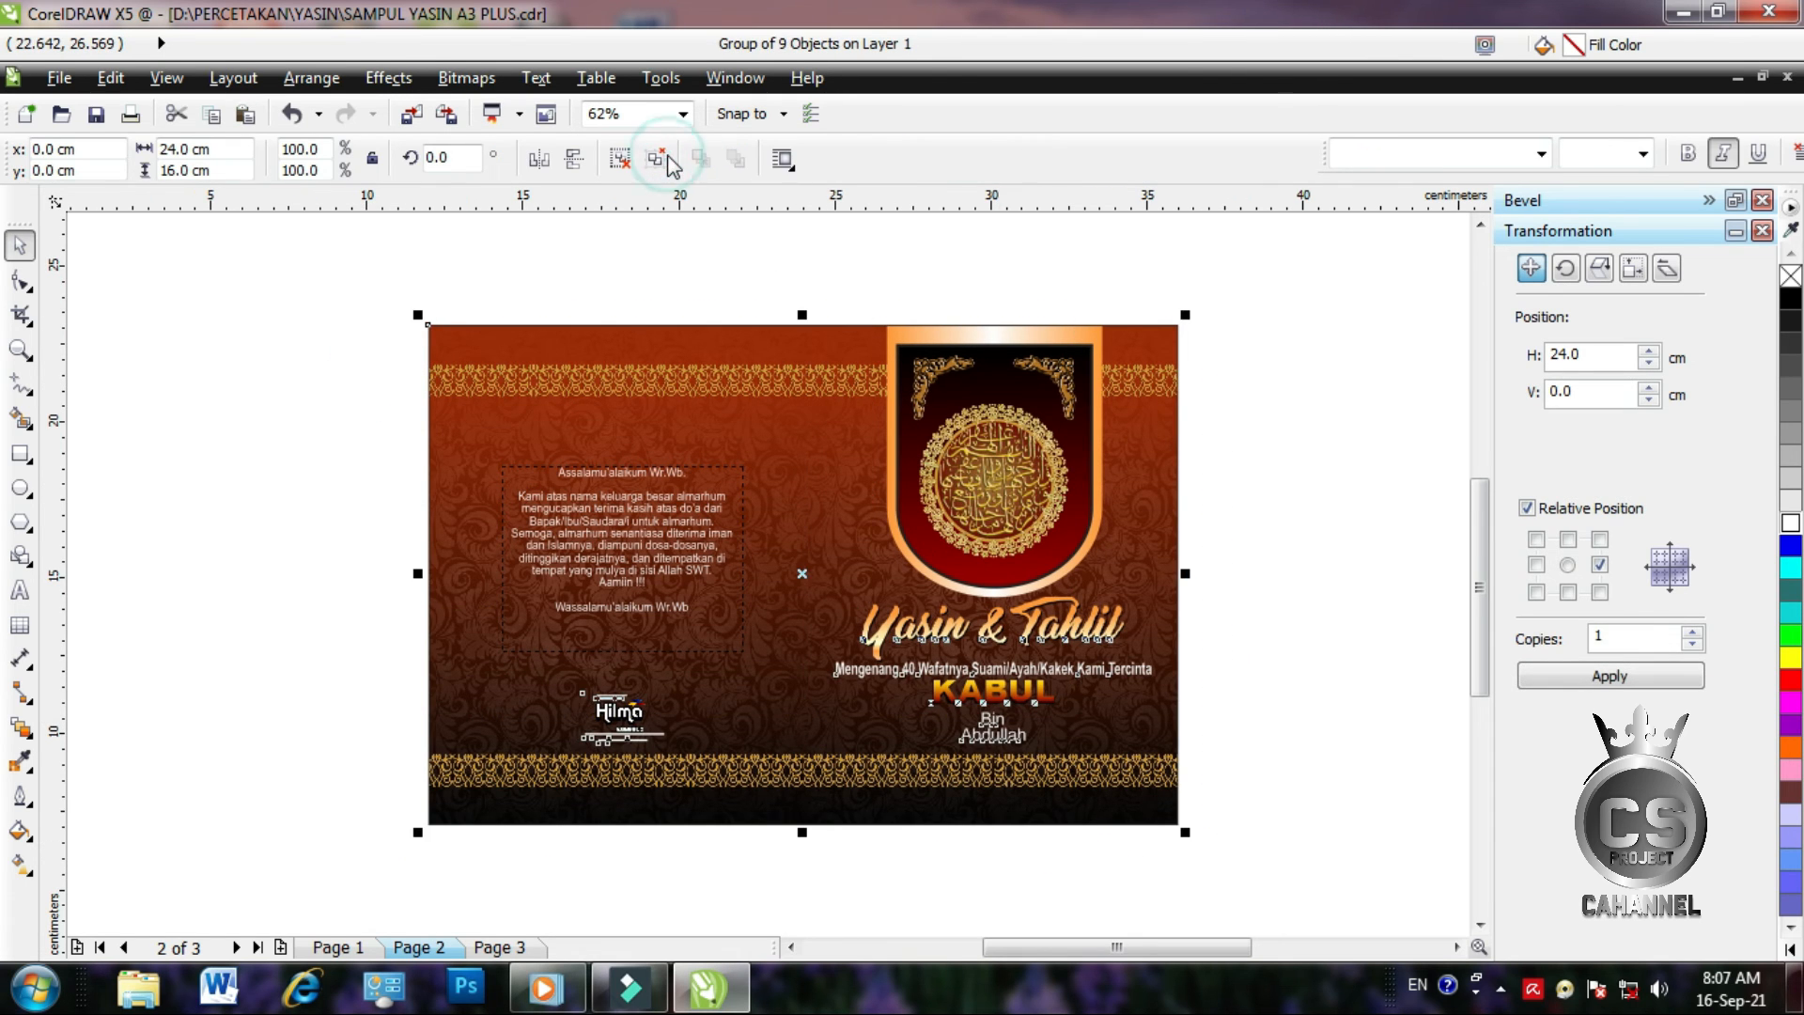
{"action": "left_click", "coordinate": [449, 113]}
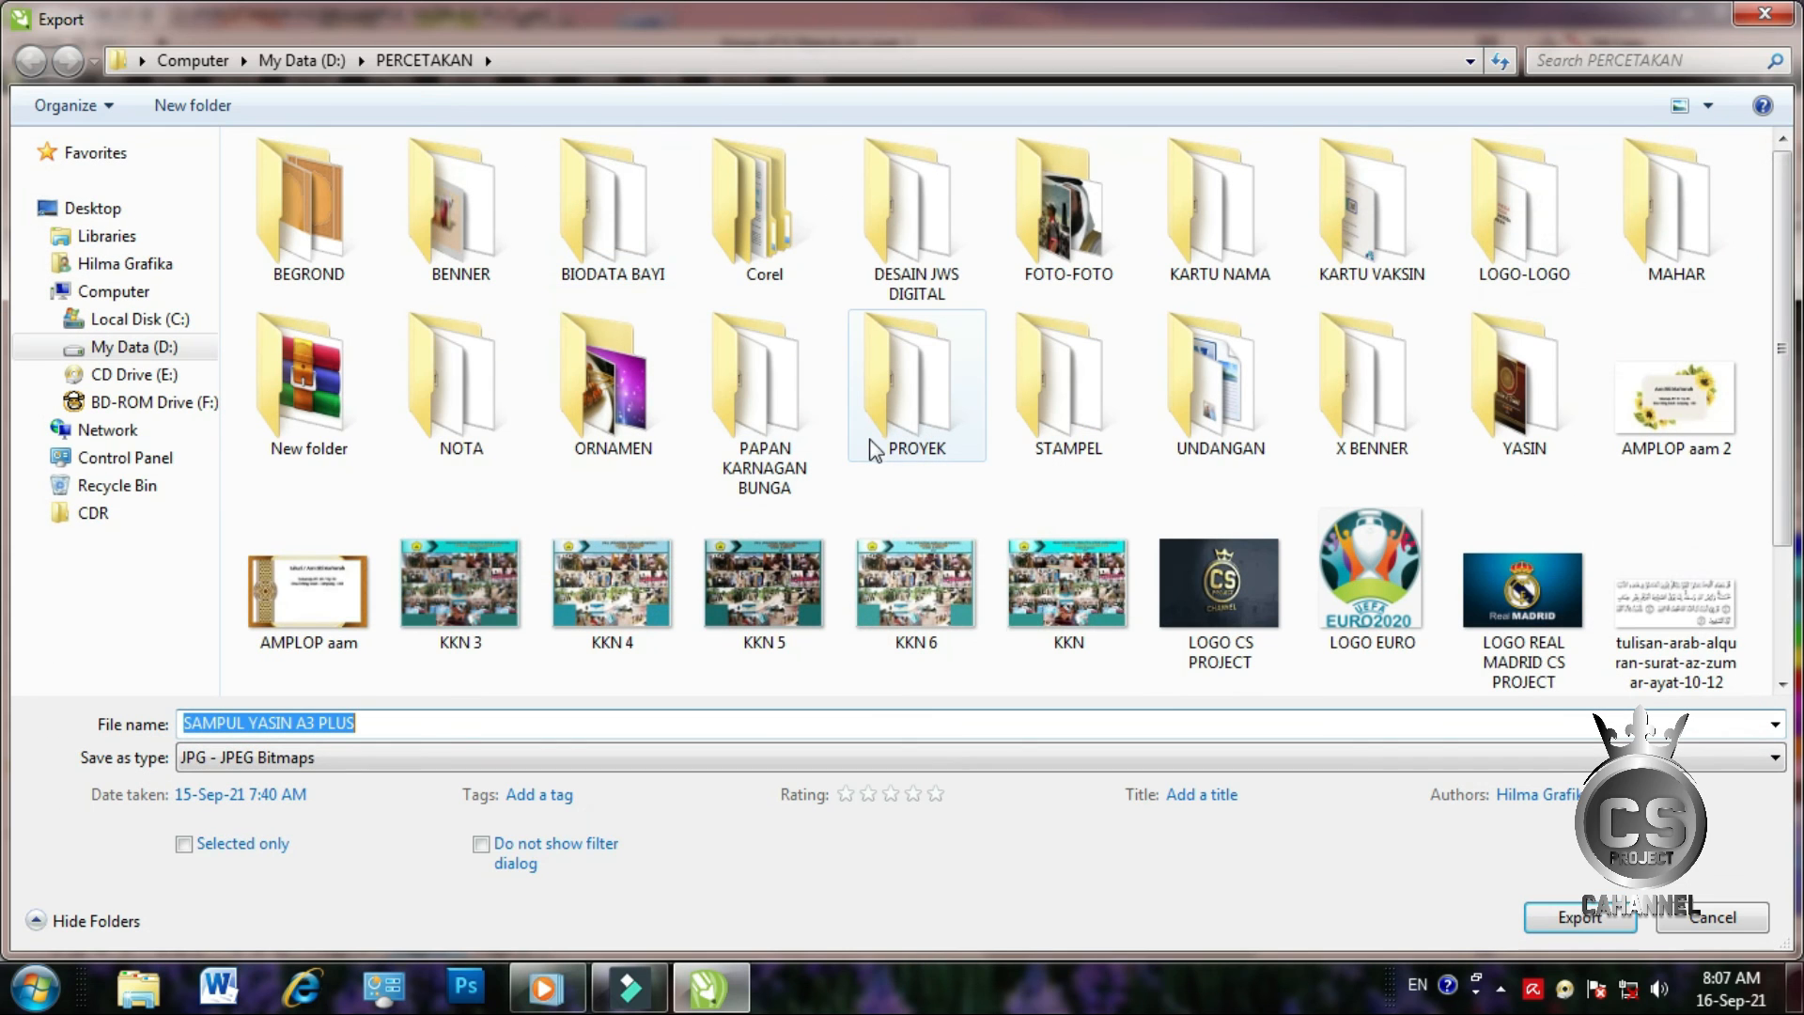
{"action": "left_click", "coordinate": [393, 723]}
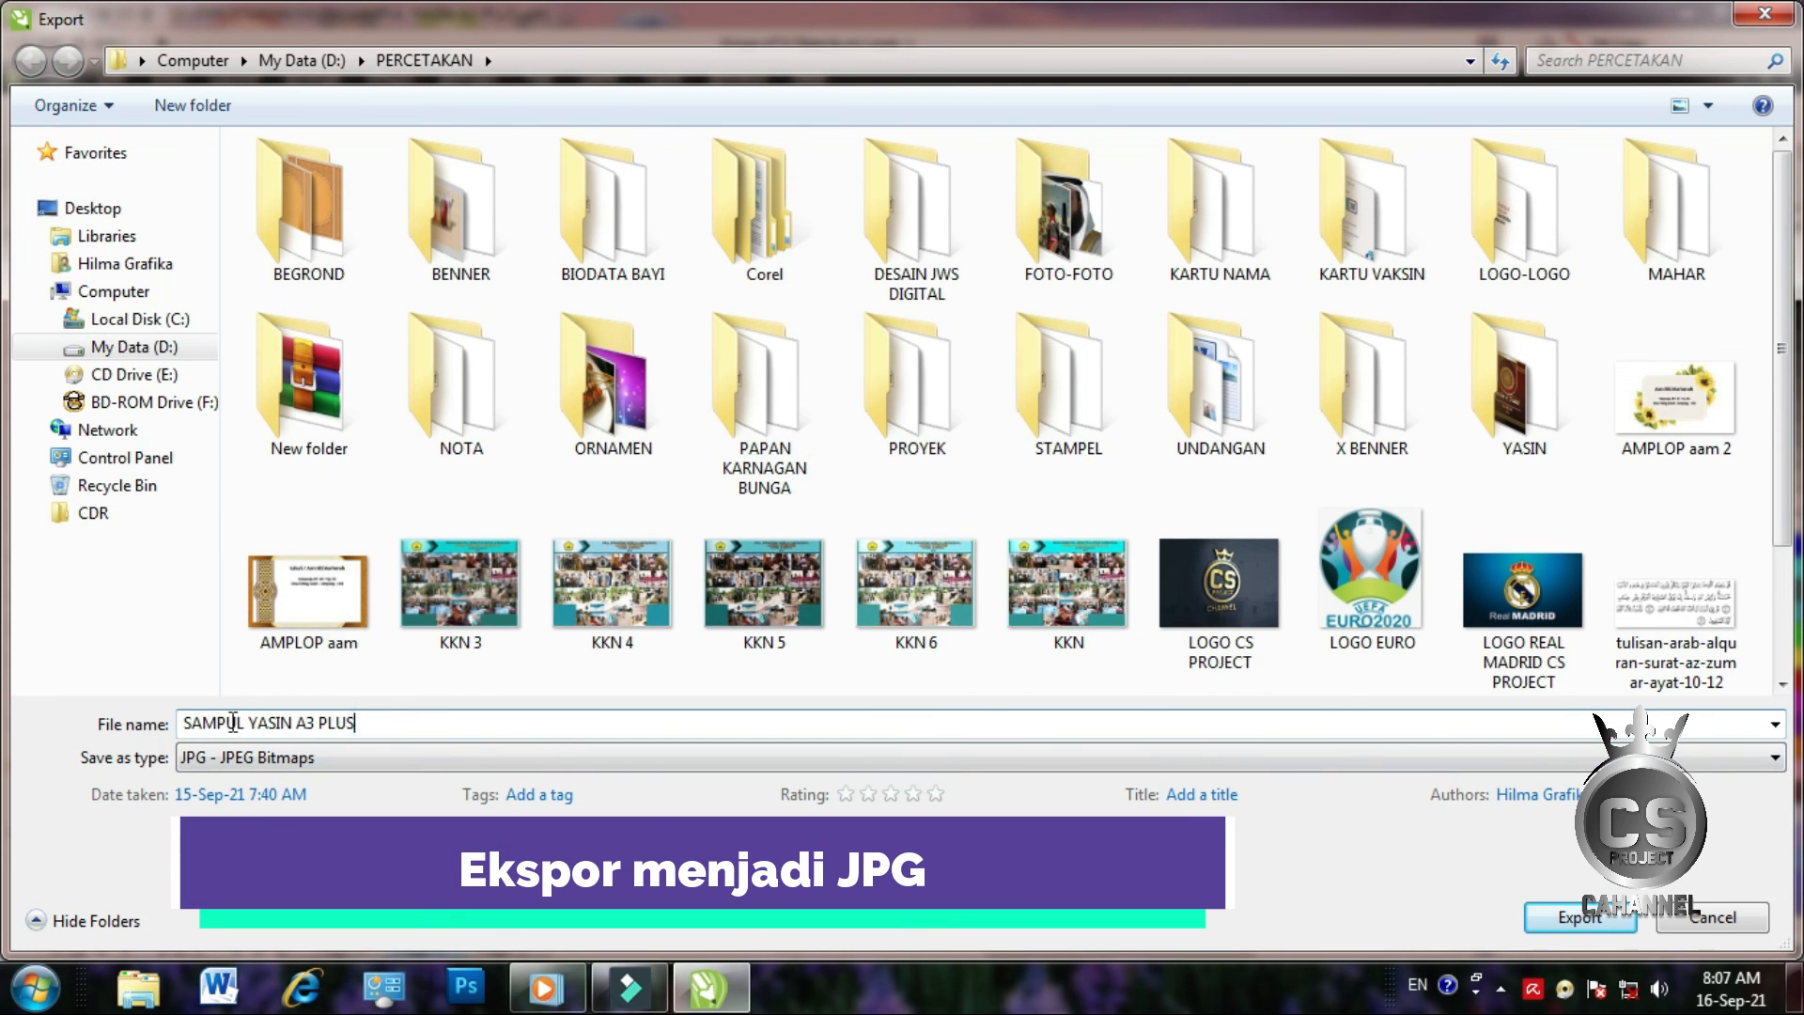
{"action": "left_click_drag", "start_coordinate": [358, 722], "coordinate": [304, 725]}
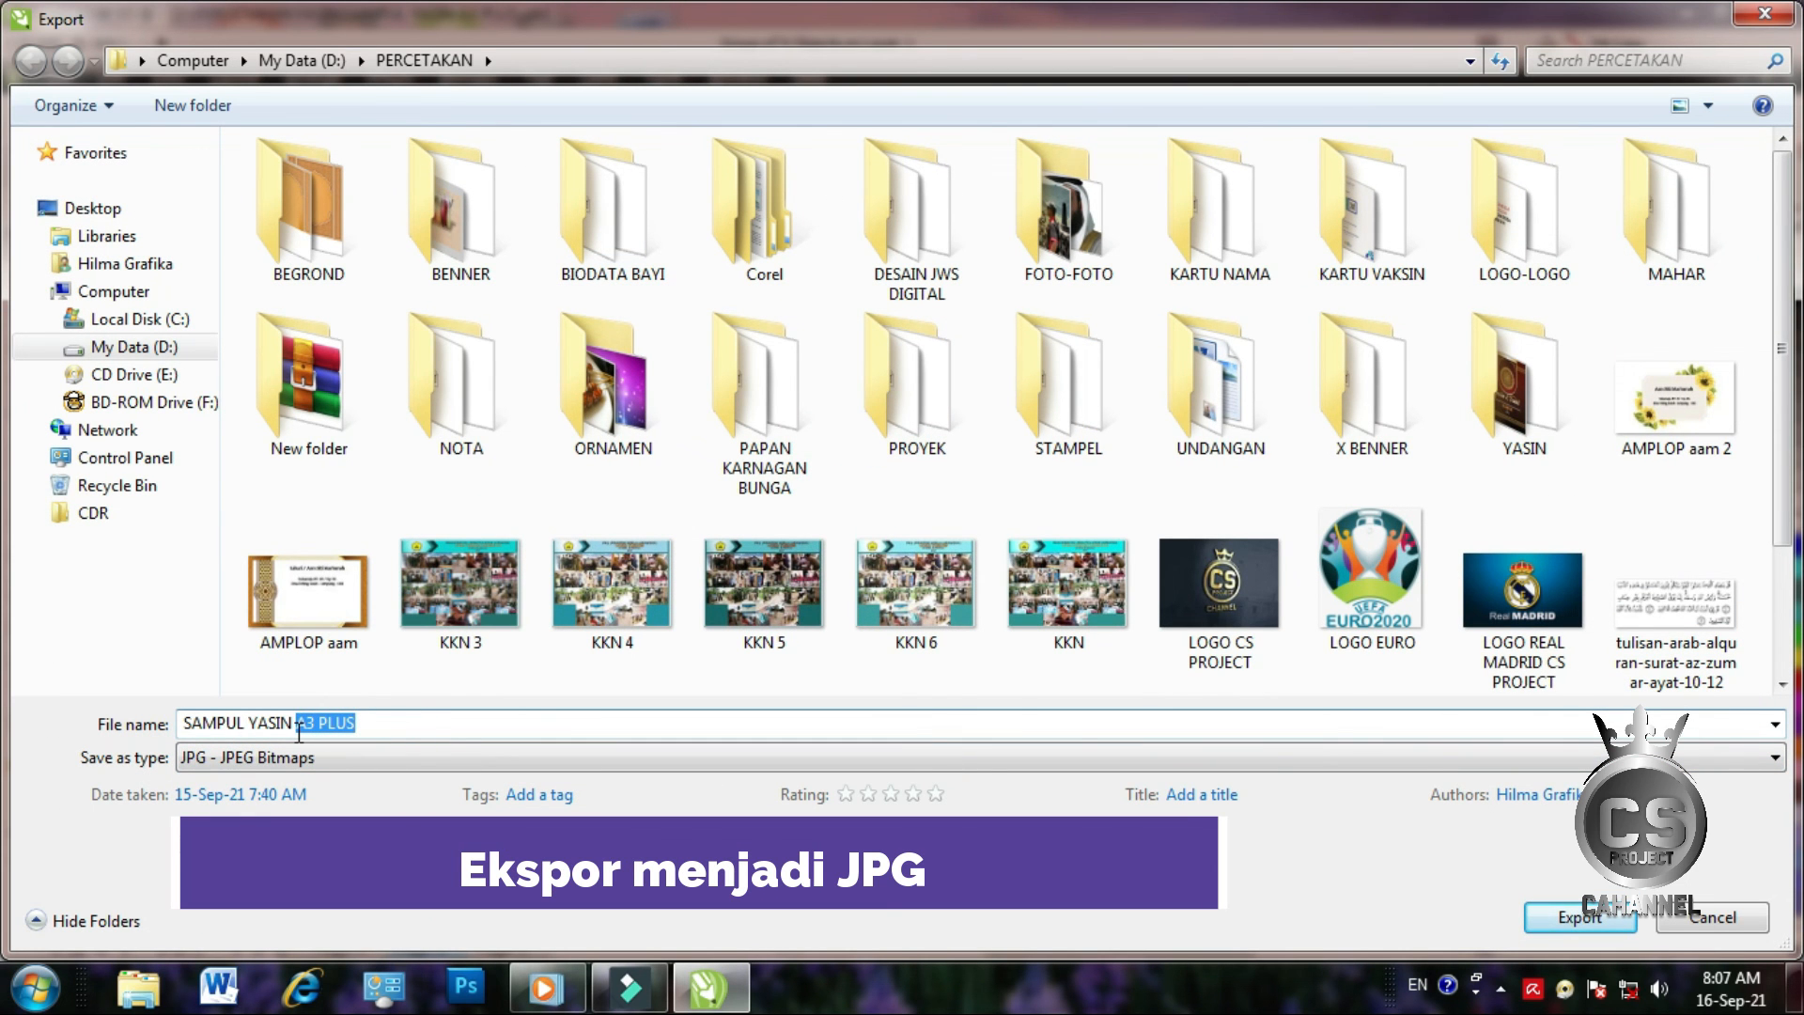
{"action": "key", "text": "BackSpace"}
{"action": "left_click", "coordinate": [1560, 919]}
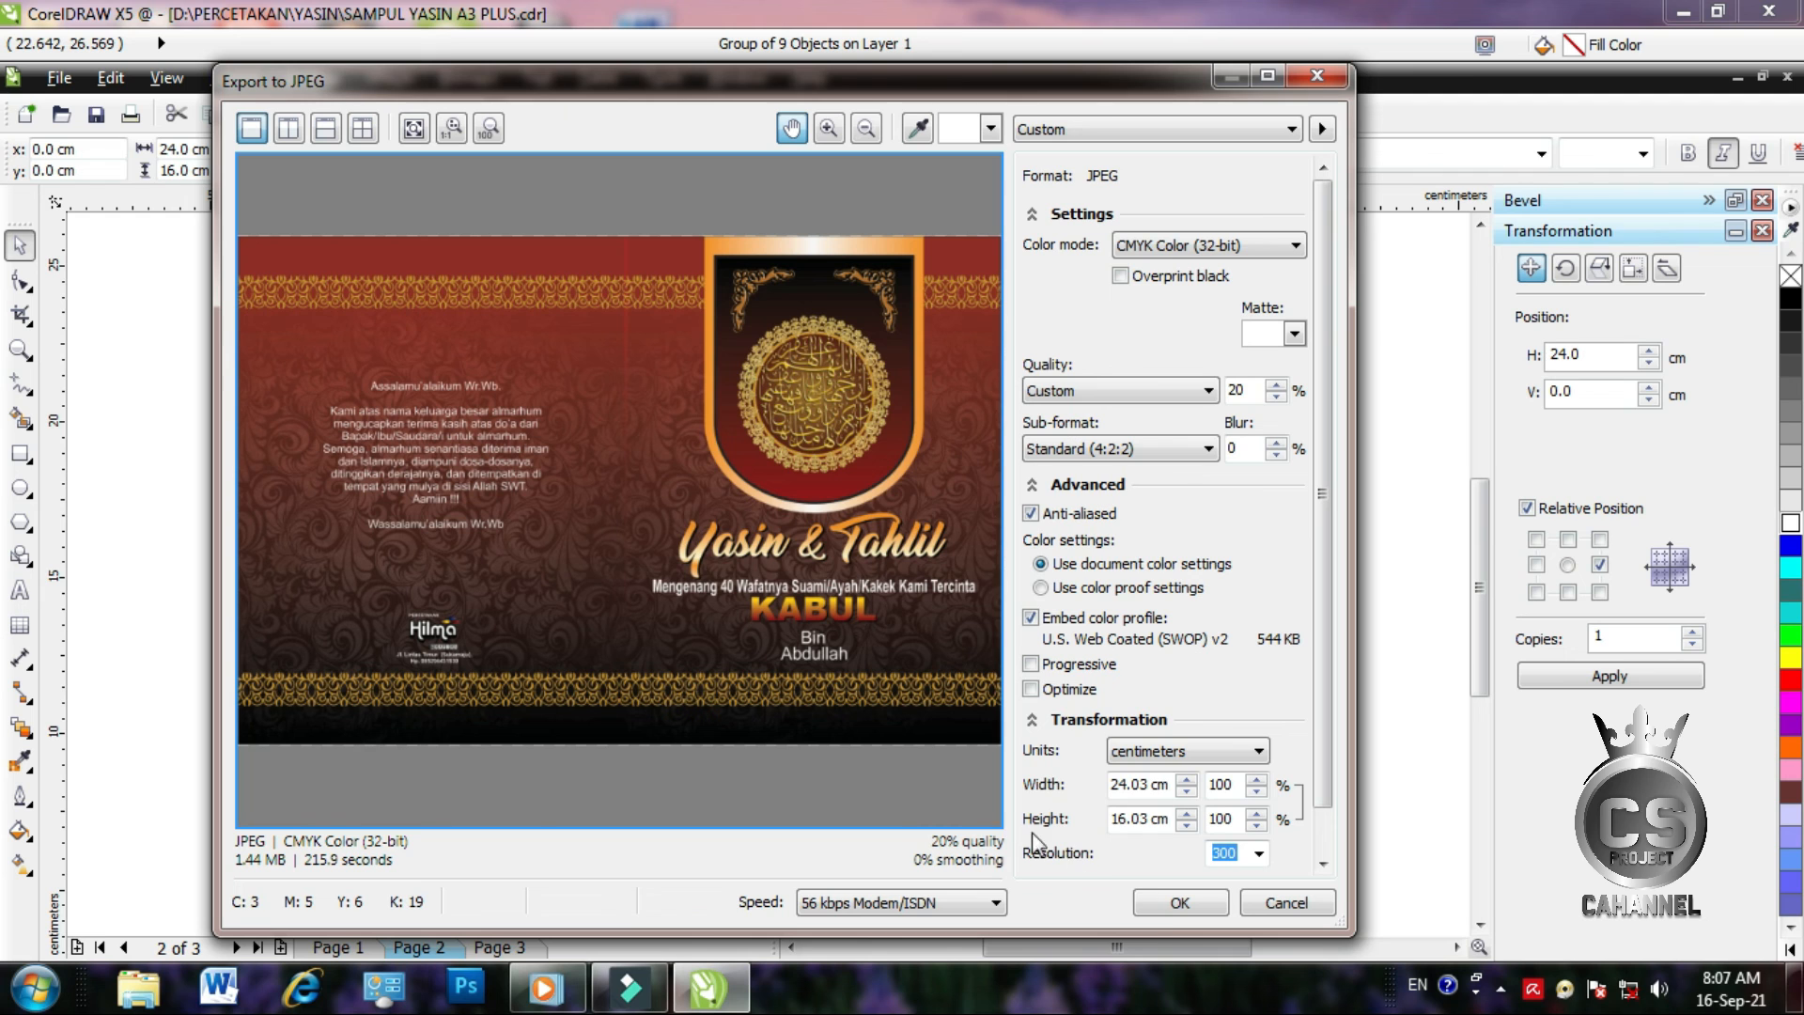
{"action": "left_click", "coordinate": [1179, 903]}
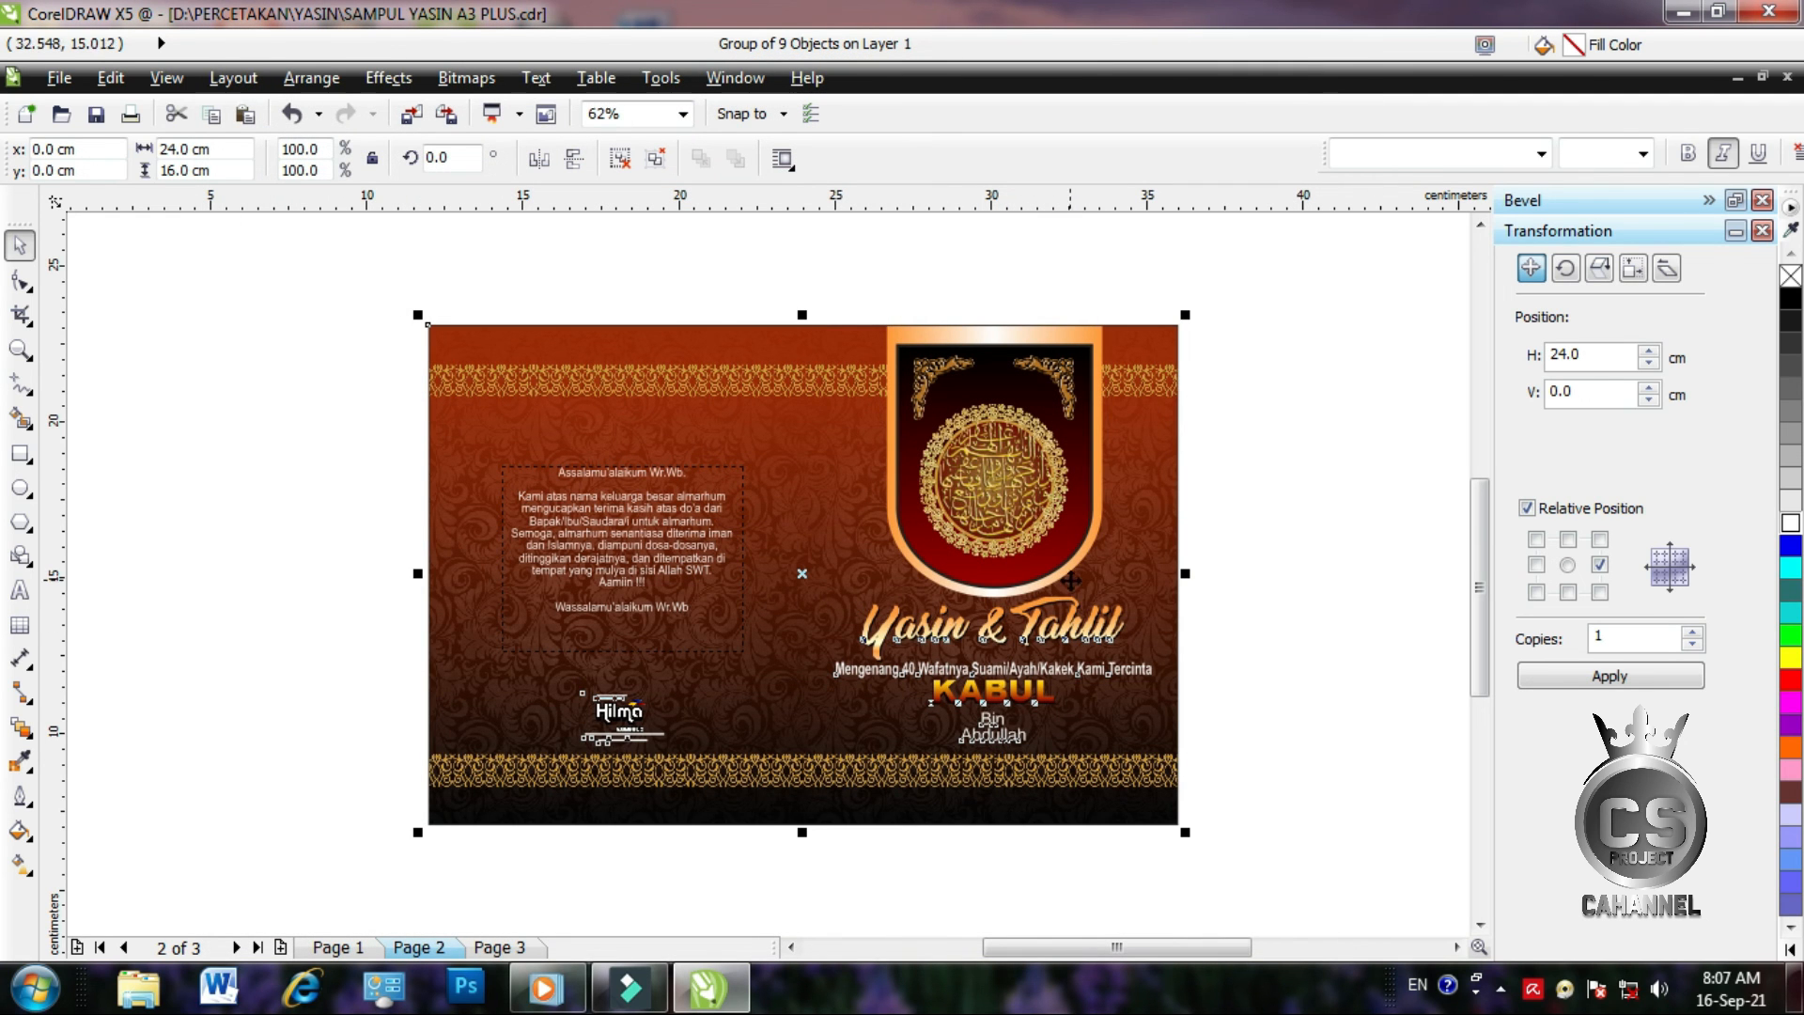
Add the two-line text 'Terima Kasih / Semoga Bermanfaat' on the empty canvas right of the cover
{"action": "left_click", "coordinate": [1389, 449]}
{"action": "left_click", "coordinate": [1455, 946]}
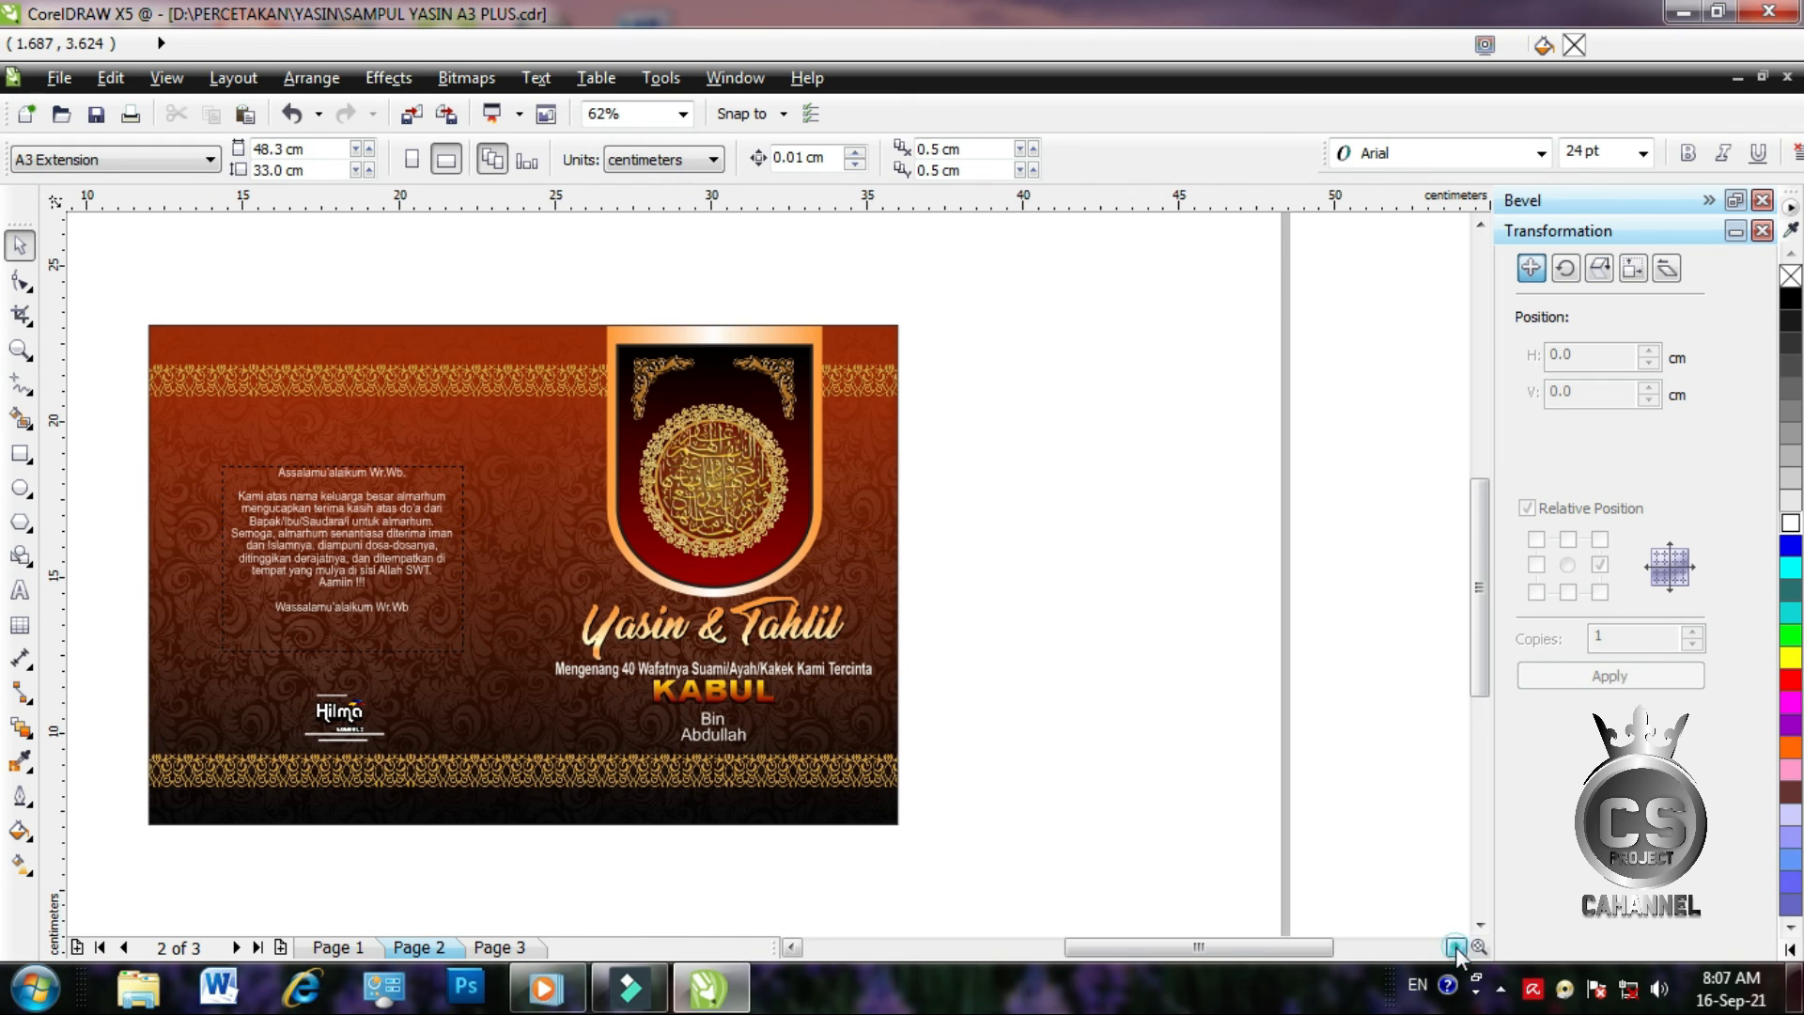
{"action": "left_click", "coordinate": [19, 590]}
{"action": "left_click", "coordinate": [984, 400]}
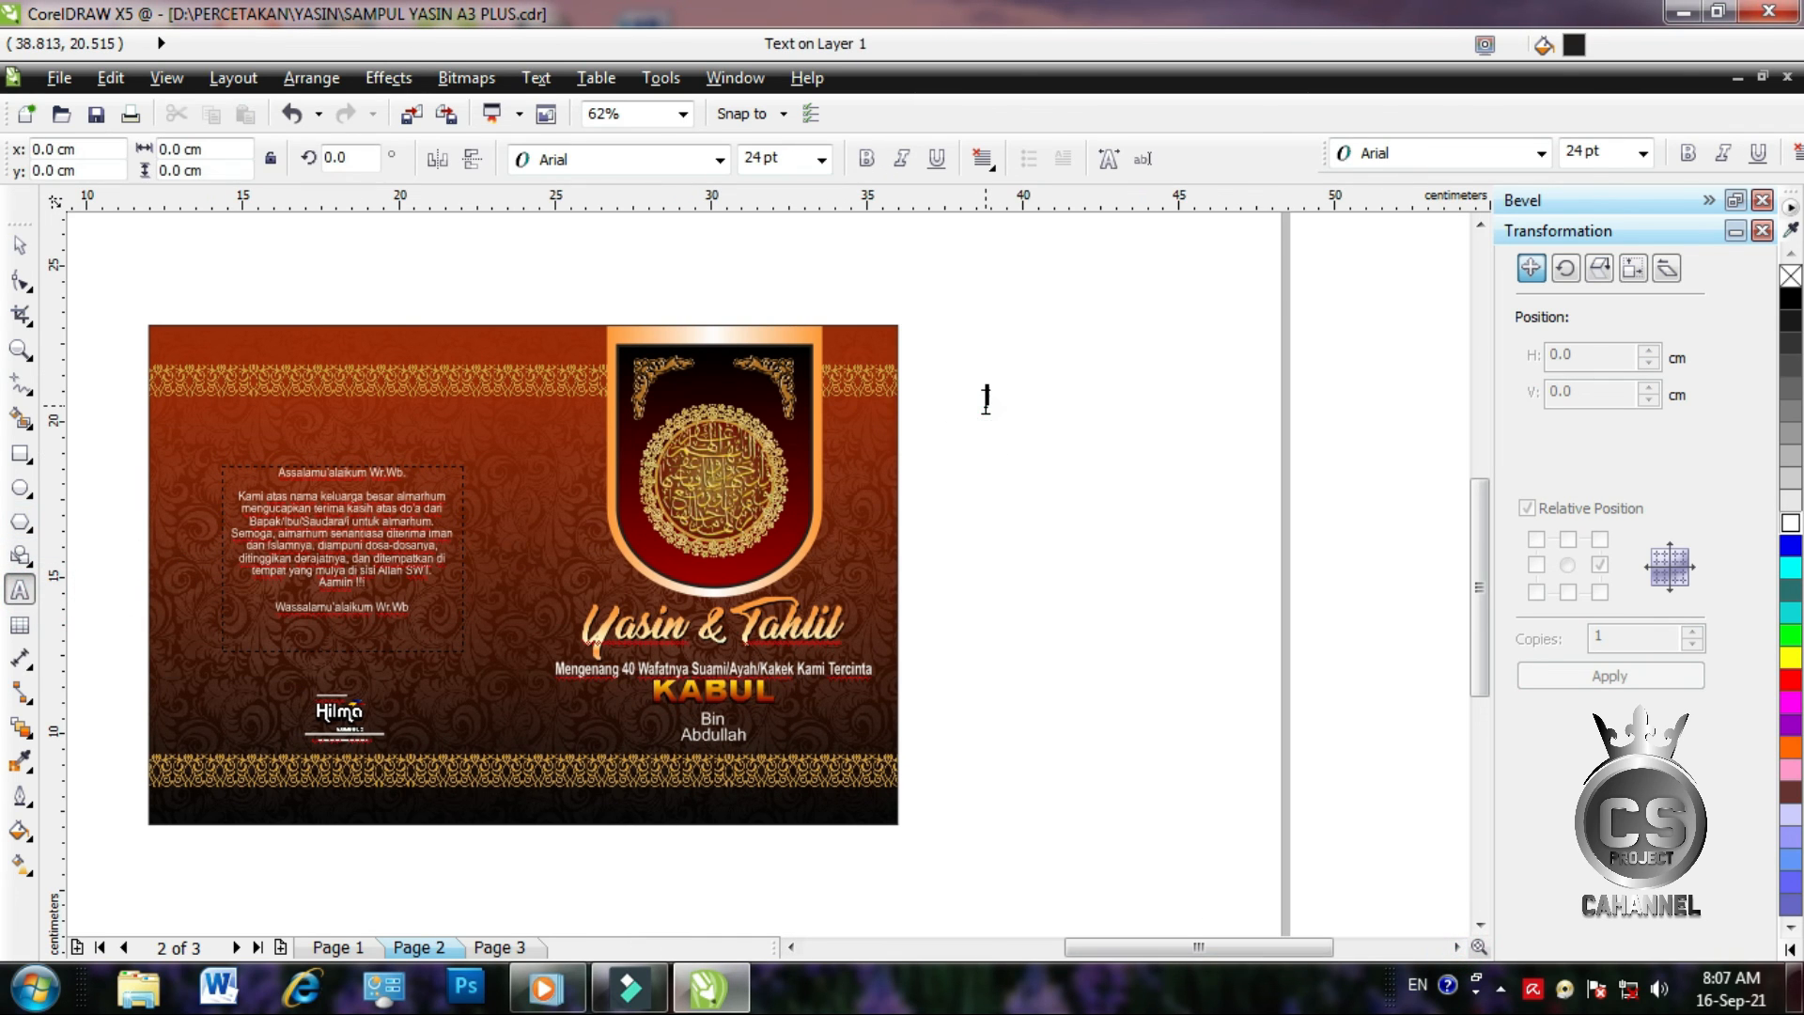
{"action": "type", "text": "Tel"}
{"action": "type", "text": "ima Kasih"}
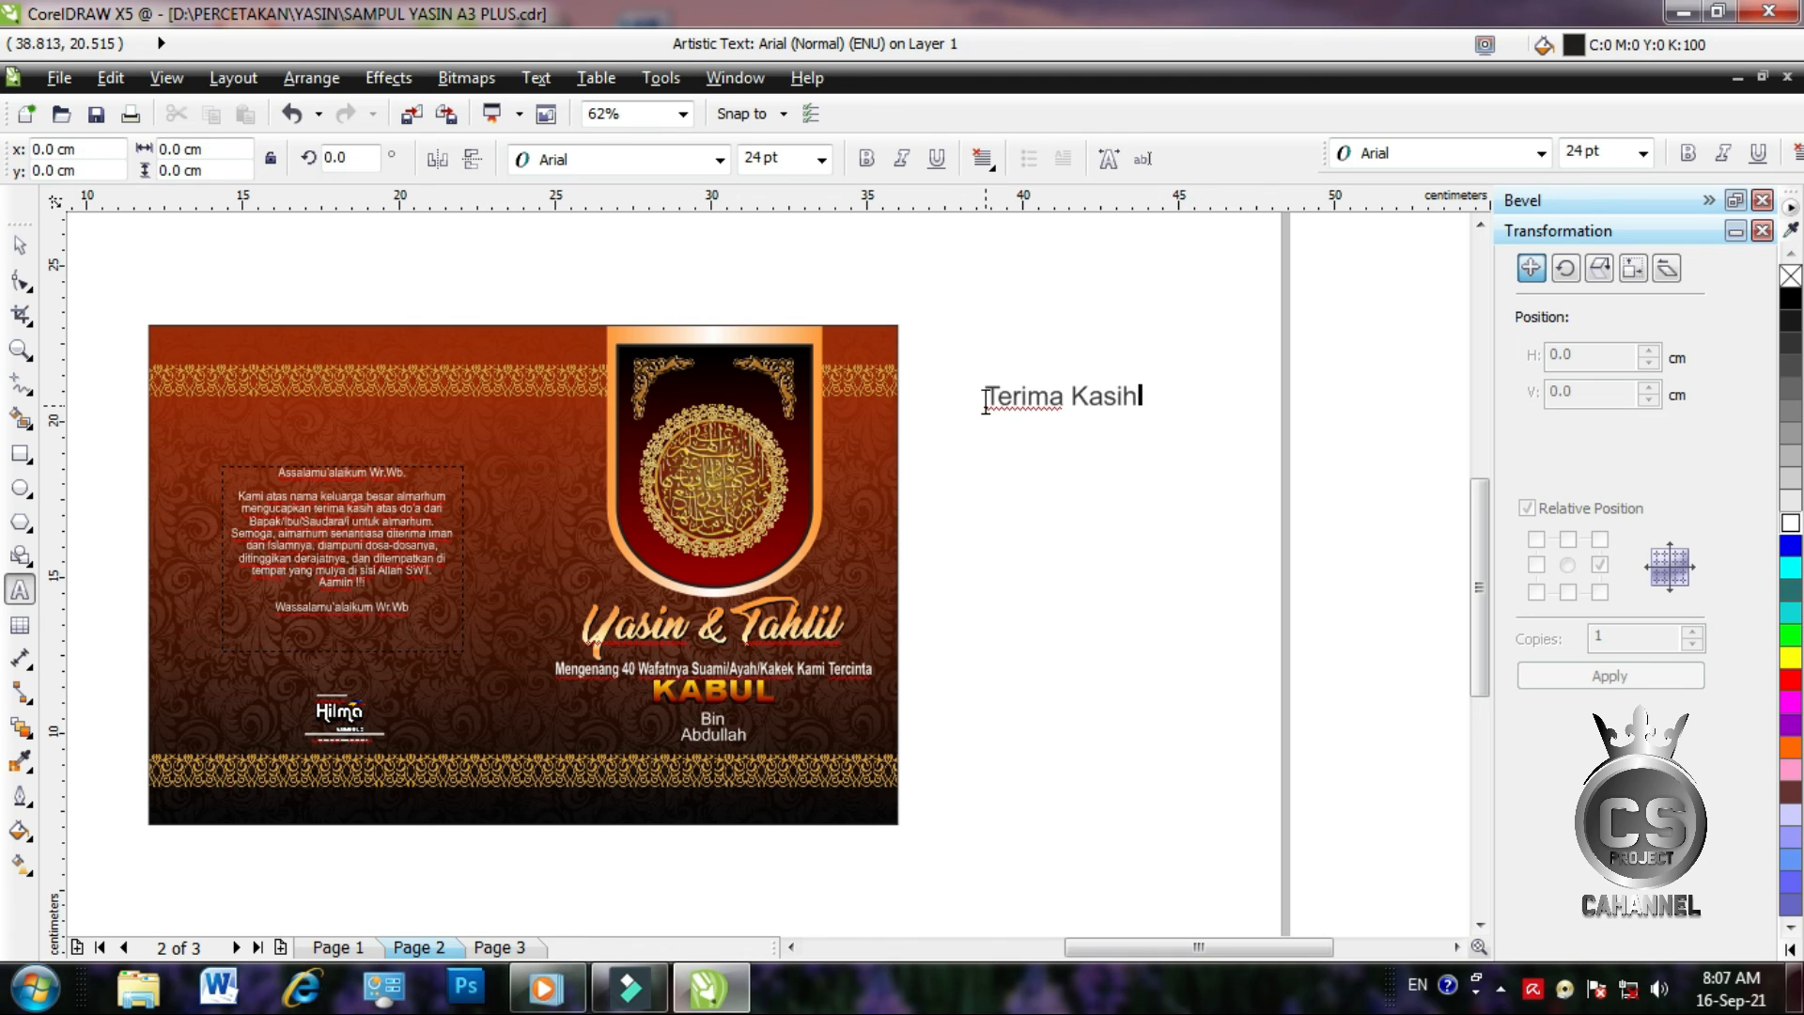
{"action": "type", "text": "Sel"}
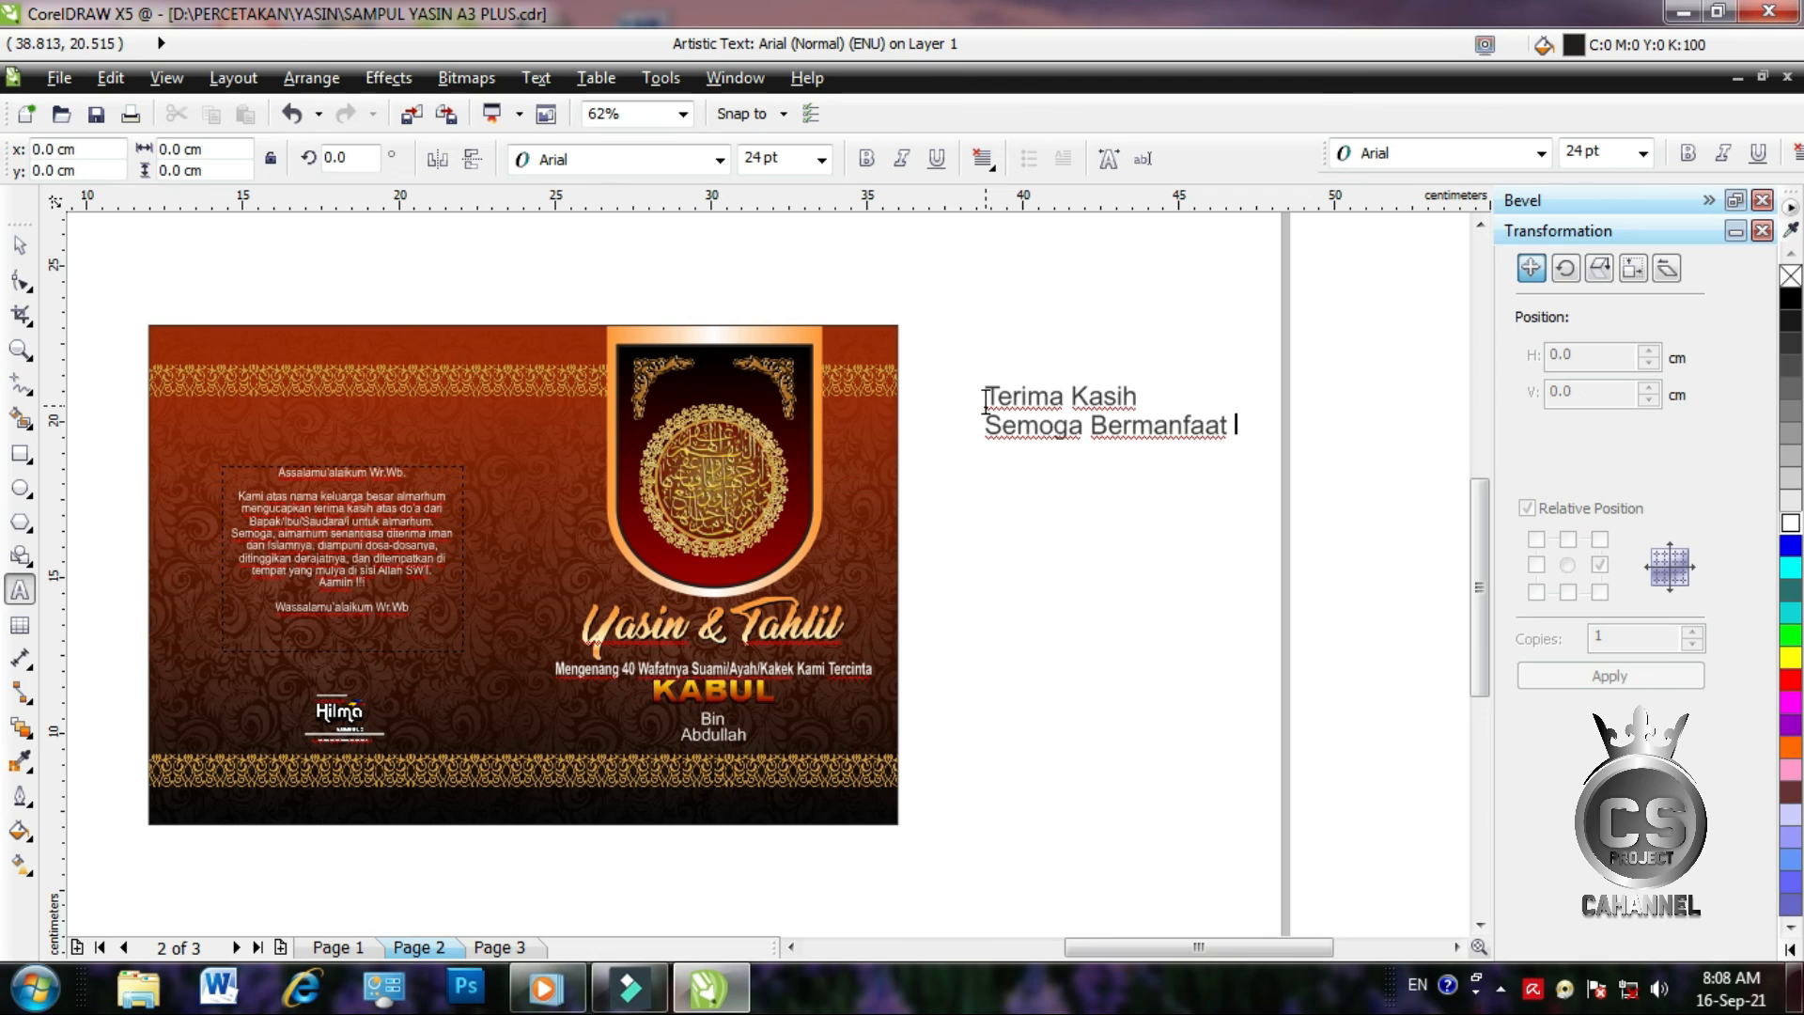
{"action": "left_click", "coordinate": [1403, 800]}
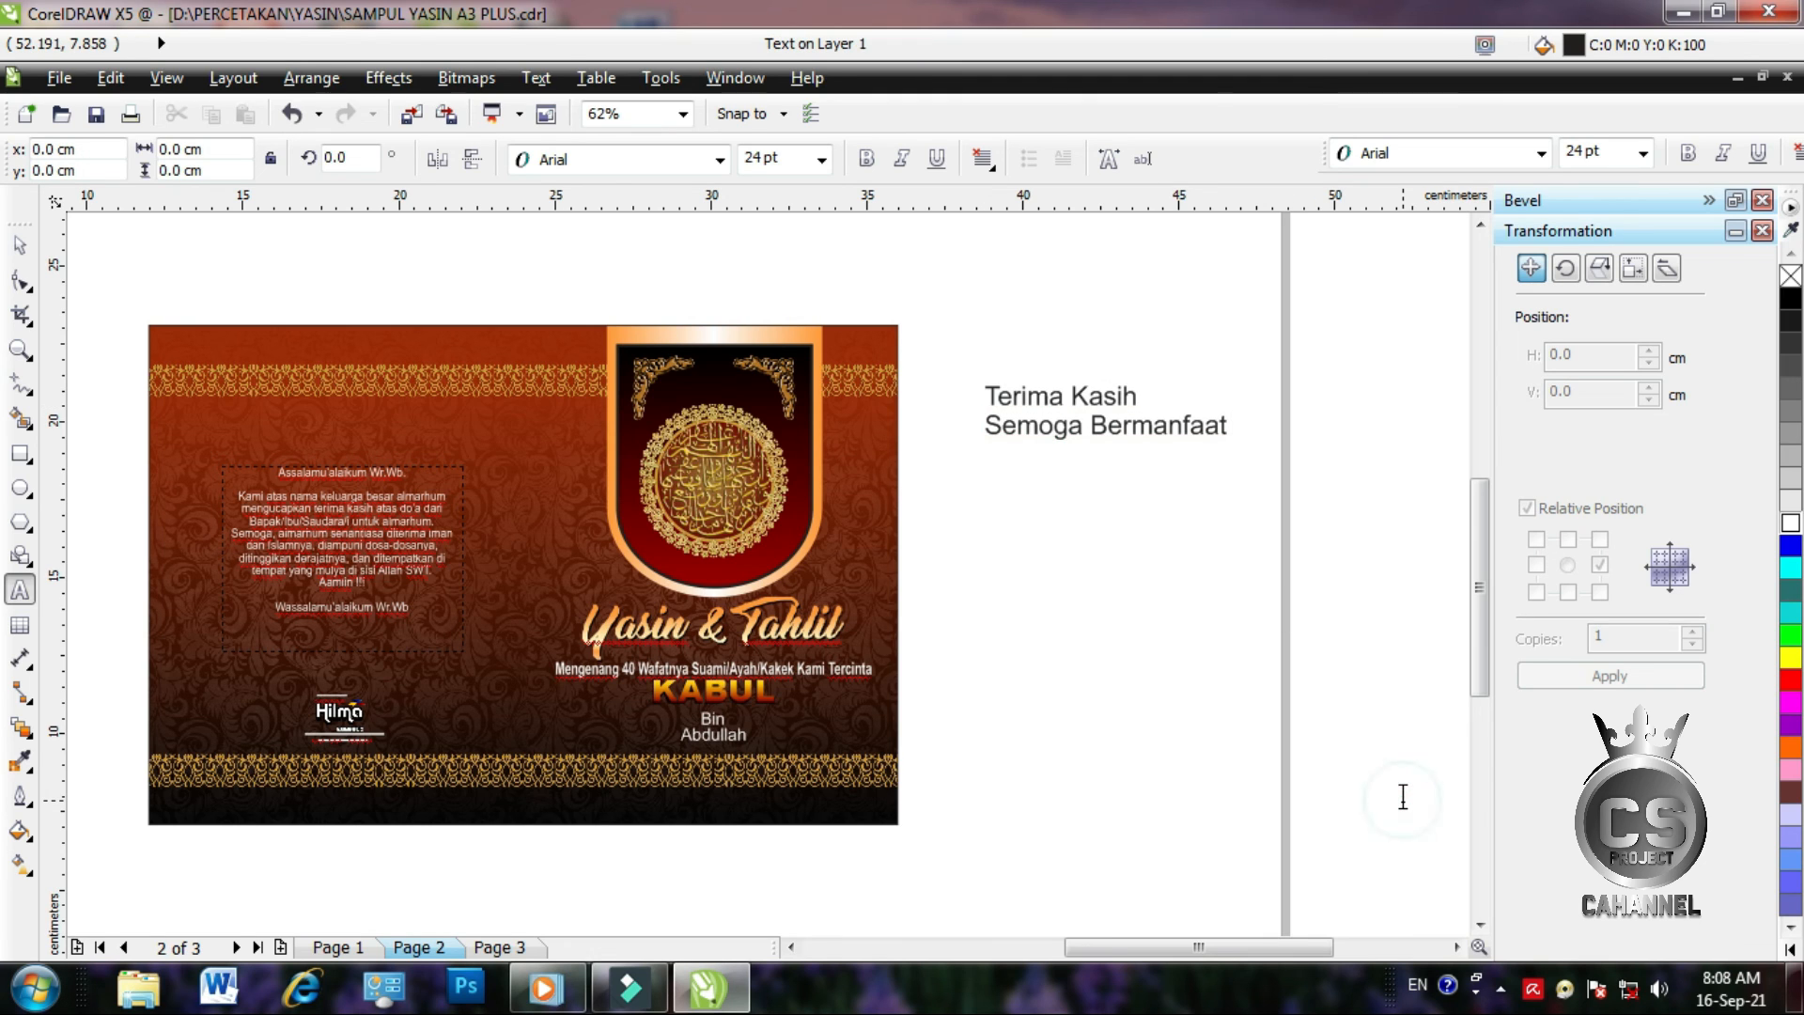